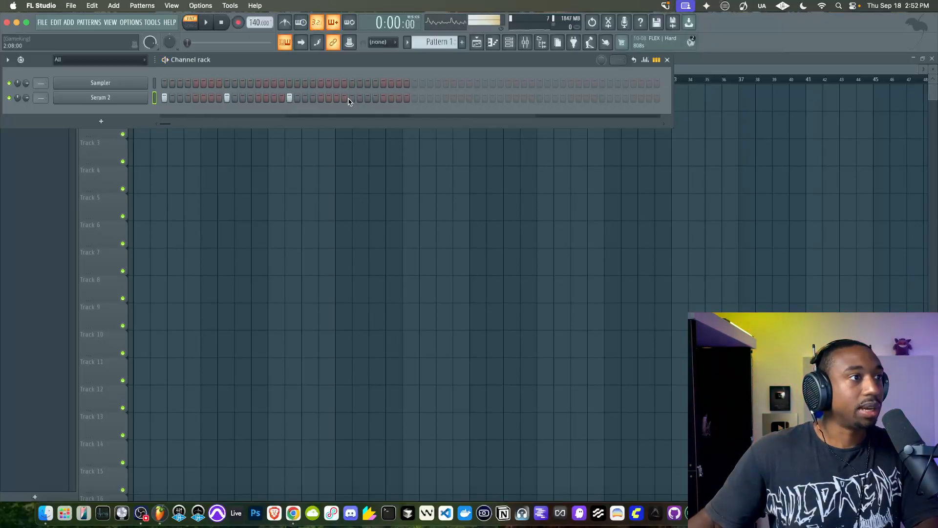
Open the Serum 2 channel's plugin window and stop the pattern playback
left_click(130, 101)
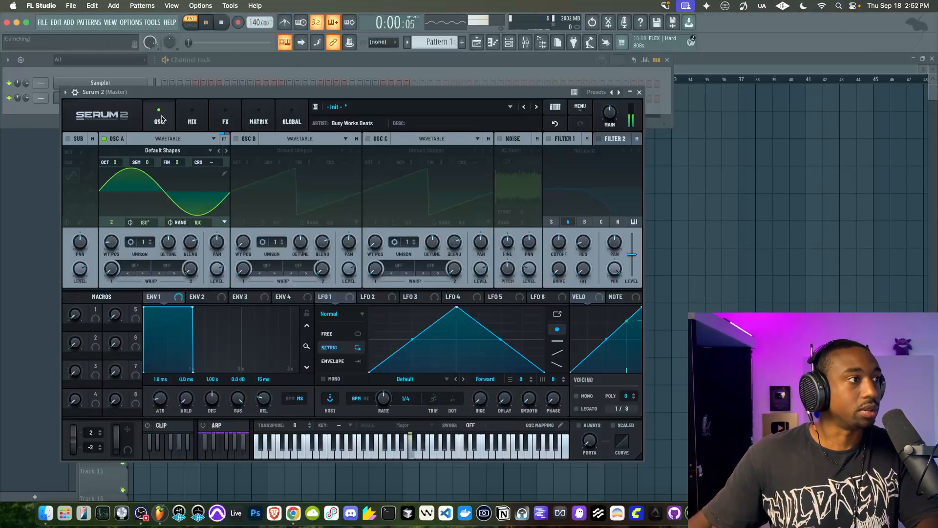
key("space")
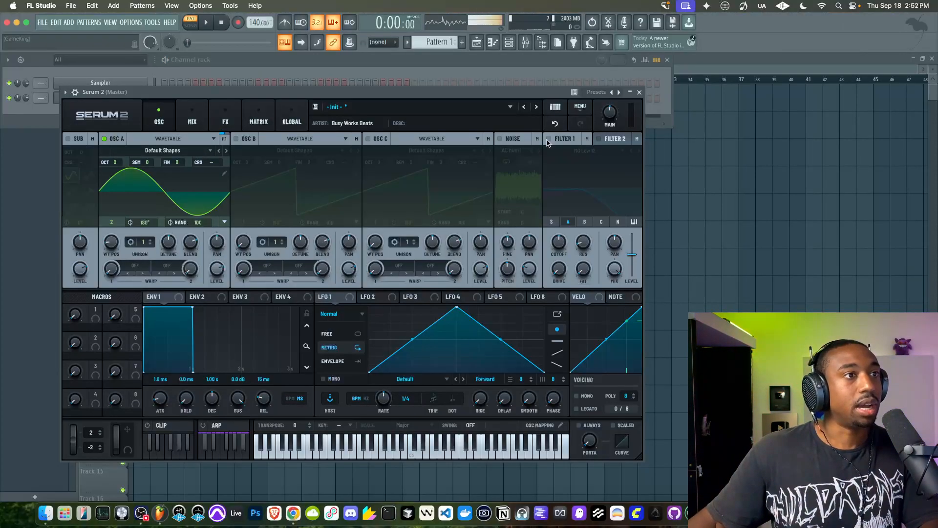
Show the sound browser and open the 808s folder under Busy Works Beats Projects, Blueprint (ALL SOUNDS), Drum Kits
left_click(541, 42)
left_click(6, 73)
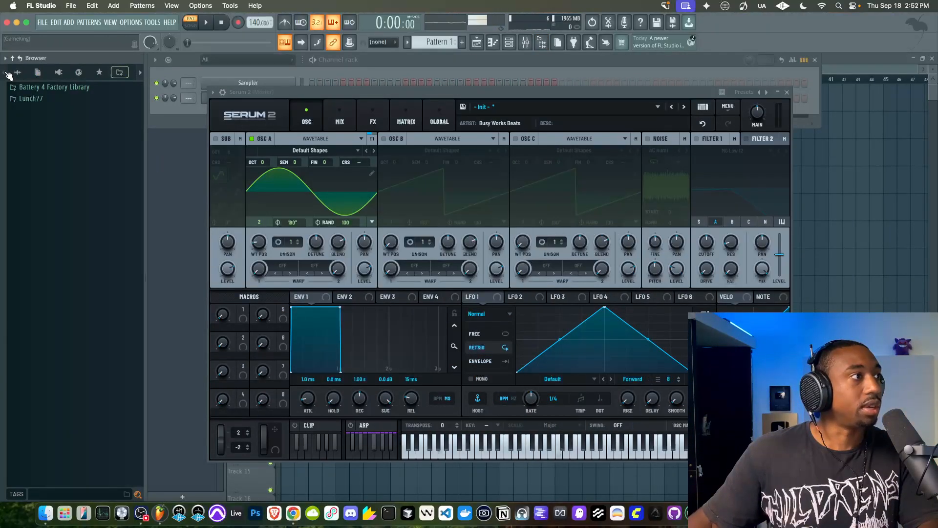
left_click(16, 72)
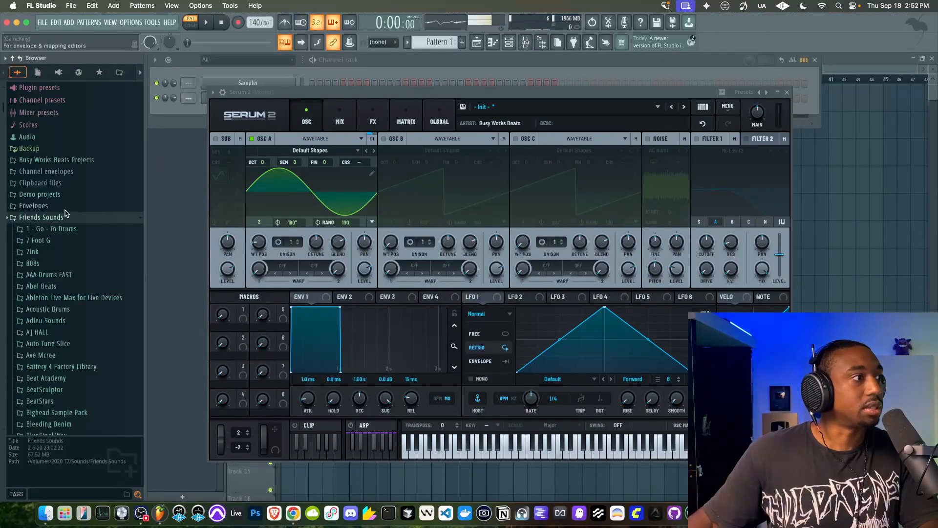
left_click(68, 161)
left_click(65, 171)
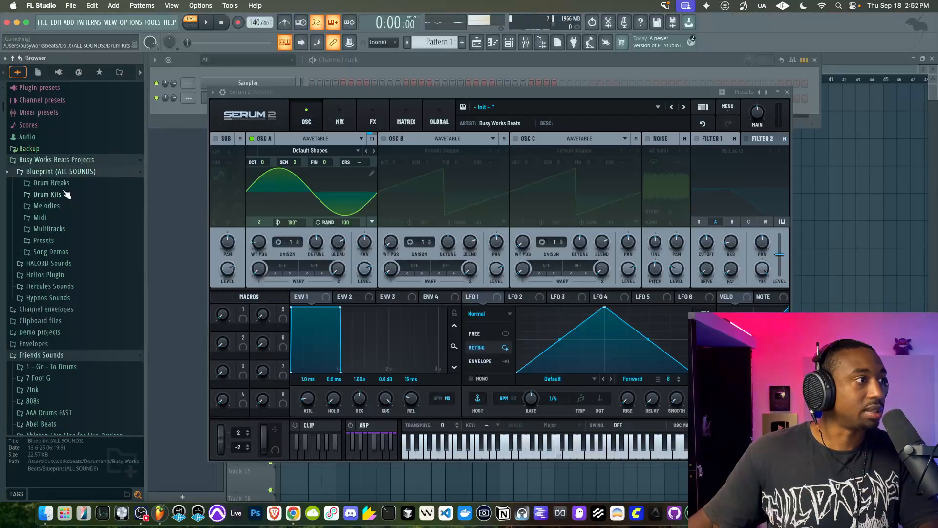
left_click(66, 194)
left_click(57, 206)
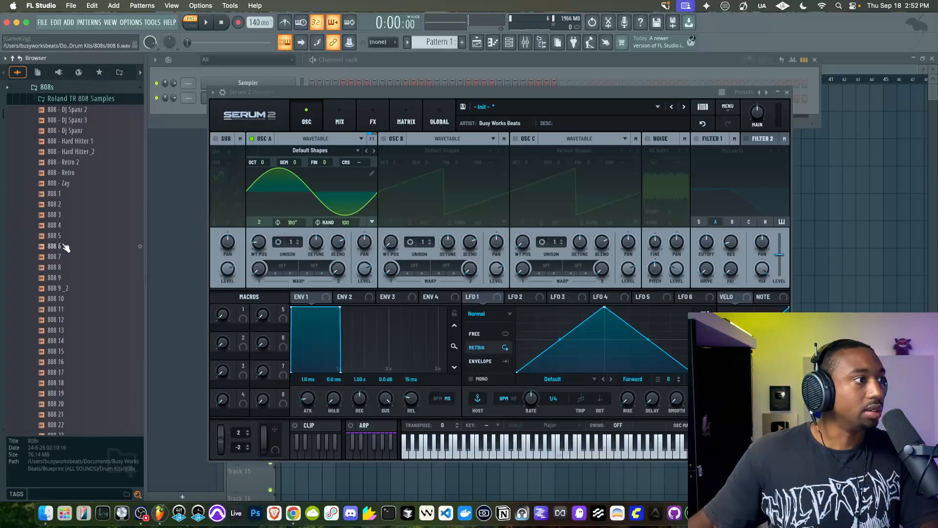
Audition a few numbered 808 samples from the folder, including 808 7
left_click(69, 225)
left_click(69, 236)
left_click(69, 257)
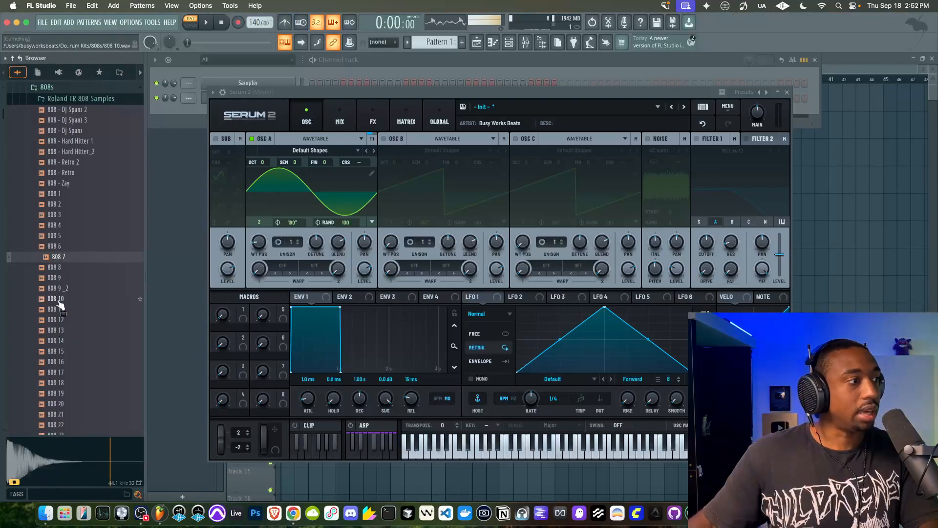
Load the 808 7 sample into a new channel and open its waveform in the Edison audio editor
right_click(59, 264)
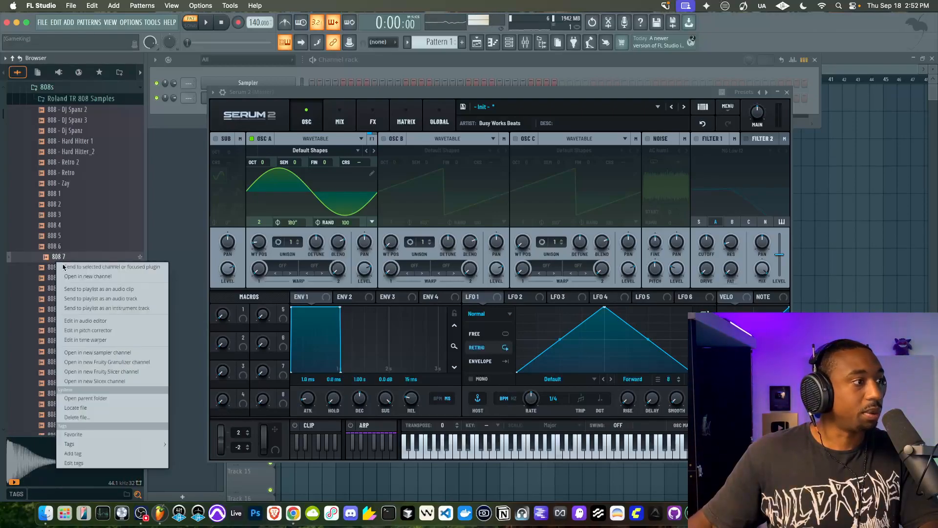
left_click(89, 276)
right_click(227, 264)
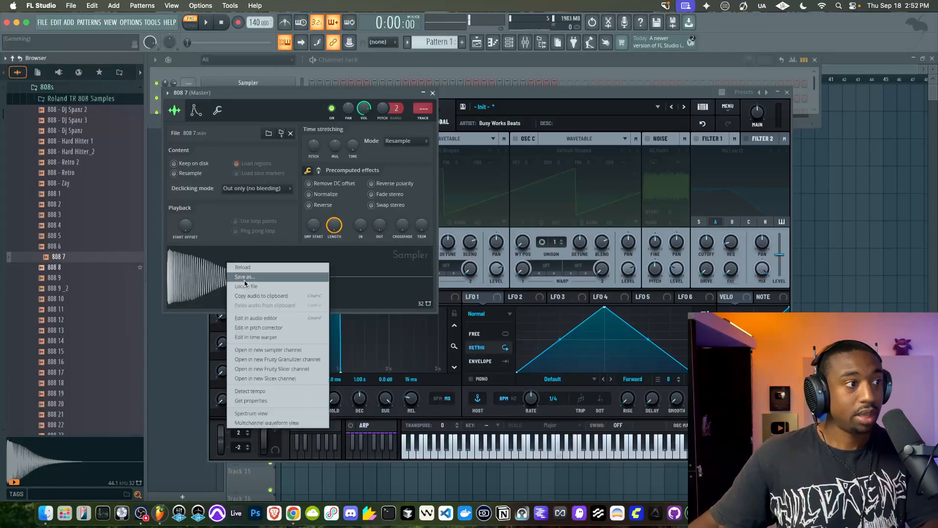
left_click(253, 318)
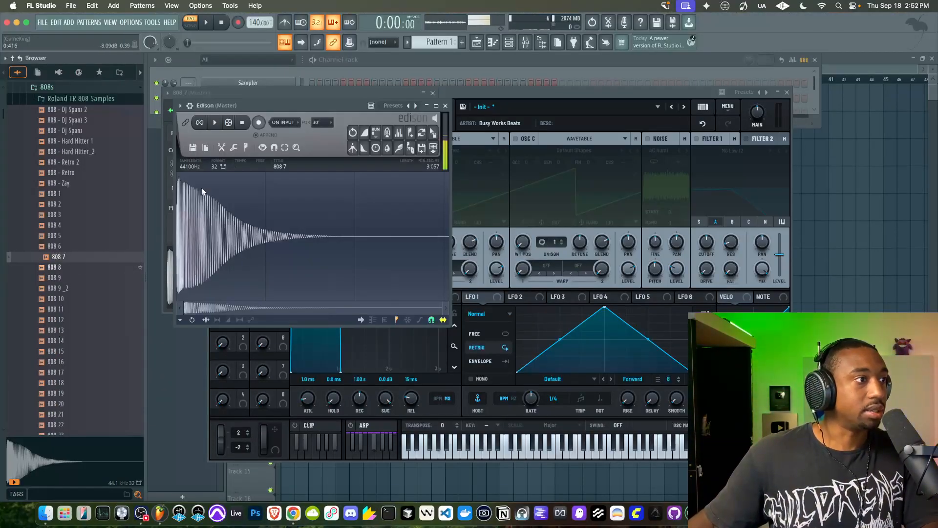
Examine the 808 7 waveform closely, comparing the tight cycles of its attack with the spacing and fading level of its tail
scroll(201, 188, "up", 3)
left_click_drag(253, 307, 239, 306)
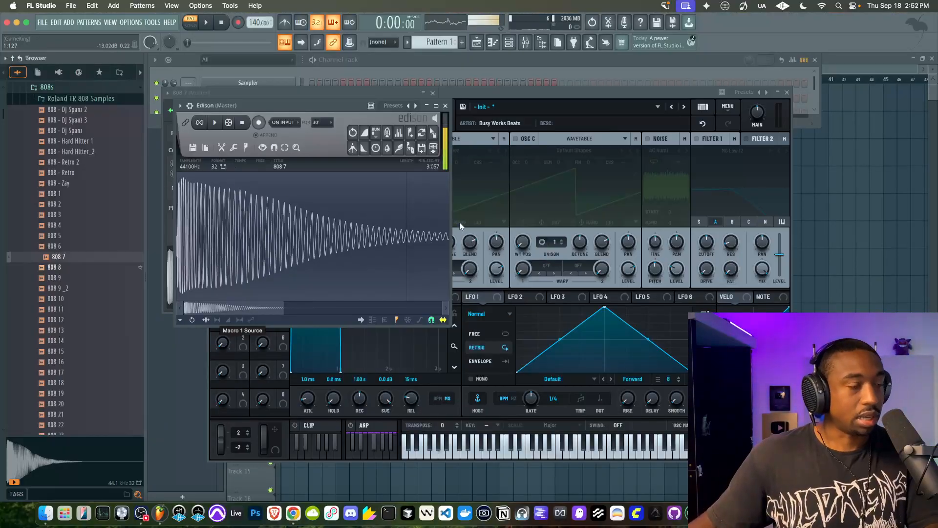
scroll(375, 239, "down", 4)
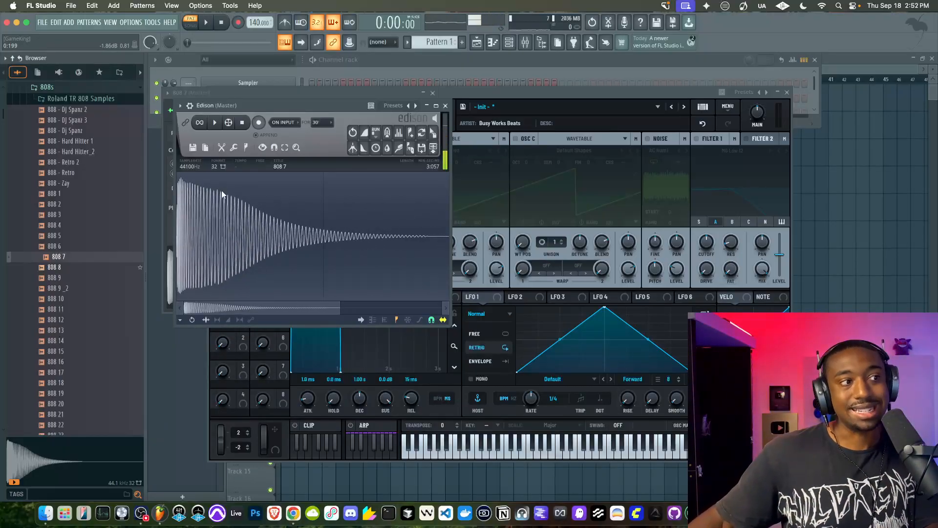
scroll(377, 233, "down", 1)
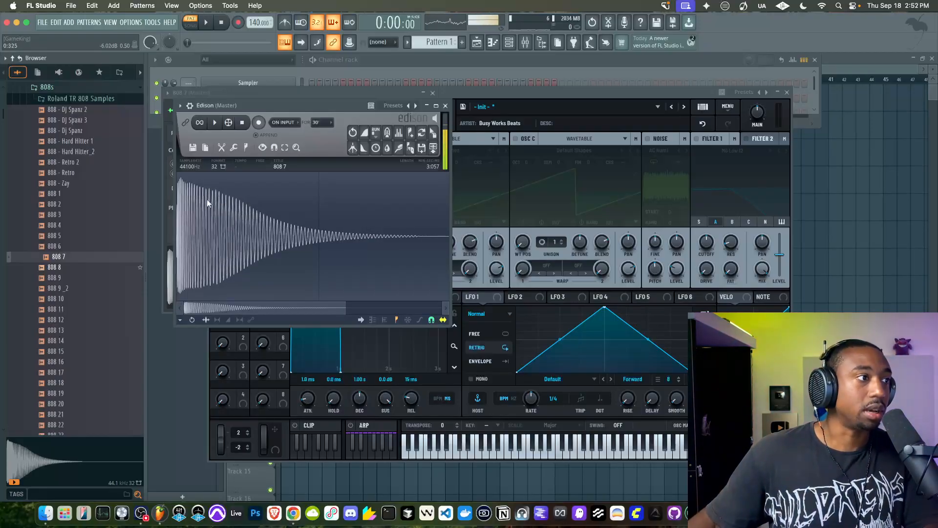
scroll(181, 203, "up", 5)
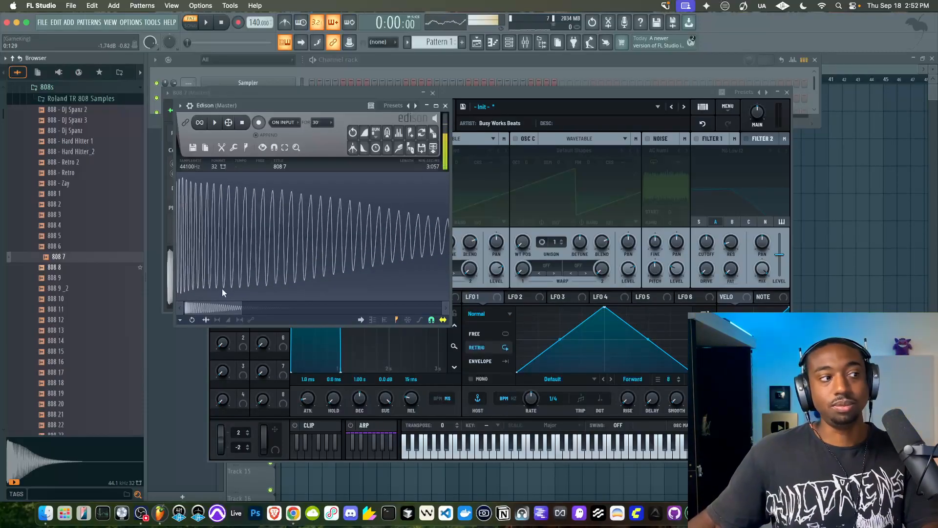
scroll(182, 222, "up", 3)
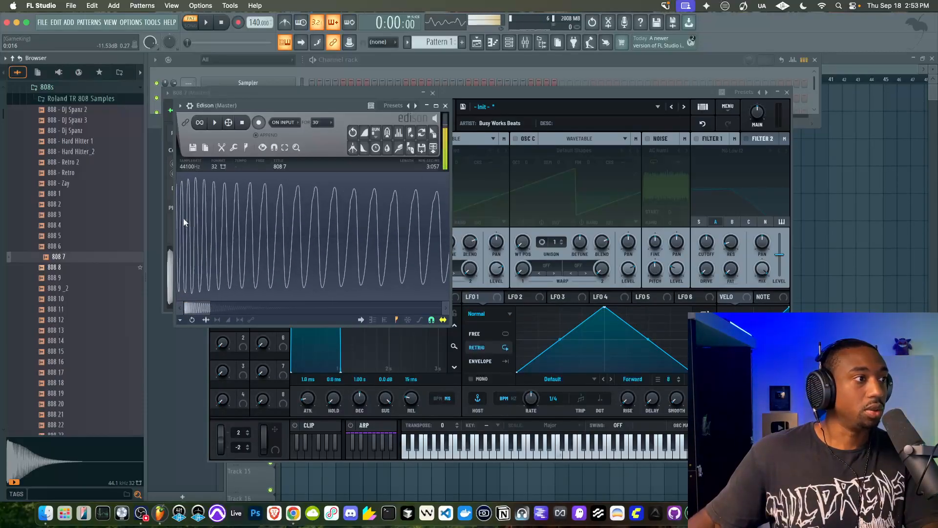
scroll(185, 223, "down", 4)
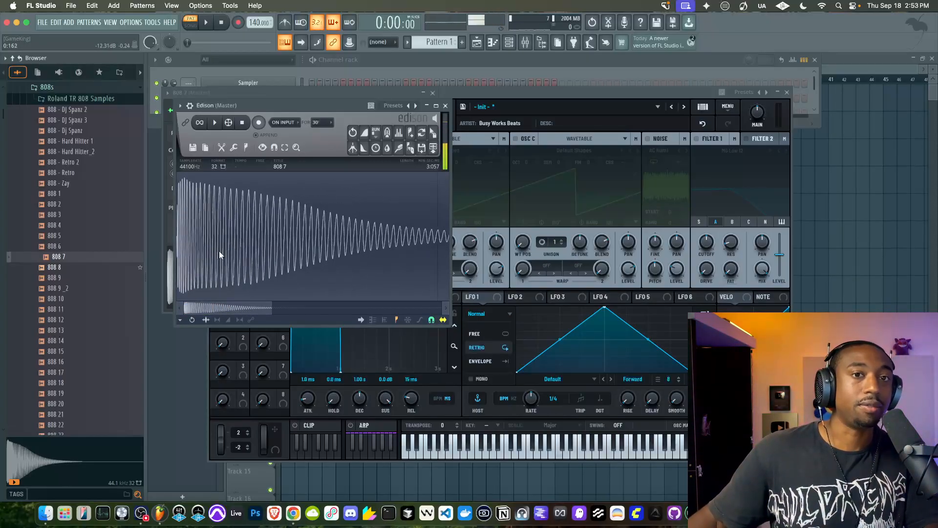
scroll(189, 249, "down", 3)
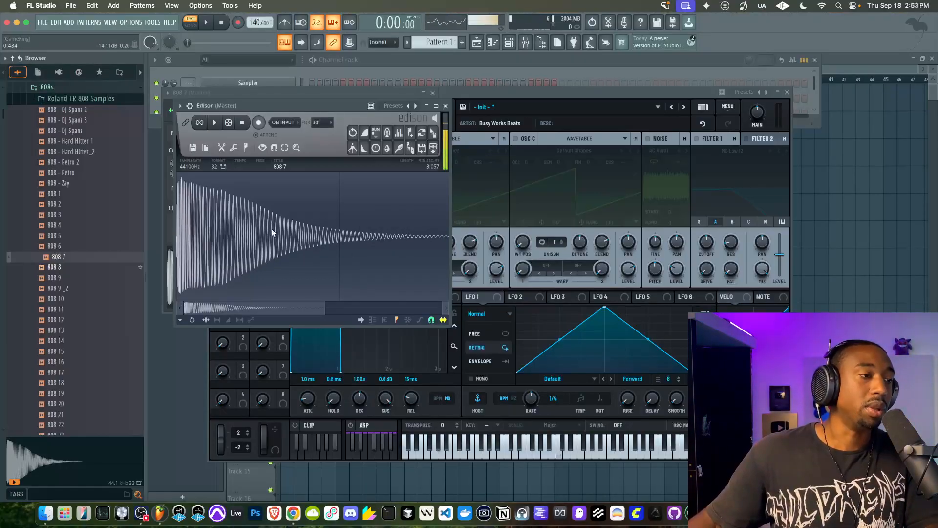
scroll(268, 220, "down", 2)
scroll(267, 218, "down", 2)
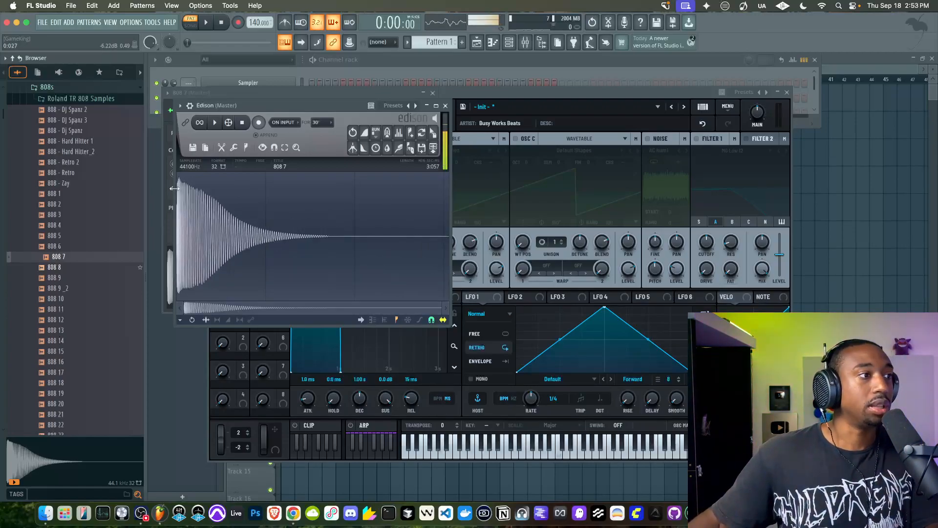
scroll(180, 204, "up", 1)
scroll(181, 200, "up", 2)
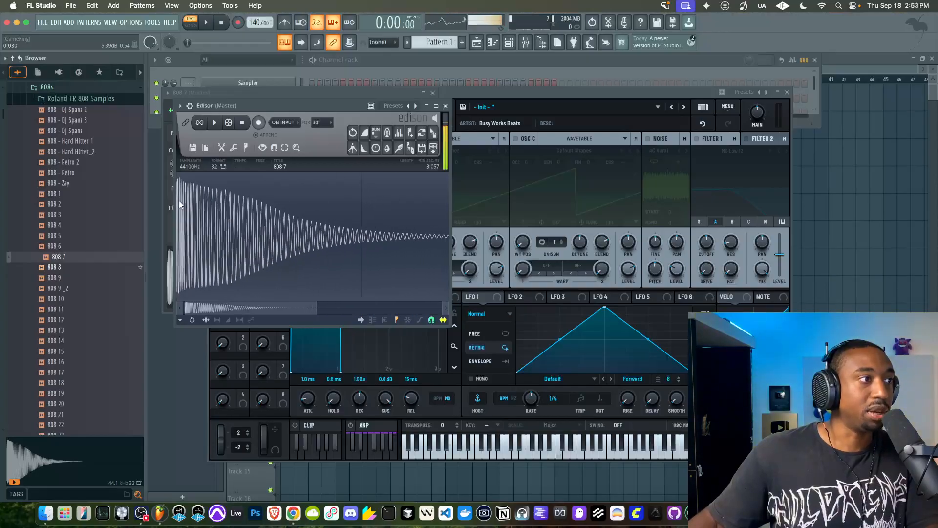
scroll(320, 222, "down", 1)
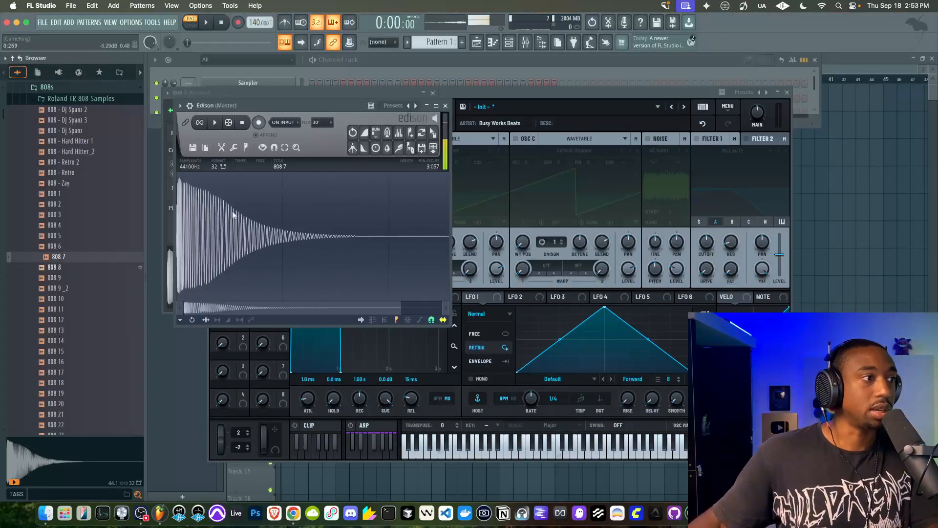
scroll(182, 184, "up", 2)
scroll(187, 189, "up", 1)
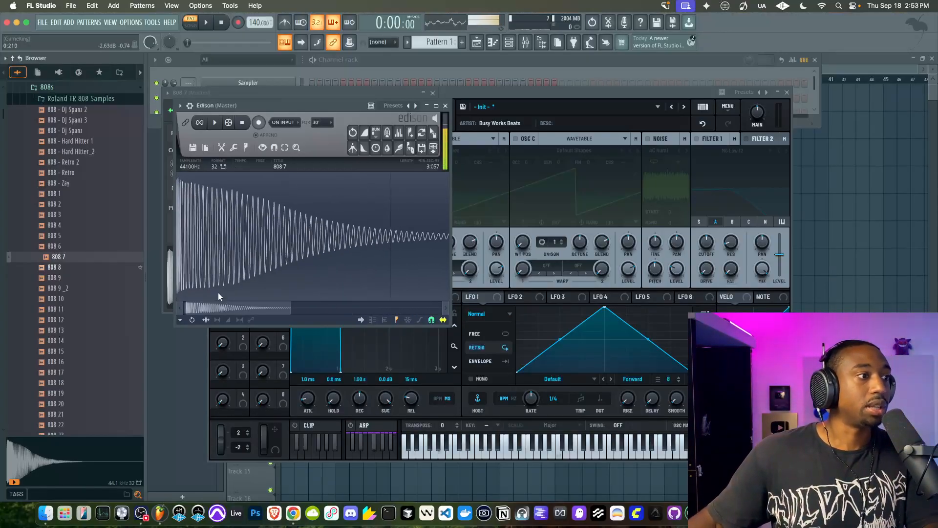
scroll(201, 220, "up", 1)
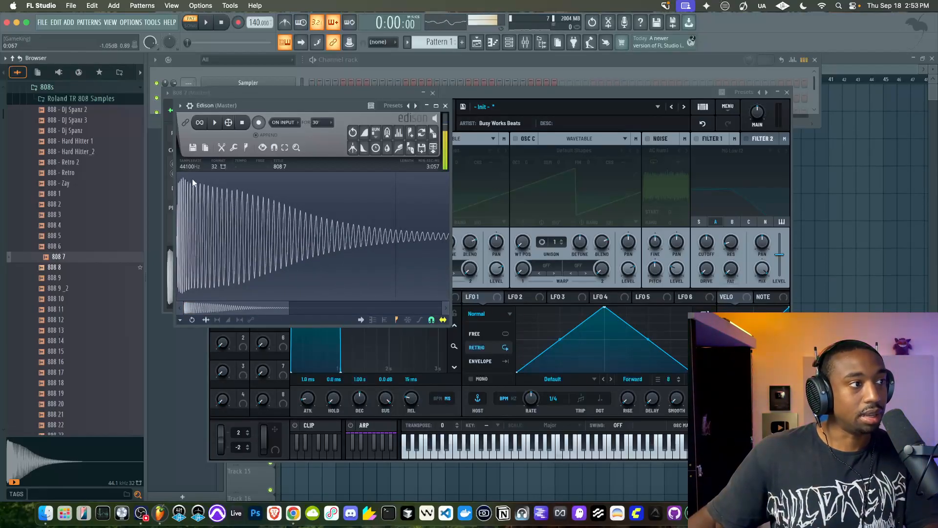
scroll(190, 177, "up", 2)
scroll(389, 203, "down", 3)
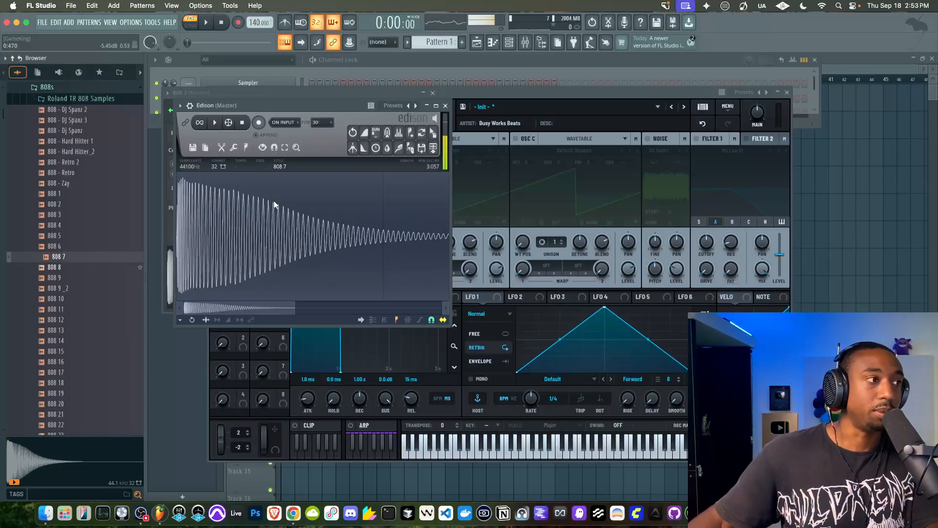
scroll(273, 204, "up", 2)
scroll(184, 192, "up", 3)
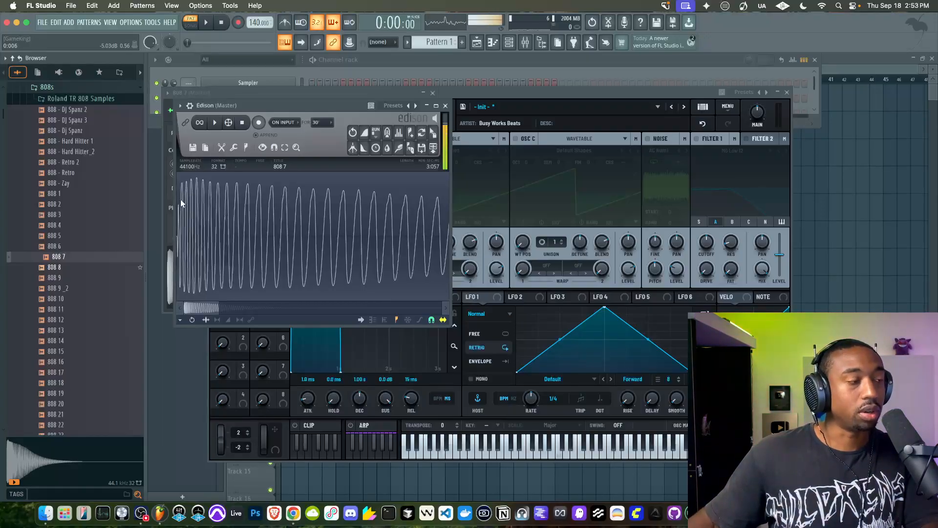
Highlight the opening transient of the 808 waveform from about 0:006 to 0:038, followed by the decaying body after it
left_click_drag(180, 199, 184, 191)
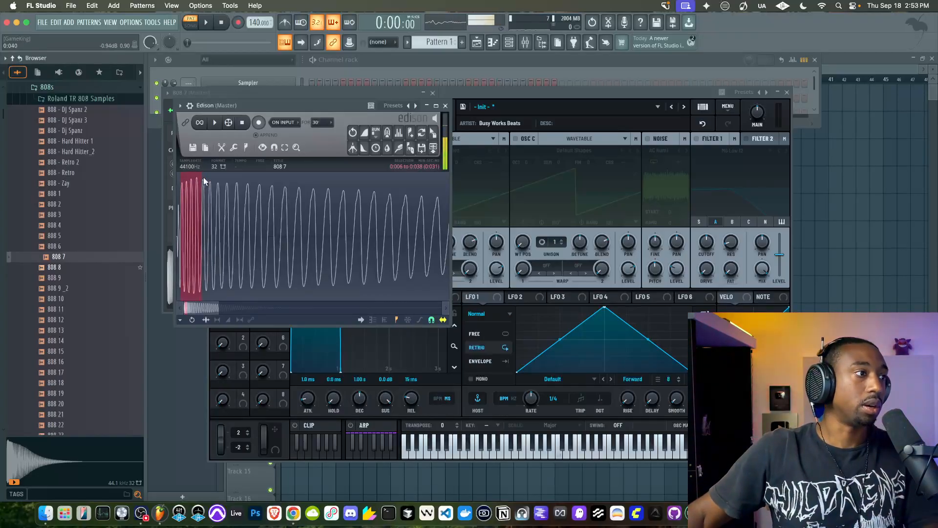
left_click(204, 177)
scroll(206, 198, "down", 3)
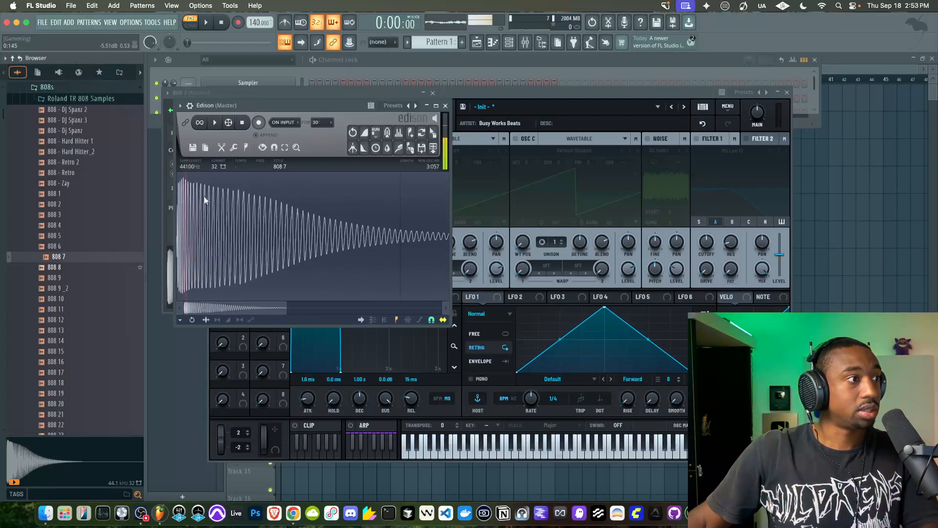
scroll(183, 178, "down", 2)
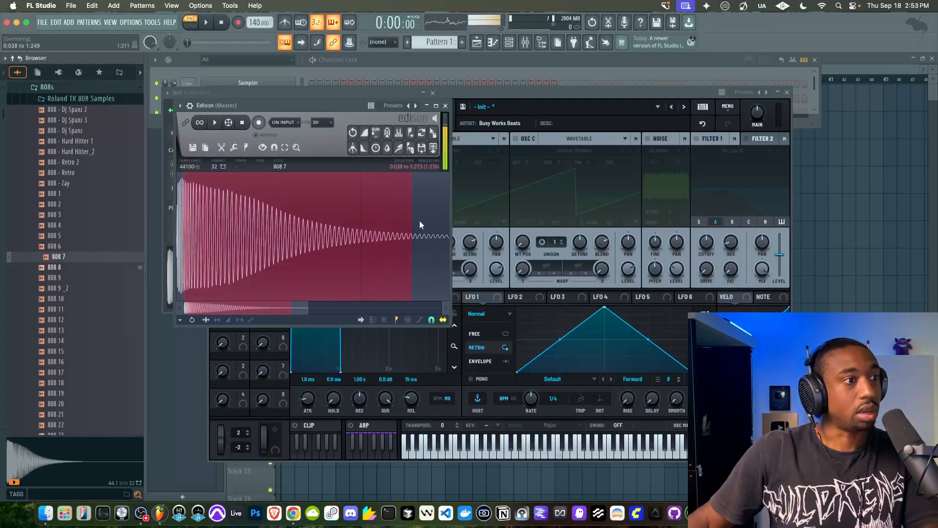
left_click_drag(413, 223, 449, 224)
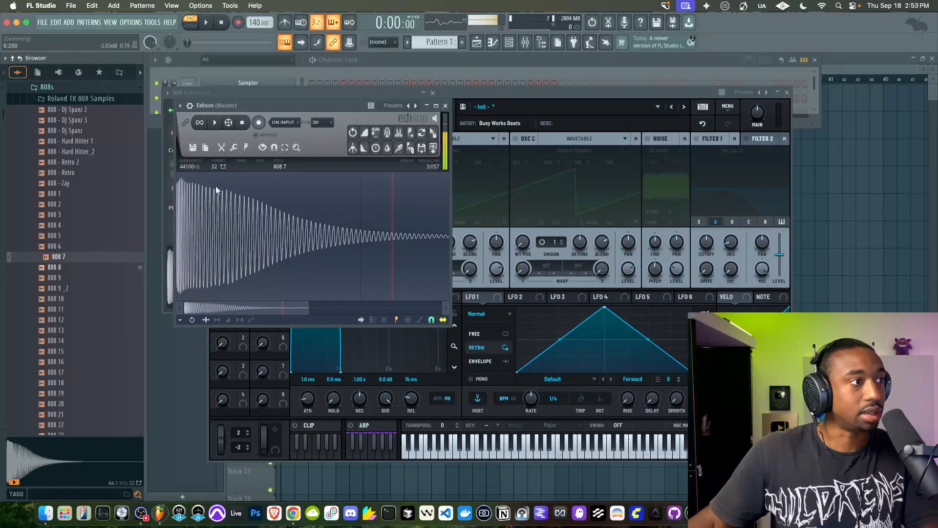
Apply the fade out repeatedly to the 808 7 waveform to shorten its decay
left_click(365, 148)
left_click(364, 149)
left_click(364, 149)
left_click(364, 149)
left_click(365, 148)
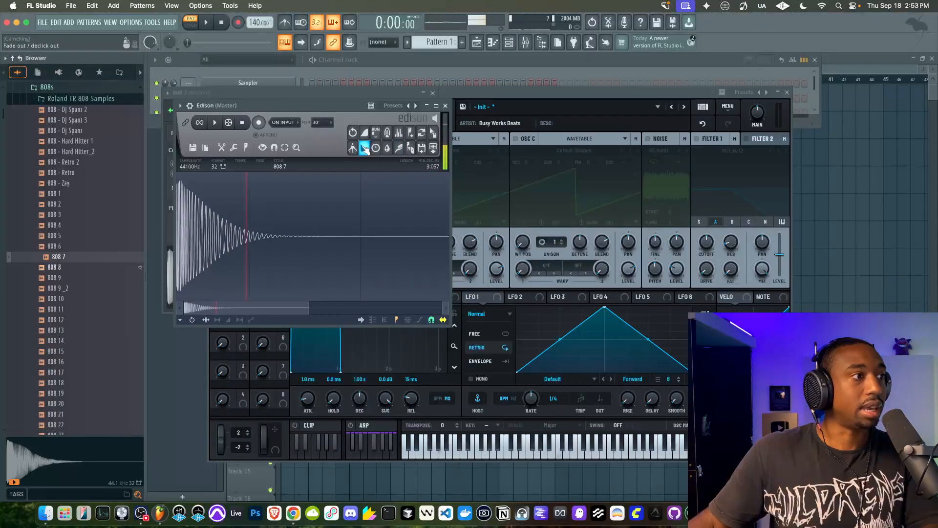
left_click(364, 149)
left_click(365, 148)
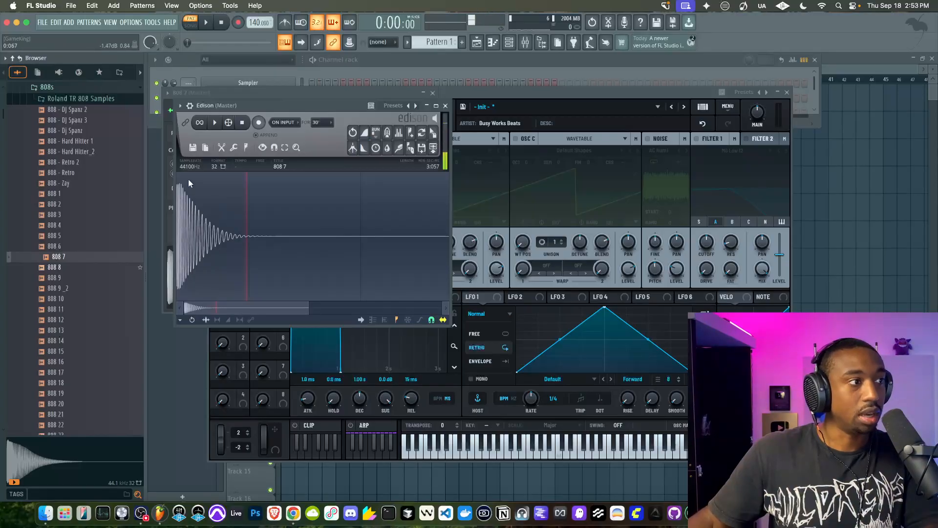
Try to undo the fade outs applied to the 808 7 waveform
key("super+z")
key("super+z")
left_click(205, 148)
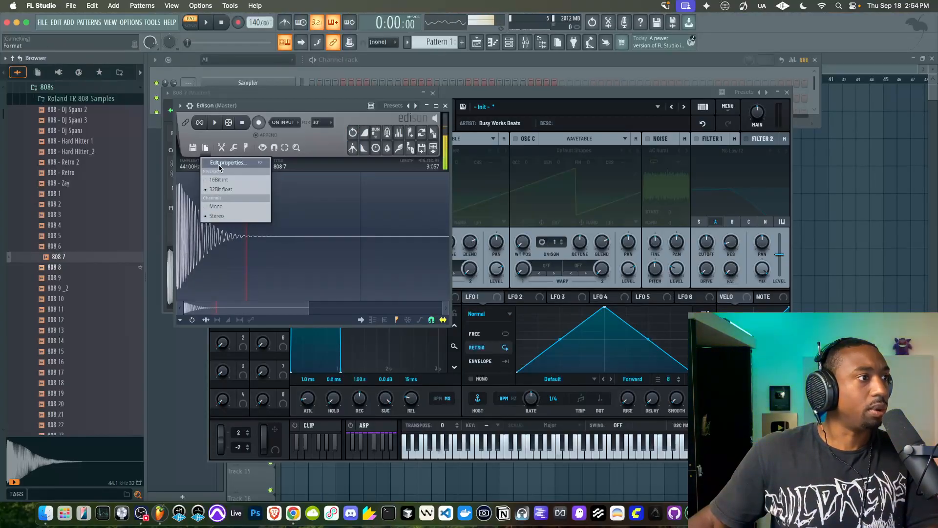
left_click(222, 147)
left_click(221, 147)
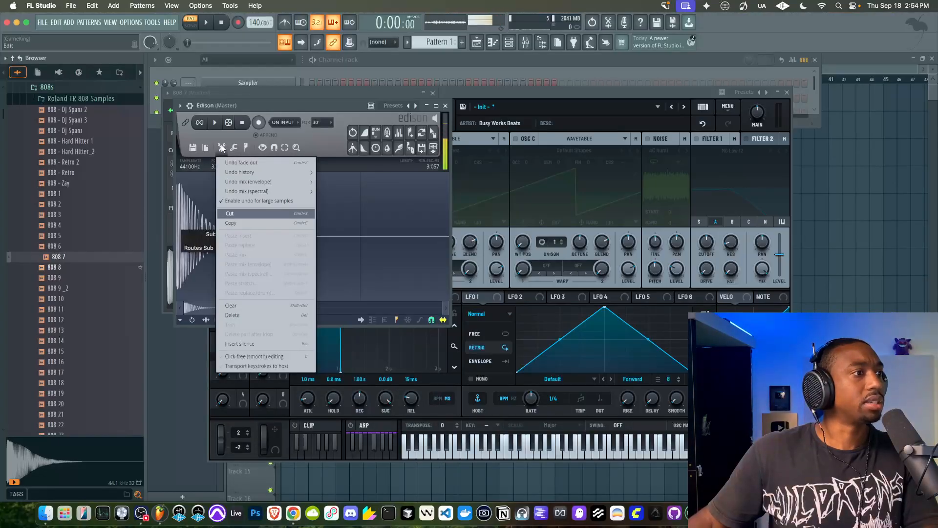
Reload the original 808 7 sample into Edison and fade out its waveform until only a short decay remains
left_click_drag(51, 256, 196, 210)
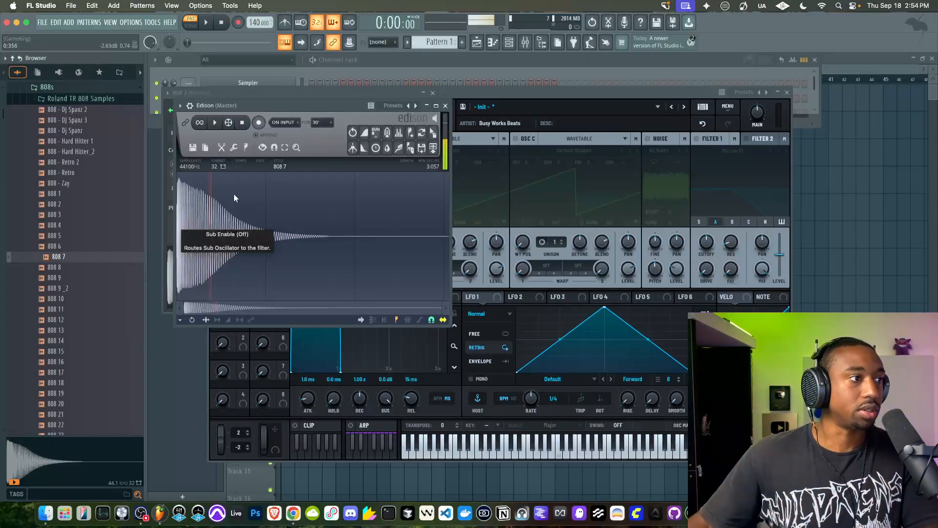
left_click(364, 147)
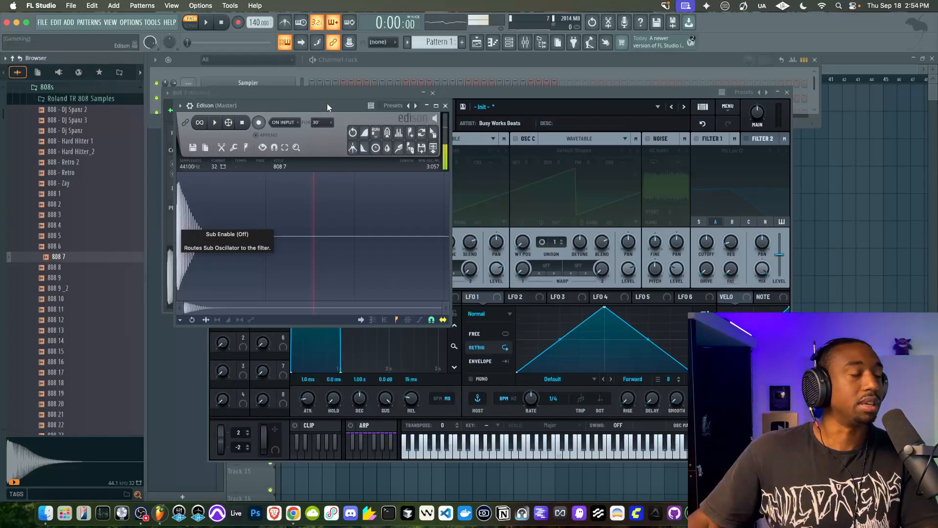
left_click_drag(310, 104, 450, 111)
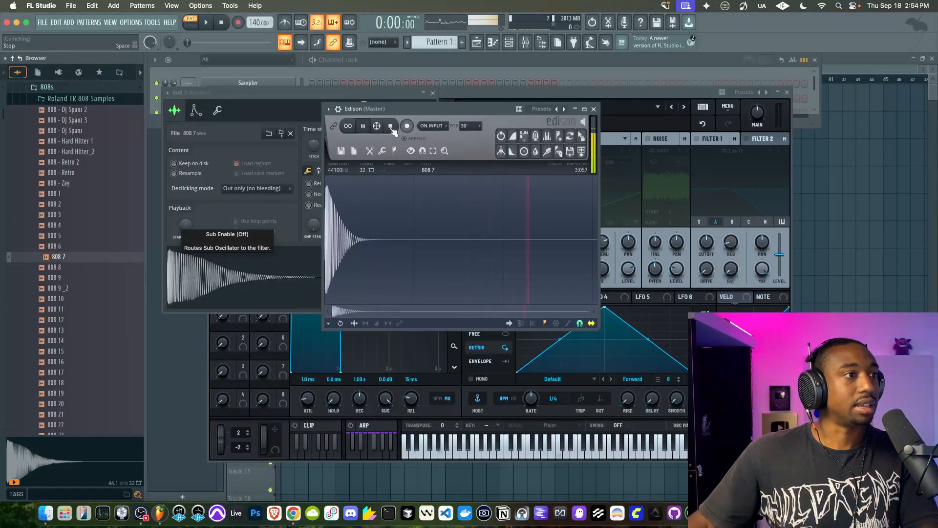
Stop the sample playback, close Edison and the 808 7 sampler window, and reposition the Serum 2 window
left_click(371, 130)
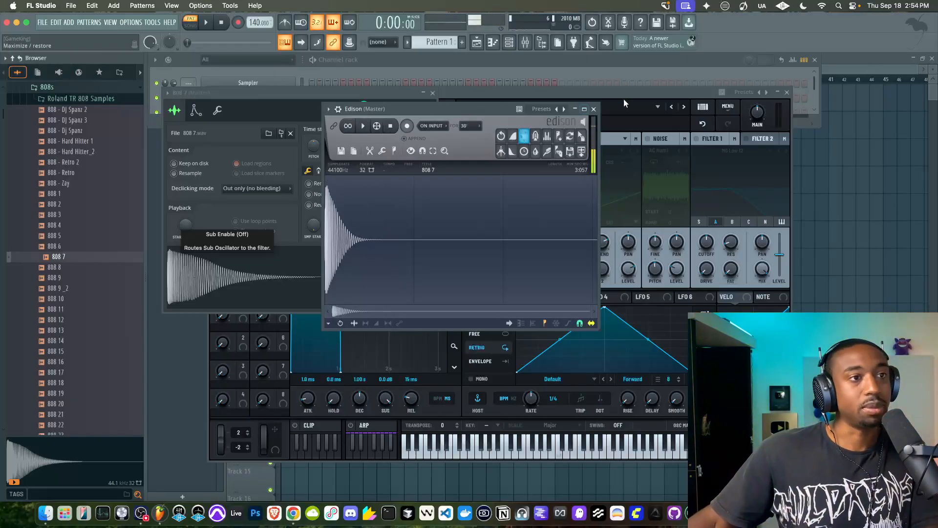
left_click(594, 109)
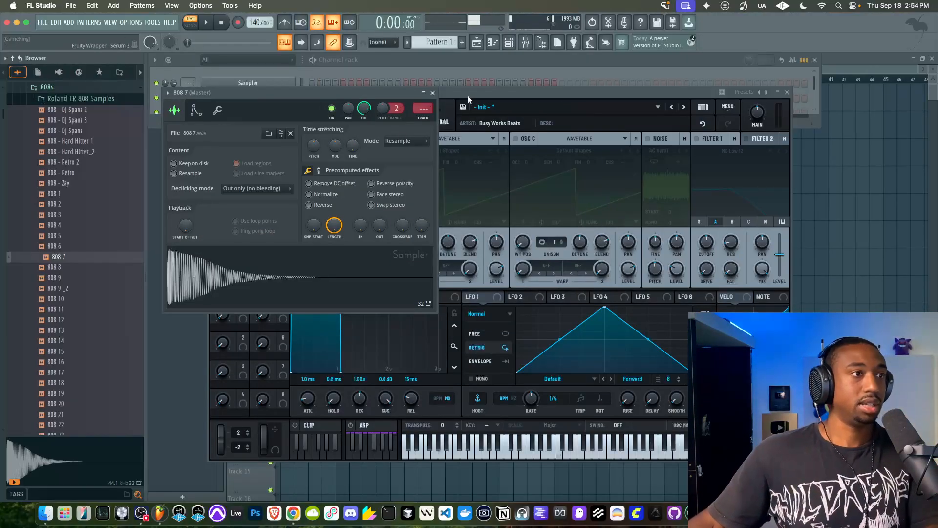
left_click(433, 92)
left_click_drag(425, 90, 412, 81)
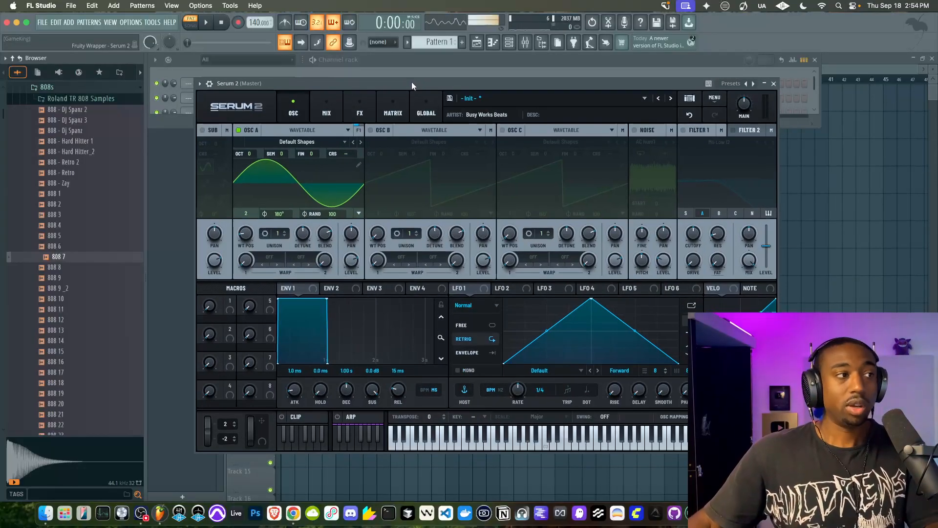
Open the 808 7 sample in a new channel and load Wave Candy into slot 1 of its mixer track, Insert 1
right_click(75, 257)
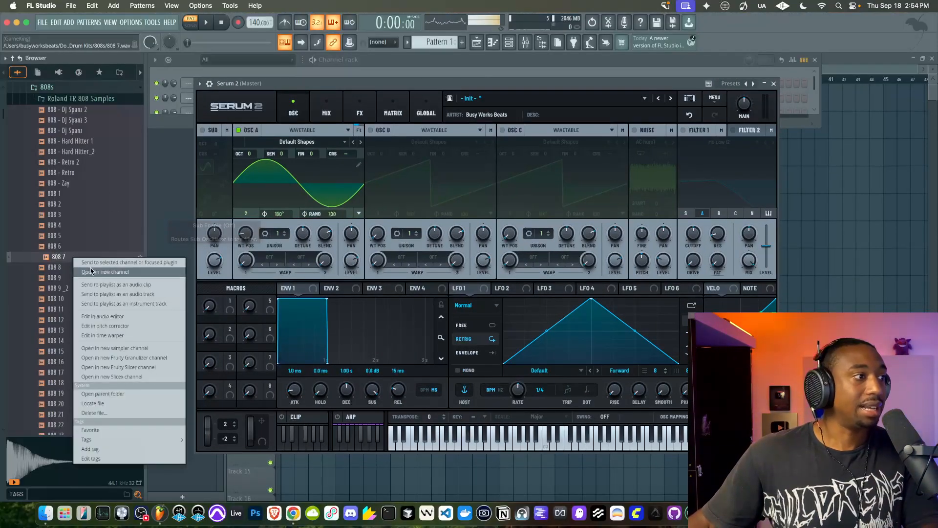
left_click(91, 271)
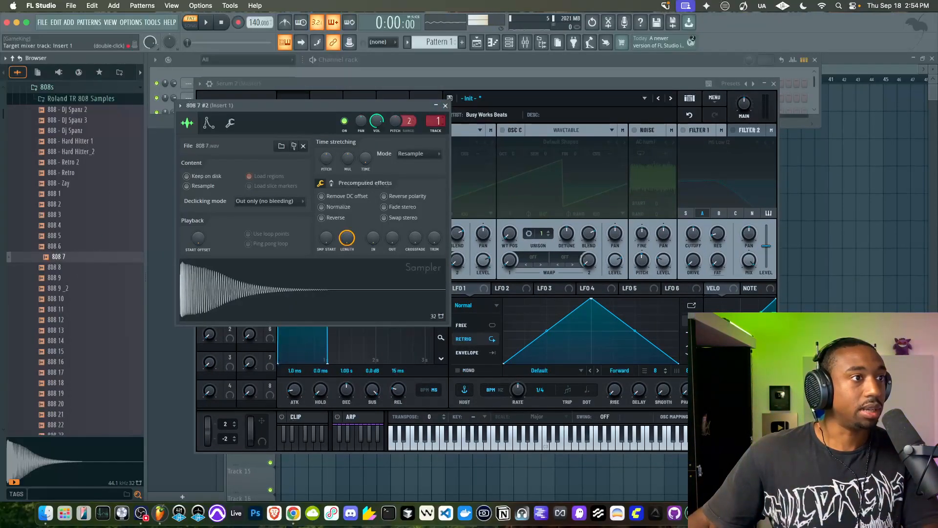
double_click(438, 120)
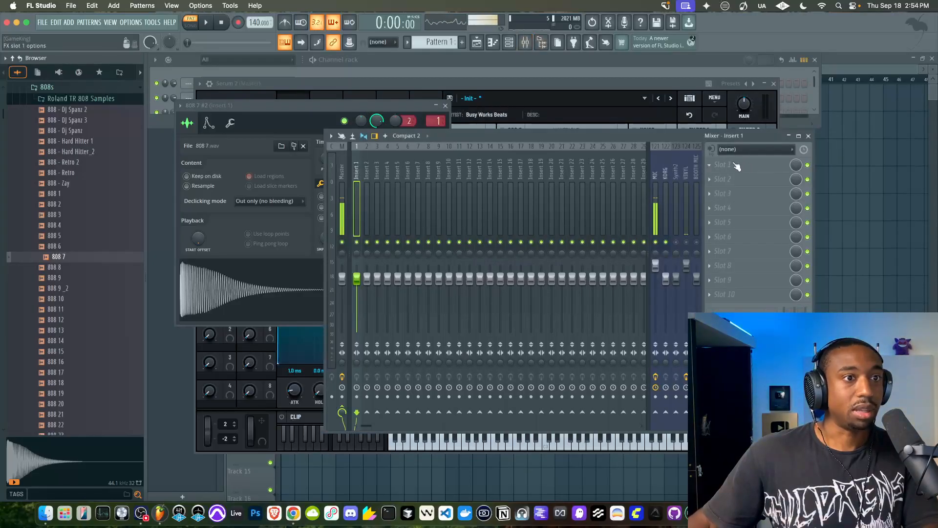
left_click(738, 165)
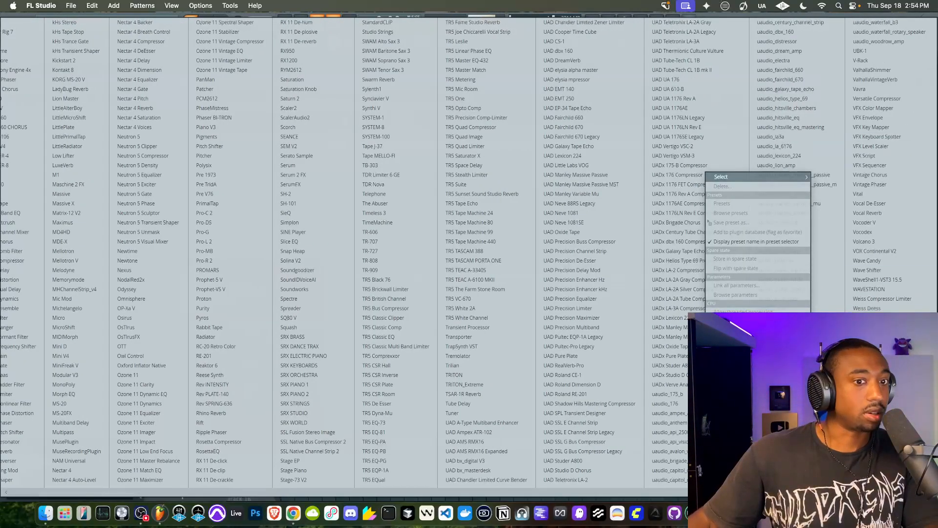
left_click(872, 261)
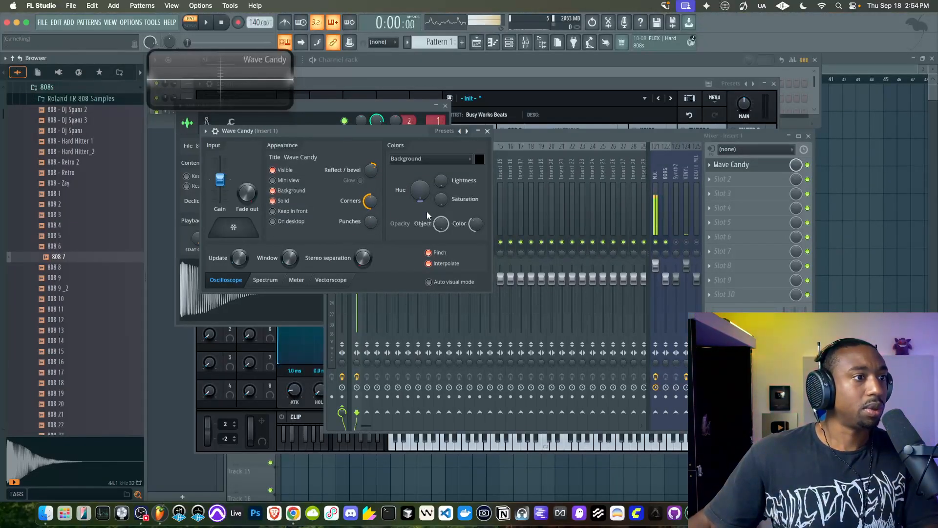
Switch Wave Candy to Spectrum mode, set its maximum resolution to 8192 bands and raise the frequency scale
right_click(218, 75)
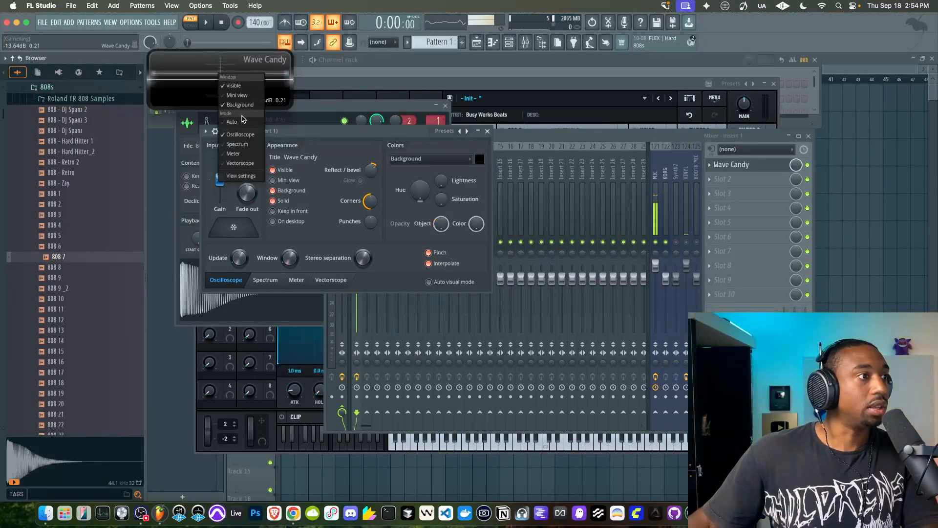
left_click(237, 144)
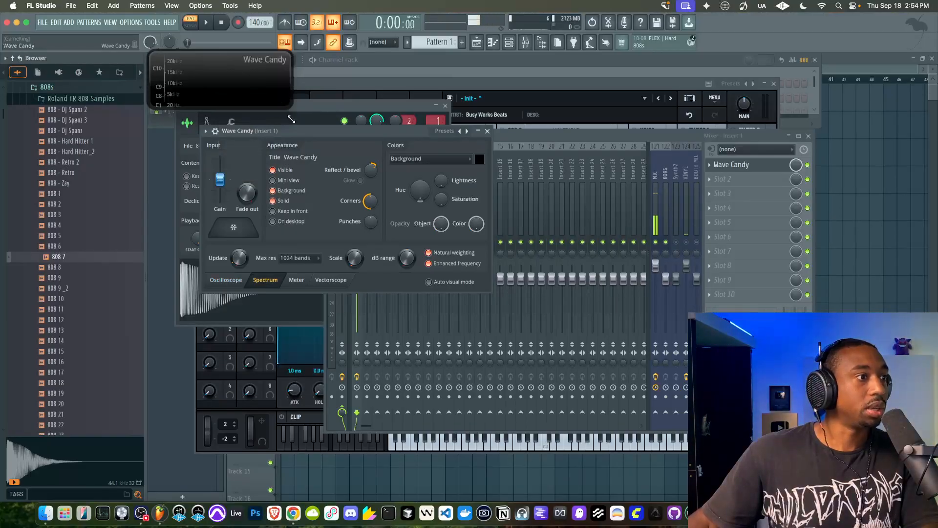
left_click(318, 258)
left_click(301, 346)
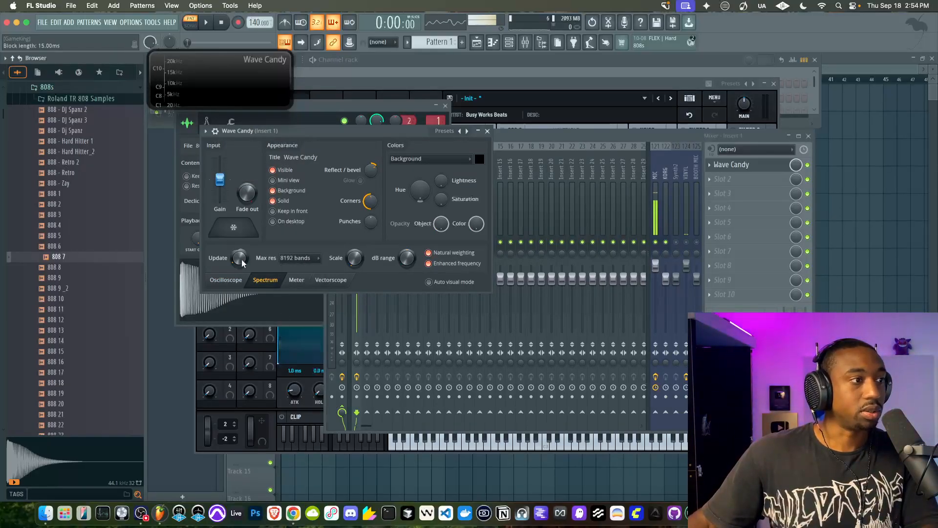
left_click_drag(355, 258, 356, 210)
Enlarge the Wave Candy display, move it below the Channel rack, and extend the rack to show the 808 7 #2 channel
left_click_drag(292, 109, 601, 405)
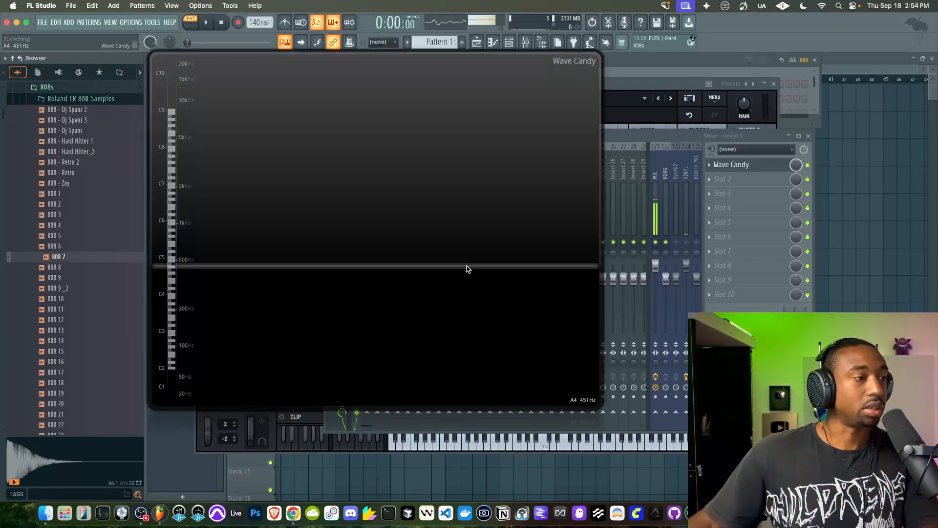
left_click_drag(360, 66, 352, 163)
key("space")
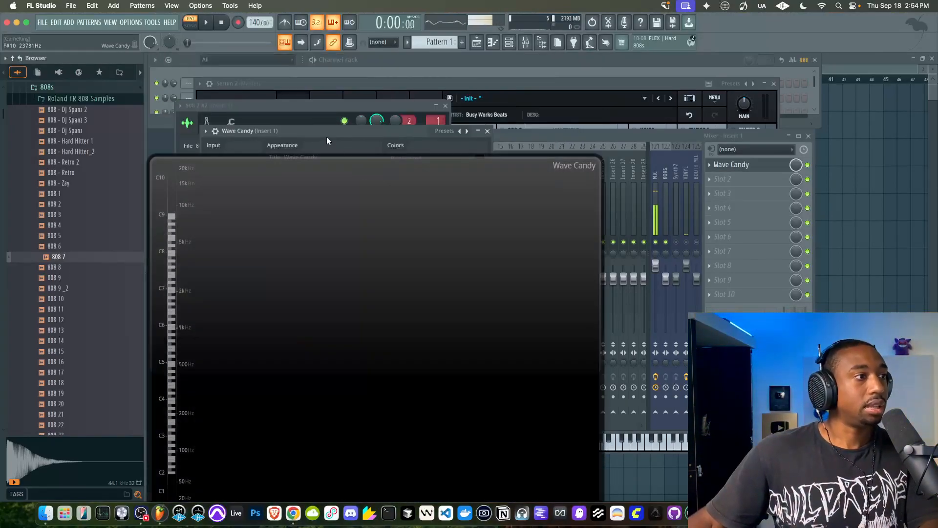
left_click(370, 76)
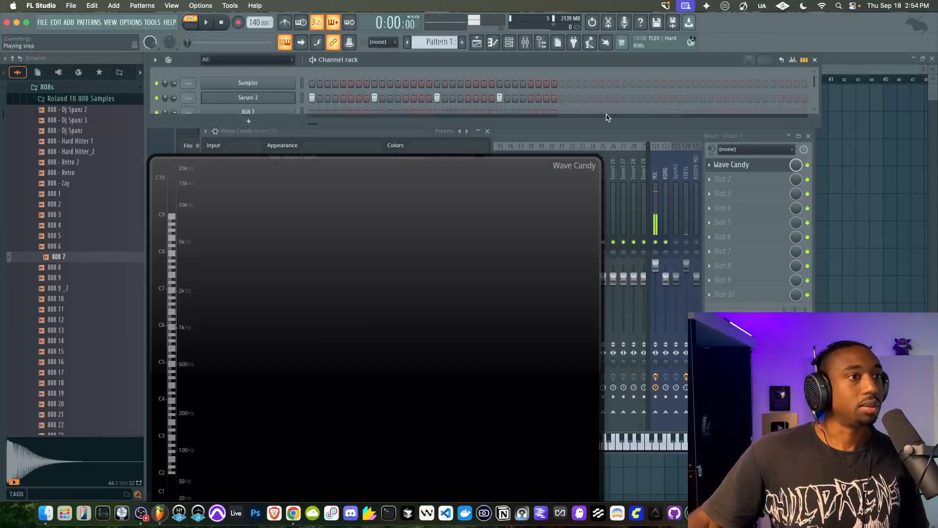
left_click_drag(577, 128, 575, 215)
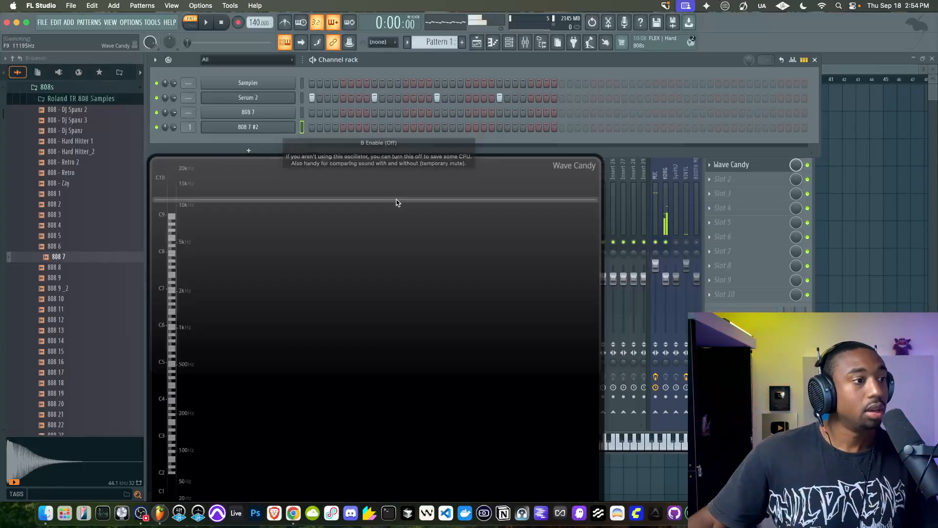
Mute the KORG mixer track and check the MIDI input and output device settings
left_click(667, 242)
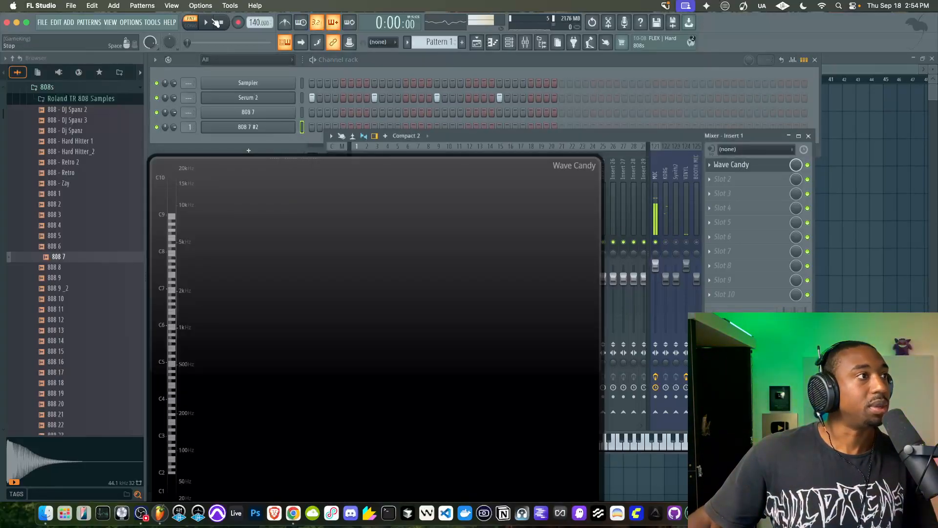
left_click(132, 22)
left_click(146, 33)
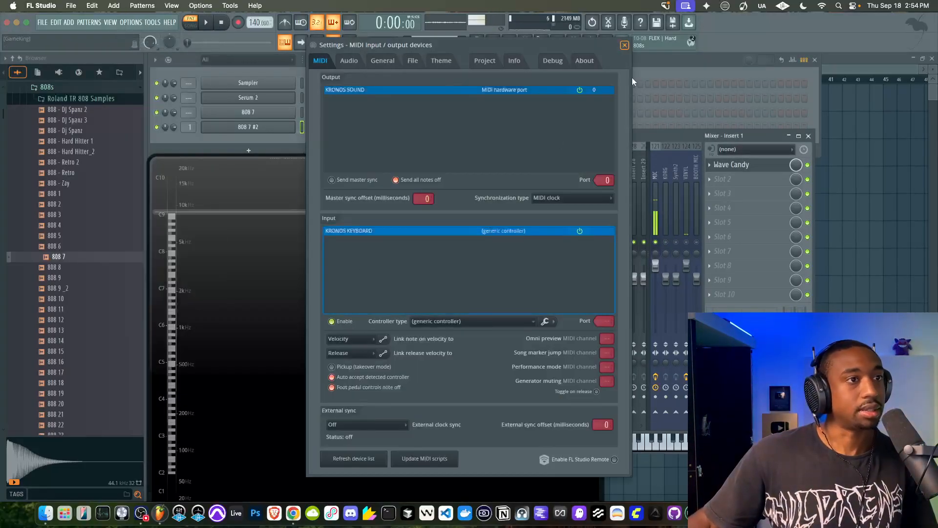
left_click(625, 45)
Route the Serum 2 channel to mixer track 1 and compare its spectrum in Wave Candy with the 808 sample's
left_click_drag(440, 276, 402, 190)
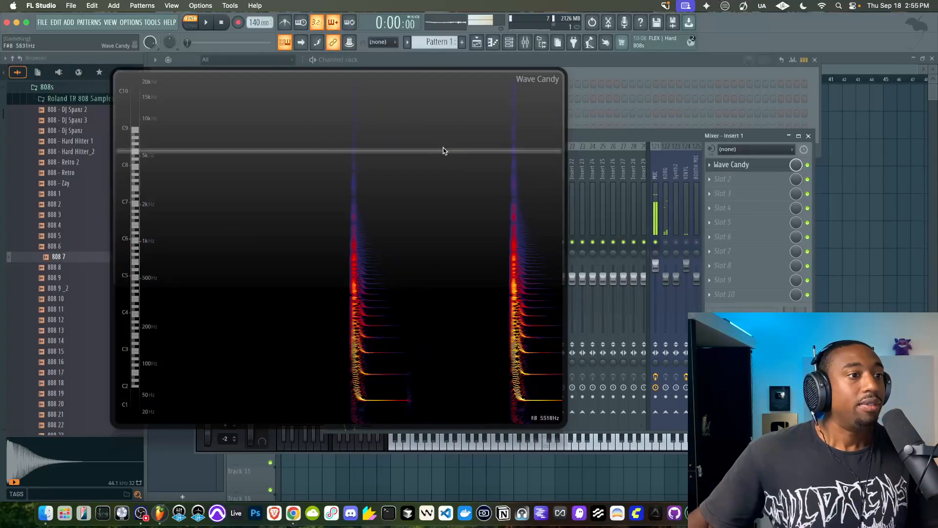
left_click_drag(441, 136, 440, 230)
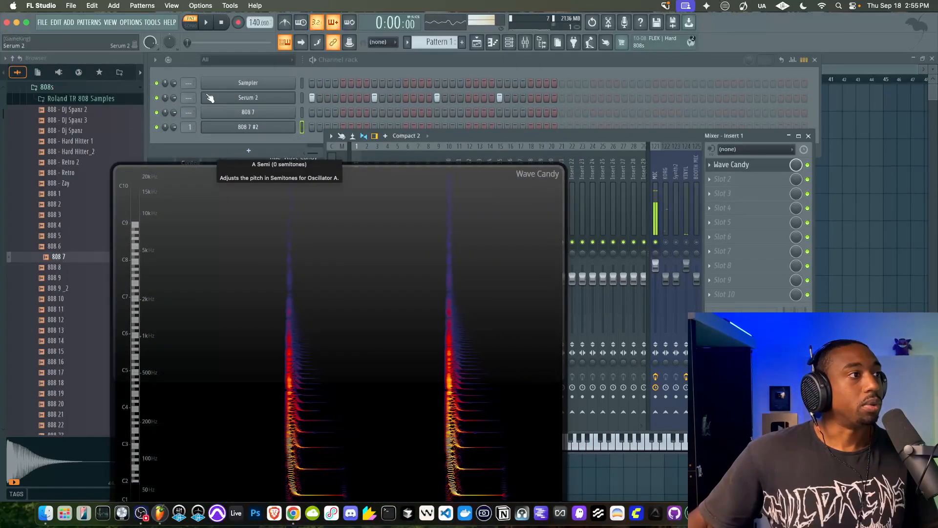
left_click_drag(189, 98, 189, 93)
left_click_drag(290, 275, 277, 164)
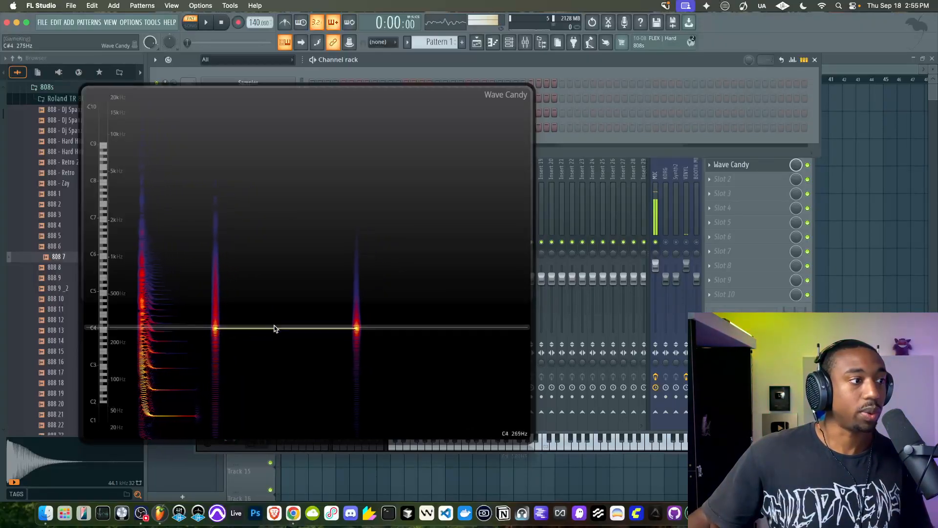
left_click_drag(308, 252, 306, 296)
Arrange Serum 2 beside a smaller Wave Candy display and set oscillator A's octave to -2
left_click(276, 93)
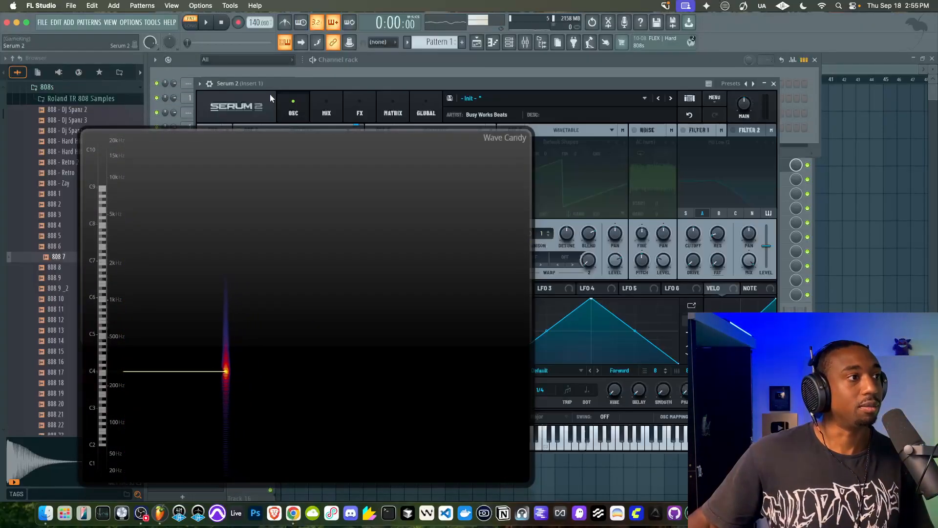
left_click_drag(270, 192, 272, 215)
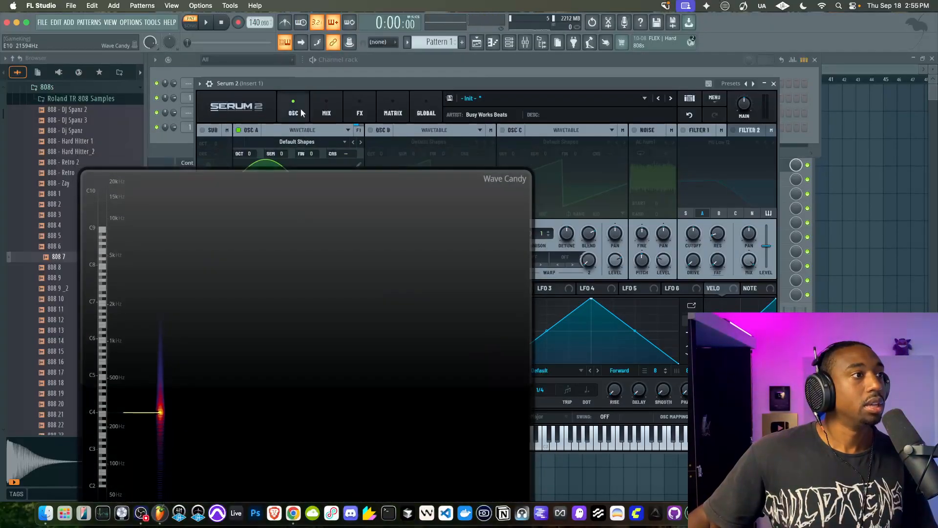
left_click_drag(310, 84, 458, 75)
left_click_drag(397, 211, 296, 135)
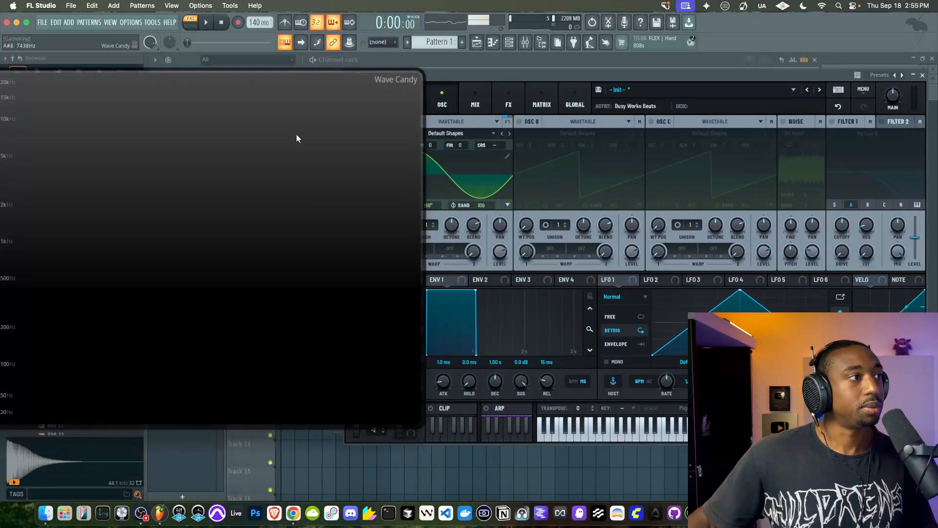
left_click_drag(427, 420, 248, 286)
left_click_drag(180, 204, 210, 184)
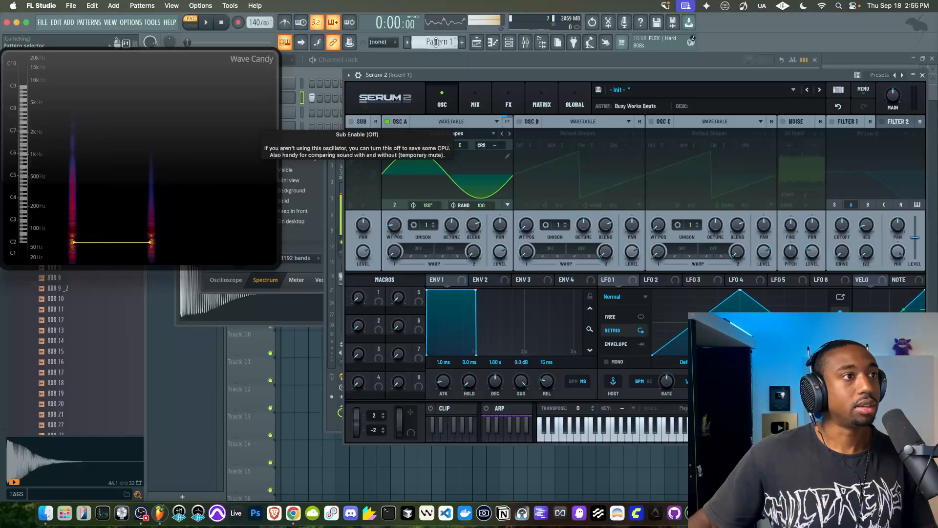
Alternate Serum 2 on steps 1 and 17 with 808 7 #2 on steps 9 and 25, and play the pattern
left_click_drag(429, 73, 366, 248)
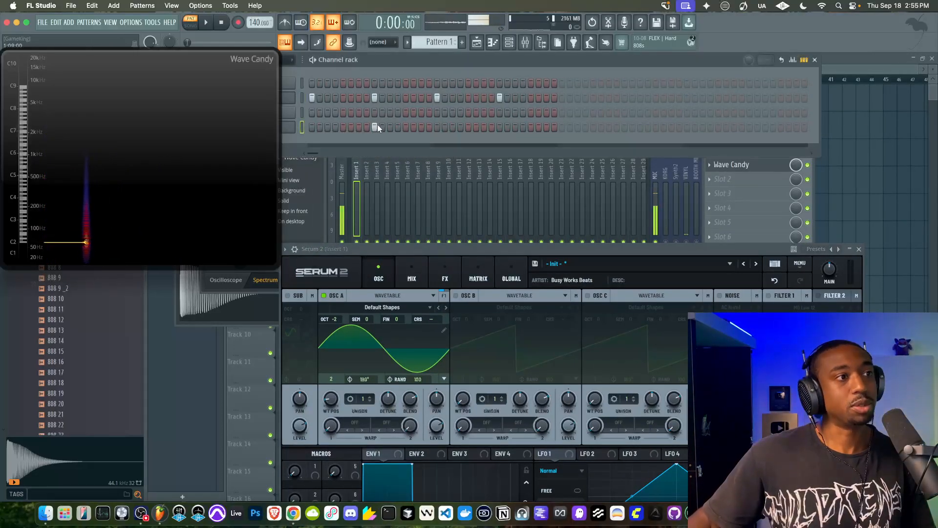
left_click(500, 126)
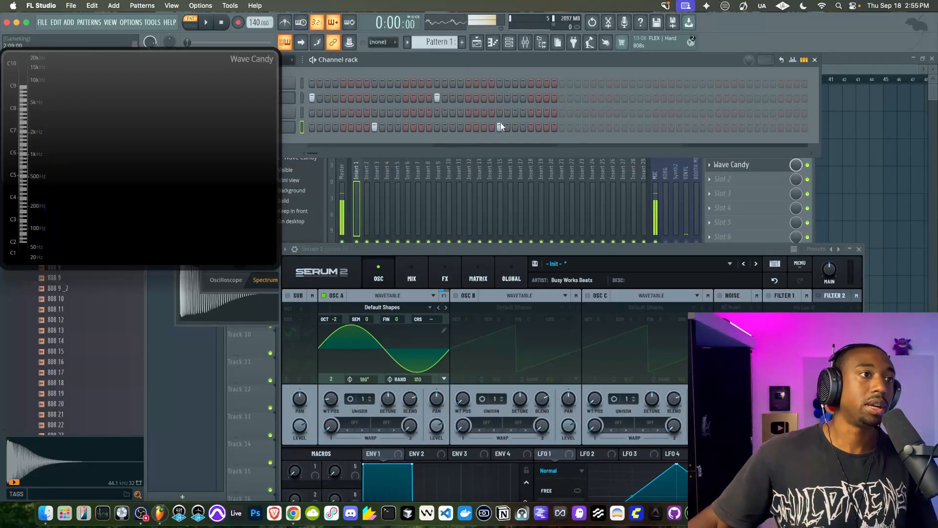
left_click_drag(459, 62, 525, 69)
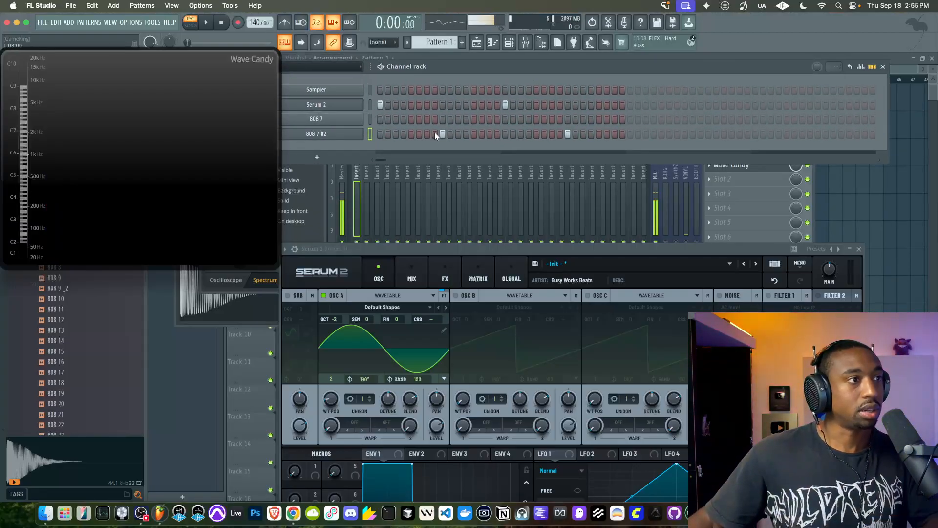
key("space")
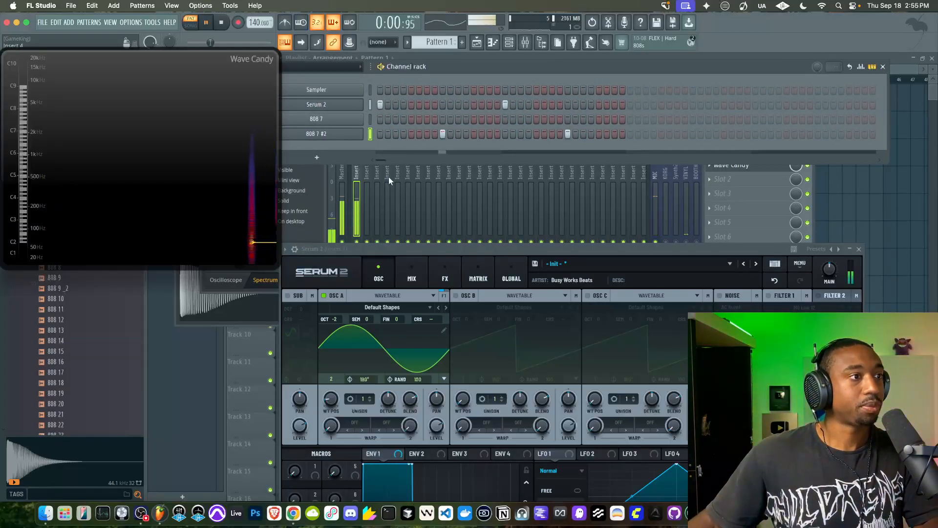
key("space")
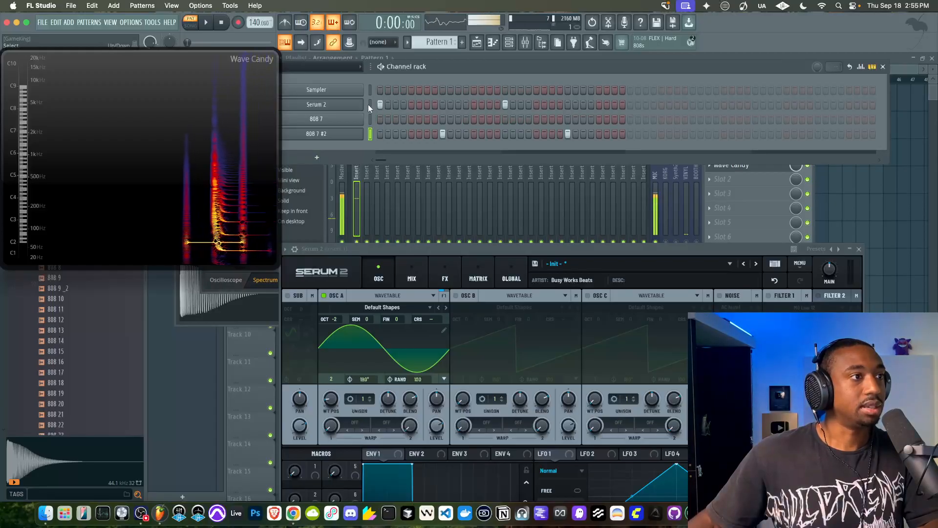
Set Serum 2's Env 1 sustain to -∞ dB and its decay to 1.06 s while playing the pattern
left_click_drag(422, 246, 399, 108)
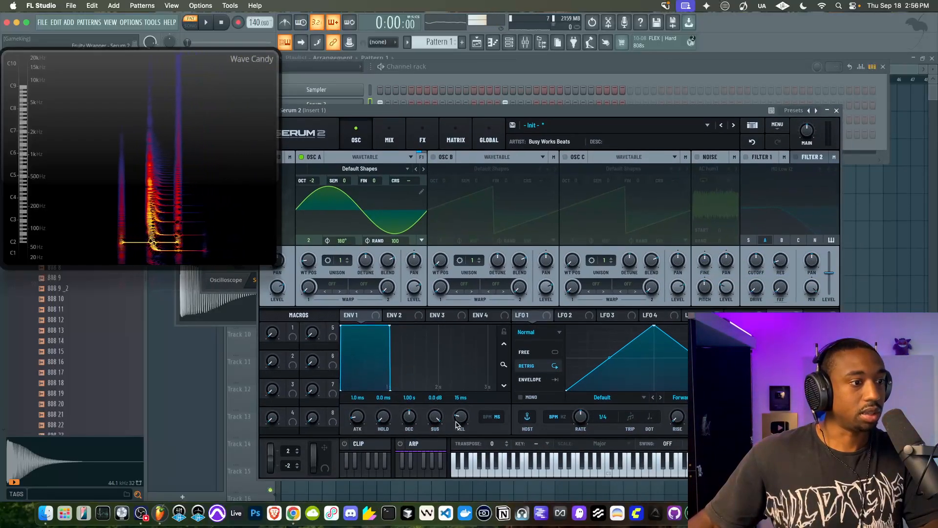
left_click_drag(410, 397, 410, 375)
left_click_drag(438, 415, 415, 501)
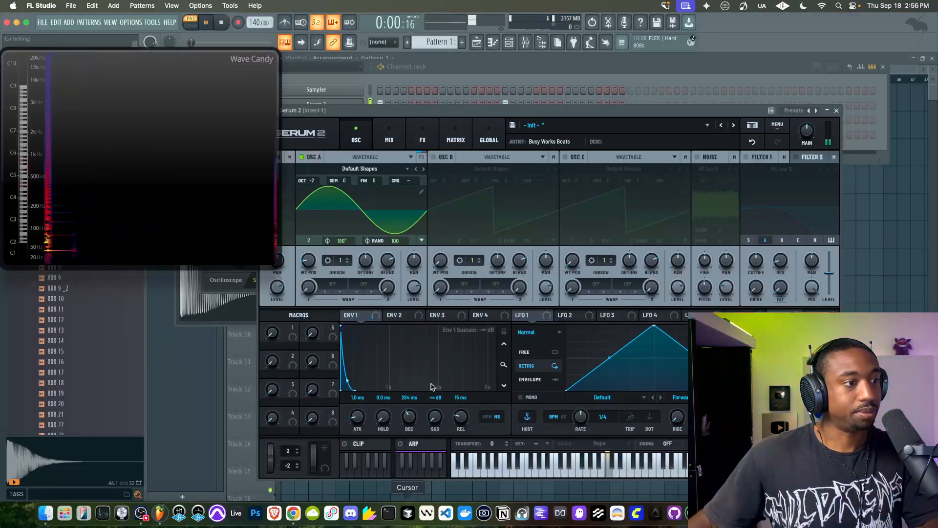
left_click_drag(408, 418, 408, 406)
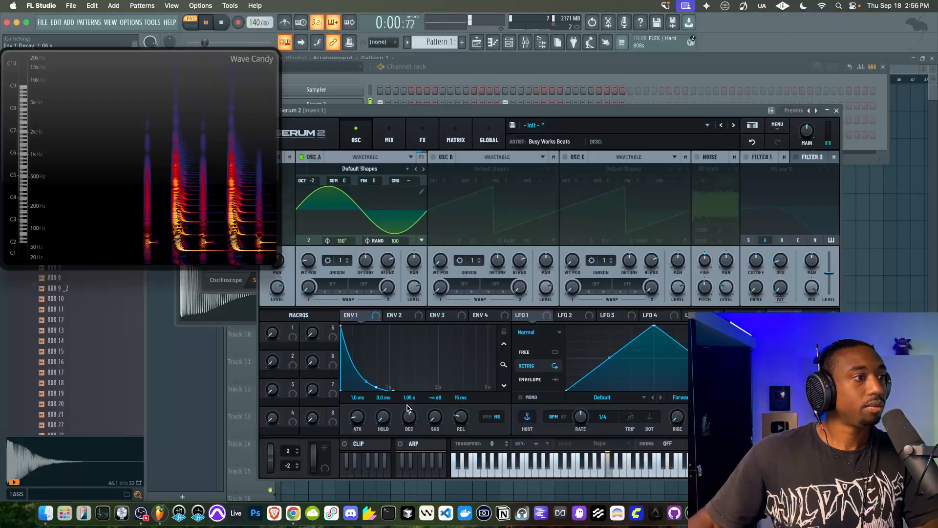
key("space")
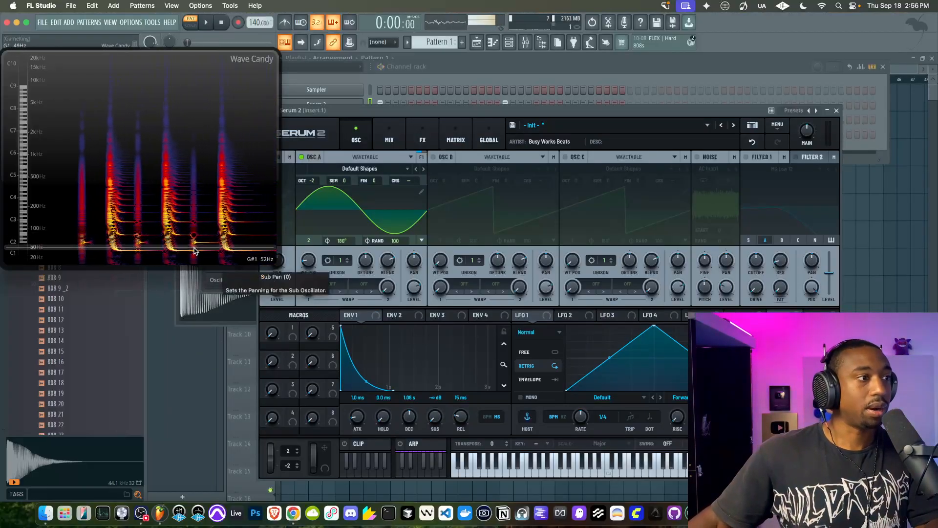
Enlarge the Wave Candy display over part of Serum 2 to examine the sound's frequency trace more closely
double_click(199, 201)
double_click(300, 238)
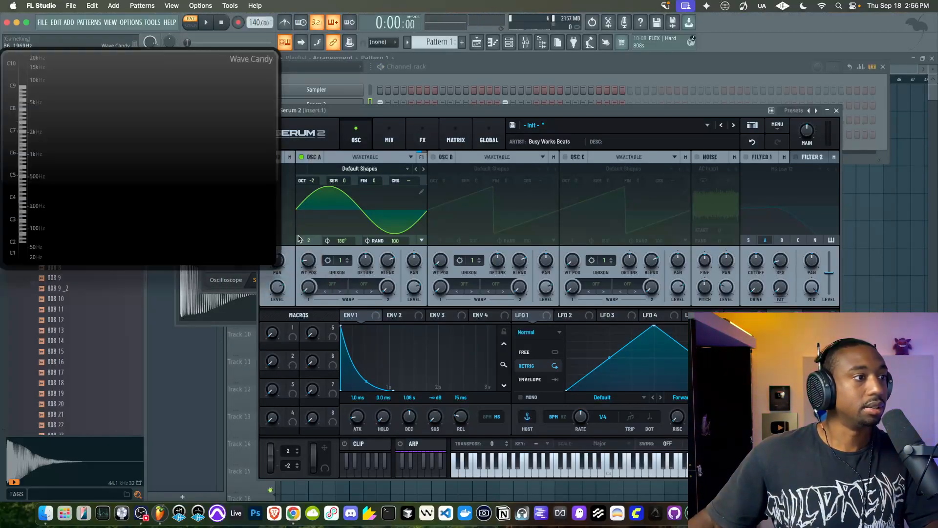
left_click_drag(276, 265, 393, 375)
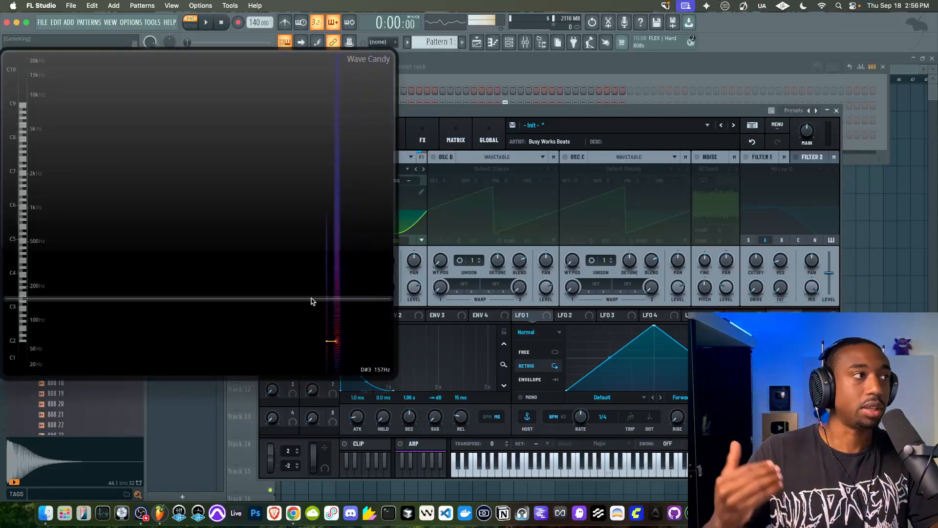
Tune Serum 2's oscillator A down to -7 semitones, playing the pattern and comparing its lowest trace with the 808 sample's
key("space")
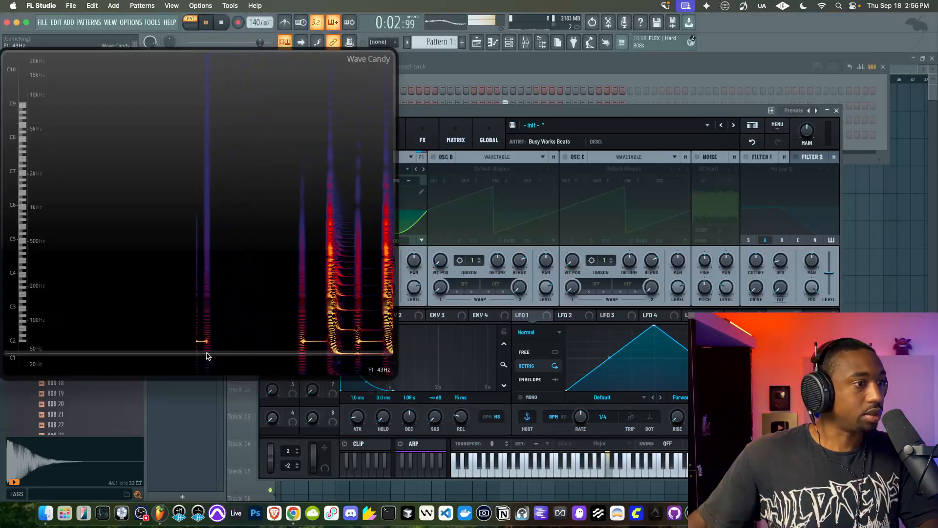
left_click_drag(439, 117, 621, 101)
key("space")
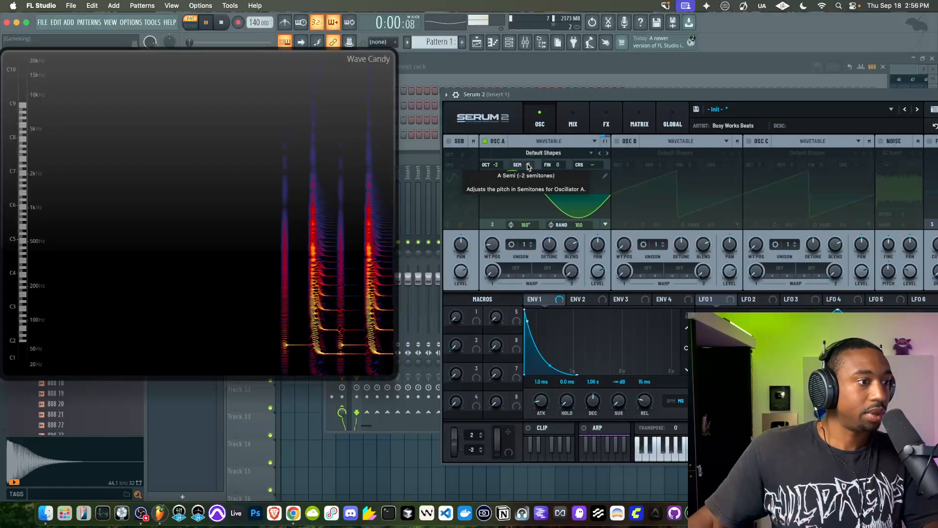
left_click_drag(528, 167, 527, 175)
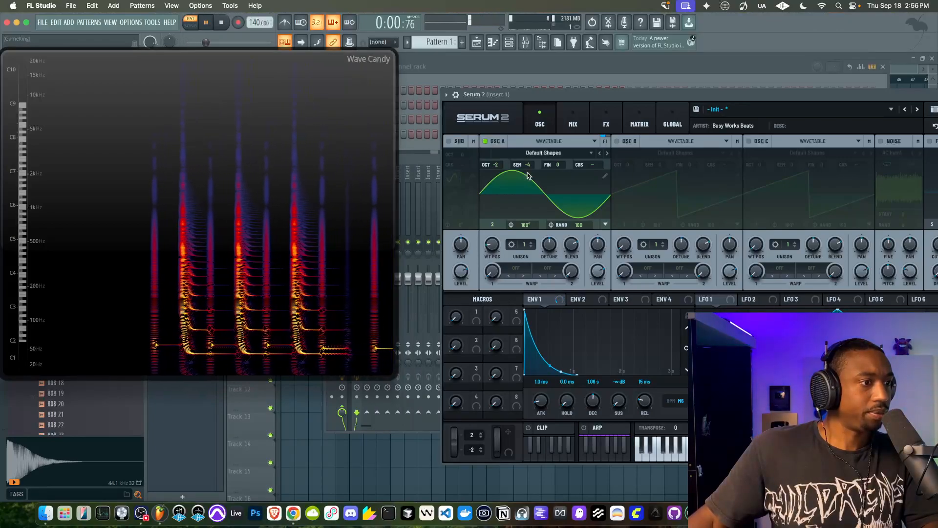
key("space")
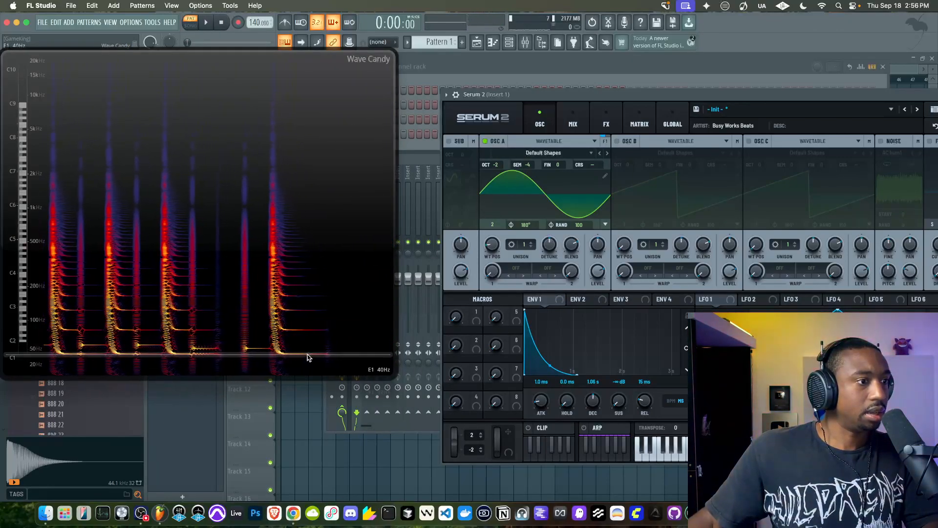
left_click_drag(528, 165, 530, 173)
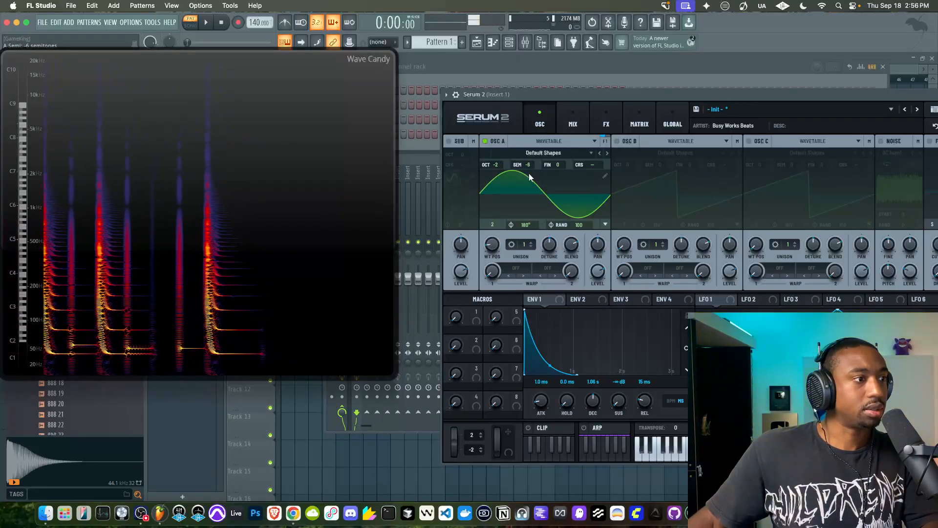
left_click_drag(529, 165, 530, 172)
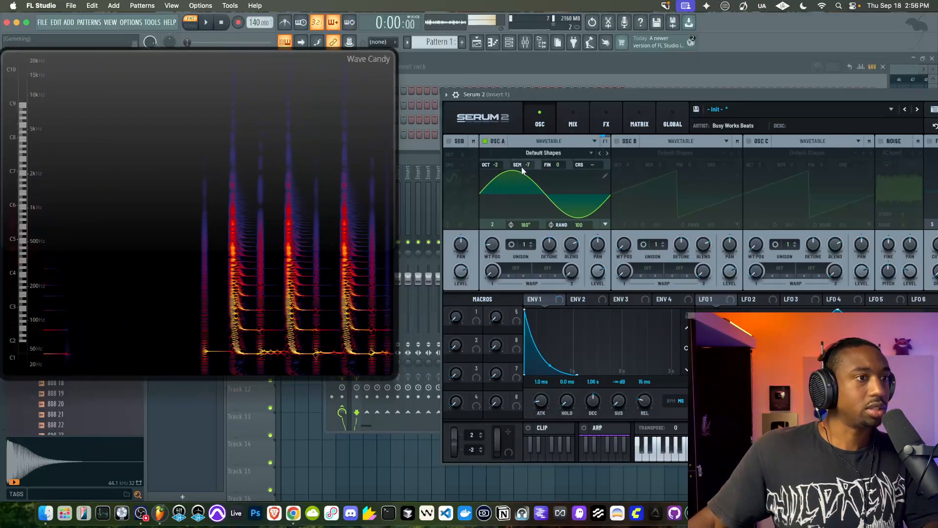
key("space")
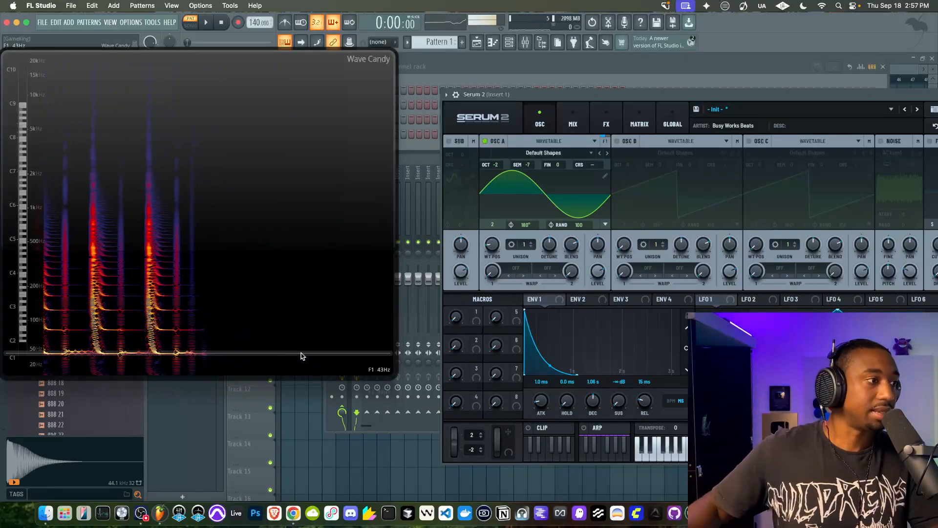
Reposition Serum 2 beside the Wave Candy display and open the wavetable editor for oscillator A
left_click_drag(607, 95, 545, 128)
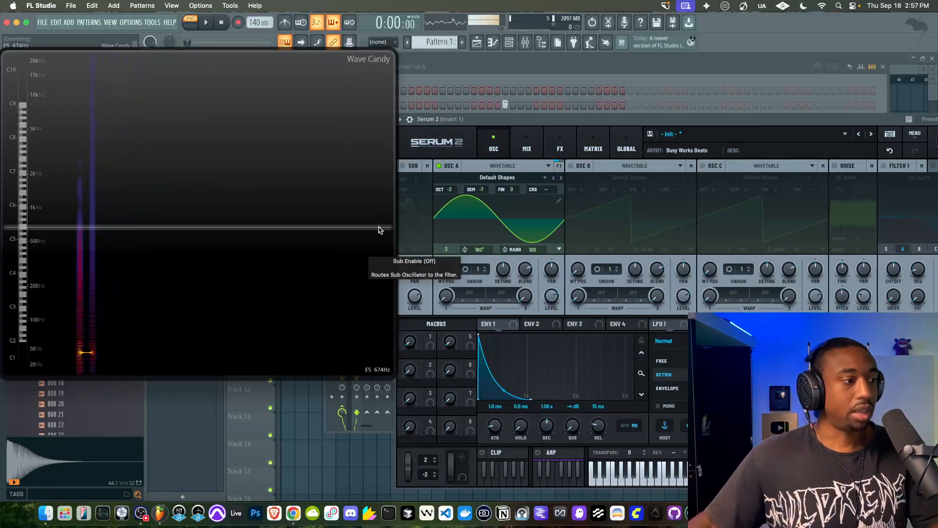
left_click(141, 514)
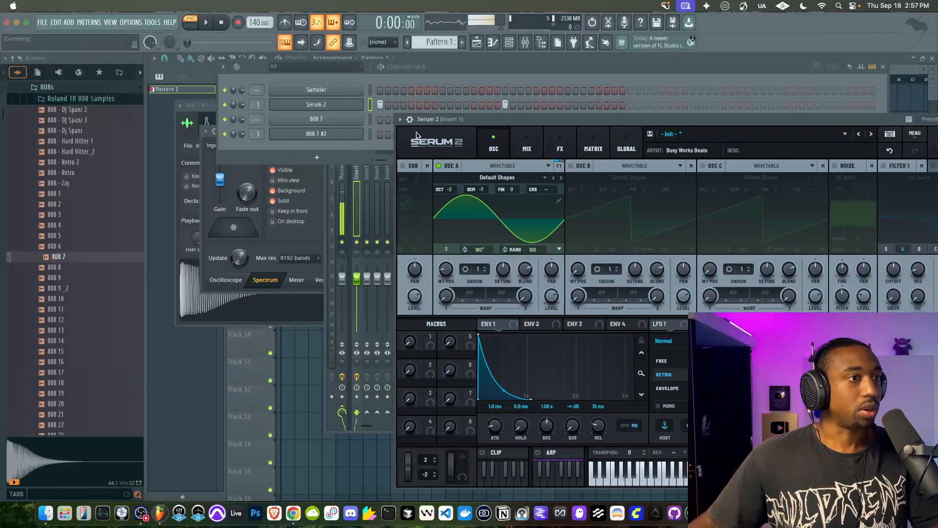
left_click_drag(556, 119, 542, 72)
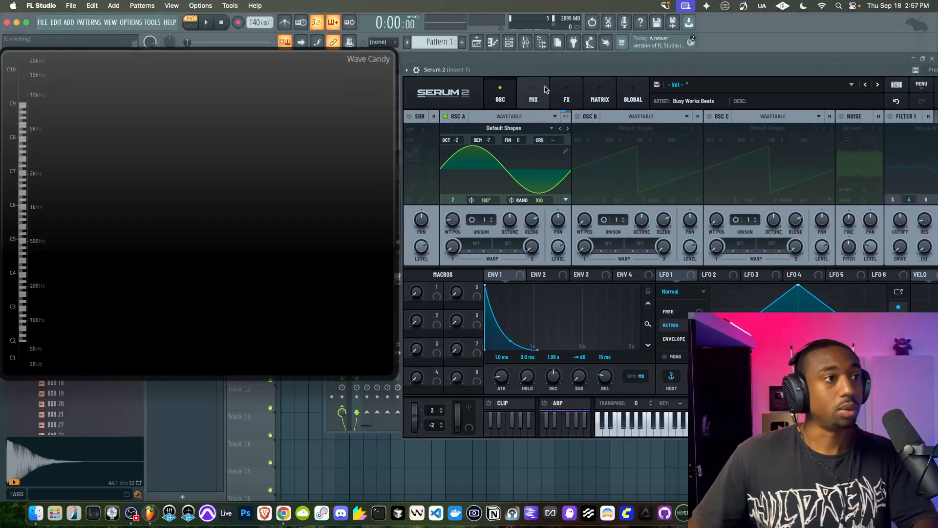
left_click(565, 152)
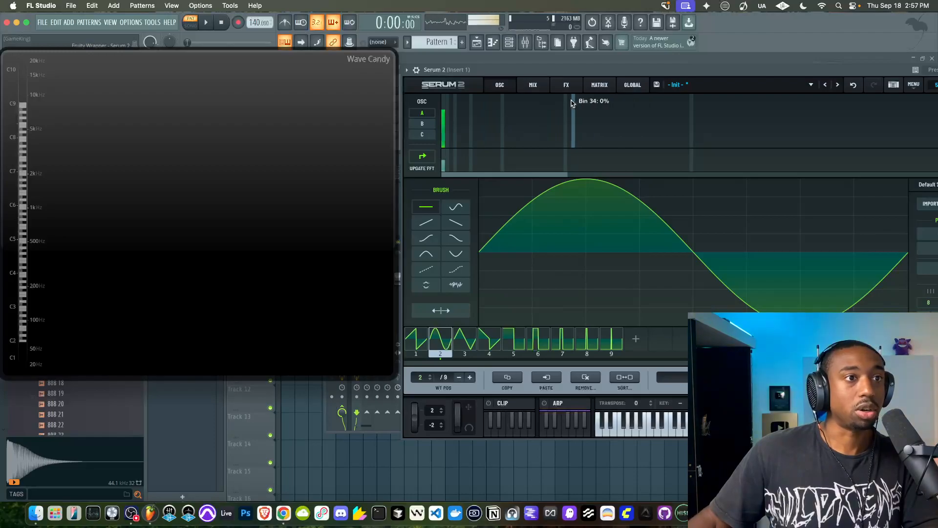
Add the second harmonic at 45% to the sine frame, play the pattern, and remove the harmonic again
left_click(447, 122)
key("space")
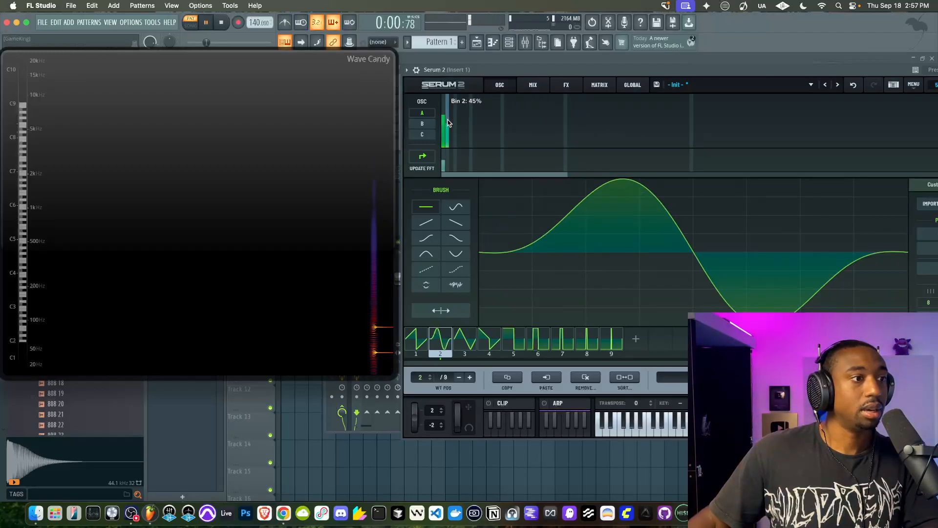
key("space")
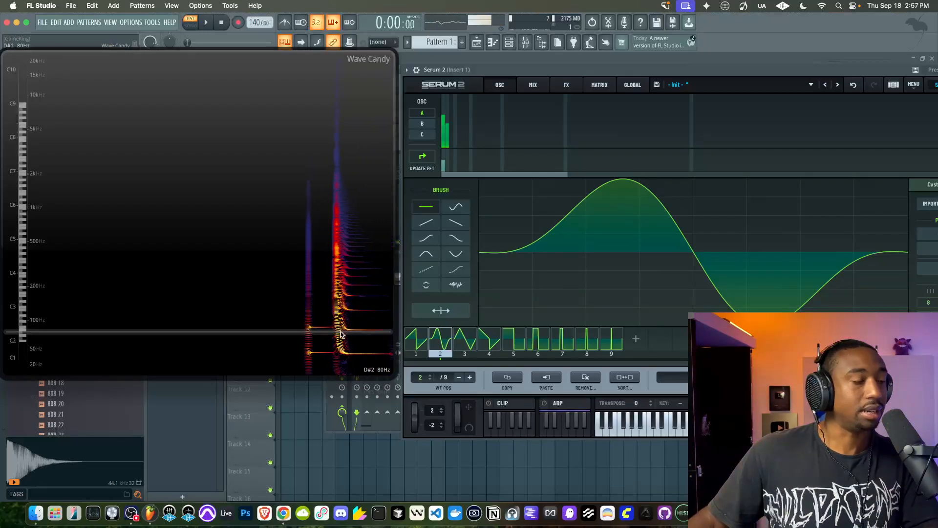
left_click(447, 168)
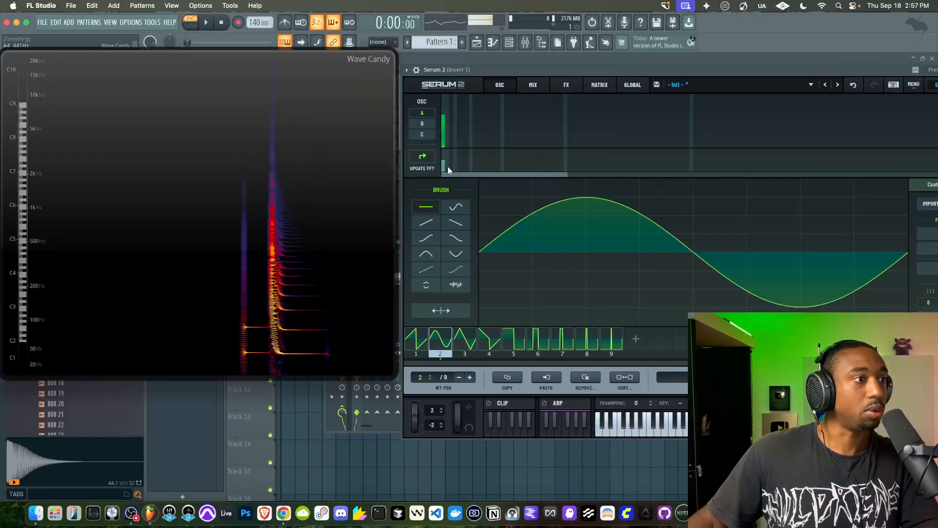
key("space")
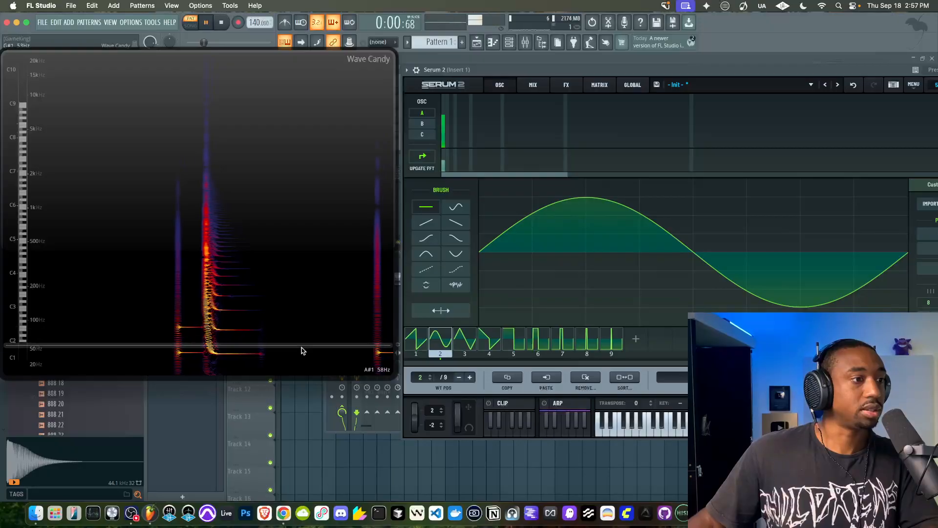
Raise harmonic bins 2 through 5 one by one, examine the added overtones in Wave Candy, and clear them to leave only the fundamental
left_click(447, 120)
key("space")
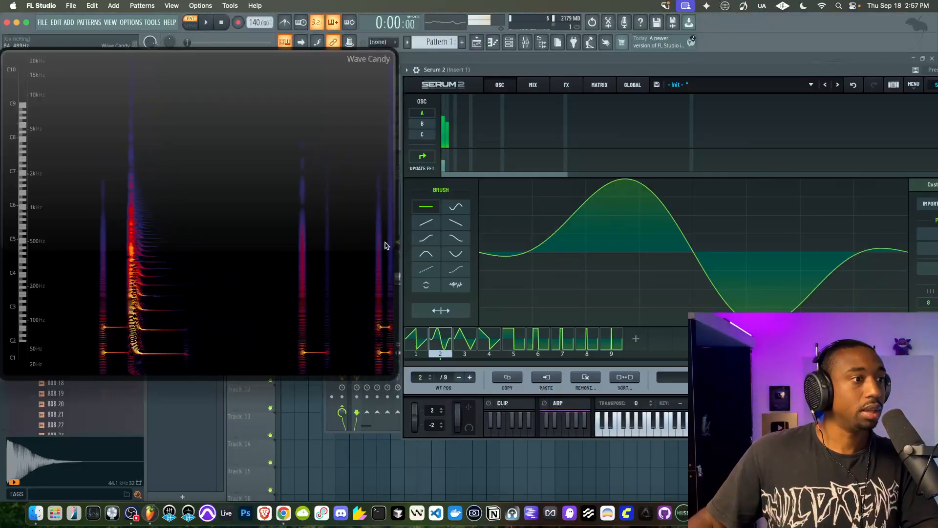
left_click(451, 131)
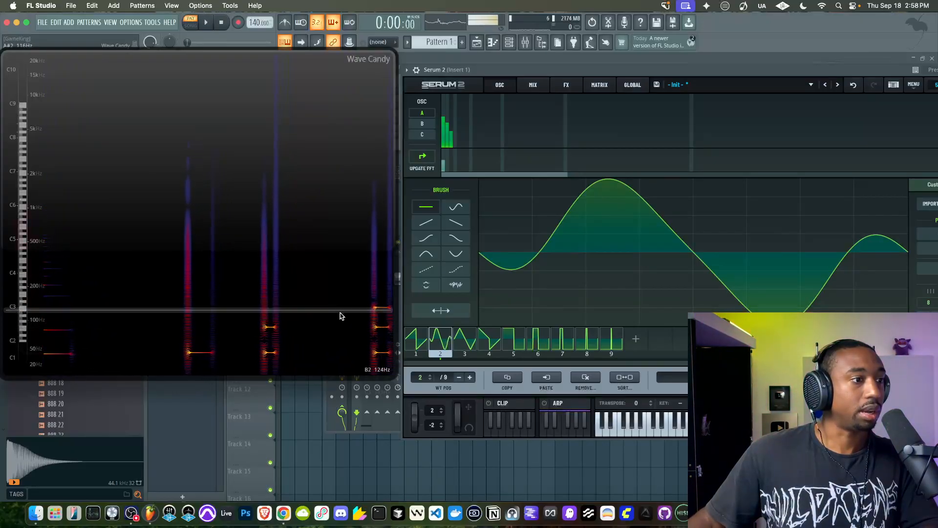
left_click(454, 125)
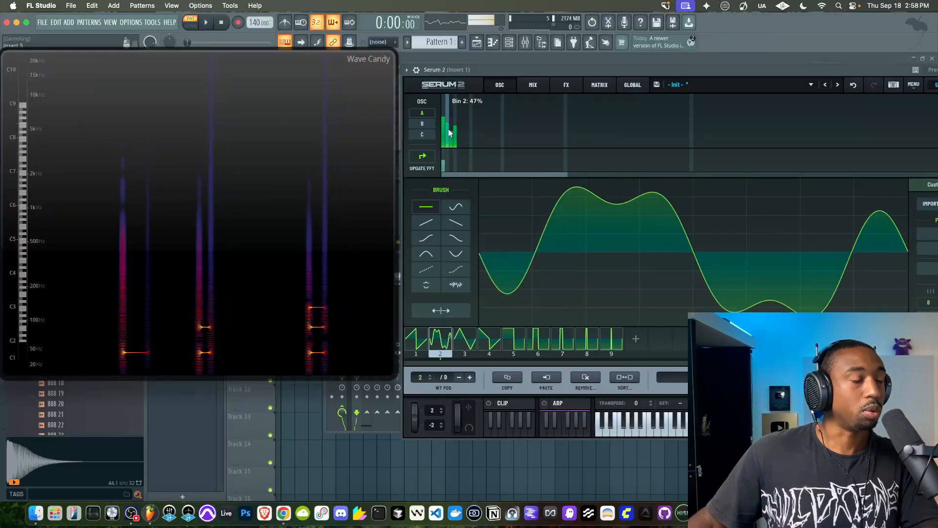
left_click(458, 128)
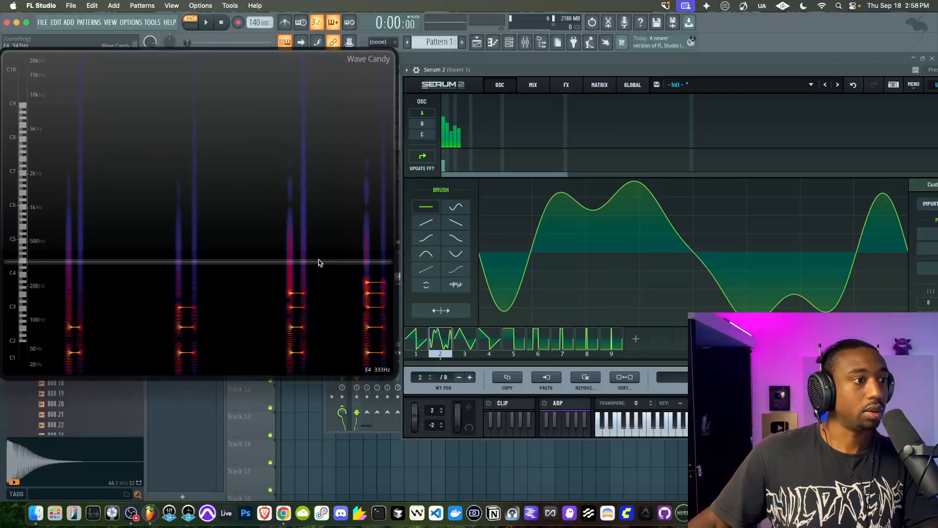
mouse_move(459, 127)
left_mouse_down()
mouse_move(459, 150)
mouse_move(445, 158)
left_mouse_up()
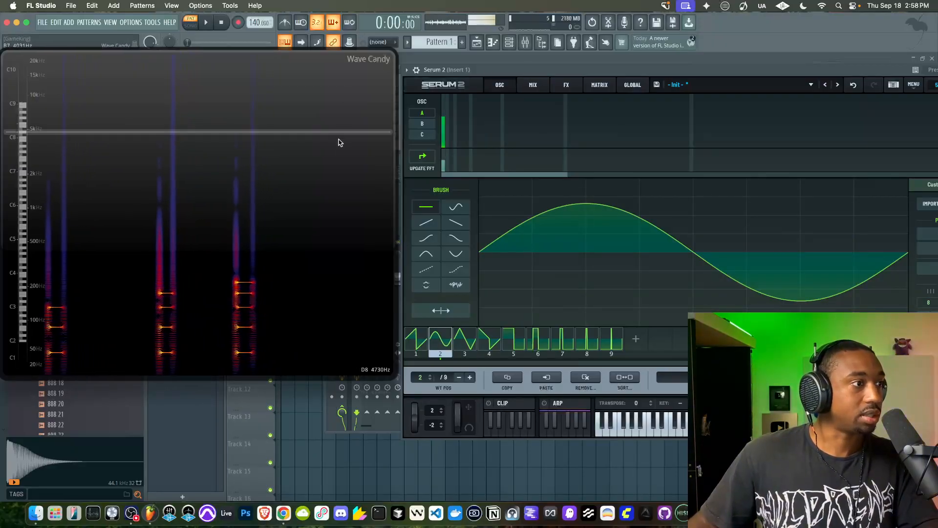
Shrink the Wave Candy display and close oscillator A's wavetable editor after repositioning Serum 2
left_click_drag(394, 375, 227, 323)
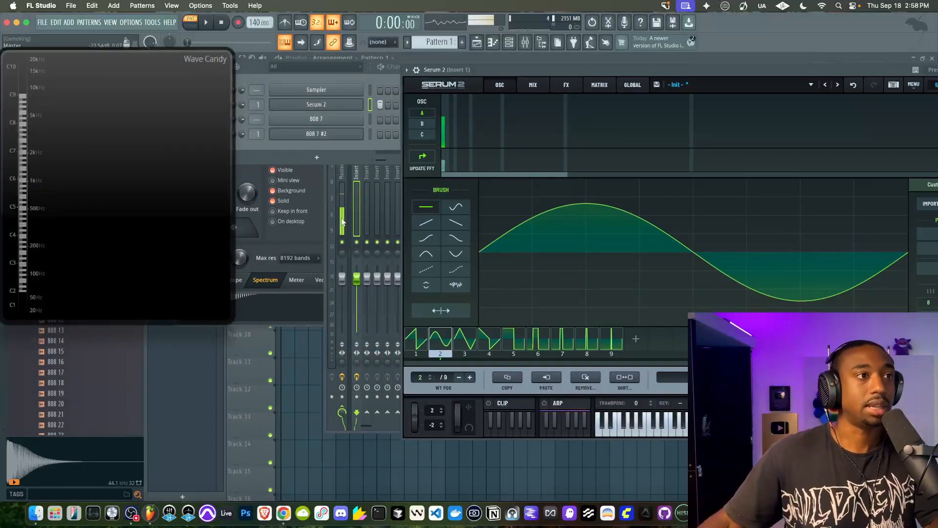
left_click_drag(476, 72, 335, 102)
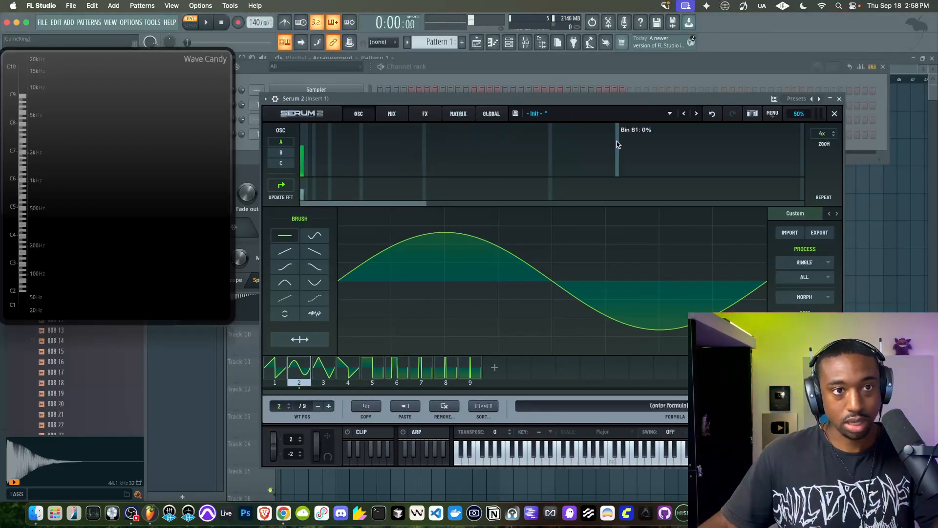
left_click(834, 114)
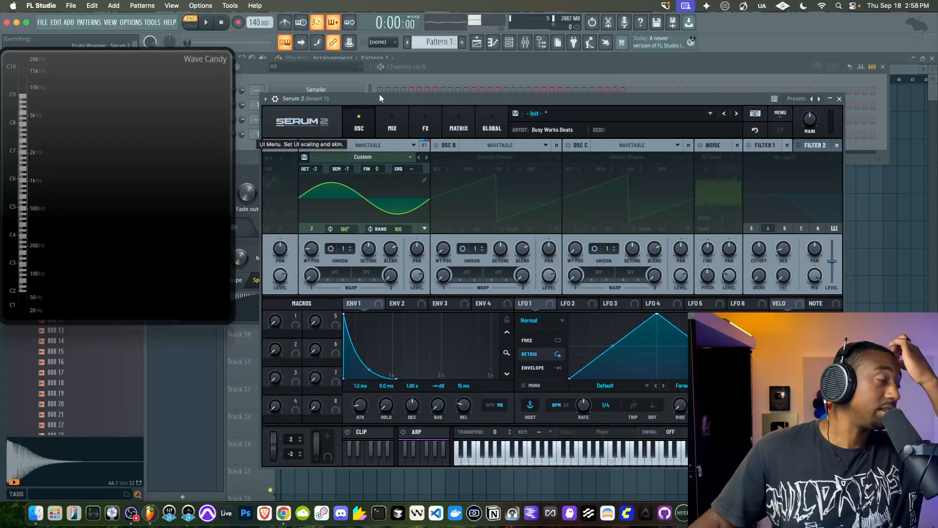
Clear the 808 7 #2 steps from the channel rack so only Serum 2 plays, moving Serum 2 out of the way and back
key("space")
left_click_drag(379, 97, 380, 189)
key("space")
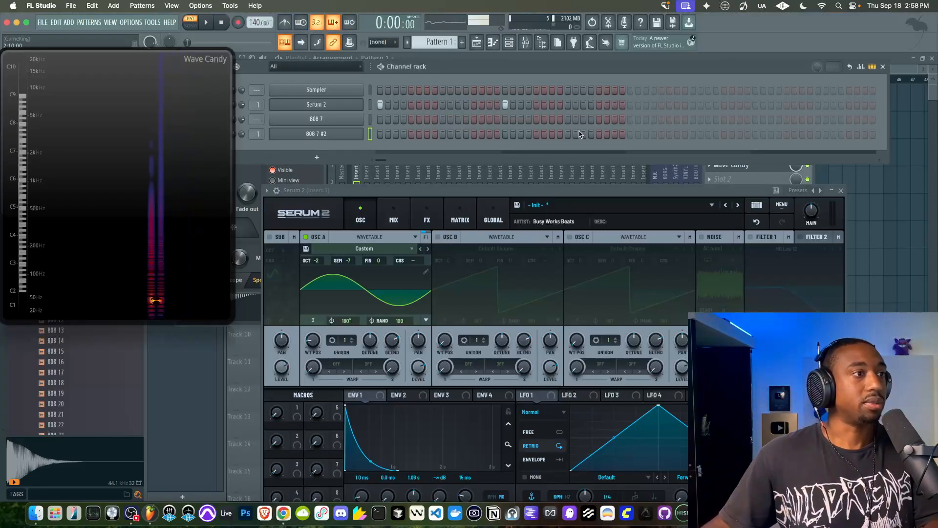
left_click_drag(462, 191, 452, 97)
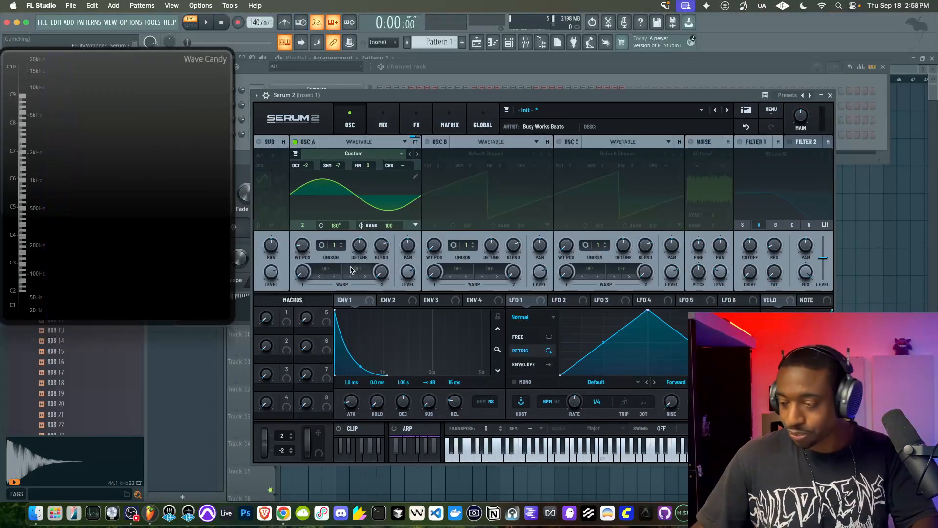
left_click(414, 176)
left_click(825, 110)
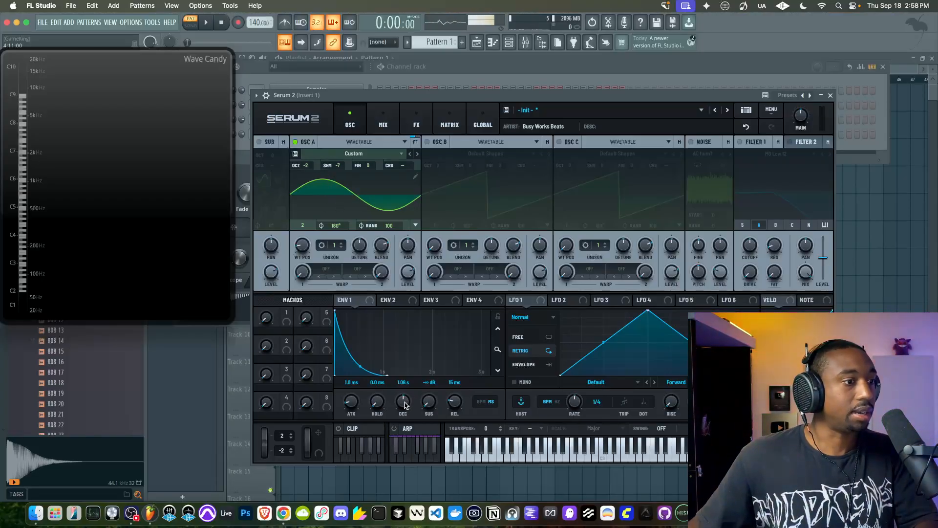
Set Serum 2's Env 1 decay to 908 ms and its sustain to -19.8 dB while playing the pattern
left_click_drag(404, 404, 426, 278)
left_click_drag(413, 399, 403, 415)
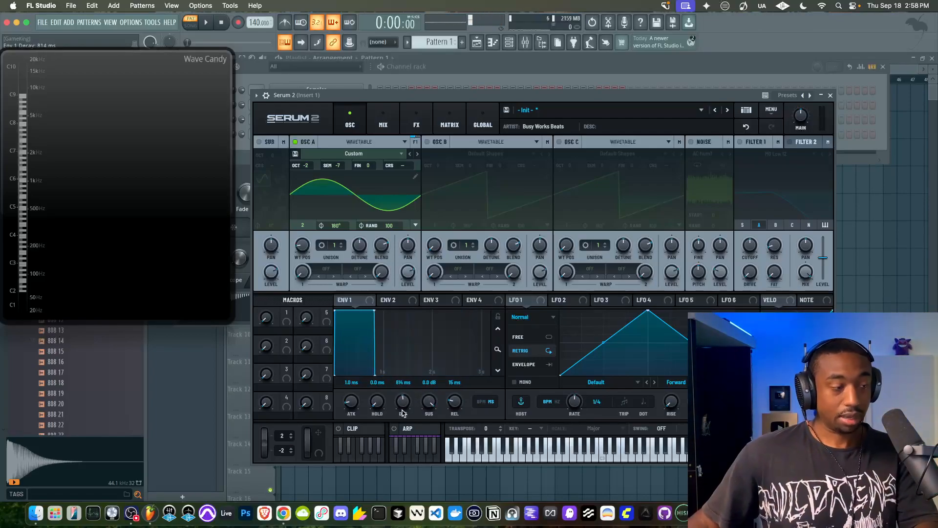
key("space")
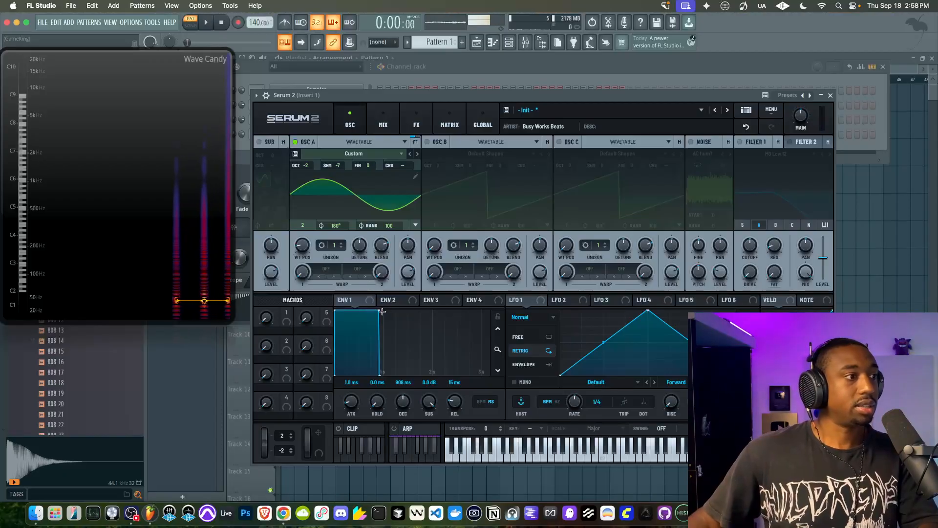
left_click_drag(799, 117, 798, 110)
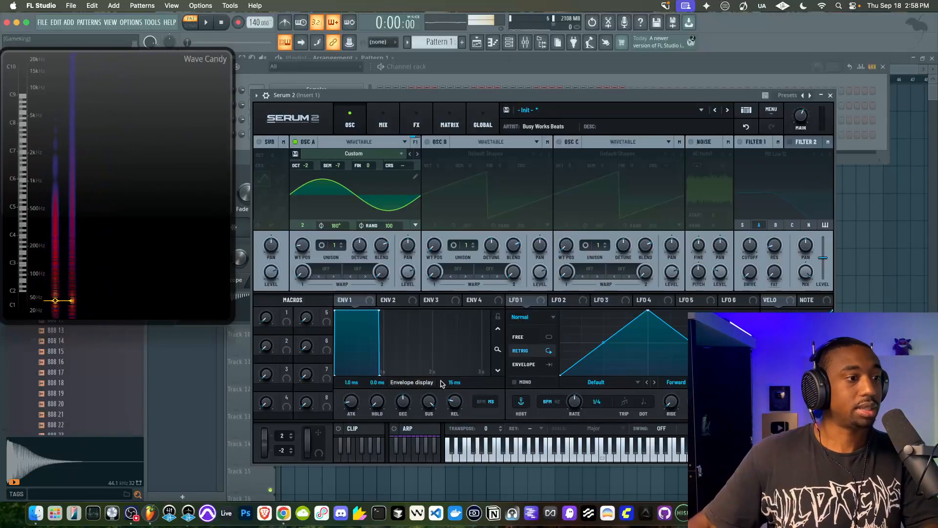
left_click_drag(407, 452, 407, 451)
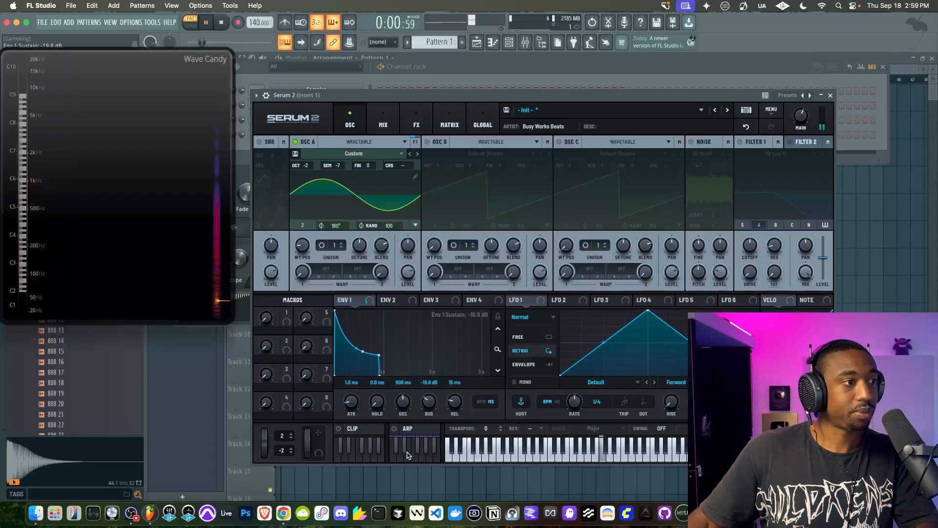
key("space")
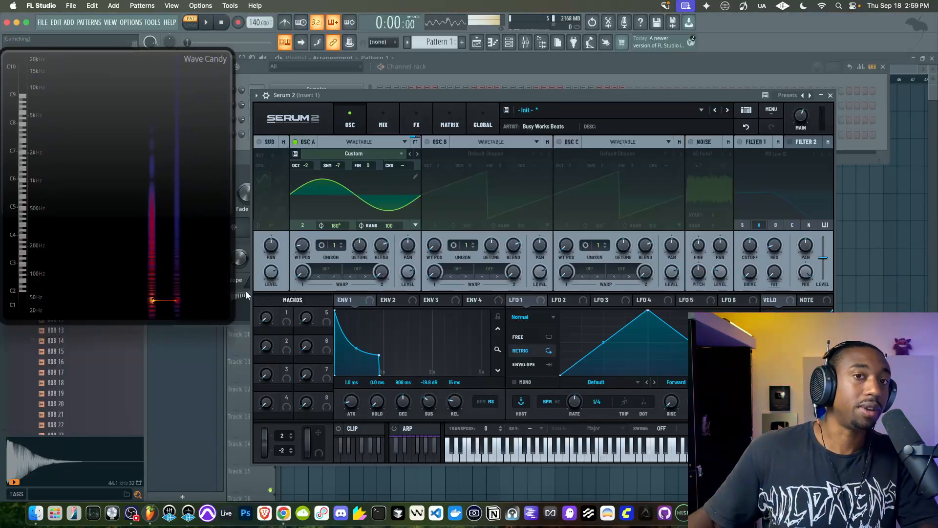
Play the Serum 2 pattern once more and load Edison into slot 2 of mixer Insert 1
left_click_drag(374, 95, 370, 99)
key("space")
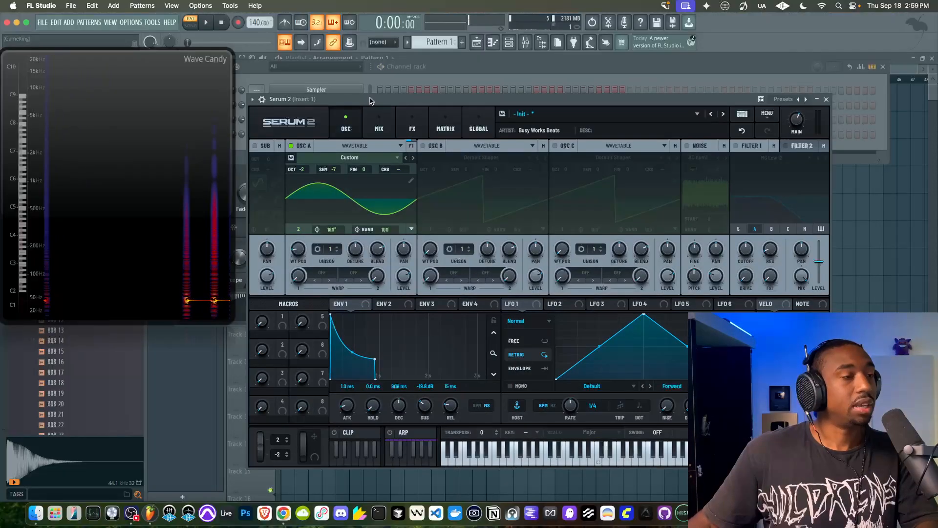
key("space")
left_click(528, 43)
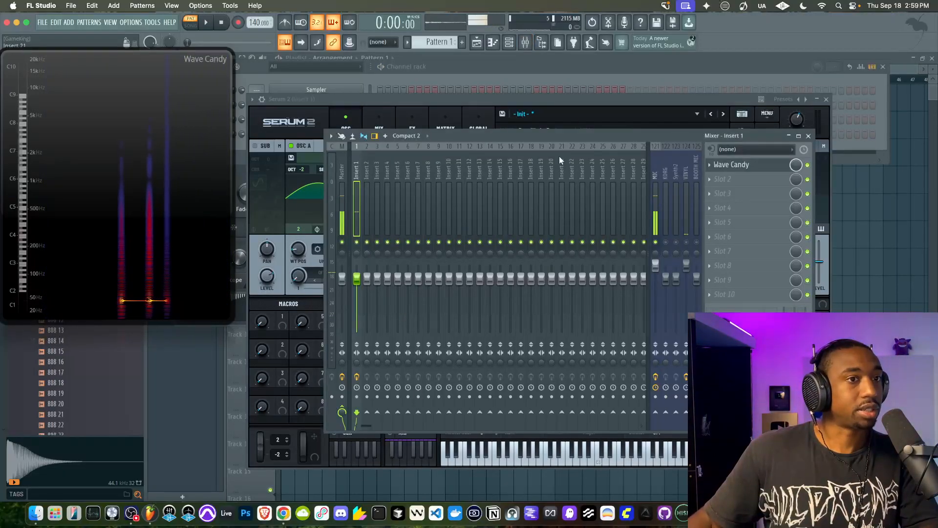
left_click(718, 180)
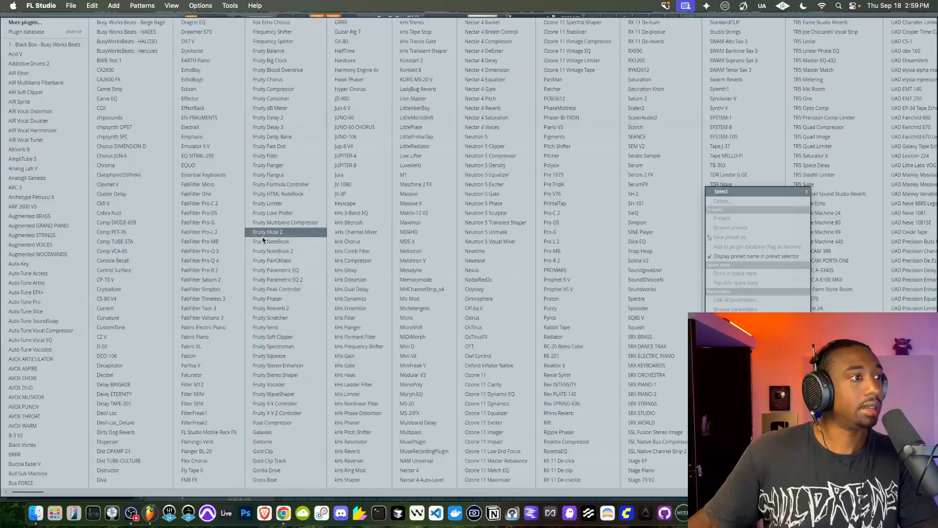
left_click(201, 89)
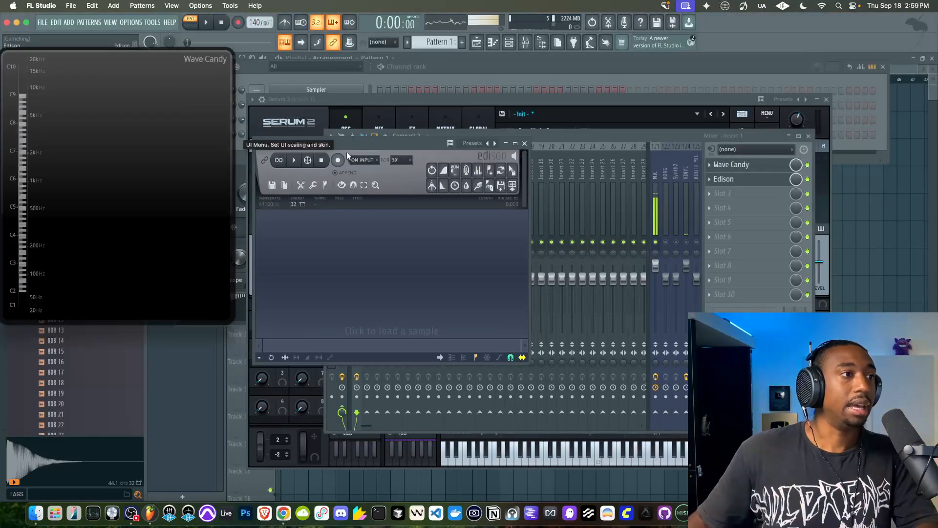
Arrange the plugin windows so Edison sits beside Serum 2, with Serum 2's Env 1 controls in view
left_click_drag(403, 142, 210, 203)
left_click(366, 113)
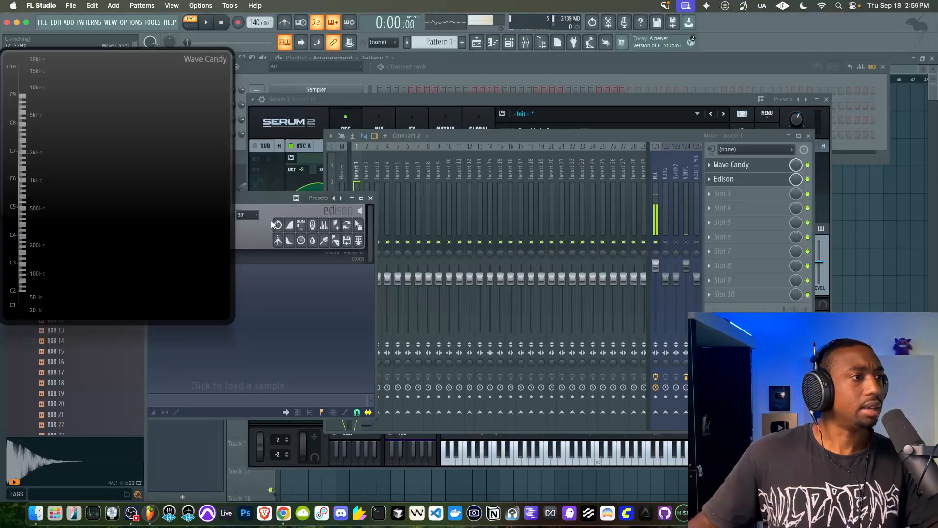
left_click_drag(271, 195, 811, 66)
left_click_drag(593, 115, 560, 168)
left_click_drag(776, 66, 259, 254)
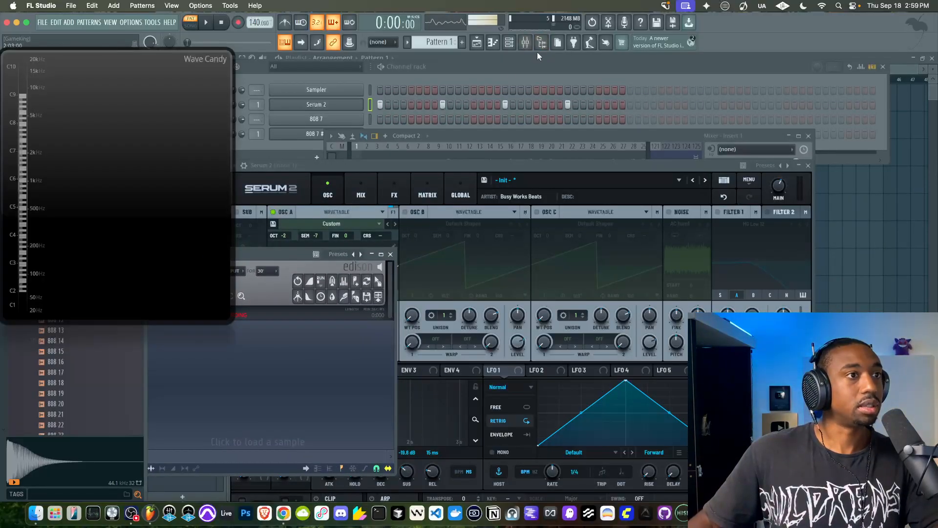
left_click(538, 47)
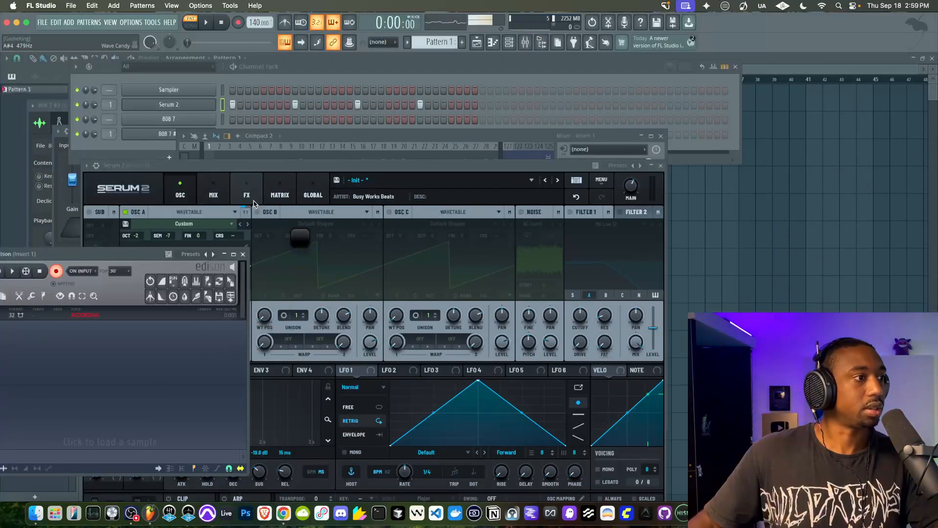
left_click_drag(88, 253, 151, 55)
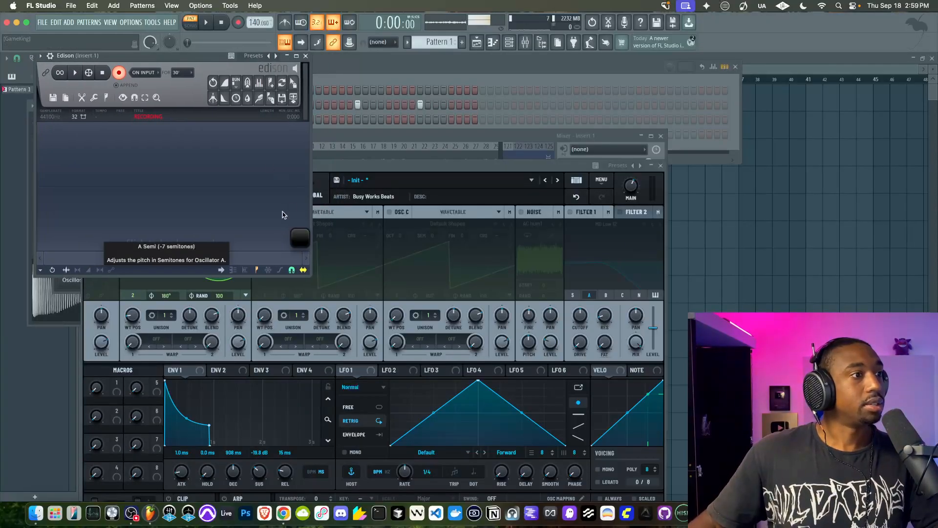
left_click_drag(519, 165, 656, 104)
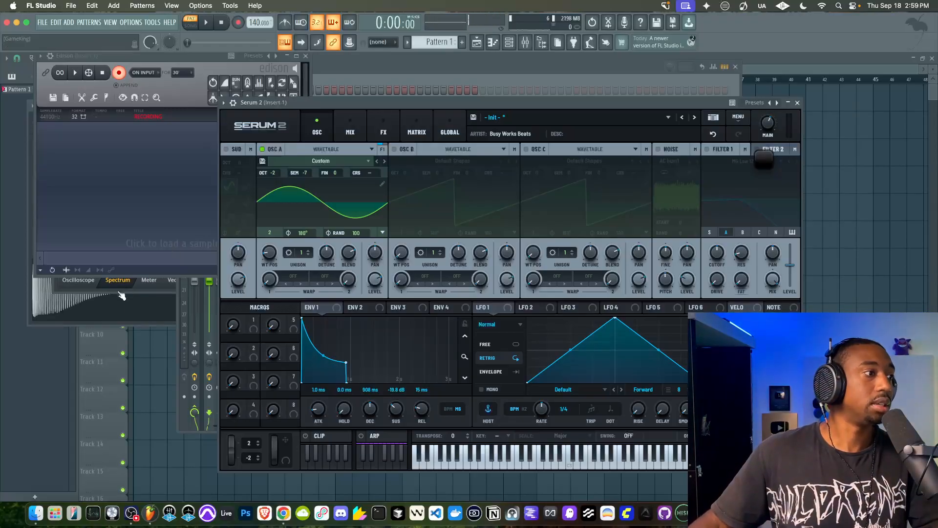
Set Serum 2's Env 1 attack to 7.3 ms and its hold to 16 ms
left_click_drag(322, 409, 322, 401)
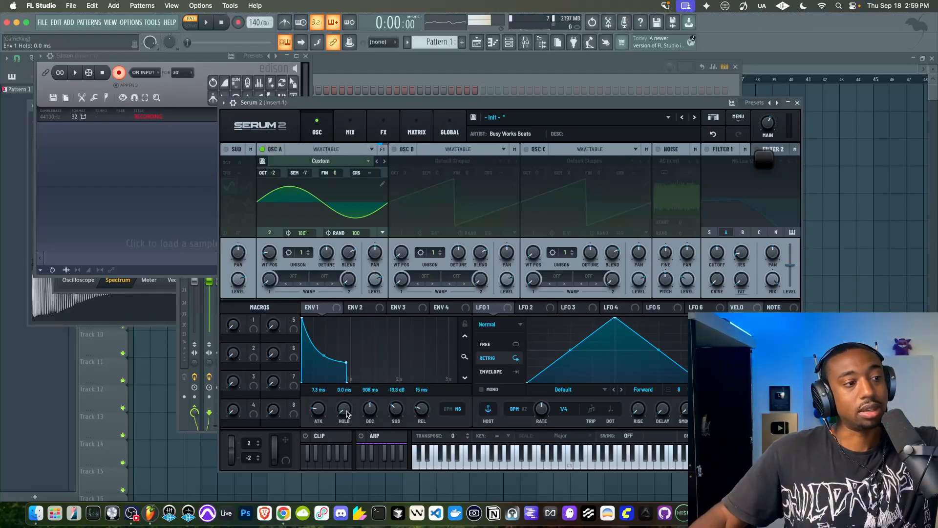
left_click_drag(346, 399, 342, 419)
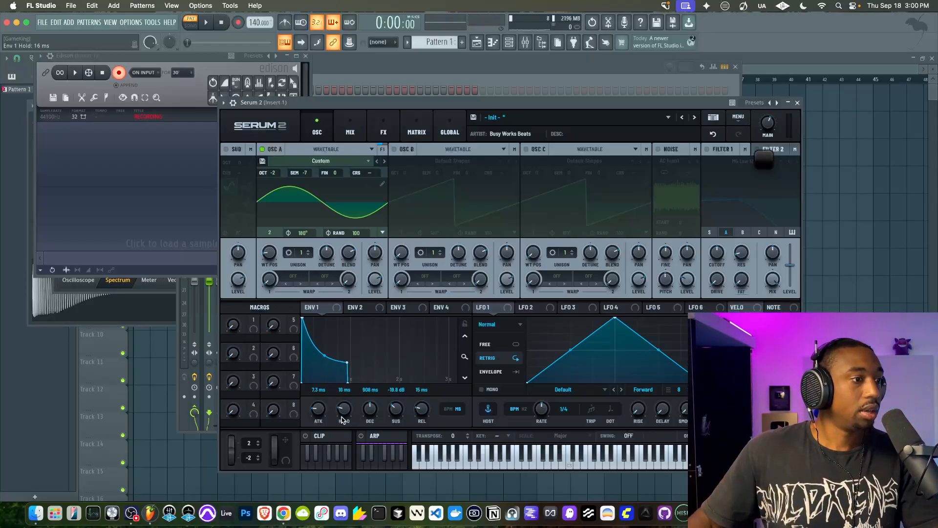
Load the 808 7 #2 sampler channel's sample into Edison for editing and inspect the start of its waveform
left_click(102, 313)
right_click(101, 312)
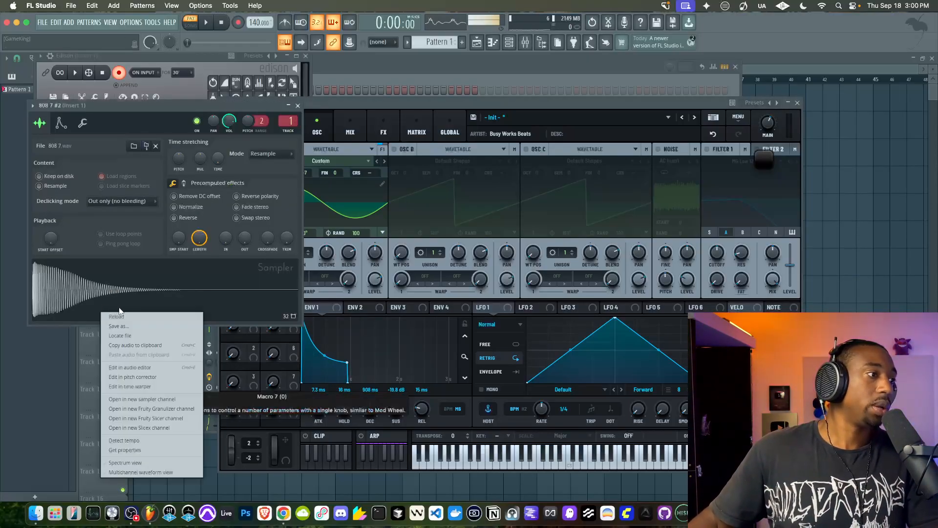
left_click(130, 367)
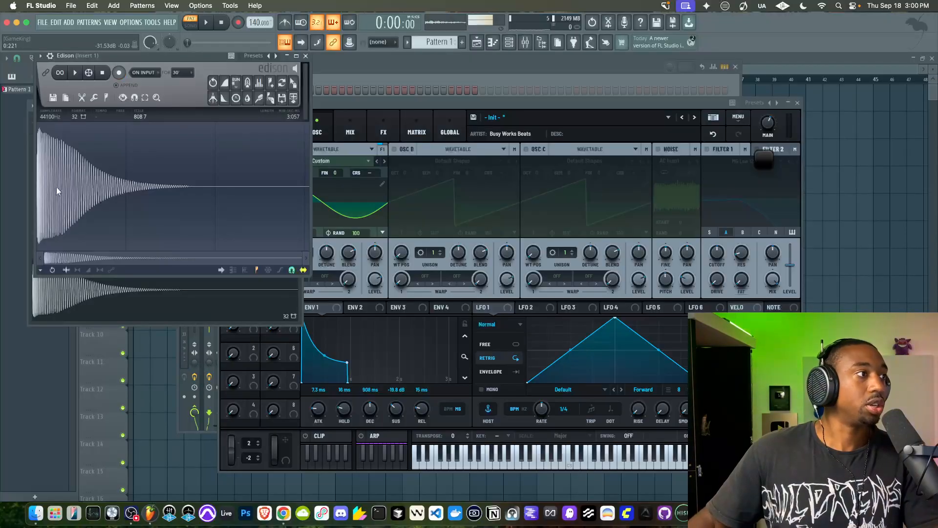
scroll(57, 189, "up", 3)
scroll(189, 188, "down", 3)
Switch Edison's time format to Minute : Second : Millisecond
left_click(292, 118)
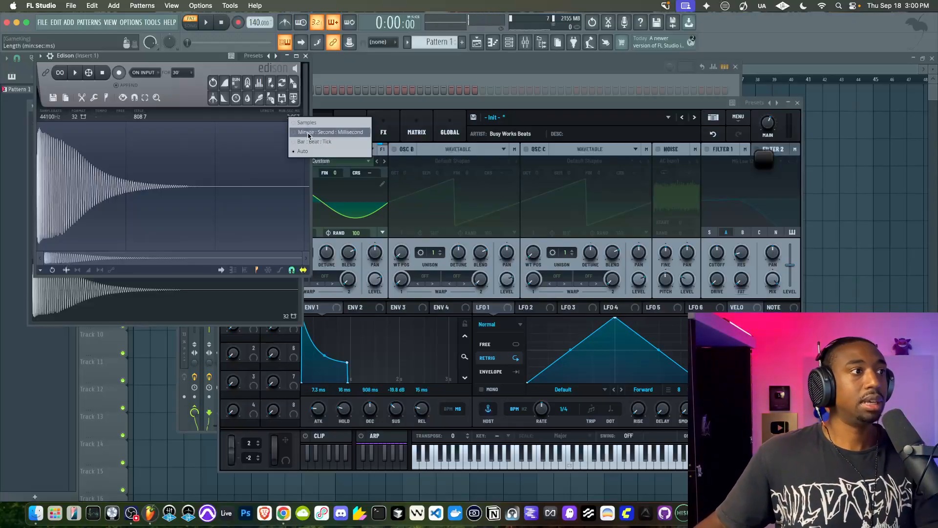
left_click(308, 132)
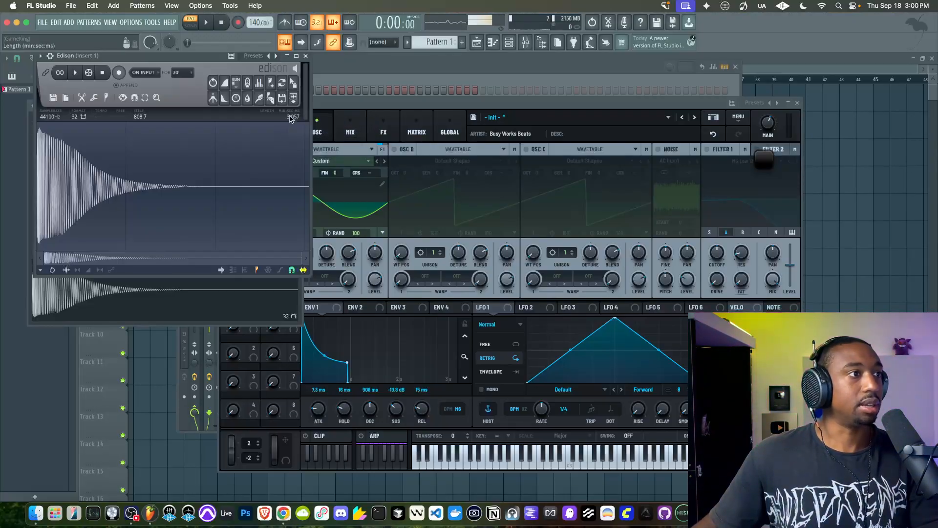
left_click(292, 117)
left_click(281, 119)
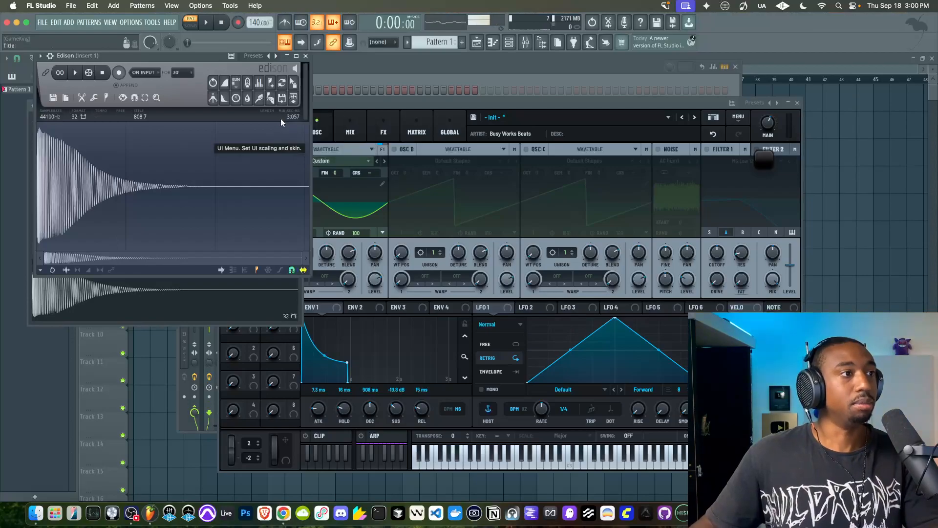
Select the 808 7 waveform from its start to about 1.685 s and check the selection's length and time format
left_click_drag(197, 196, 139, 191)
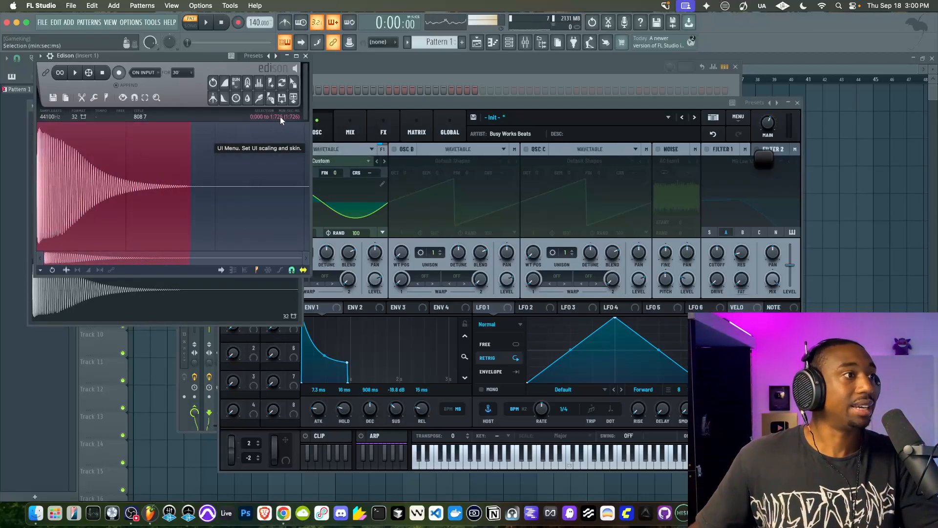
mouse_move(192, 169)
left_mouse_down()
mouse_move(164, 171)
mouse_move(188, 177)
left_mouse_up()
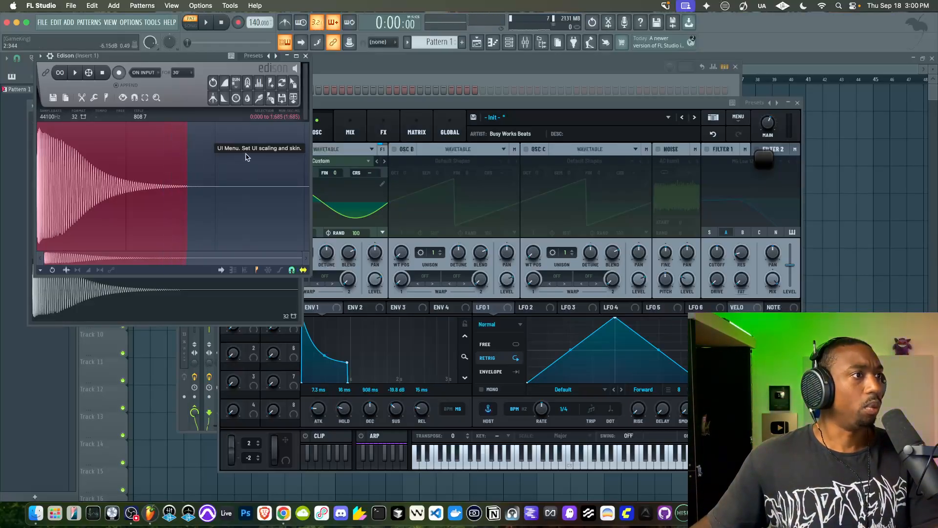
left_click(277, 117)
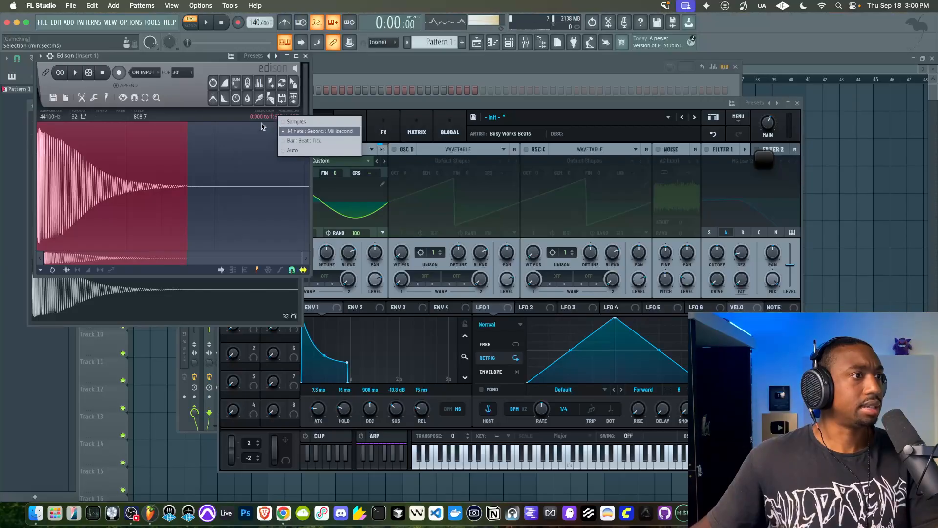
left_click(188, 180)
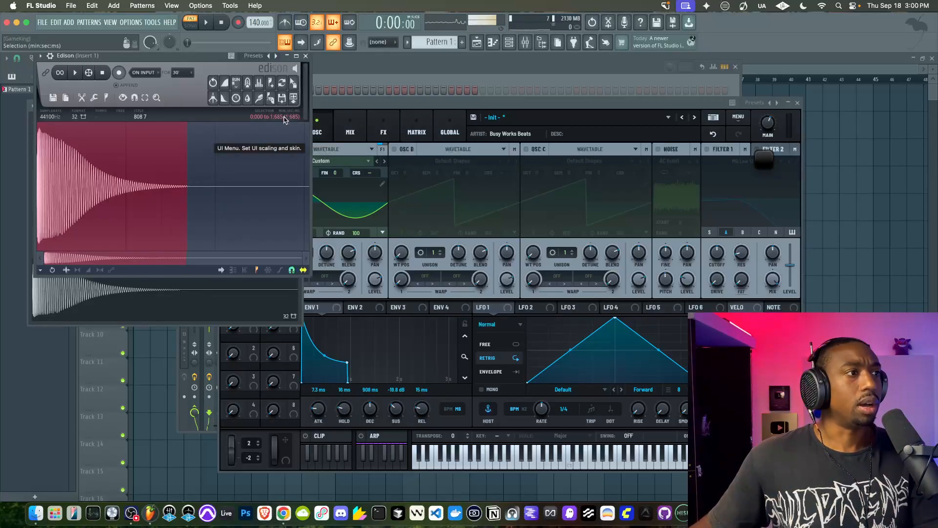
left_click(283, 116)
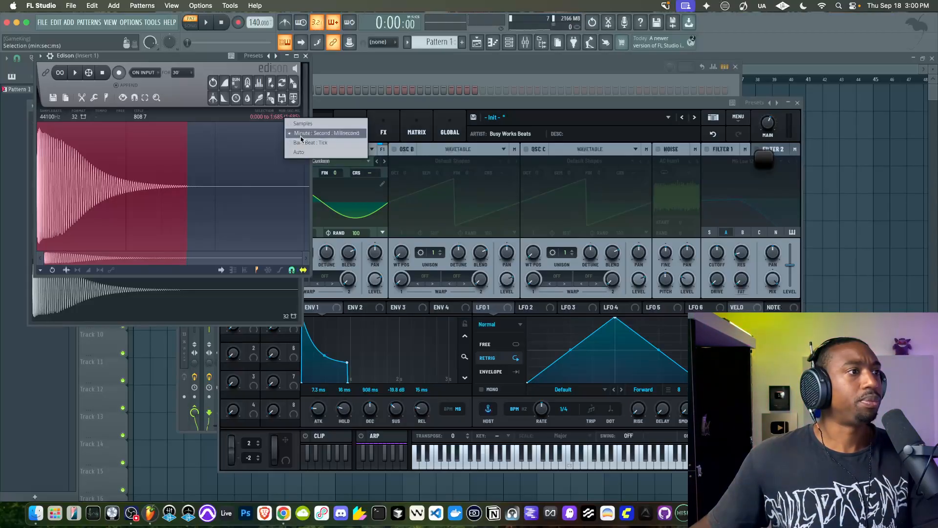
left_click(200, 159)
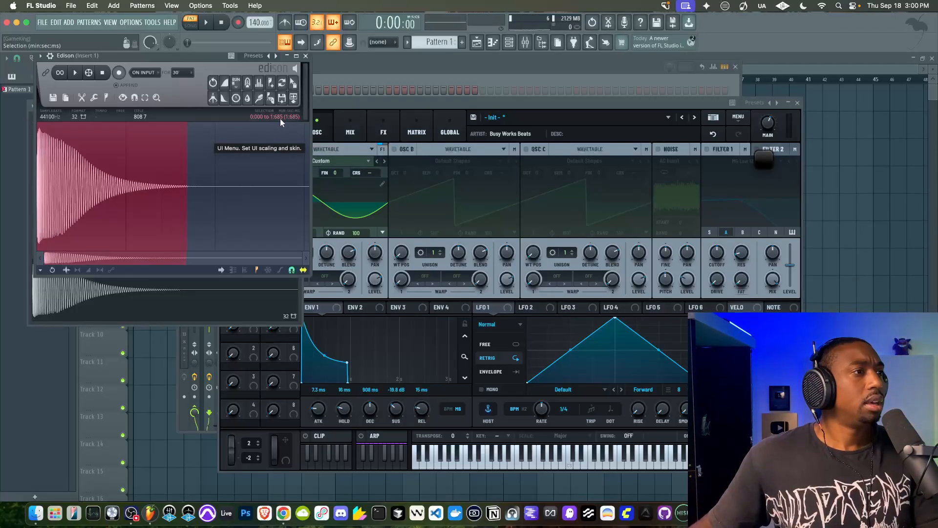
key("space")
key("space")
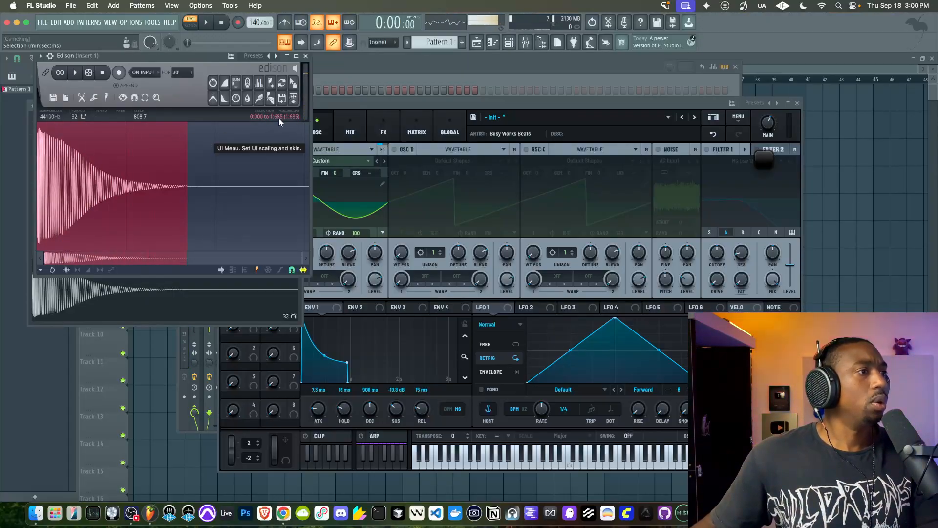
left_click(280, 117)
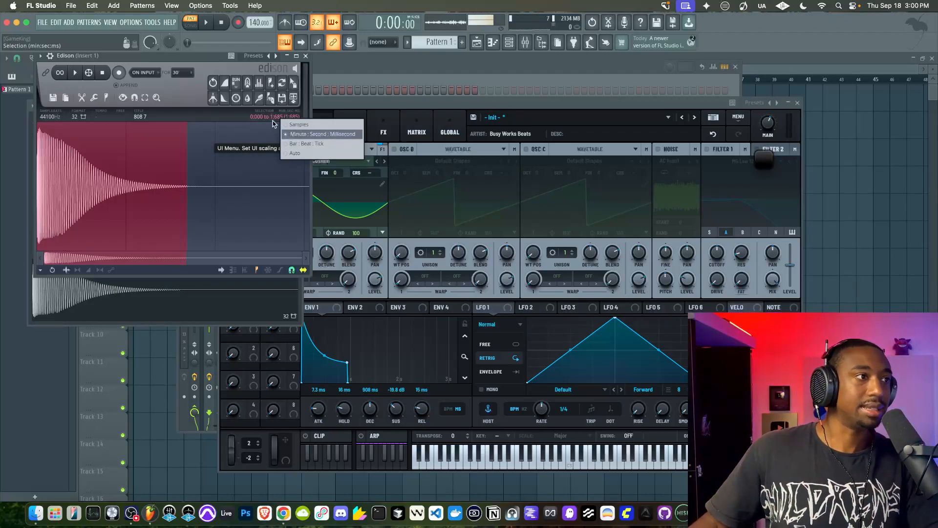
left_click(184, 179)
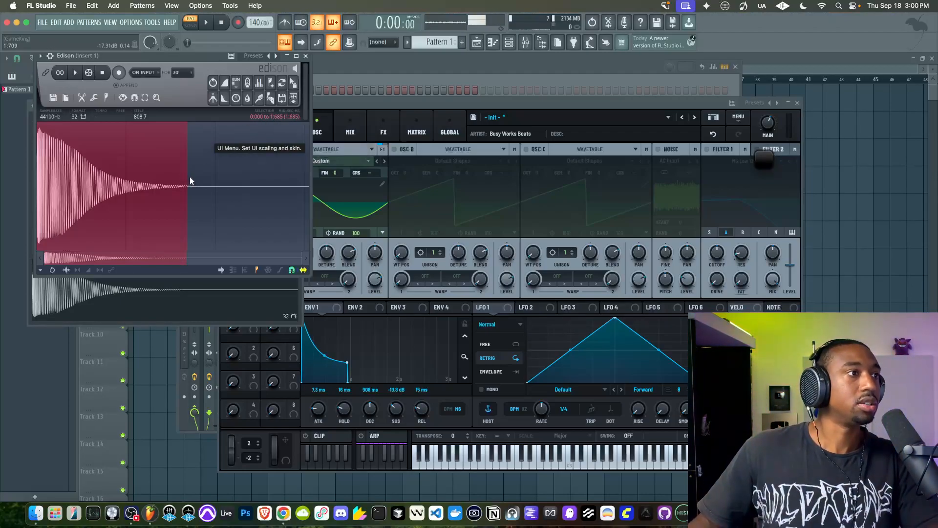
Extend the Edison selection to about 2.005 s and play it
left_click_drag(186, 180, 216, 174)
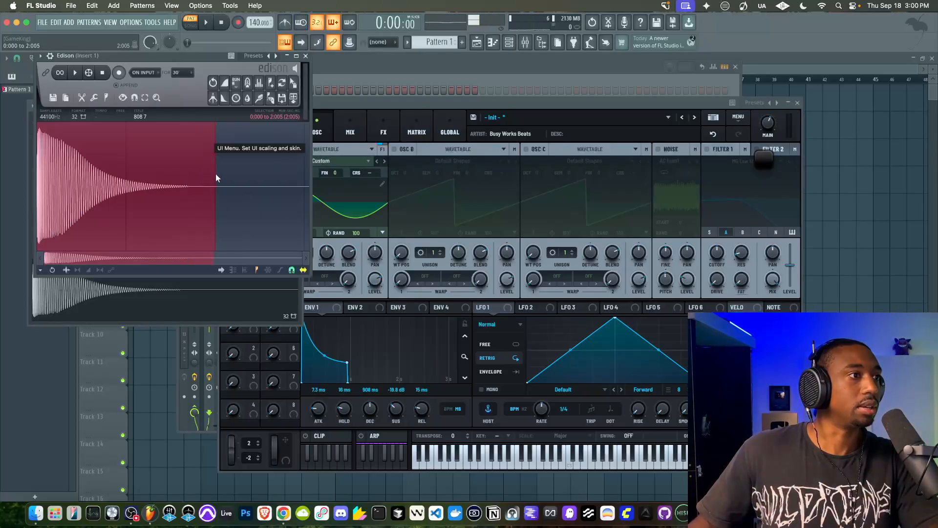
key("space")
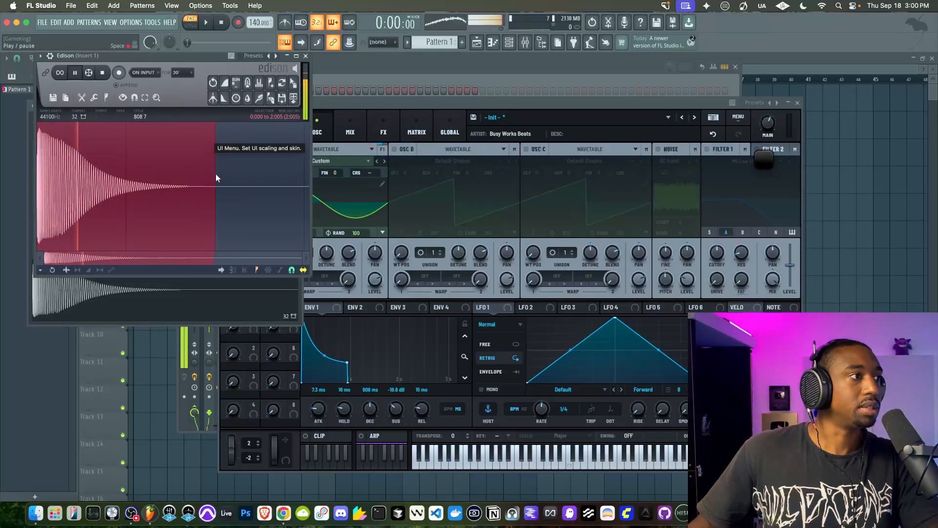
key("space")
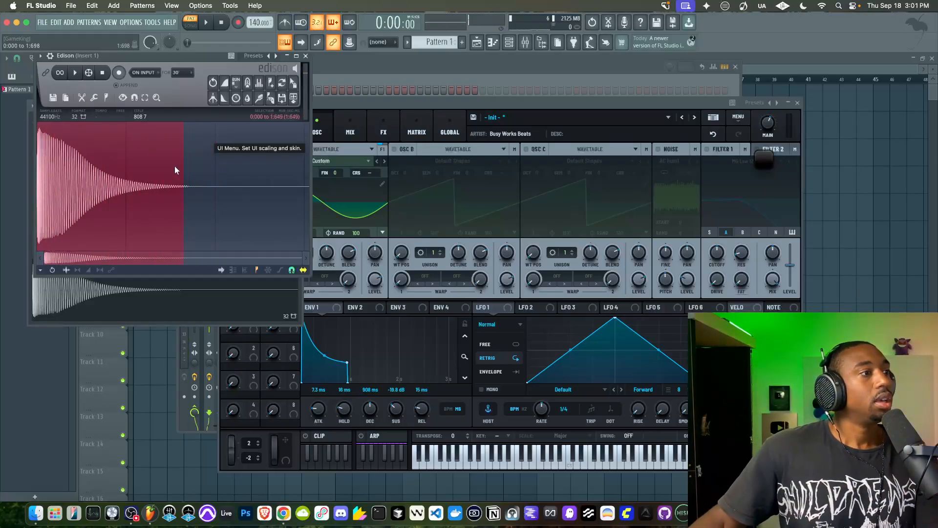
Narrow the Edison selection to the opening wave cycles, from about 0.004 s to 0.048 s
left_click_drag(181, 167, 130, 168)
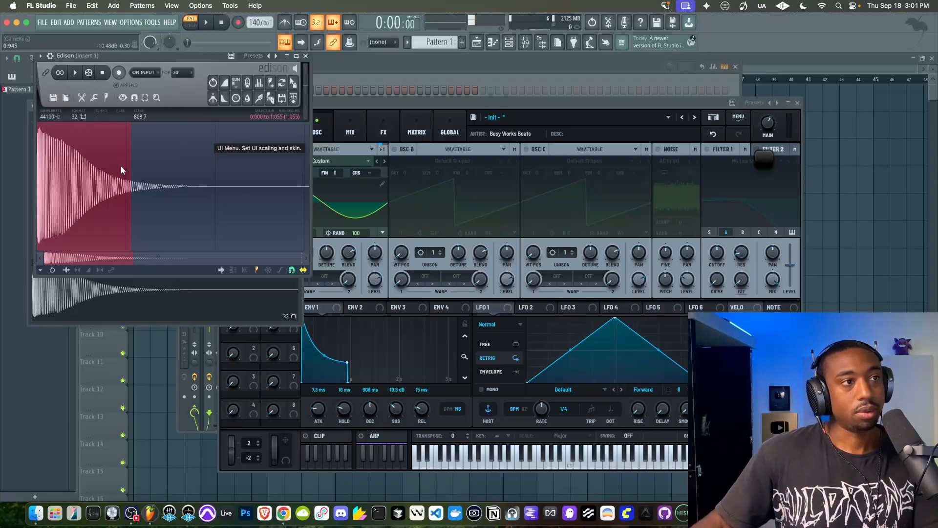
scroll(122, 166, "up", 3)
scroll(121, 166, "down", 3)
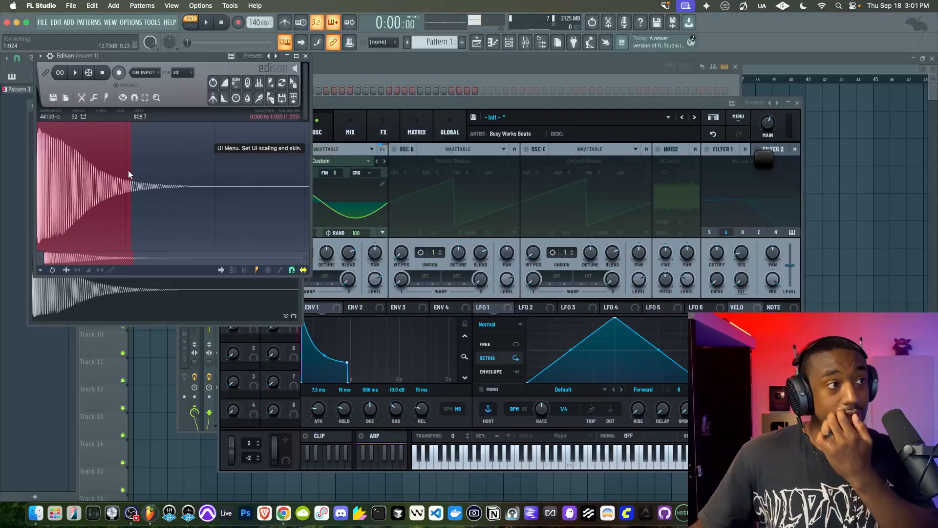
left_click_drag(128, 170, 45, 147)
scroll(45, 147, "up", 5)
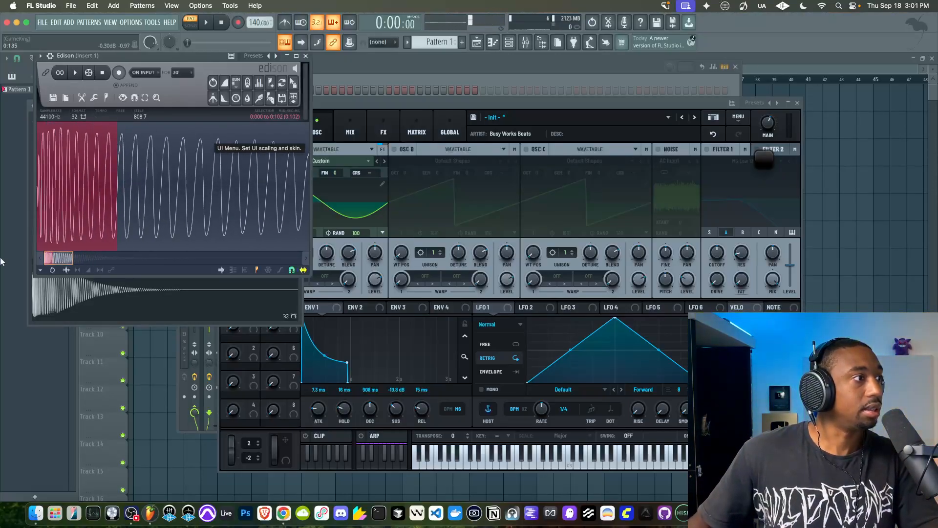
left_click_drag(40, 184, 66, 170)
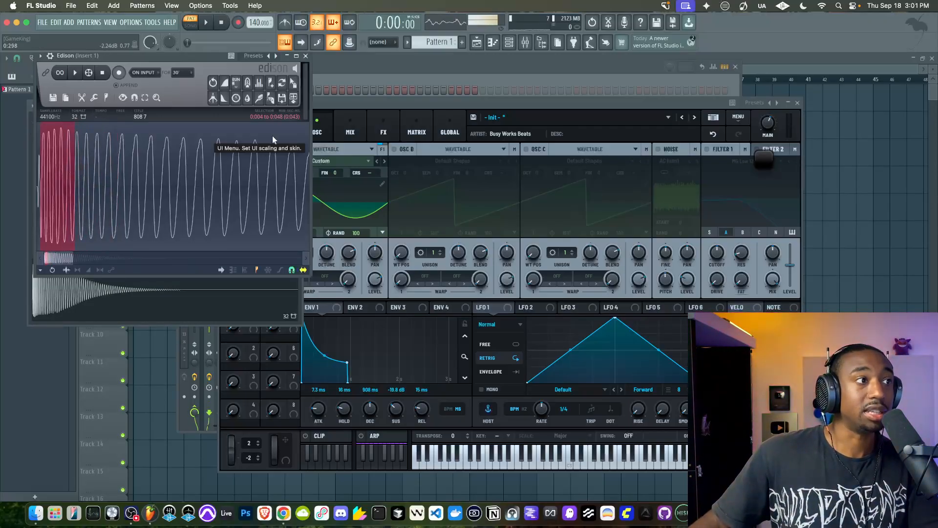
Compare the opening cycles with the whole waveform and shorten the selection's end to about 0.042 s
scroll(98, 153, "down", 5)
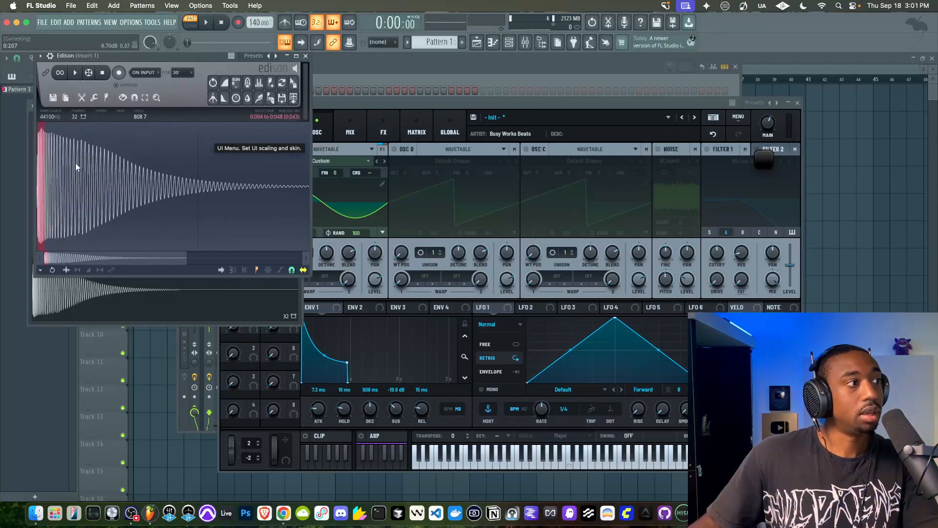
scroll(69, 163, "down", 2)
scroll(55, 175, "down", 1)
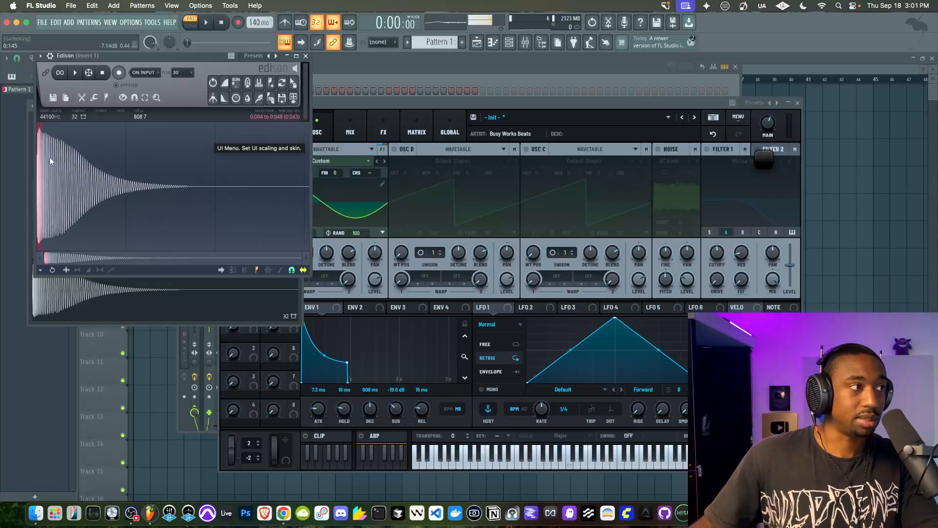
scroll(49, 158, "up", 4)
left_click_drag(104, 253, 30, 252)
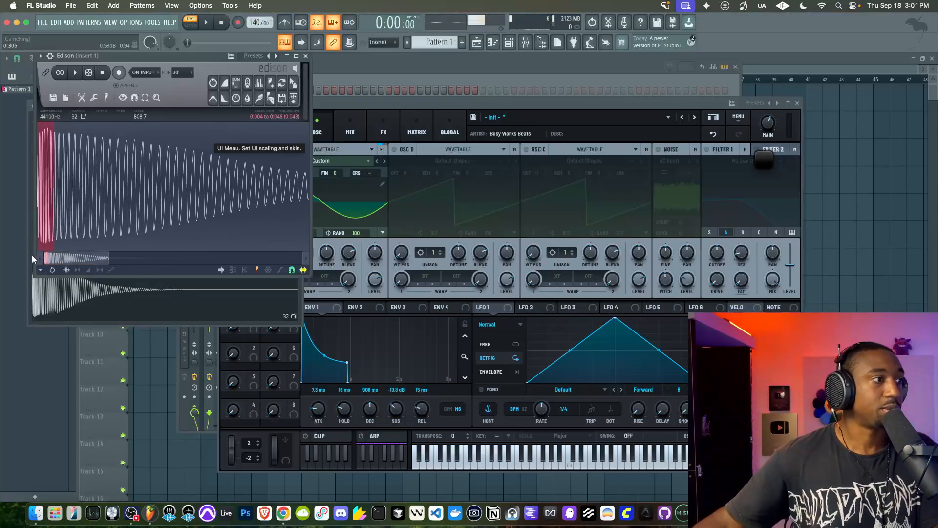
scroll(58, 201, "up", 3)
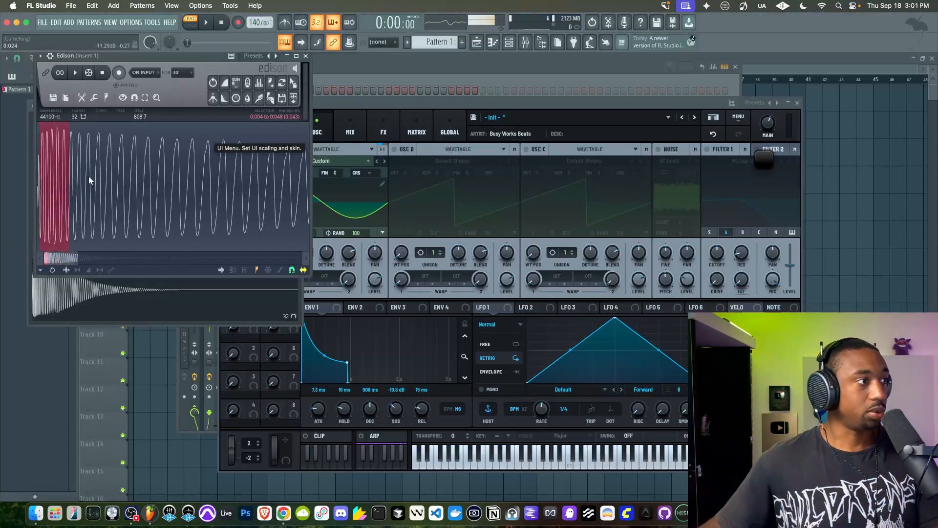
scroll(154, 169, "down", 2)
left_click_drag(153, 169, 62, 164)
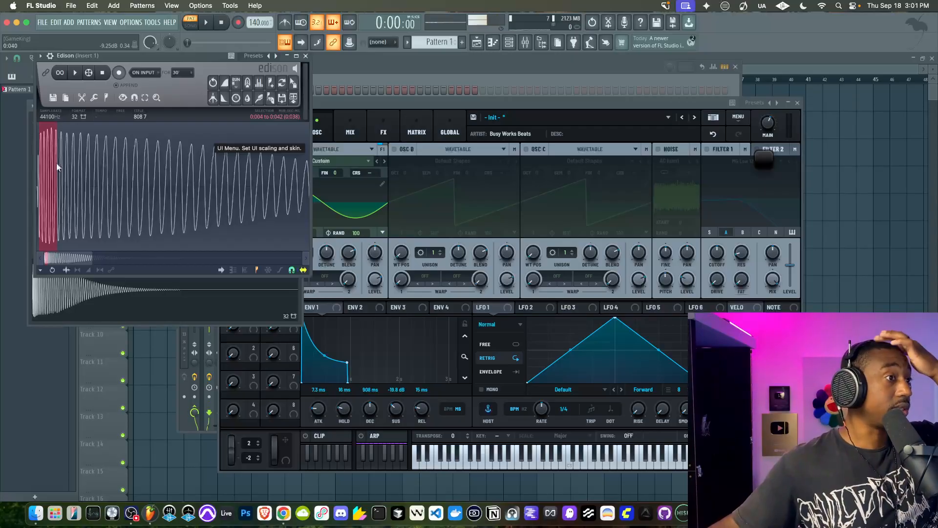
Set Serum 2's Env 1 hold to 42 ms and its attack to 7.6 ms
left_click_drag(352, 104, 320, 93)
left_click_drag(313, 401, 314, 397)
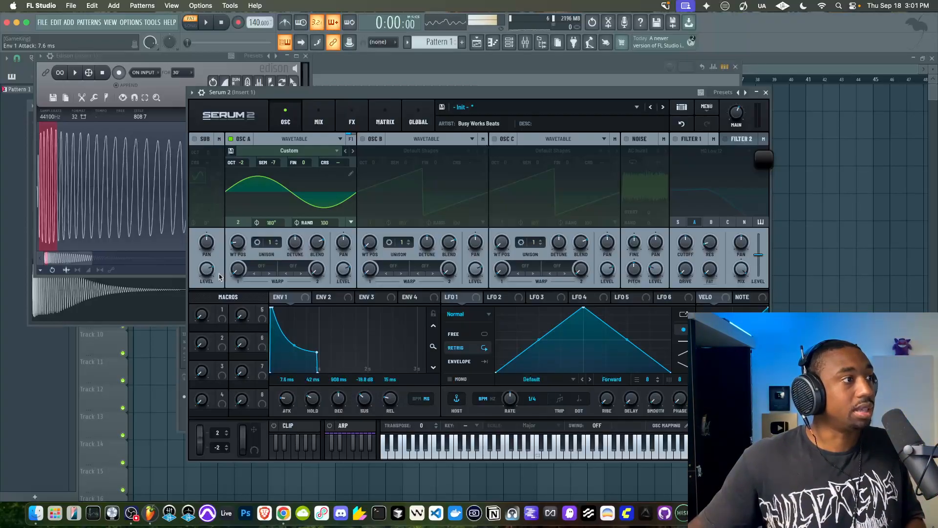
Bow Serum 2's Env 1 decay curve outward to follow the 808 7 waveform and lower its sustain to -∞ dB
left_click(142, 59)
scroll(160, 157, "down", 5)
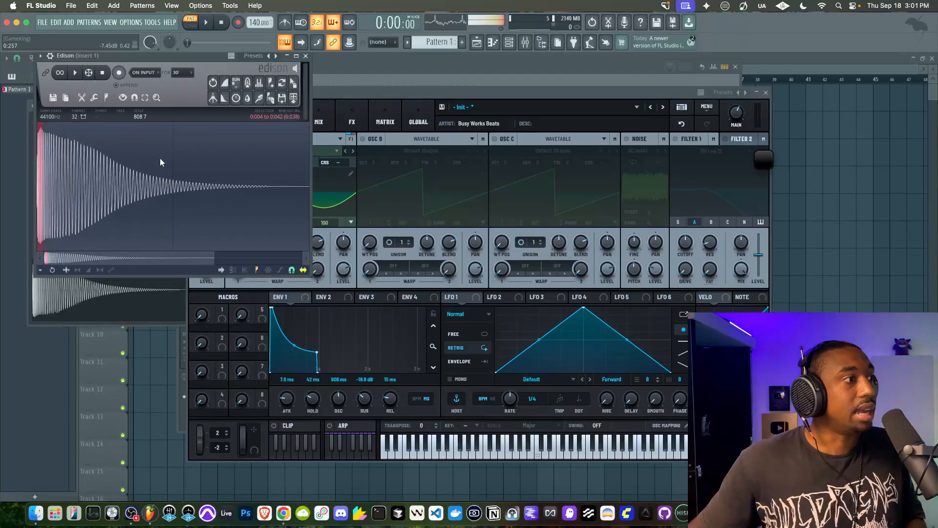
scroll(103, 181, "down", 4)
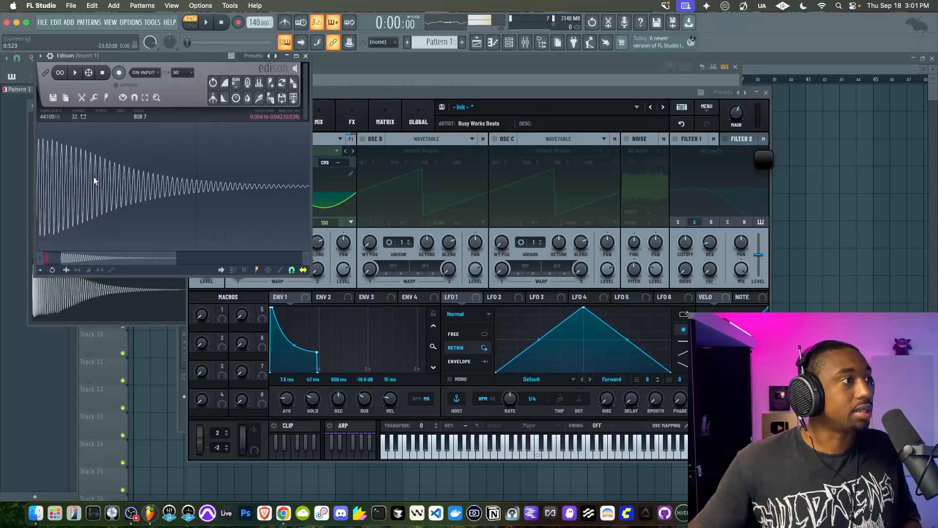
left_click(372, 139)
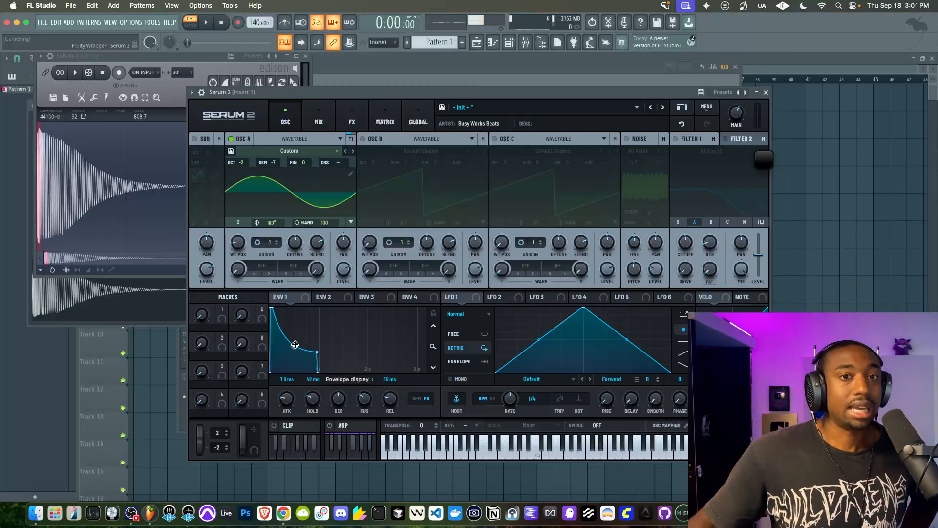
left_click_drag(295, 344, 300, 332)
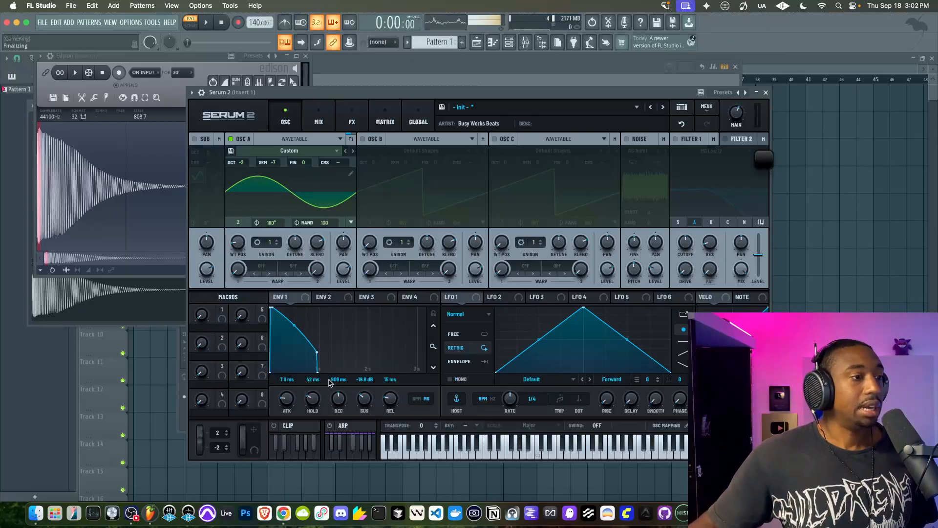
left_click_drag(370, 399, 360, 429)
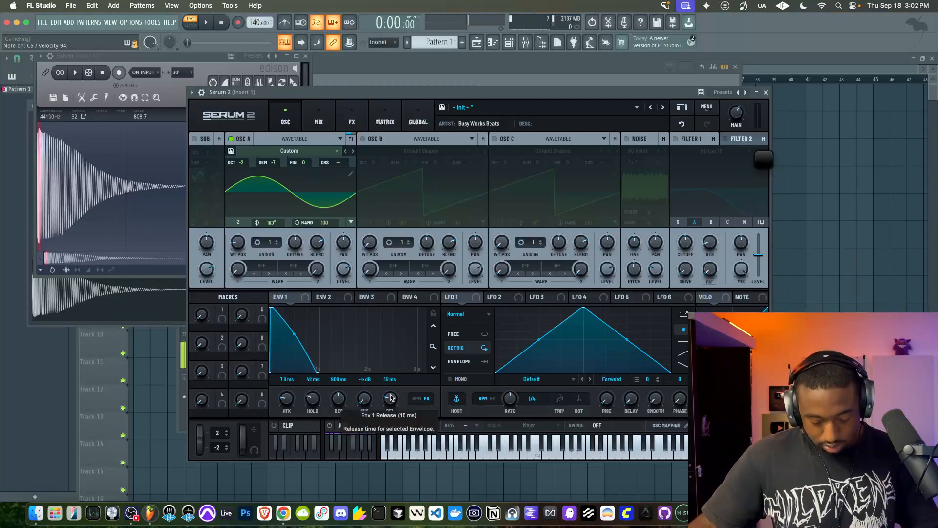
Audition the pattern, close Serum 2 and thin its channel's notes to steps 1 and 25 only
key("space")
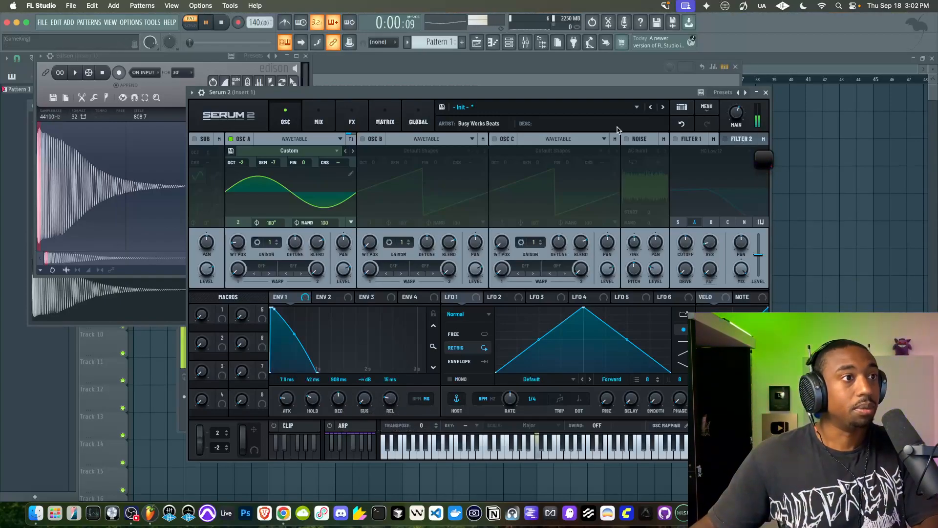
left_click(766, 92)
left_click(370, 73)
key("space")
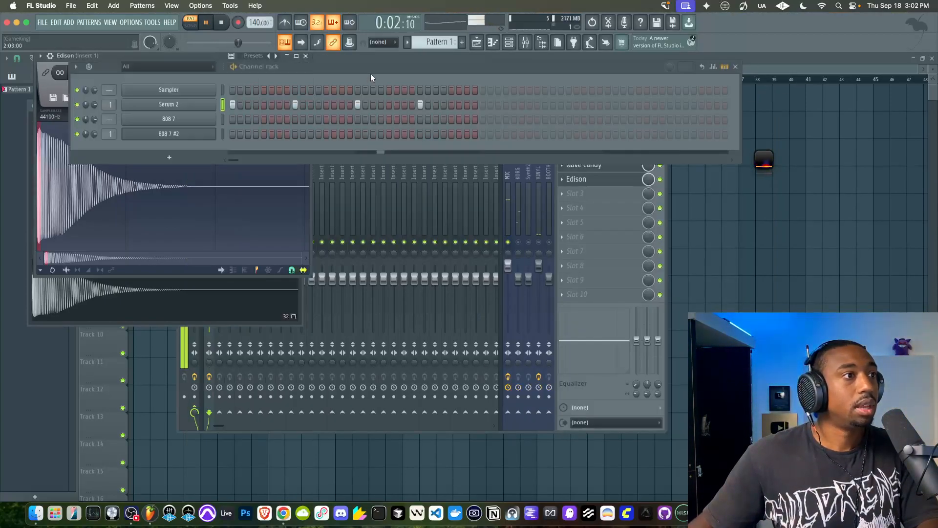
right_click(294, 103)
right_click(355, 103)
right_click(420, 105)
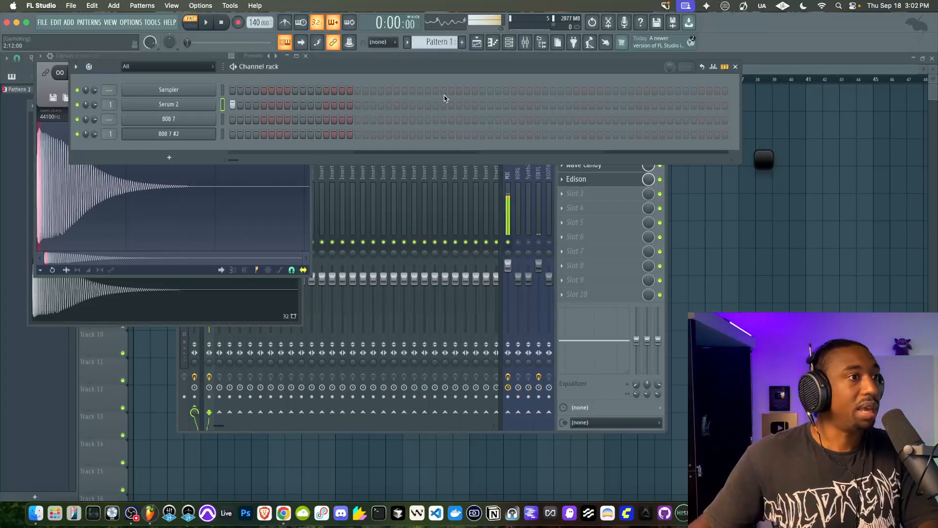
left_click(419, 105)
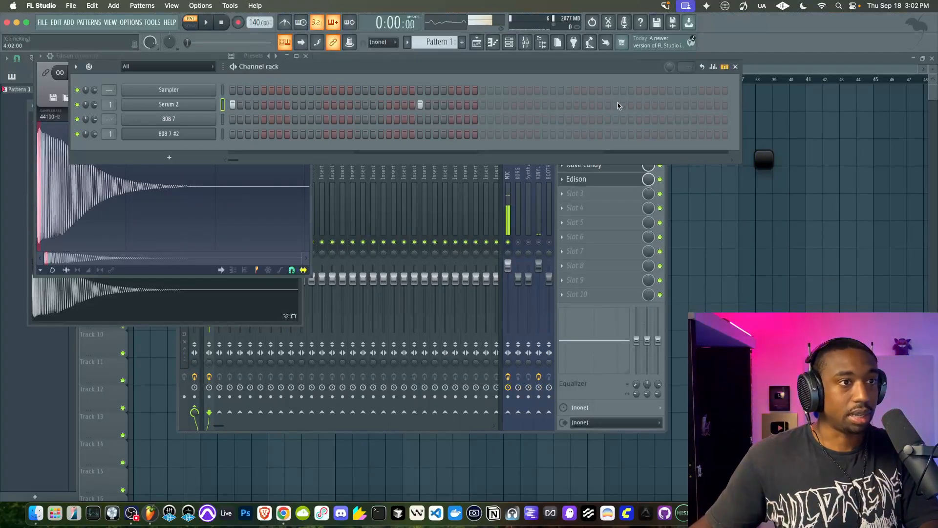
Play the thinned pattern with Serum 2 open, and stop playback
key("space")
left_click(168, 104)
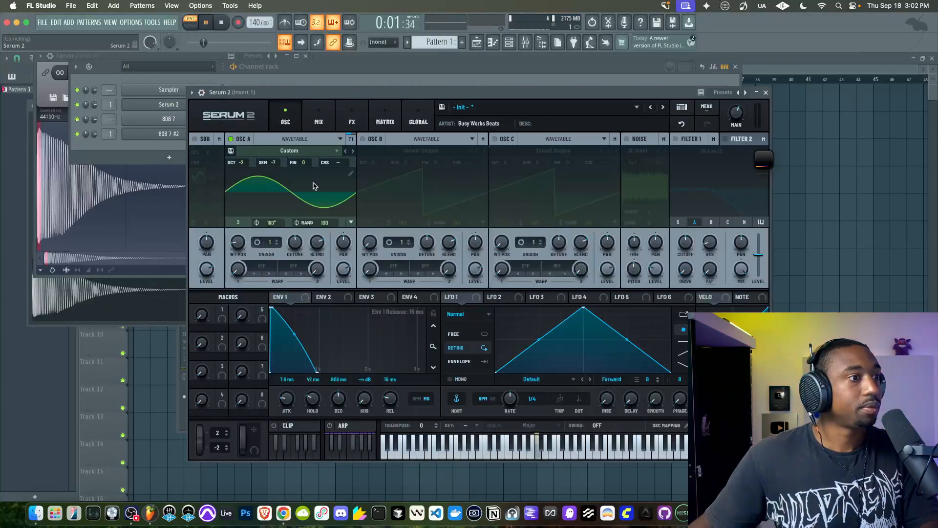
key("space")
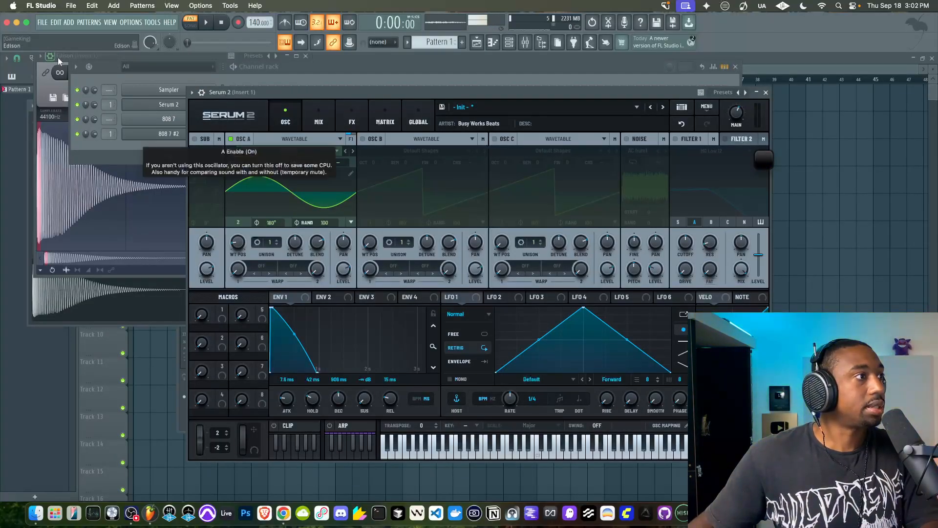
Reopen Edison from mixer Insert 1, replace the 808 7 sample with a new empty one and arm recording
left_click(117, 55)
left_click(306, 55)
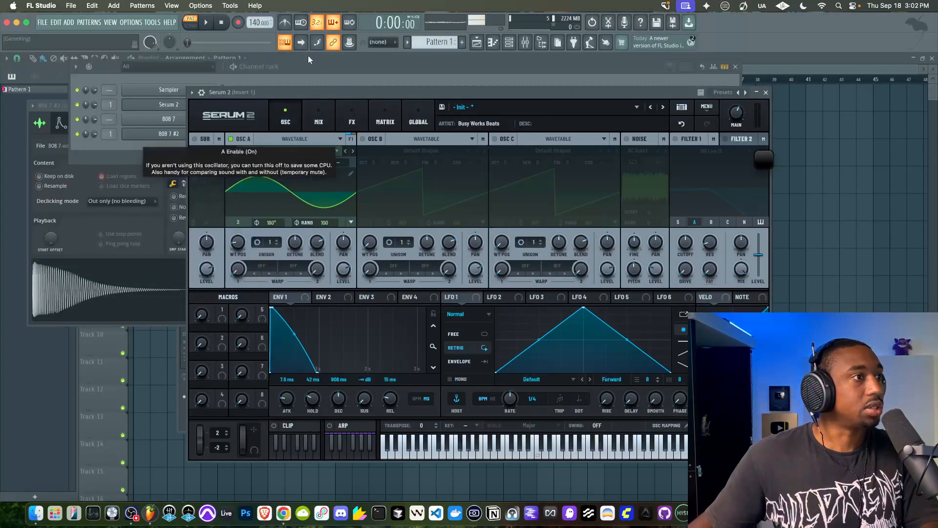
left_click(538, 43)
left_click(579, 180)
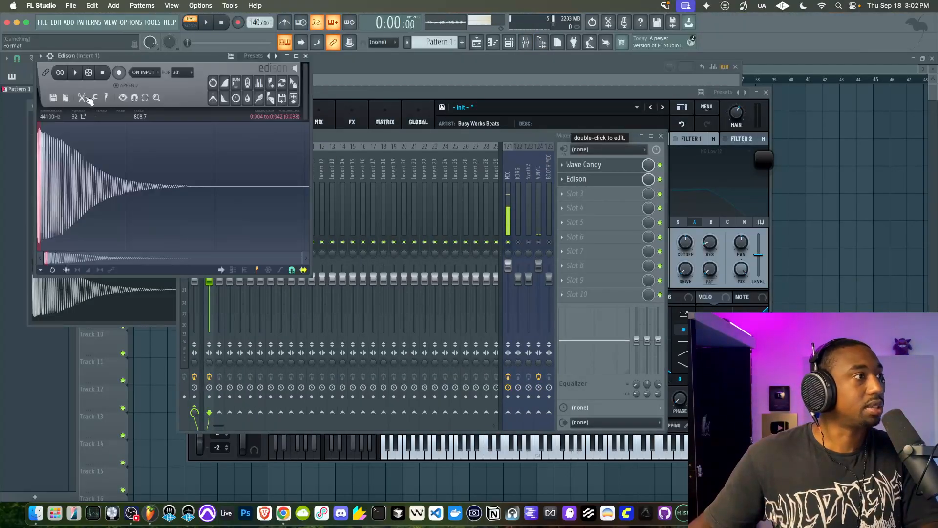
left_click(54, 98)
left_click(59, 112)
left_click(119, 73)
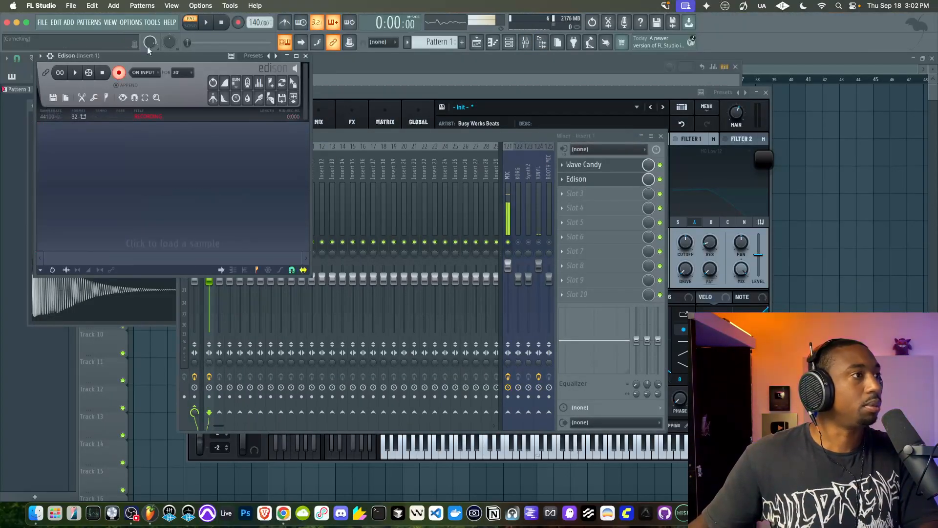
Record the Serum 2 pattern into Edison, widen the Edison window and normalize the recording
left_click(207, 27)
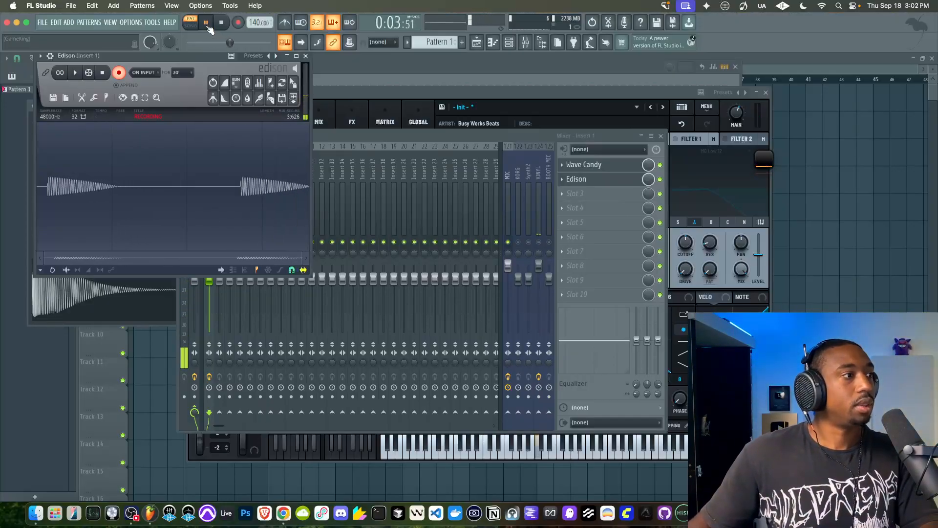
left_click(119, 72)
key("space")
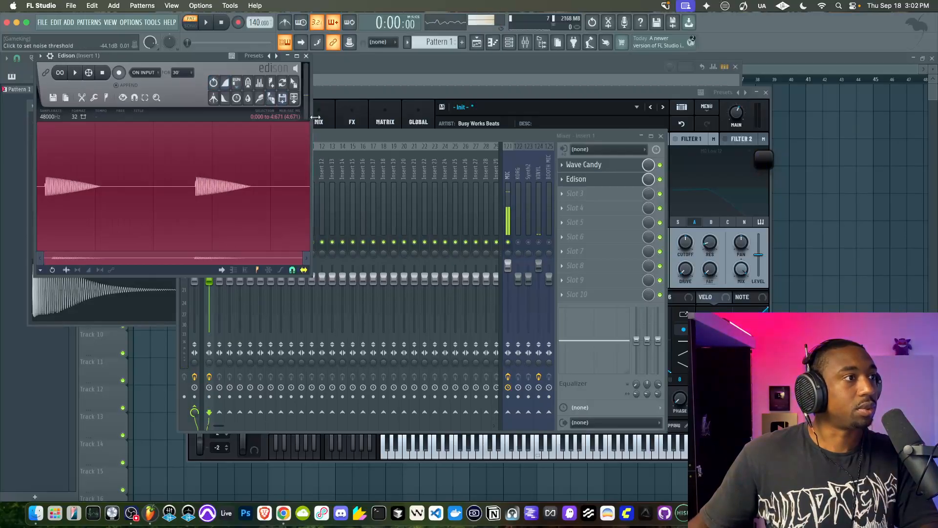
left_click_drag(311, 117, 363, 117)
left_click(247, 82)
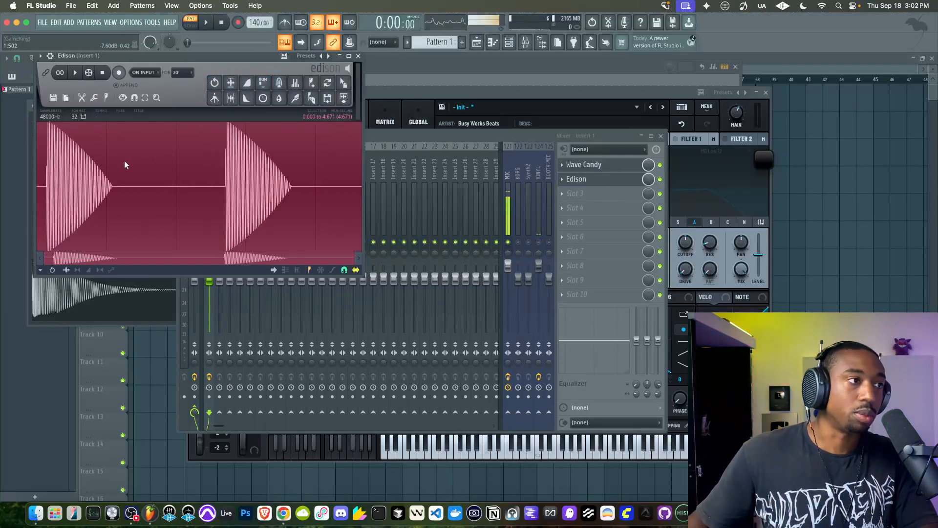
Examine the onset and decay shape of the first recorded note in Edison, both close up and as a whole
left_click(48, 167)
scroll(51, 166, "up", 2)
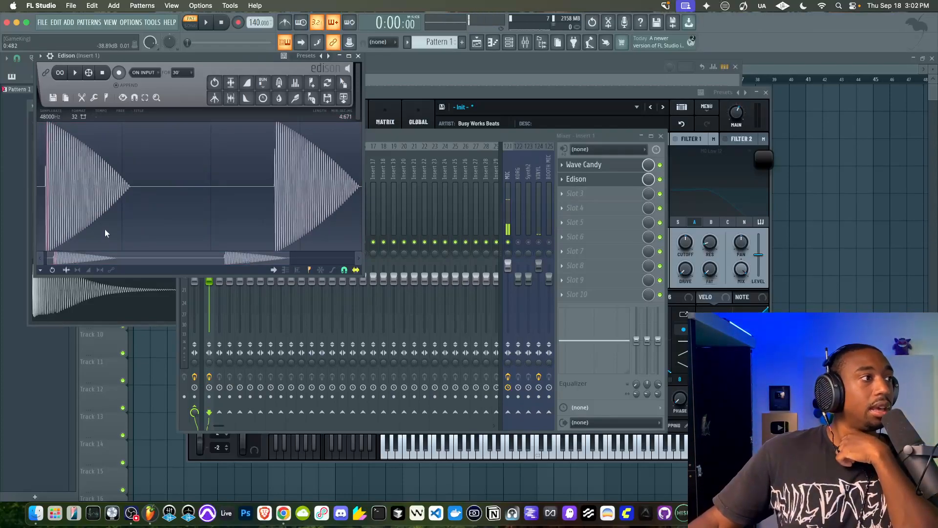
scroll(46, 221, "up", 1)
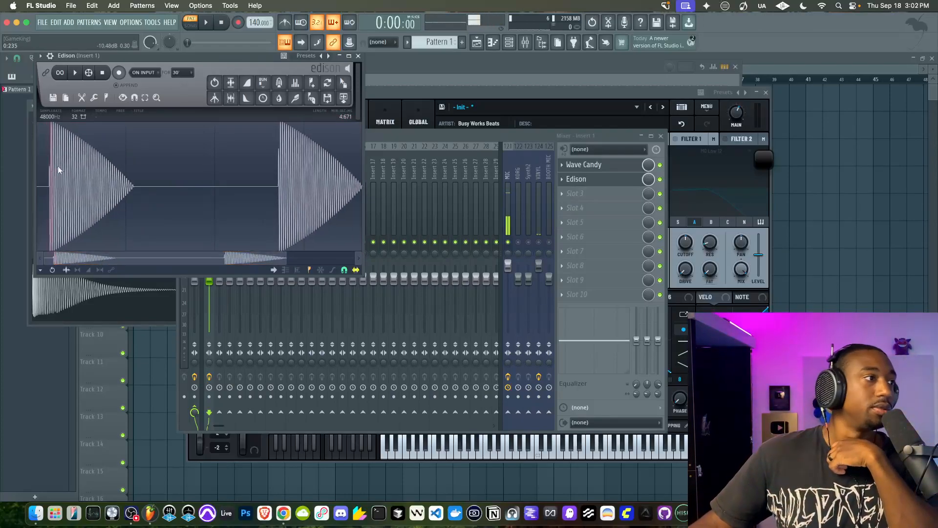
scroll(55, 160, "up", 3)
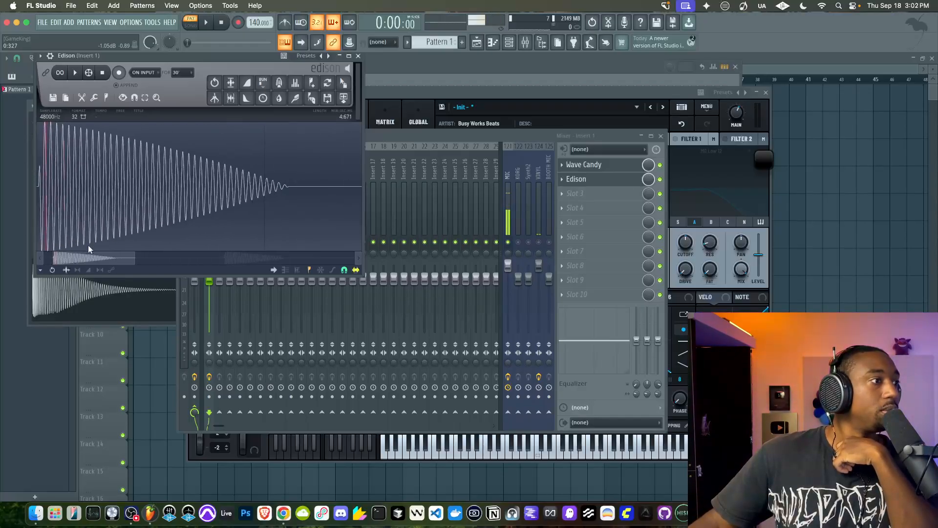
scroll(69, 219, "down", 5)
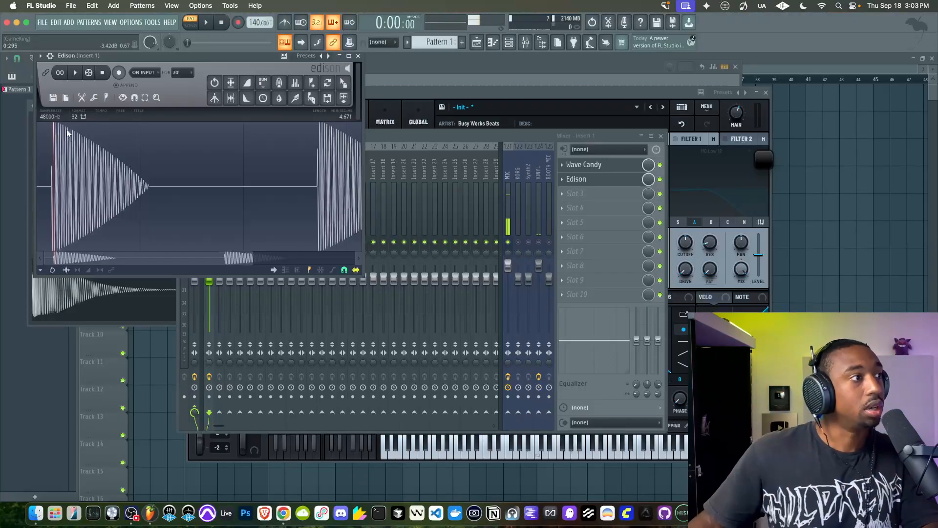
left_click_drag(57, 135, 96, 136)
left_click(129, 165)
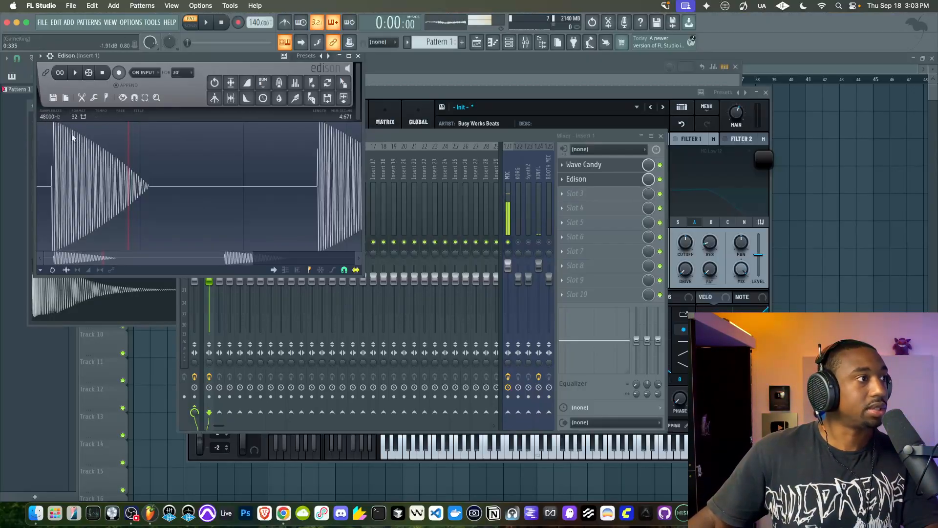
left_click_drag(66, 131, 73, 146)
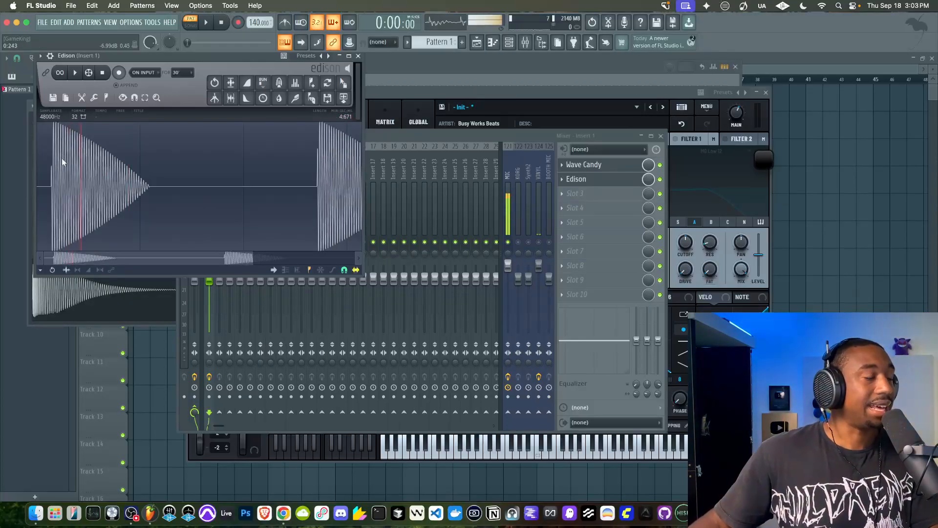
left_click(48, 169)
scroll(48, 169, "up", 10)
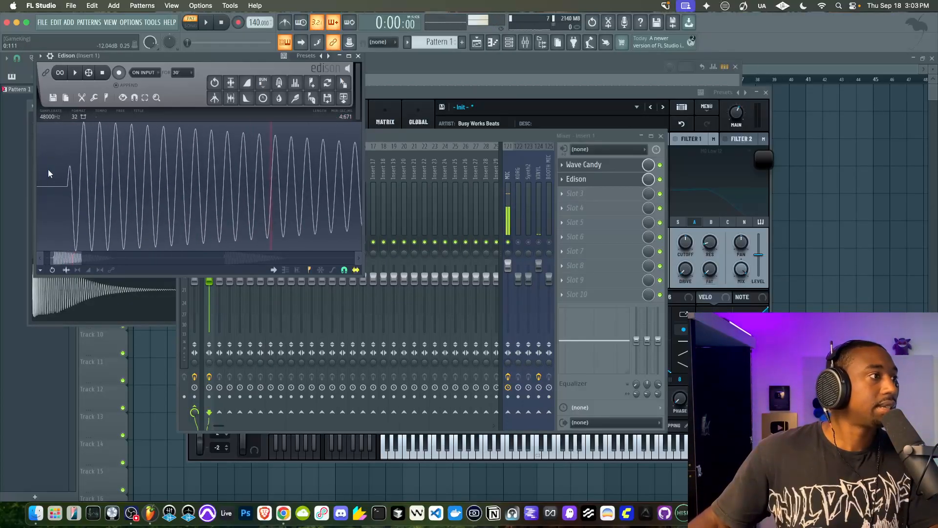
scroll(105, 174, "down", 10)
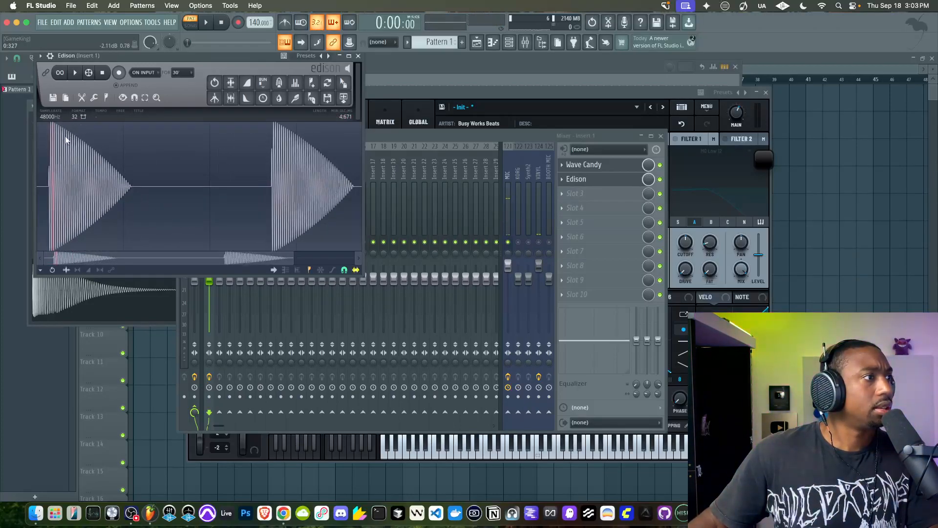
left_click_drag(67, 131, 115, 169)
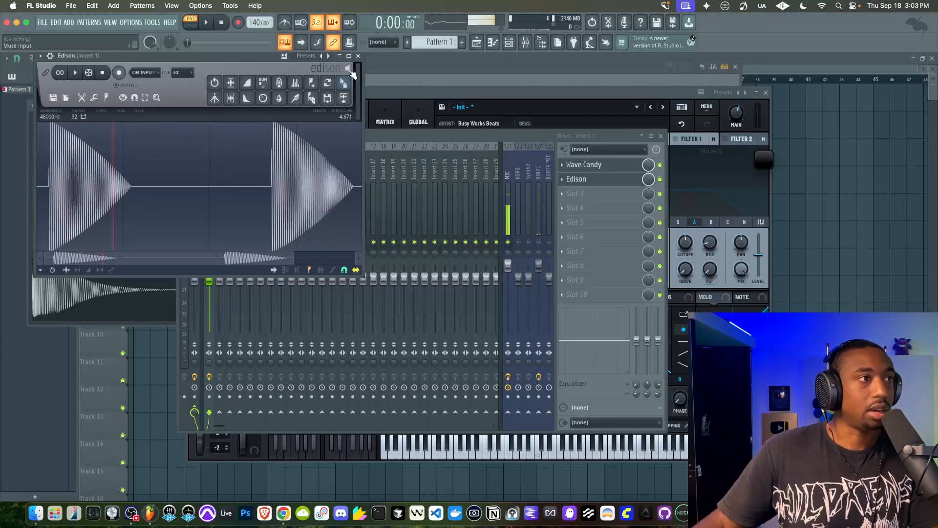
Close Edison, bring Serum 2 forward and flatten Env 1's decay curve to nearly straight
left_click(358, 55)
left_click_drag(361, 92, 315, 81)
left_click_drag(248, 323, 251, 328)
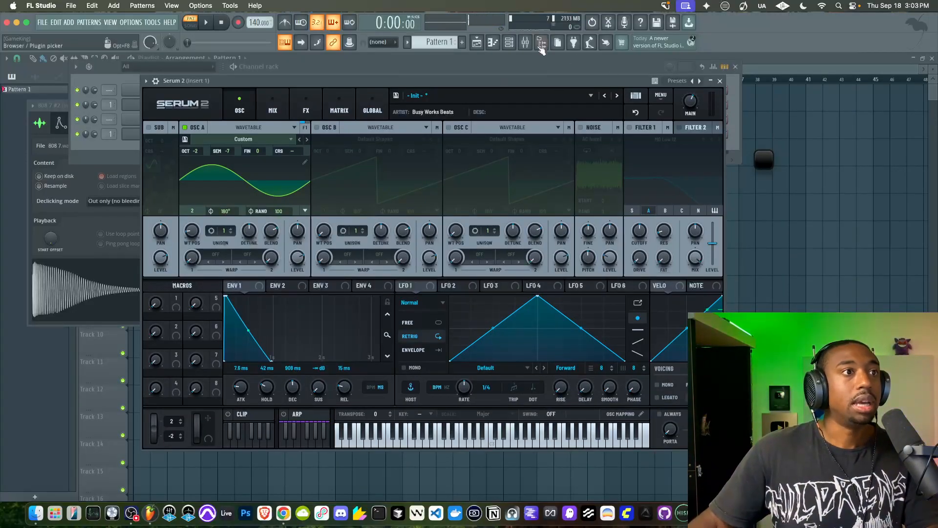
Reopen Edison from Insert 1, discard the previous recording and arm it for a fresh take
key("F9")
left_click(596, 178)
left_click(596, 179)
left_click(596, 179)
left_click(58, 98)
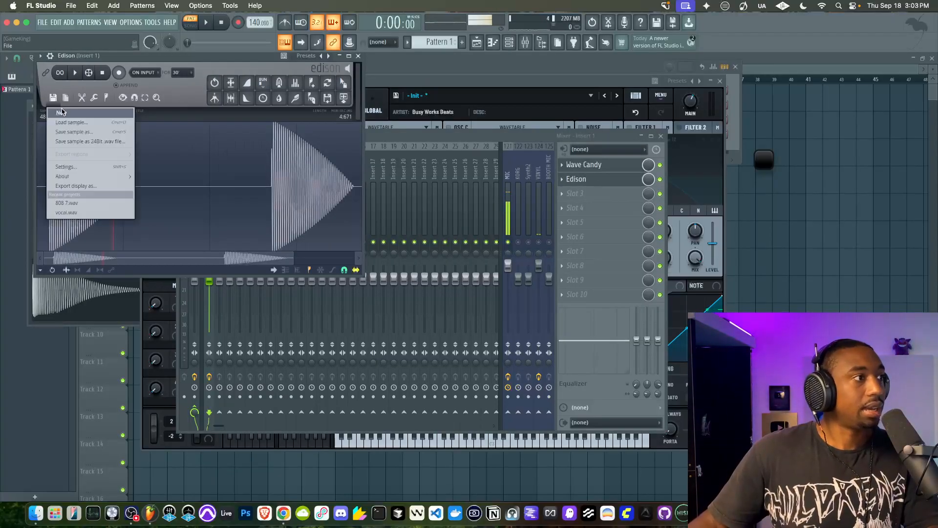
left_click(59, 111)
left_click(118, 72)
Play the pattern to record the straighter decay and bring Edison forward to watch its waveform
left_click(467, 133)
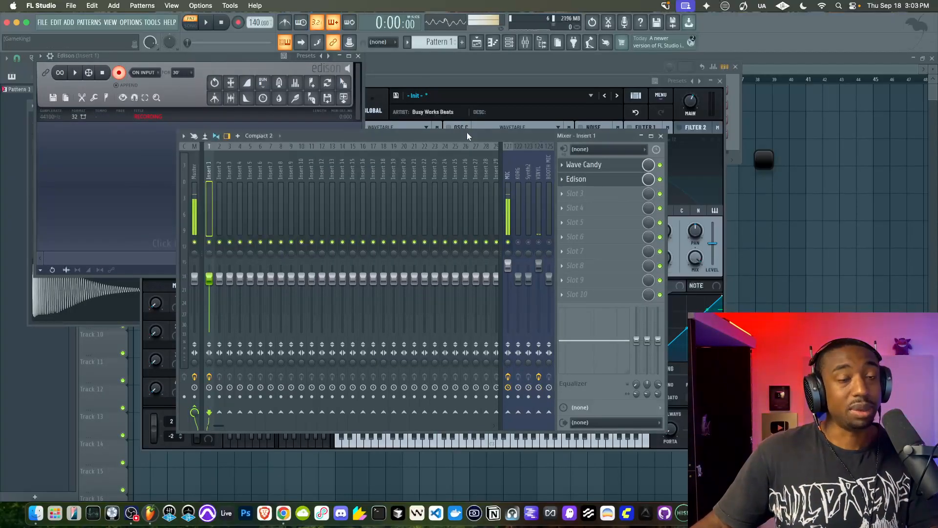
key("space")
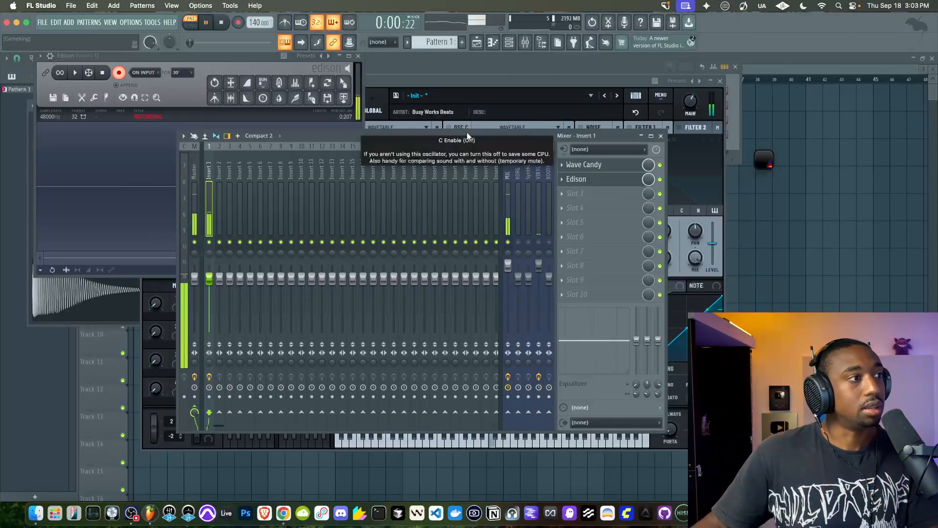
left_click(189, 56)
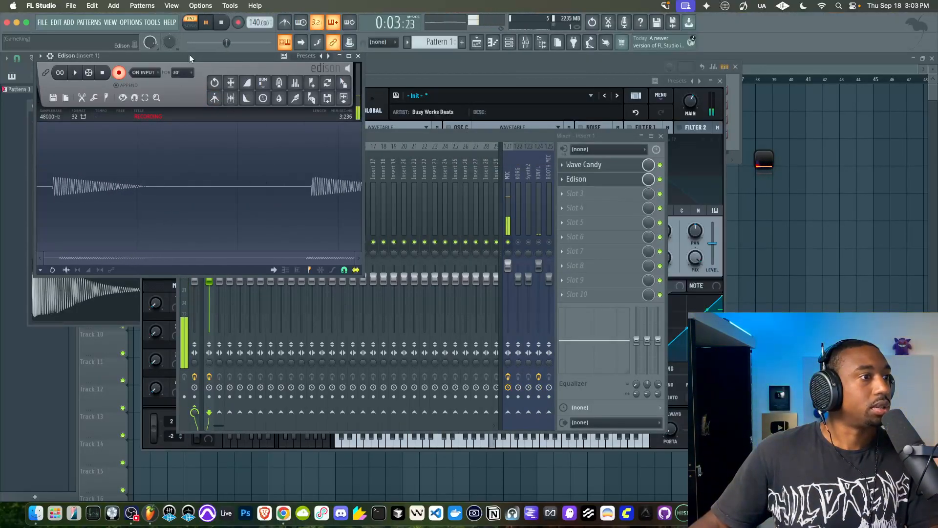
Bend Env 1's decay curve inward, set its hold to 43 ms and move Serum 2 clear of the Edison waveform
left_click(477, 82)
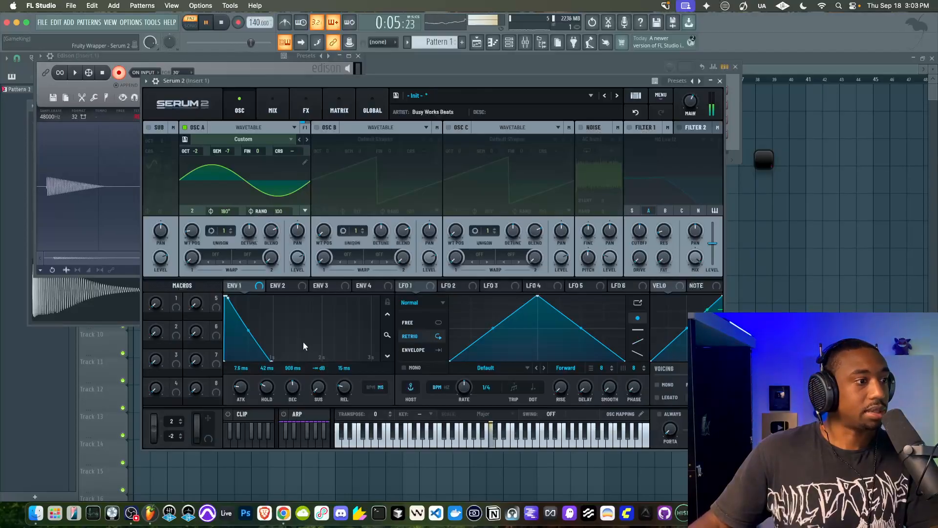
left_click_drag(251, 331, 247, 335)
double_click(267, 385)
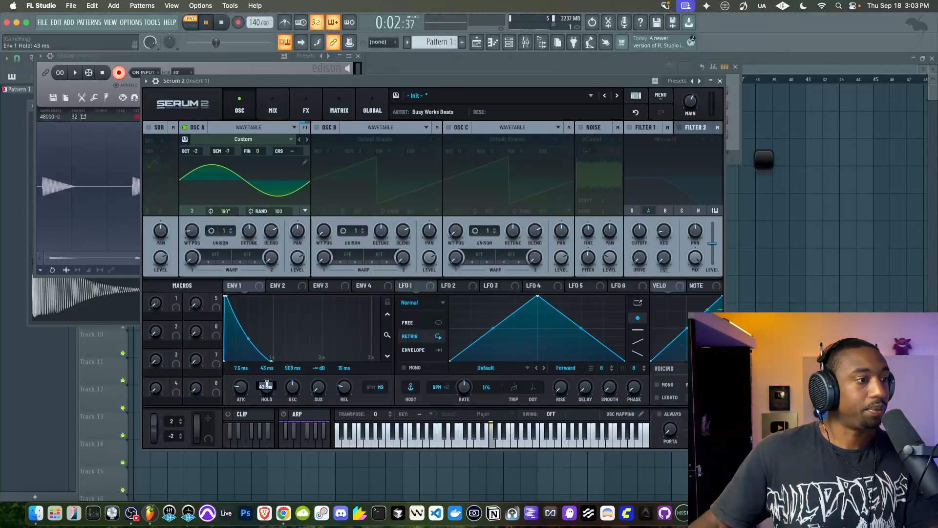
left_click(280, 387)
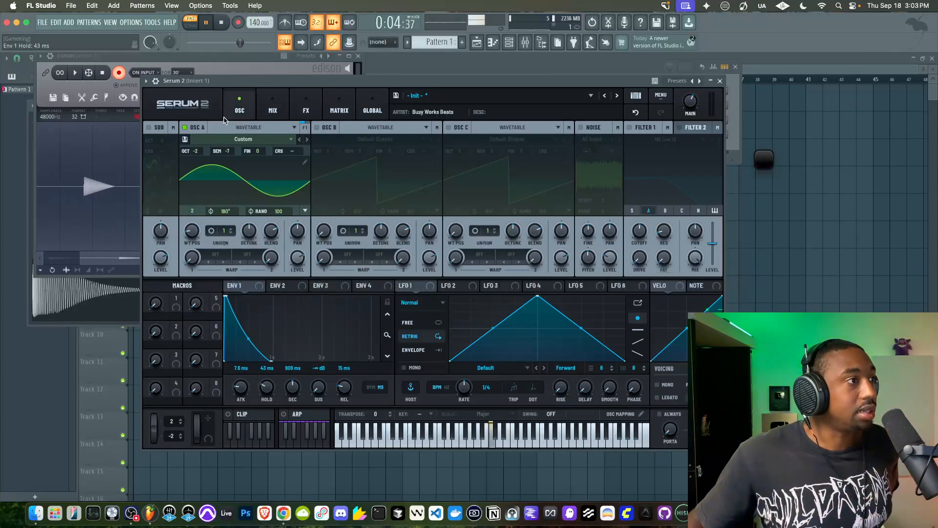
left_click_drag(218, 81, 258, 68)
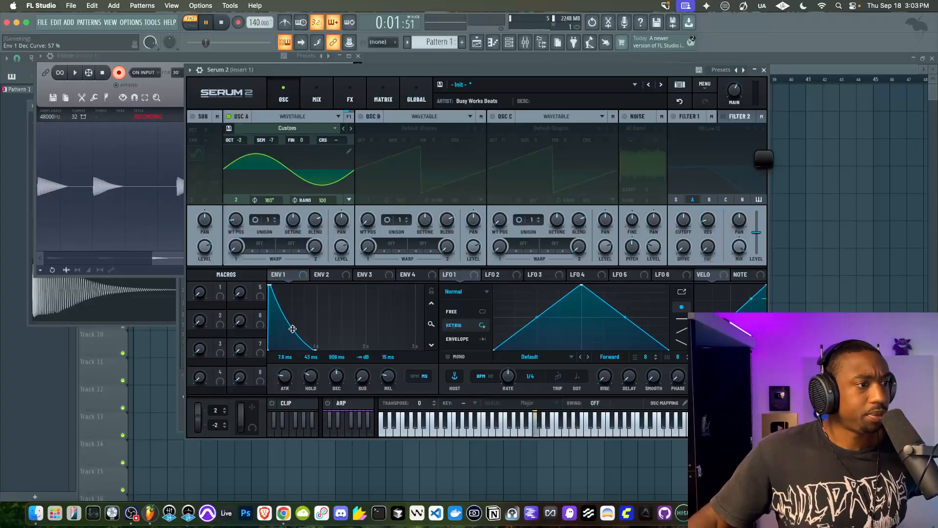
Stop the Edison recording and the pattern playback, and normalize the new take
left_click_drag(274, 74, 350, 71)
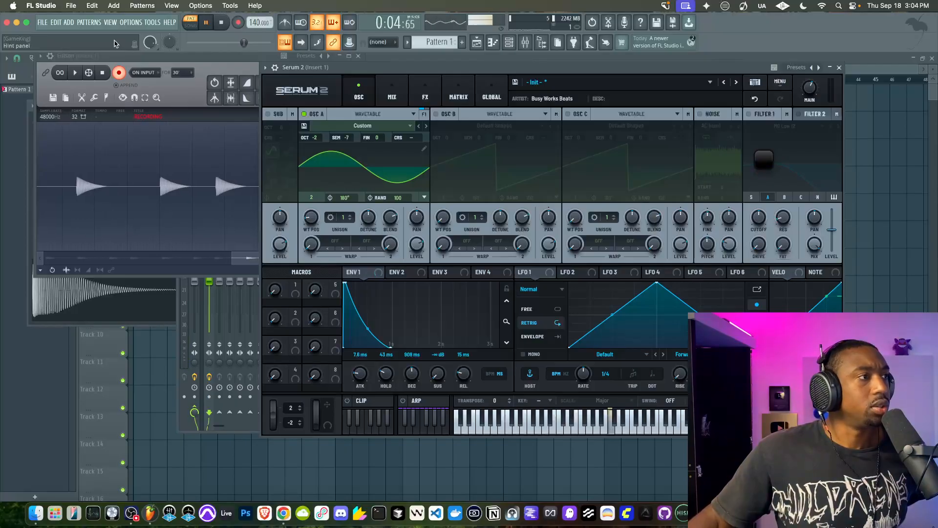
left_click(102, 72)
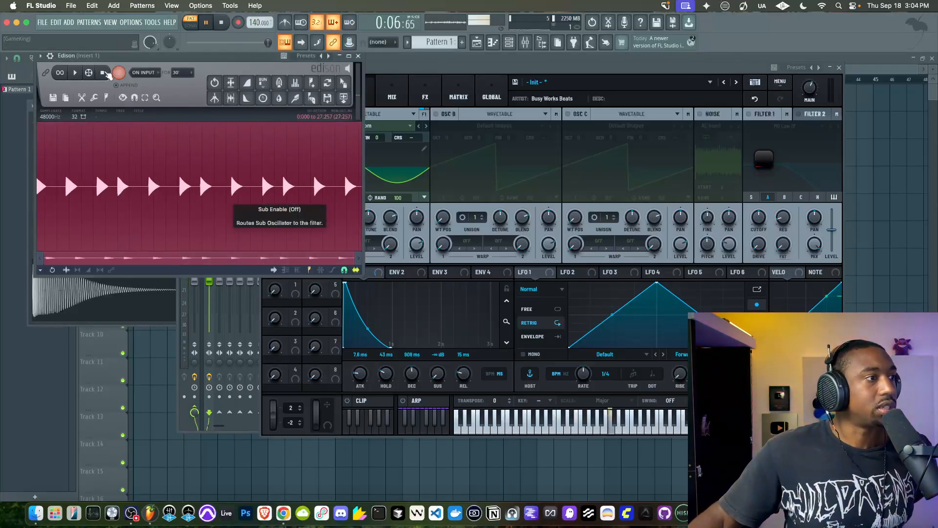
left_click(234, 152)
left_click(218, 24)
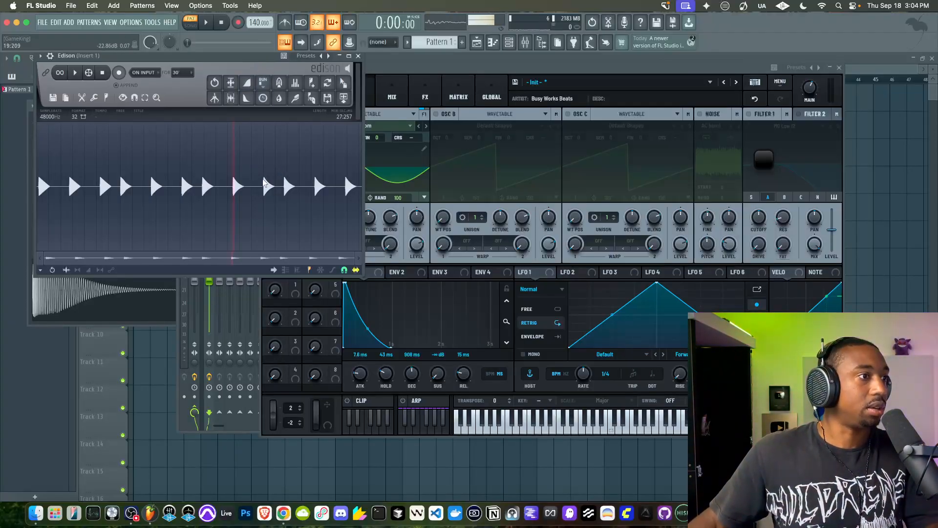
scroll(262, 178, "up", 4)
left_click_drag(253, 254, 455, 254)
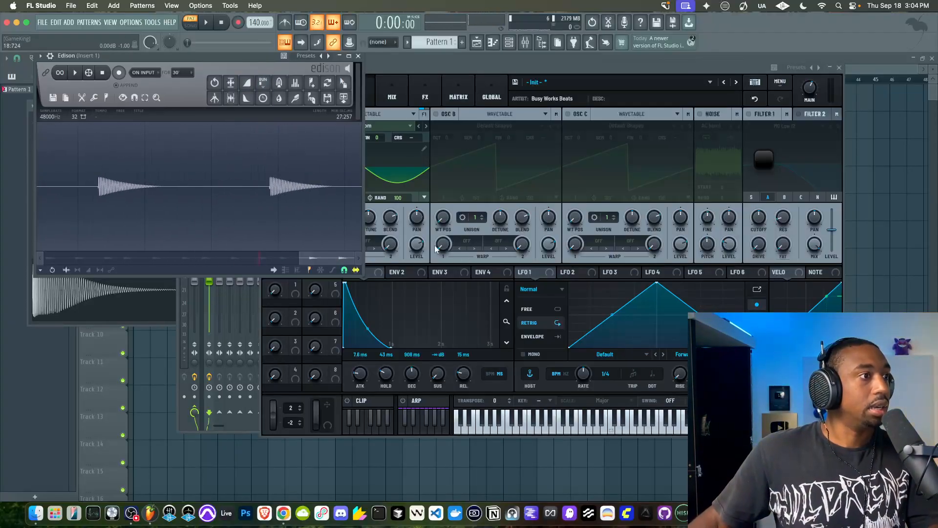
left_click(215, 100)
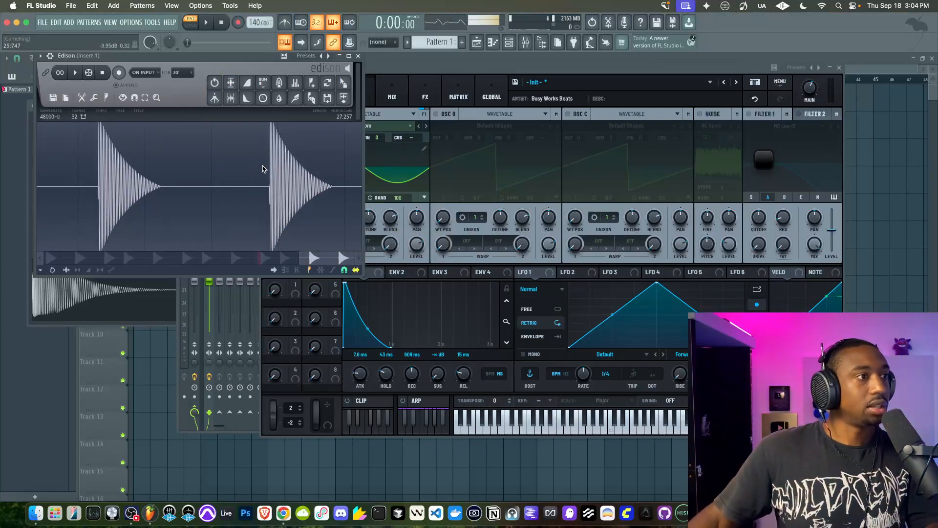
Examine the last recorded hit's attack peaks and decay slope in Edison against the 808 7 sample waveform
scroll(269, 164, "up", 5)
left_click_drag(264, 165, 416, 193)
left_click(234, 174)
scroll(166, 168, "up", 2)
scroll(166, 168, "down", 2)
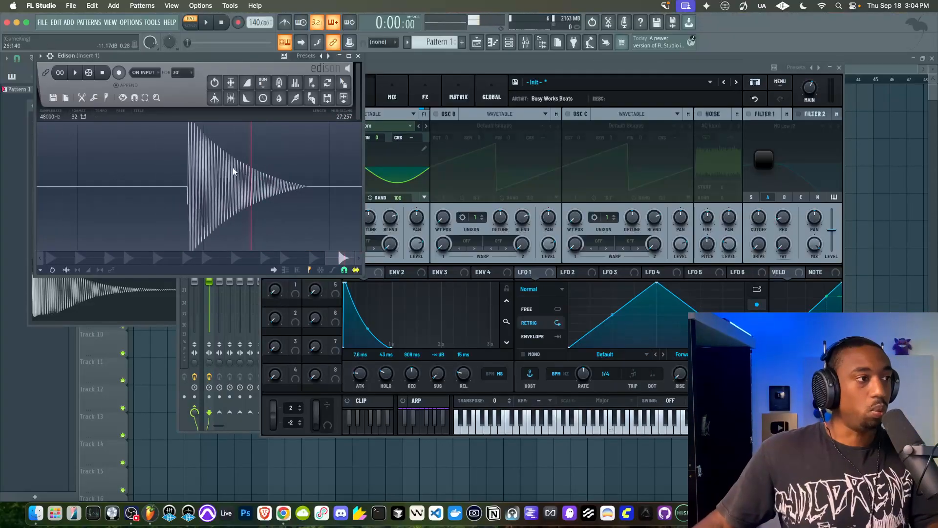
scroll(191, 173, "down", 2)
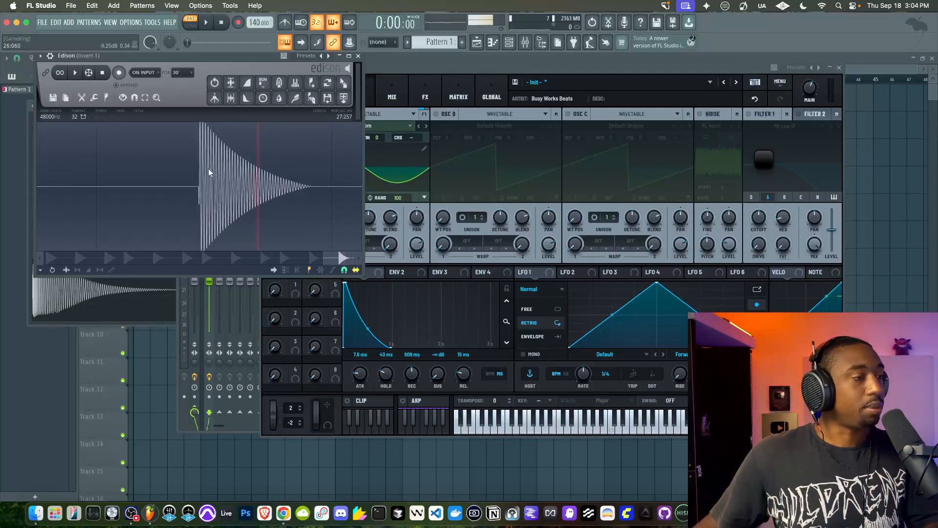
scroll(205, 143, "up", 3)
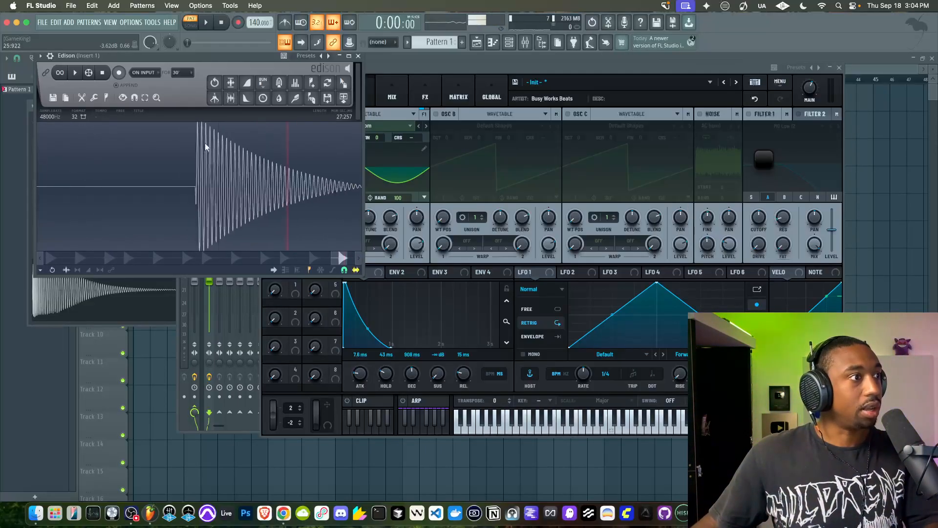
left_click(182, 156)
left_click_drag(189, 126, 212, 127)
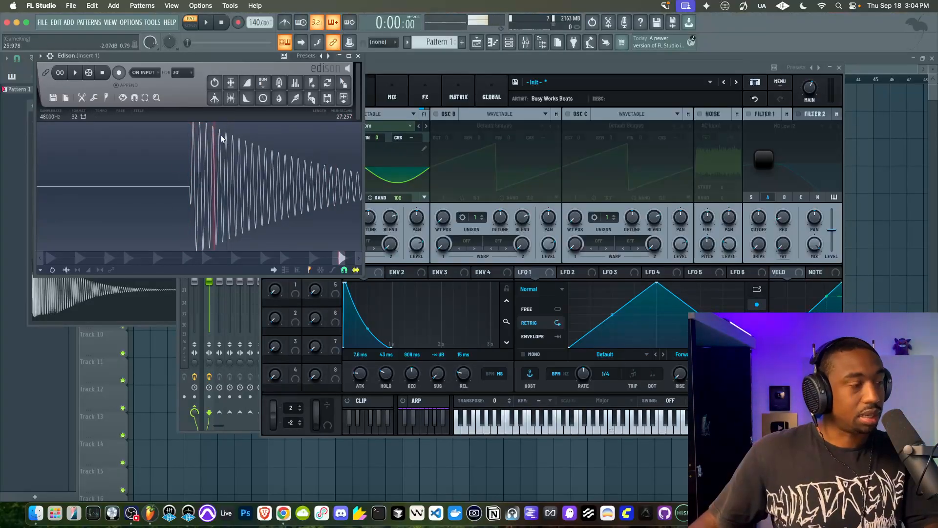
scroll(221, 134, "down", 3)
key("space")
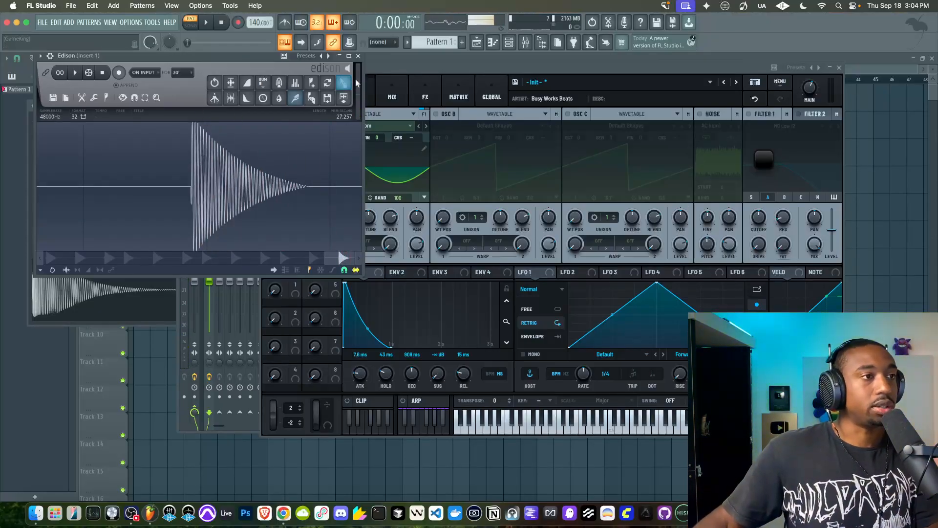
Close Edison, reposition Serum 2 and open the wavetable editor for Osc A
left_click(358, 56)
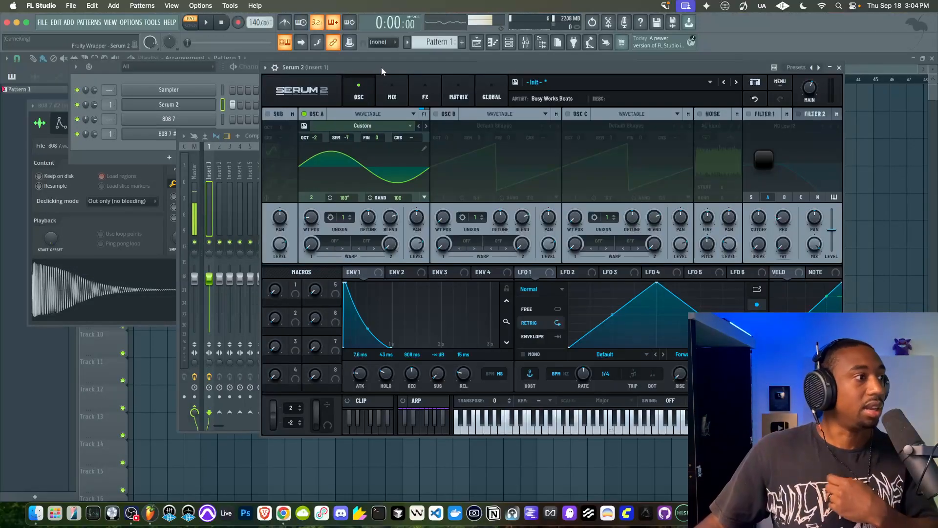
left_click_drag(381, 66, 344, 67)
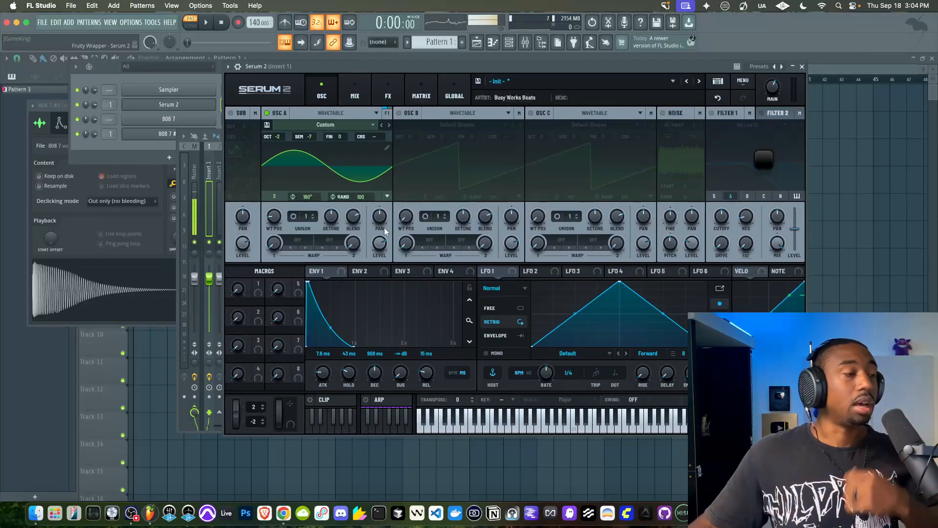
left_click_drag(637, 71, 545, 72)
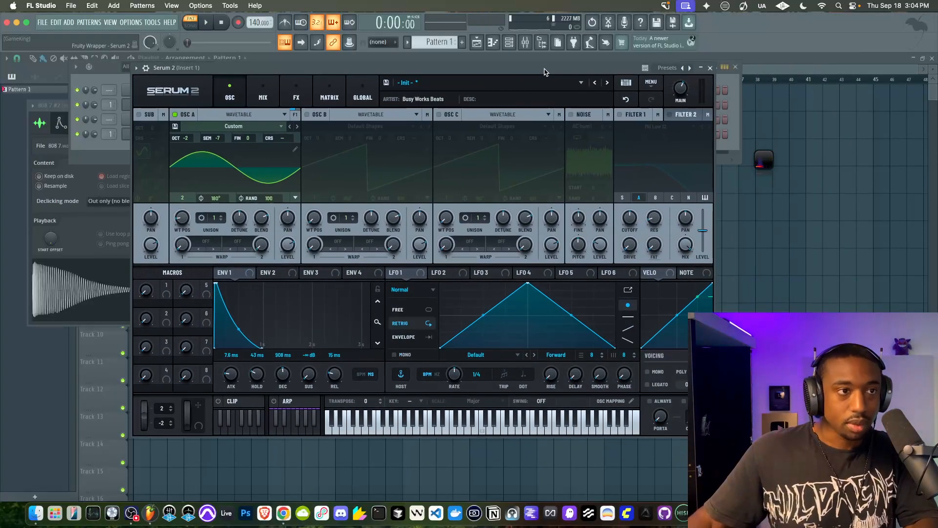
left_click(296, 150)
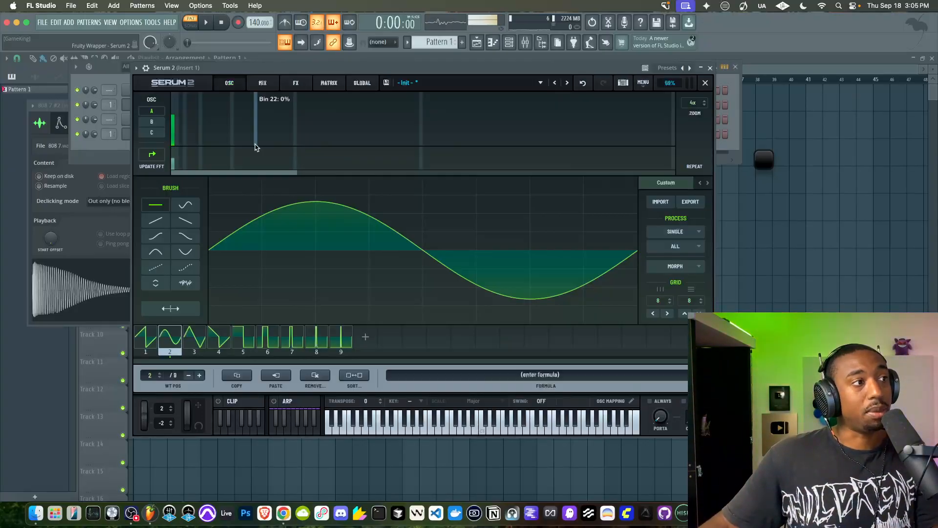
With the pattern playing, add a second and a smaller third harmonic to Osc A's sine frame, and close the wavetable editor
left_click(179, 128)
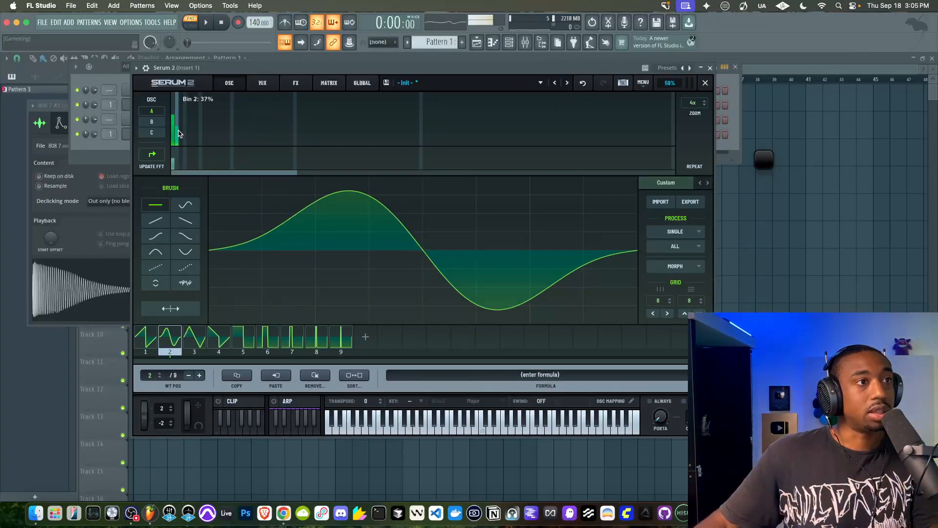
left_click_drag(179, 131, 179, 148)
key("space")
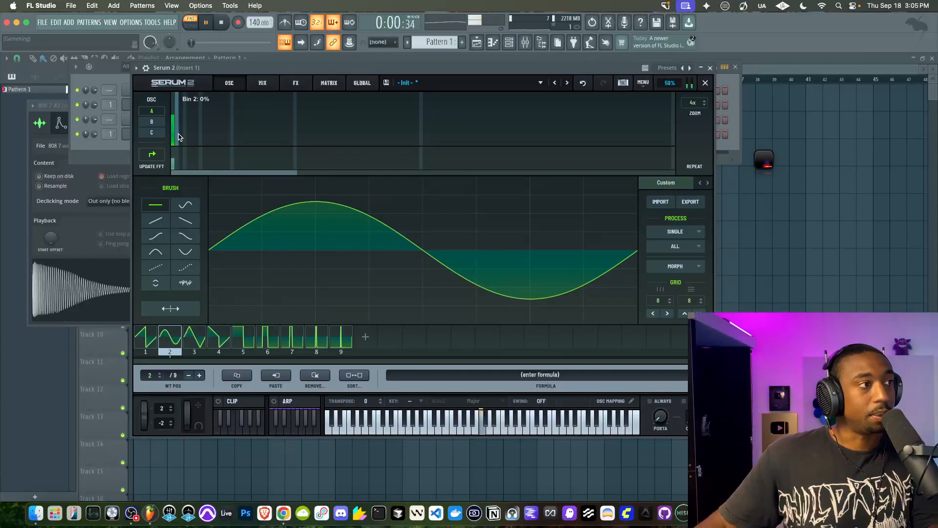
left_click(177, 129)
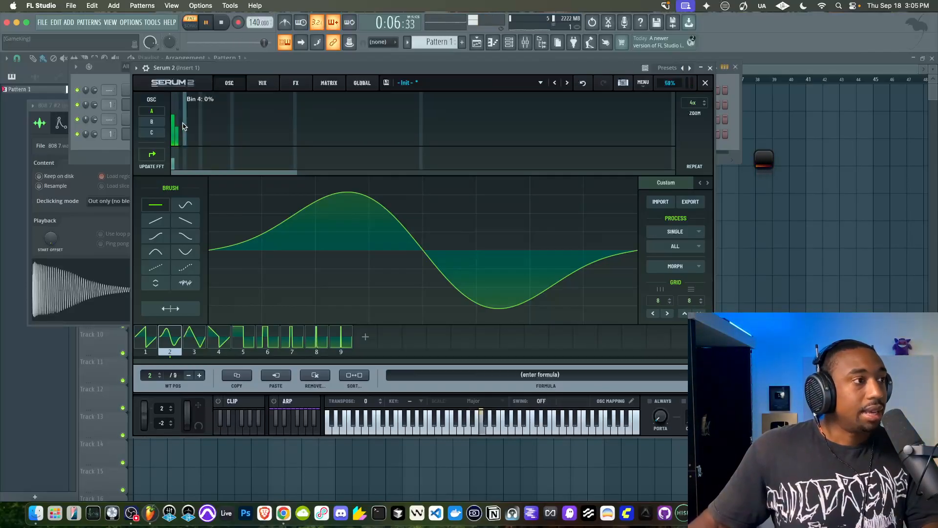
left_click(182, 134)
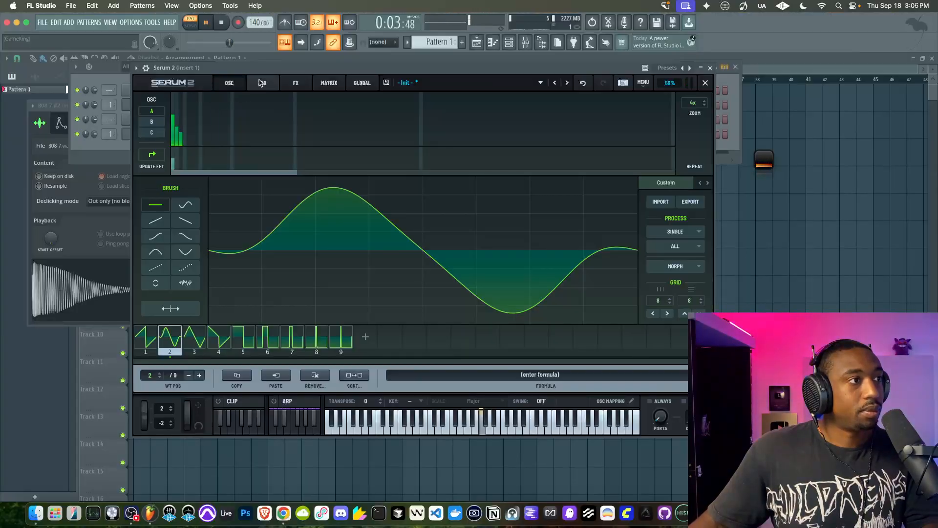
left_click(705, 84)
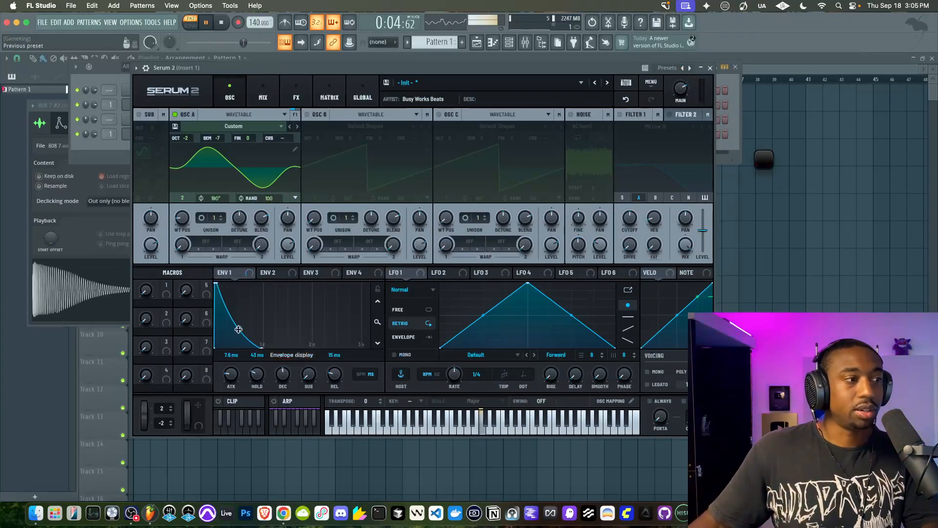
Audition the pattern while bending Env 1's decay curve inward, ease the curve back and nudge the hold
key("space")
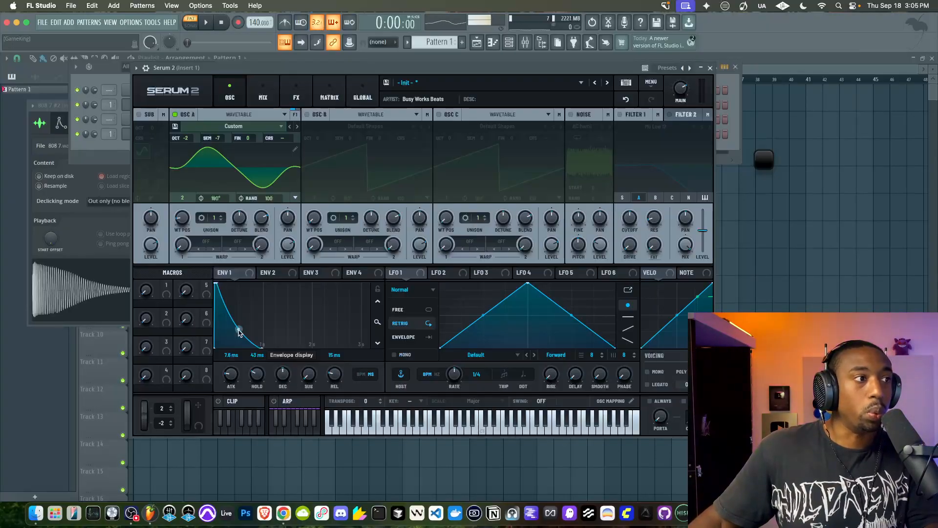
key("space")
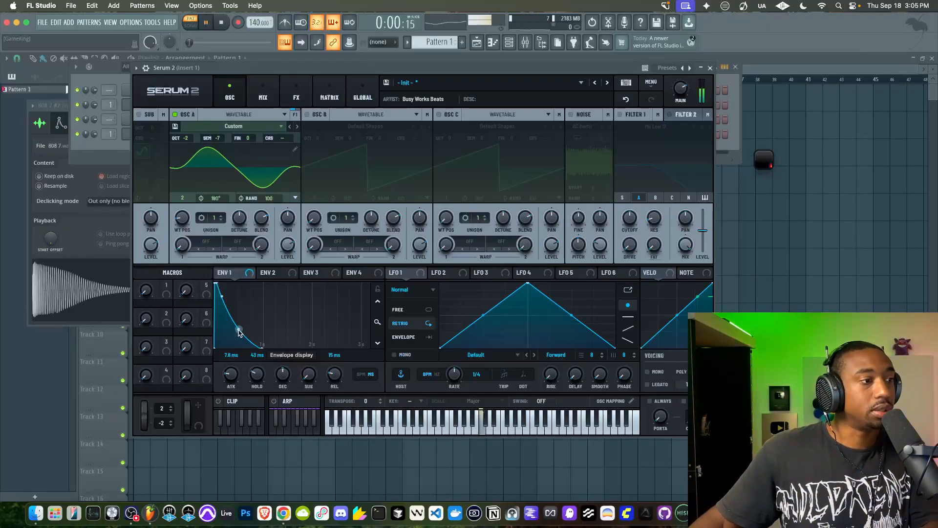
left_click_drag(237, 330, 236, 337)
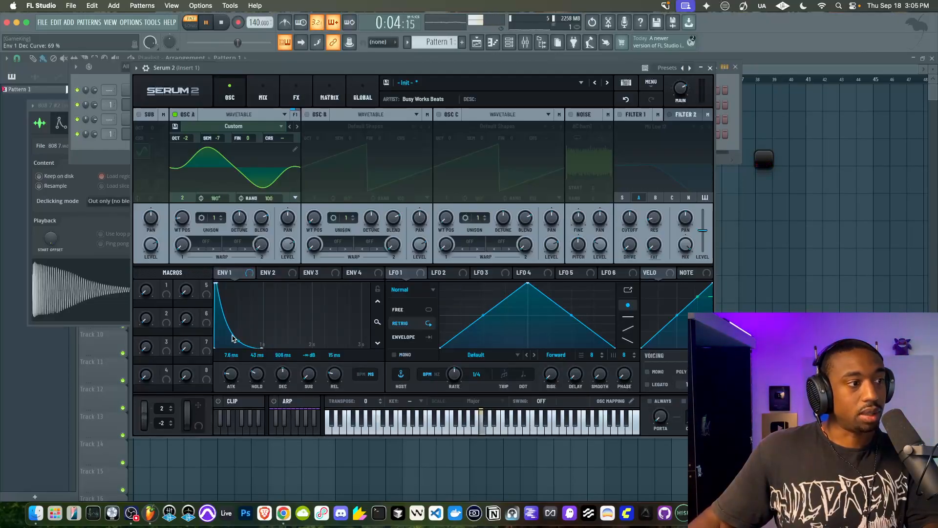
left_click_drag(239, 341, 241, 336)
key("space")
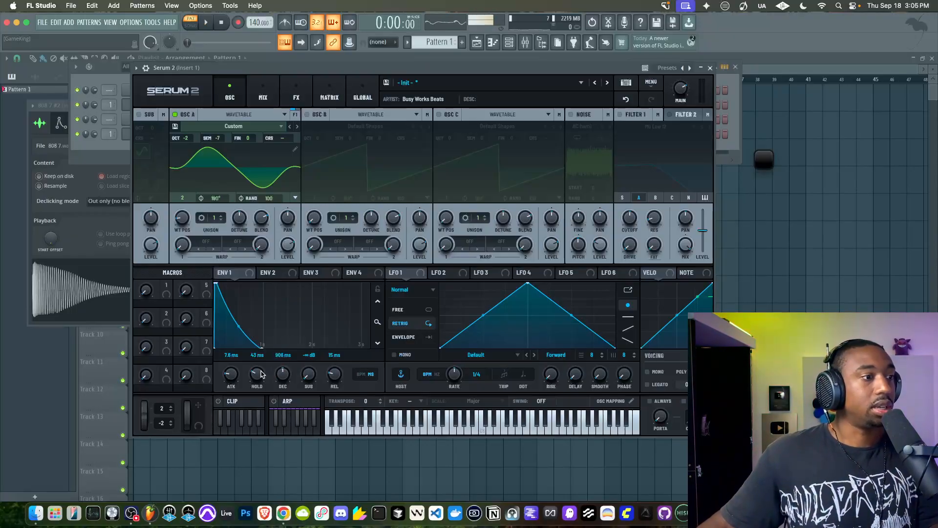
left_click_drag(254, 378, 255, 375)
Play the pattern with Wave Candy enlarged and arranged beside Serum 2 to show the pitch sweep
key("space")
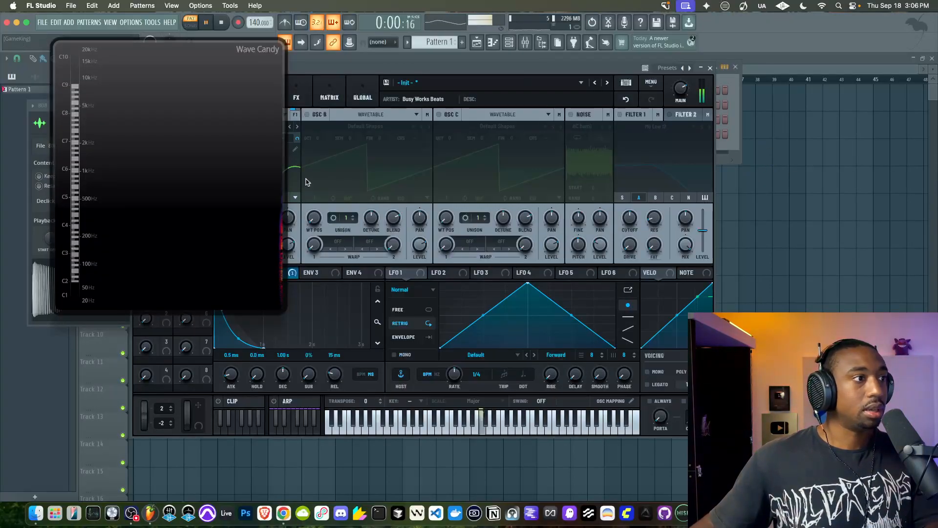
left_click_drag(283, 285, 459, 398)
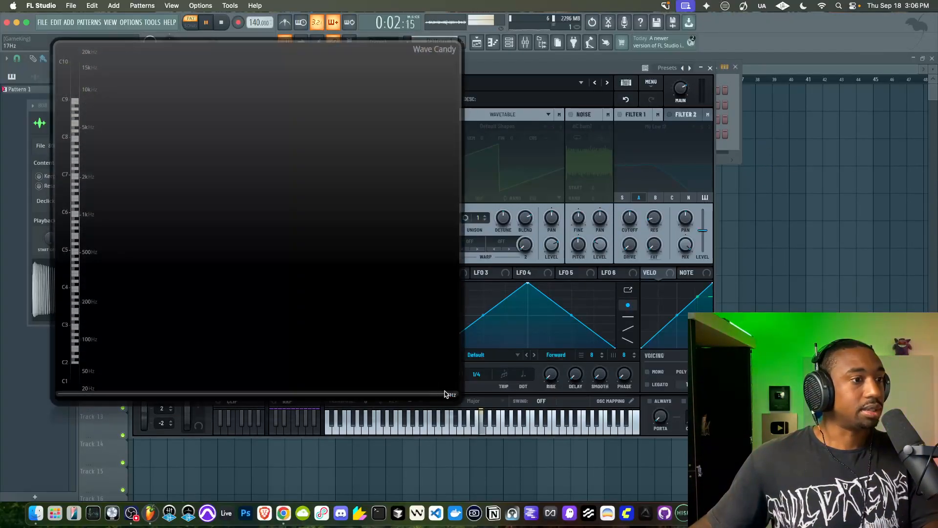
left_click_drag(537, 66, 787, 63)
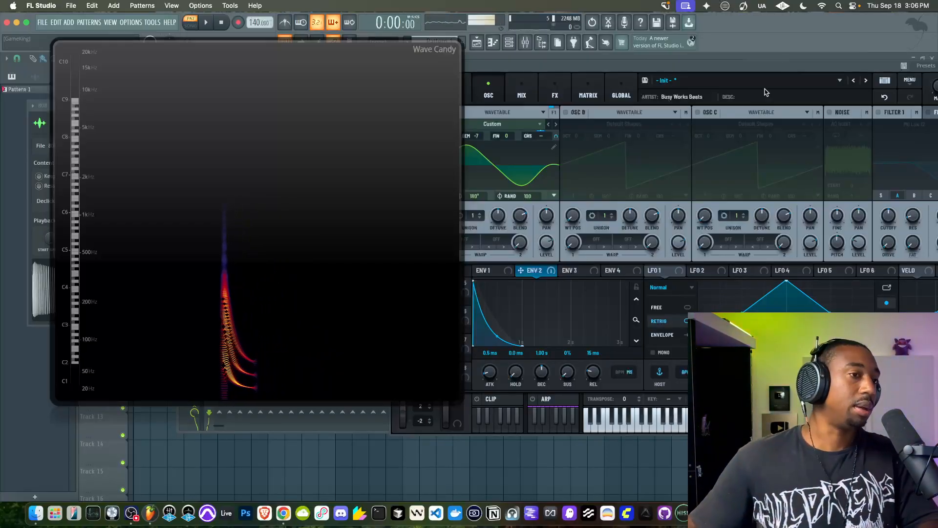
key("space")
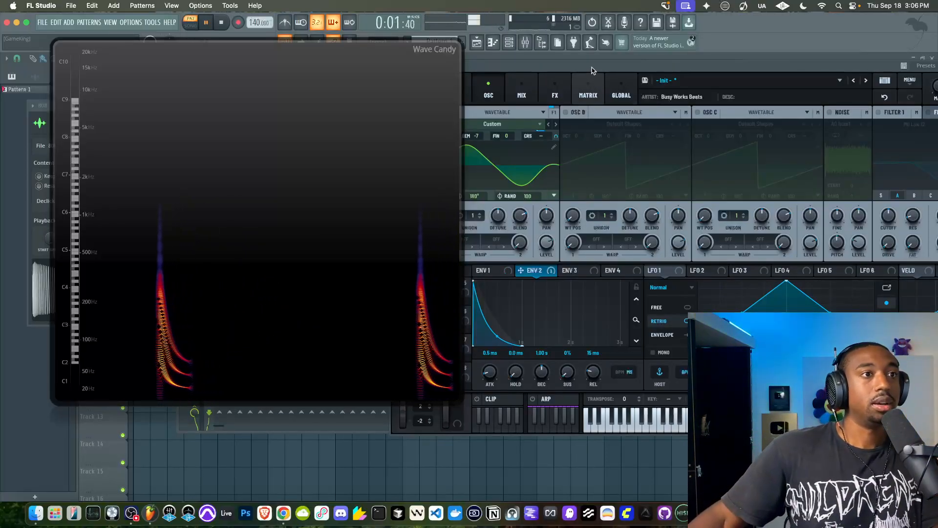
left_click_drag(592, 68, 635, 66)
left_click_drag(330, 170, 278, 160)
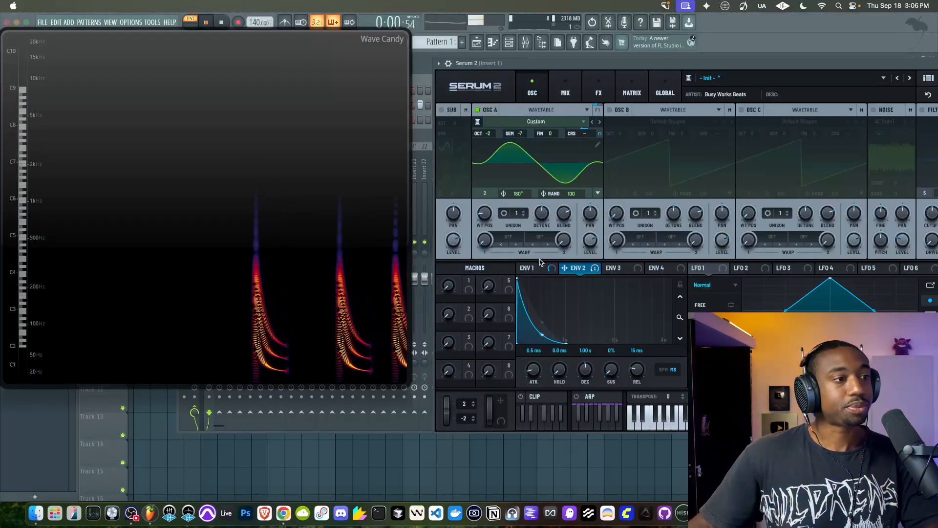
Shorten Env 2's decay to 182 ms while the pattern plays and stop playback
left_click_drag(586, 365, 586, 372)
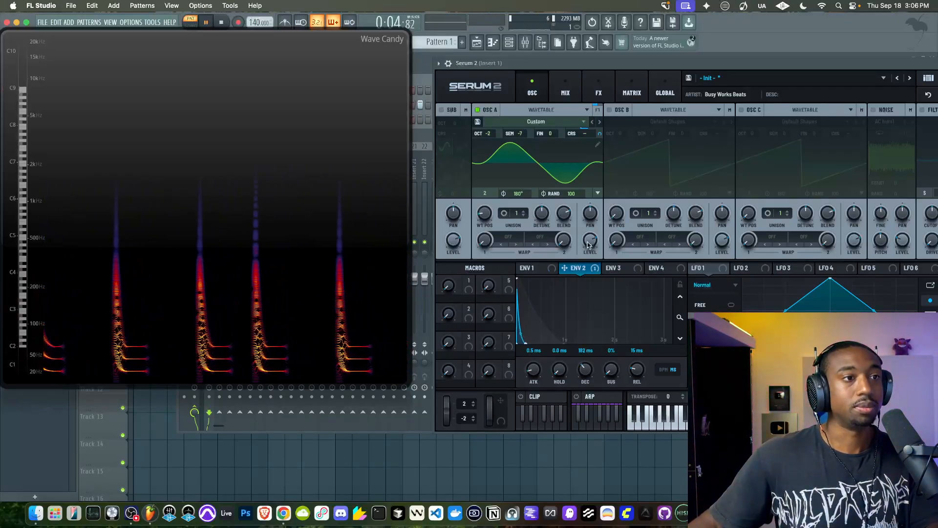
key("space")
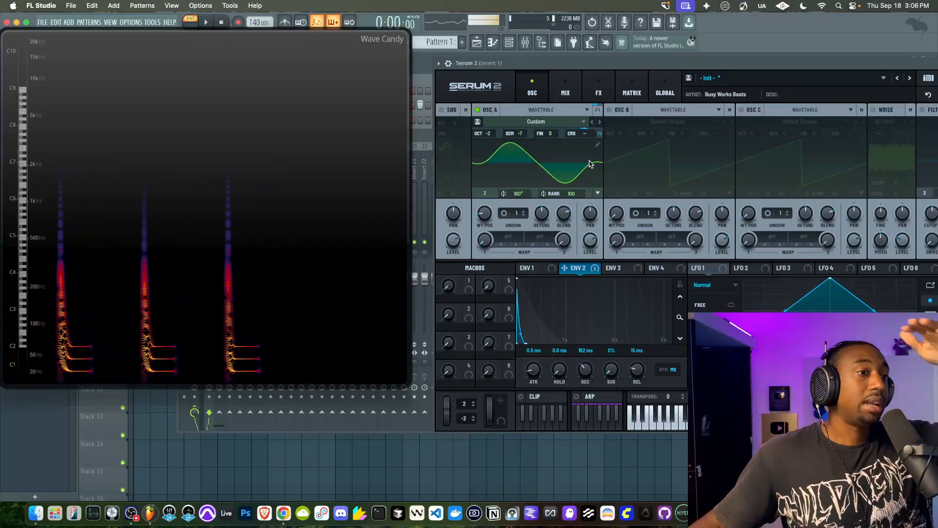
Review Env 2's routing to Osc A's coarse pitch in the modulation matrix, check the oscillator's tuning and audition the pattern
left_click(632, 86)
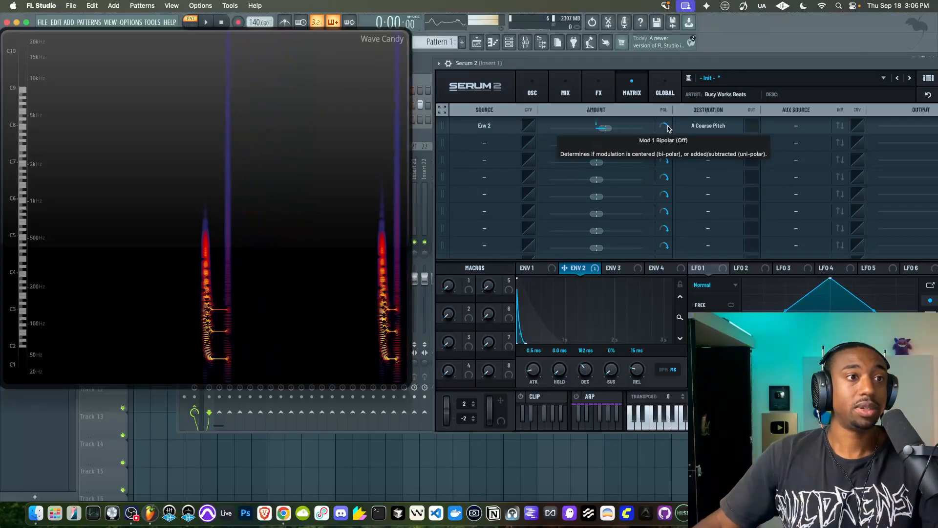
left_click(532, 91)
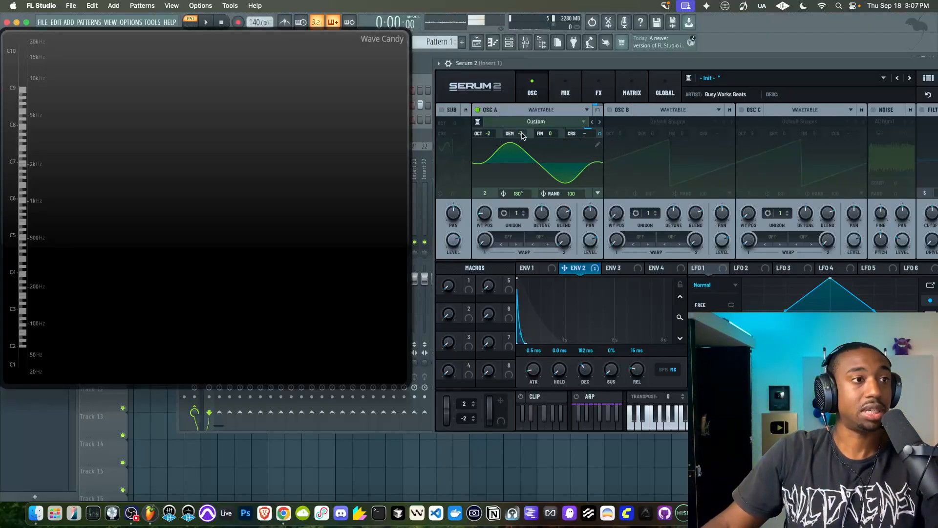
left_click(632, 93)
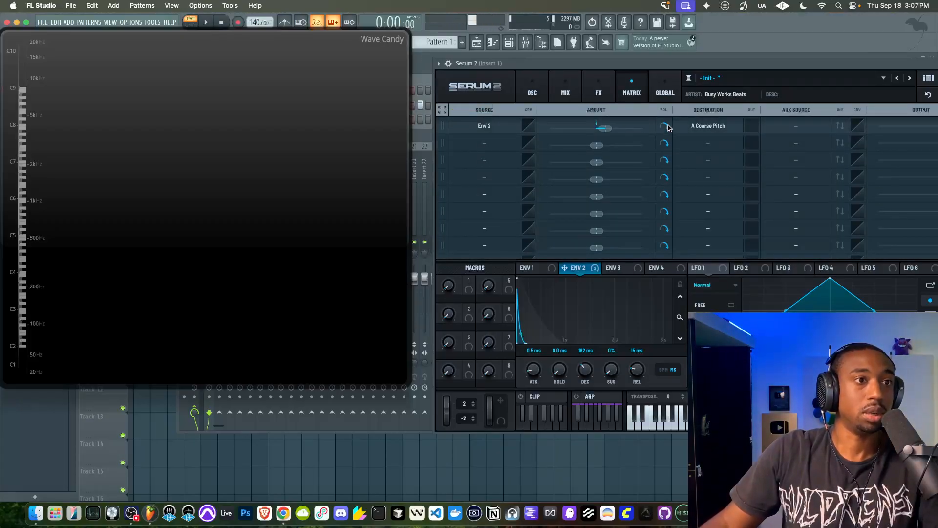
left_click(533, 93)
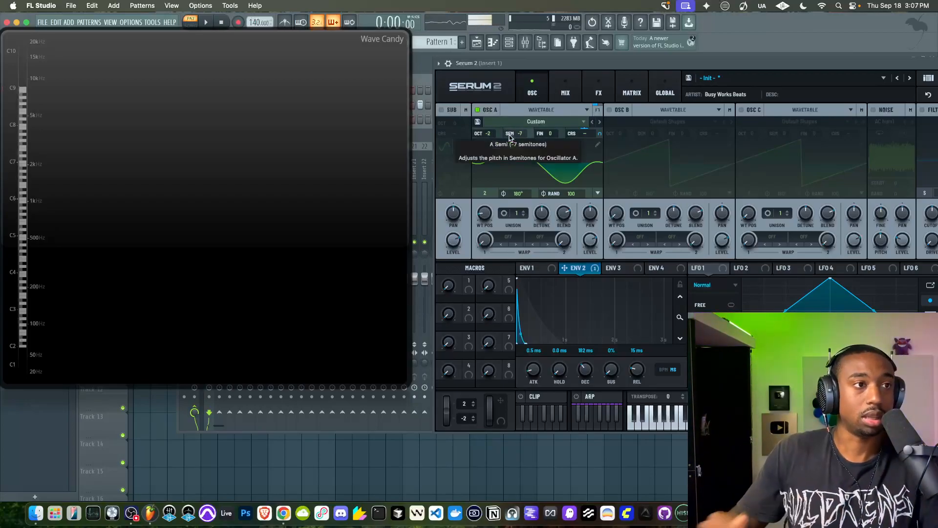
key("space")
Review Serum 2's global settings and Env 2's modulation matrix routing, audition the pattern and return to the oscillator view
key("space")
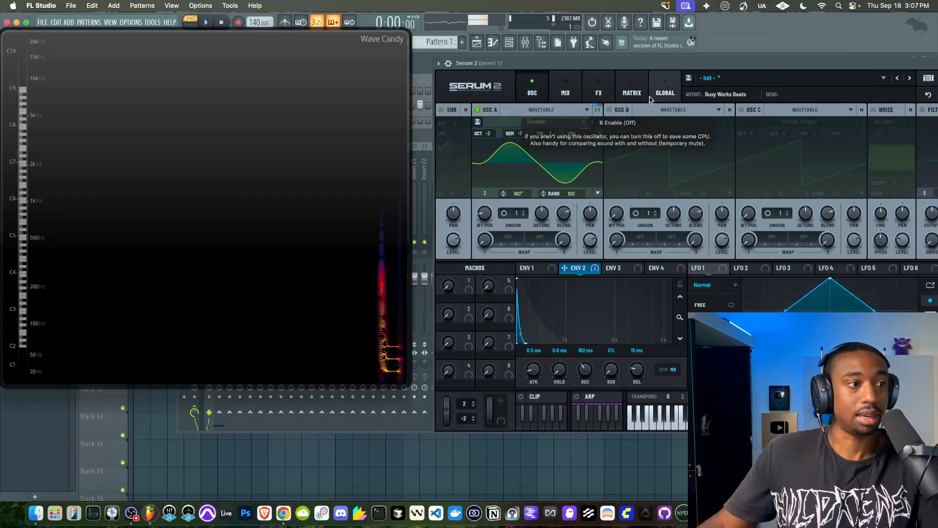
key("space")
left_click(655, 99)
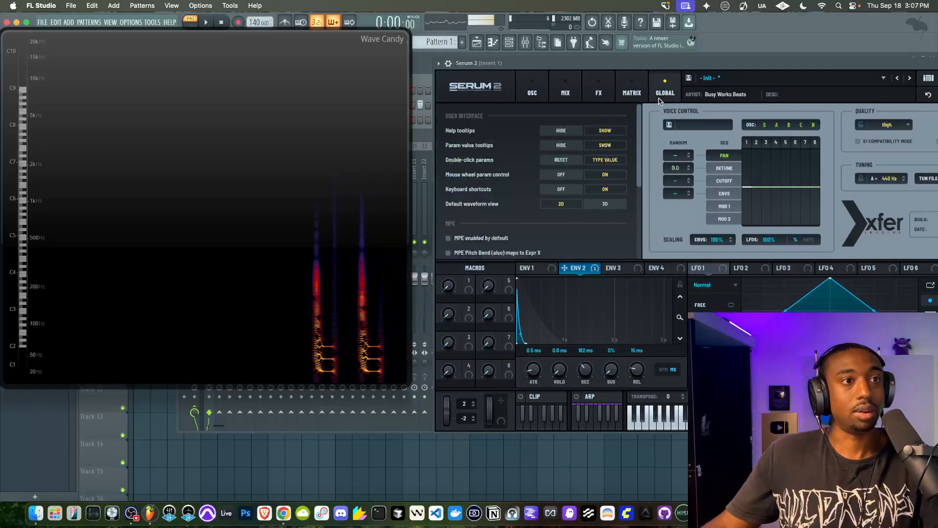
left_click(597, 92)
left_click(622, 93)
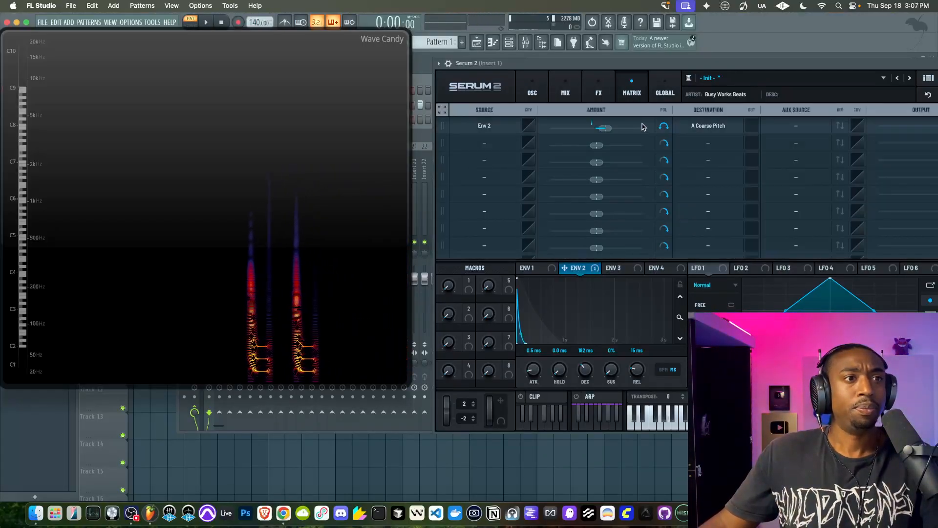
key("space")
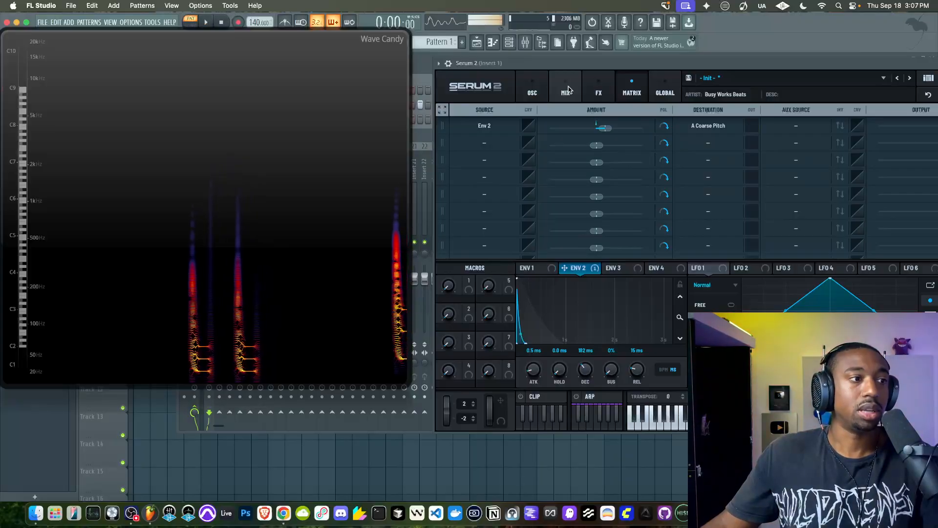
left_click_drag(554, 66, 526, 61)
key("space")
key("space")
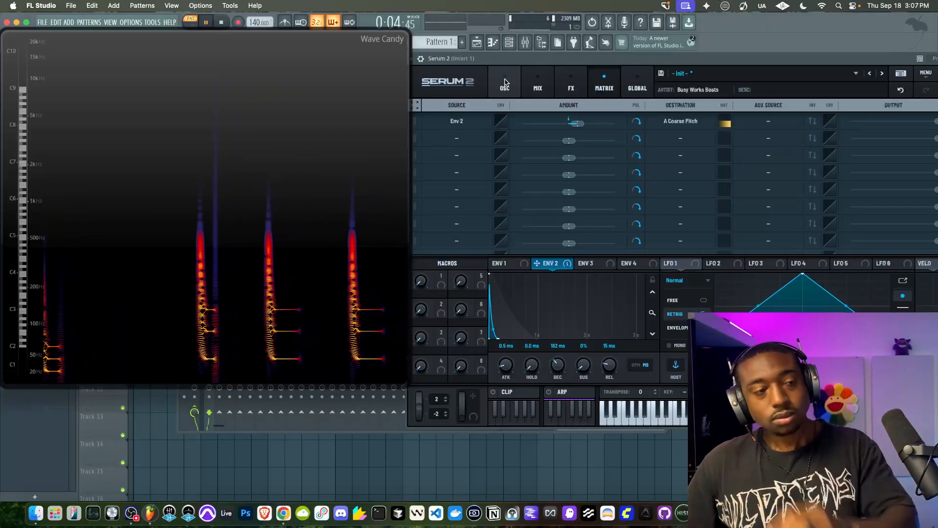
left_click(506, 83)
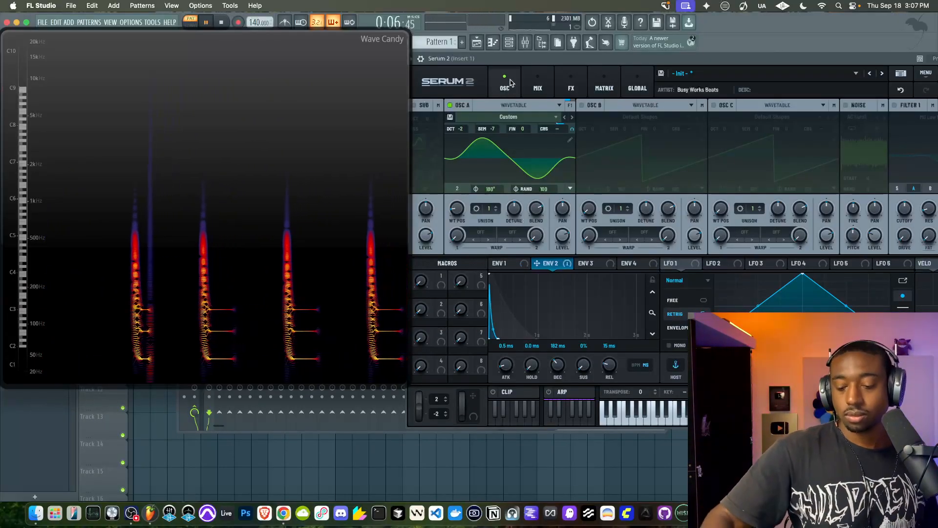
key("space")
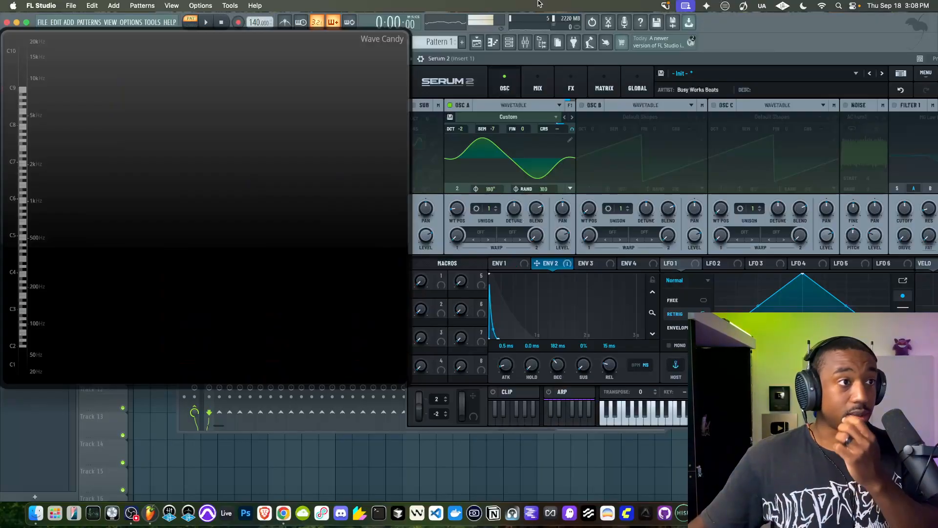
Lower the second and third harmonics in Osc A's wavetable editor while the pattern plays, and close the editor
key("space")
mouse_move(524, 58)
left_mouse_down()
mouse_move(482, 64)
mouse_move(516, 63)
left_mouse_up()
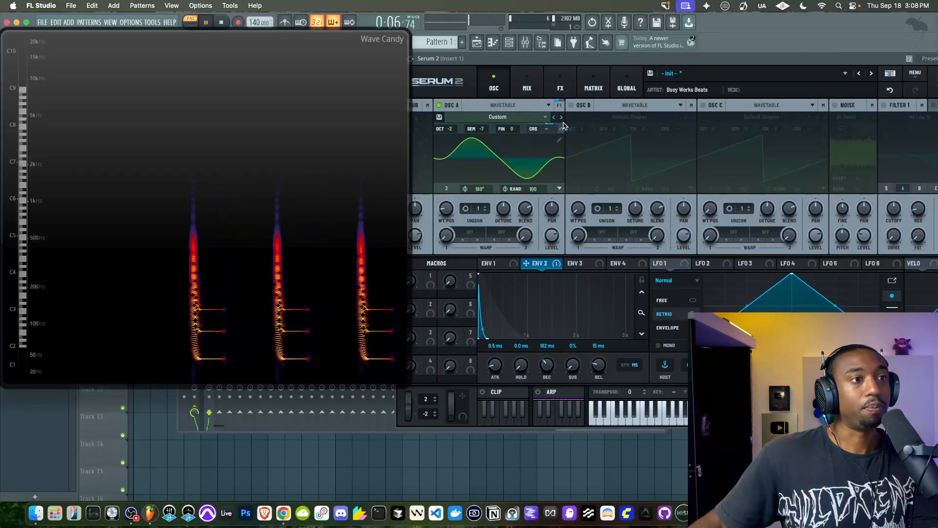
left_click(559, 141)
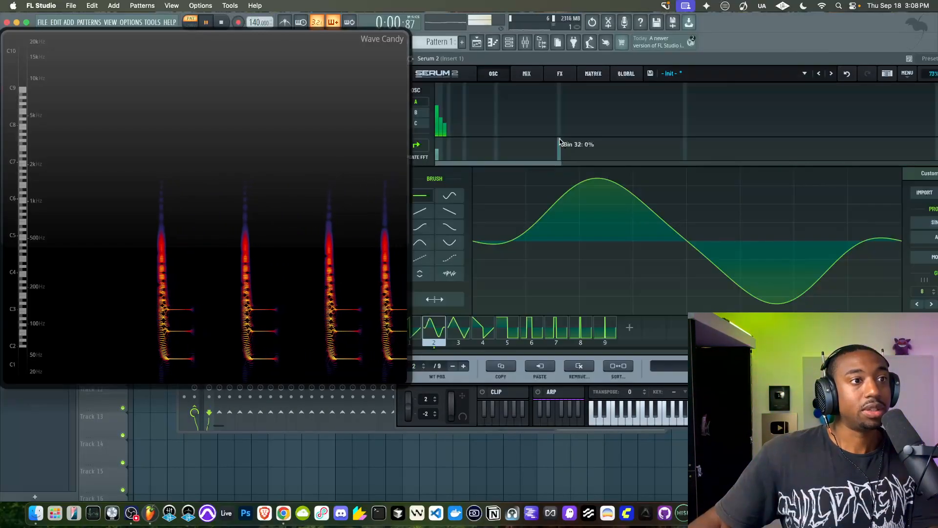
left_click_drag(447, 122, 438, 128)
left_click(441, 126)
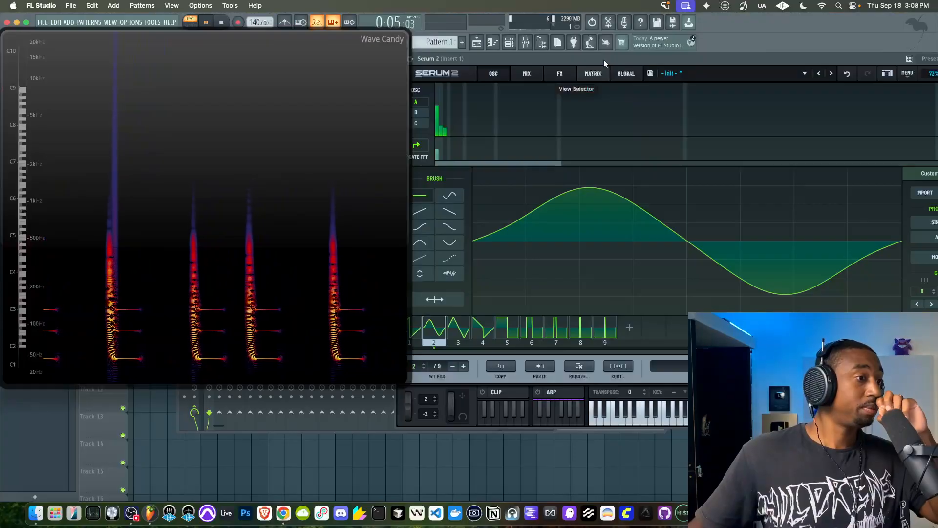
left_click_drag(603, 59, 565, 60)
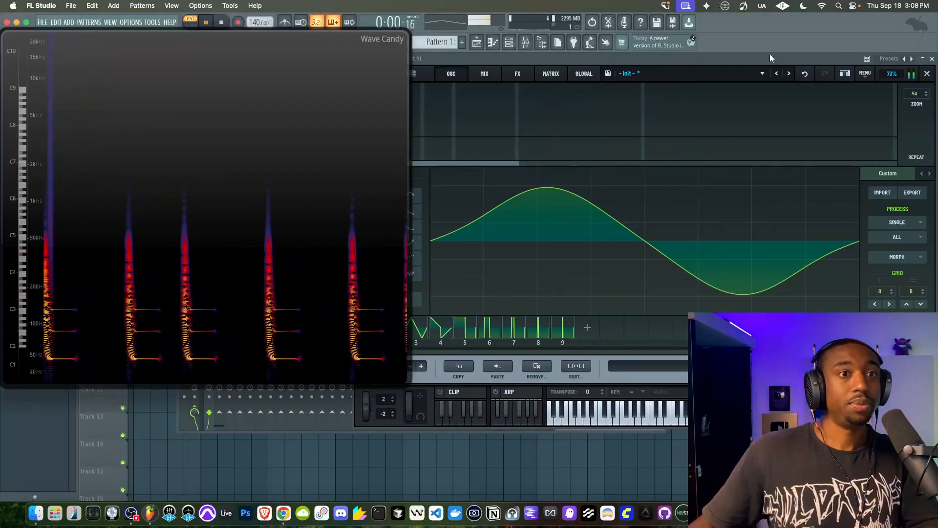
left_click(925, 73)
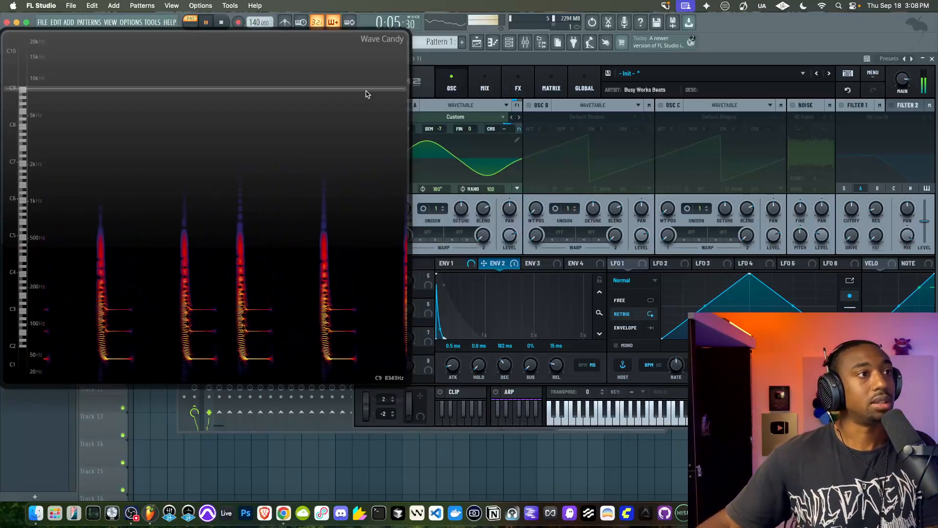
Shrink the Wave Candy display, stop playback and place Serum 2 beside it
left_click_drag(404, 384, 201, 286)
key("space")
left_click_drag(480, 57, 367, 76)
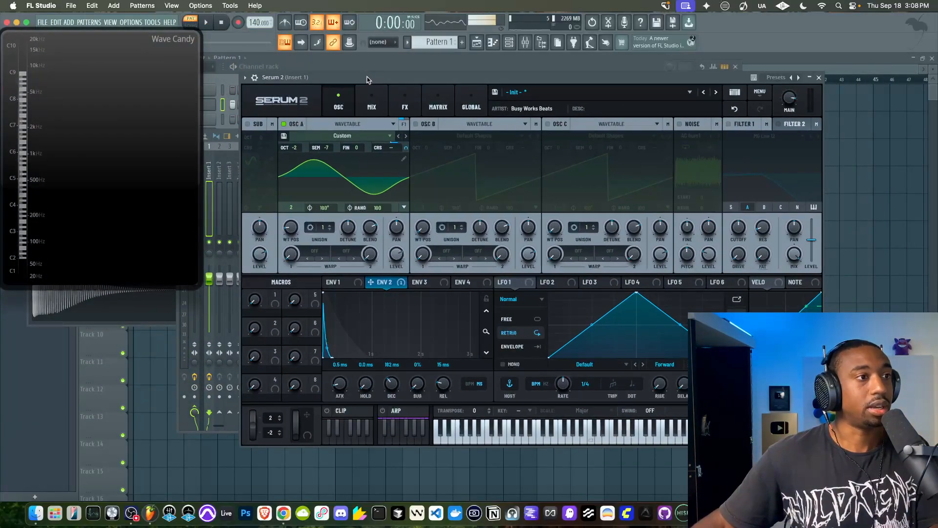
Lengthen Env 1's decay to 1.77 s while auditioning the pattern
left_click(345, 284)
key("space")
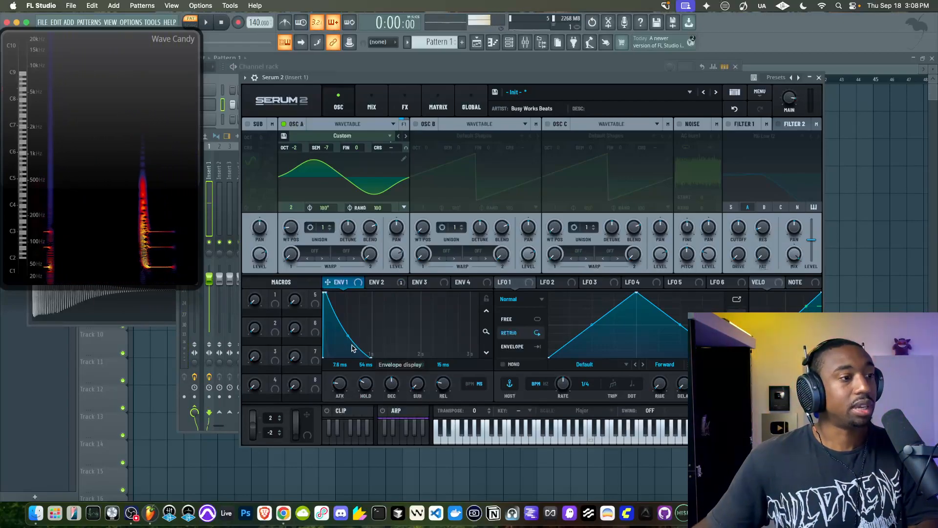
left_click_drag(371, 358, 413, 357)
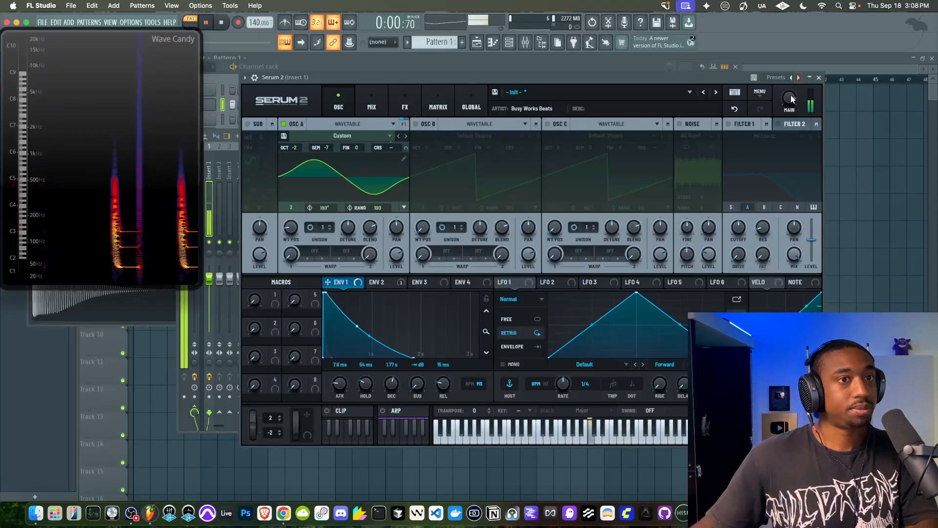
Close Serum 2, shift the channel rack clear of Wave Candy and reopen Serum 2 below the rack
left_click(819, 79)
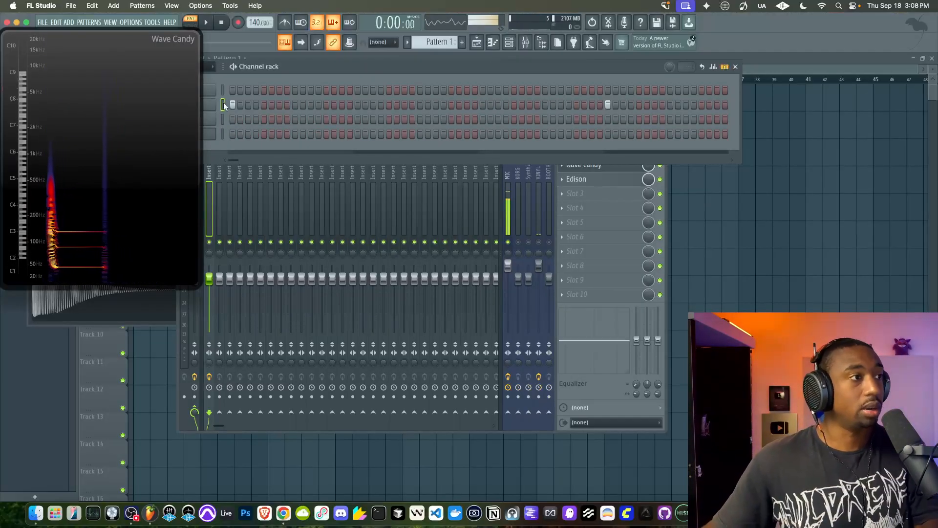
left_click_drag(290, 65, 336, 65)
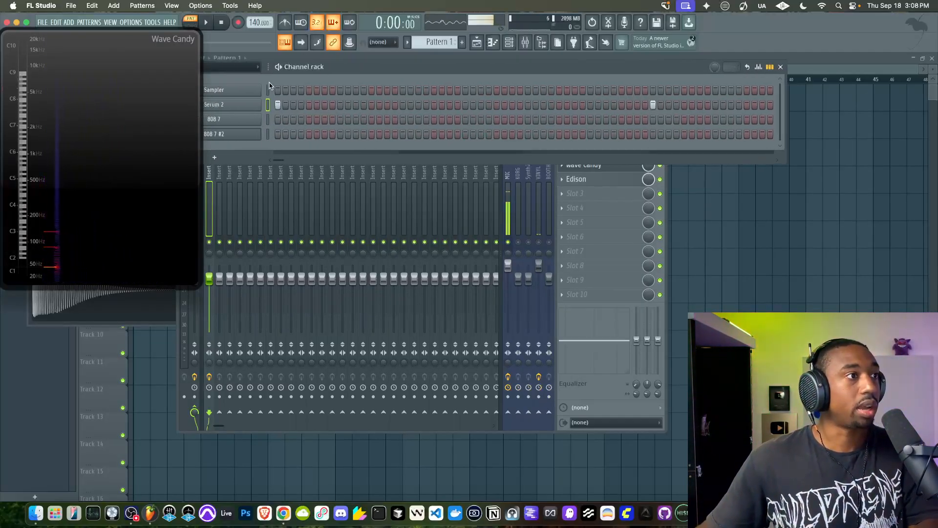
left_click(240, 103)
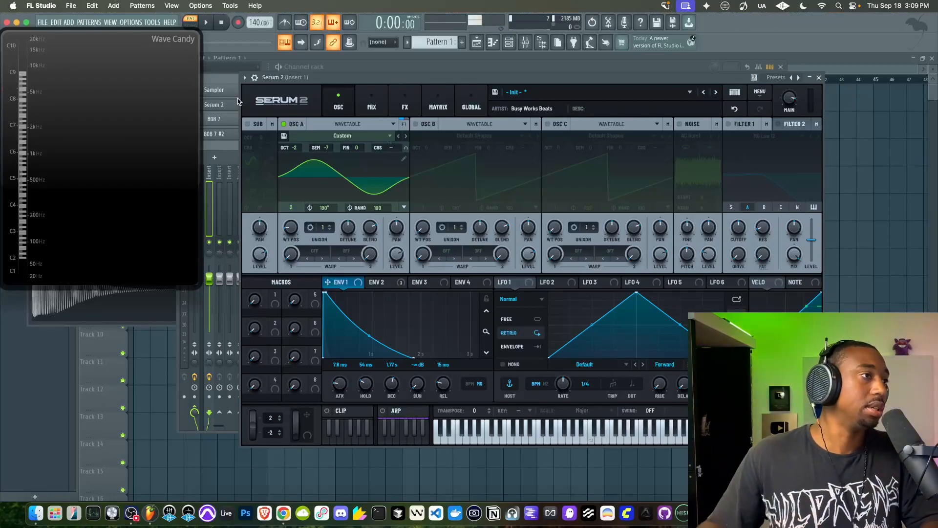
left_click_drag(320, 78, 286, 94)
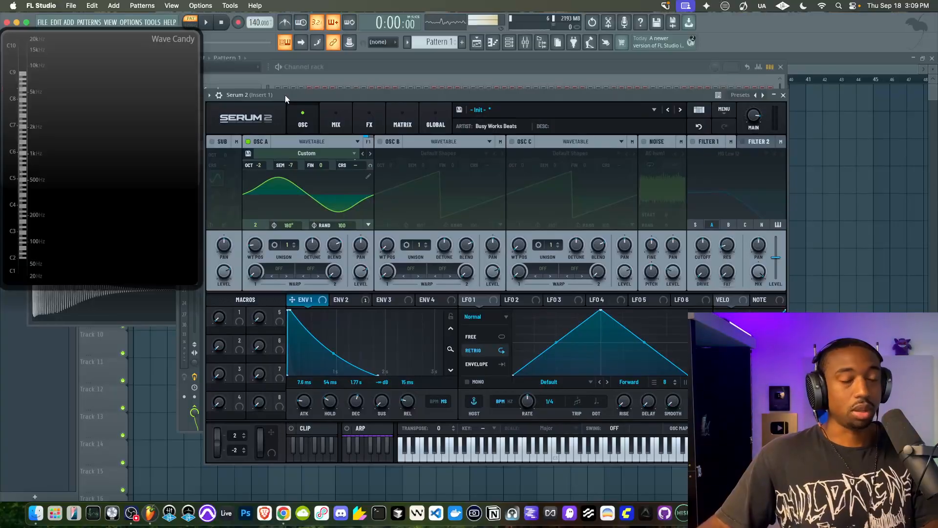
Add a fourth harmonic of about 9% to Osc A's wavetable while auditioning the pattern, and close the editor
key("space")
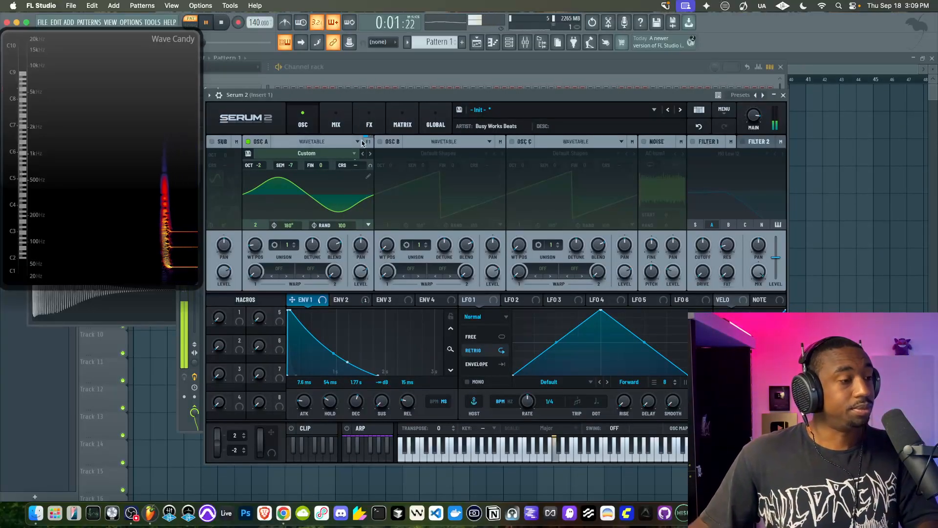
key("space")
left_click(368, 176)
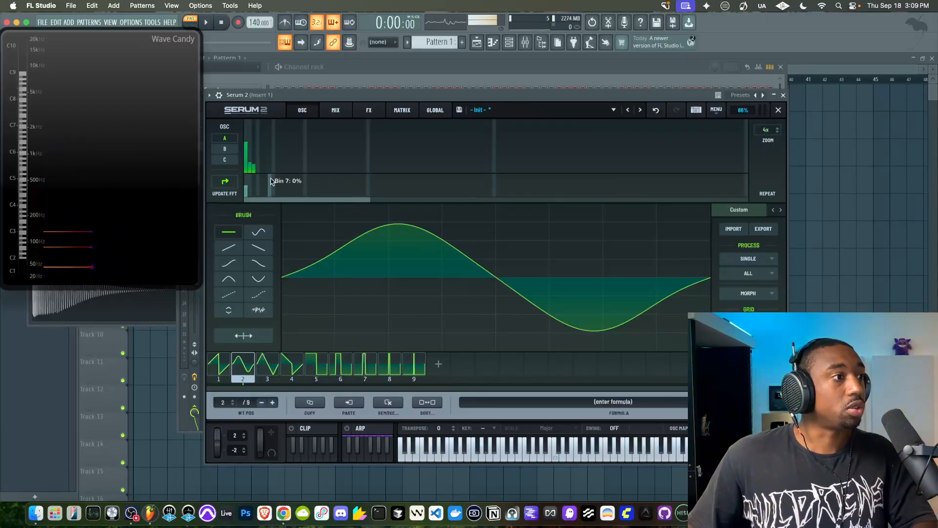
key("space")
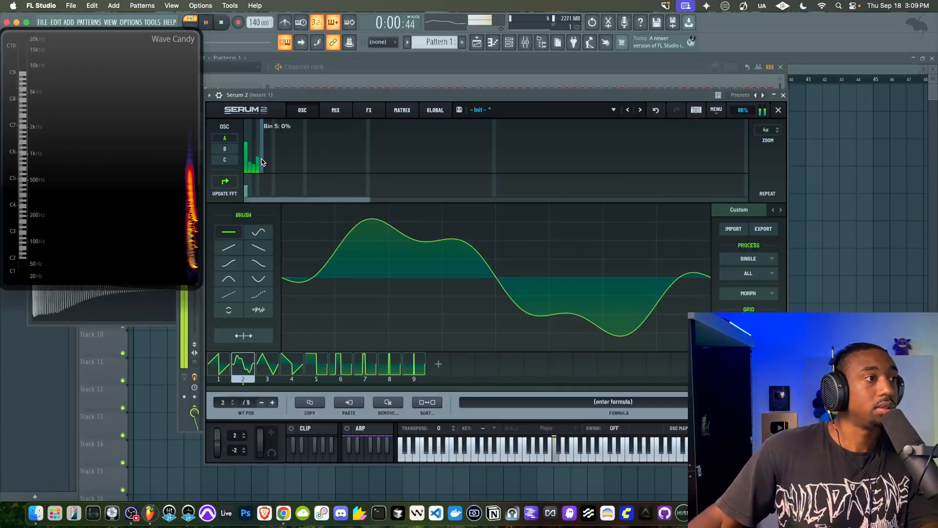
left_click(258, 168)
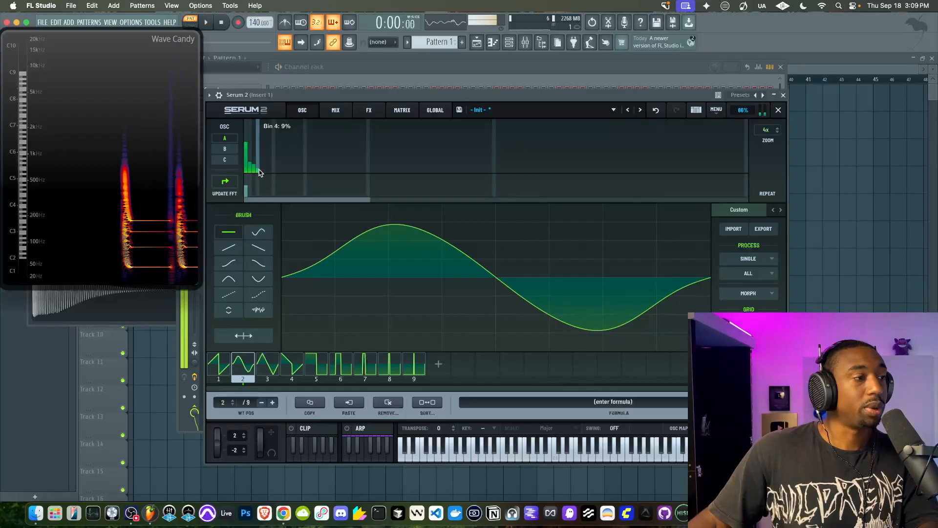
key("space")
left_click(762, 111)
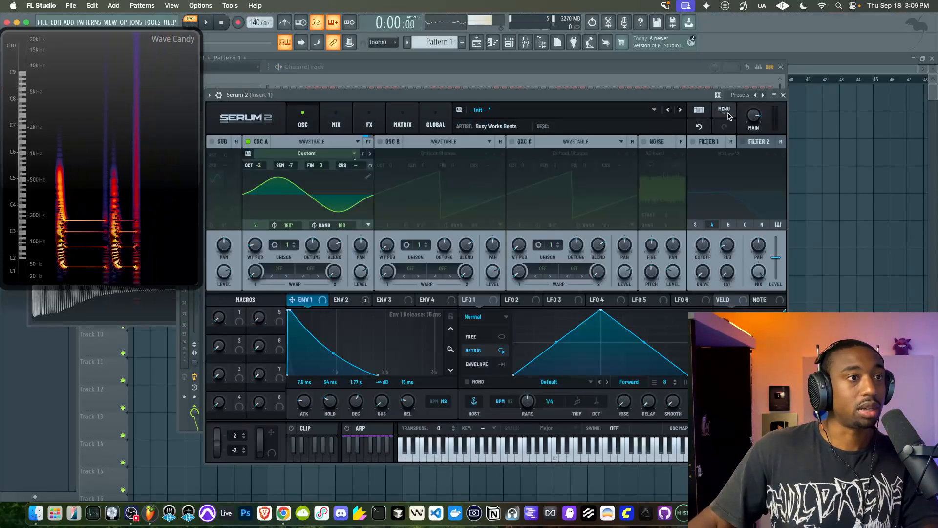
Set Osc A's first warp mode to FM (B) and enable Osc B
left_click(279, 268)
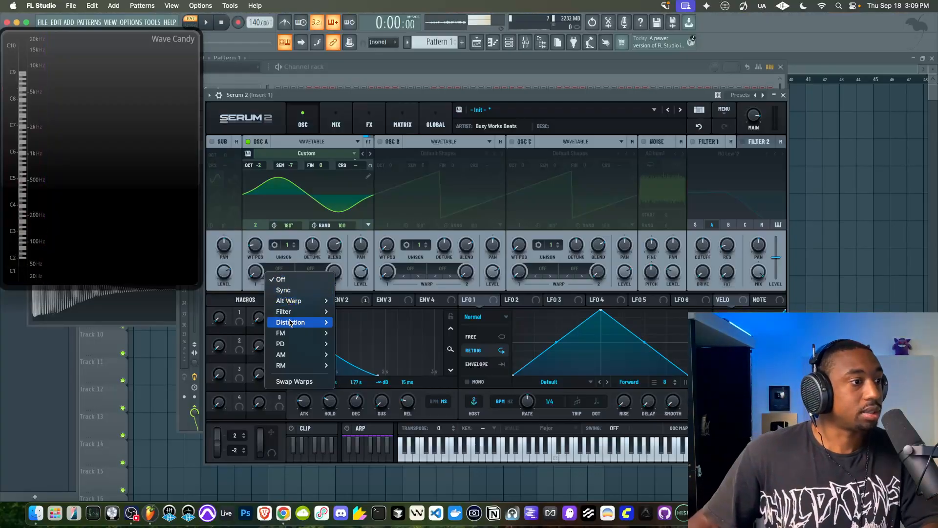
mouse_move(289, 334)
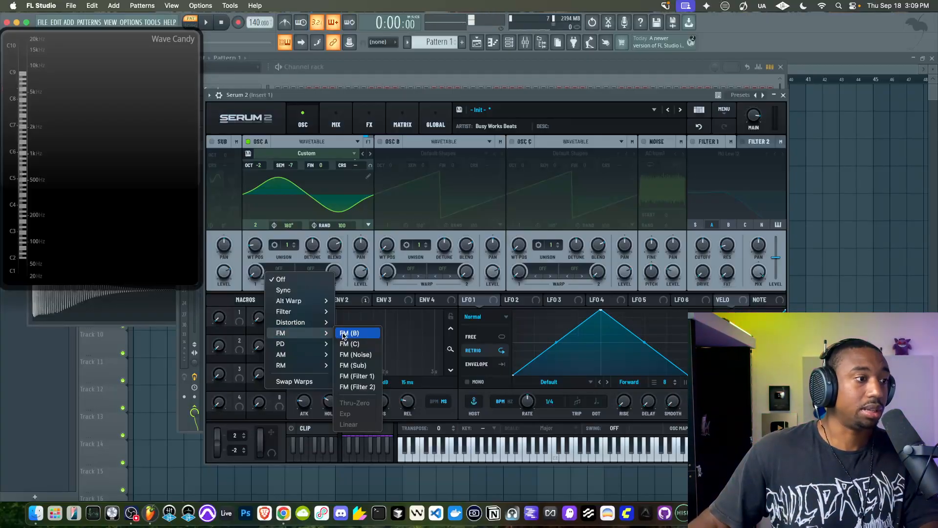
left_click(344, 334)
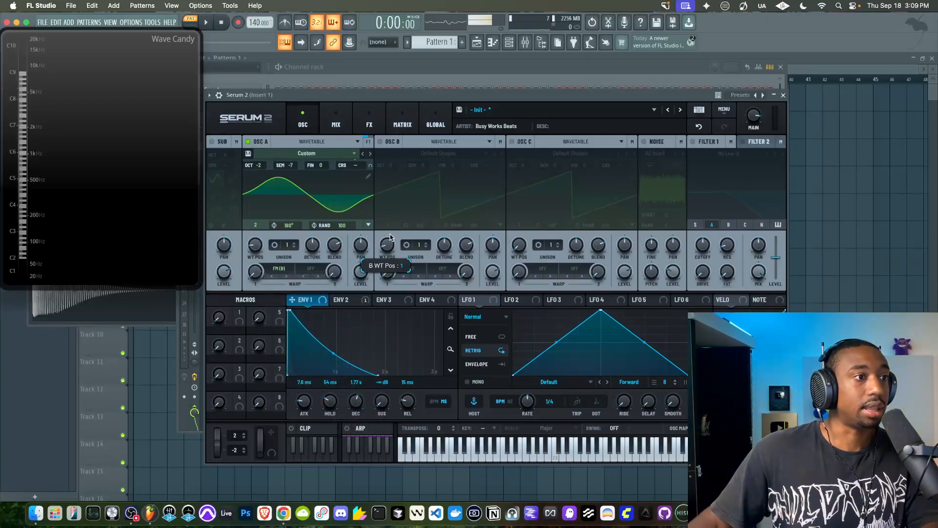
left_click(380, 141)
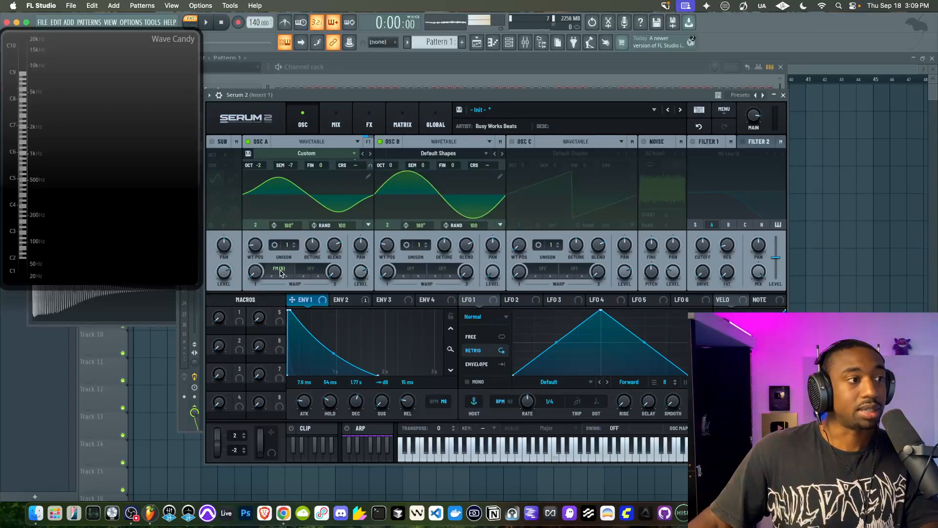
Raise Osc A's FM warp amount slightly and turn up Serum 2's main volume while the pattern plays, and stop playback
key("space")
left_click_drag(254, 277, 253, 263)
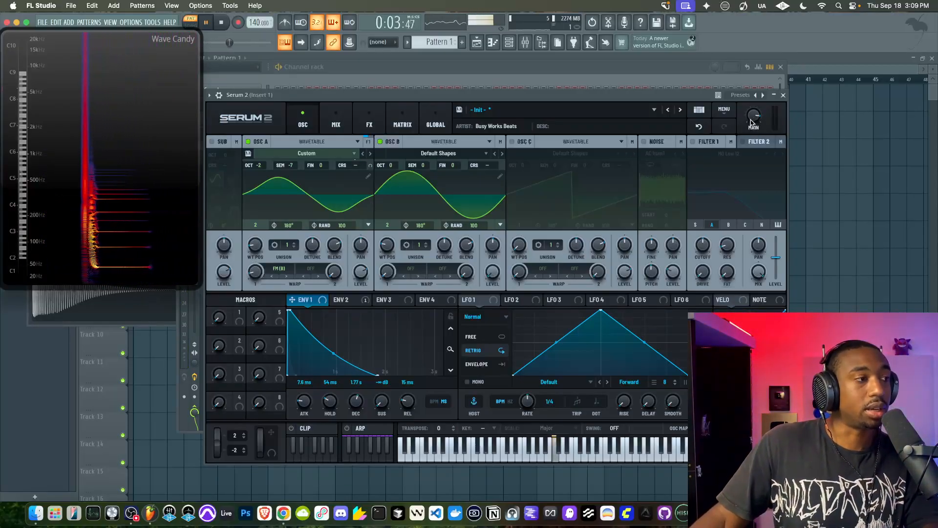
mouse_move(752, 119)
scroll(752, 118, "up", 1)
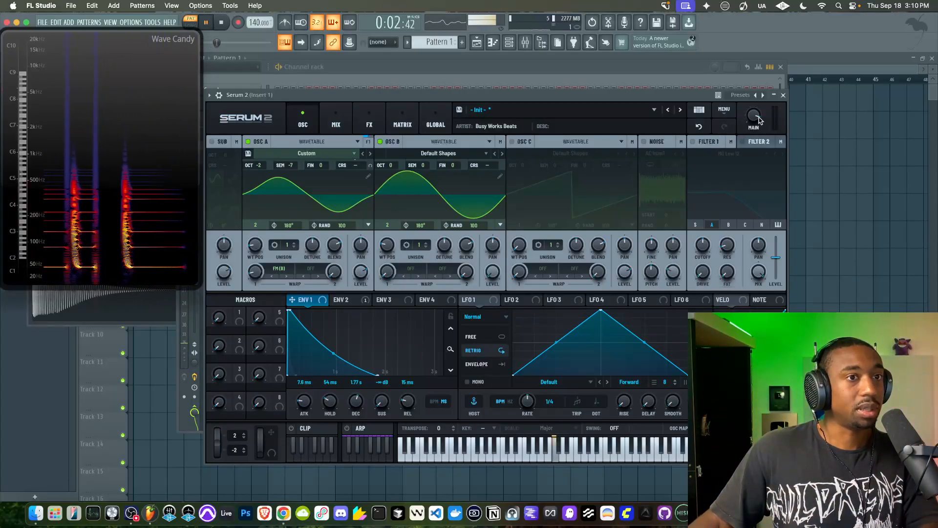
key("space")
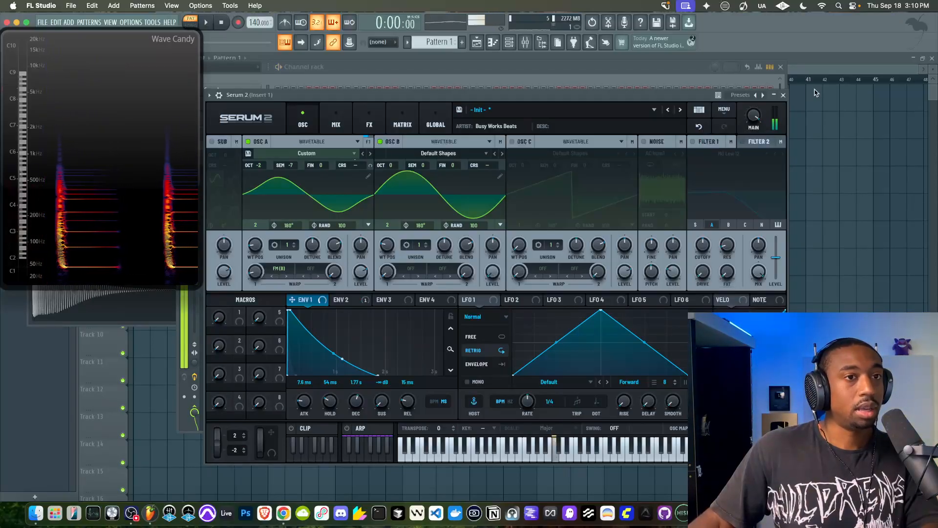
Close Serum 2, open Edison on Insert 1 and start a new empty project in it
left_click(784, 94)
left_click(593, 180)
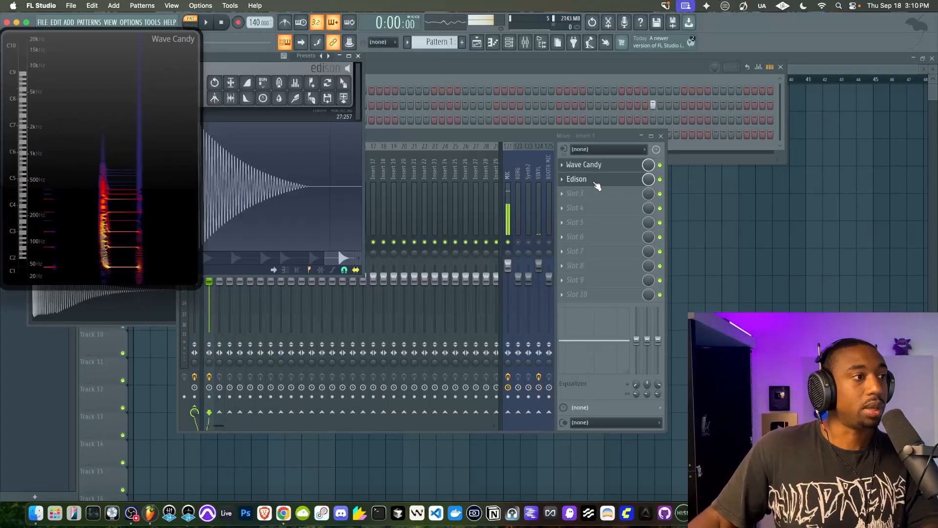
left_click_drag(234, 56, 452, 87)
left_click(271, 129)
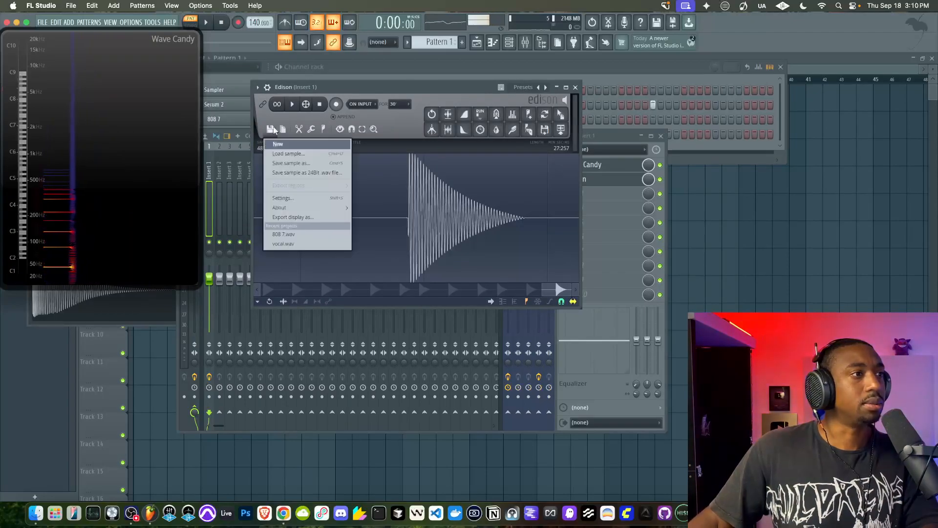
left_click(275, 144)
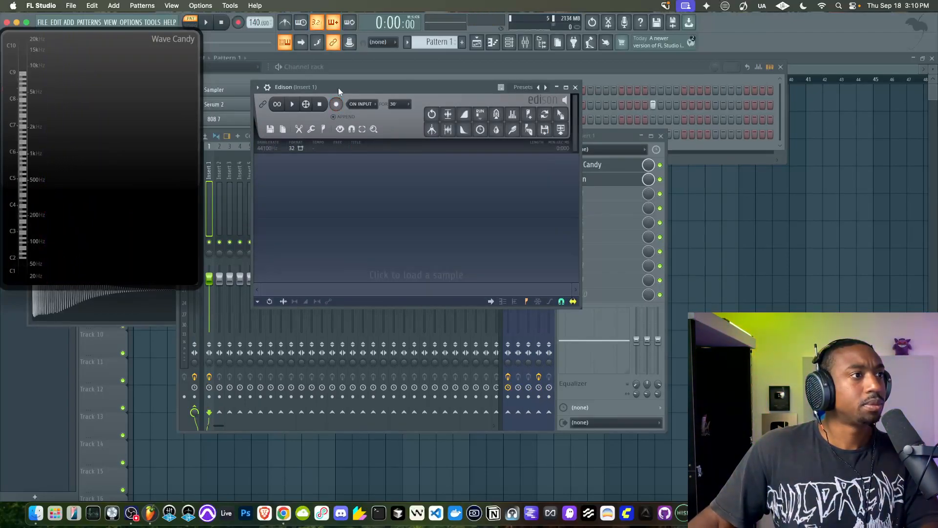
Record the playing pattern into Edison on input and stop both recording and playback
left_click(206, 22)
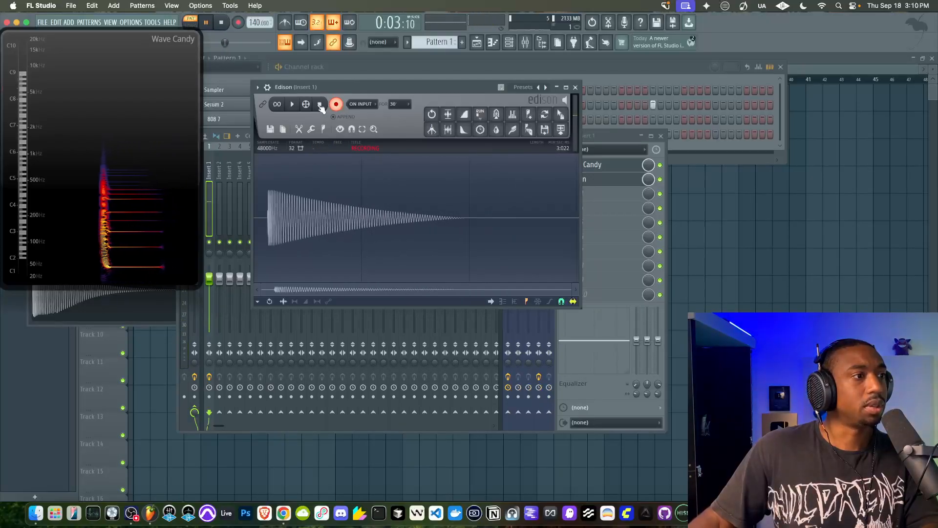
left_click(320, 104)
left_click(224, 23)
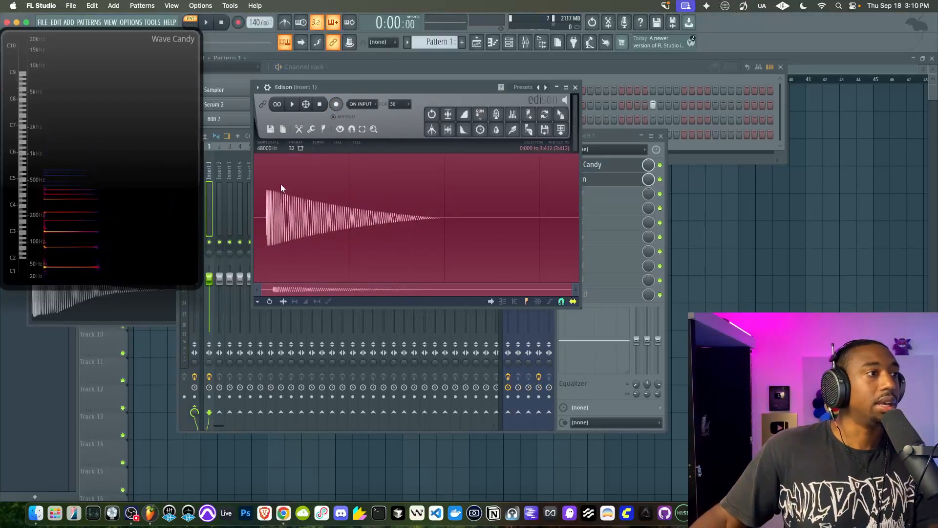
Trim the silence before the 808's attack in the Edison recording and normalize it for playback
left_click(262, 187)
scroll(269, 204, "up", 3)
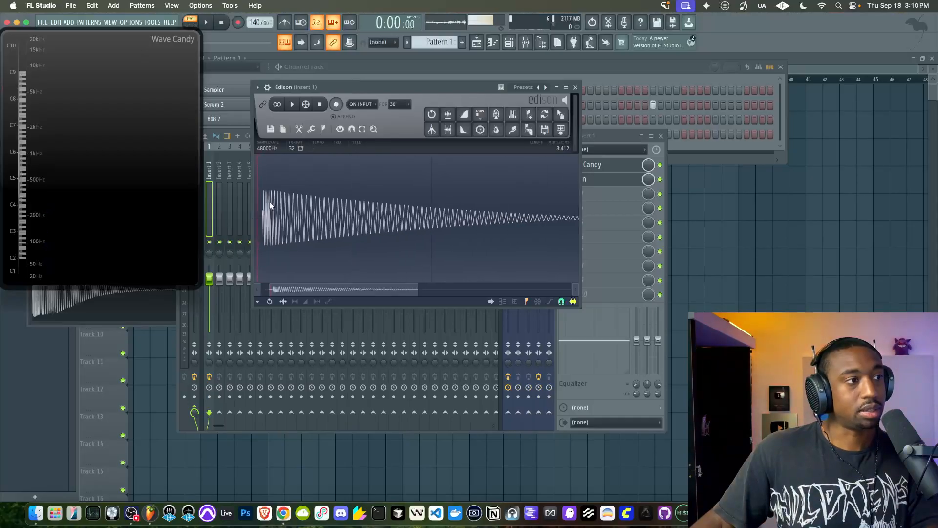
scroll(282, 195, "down", 3)
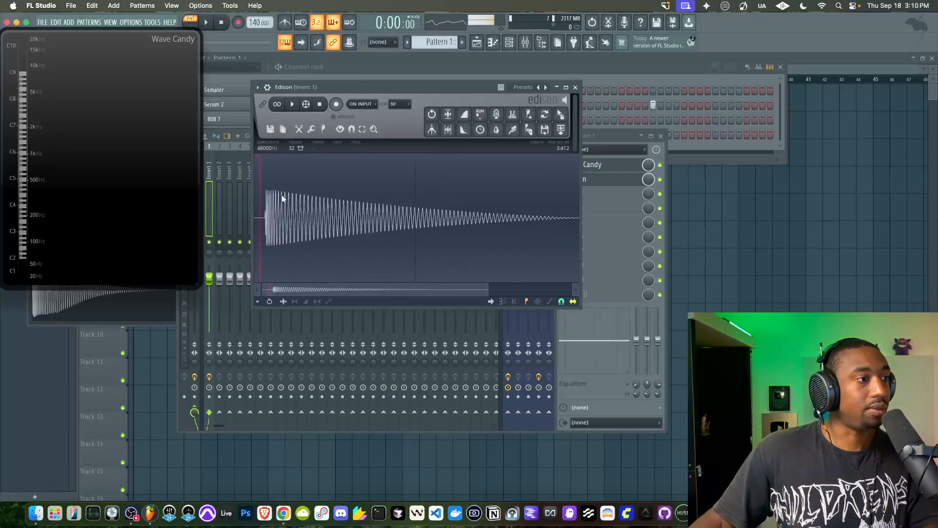
key("Delete")
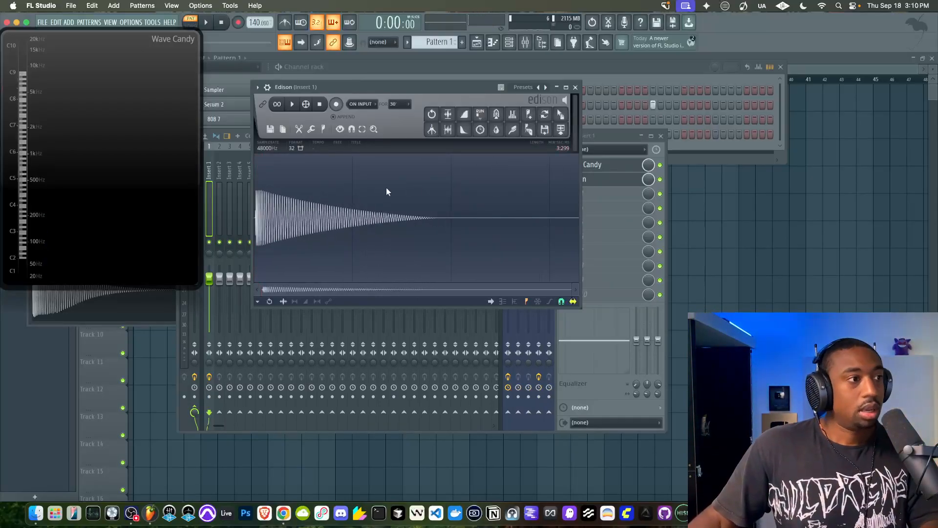
left_click(454, 118)
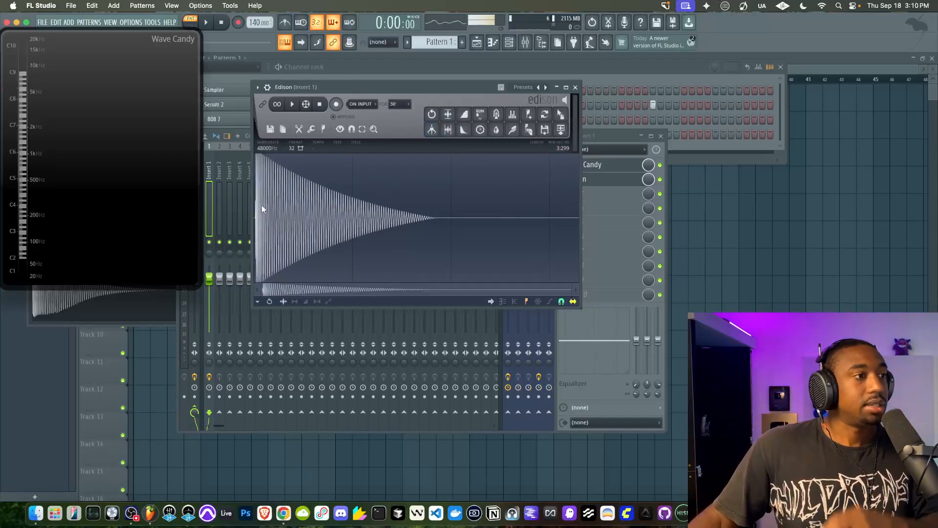
left_click(292, 105)
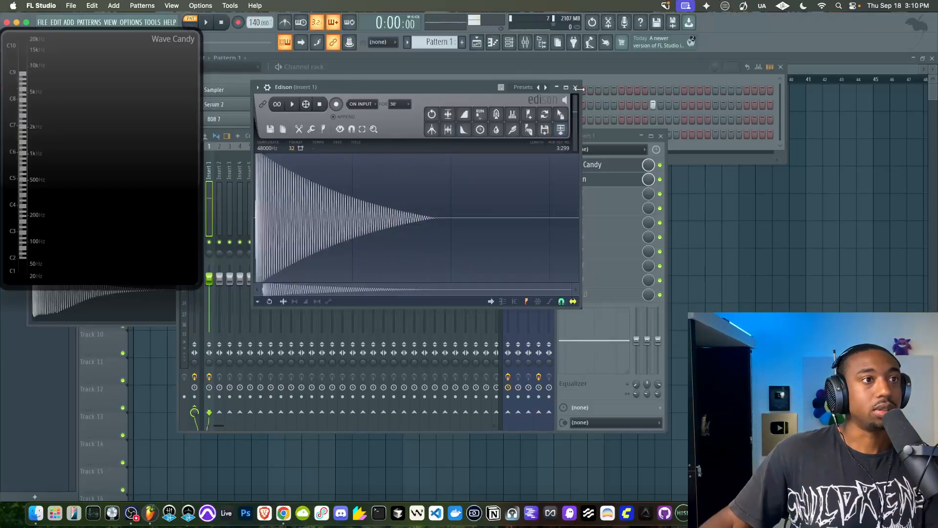
Close Edison and the mixer, and reopen Serum 2 from the channel rack
left_click(576, 87)
left_click(660, 137)
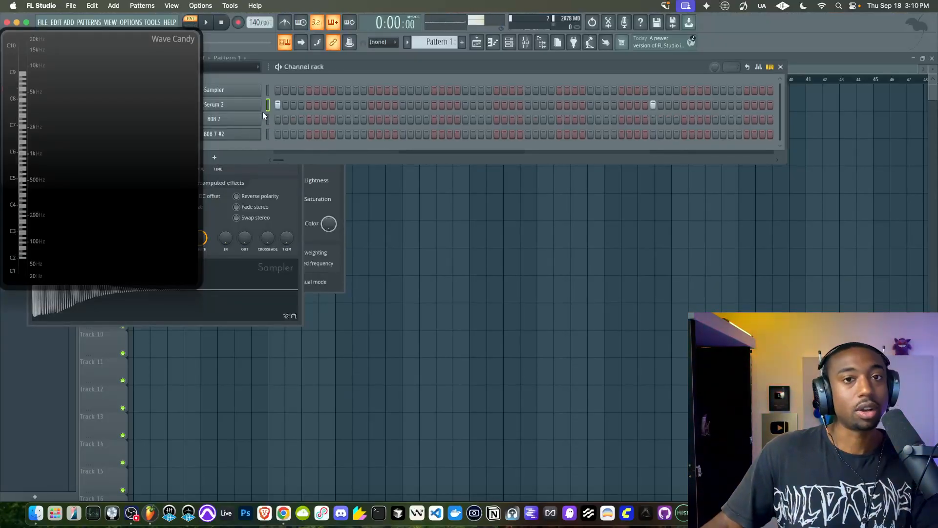
left_click(252, 110)
left_click(252, 109)
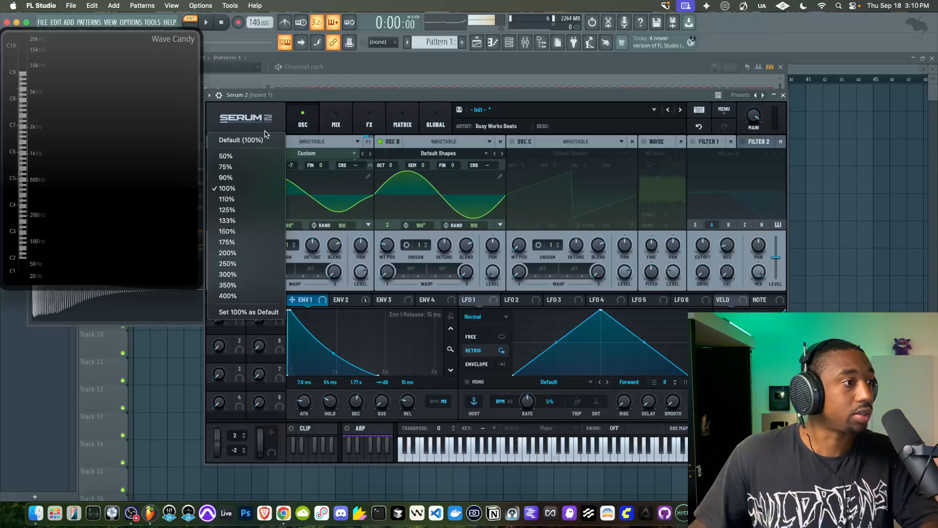
left_click(289, 94)
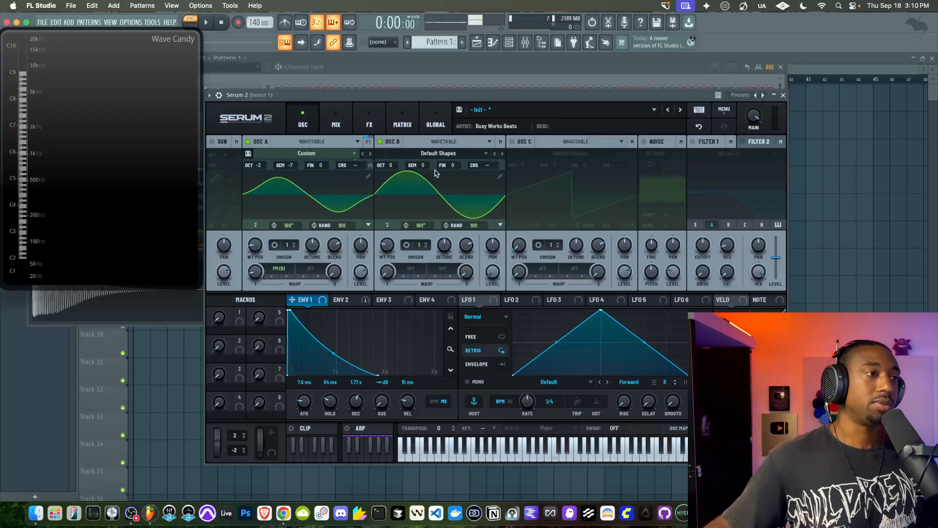
key("Escape")
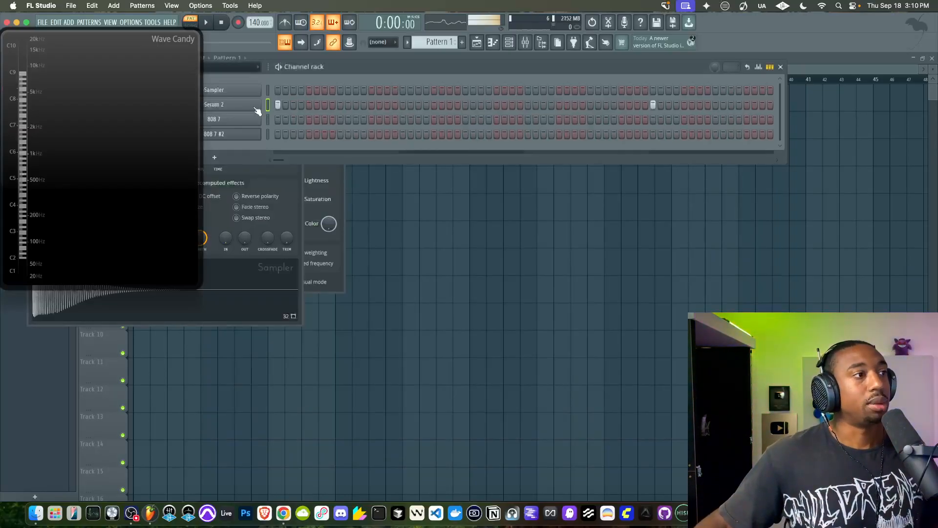
left_click(257, 112)
left_click(371, 105)
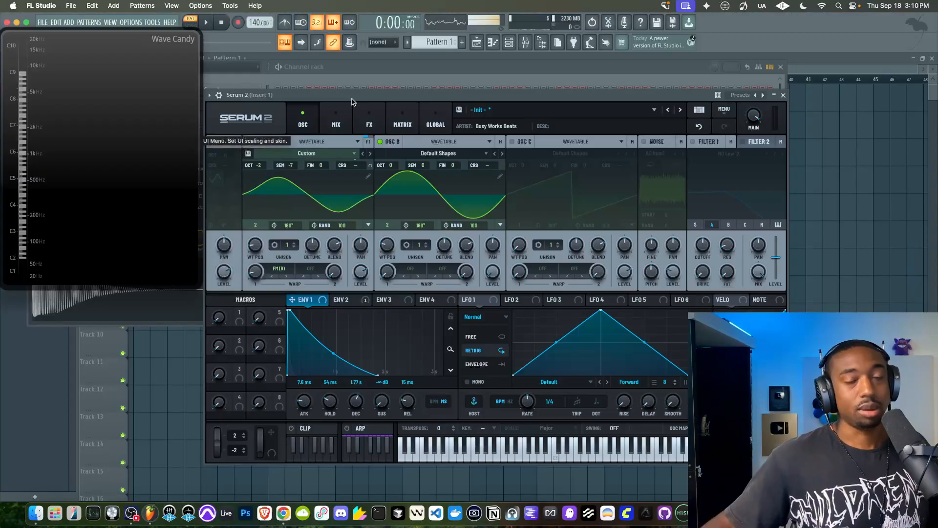
key("Escape")
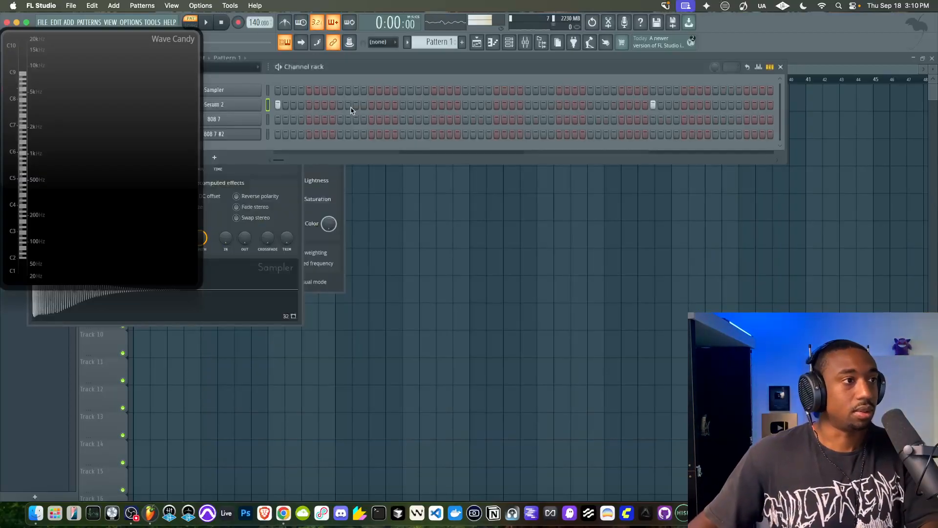
left_click(252, 111)
left_click(322, 100)
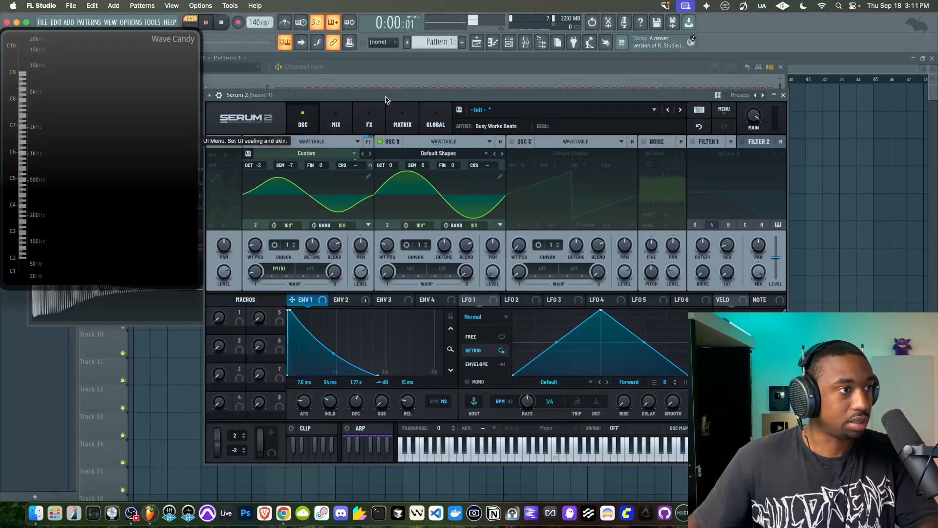
Play the pattern to check the Serum 2 808's harmonics in Wave Candy
key("space")
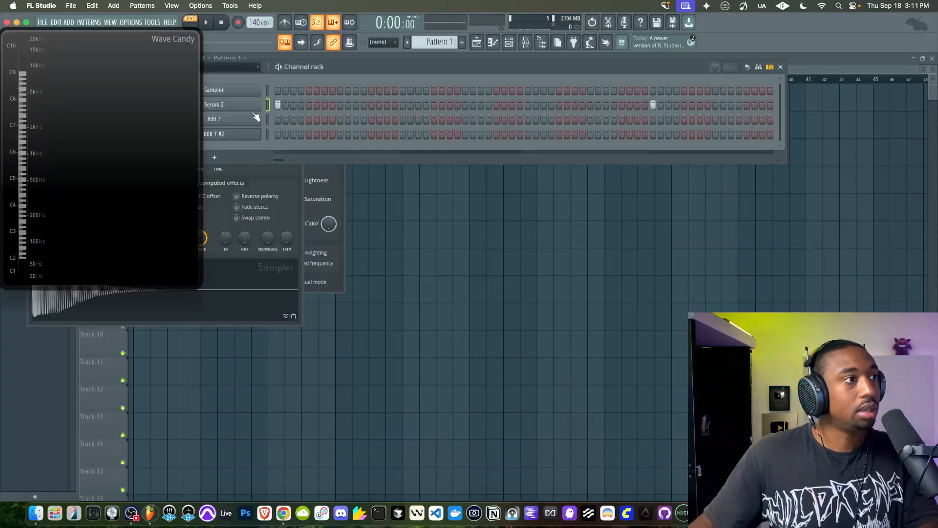
left_click(249, 113)
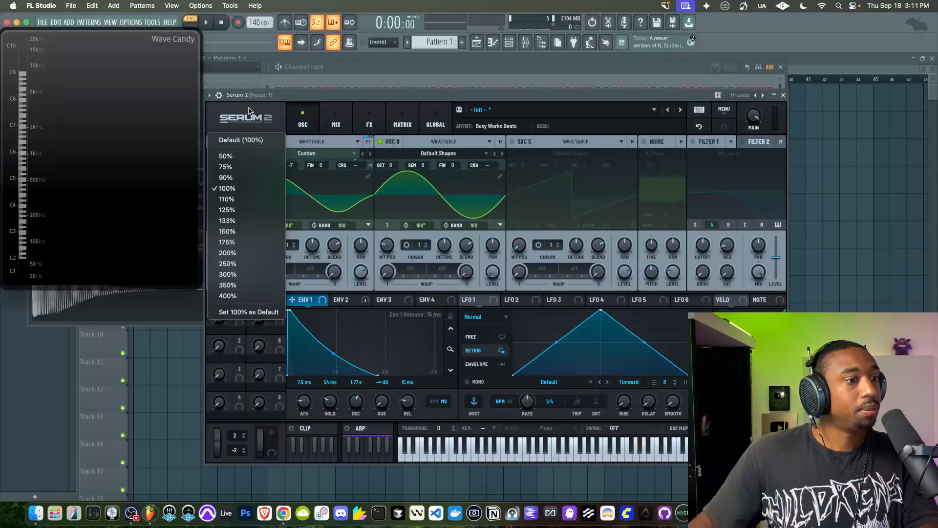
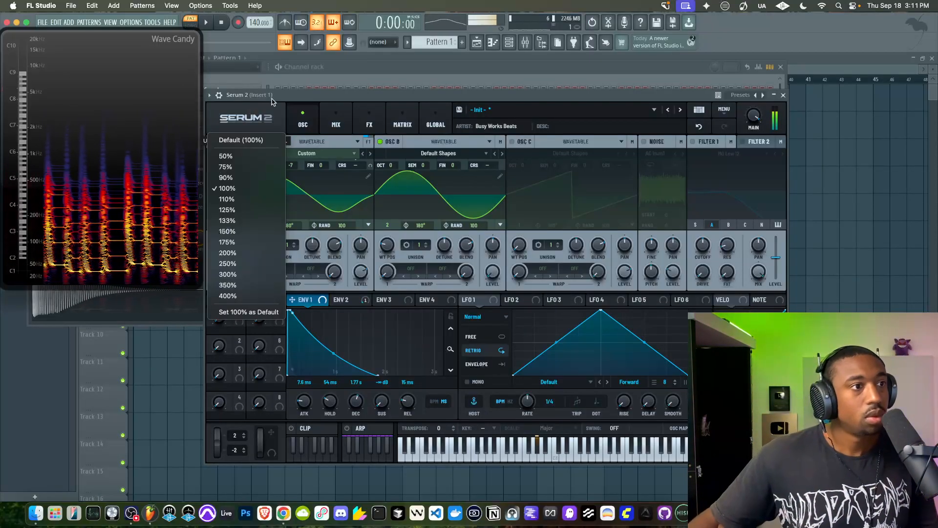
left_click(389, 100)
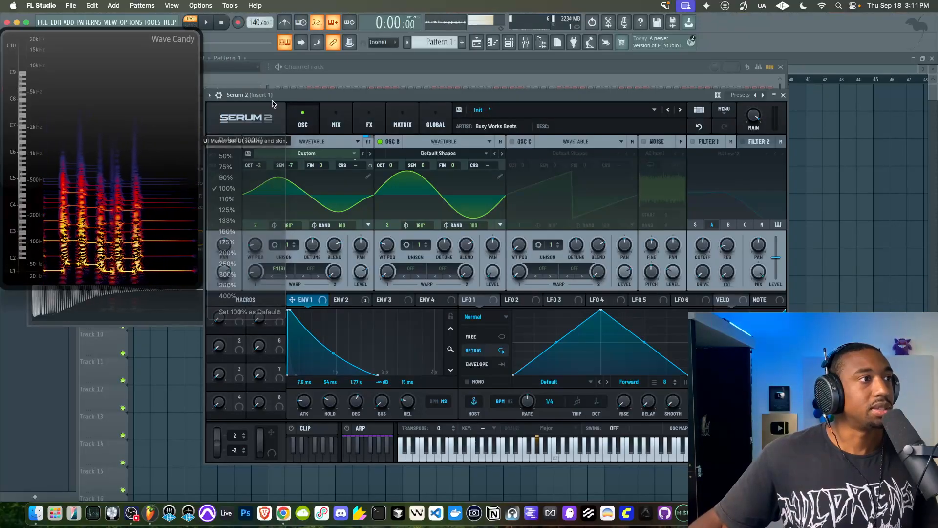
key("Escape")
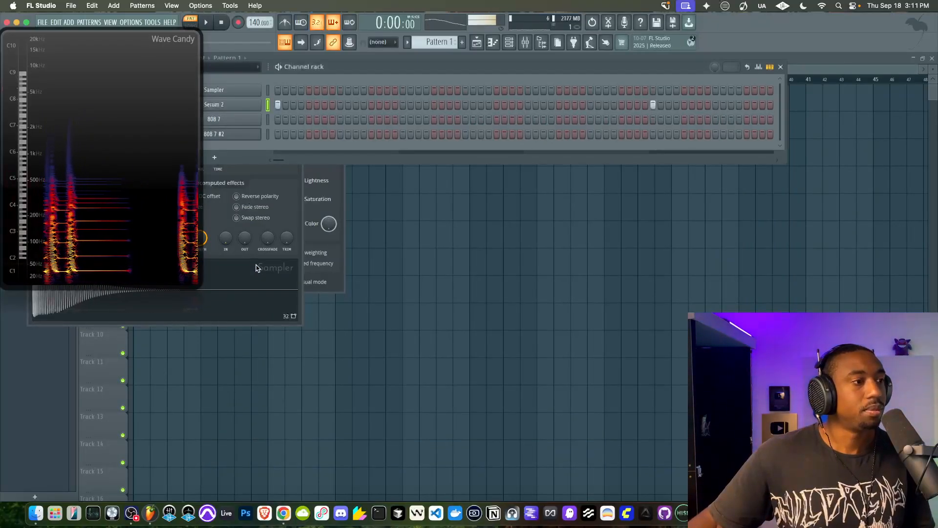
left_click(239, 106)
left_click(240, 111)
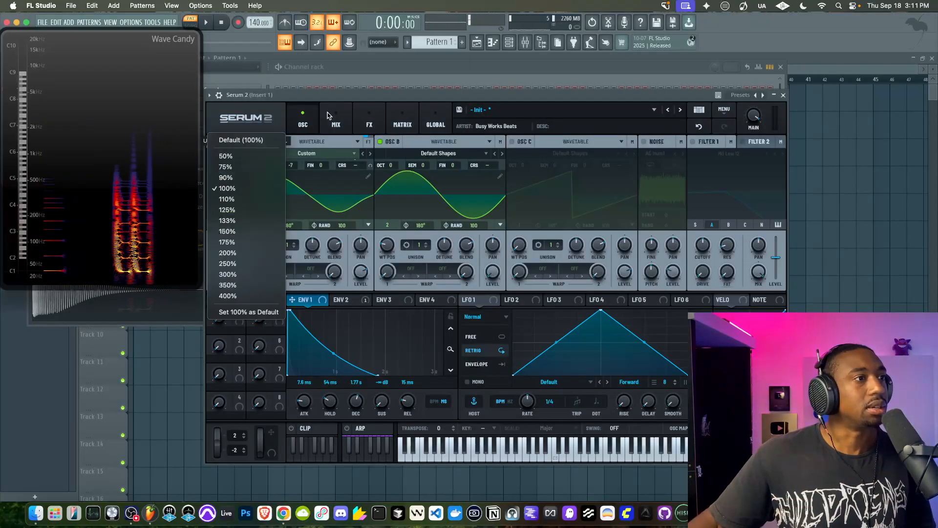
left_click(298, 95)
key("Escape")
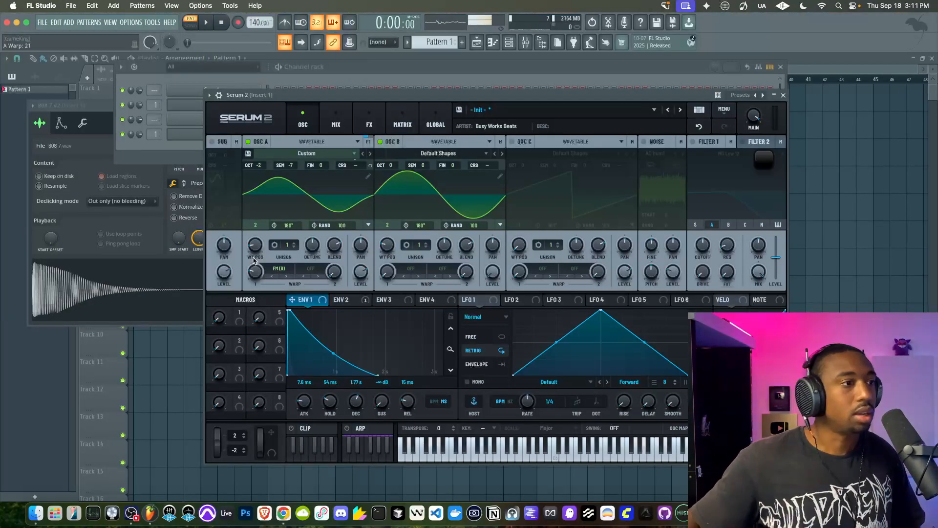
Switch oscillator A's warp from FM to Tube distortion and raise the warp amount
left_click_drag(254, 271, 252, 268)
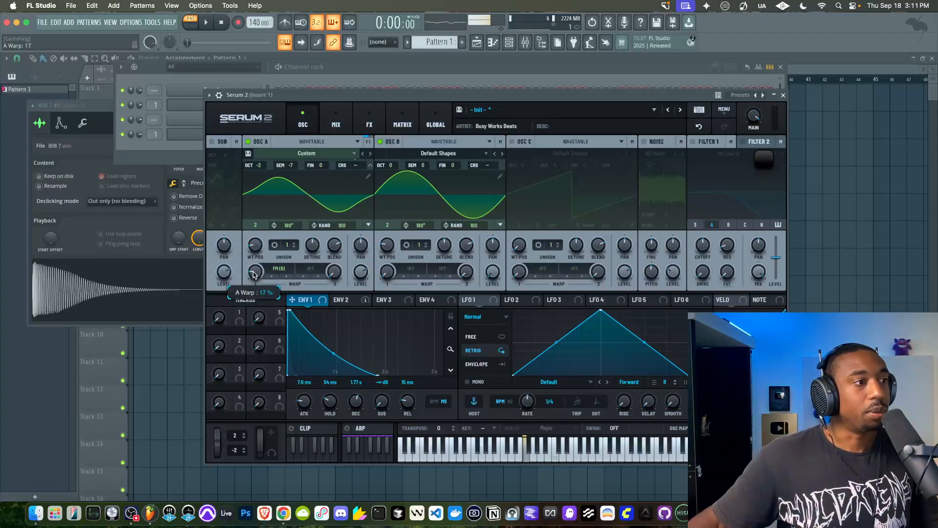
left_click(279, 269)
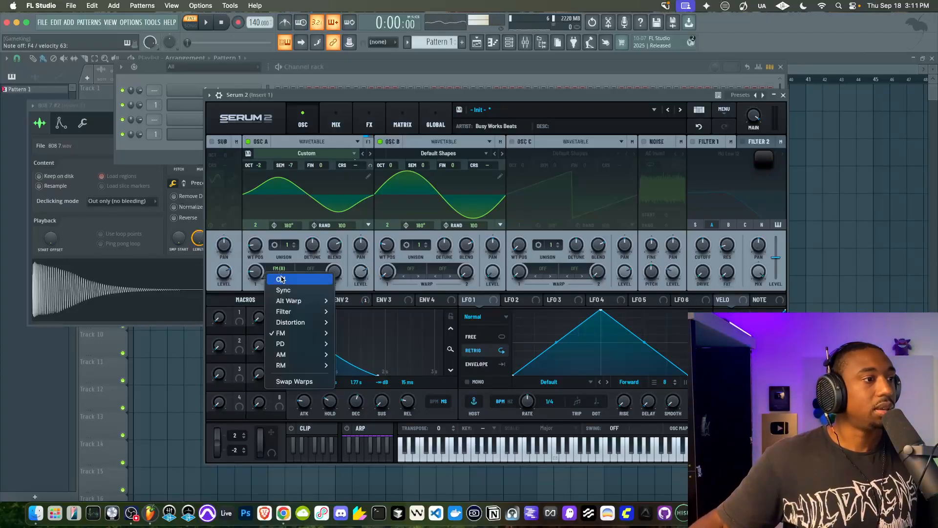
mouse_move(290, 302)
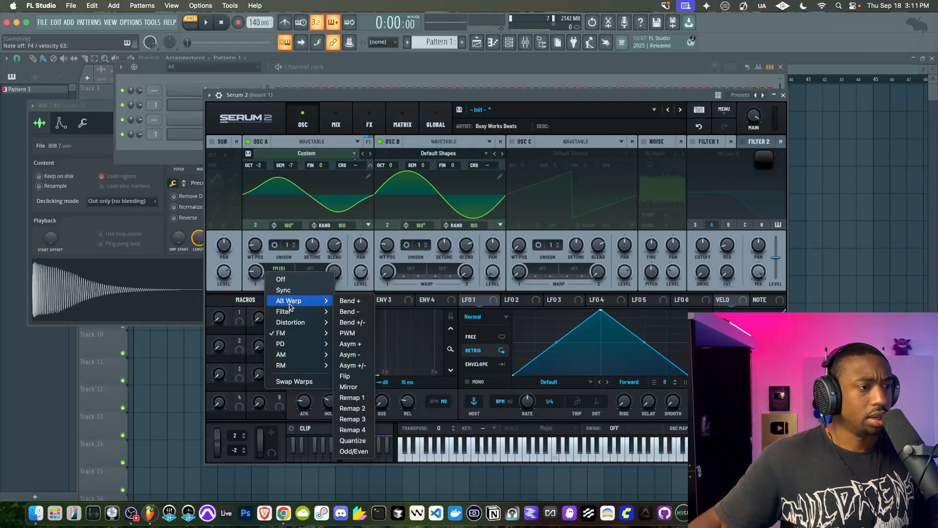
mouse_move(296, 322)
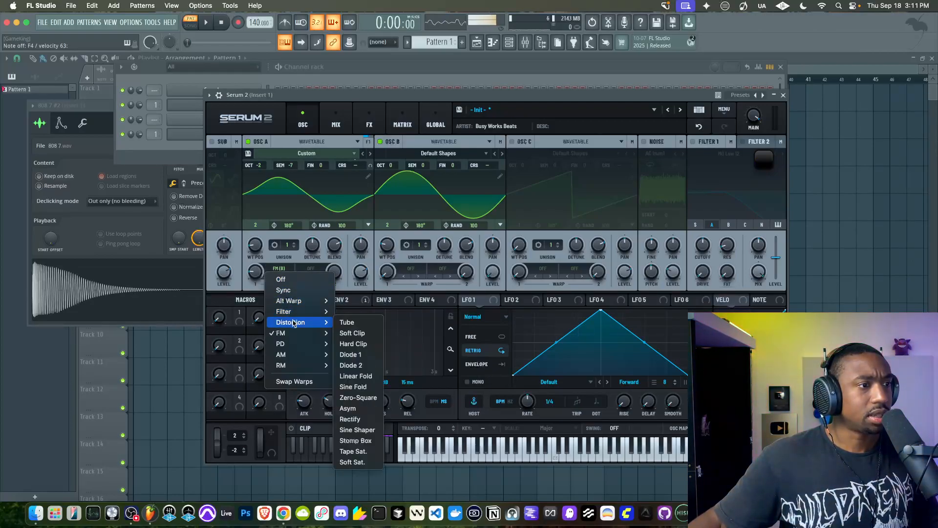
left_click(347, 322)
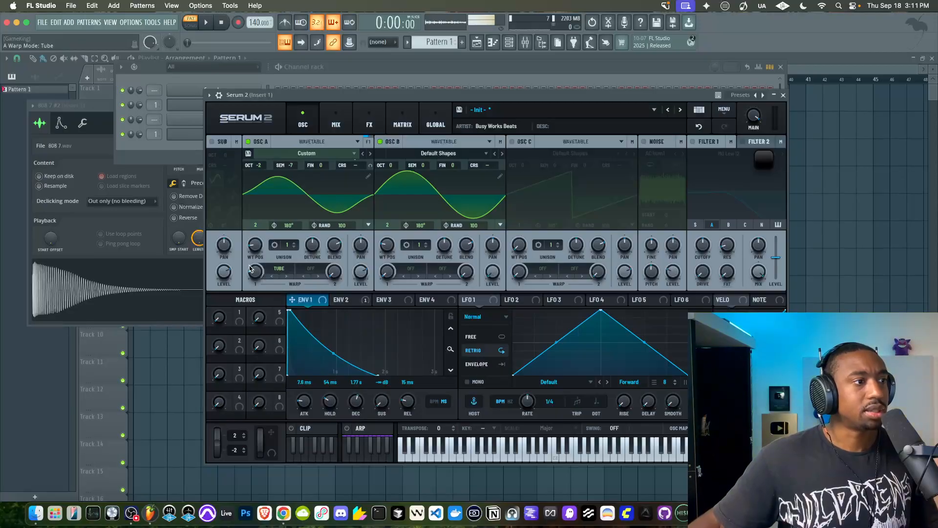
left_click_drag(252, 296, 255, 281)
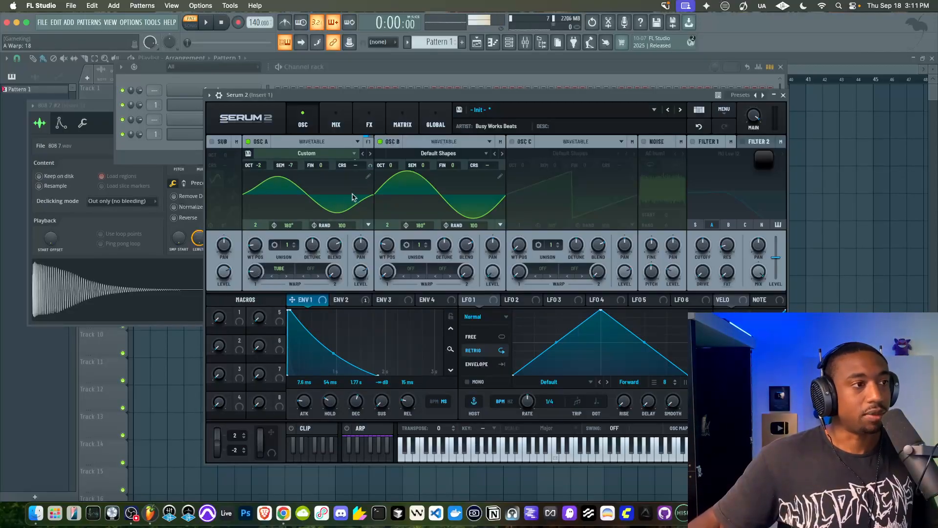
left_click(368, 179)
left_click(781, 117)
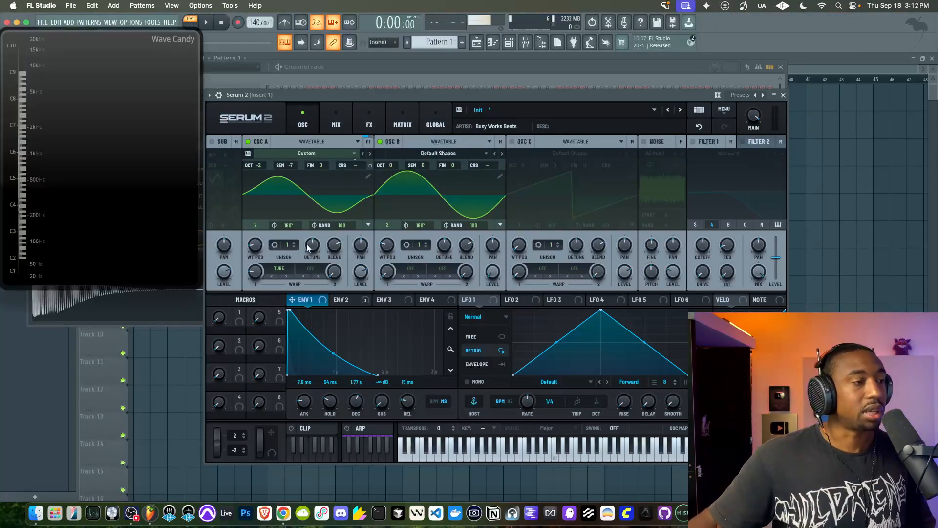
left_click_drag(256, 272, 256, 254)
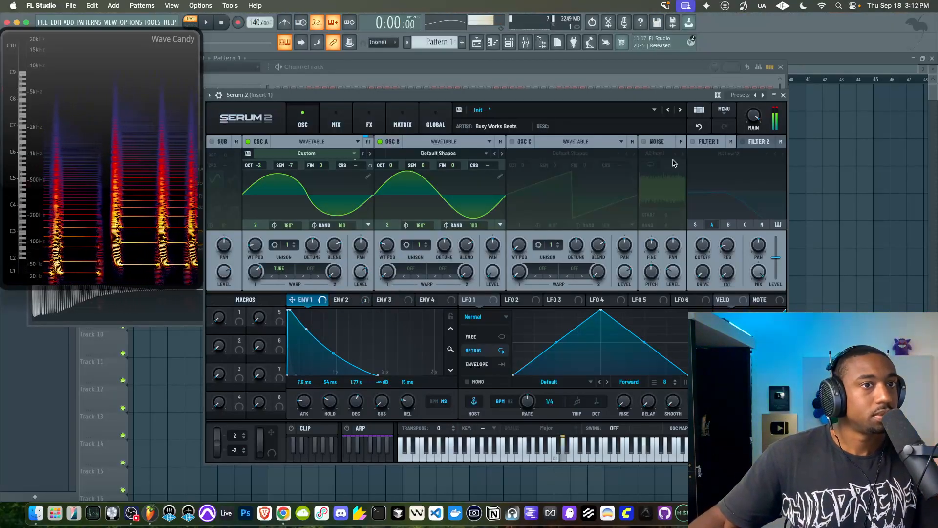
Audition Soft Clip, Hard Clip, Diode 1 and Sine Fold as oscillator A's warp mode, then return to Tube
left_click(278, 269)
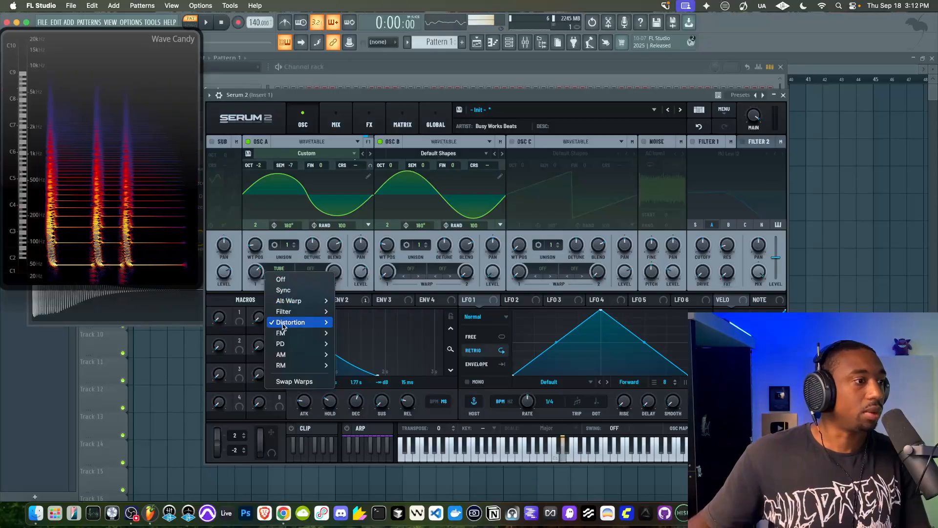
left_click(253, 292)
left_click(286, 276)
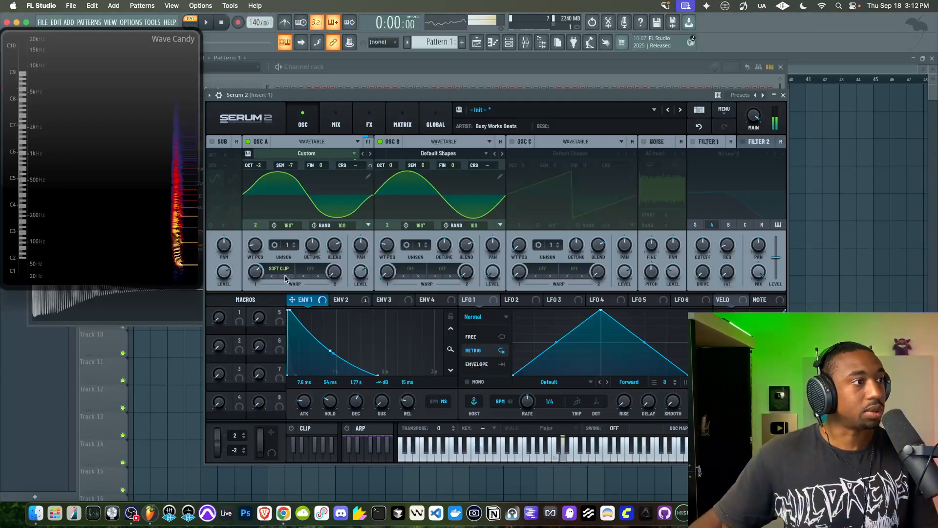
left_click(285, 278)
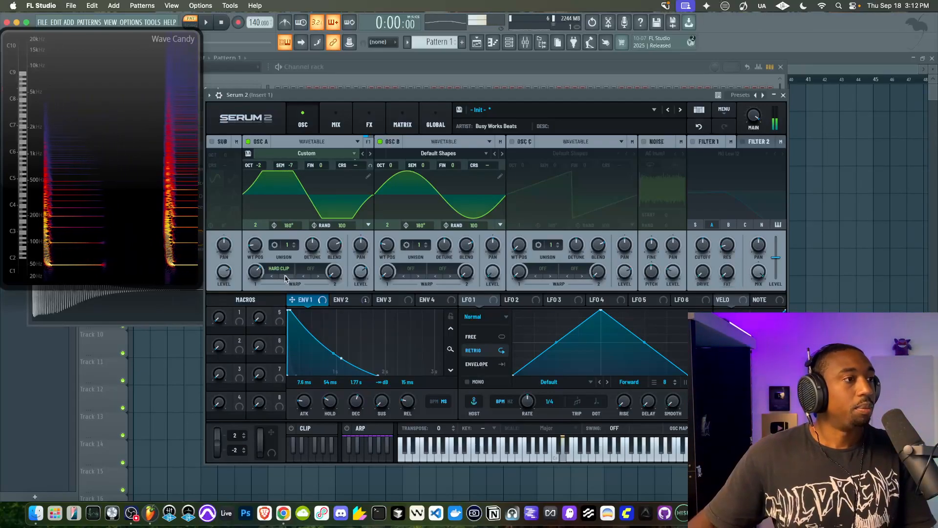
left_click(286, 278)
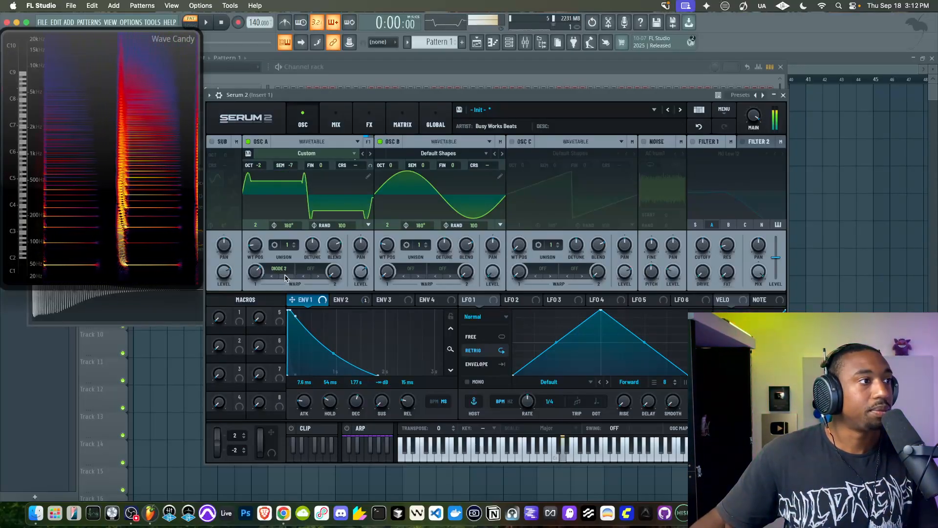
left_click(286, 278)
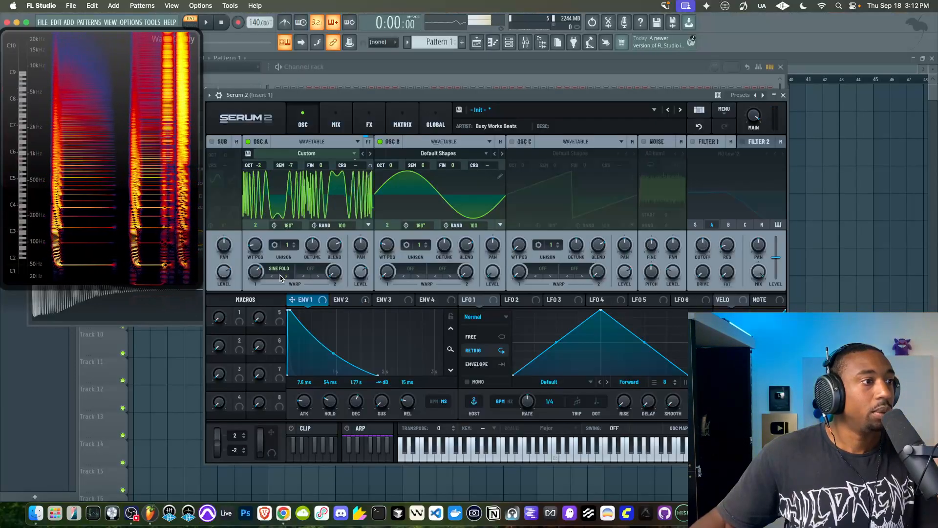
left_click(285, 278)
left_click(284, 278)
left_click(269, 277)
left_click(268, 279)
left_click(268, 278)
left_click(268, 278)
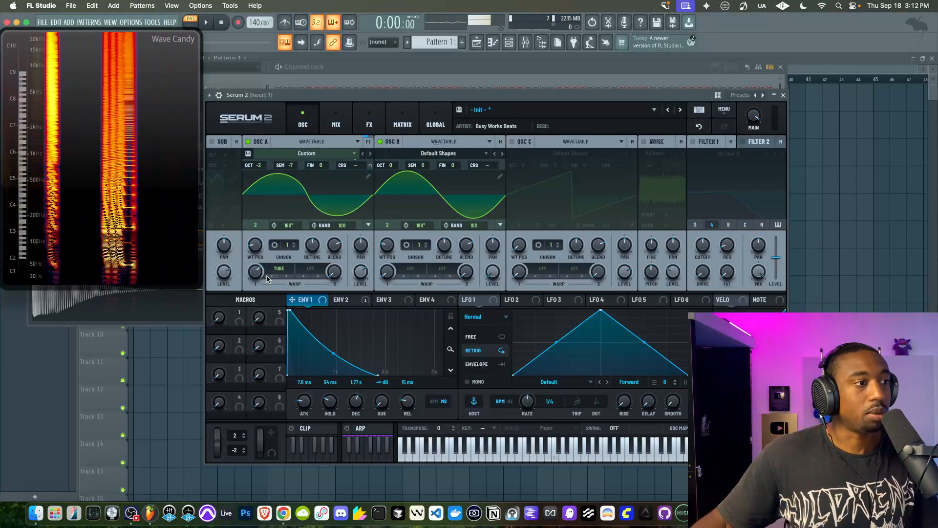
Compare Hard Clip and Soft Clip warp on oscillator A through Filter 1's MG Low 12, adjusting warp amount and cutoff, and keep Soft Clip
left_click(287, 278)
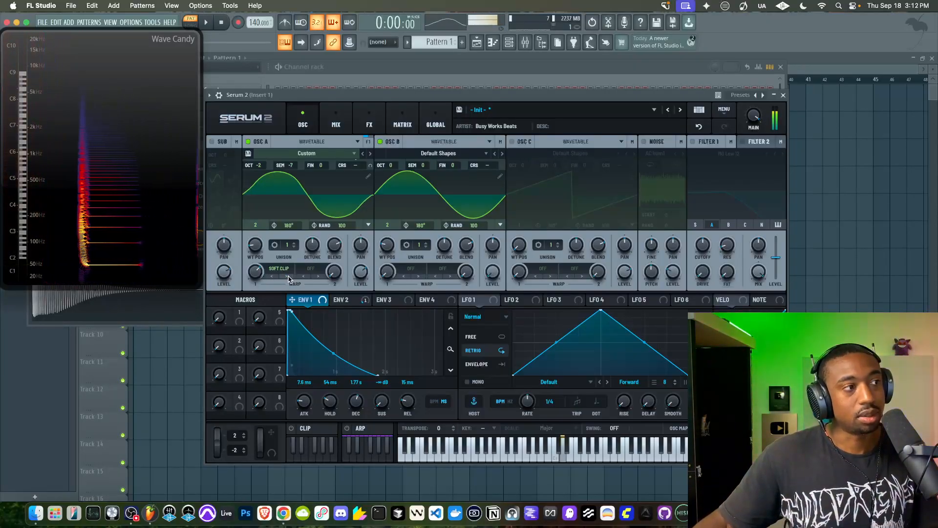
left_click(287, 278)
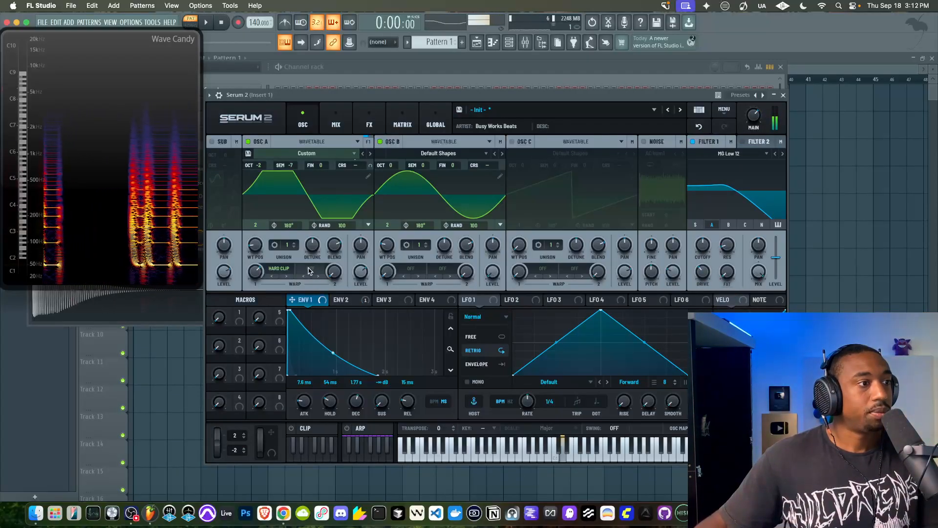
mouse_move(260, 293)
left_mouse_down()
mouse_move(255, 302)
mouse_move(252, 286)
left_mouse_up()
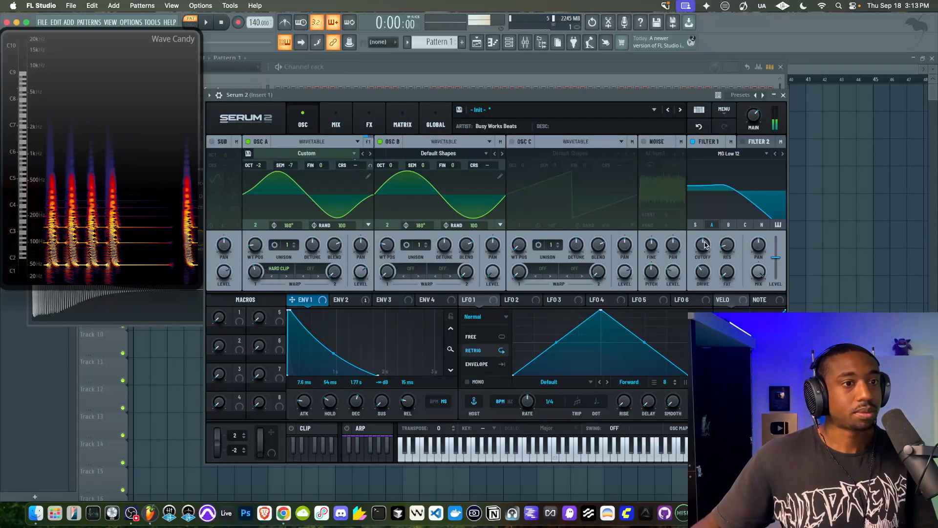
left_click_drag(704, 245, 709, 223)
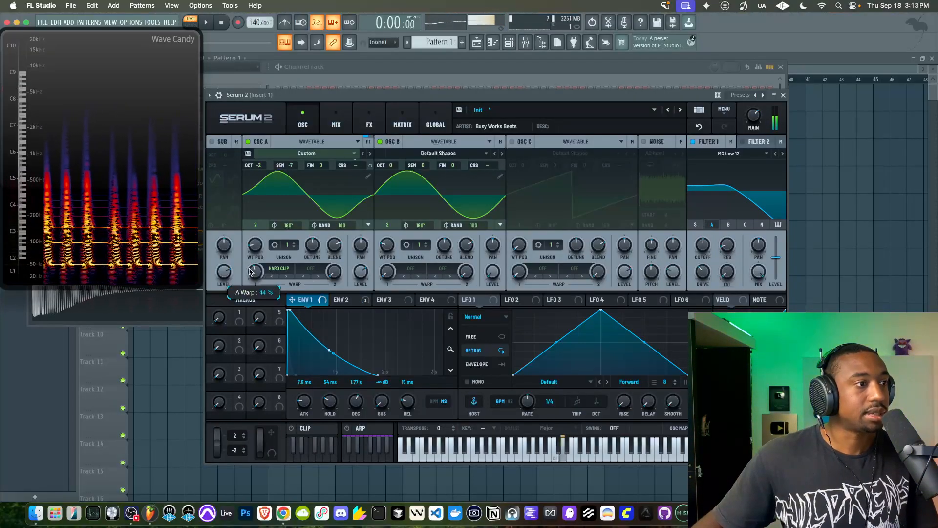
left_click_drag(249, 274, 256, 243)
left_click(266, 279)
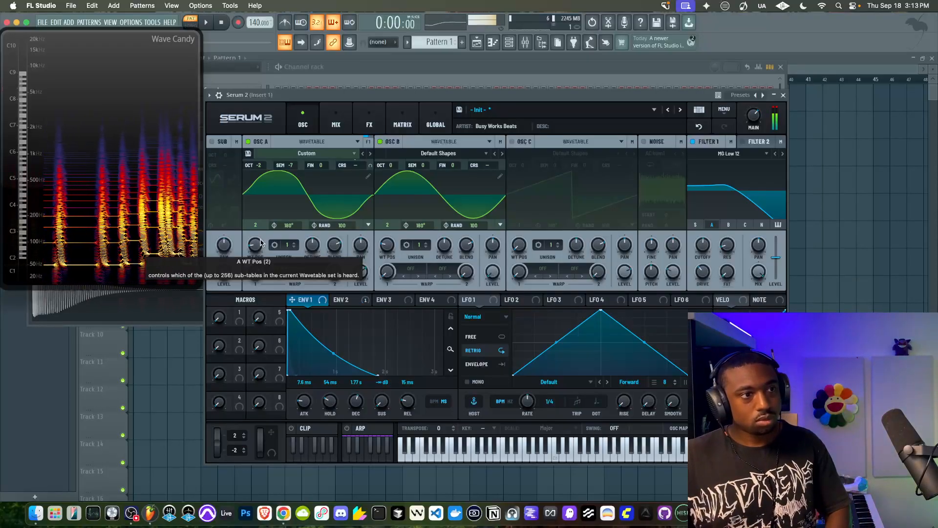
Raise Filter 1's cutoff and shorten the Env 2 decay to 81 ms for a faster pitch sweep
left_click(344, 299)
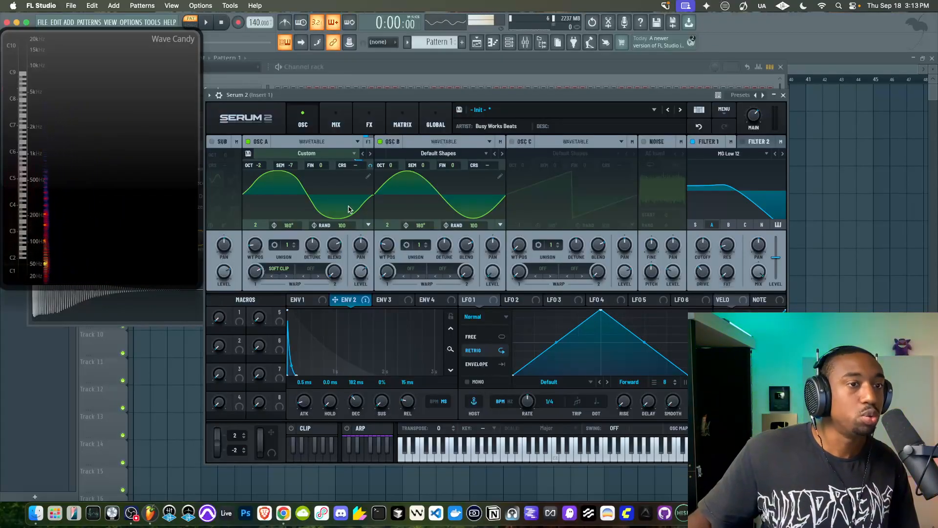
left_click_drag(710, 252, 705, 230)
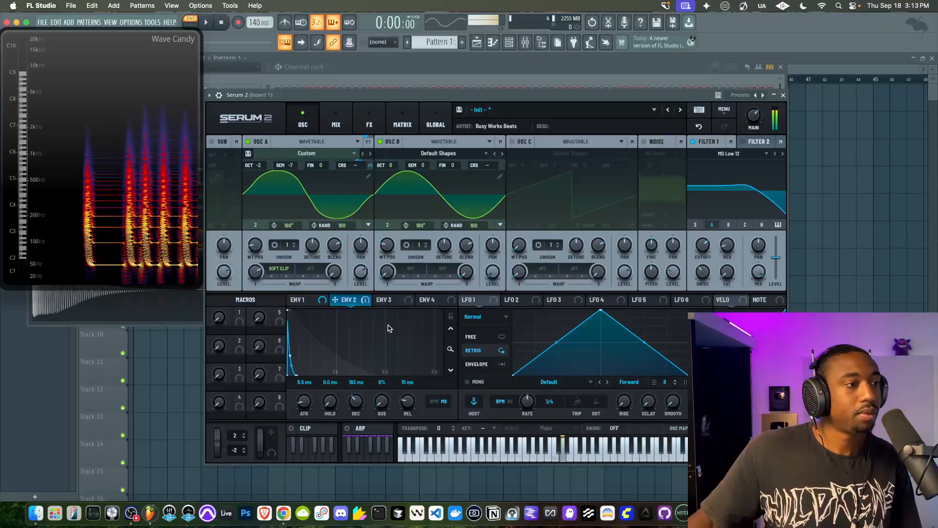
scroll(359, 403, "down", 2)
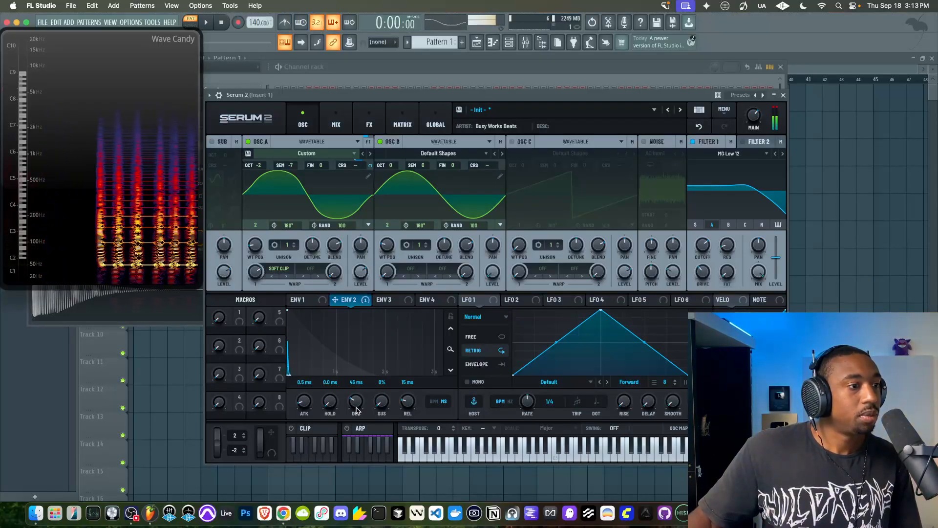
scroll(357, 404, "up", 5)
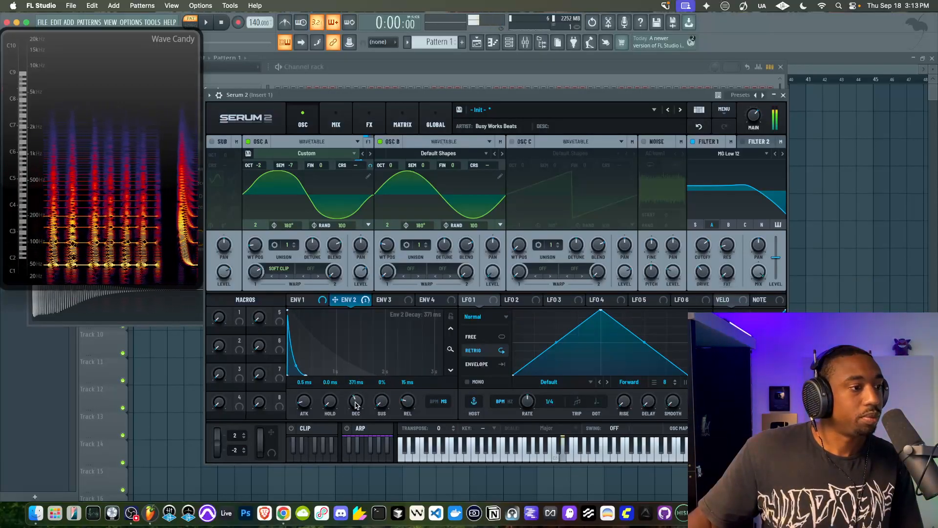
mouse_move(355, 409)
left_mouse_down()
mouse_move(356, 391)
mouse_move(351, 412)
left_mouse_up()
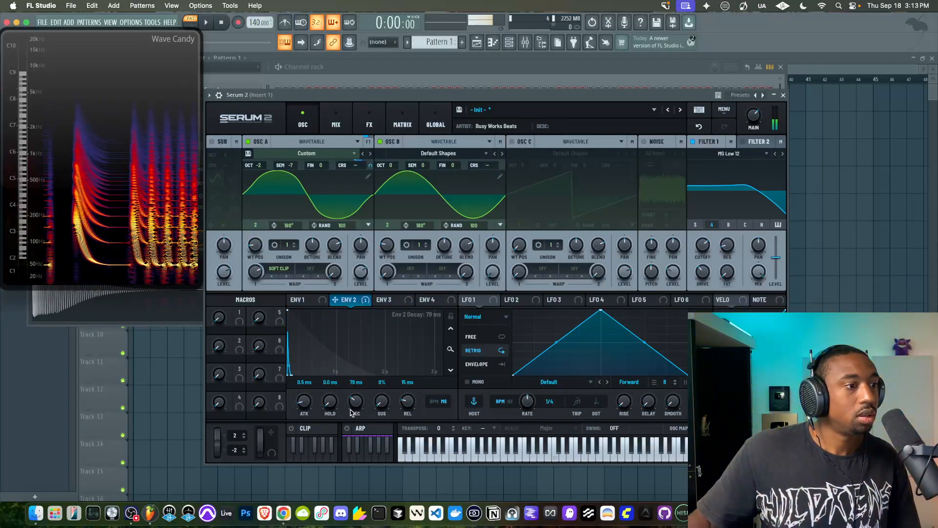
Set the modulation amount from Env 2 to A Coarse Pitch to 16%, then return to the oscillator view
left_click(403, 122)
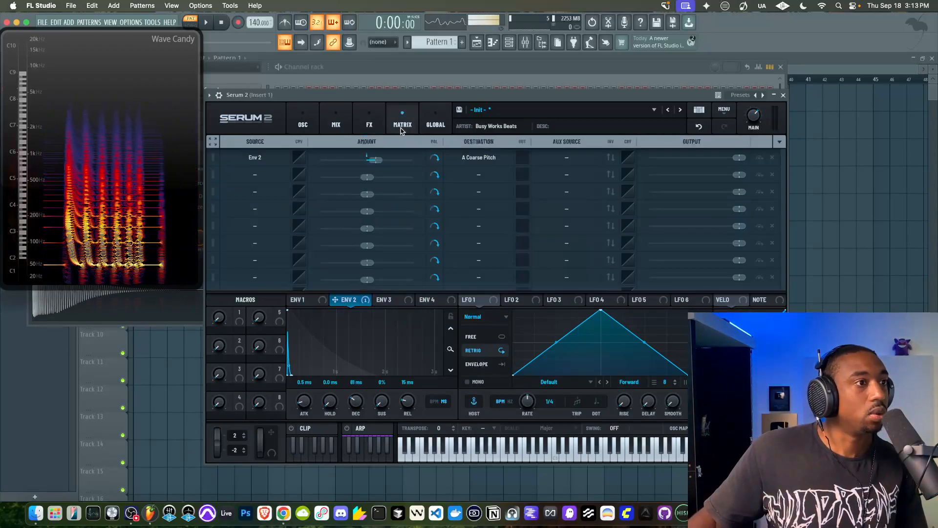
left_click_drag(378, 161, 382, 161)
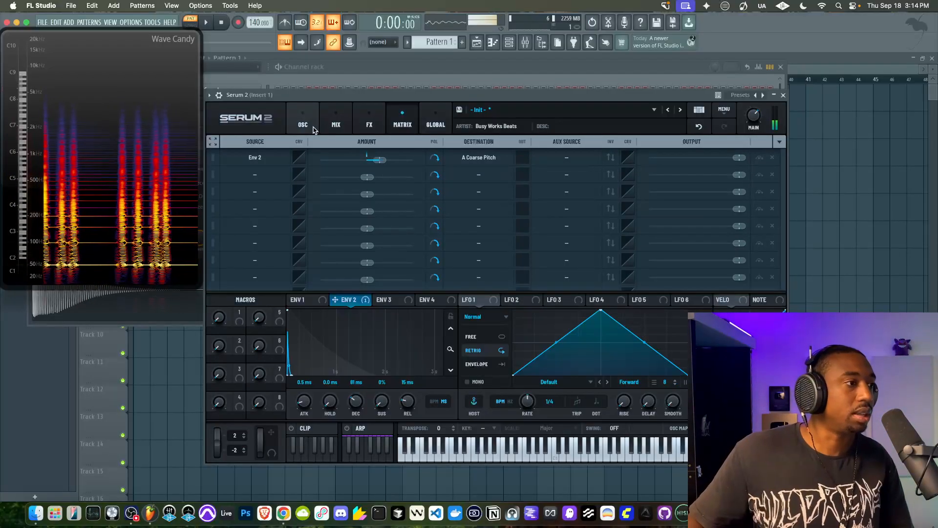
left_click_drag(376, 163, 375, 163)
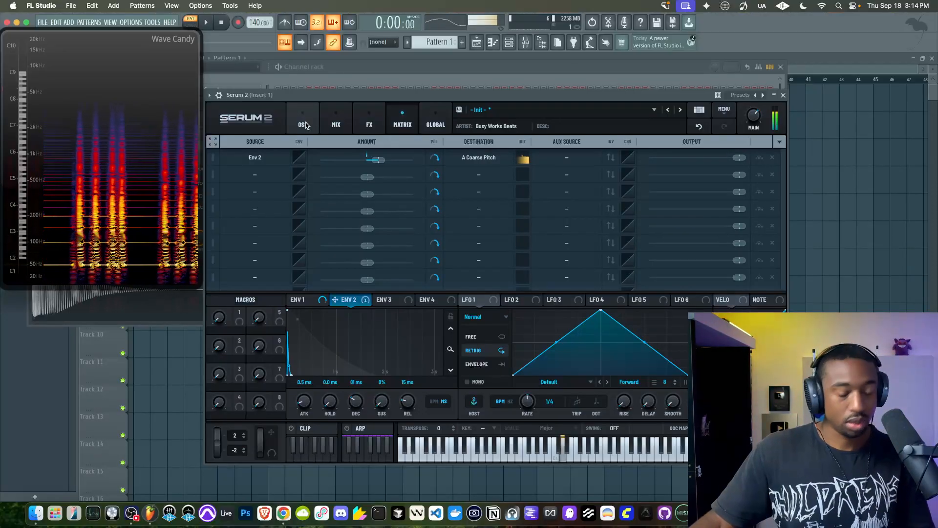
left_click(376, 163)
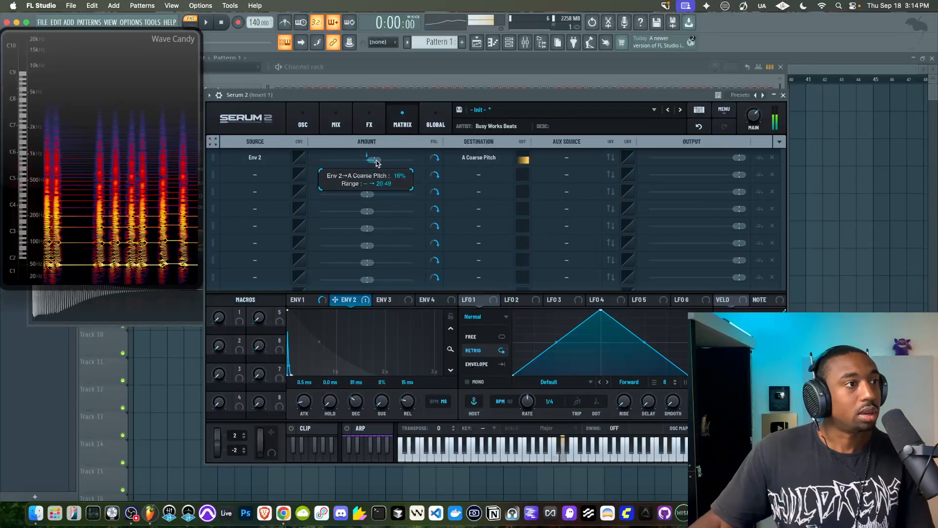
left_click(302, 121)
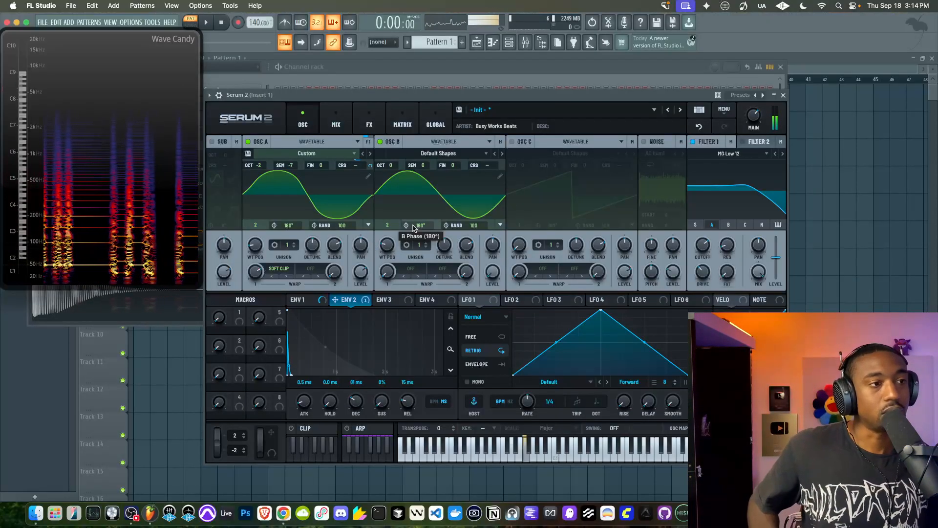
Remove the second and third harmonics from oscillator A's wavetable frame 2, leaving only the fundamental
left_click(368, 177)
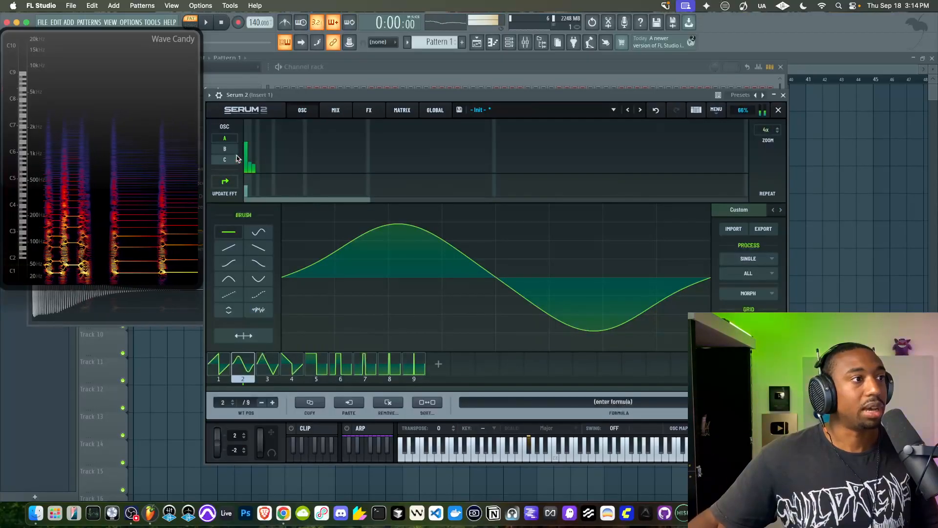
left_click_drag(252, 168, 252, 178)
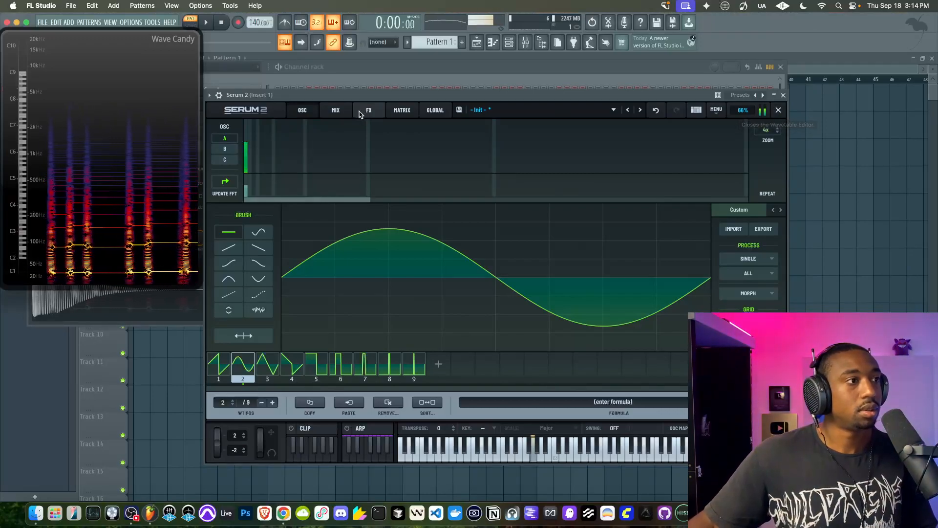
Try bin 2 at 37% in oscillator A's wavetable frame 2, and add low-level harmonics in bins 3 to 6, with bin 6 at 27%
left_click(250, 153)
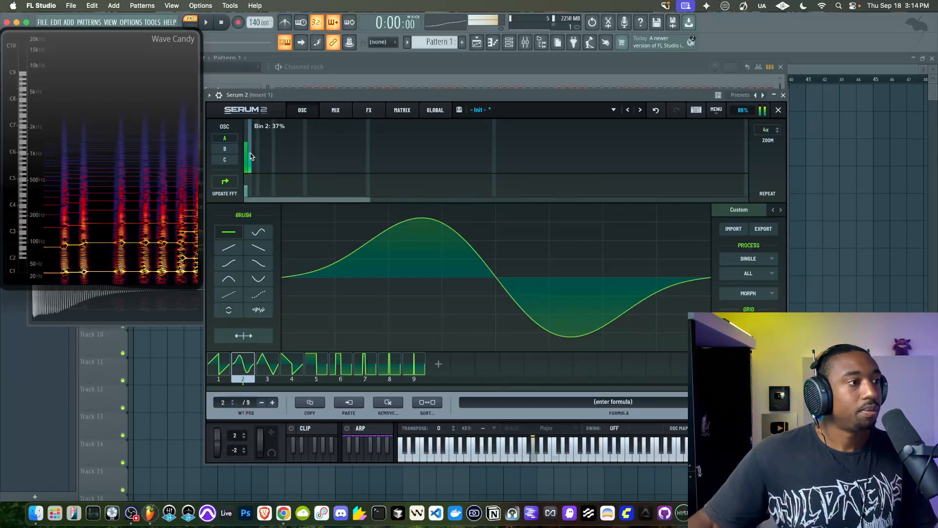
mouse_move(250, 153)
left_mouse_down()
mouse_move(249, 172)
mouse_move(254, 160)
mouse_move(254, 171)
mouse_move(262, 168)
left_mouse_up()
left_click(257, 157)
left_click(260, 158)
left_click(266, 162)
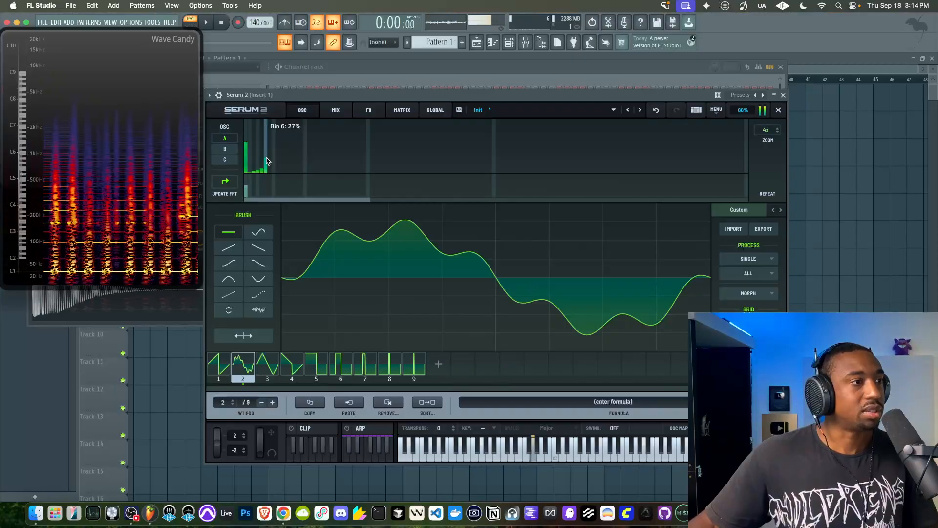
Lower bin 6 of frame 2 to about 10%, comparing it with 14%, and close the wavetable editor
left_click_drag(266, 162, 265, 170)
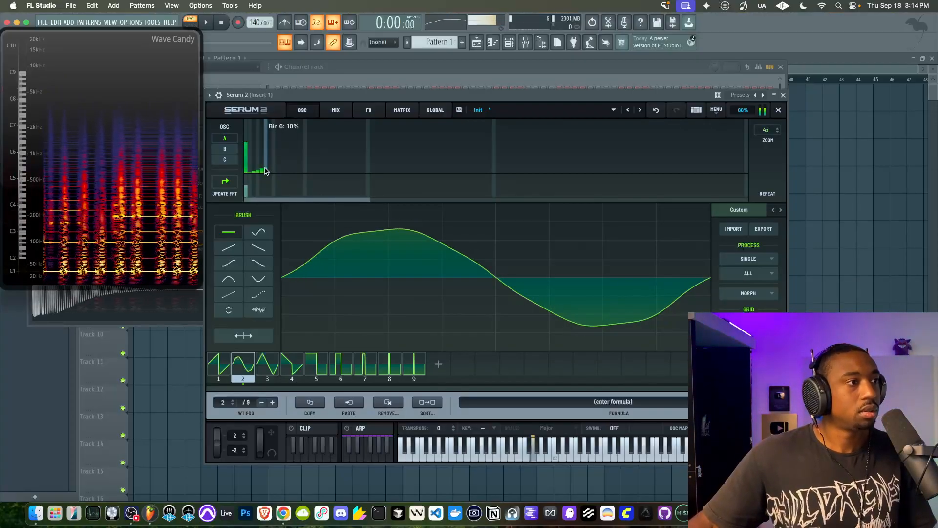
left_click(267, 166)
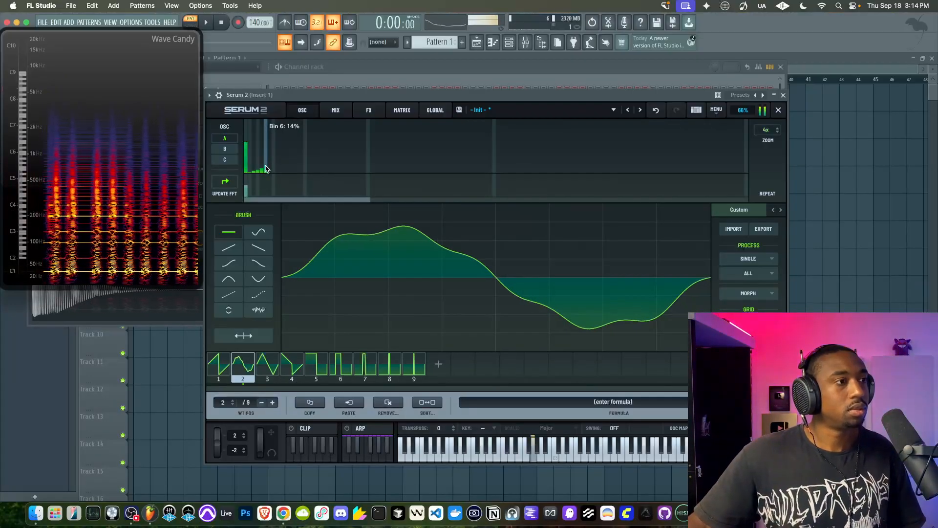
left_click(266, 170)
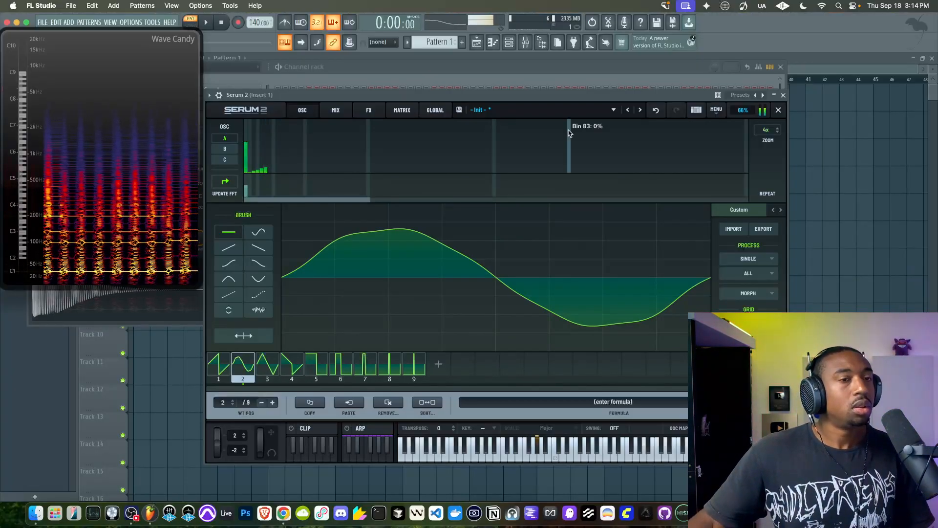
left_click(778, 111)
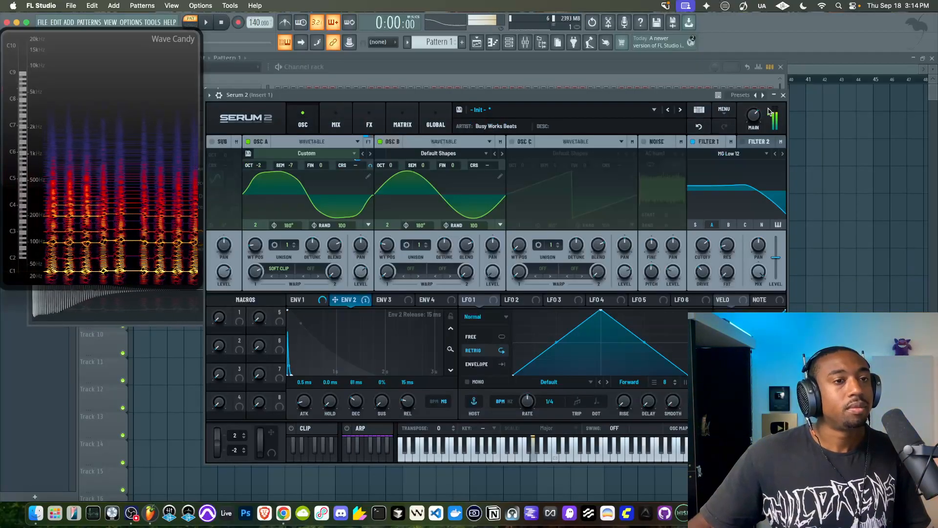
Close Serum 2 and record a played 808 note into a cleared Edison on mixer Insert 1
left_click(784, 95)
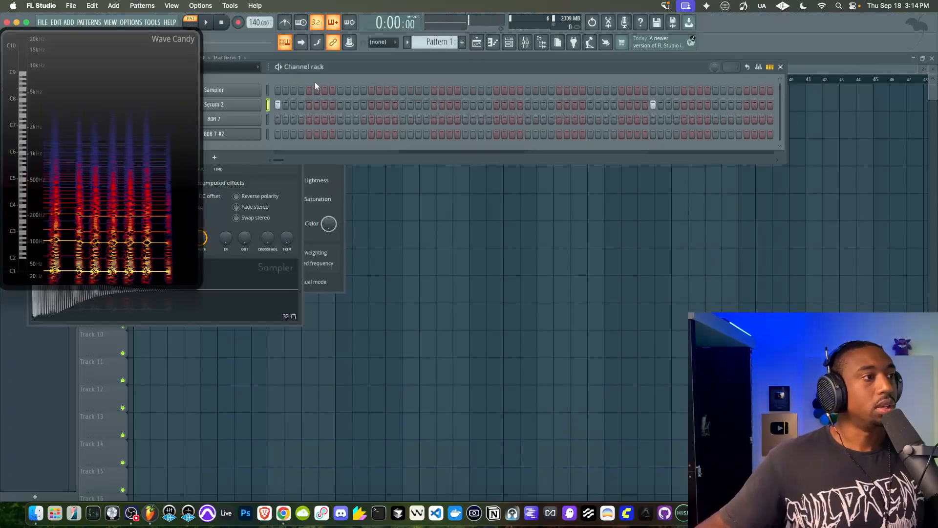
left_click(525, 42)
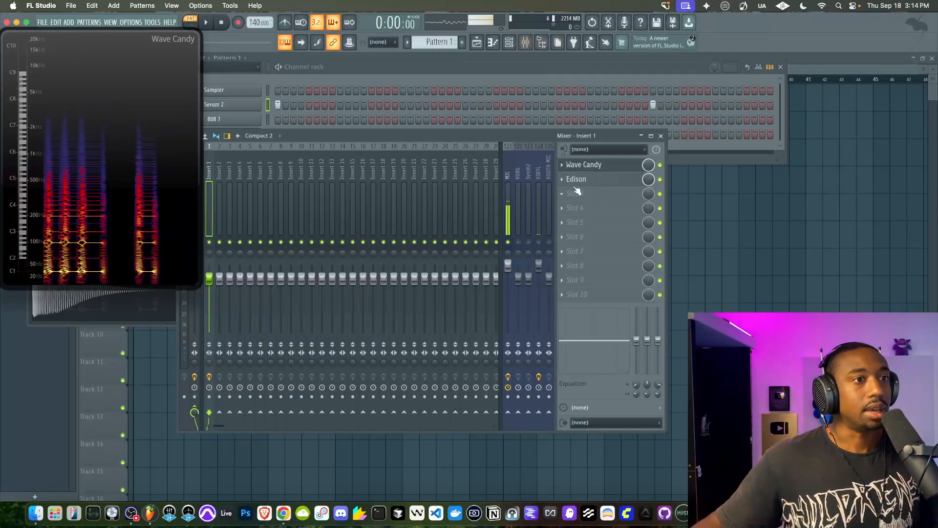
left_click(574, 180)
left_click(270, 129)
left_click(277, 145)
left_click(336, 104)
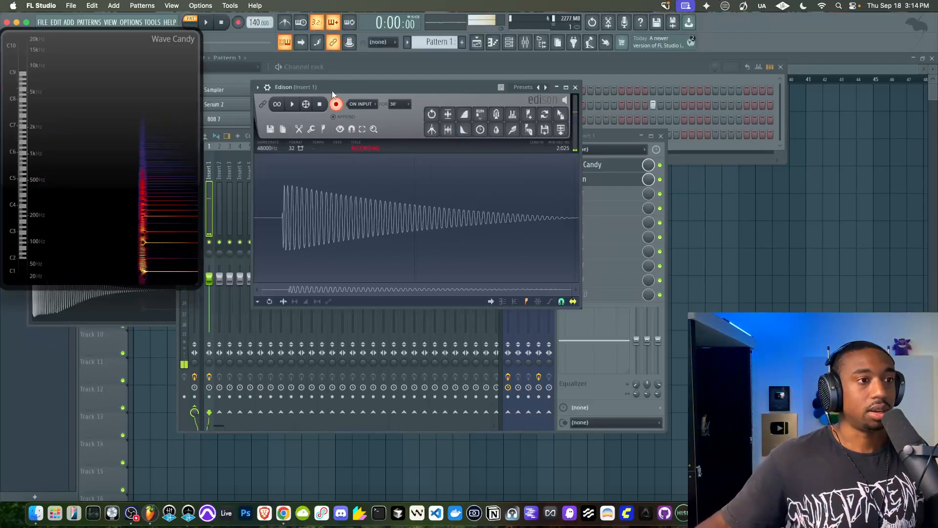
left_click(320, 105)
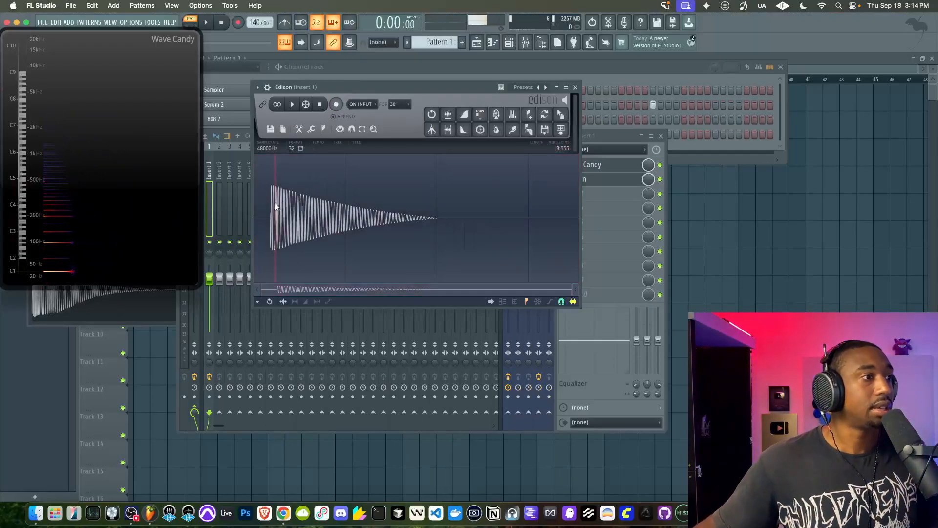
Trim the silence before and after the recorded 808 in Edison and fade out the very end of its tail
left_click(447, 129)
left_click(404, 193)
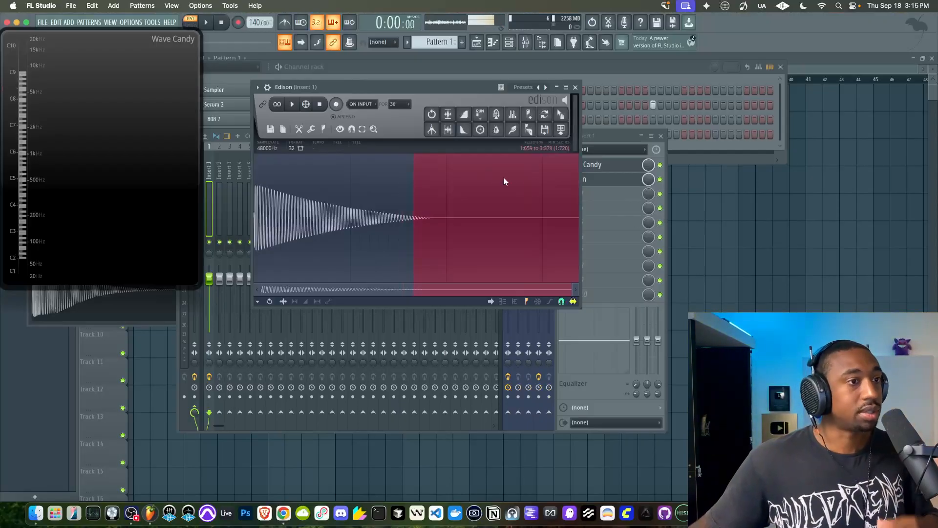
left_click(447, 130)
left_click(435, 199)
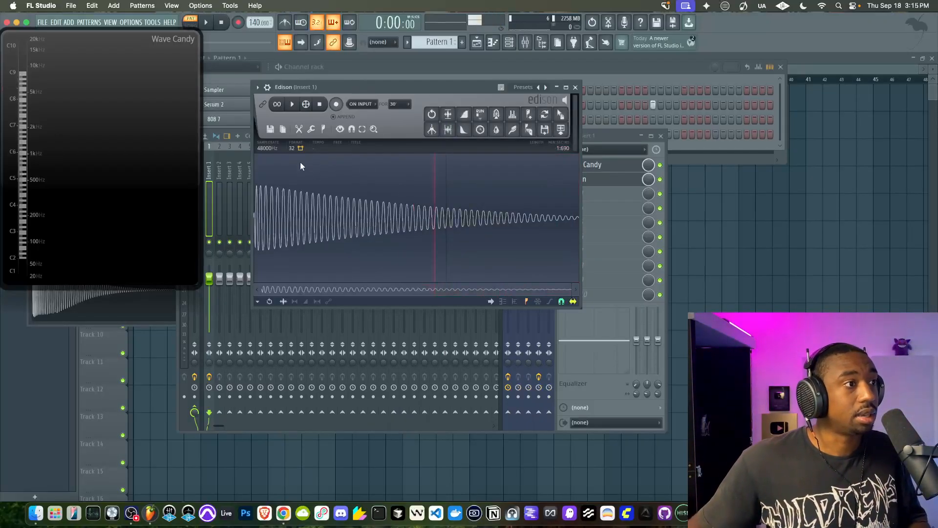
left_click_drag(578, 207, 564, 207)
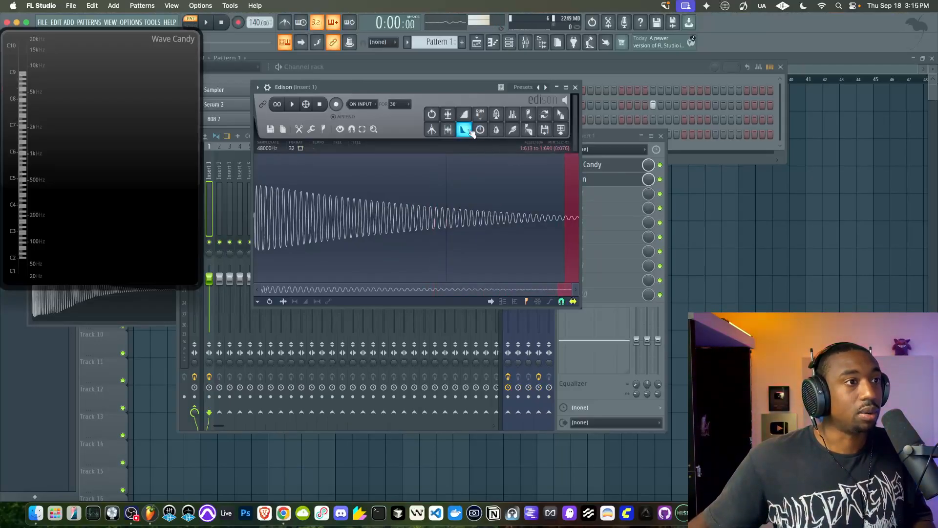
left_click(463, 213)
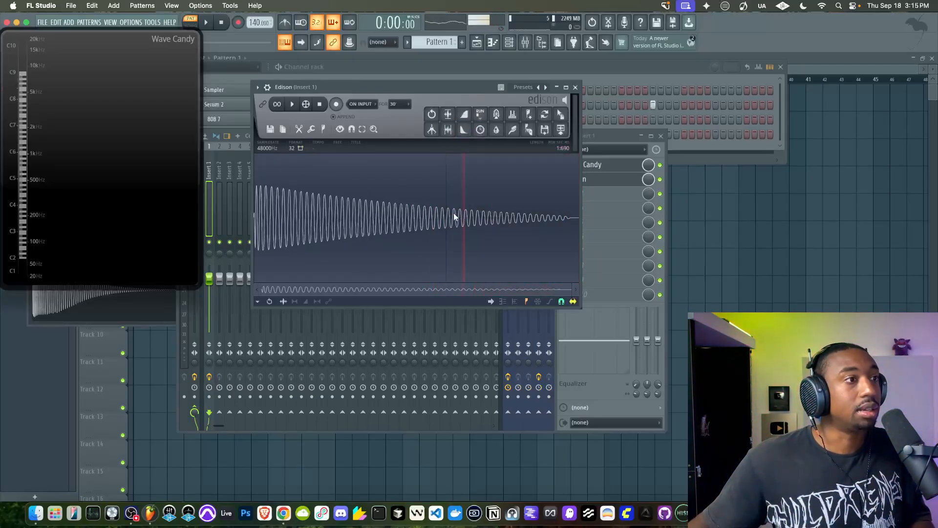
Normalize the trimmed 808 recording in Edison and play it back to check the result
left_click(294, 103)
left_click(320, 104)
left_click(448, 115)
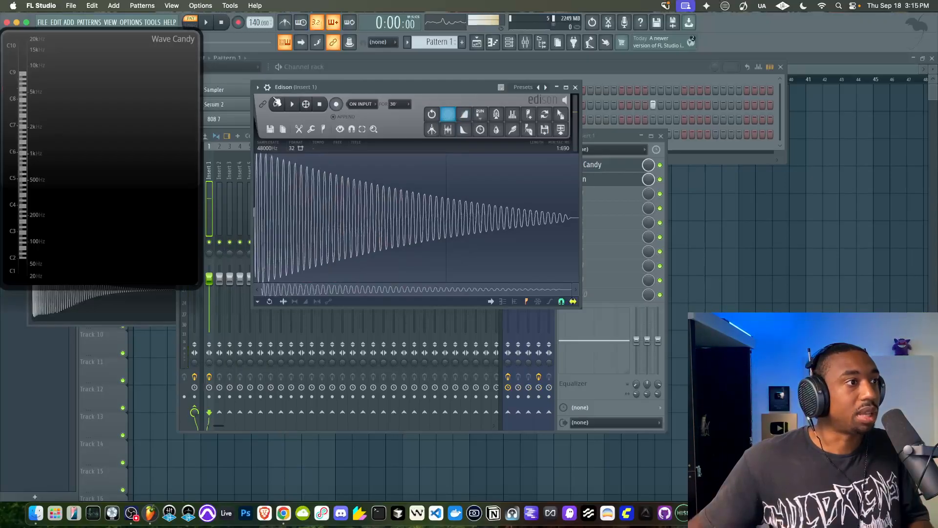
left_click(293, 103)
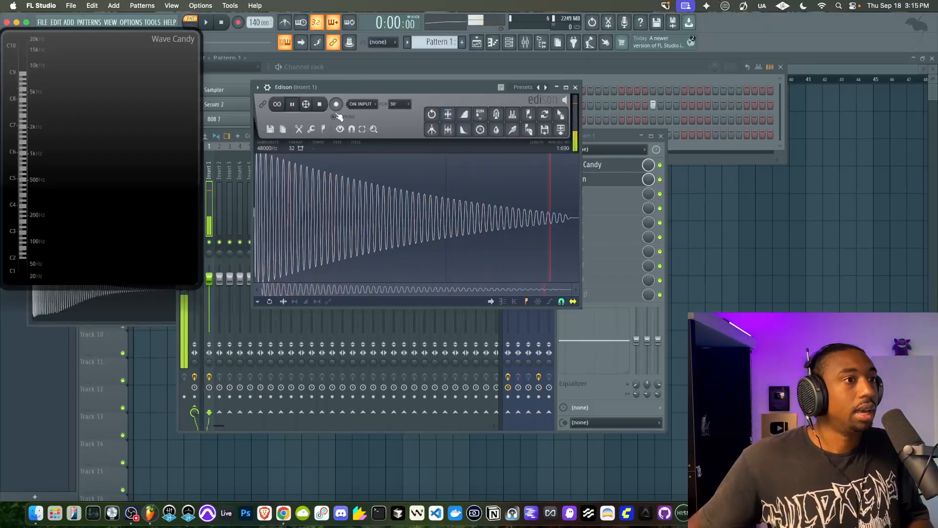
Send the Edison recording to the channel rack as a new sampler channel and route it to mixer track 1
left_click_drag(476, 96, 494, 130)
left_click_drag(579, 163, 430, 108)
left_click(249, 91)
left_click_drag(480, 124, 481, 119)
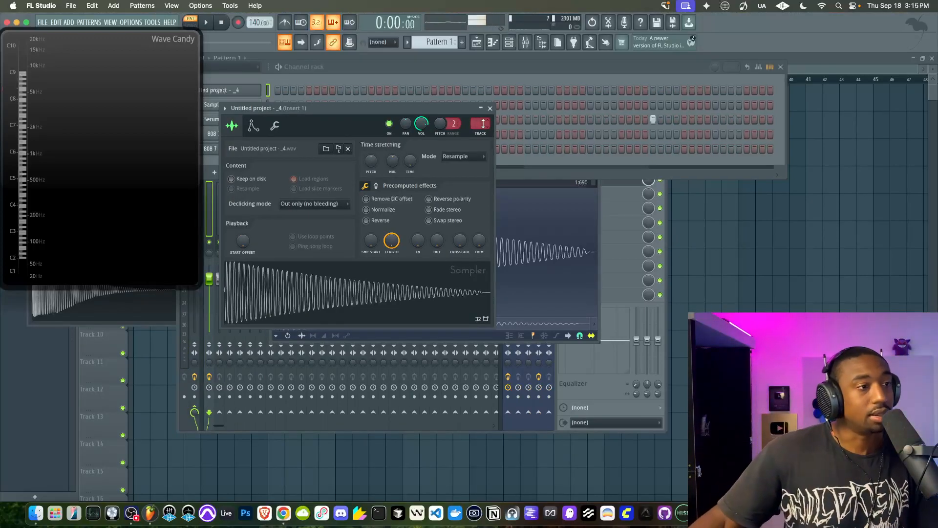
Set the new 808 sampler channel to cut itself and raise Boost in its precomputed effects
right_click(259, 91)
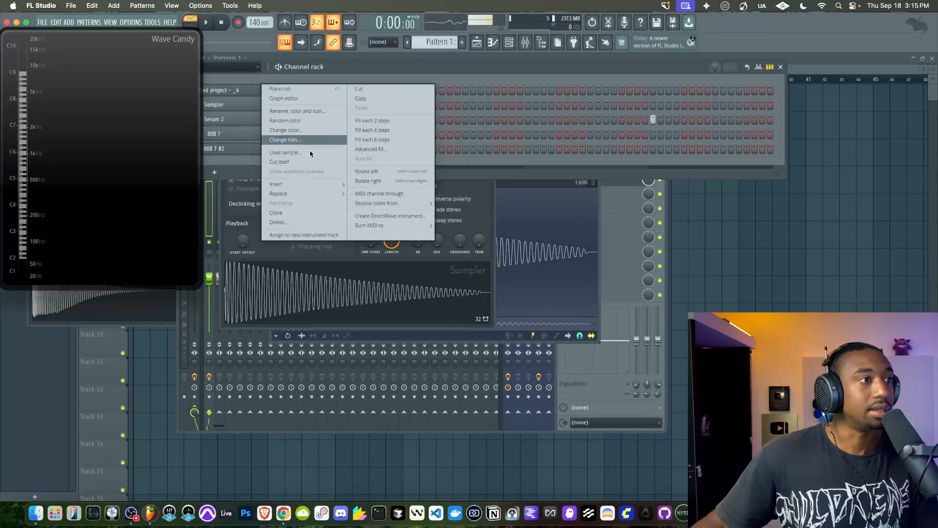
left_click(306, 163)
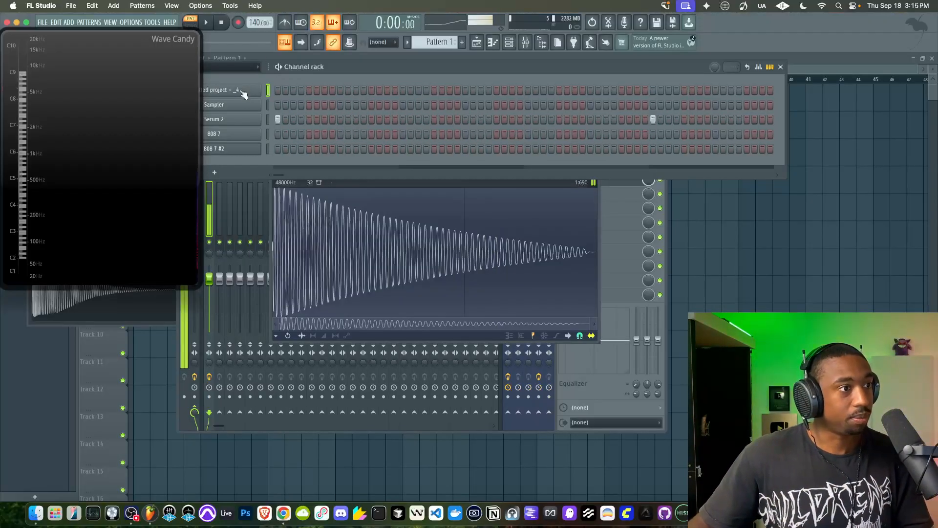
left_click(244, 90)
left_click(376, 186)
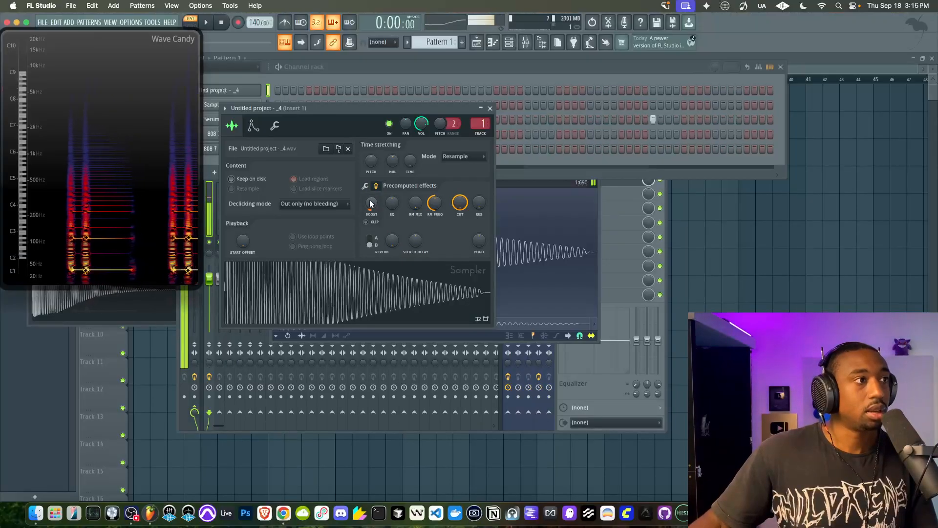
Disable Wave Candy and Edison on mixer Insert 1 and move them down to slots 3 and 4
left_click(600, 380)
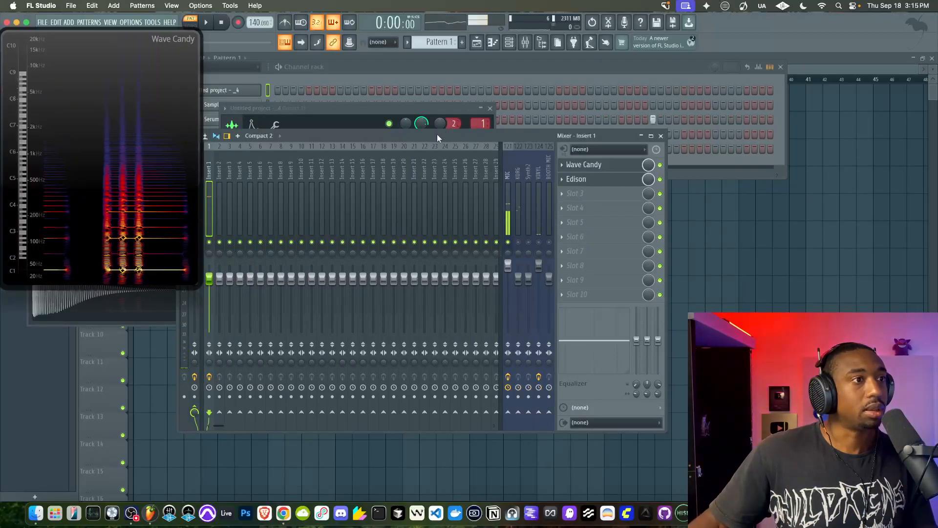
left_click_drag(436, 134, 497, 134)
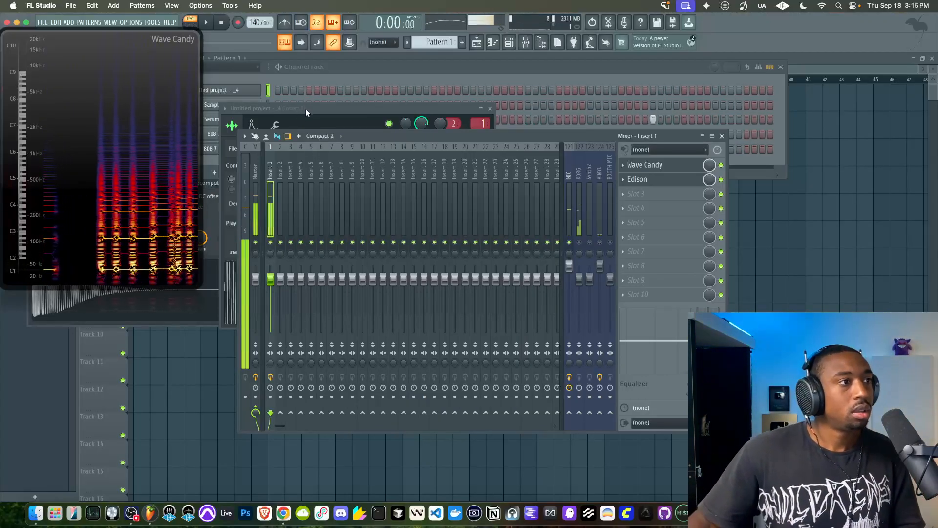
left_click(305, 78)
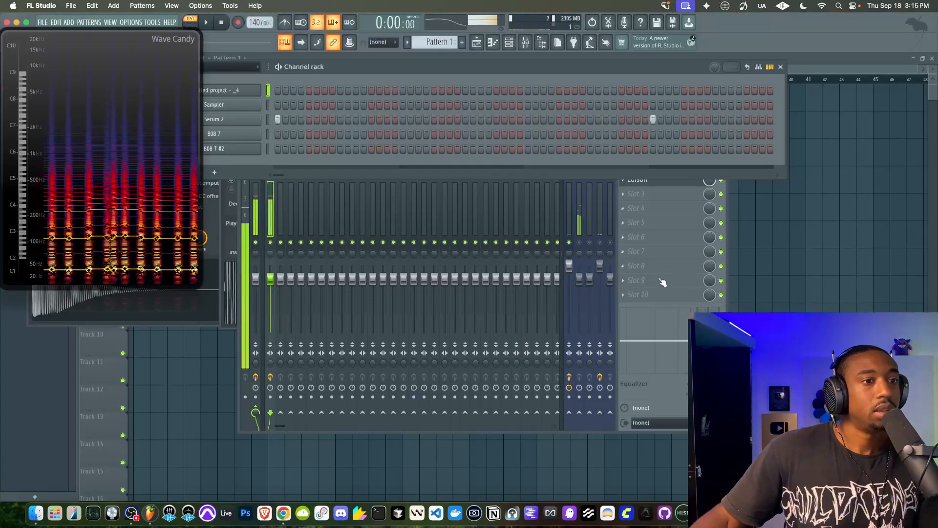
left_click(652, 304)
left_click(721, 166)
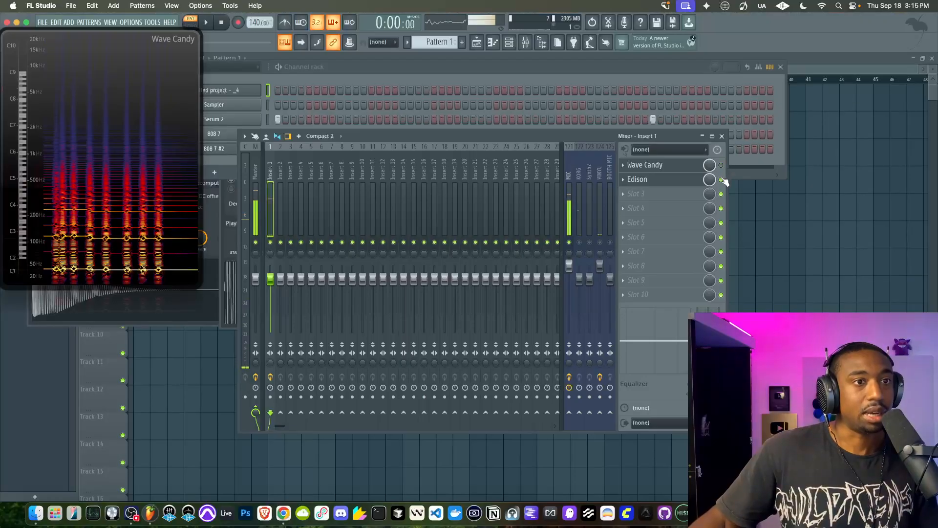
left_click_drag(686, 183, 686, 210)
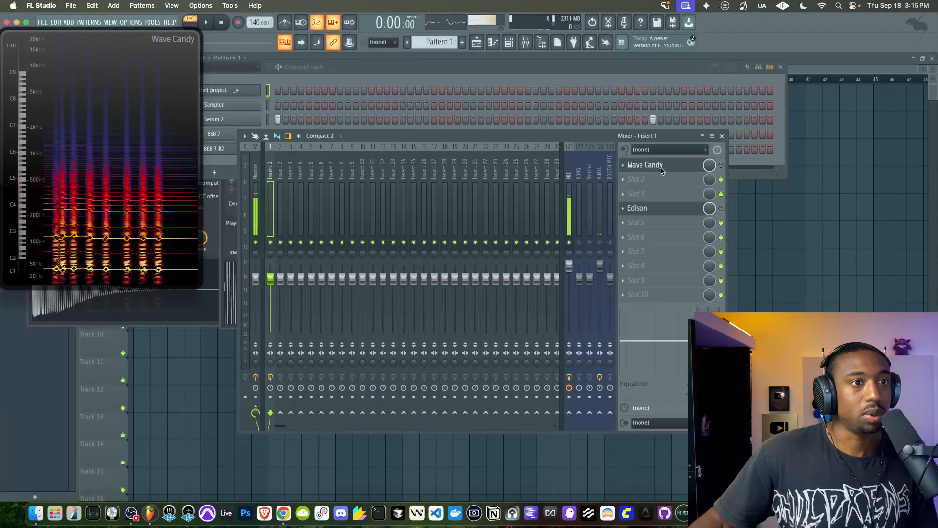
left_click_drag(663, 169, 661, 196)
Load Fruity Parametric EQ 2 in slot 1 of Insert 1 and raise its high-shelf band to boost the mids and highs
left_click(648, 169)
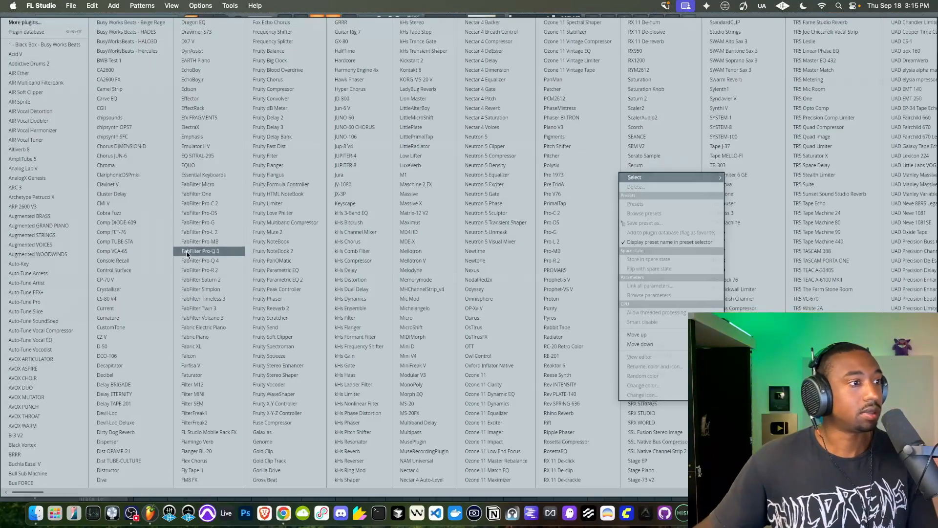
left_click(267, 282)
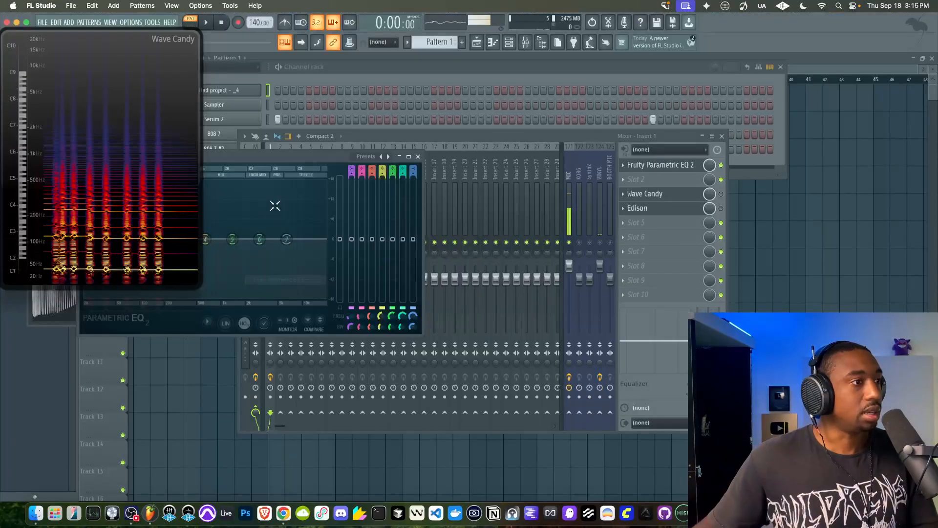
left_click_drag(289, 159, 359, 156)
left_click_drag(358, 238, 269, 214)
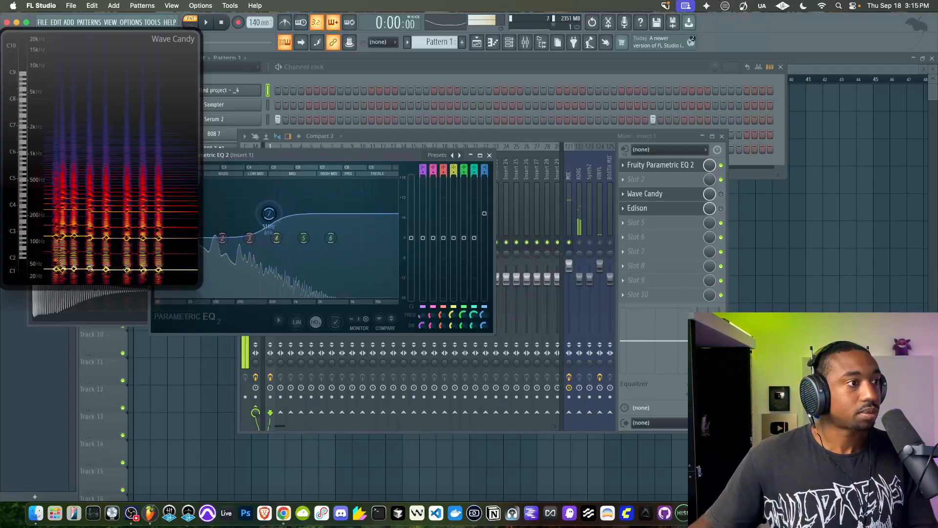
Load Gold Clip in slot 2 with Unity enabled and Alchemy at 2.00 dB, and close the Wave Candy window
left_click(658, 183)
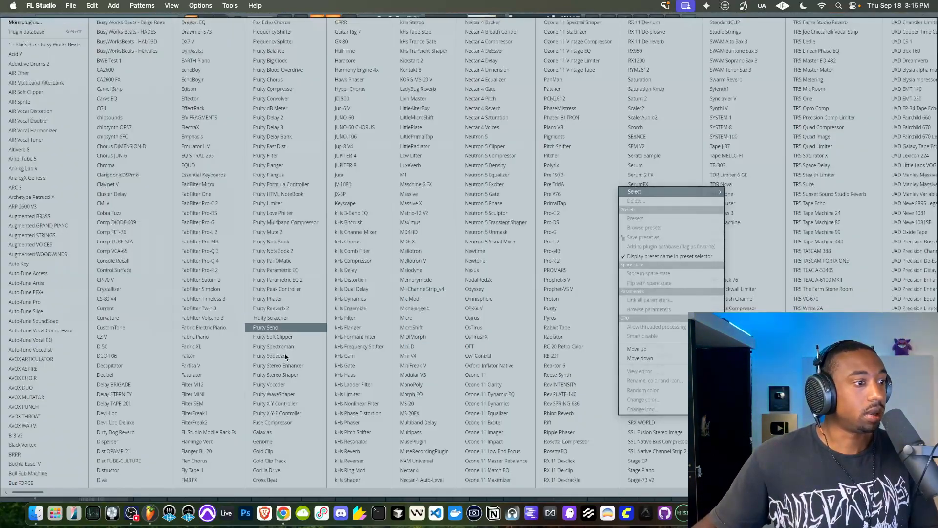
left_click(269, 451)
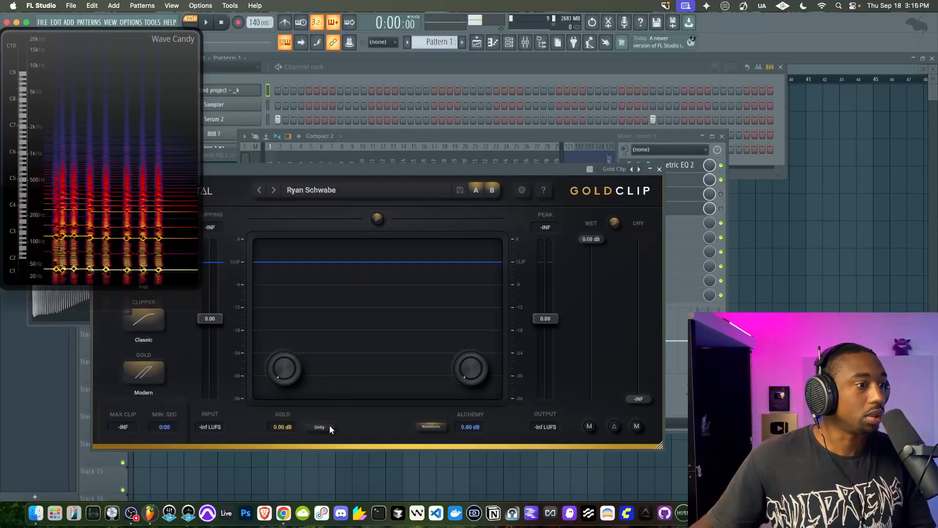
left_click_drag(482, 377, 524, 119)
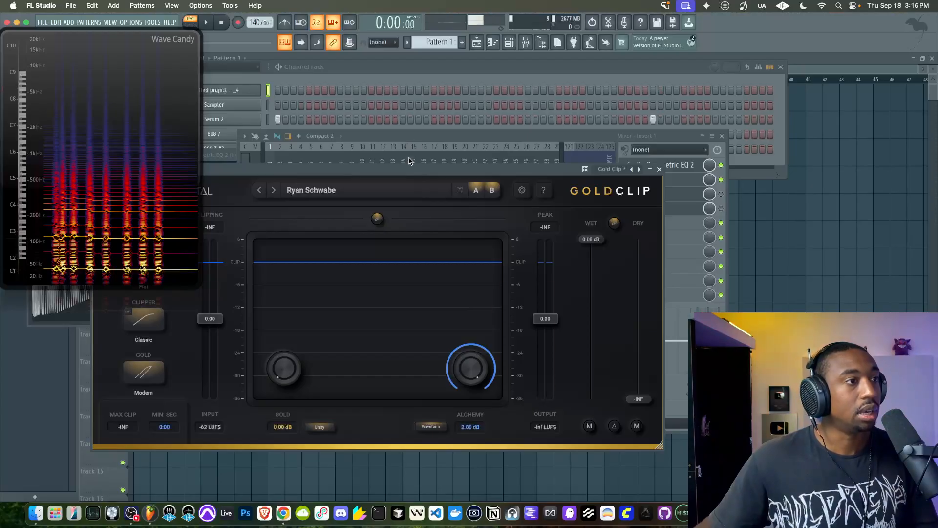
left_click_drag(385, 169, 443, 79)
left_click(170, 104)
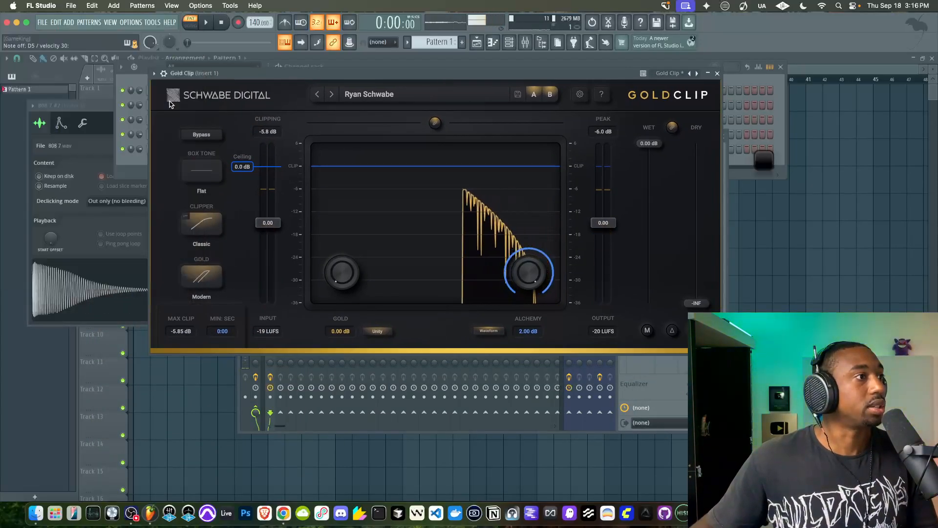
Set Gold Clip's Gold amount to 6.00 dB in Classic mode and its clipping input gain to 0.38
left_click_drag(387, 74, 364, 71)
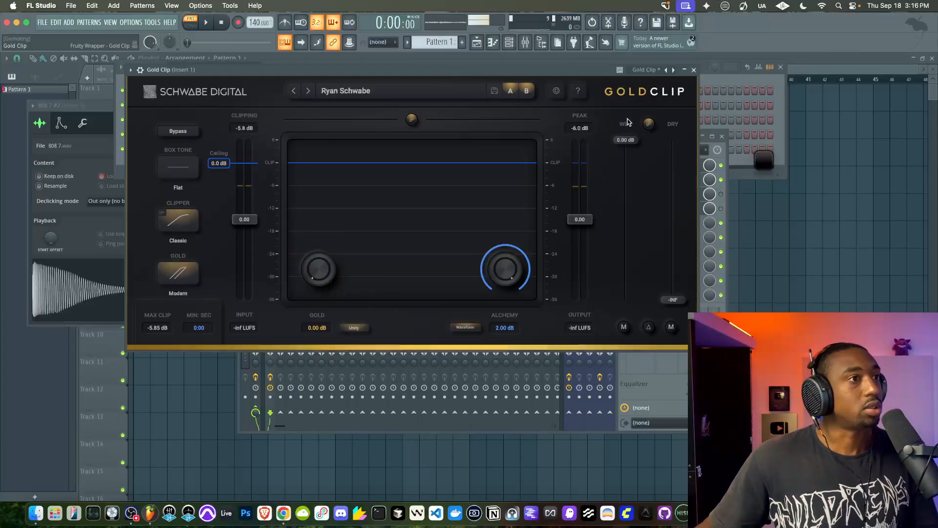
left_click_drag(327, 268, 326, 165)
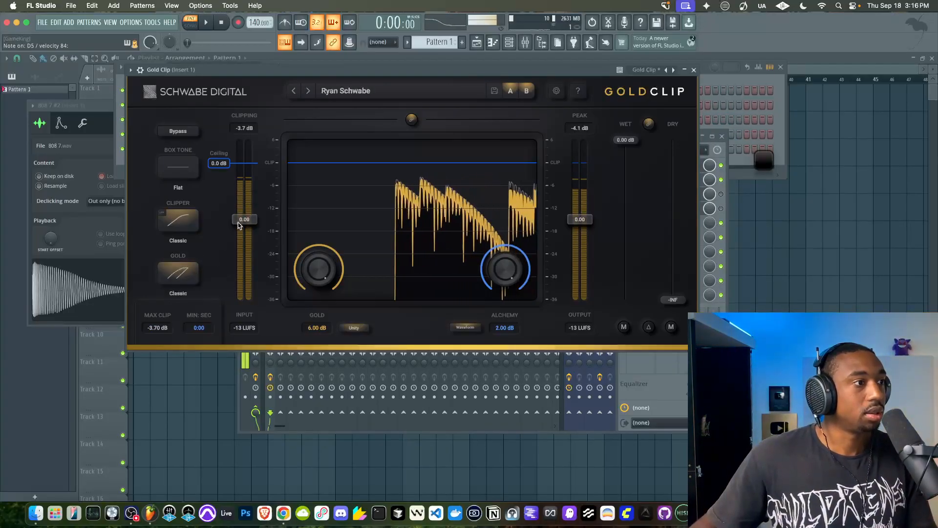
mouse_move(243, 220)
left_mouse_down()
mouse_move(244, 197)
mouse_move(244, 222)
left_mouse_up()
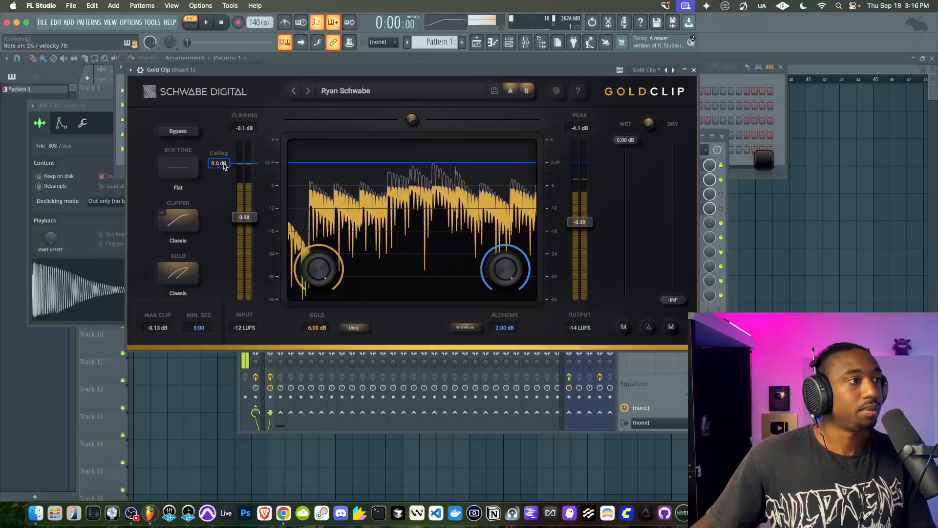
Set Gold Clip's ceiling to -2.4 dB and Gold to Modern at 2.50 dB, and compare the sound with the plugin switched off and on
left_click_drag(229, 172, 227, 189)
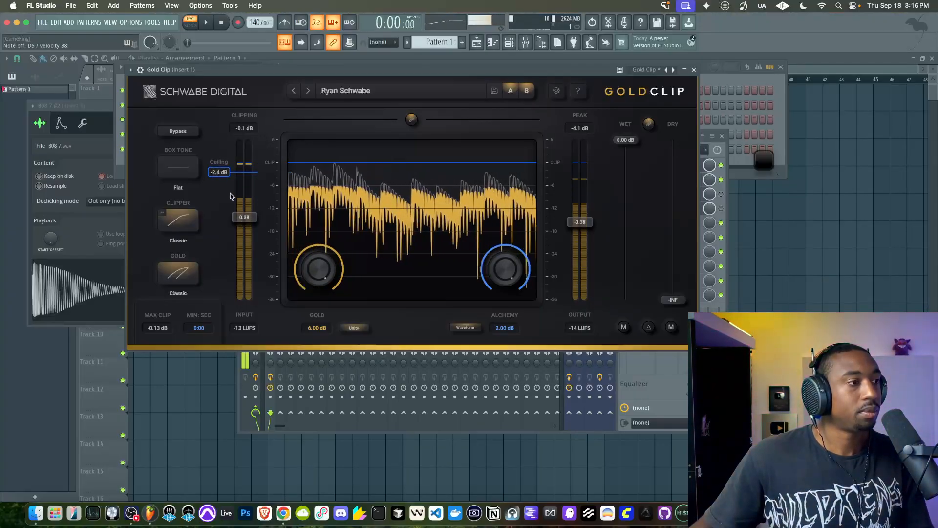
left_click(179, 273)
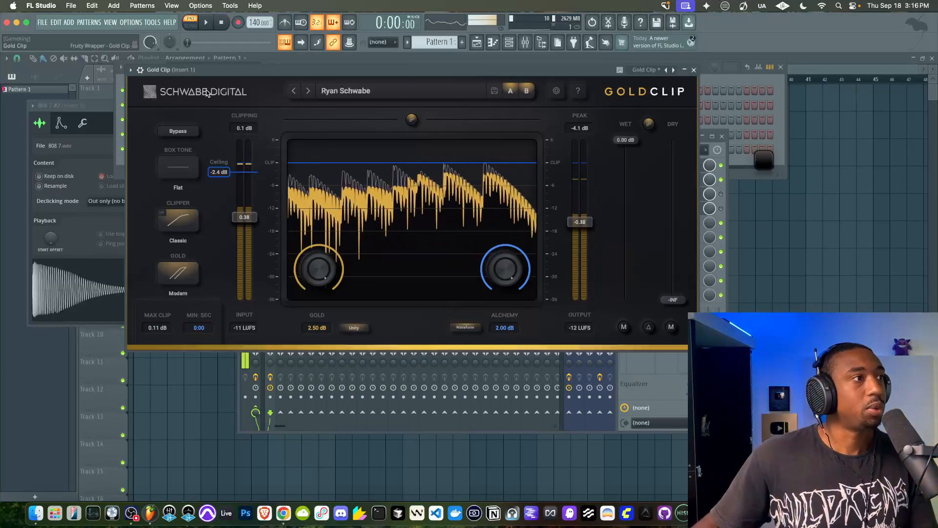
left_click(140, 70)
left_click(668, 85)
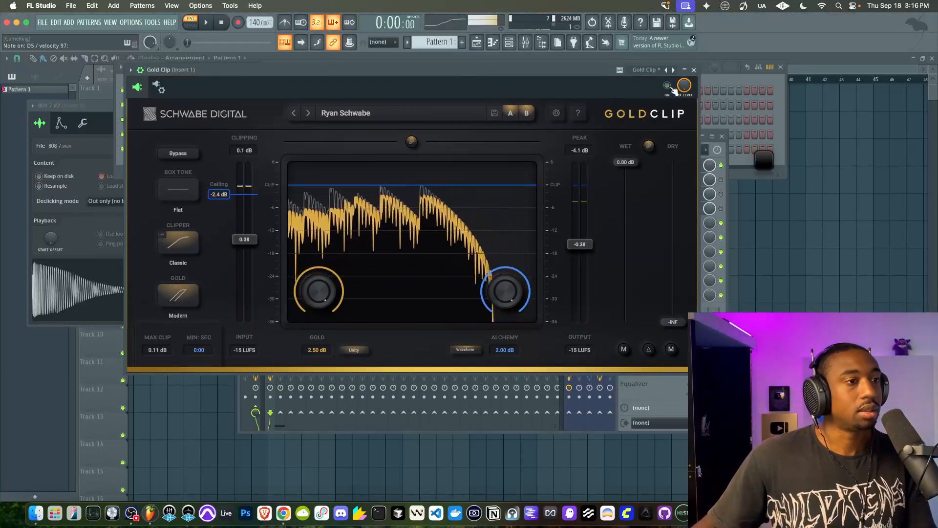
left_click(668, 86)
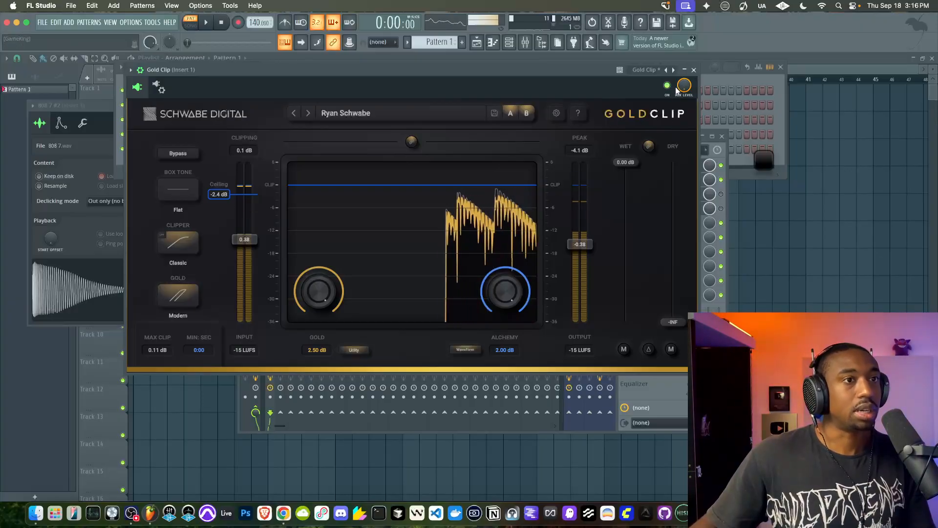
left_click(694, 70)
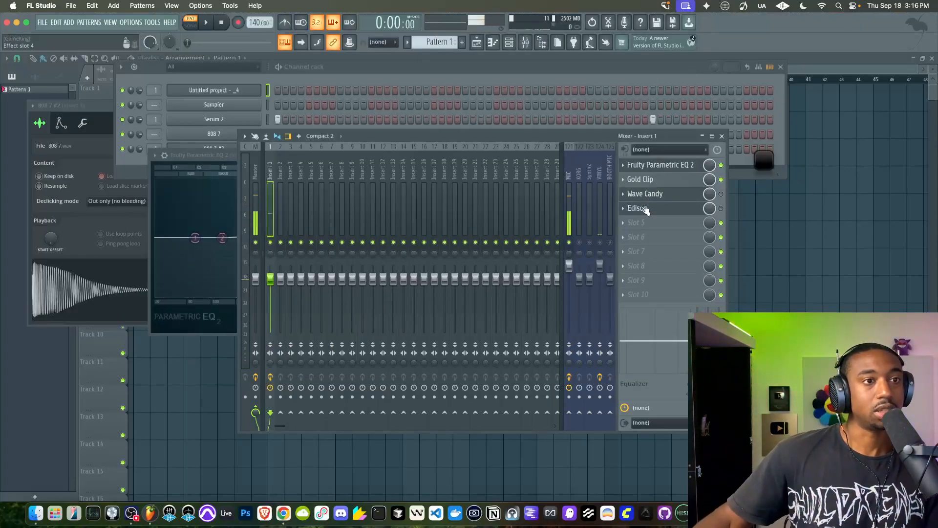
Move Edison to slot 6 and Wave Candy to slot 4 on Insert 1, and load Fruity Limiter in slot 3
left_click_drag(645, 209, 645, 238)
left_click_drag(645, 206, 647, 211)
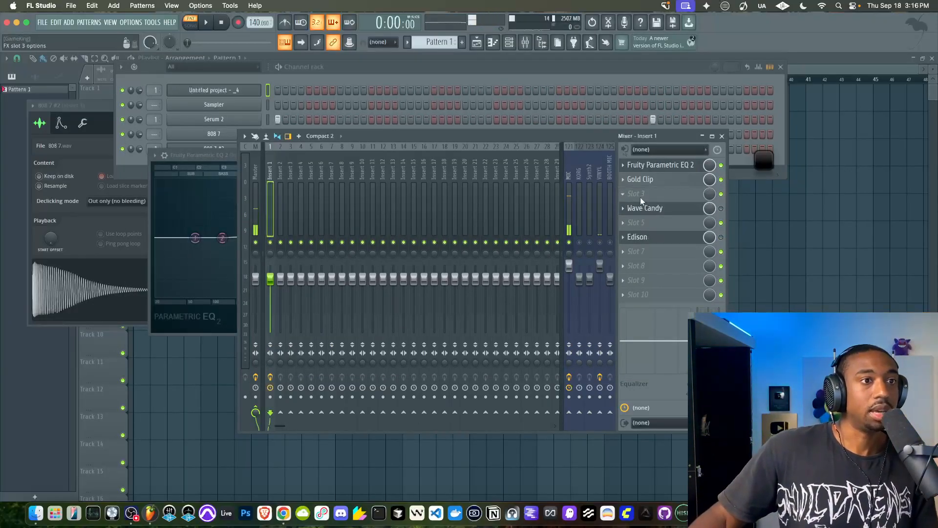
left_click(643, 194)
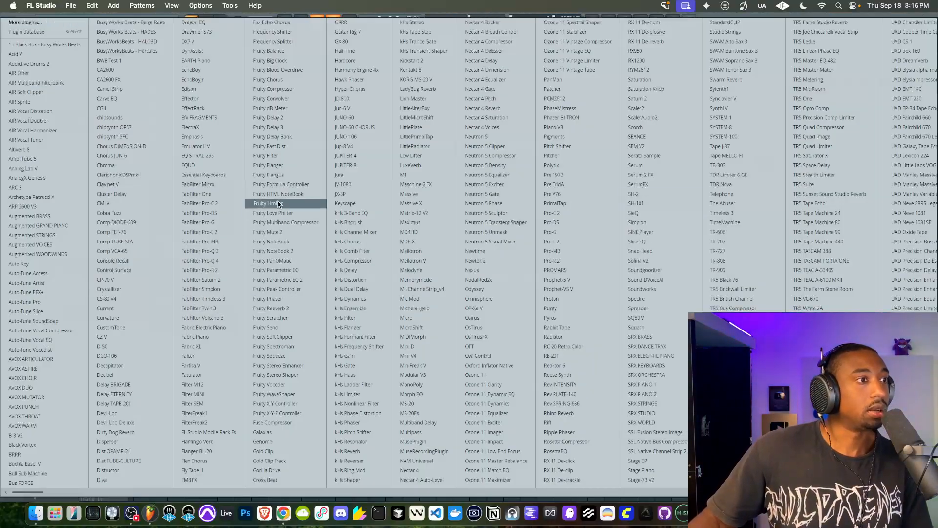
left_click(268, 204)
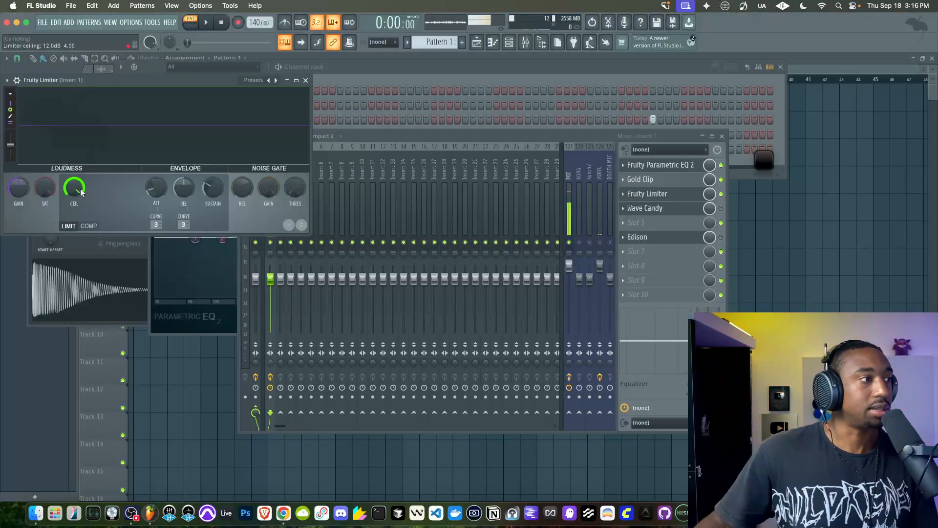
Open the 808 7 #2 channel's sample in Edison to examine its waveform, and close both windows
left_click(43, 279)
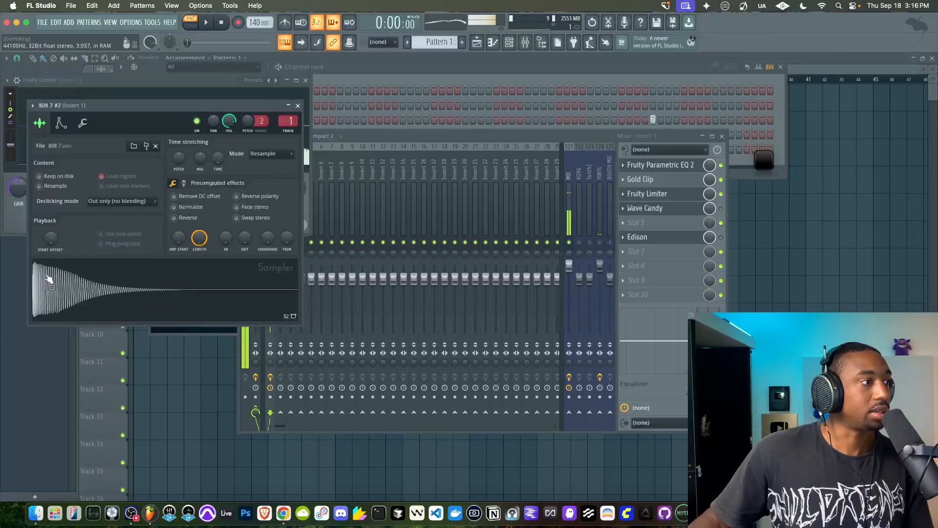
right_click(48, 275)
left_click(76, 330)
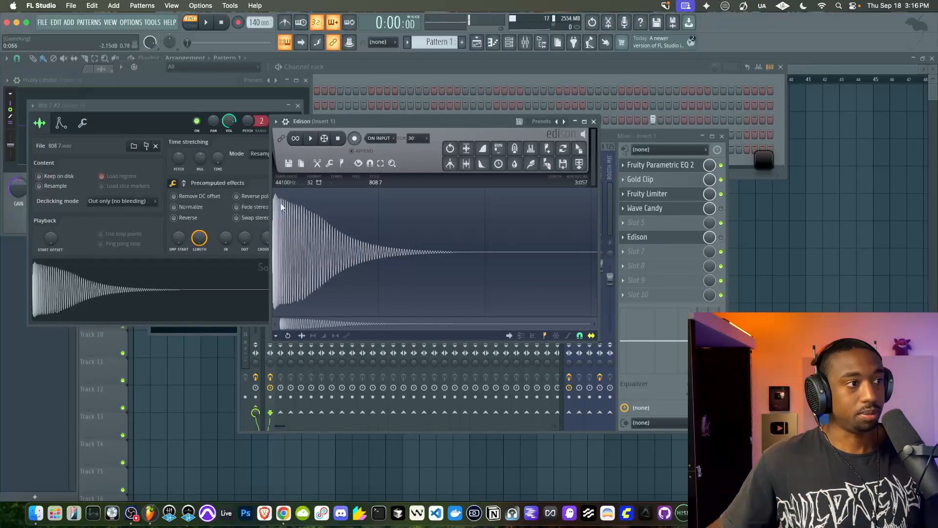
left_click(593, 122)
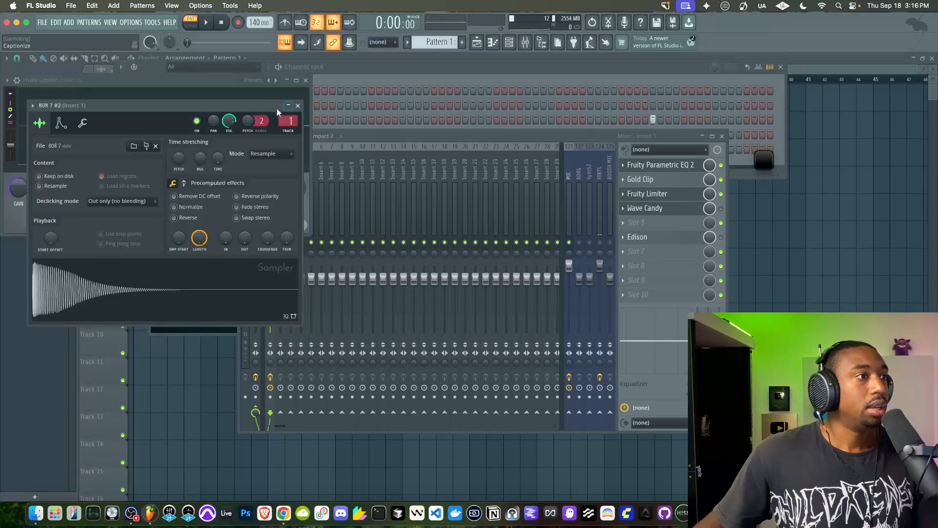
left_click(298, 106)
Switch Fruity Limiter to compressor mode, lower its threshold, and close it with the effect disabled
left_click_drag(126, 80, 239, 86)
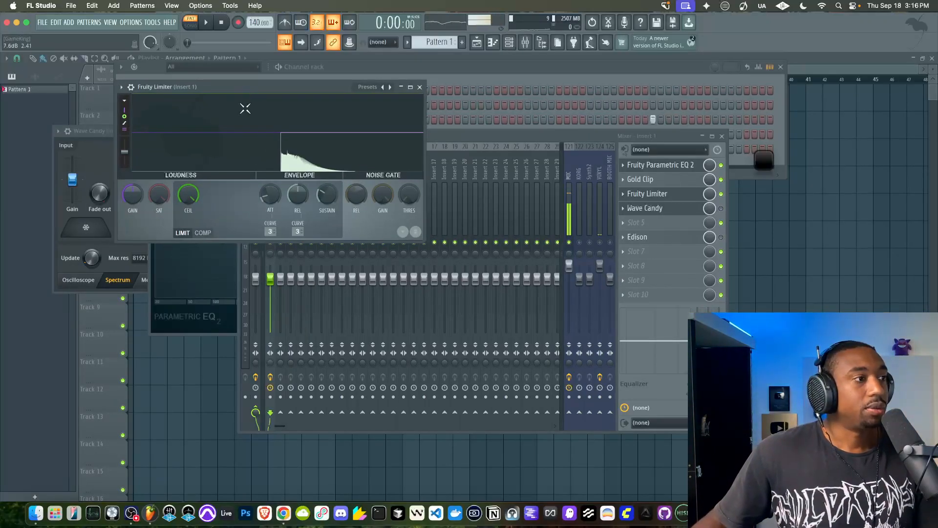
left_click(205, 232)
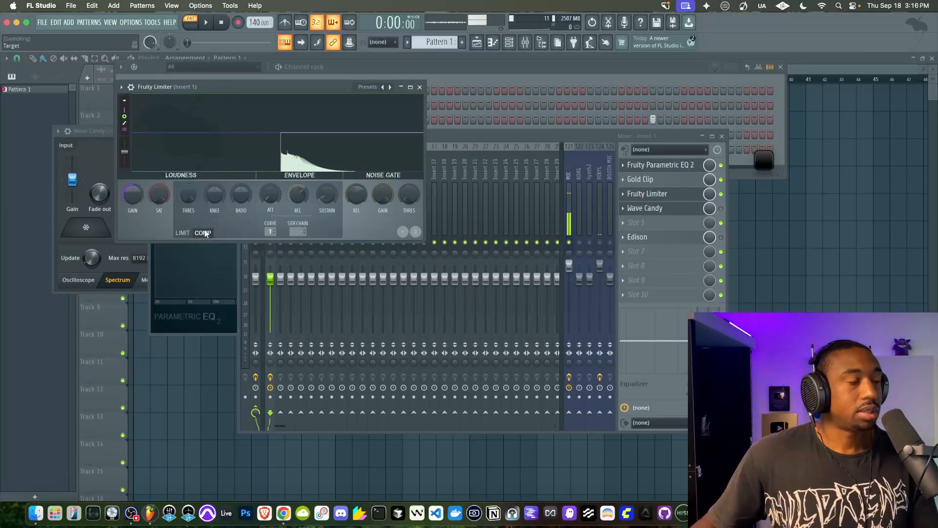
left_click_drag(192, 198, 191, 210)
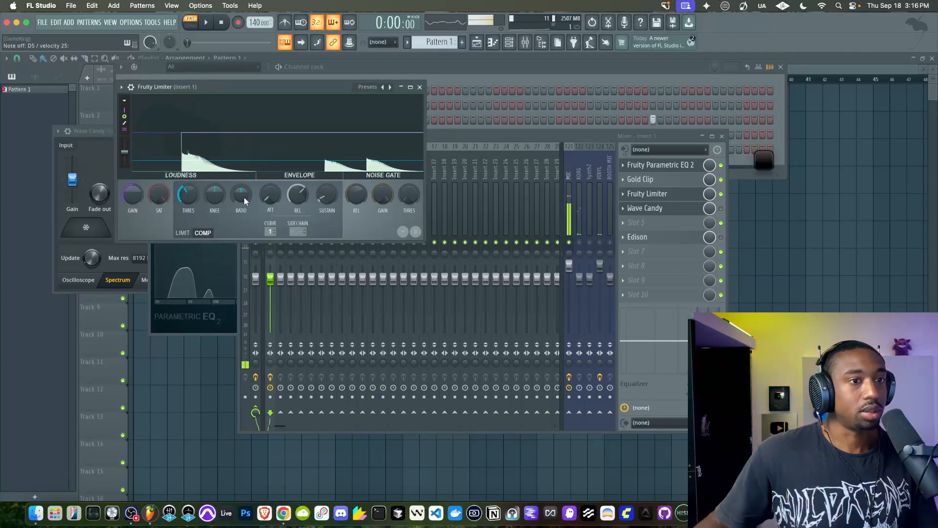
left_click(707, 168)
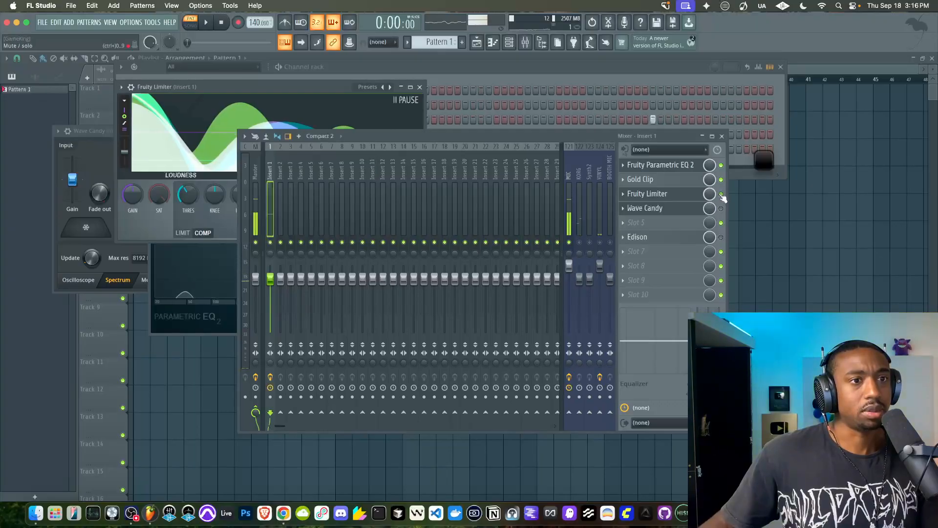
left_click(419, 87)
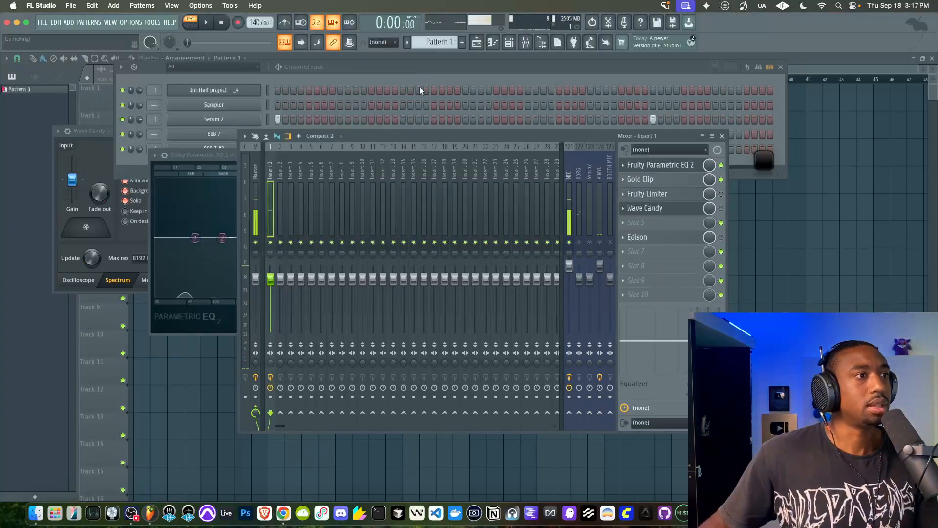
Select only the "Untitled project - _4" channel, rename it 808, and open its sampler settings
left_click(268, 105)
left_click(268, 91)
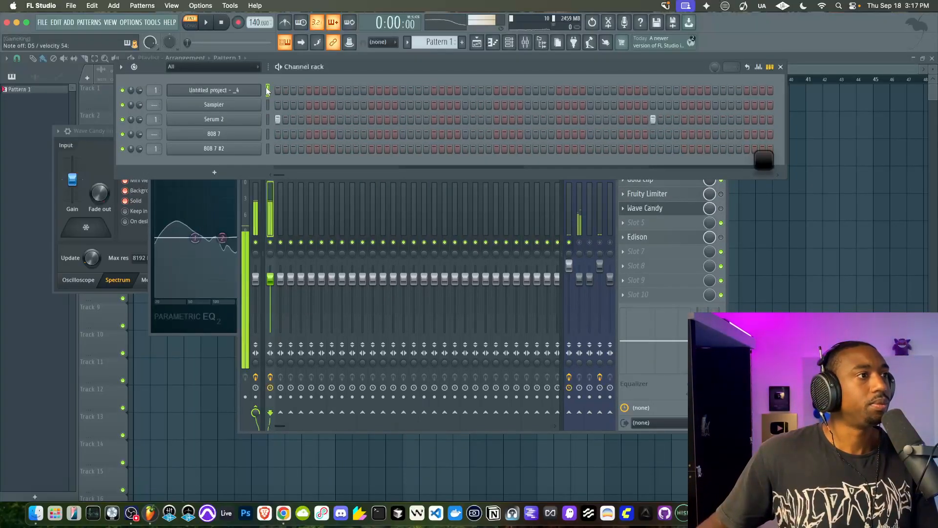
right_click(230, 92)
type("r808")
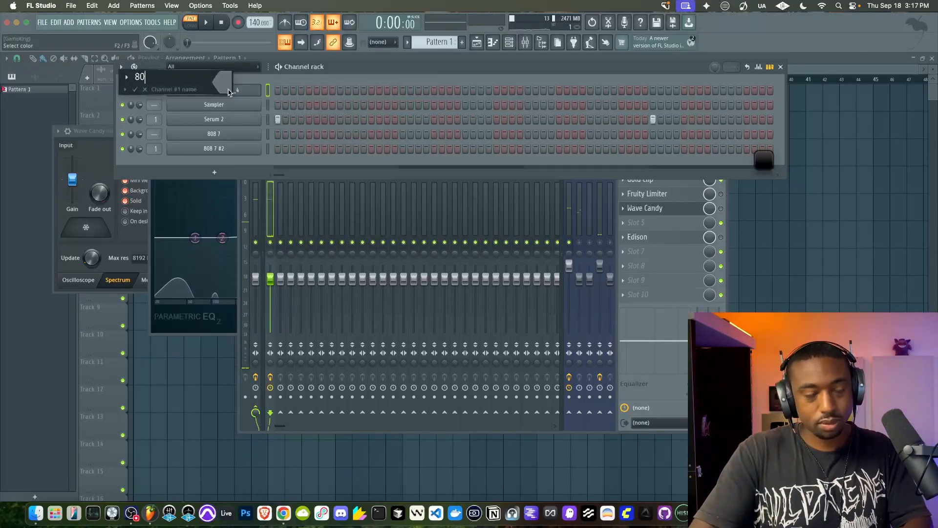
key("Return")
left_click(214, 90)
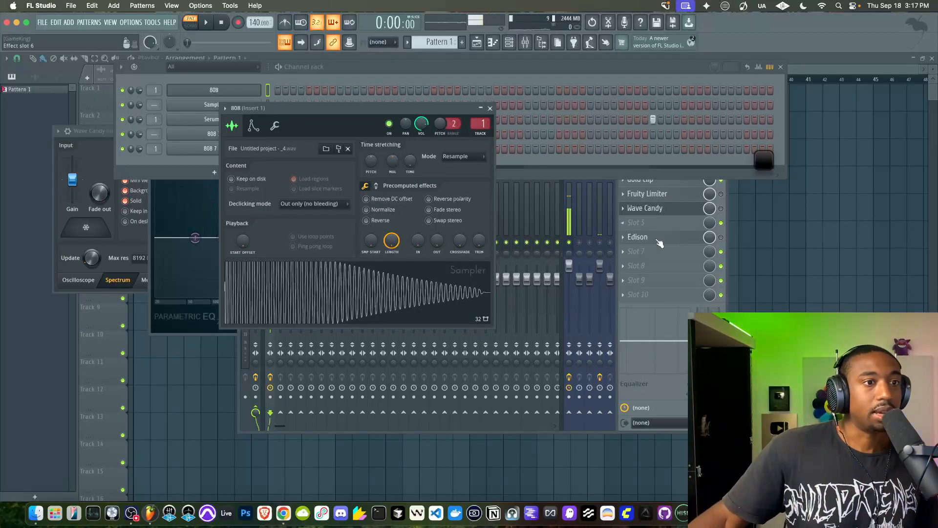
Re-enable Fruity Limiter and adjust the compressor's threshold, ratio, sustain and attack, with the release shortened to about 69 ms
left_click(673, 197)
left_click(720, 194)
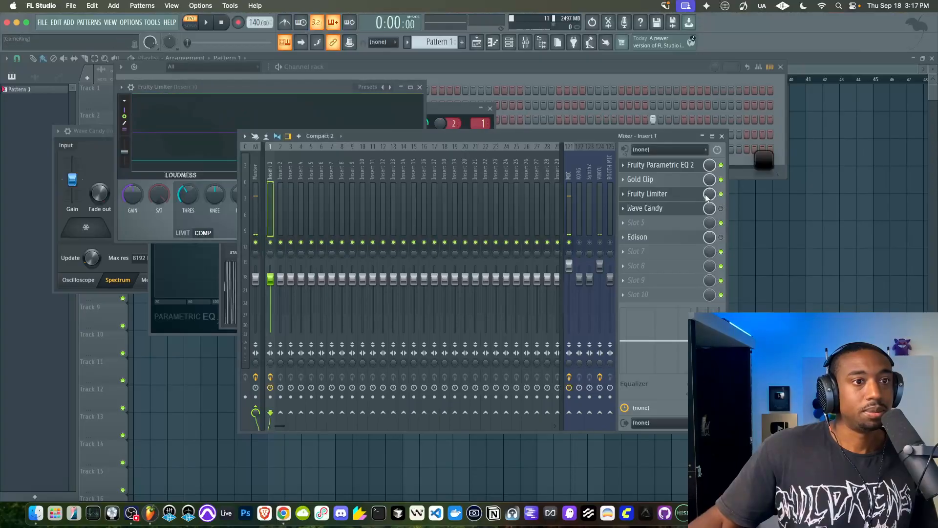
left_click(700, 195)
left_click(701, 197)
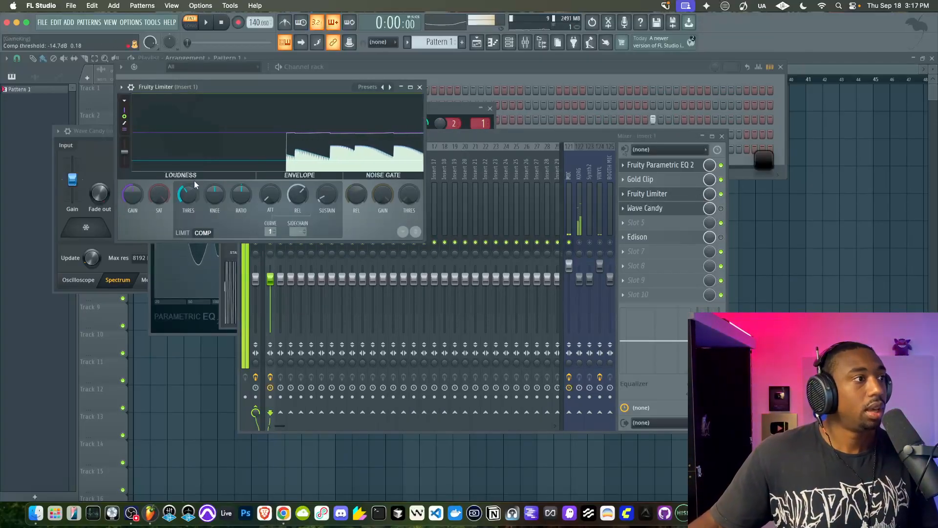
left_click_drag(190, 194, 242, 195)
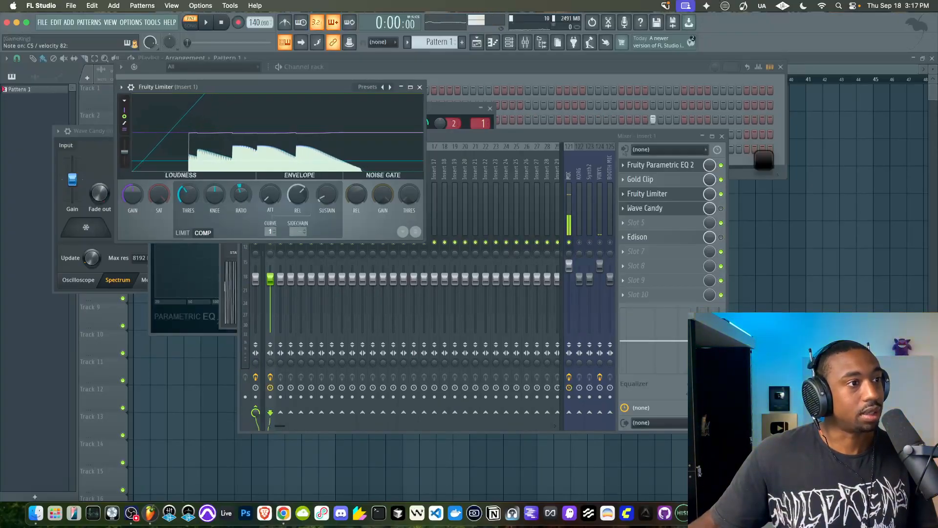
left_click_drag(322, 201, 322, 195)
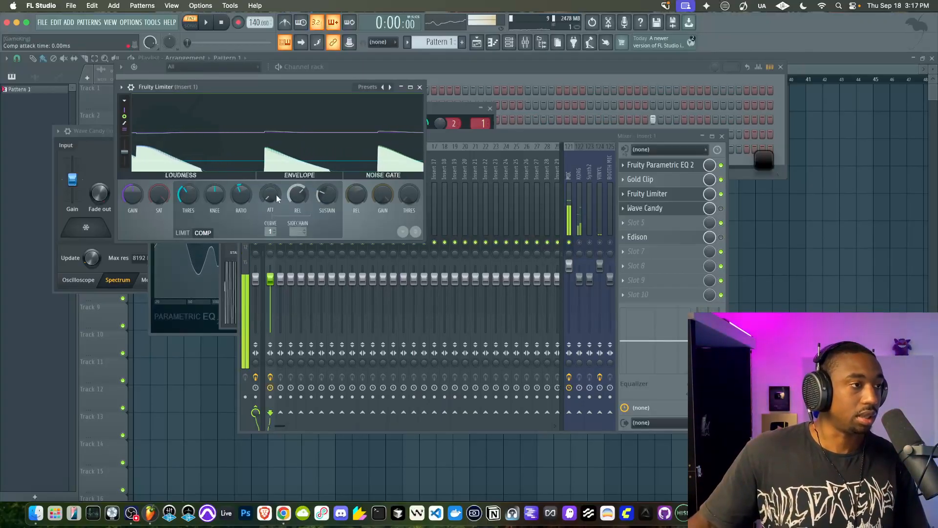
left_click_drag(274, 198, 298, 206)
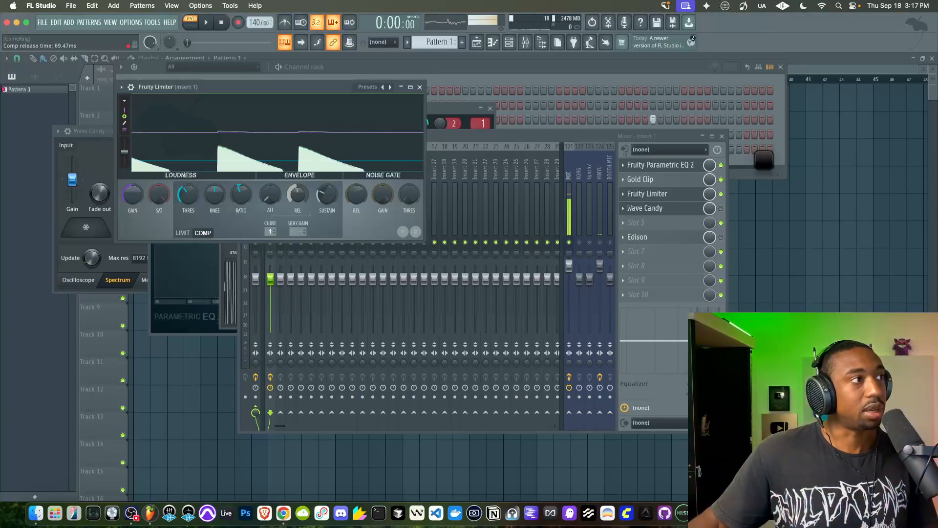
Fine-tune the compressor's threshold, sustain and release in Fruity Limiter while auditioning the 808
left_click_drag(188, 195, 188, 197)
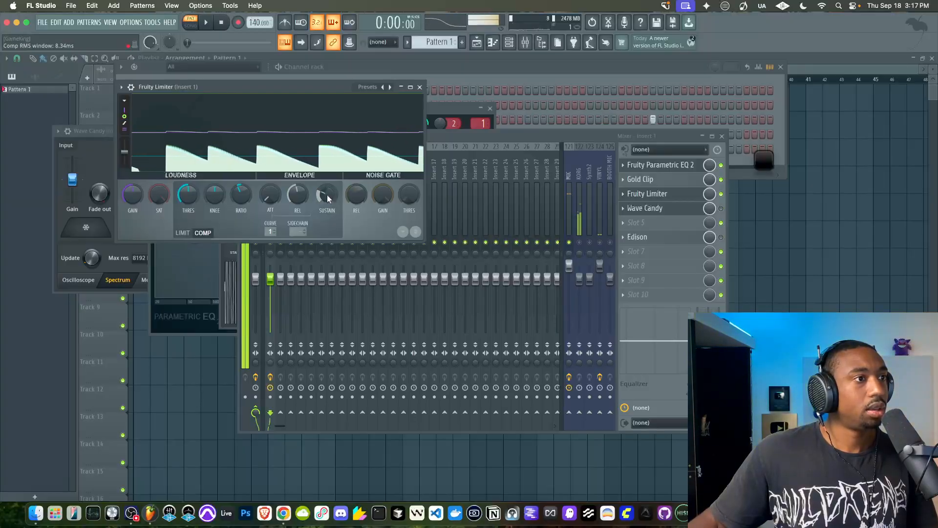
left_click_drag(325, 196, 325, 194)
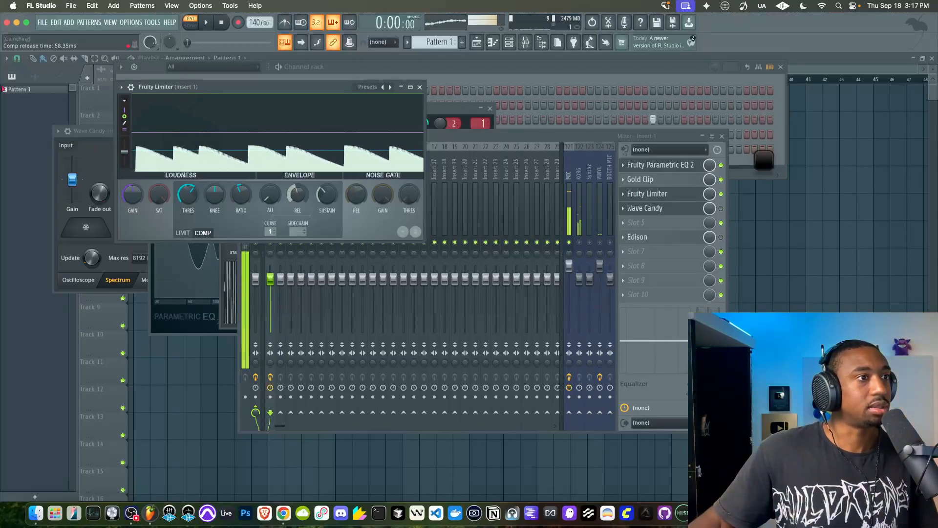
left_click_drag(188, 195, 188, 200)
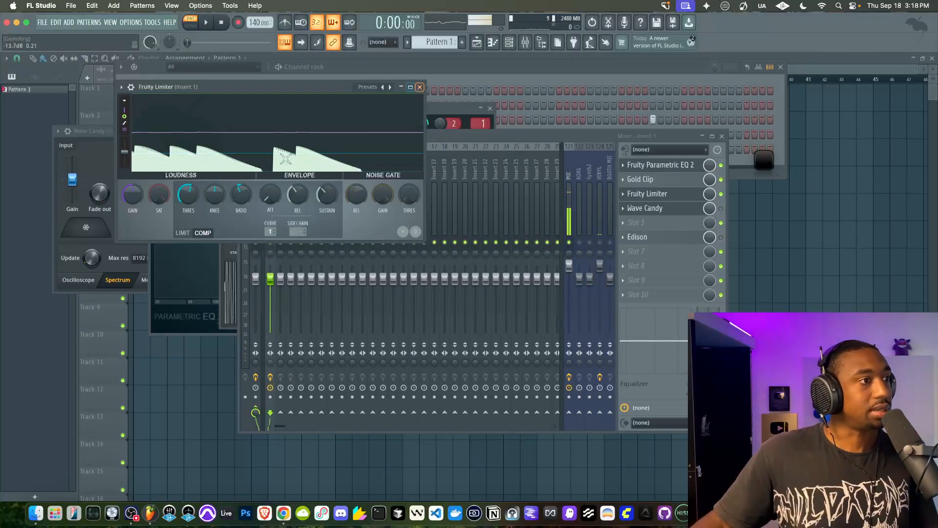
Turn the compressor's ratio down further, shorten its release time below 24 ms, and close Fruity Limiter
right_click(243, 194)
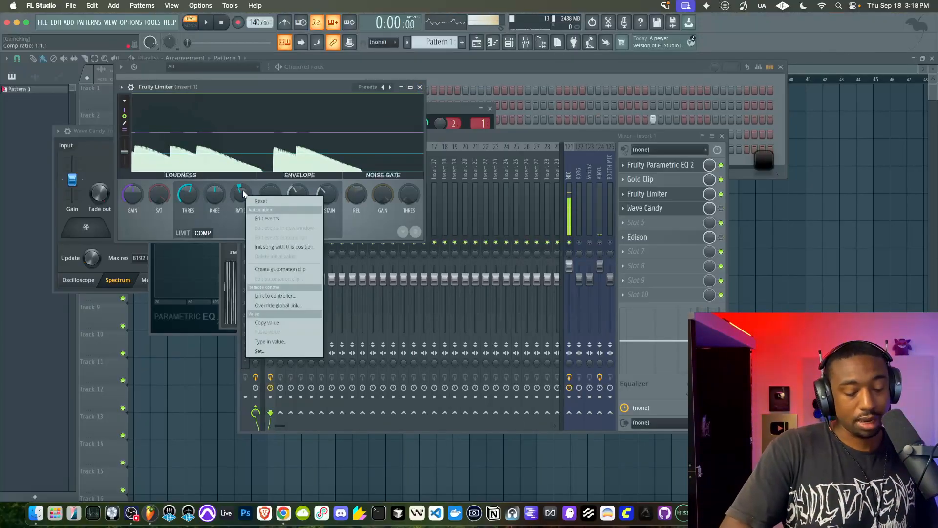
key("c")
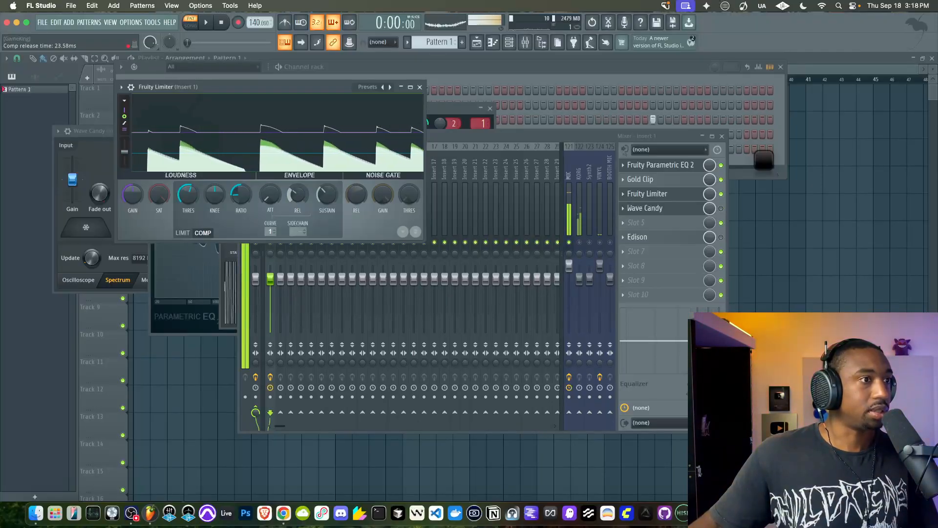
left_click_drag(298, 195, 298, 210)
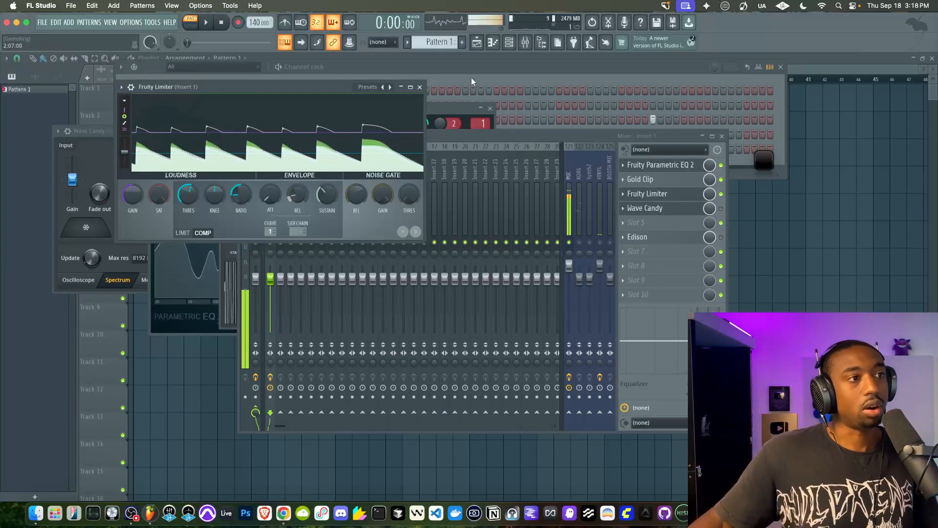
left_click(421, 89)
left_click(402, 77)
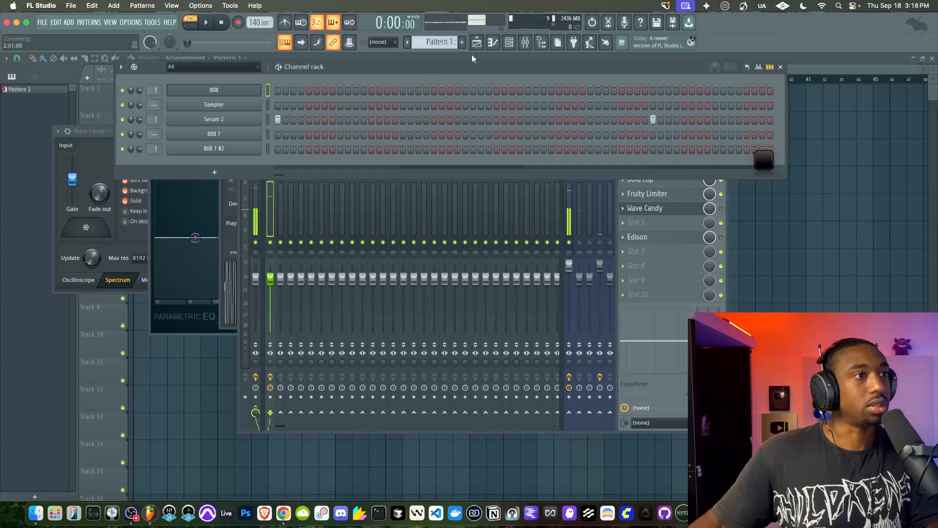
Play Pattern 3 with the 808, readjust Fruity Limiter's threshold and sustain during playback, and close the limiter
left_click(462, 43)
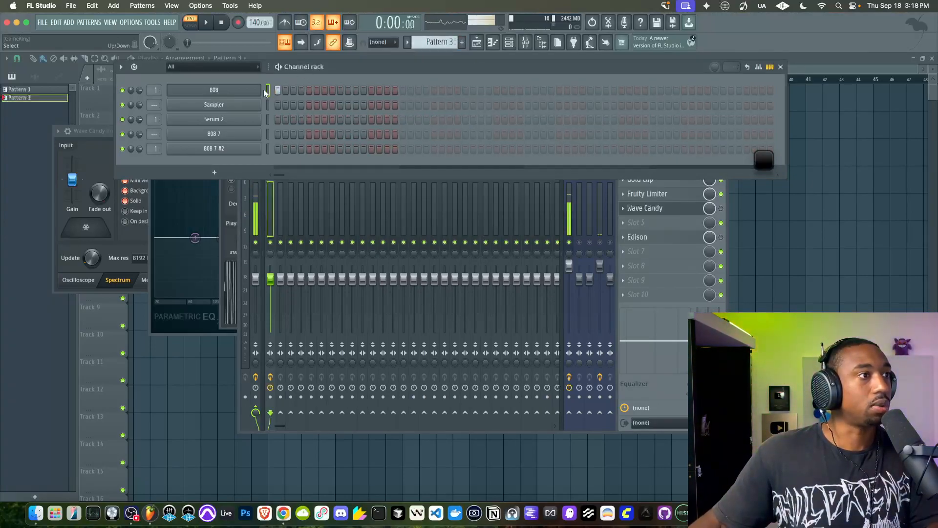
key("space")
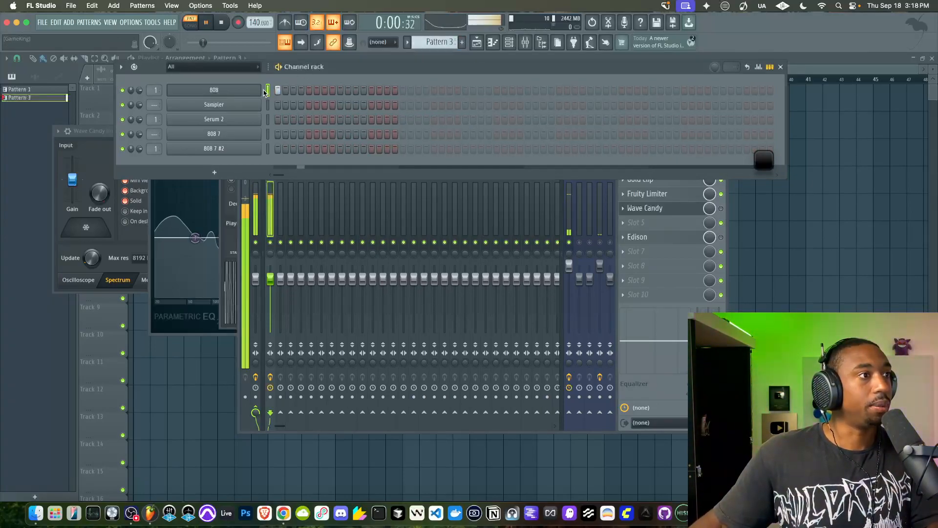
left_click(660, 194)
mouse_move(190, 201)
left_mouse_down()
mouse_move(190, 186)
mouse_move(190, 207)
left_mouse_up()
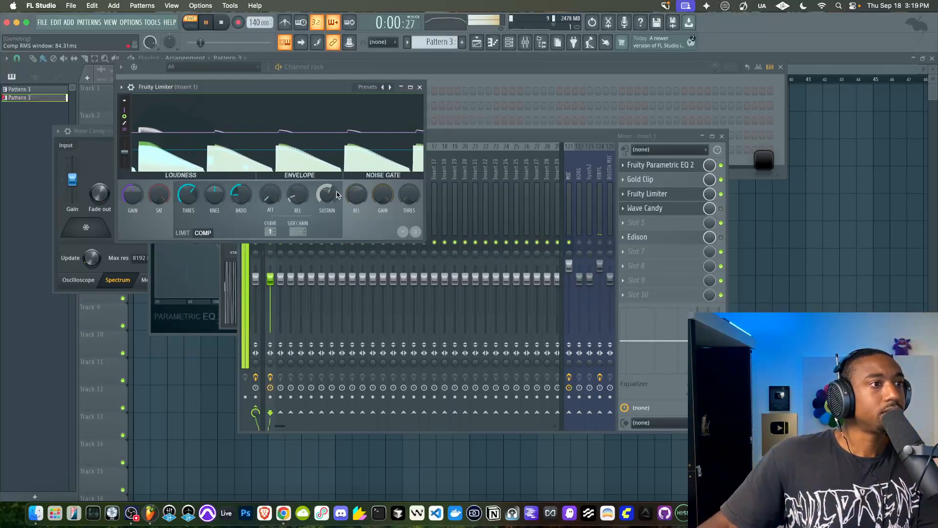
left_click(419, 87)
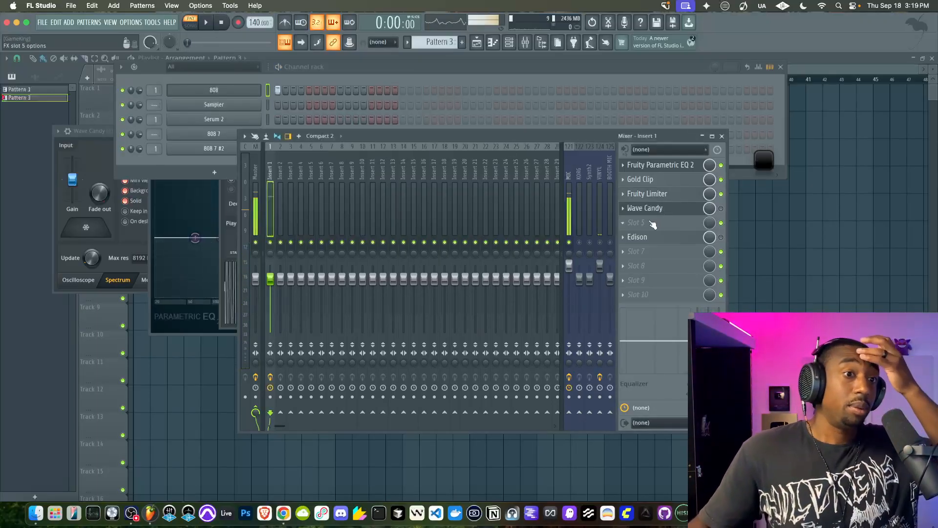
Load UAD SPL Transient Designer into Insert 1's fifth effect slot and adjust its attack to about -0.15 dB
left_click(632, 224)
scroll(489, 273, "right", 5)
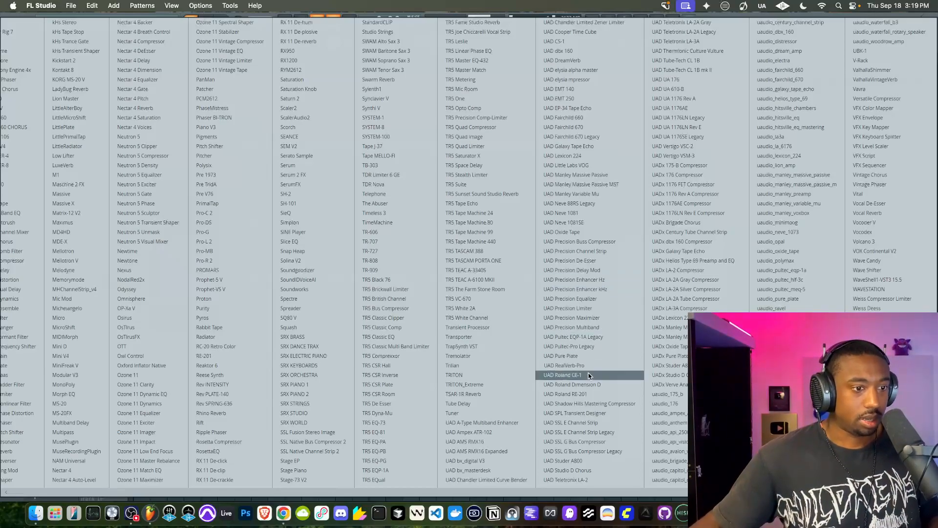
left_click(590, 413)
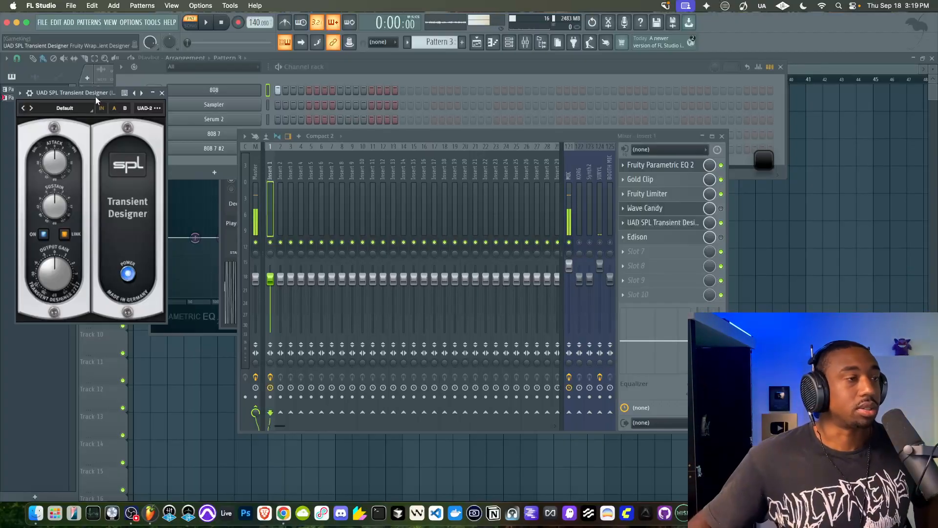
left_click_drag(95, 96, 184, 129)
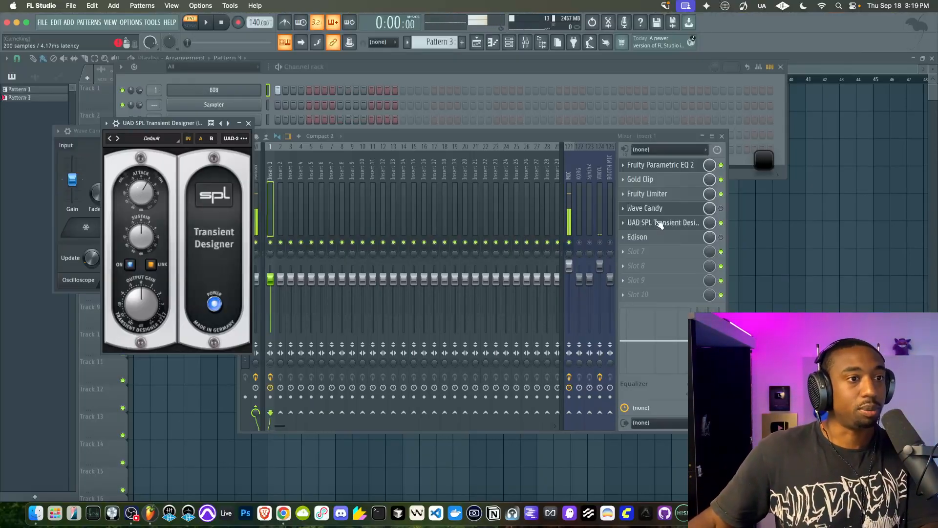
left_click_drag(147, 191, 145, 198)
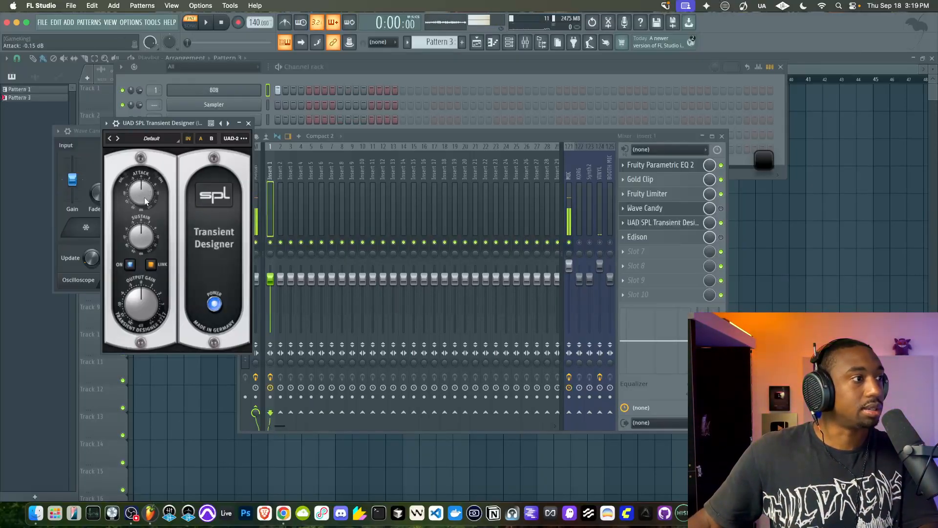
Start a new On Input recording in Edison on Insert 1 and play Pattern 3 into it
left_click(693, 239)
left_click(288, 163)
left_click(297, 177)
left_click(354, 138)
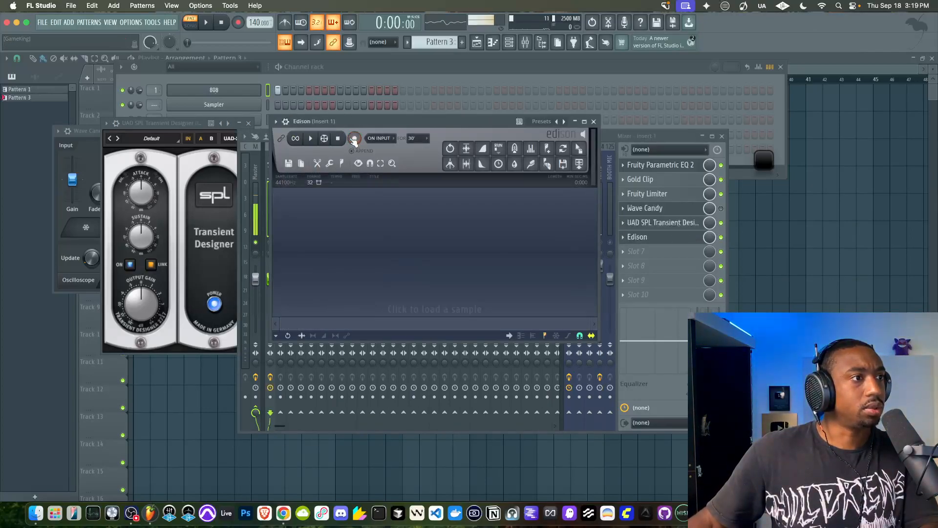
left_click(208, 23)
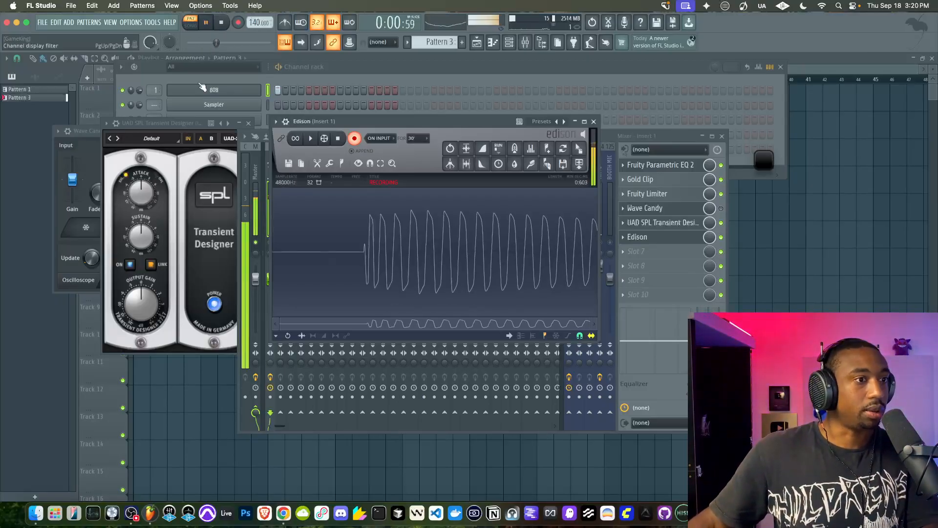
Set Transient Designer's attack to about 2.25 dB, lower its sustain below -8 dB and raise its output gain to about 2.75 dB
left_click_drag(152, 206, 145, 192)
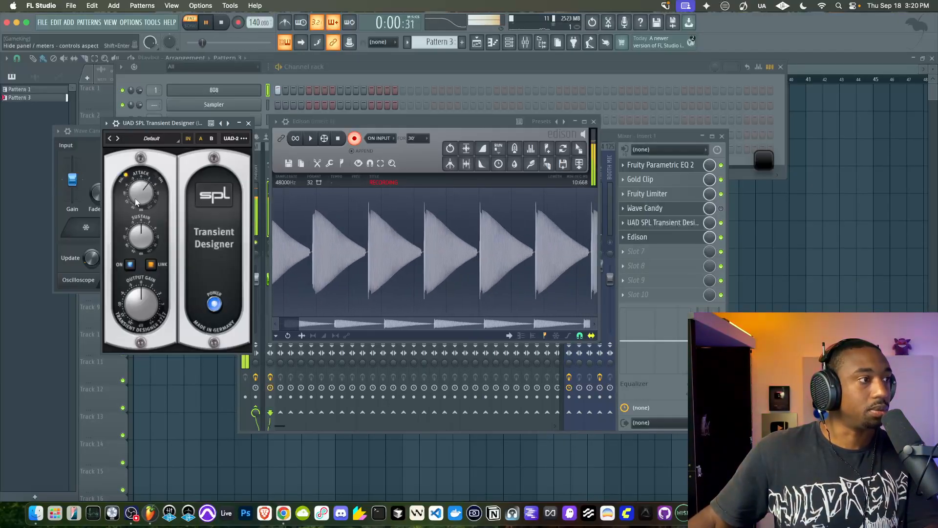
mouse_move(135, 197)
left_mouse_down()
mouse_move(137, 186)
mouse_move(137, 203)
left_mouse_up()
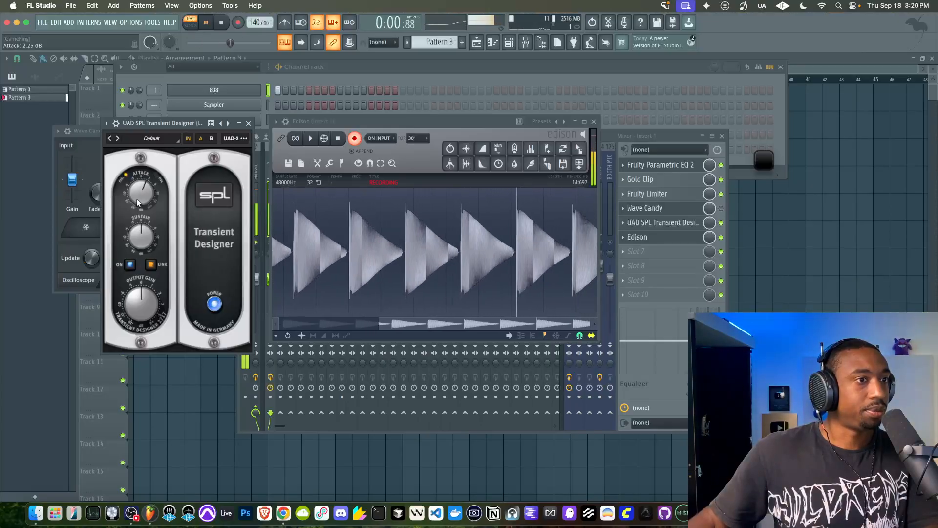
left_click_drag(141, 237, 135, 258)
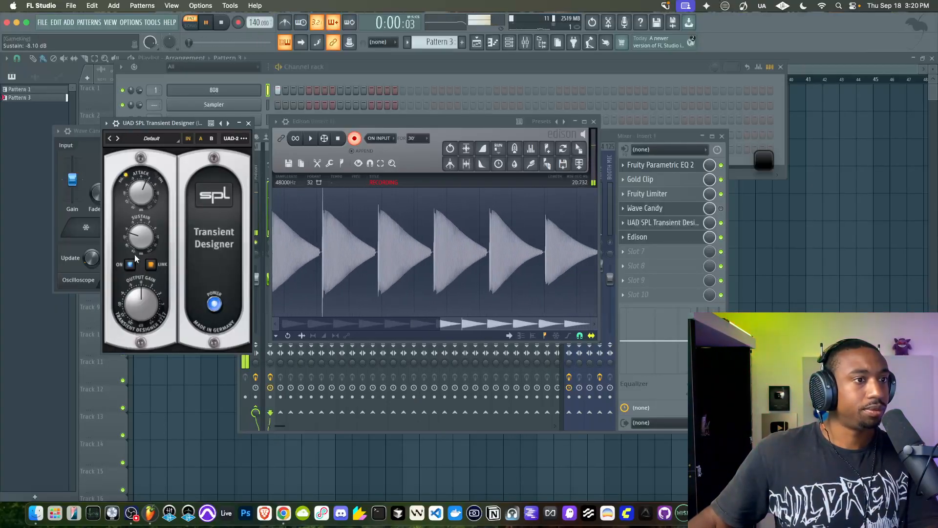
left_click_drag(142, 242, 142, 247)
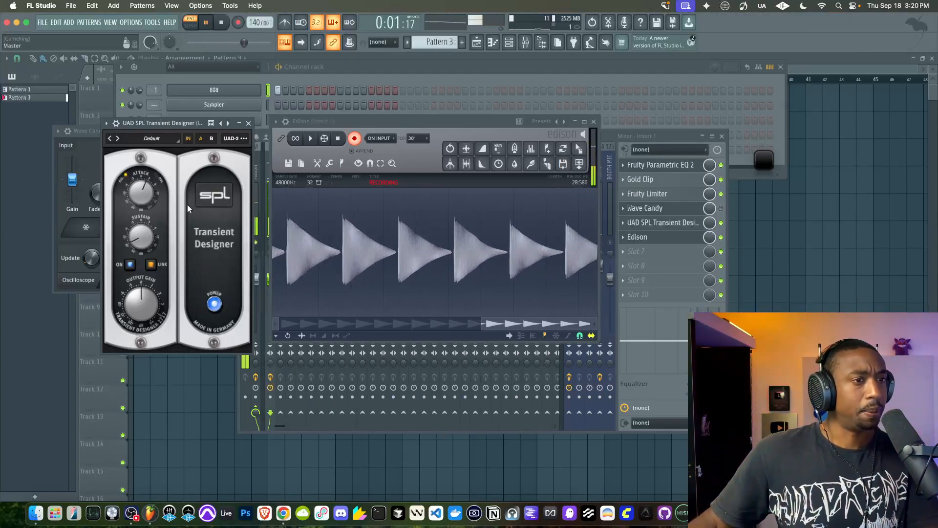
left_click_drag(145, 304, 150, 285)
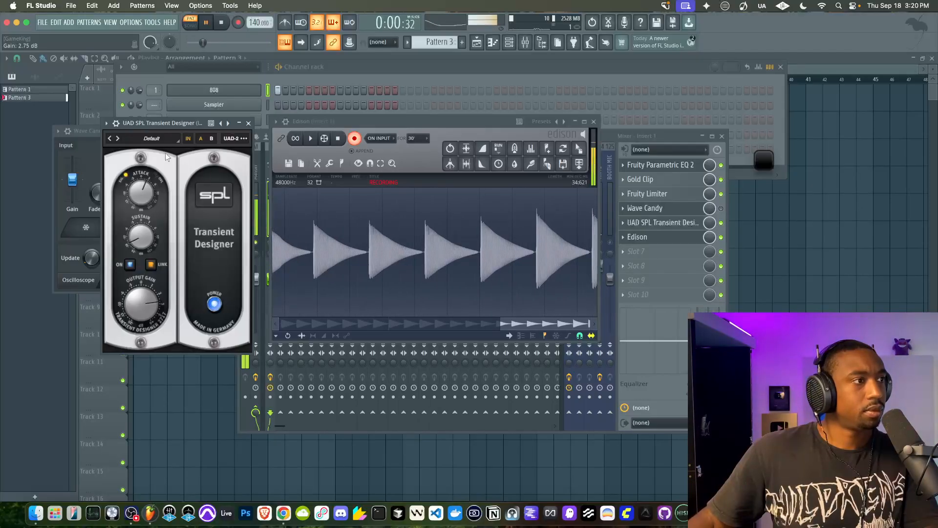
Bypass Transient Designer for comparison, close it, and stop playback and the Edison recording
left_click(116, 124)
left_click(223, 139)
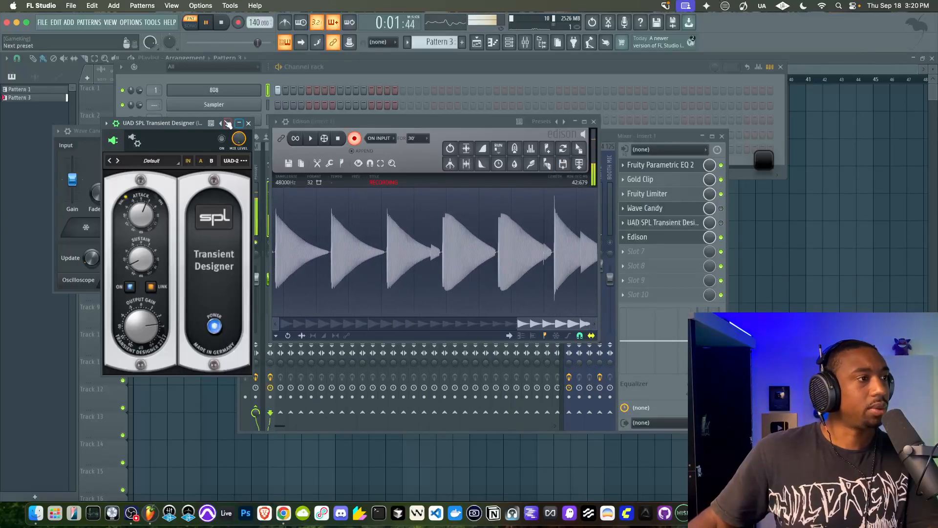
left_click(248, 124)
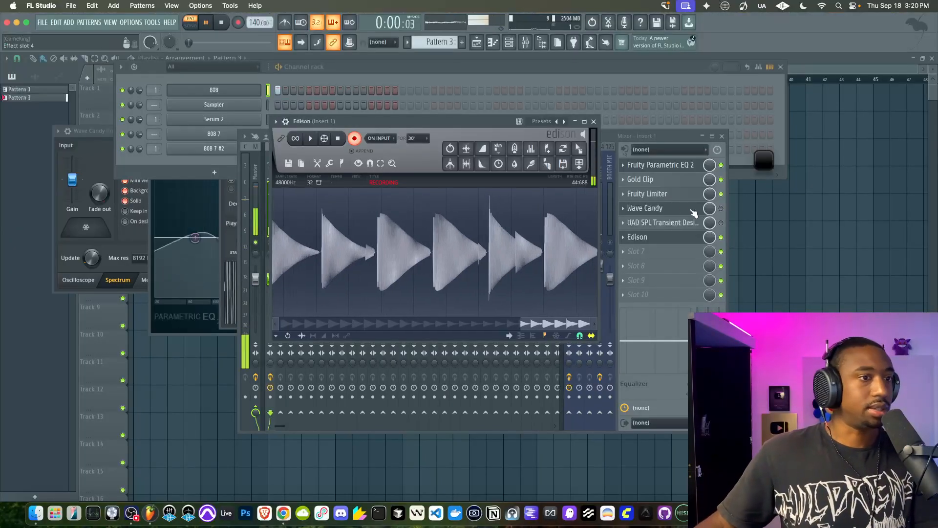
left_click_drag(389, 121, 307, 108)
key("space")
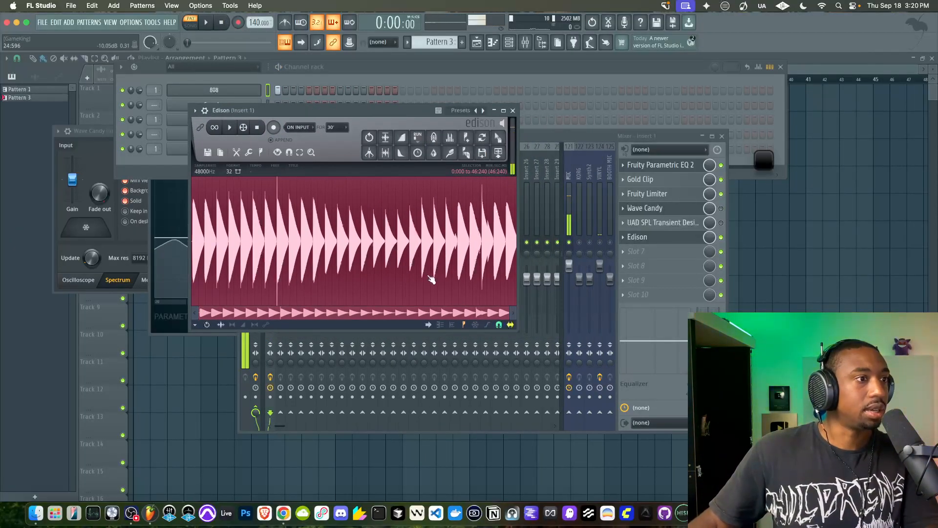
Examine the recorded 808 hits in Edison, comparing the processed and bypassed waveforms, and play back the final section
scroll(465, 212, "up", 5)
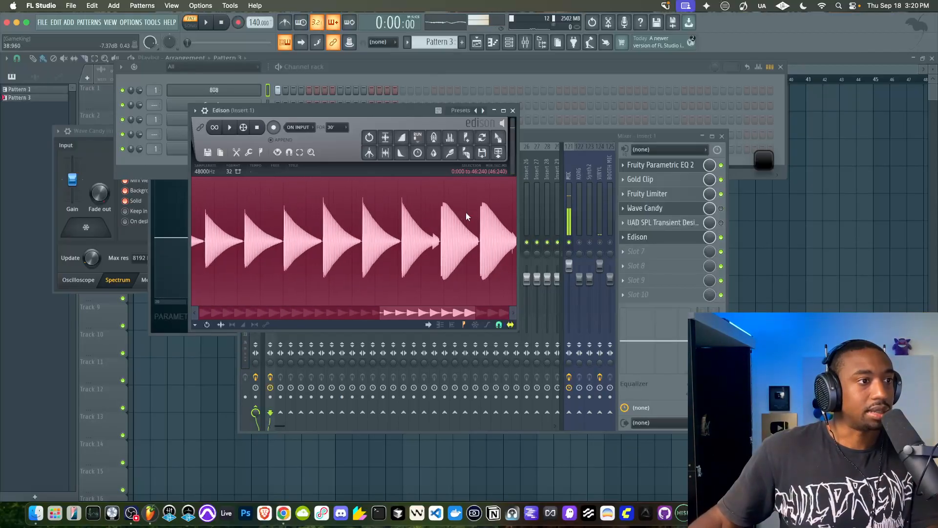
right_click(361, 203)
scroll(361, 204, "up", 2)
right_click(390, 210)
left_click(390, 210)
scroll(390, 210, "up", 4)
scroll(426, 213, "down", 6)
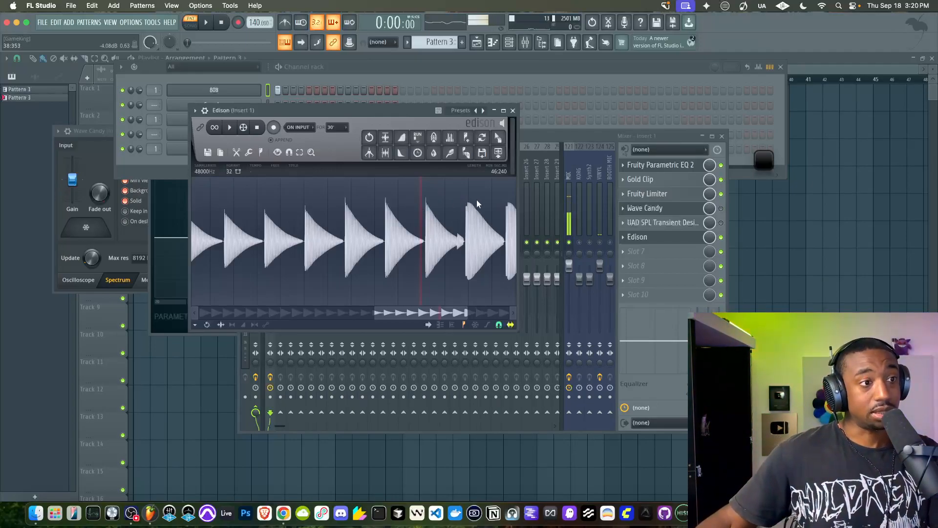
scroll(476, 200, "up", 5)
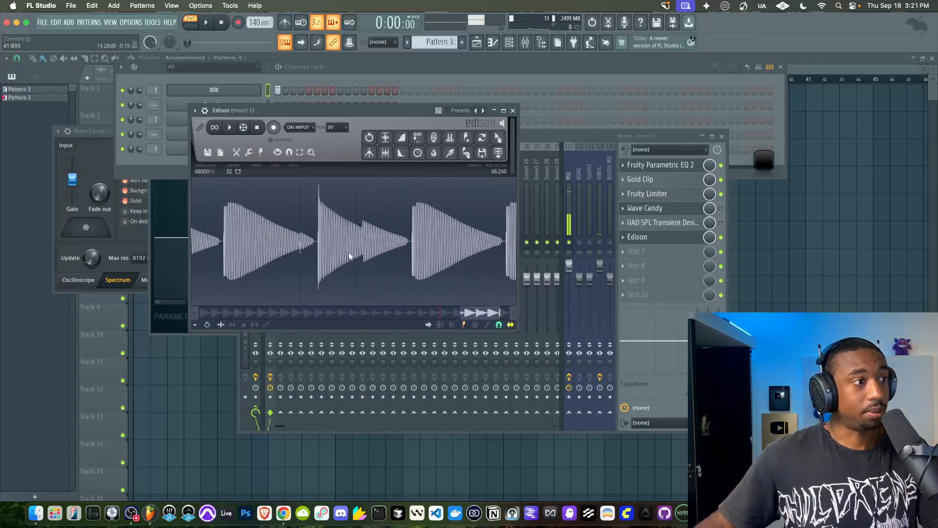
key("space")
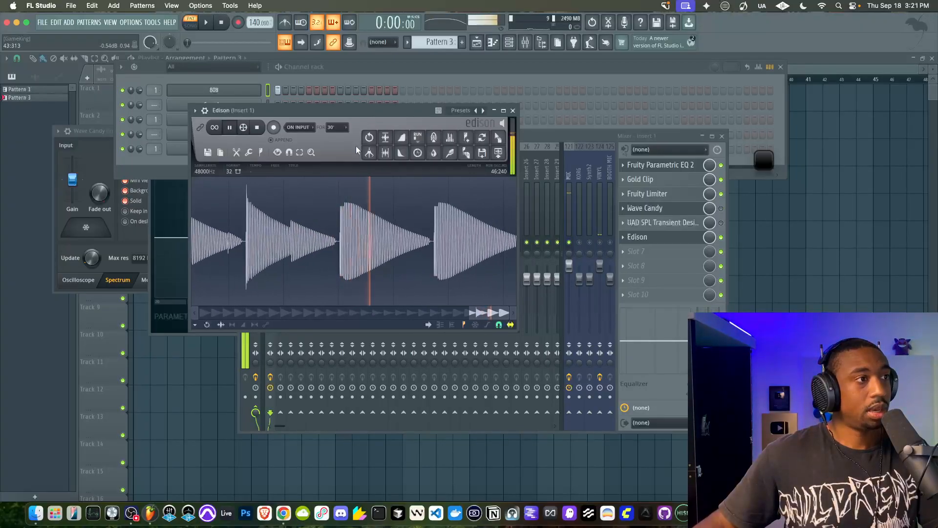
key("space")
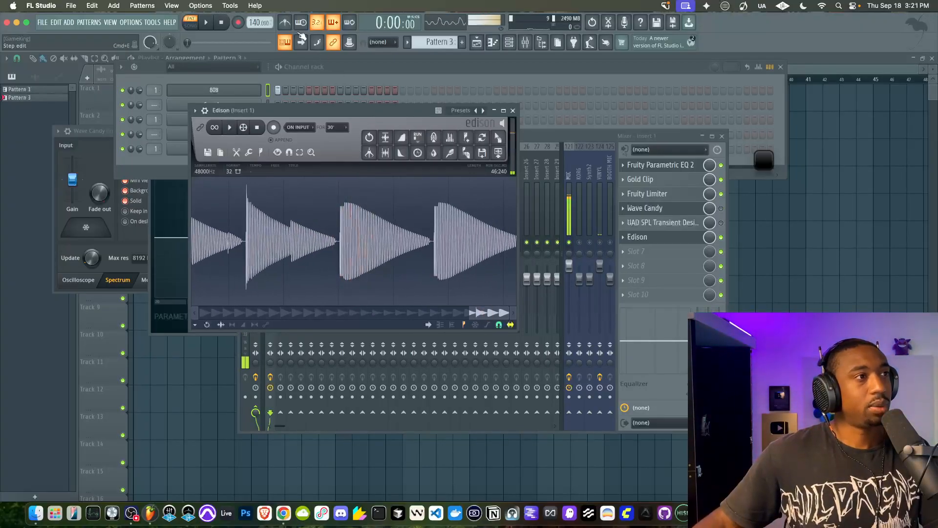
Close Edison and the mixer, and copy the 808 channel's note into the Serum 2 channel
left_click(512, 110)
left_click(722, 136)
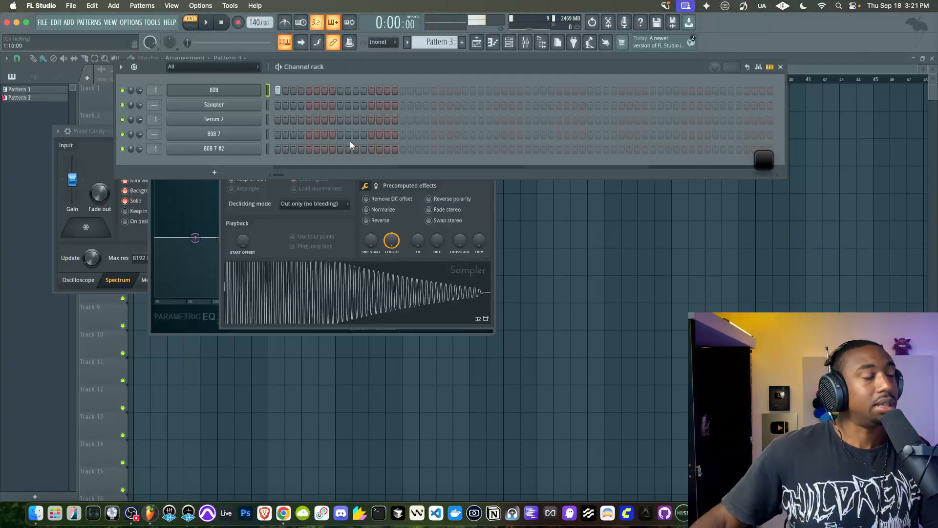
left_click(268, 91)
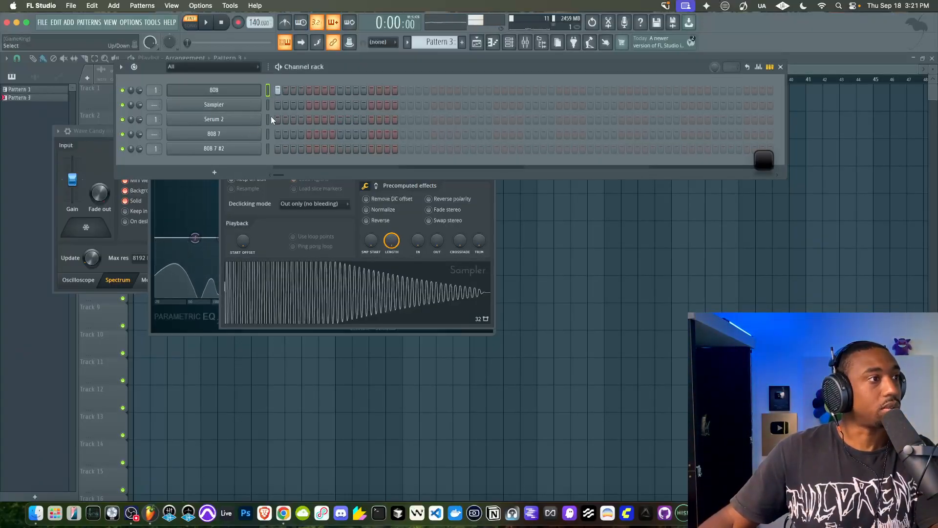
left_click(249, 120)
left_click(248, 121)
left_click(319, 96)
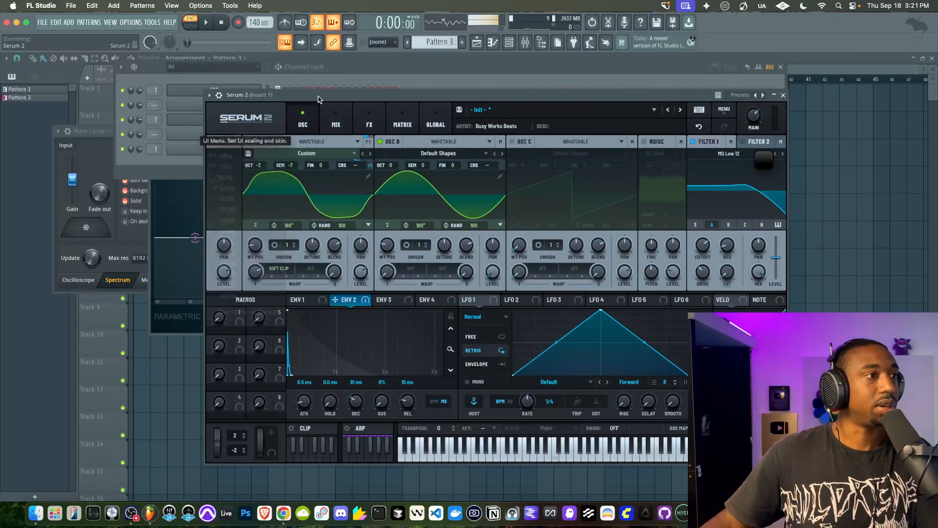
key("Escape")
left_click(235, 118)
left_click(235, 123)
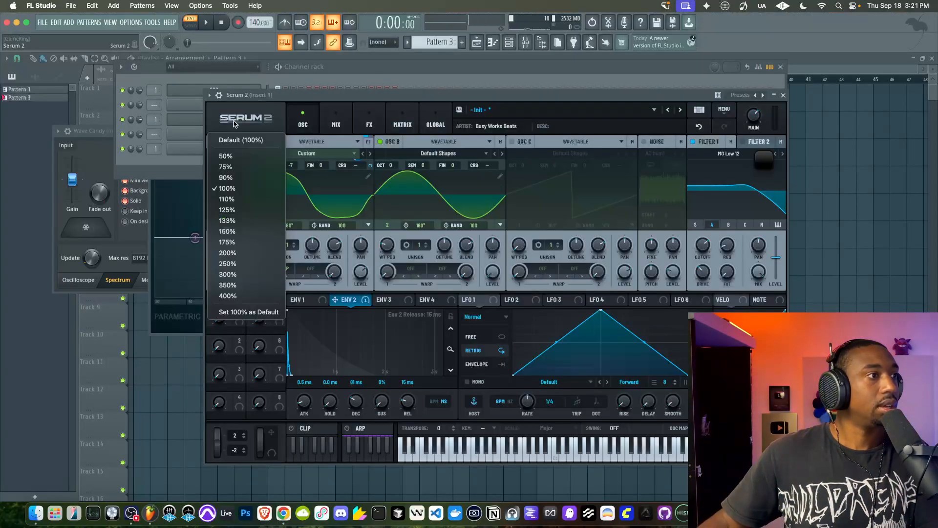
left_click(315, 97)
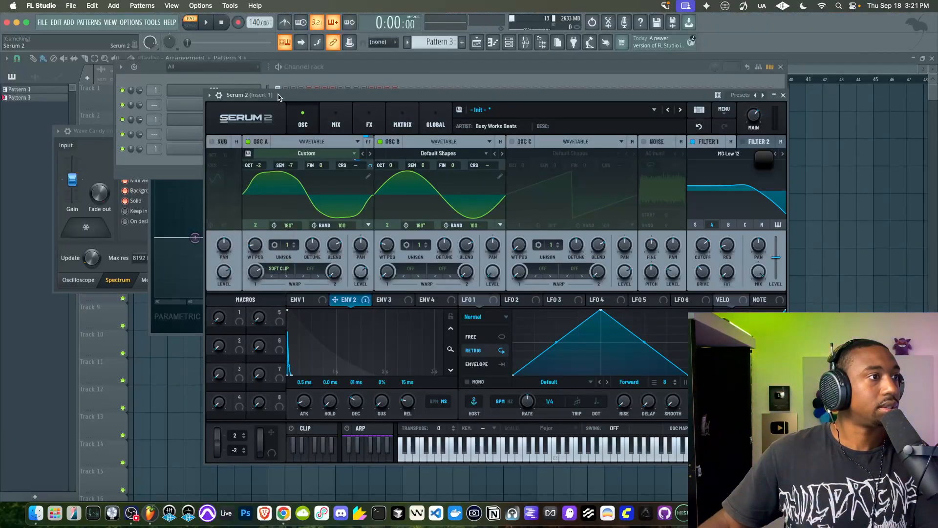
key("Escape")
left_click(223, 119)
Close the playlist and all other open windows, and bring back the channel rack
left_click(934, 63)
left_click(933, 59)
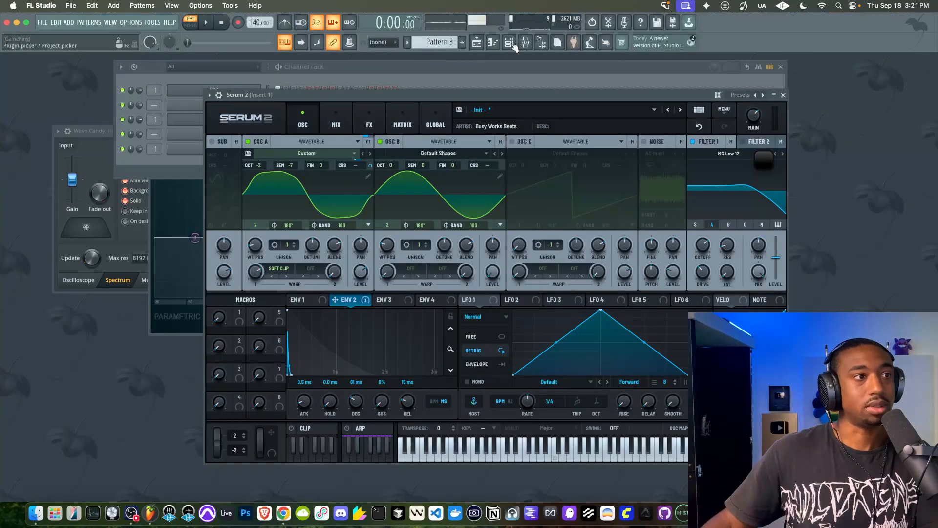
left_click(131, 23)
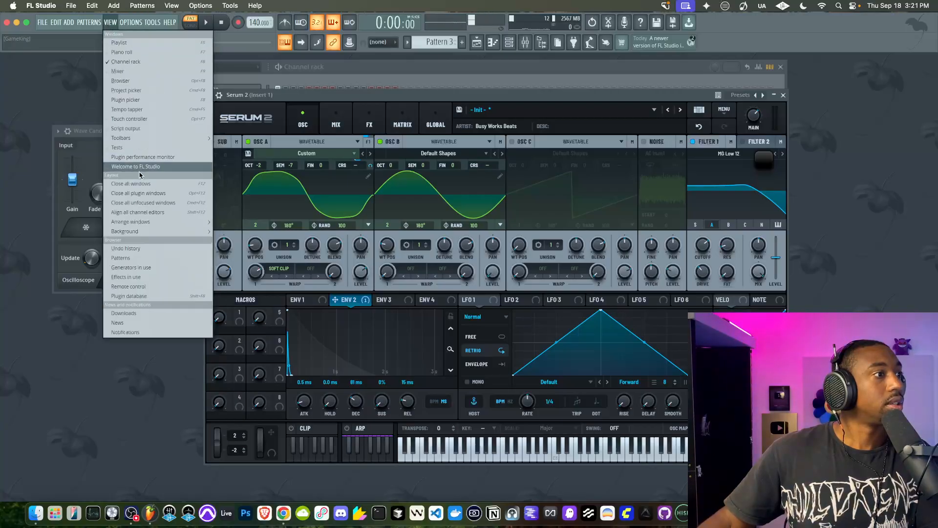
left_click(135, 185)
left_click(509, 42)
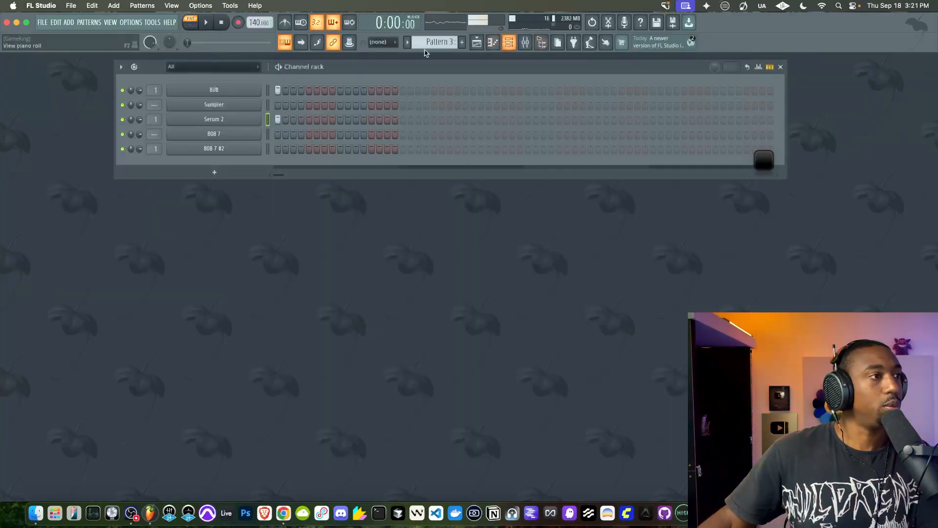
Reopen Serum 2 from the channel rack and move its window so the whole interface is in view
left_click(241, 120)
left_click(259, 120)
left_click(256, 141)
key("Escape")
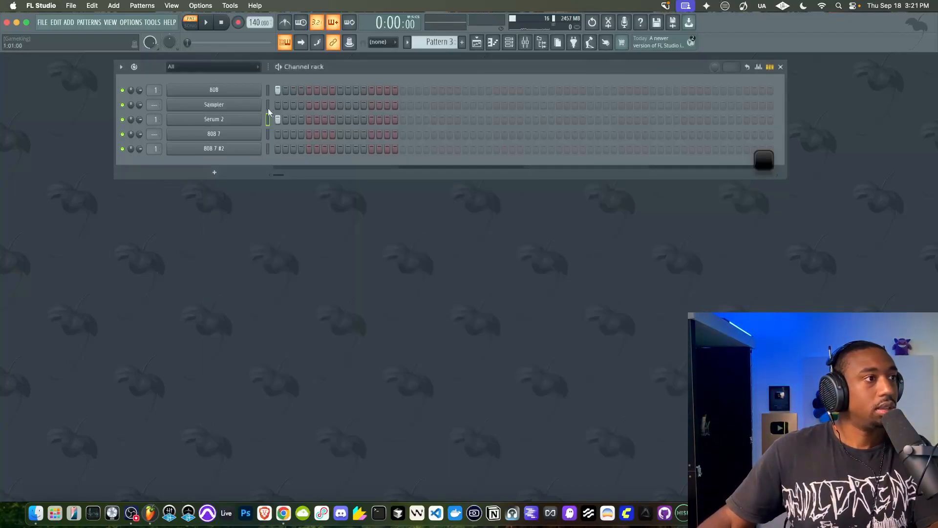
left_click(244, 119)
left_click_drag(394, 92, 272, 162)
left_click(510, 43)
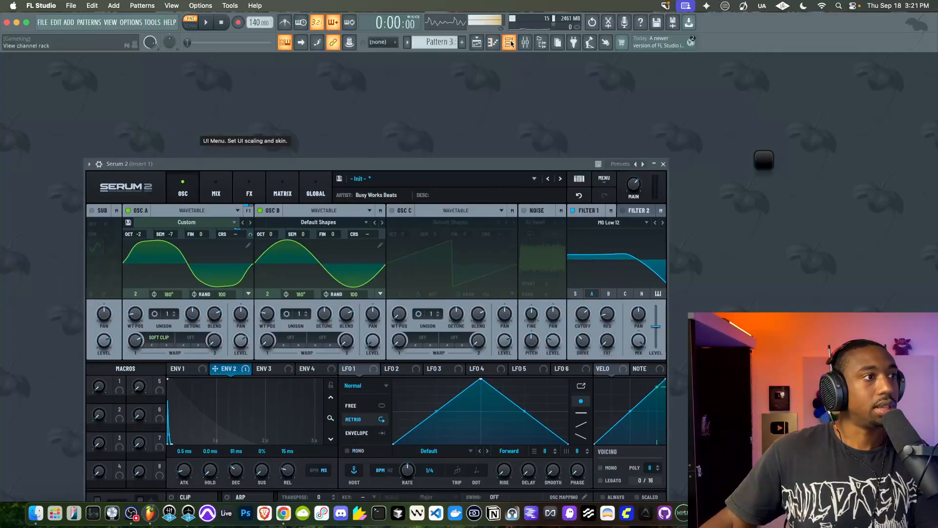
left_click_drag(403, 170, 430, 98)
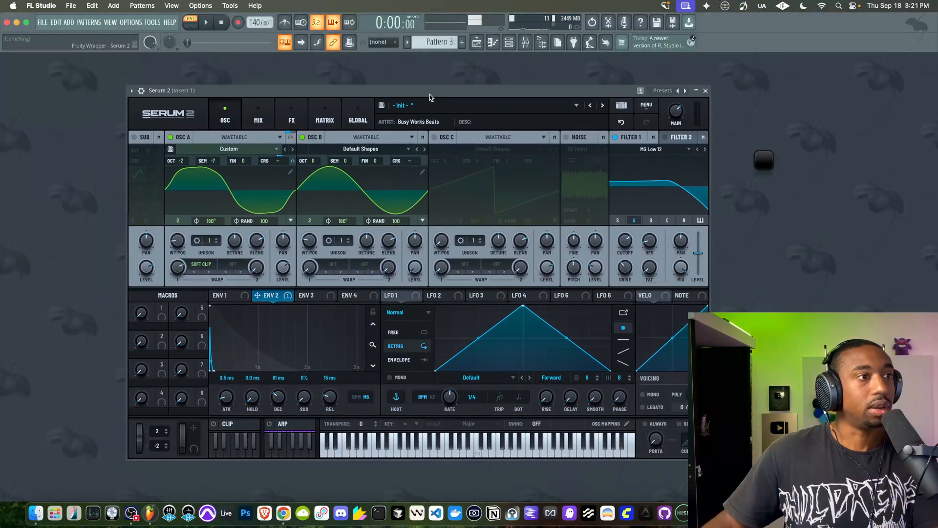
left_click(510, 43)
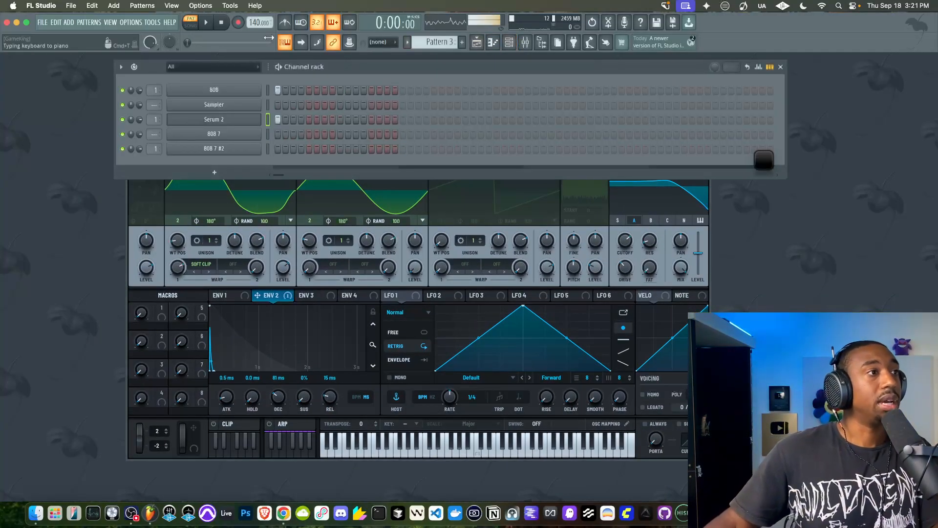
left_click(234, 120)
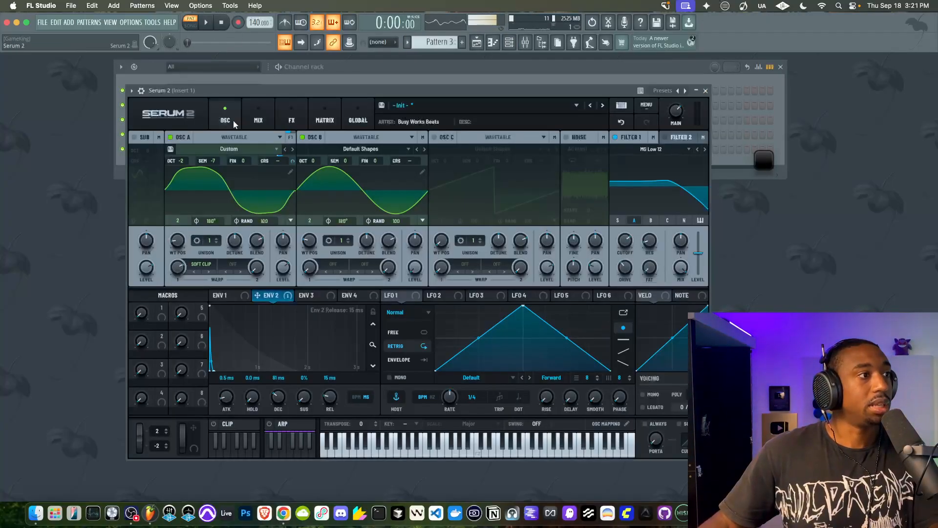
Set oscillator A's octave, semitone and Soft Clip warp amount to 0, and open its wavetable editor
left_click_drag(184, 161, 218, 125)
scroll(210, 157, "down", 5)
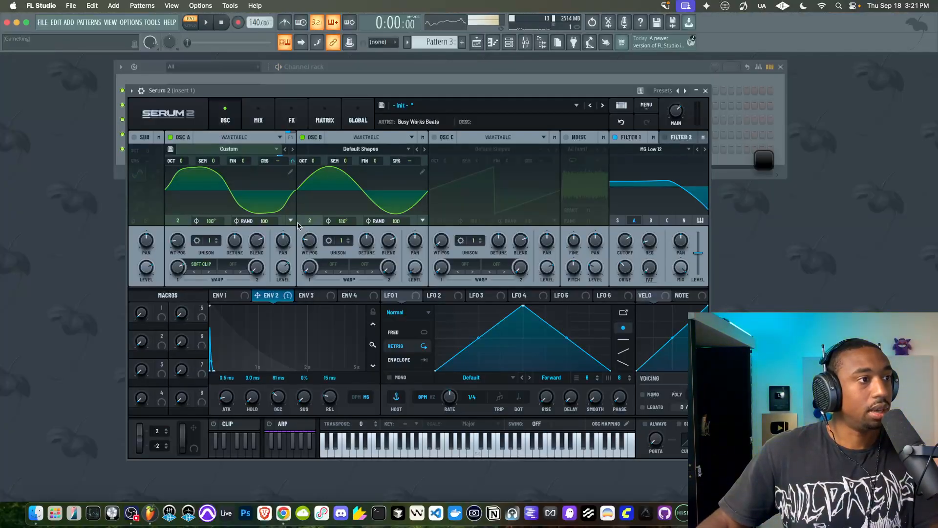
left_click_drag(180, 266, 156, 316)
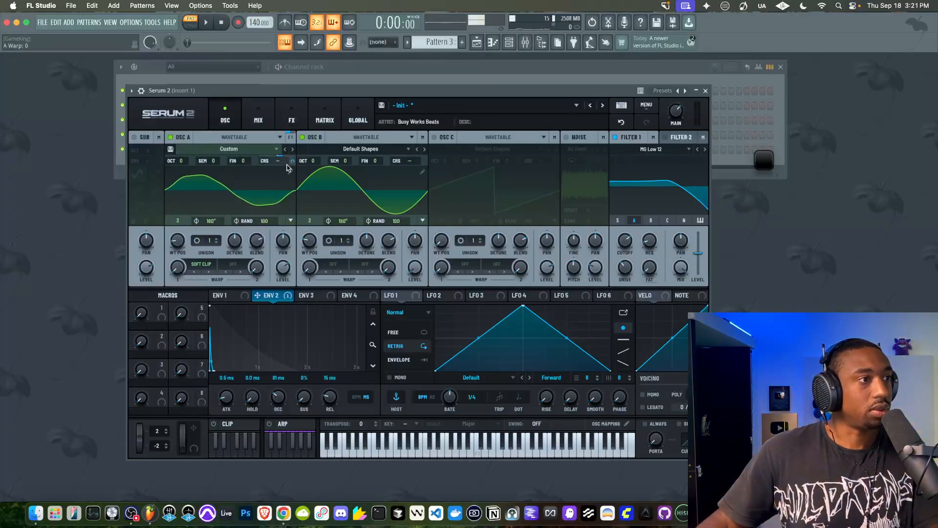
left_click(290, 173)
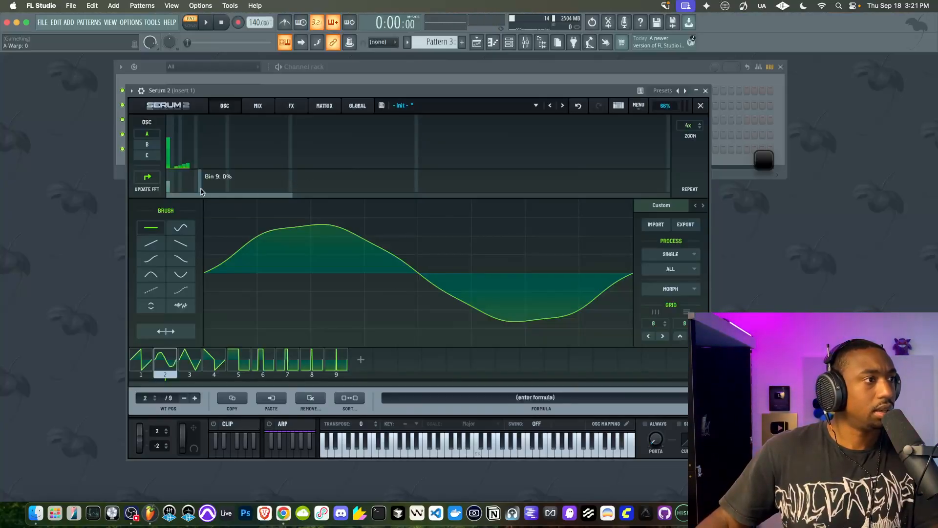
Clear the upper harmonics from frame 2 of oscillator A's wavetable, leaving only the fundamental, and close the wavetable editor
left_click_drag(192, 167, 191, 181)
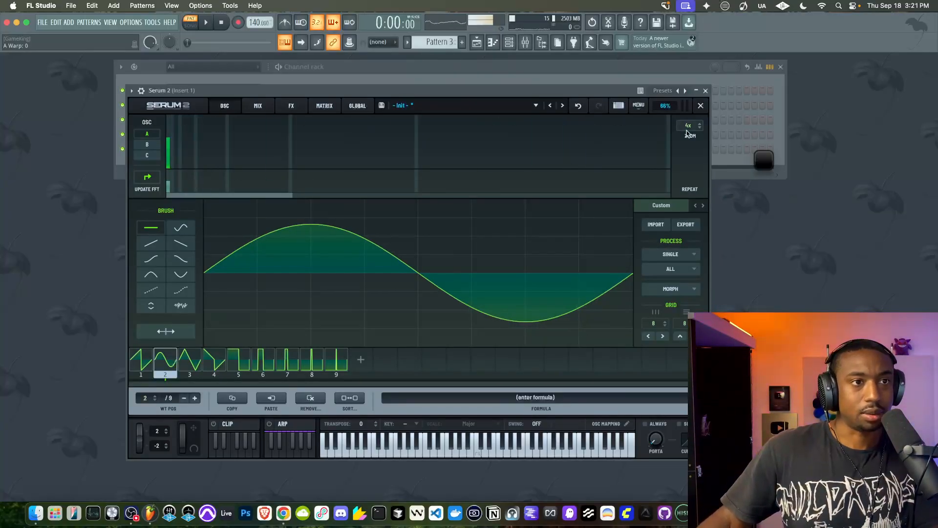
left_click(700, 106)
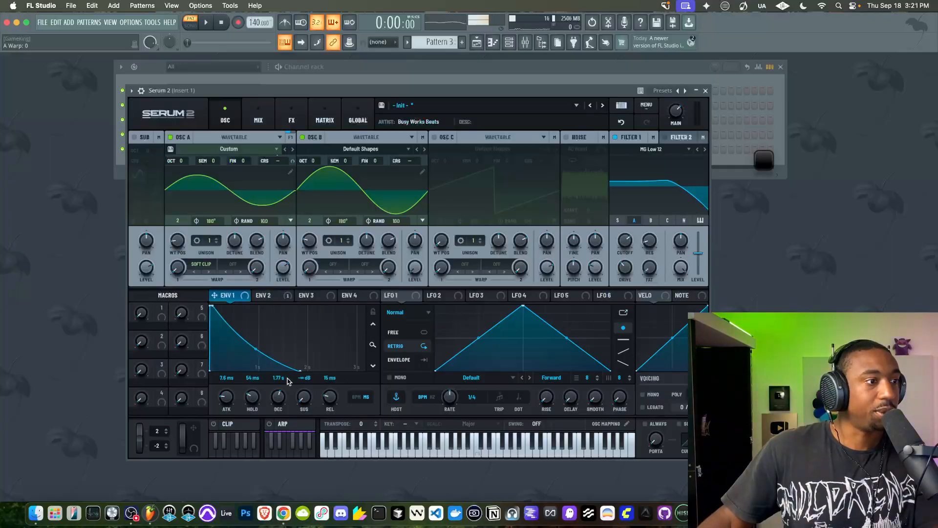
Shorten Envelope 1's decay to 258 ms and switch off Filter 1
left_click_drag(276, 397, 275, 411)
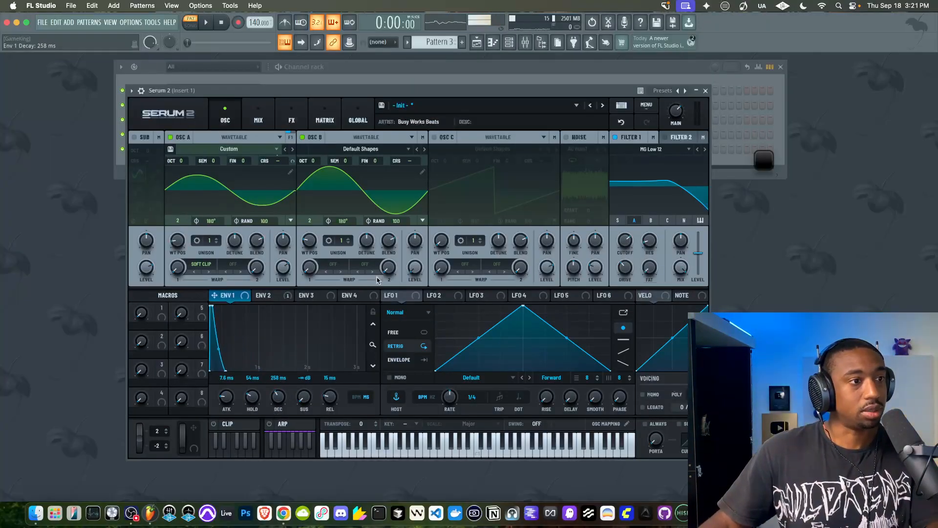
left_click(615, 137)
key("space")
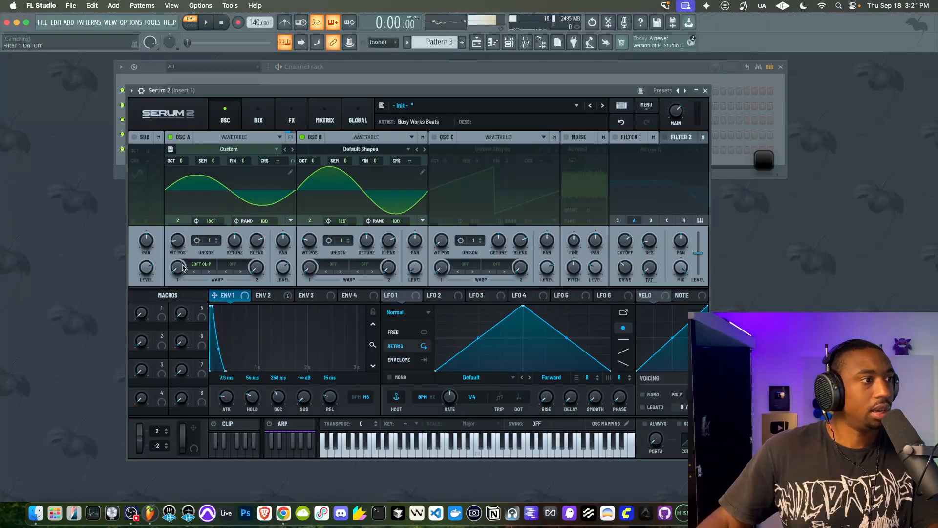
Route the Serum 2 channel to mixer track 3, start playback and reopen the synth
left_click(706, 91)
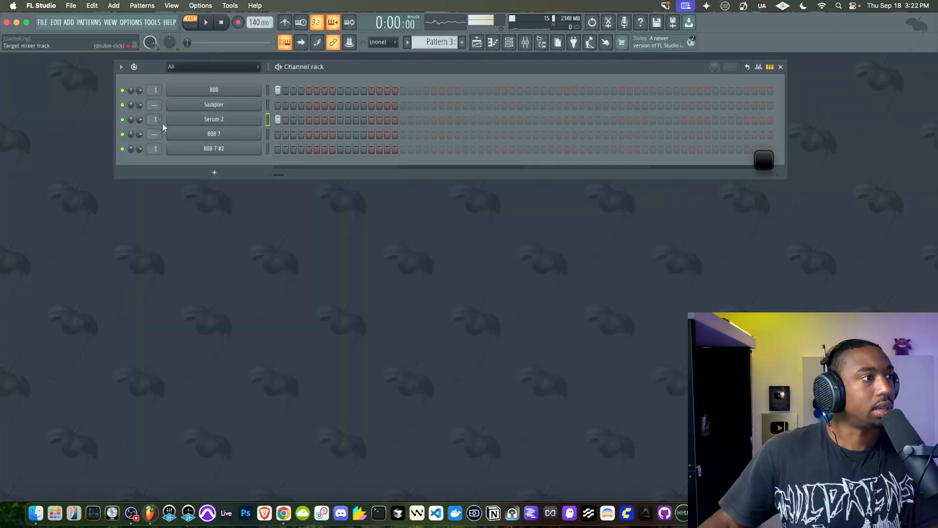
scroll(155, 119, "up", 1)
key("space")
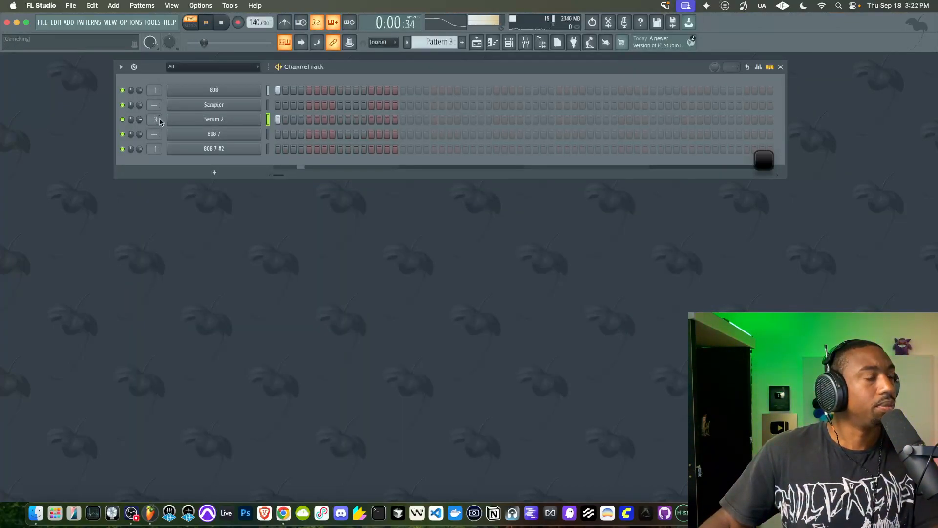
left_click(241, 120)
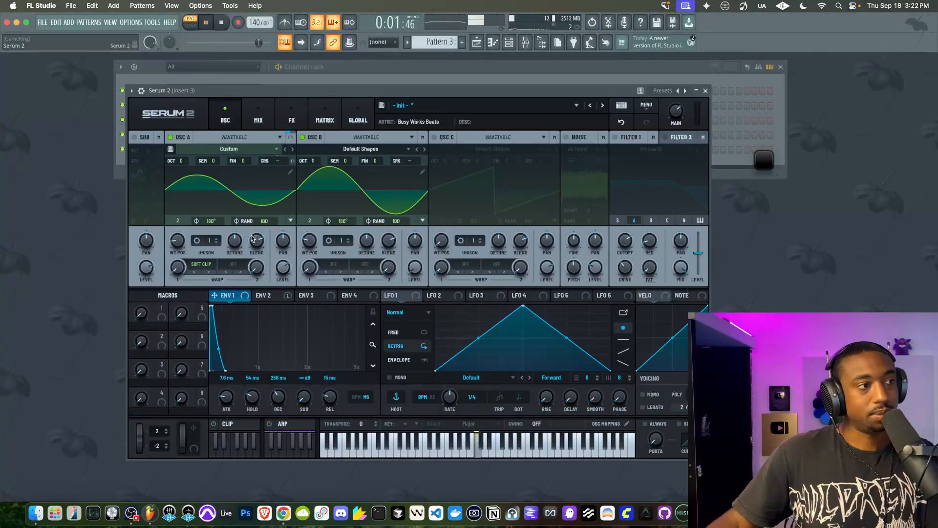
Mute the 808 channel in the channel rack and lower oscillator A's octave to -2
left_click_drag(191, 162, 182, 176)
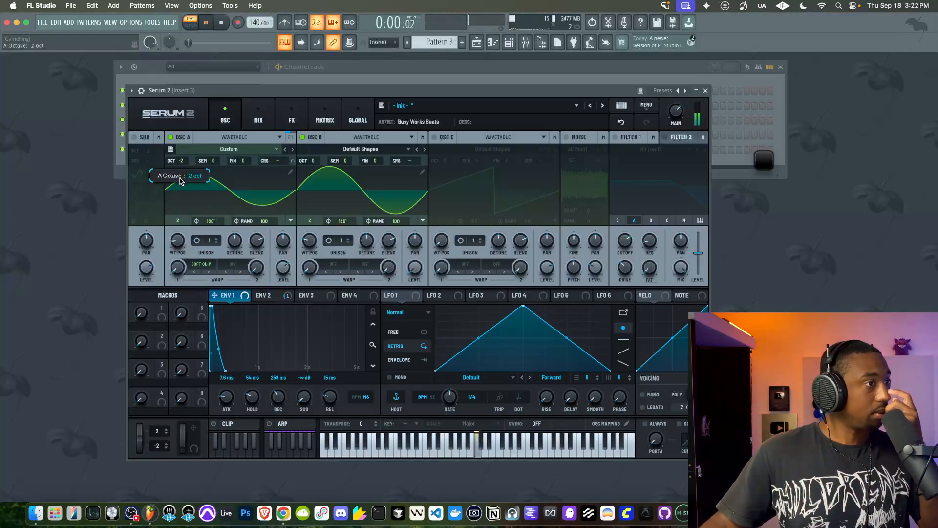
left_click(128, 95)
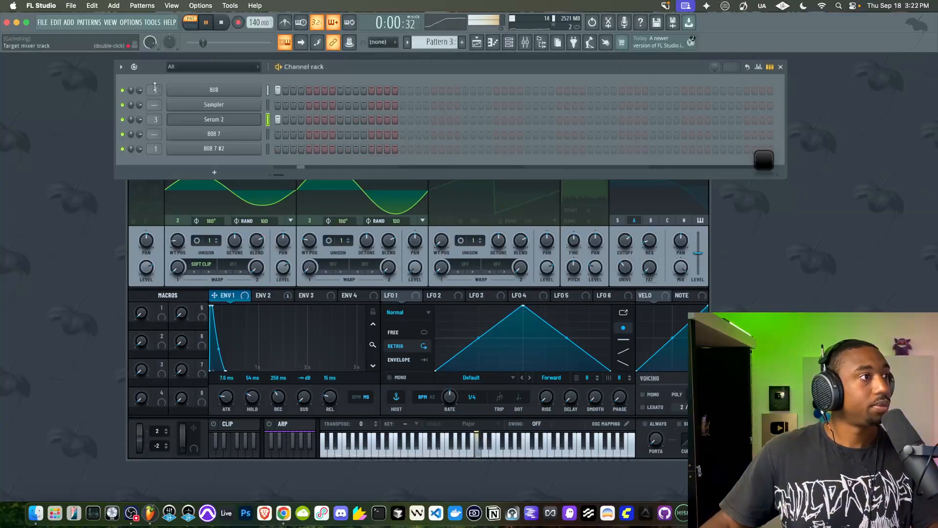
left_click(123, 91)
left_click(147, 251)
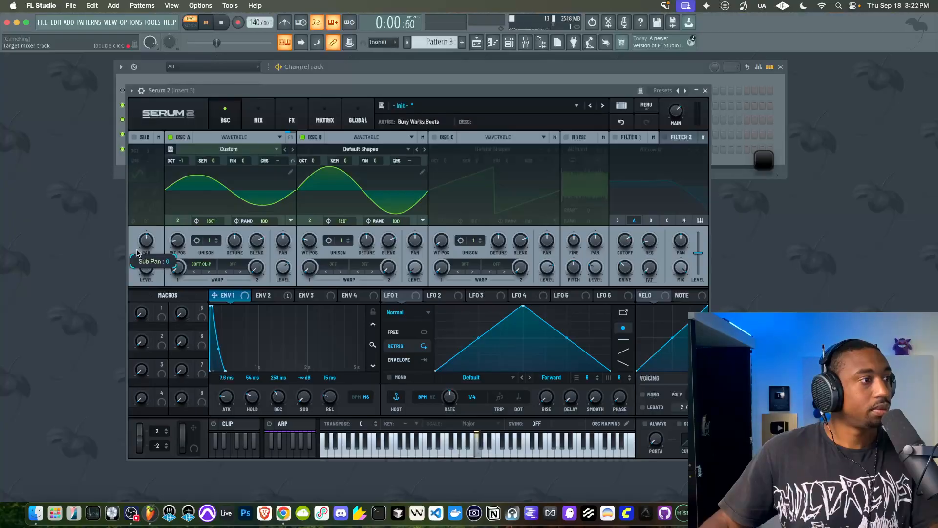
left_click_drag(181, 161, 182, 167)
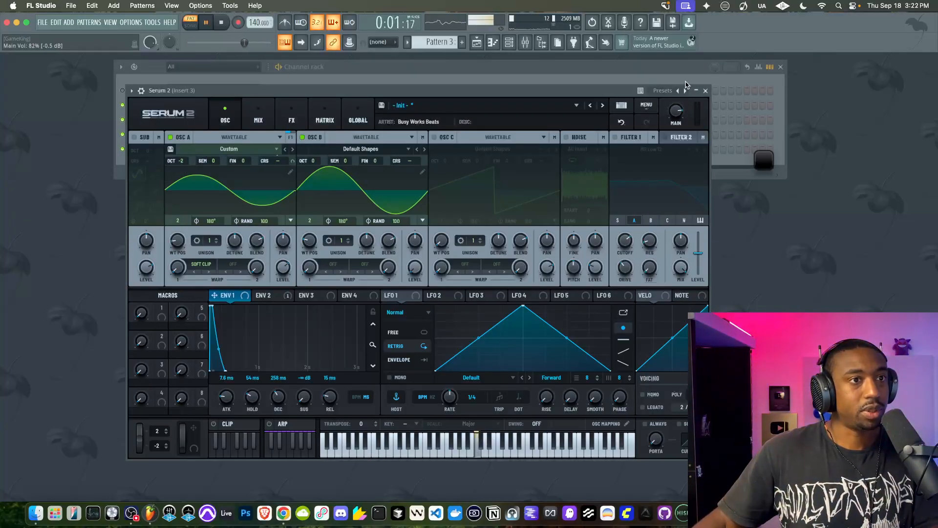
Raise the synth's main volume to 90% and set Envelope 1's hold to 24 ms
left_click_drag(676, 108, 677, 92)
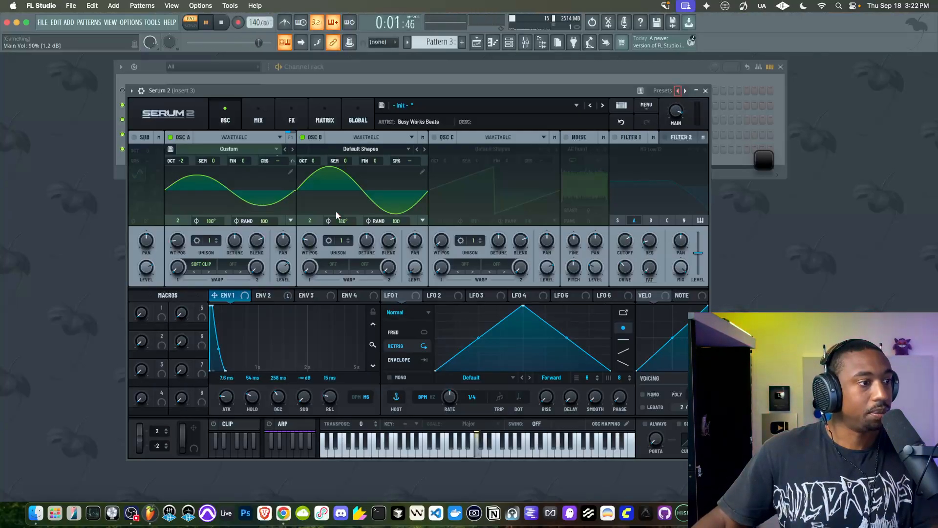
left_click_drag(250, 389, 249, 395)
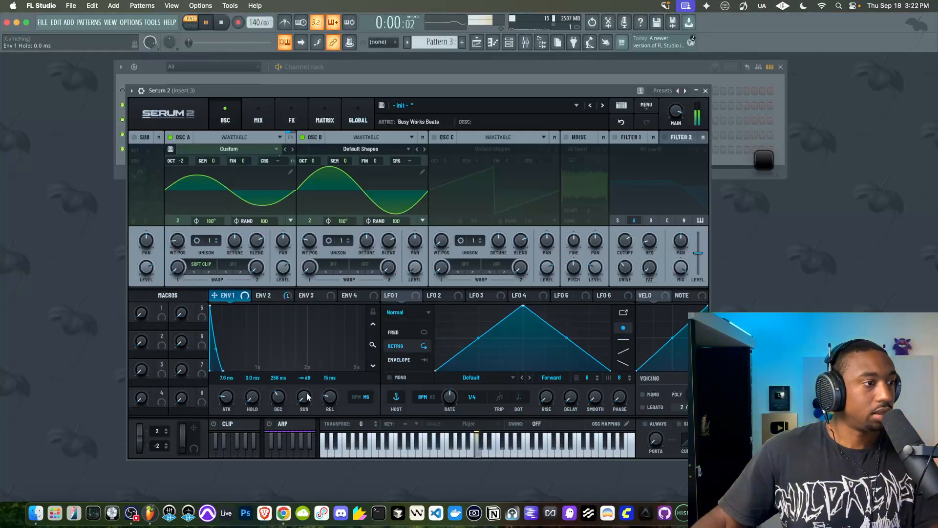
left_click_drag(255, 395, 258, 377)
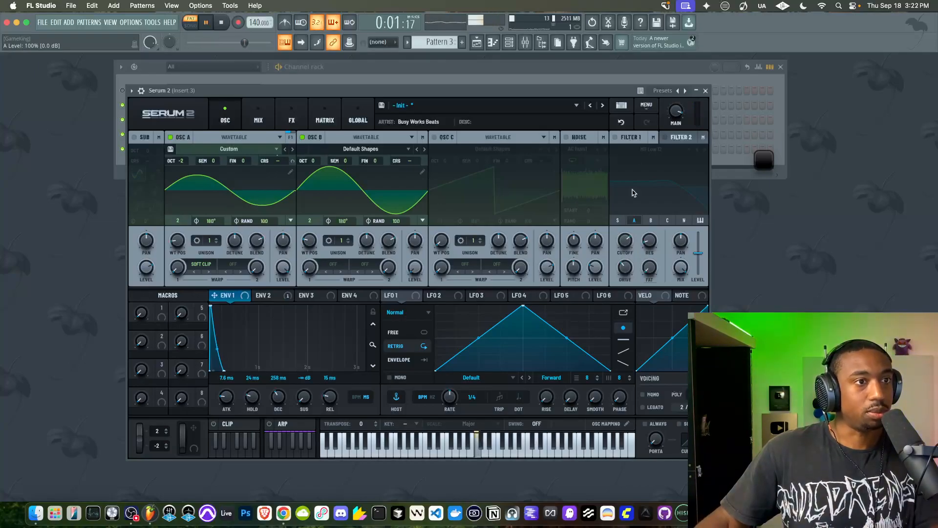
Turn Filter 1 on with its drive at 43%, and lower the synth's main volume to 70%
left_click(616, 137)
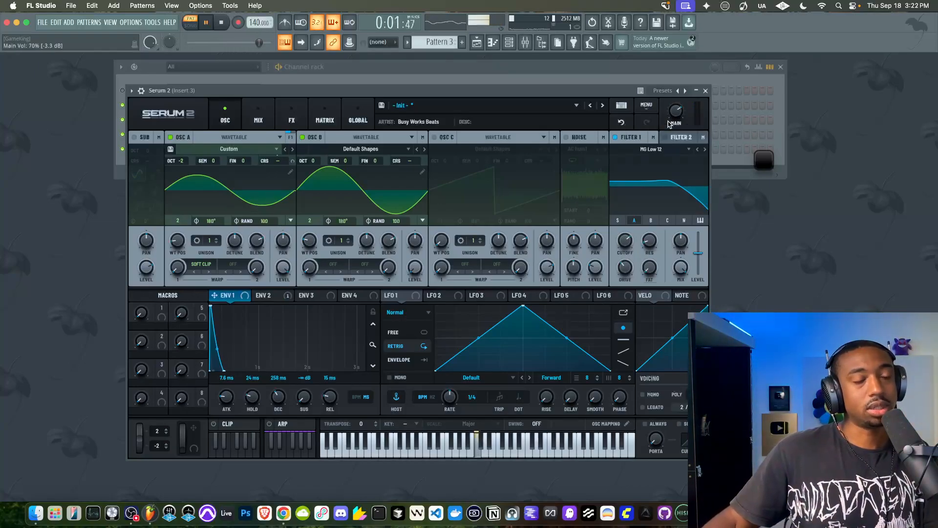
mouse_move(625, 267)
left_mouse_down()
mouse_move(622, 293)
mouse_move(620, 261)
left_mouse_up()
left_click_drag(675, 112, 676, 123)
left_click_drag(622, 270, 622, 266)
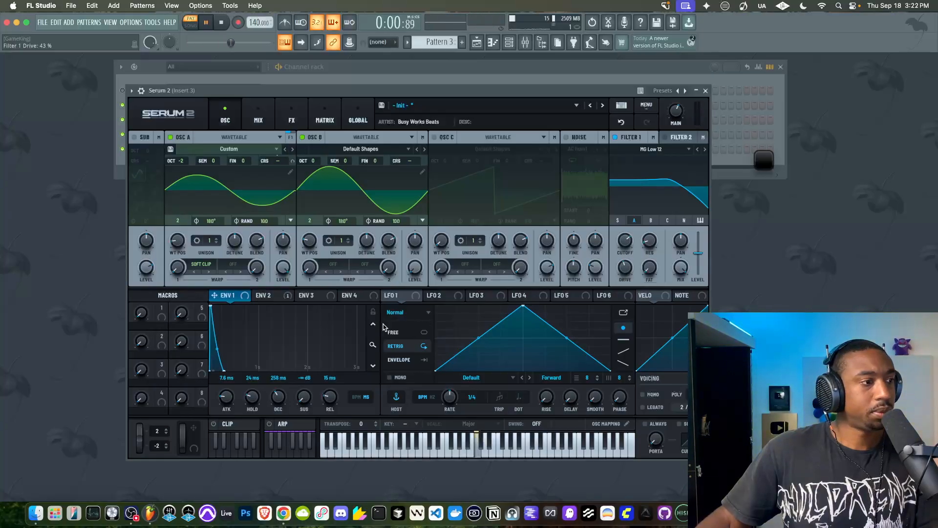
Set the Env 2 to A Coarse Pitch modulation amount to 19%, and oscillator A's Soft Clip warp to 50
left_click(292, 117)
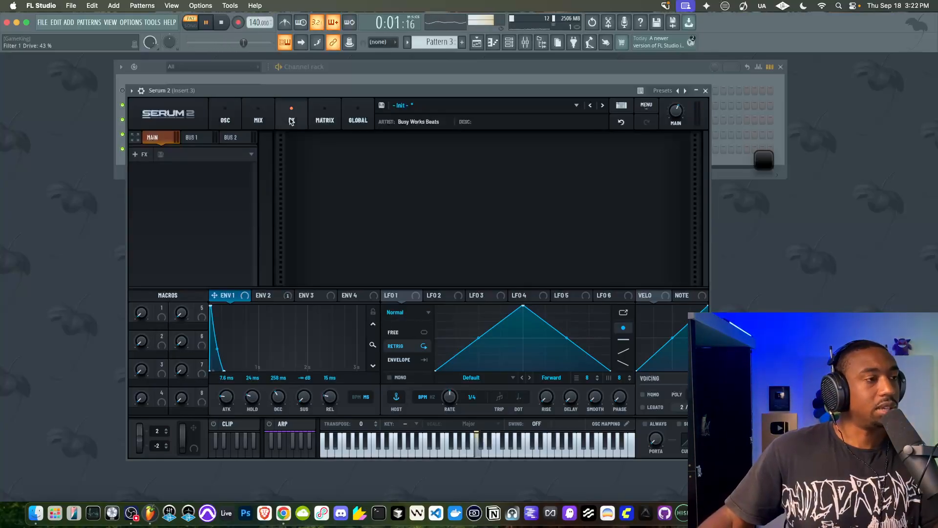
left_click(325, 118)
left_click_drag(295, 161, 303, 160)
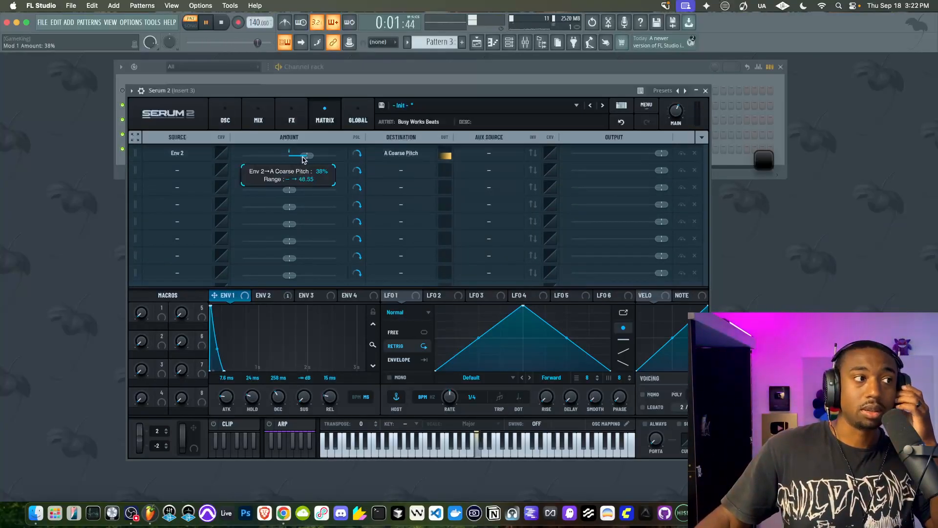
left_click_drag(302, 157, 294, 158)
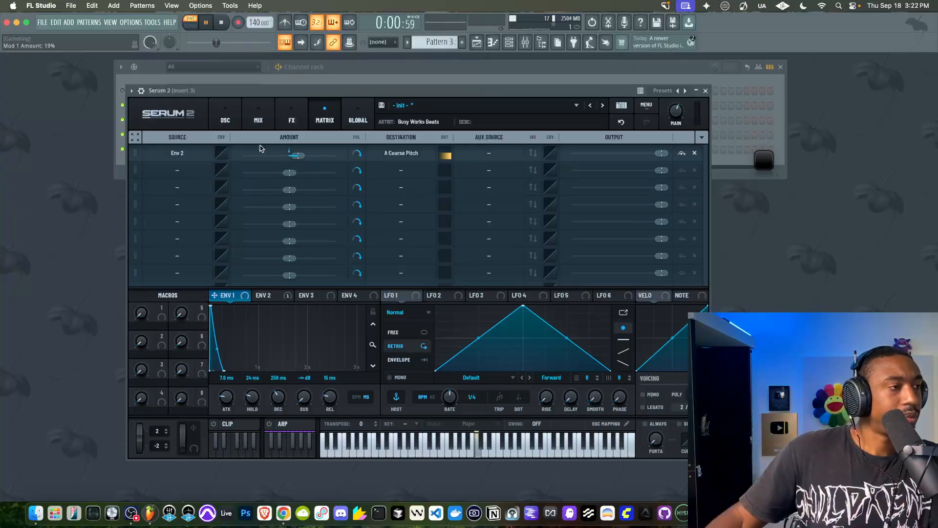
left_click(217, 125)
left_click_drag(177, 267, 186, 224)
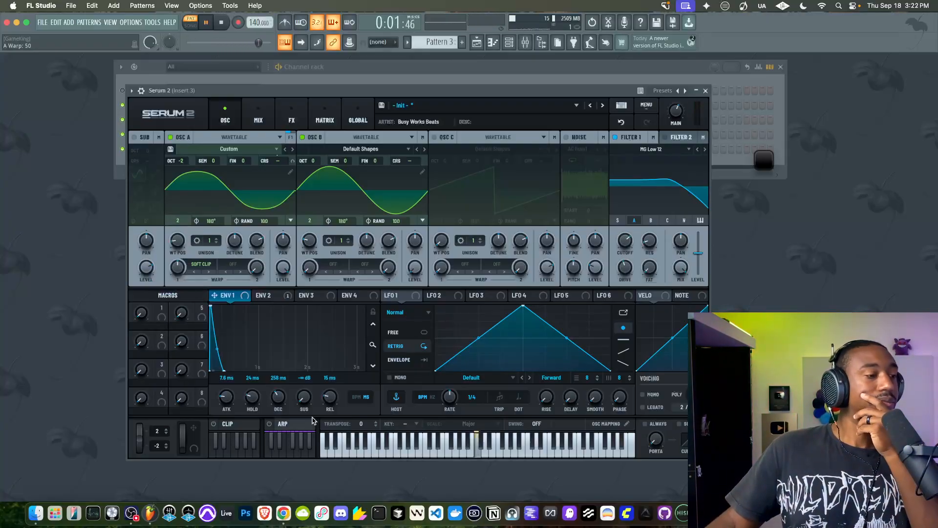
Shorten Envelope 1's decay to 118 ms, bend its decay curve, and set its hold to 49 ms
mouse_move(277, 398)
left_mouse_down()
mouse_move(275, 406)
mouse_move(278, 398)
left_mouse_up()
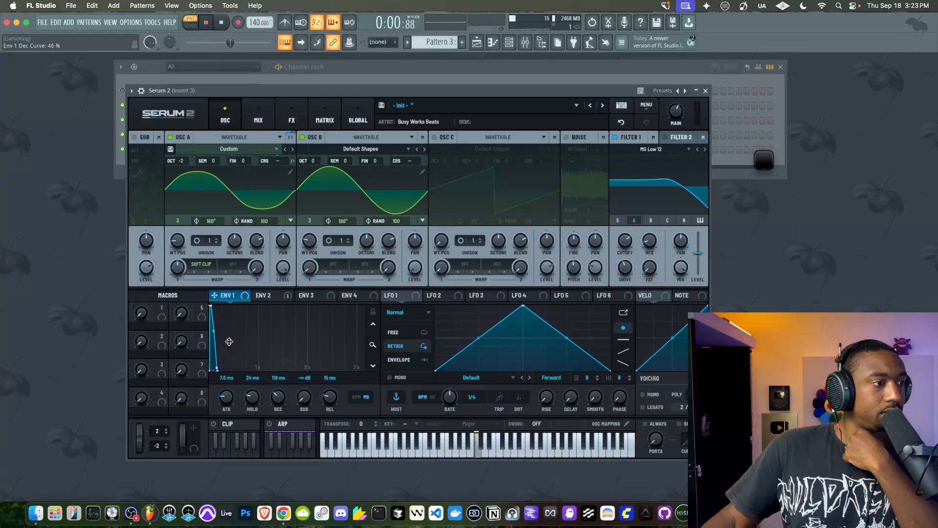
left_click_drag(228, 348, 230, 353)
left_click_drag(258, 402, 258, 391)
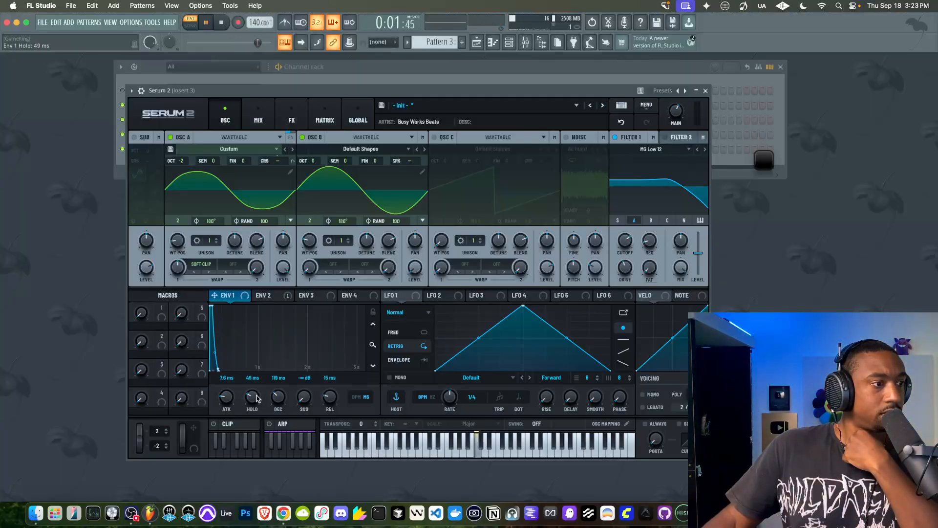
Reduce oscillator A's Soft Clip warp slightly and set its semitone offset to -6
mouse_move(180, 277)
left_mouse_down()
mouse_move(180, 261)
mouse_move(177, 280)
left_mouse_up()
mouse_move(217, 163)
left_mouse_down()
mouse_move(218, 182)
mouse_move(216, 156)
mouse_move(217, 167)
left_mouse_up()
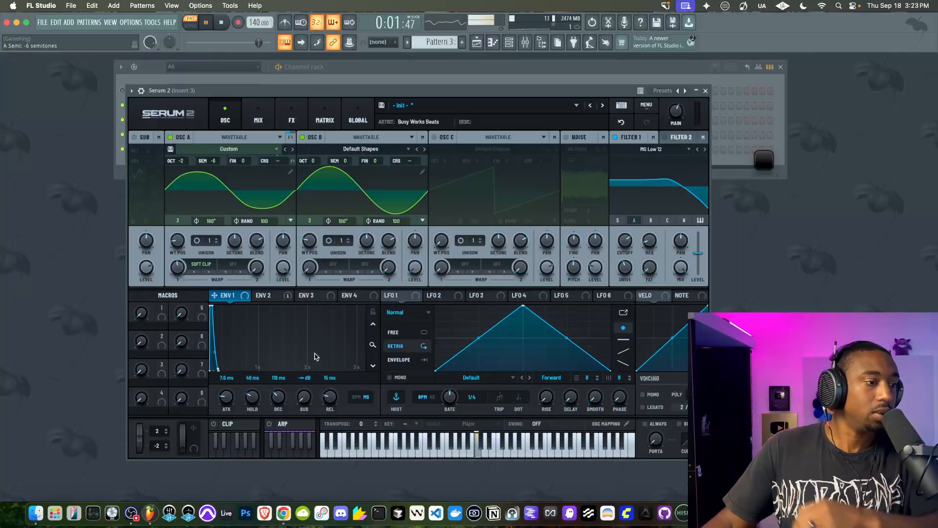
Set Envelope 1's release to 62 ms and attack to 2.4 ms, and close Serum 2 with playback stopped
left_click_drag(326, 400, 327, 391)
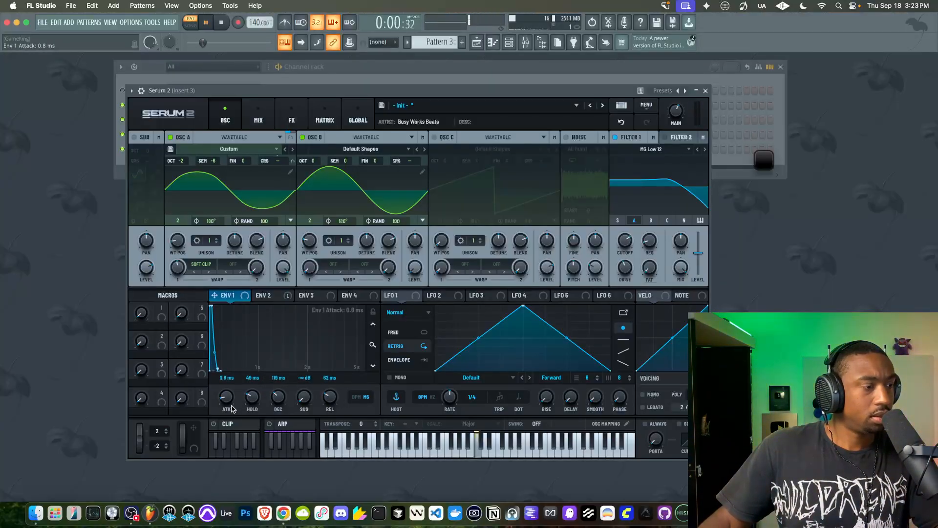
left_click_drag(232, 408, 228, 397)
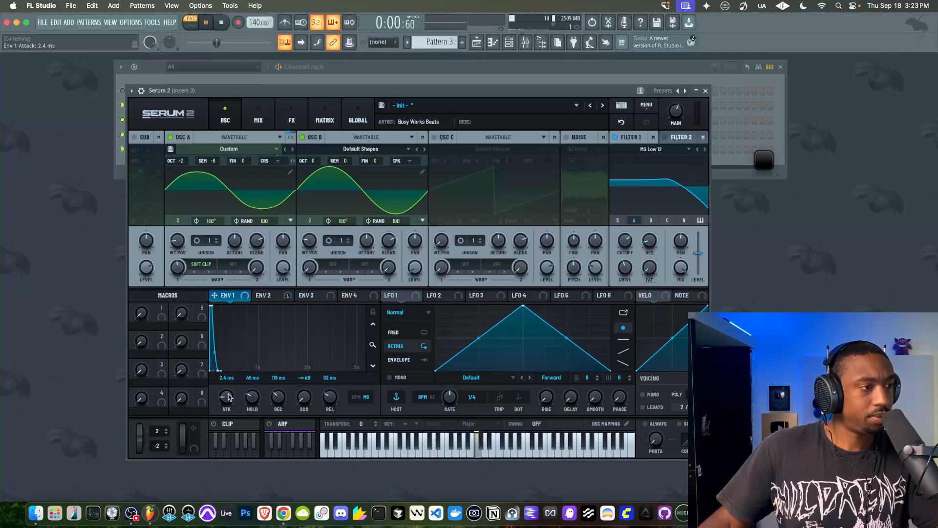
left_click(705, 91)
key("space")
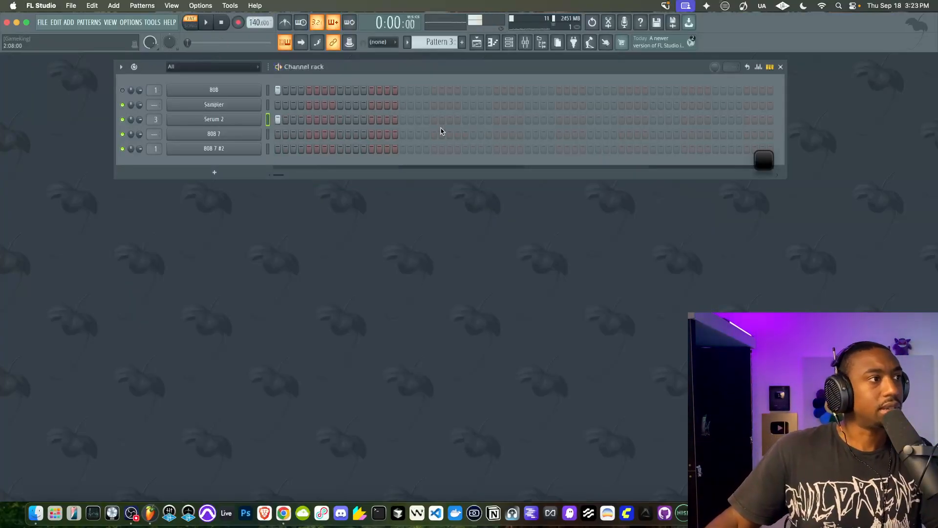
Open the mixer and load Edison into the first effect slot of Insert 3
left_click(525, 42)
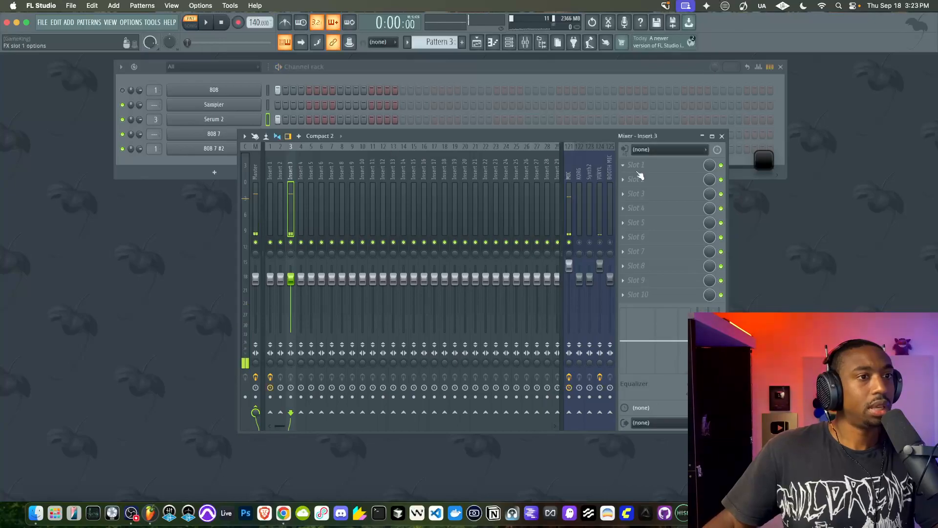
left_click(641, 168)
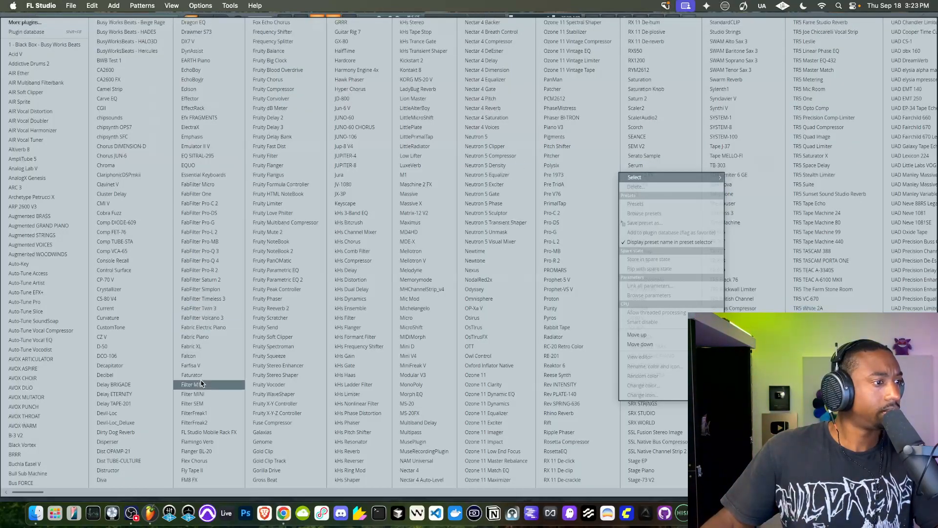
left_click(190, 89)
Record the Serum 2 hit into Edison using the On Play recording mode
left_click(86, 97)
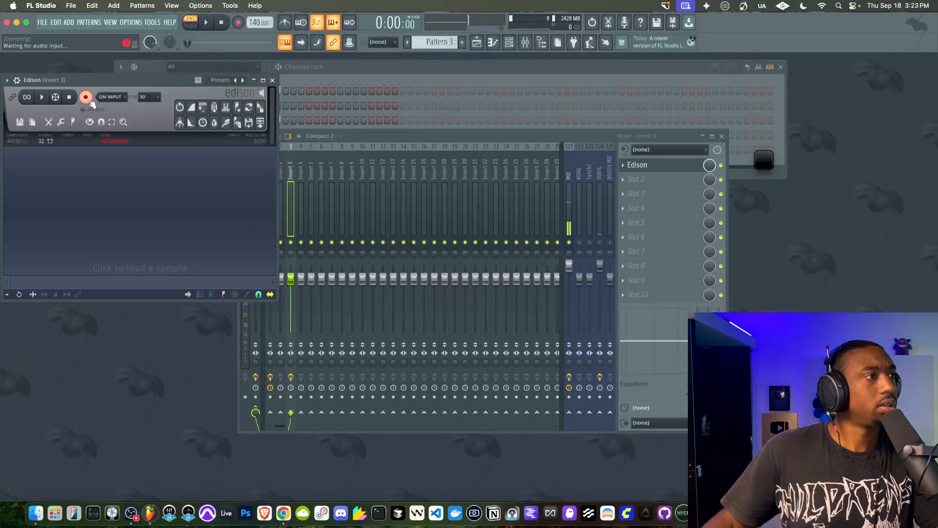
left_click(117, 136)
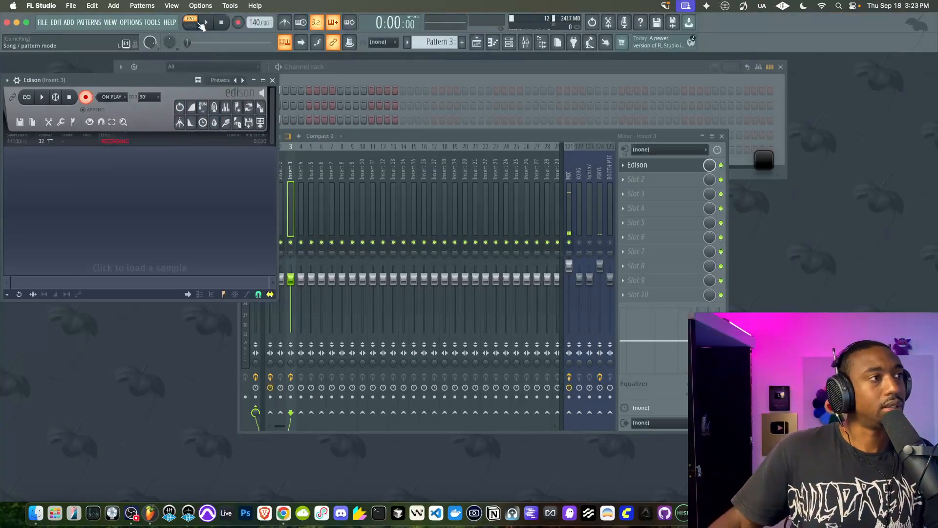
key("space")
left_click(84, 97)
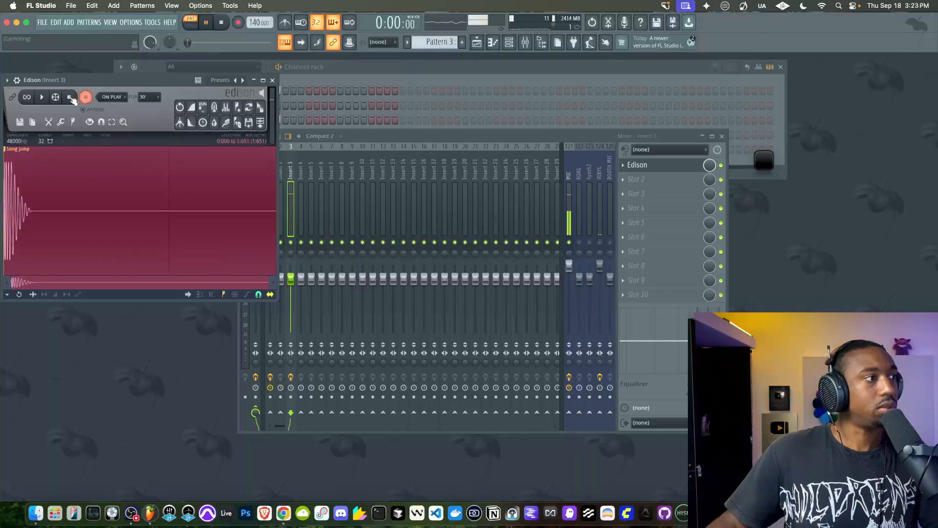
key("space")
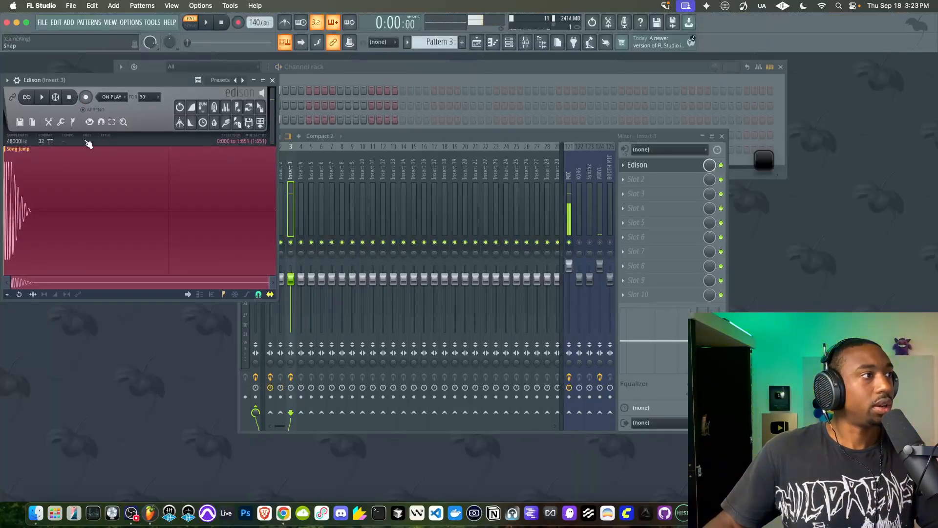
Send the whole Edison recording to the channel rack as a new sampler channel and open its settings
left_click(62, 158)
key("ctrl+a")
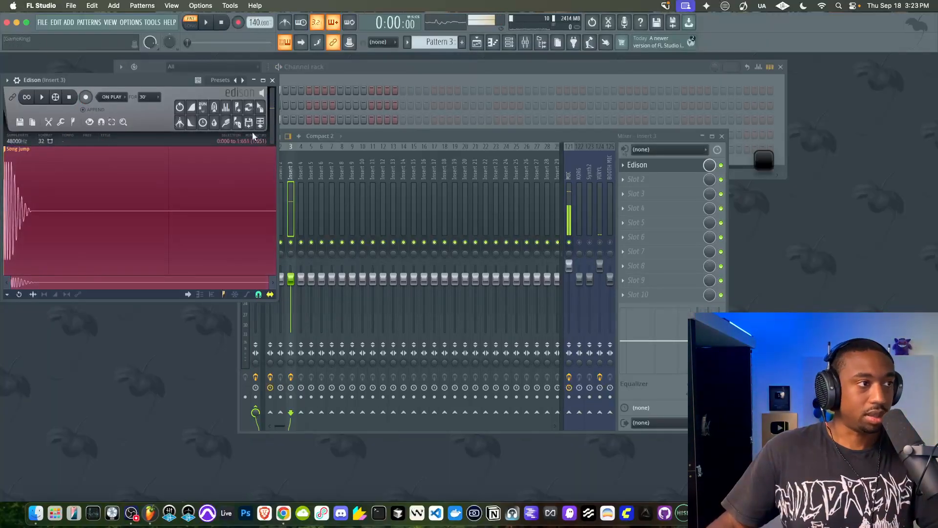
left_click_drag(260, 107, 318, 78)
left_click_drag(256, 77, 256, 80)
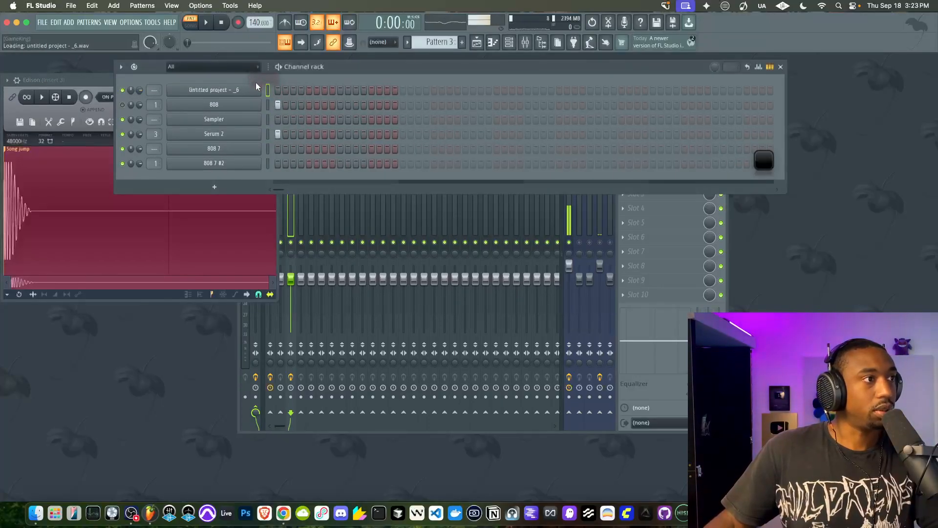
left_click(245, 94)
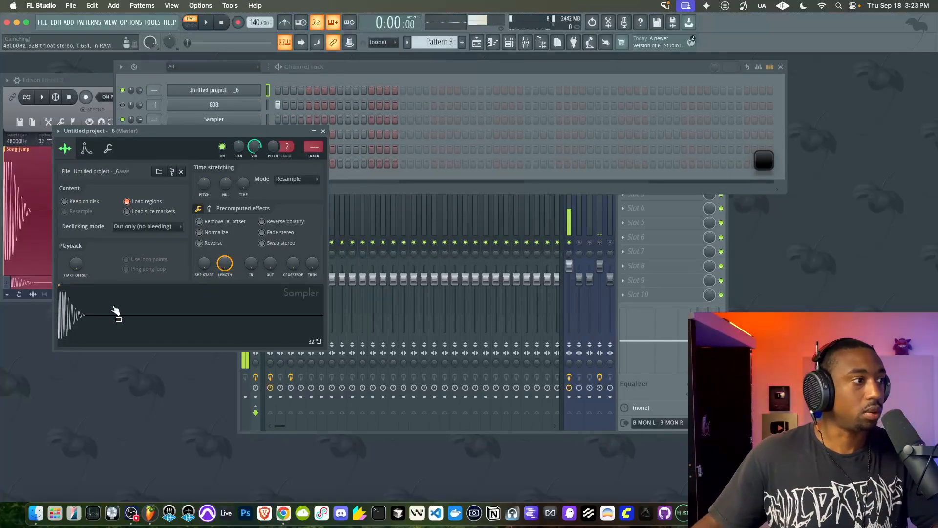
Open the resampled hit in Edison, examine the opening cycles and decay of its waveform, and close the editor
right_click(91, 312)
left_click(97, 332)
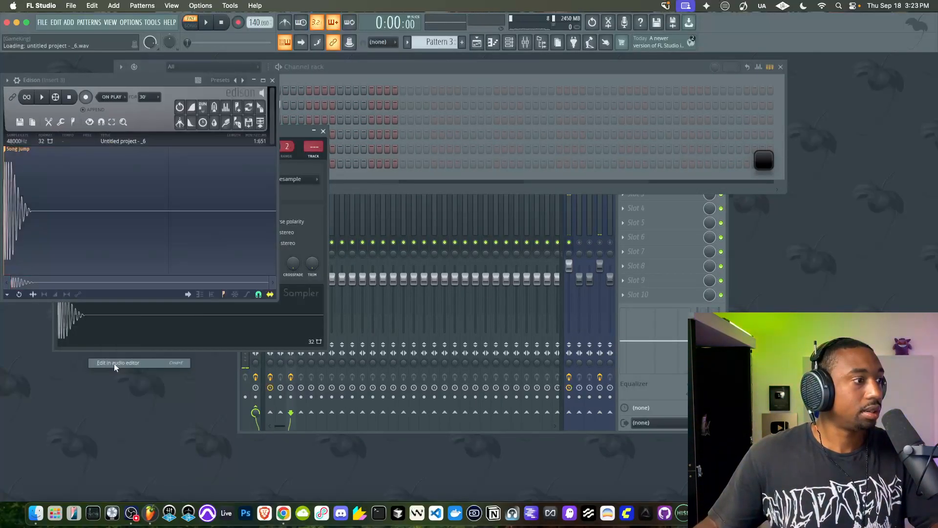
left_click_drag(88, 80, 288, 132)
scroll(219, 207, "up", 3)
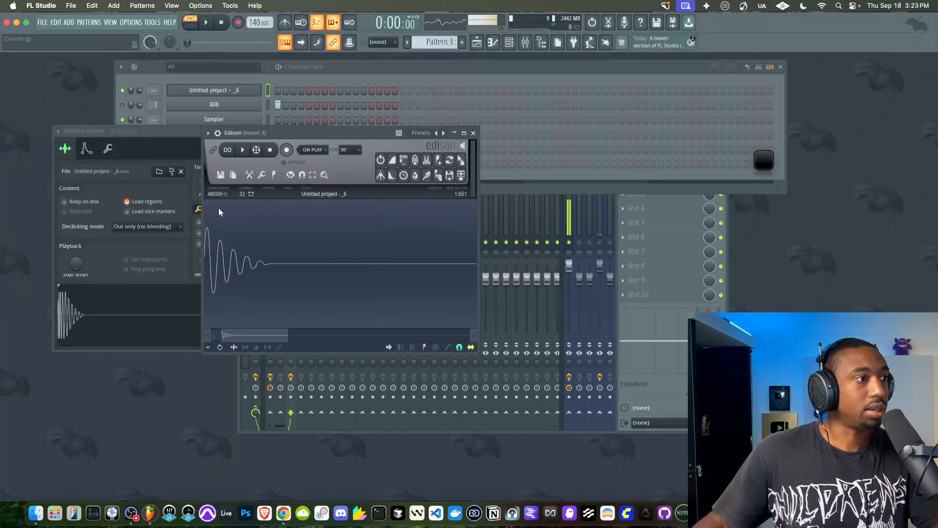
scroll(216, 325, "up", 2)
scroll(210, 239, "up", 3)
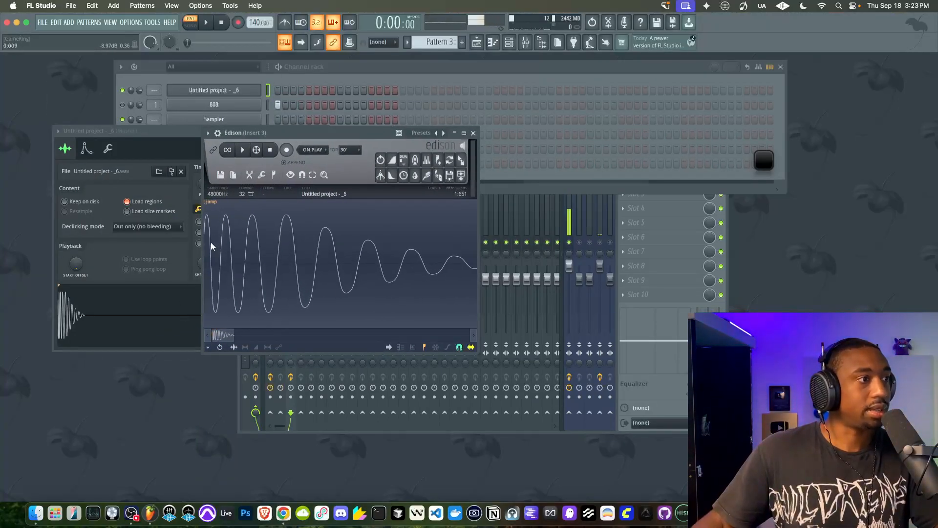
scroll(262, 281, "down", 4)
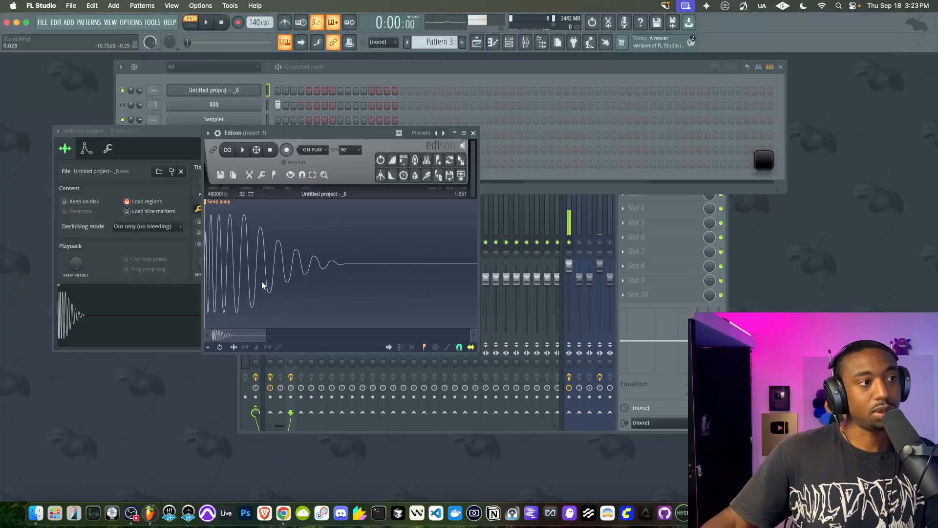
scroll(222, 230, "up", 3)
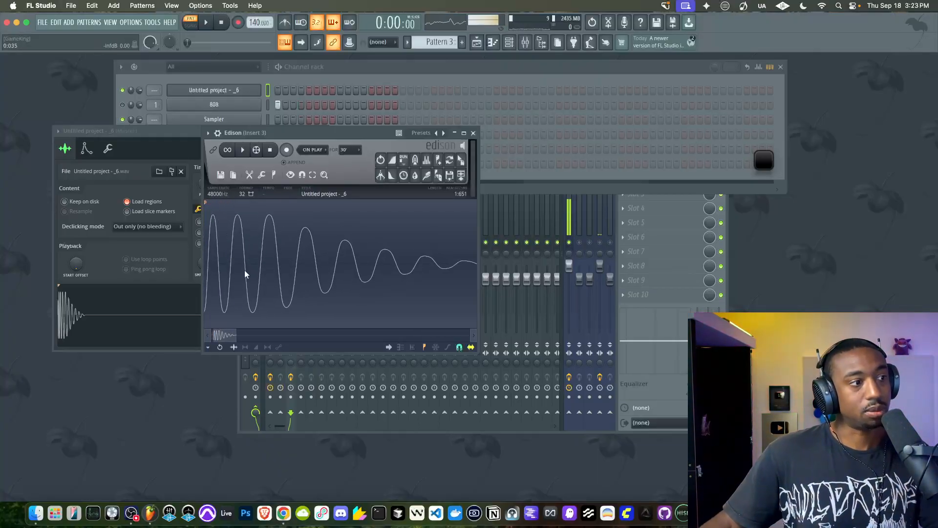
scroll(259, 249, "down", 1)
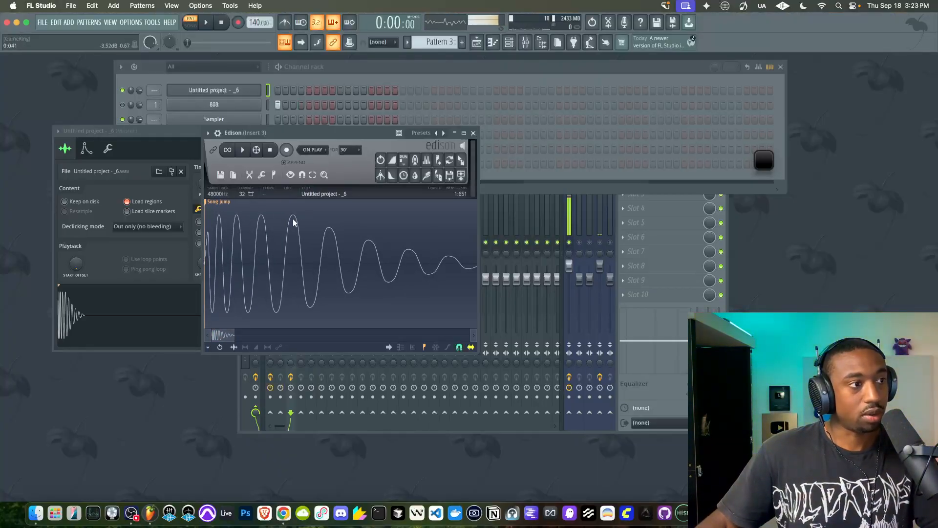
left_click(473, 133)
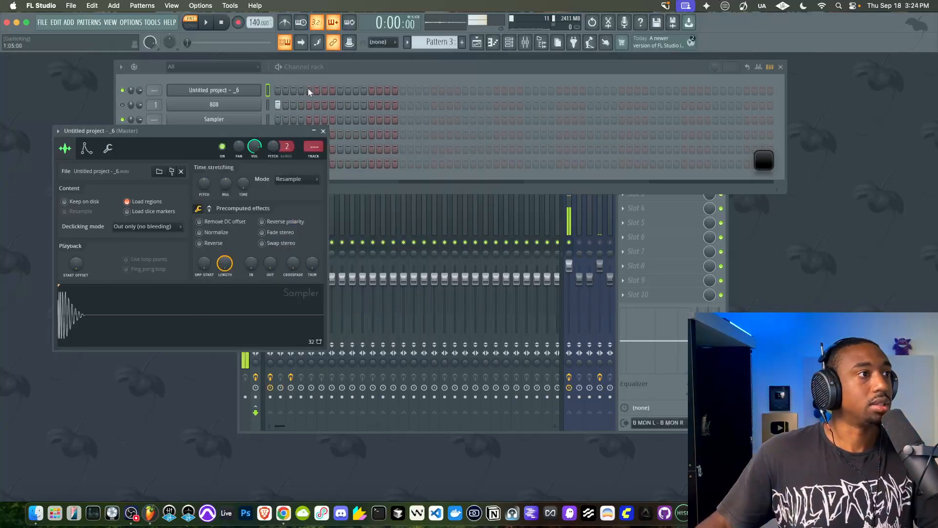
Put the resampled hit on the pattern's first step in place of Serum 2's, enable the 808 channel, and play both together
left_click(279, 90)
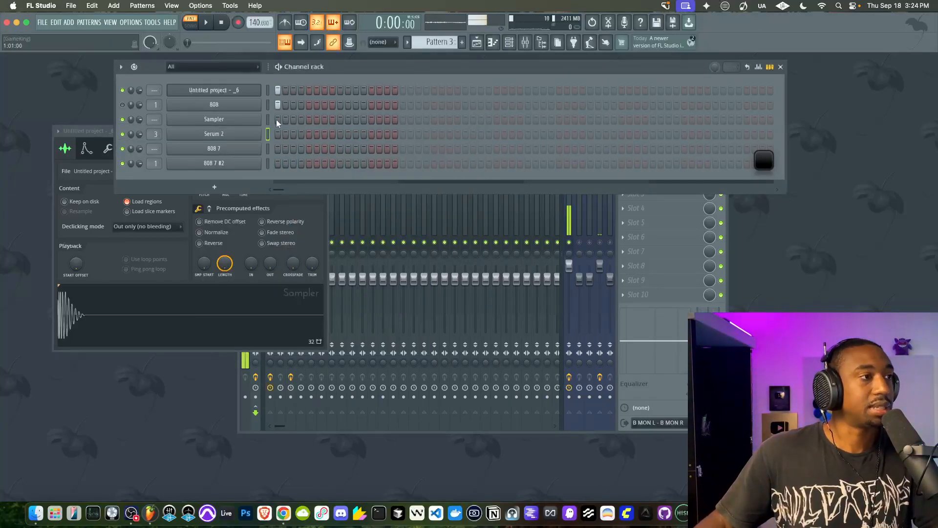
key("space")
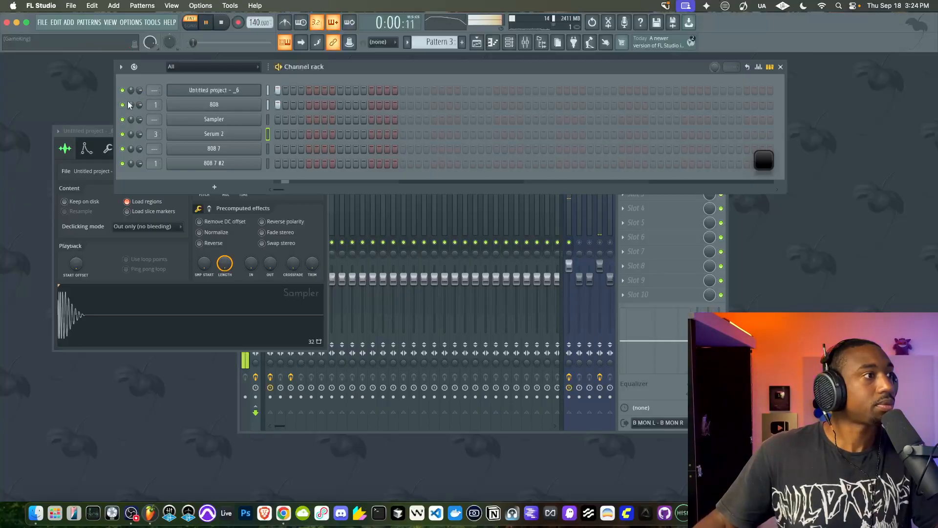
key("space")
Check the 808 channel's sample and miscellaneous settings, including its root note, and close them
left_click(232, 105)
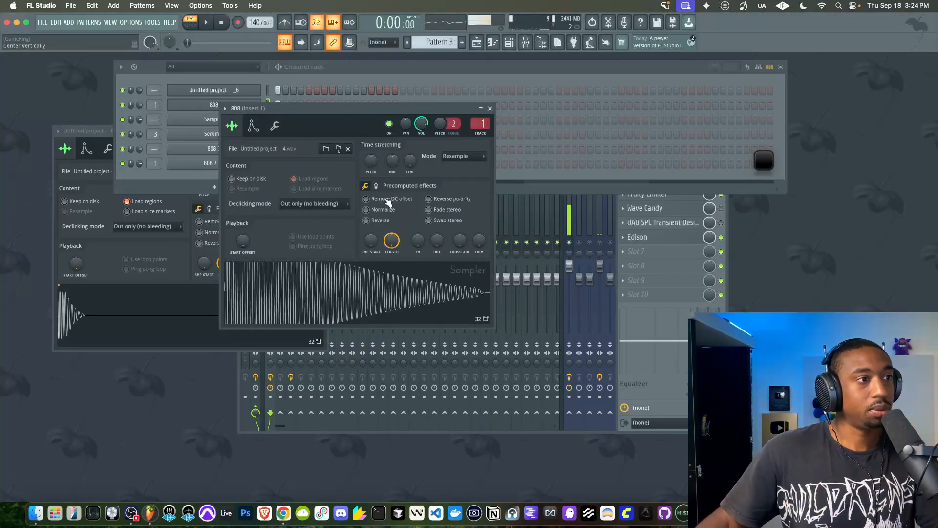
left_click(275, 128)
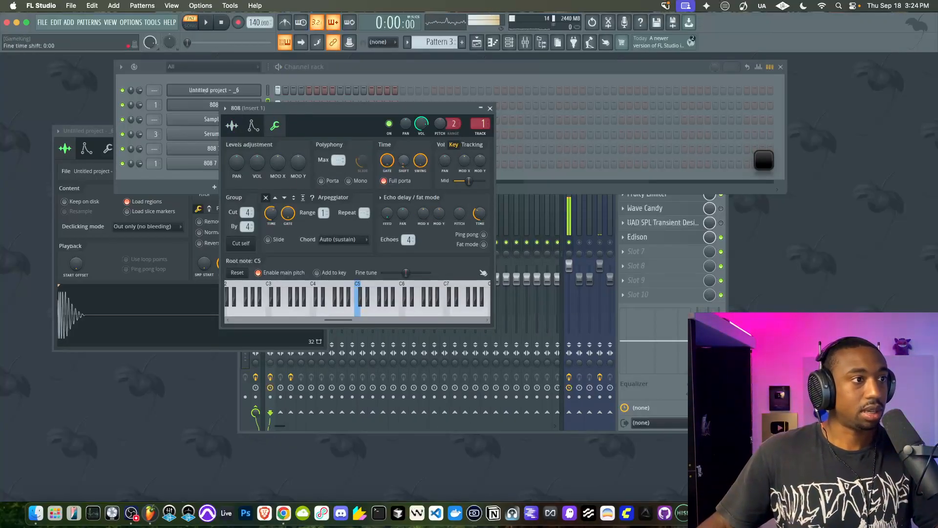
left_click(491, 109)
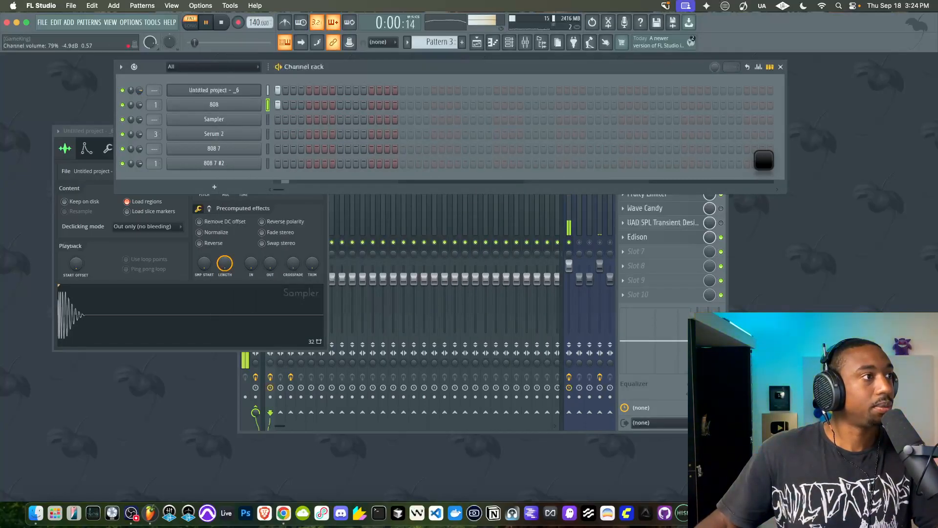
Route the resampled hit's channel to Insert 2 and load StandardCLIP into that track's first effect slot
scroll(156, 90, "up", 1)
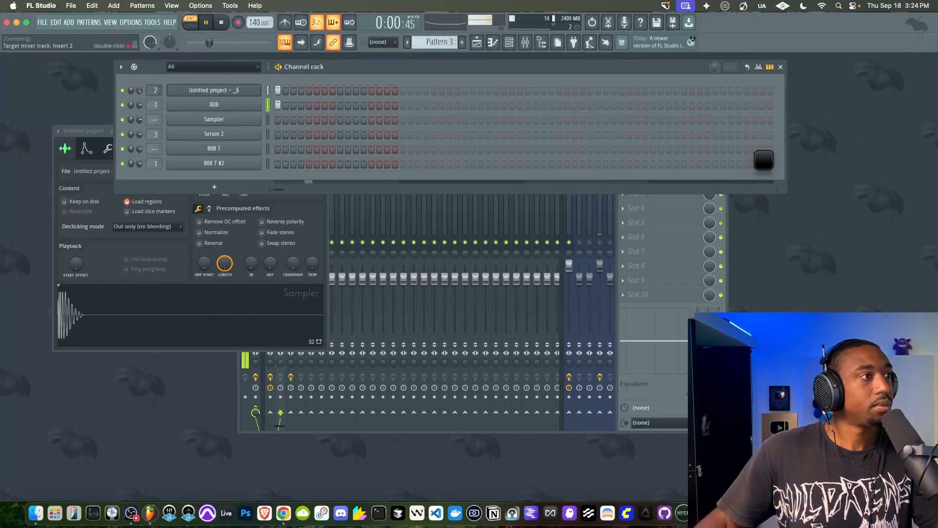
left_click(655, 392)
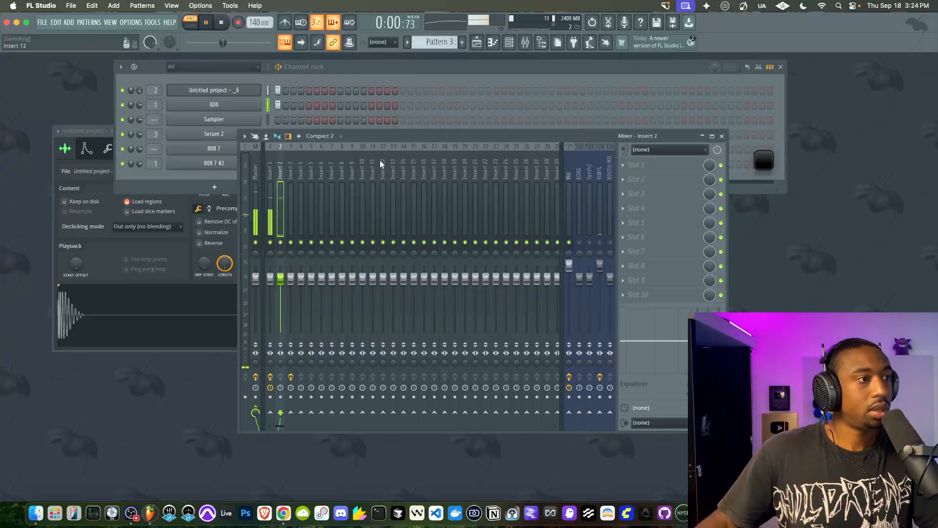
left_click(638, 167)
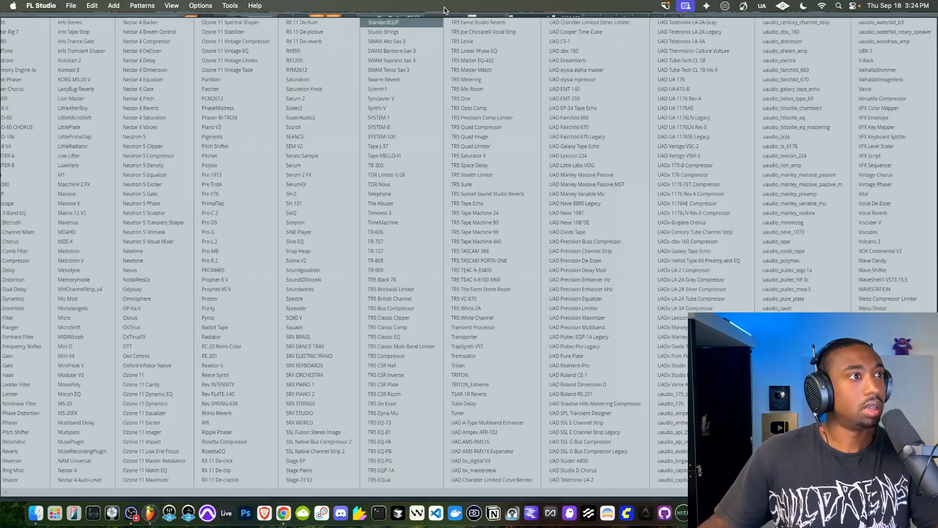
left_click(405, 23)
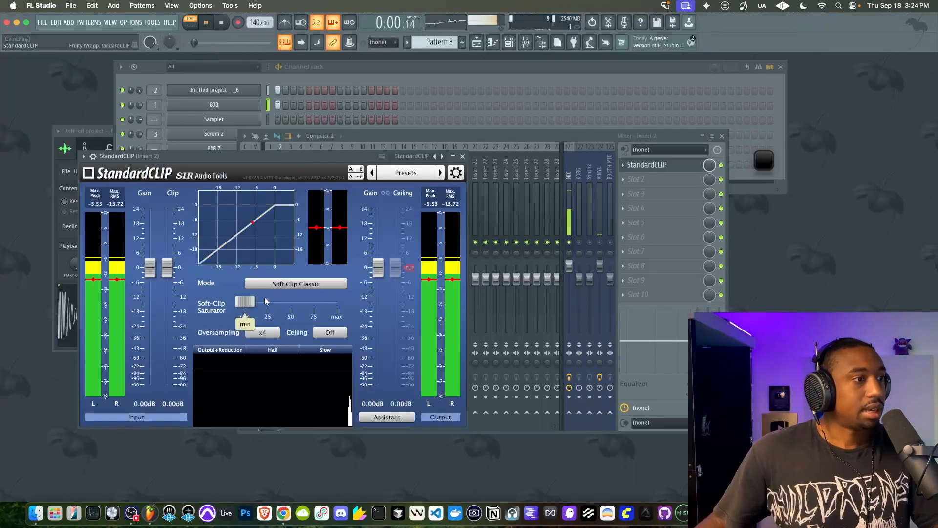
Try StandardCLIP in Soft Clip Pro mode with the soft-clip saturator at 30% and then slightly higher
left_click(276, 284)
left_click(277, 306)
left_click_drag(240, 302, 272, 302)
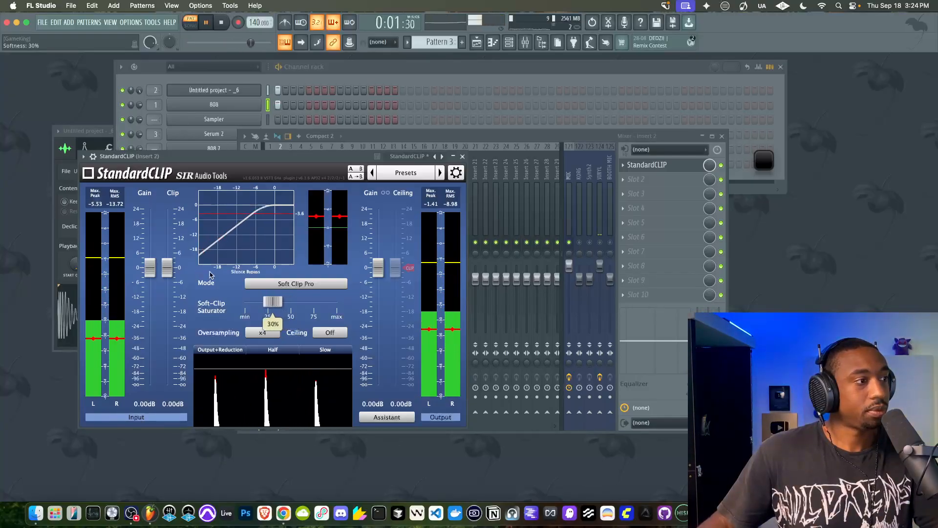
mouse_move(167, 276)
left_click_drag(386, 275, 386, 272)
left_click_drag(273, 302, 281, 302)
Replace StandardCLIP with Gold Clip in Insert 2's first effect slot
left_click(623, 164)
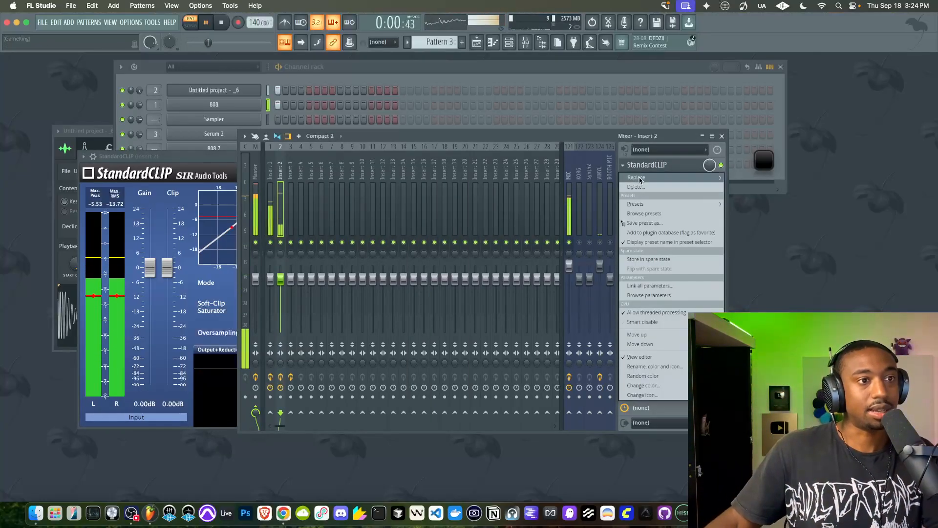
mouse_move(639, 179)
key("Escape")
left_click(623, 165)
mouse_move(637, 177)
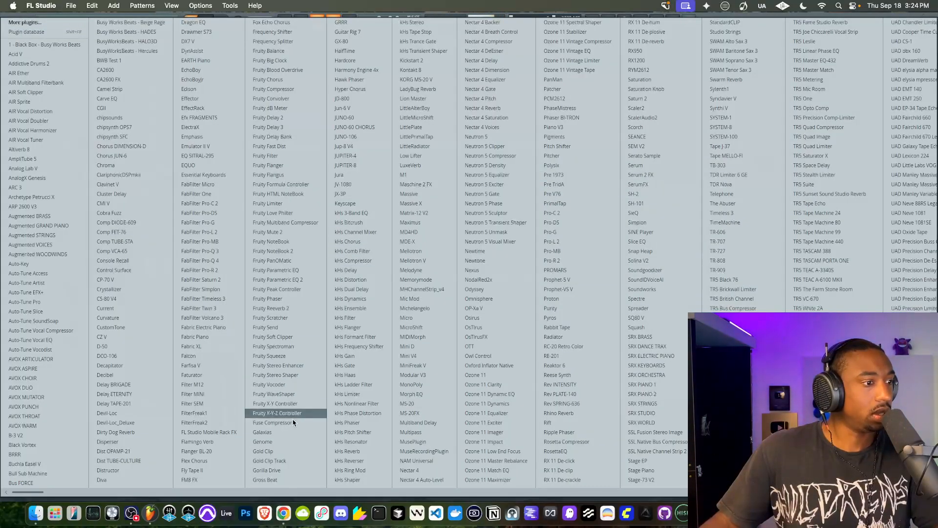
left_click(281, 450)
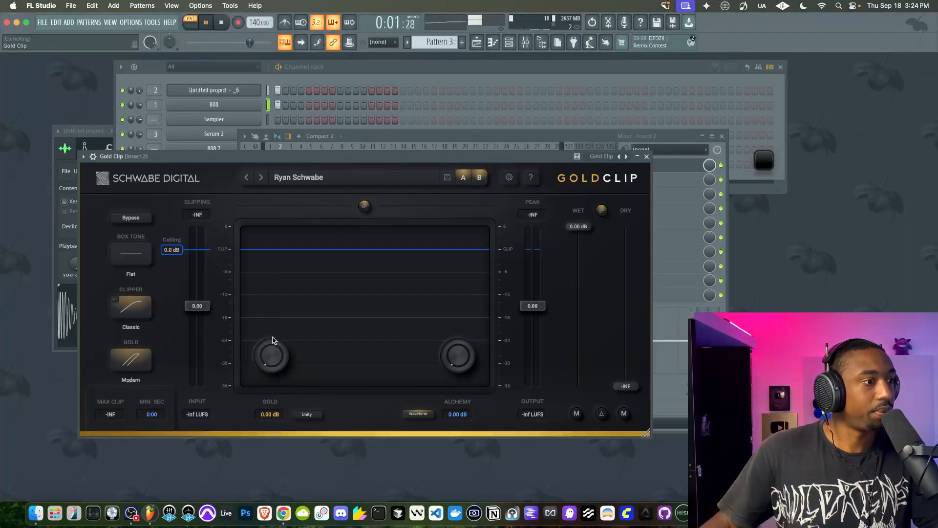
Turn on Unity in Gold Clip, set Gold to 6.00 dB and Alchemy to 2.00 dB, and switch the Gold mode to Classic
left_click(307, 414)
left_click_drag(271, 358, 265, 191)
left_click_drag(452, 357, 454, 264)
left_click(139, 360)
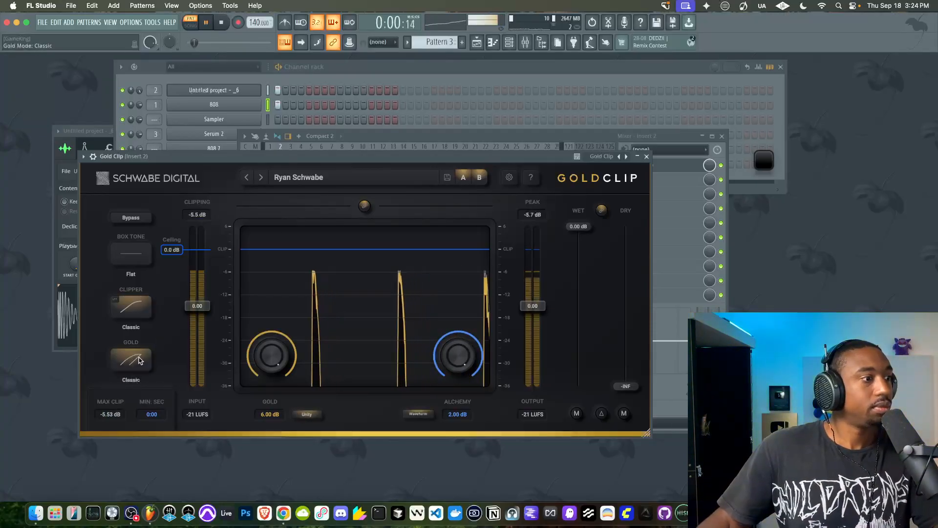
Raise Gold Clip's input gain to 3.44 dB, unlink the gains, set the output gain to 0.15 dB, and close the plugin
left_click_drag(196, 308, 202, 286)
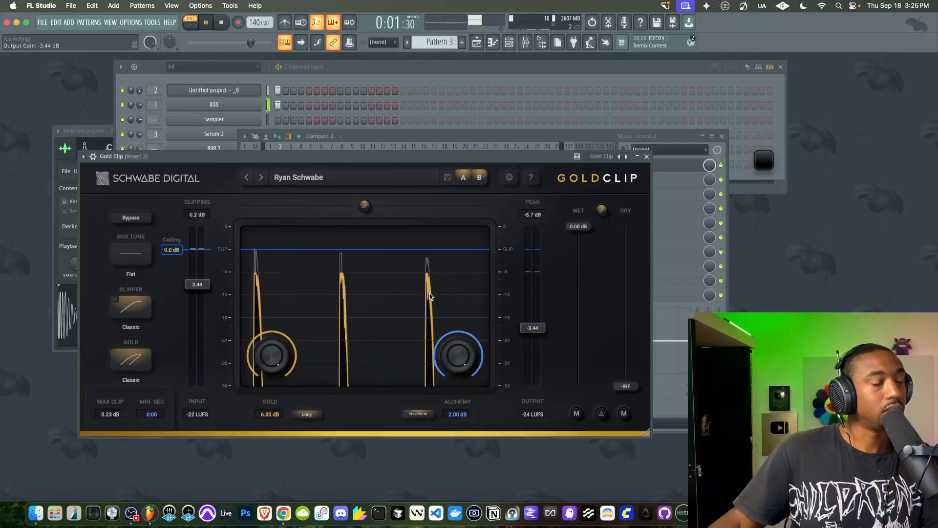
left_click(365, 206)
left_click_drag(533, 328, 535, 307)
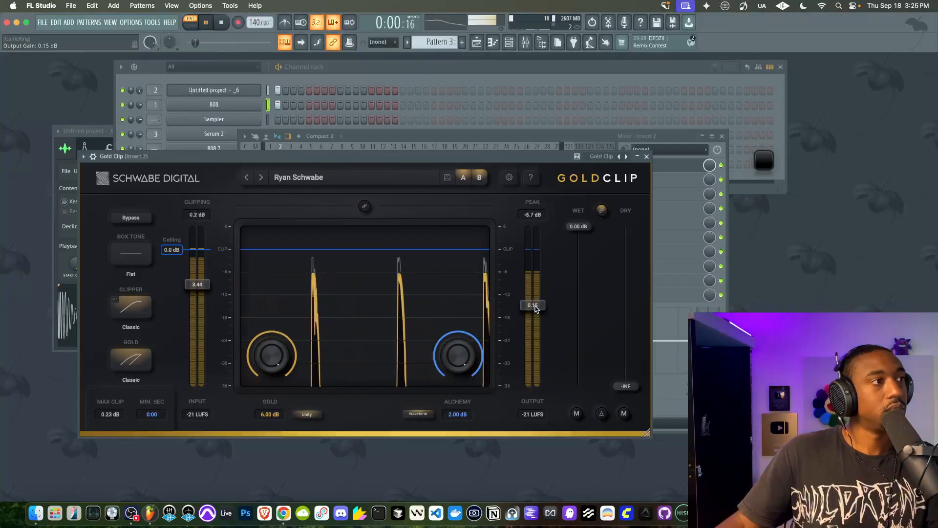
left_click(646, 157)
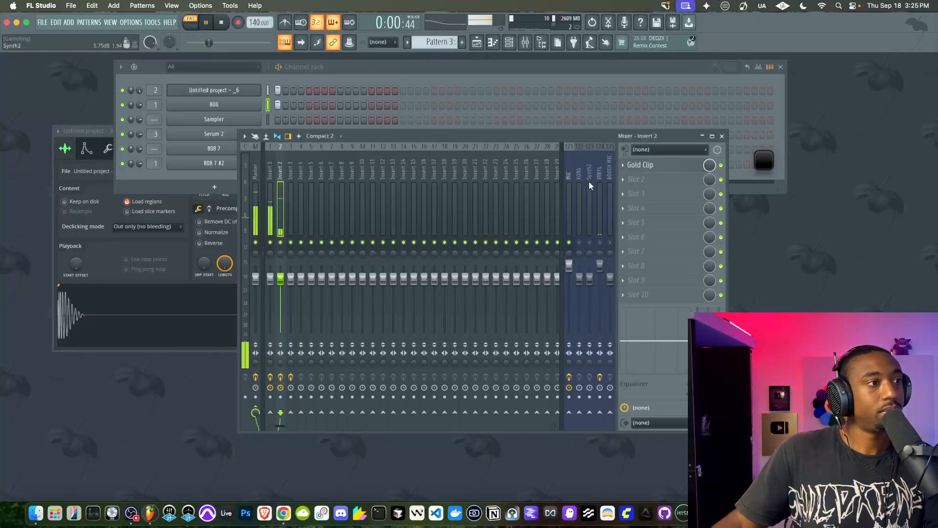
Load Fruity Parametric EQ 2 into Insert 2's second effect slot and move band 1 to 50 Hz as a pitch marker
left_click(648, 181)
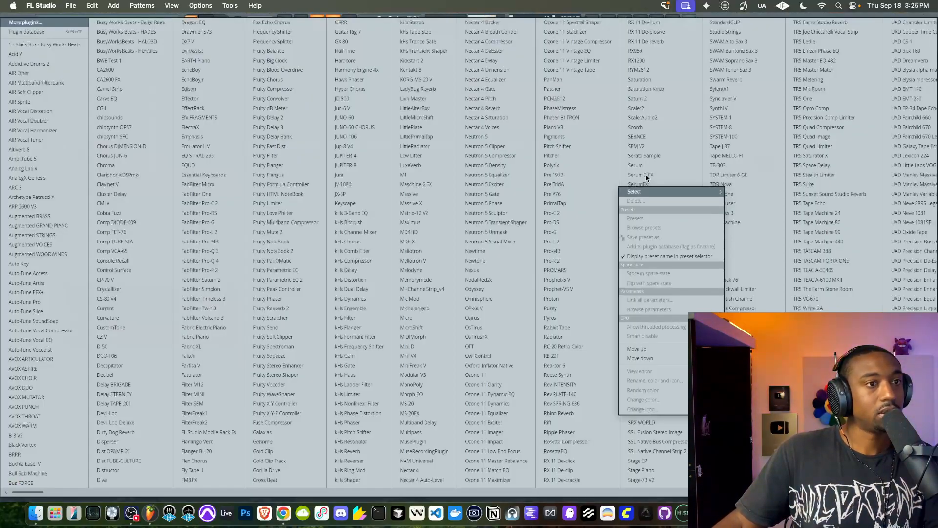
left_click(277, 278)
left_click_drag(136, 251, 128, 251)
key("space")
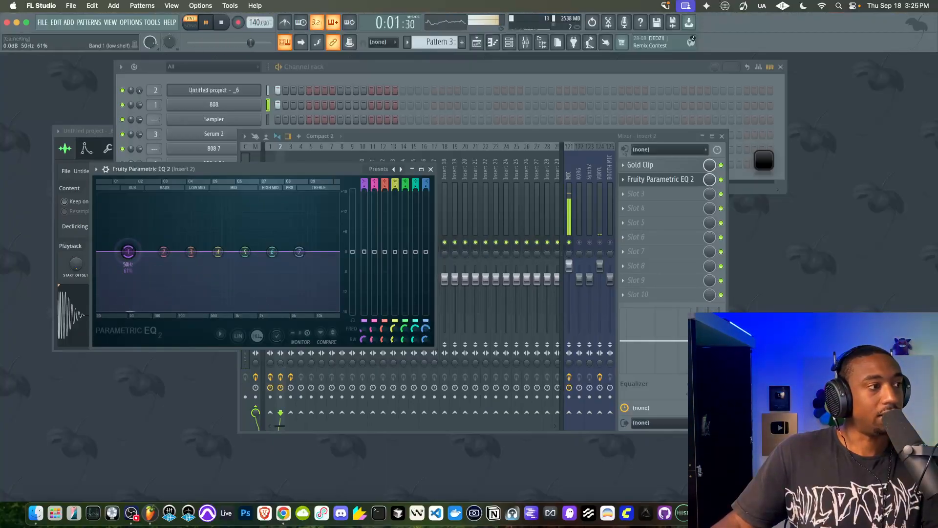
Raise the resampled hit's channel pitch with a pitch range of 1 semitone and shift EQ band 1 to about 52 Hz
left_click(238, 91)
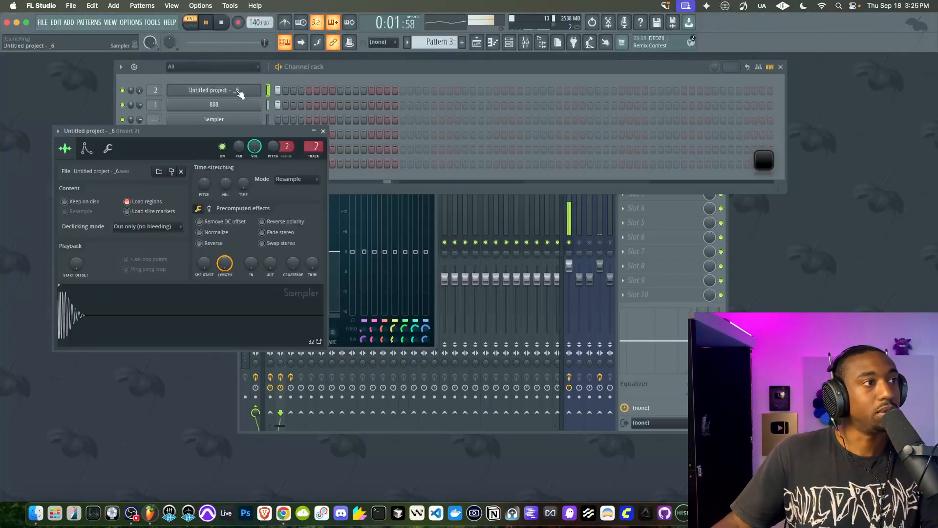
left_click_drag(273, 147, 273, 142)
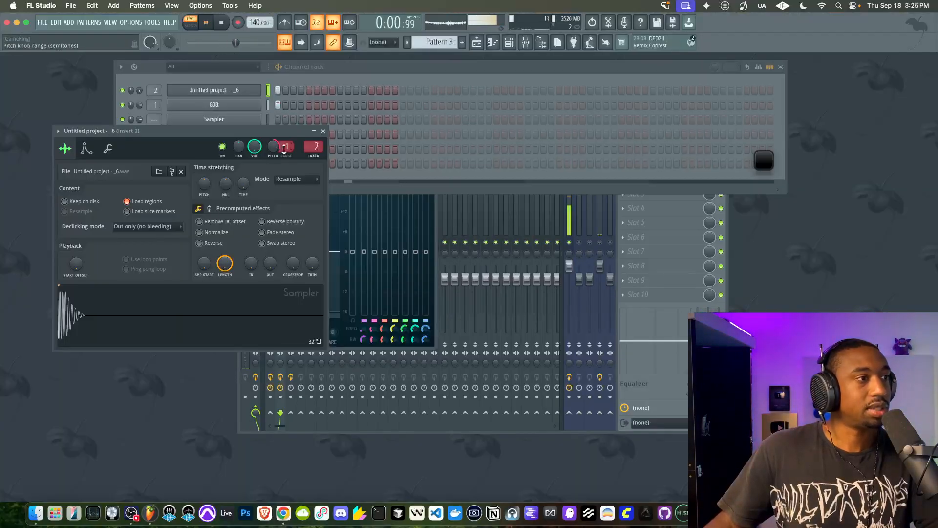
left_click(349, 346)
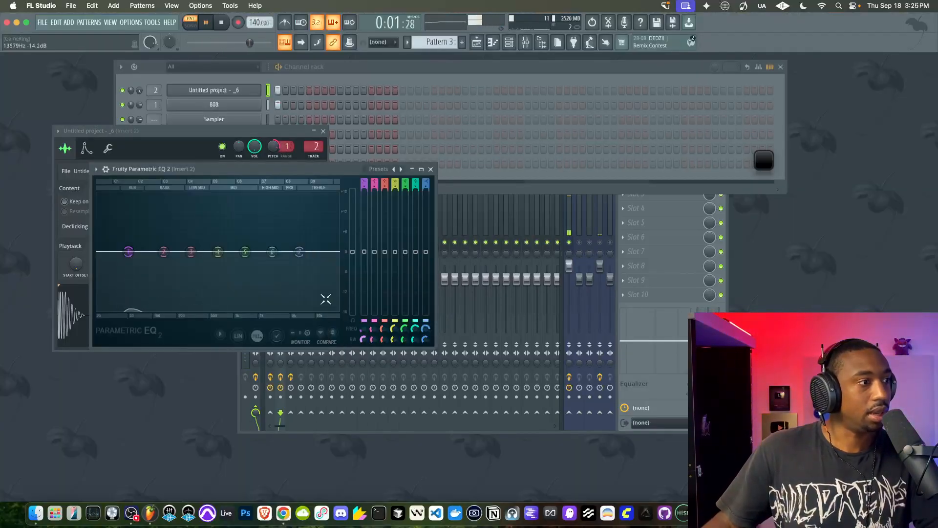
left_click_drag(129, 252, 130, 253)
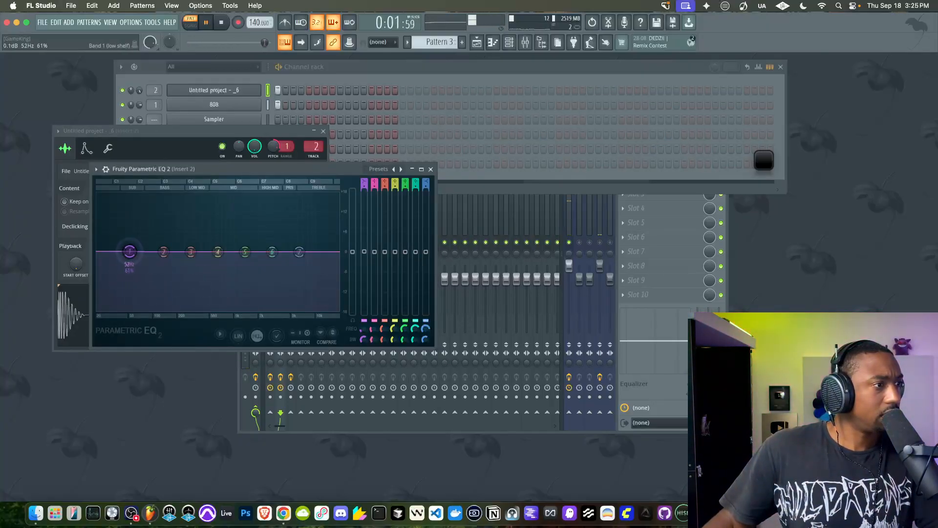
Widen the resampled hit's pitch range to 7 semitones, raise its pitch to about +541 cents, and move EQ band 1 to 69 Hz
left_click(287, 146)
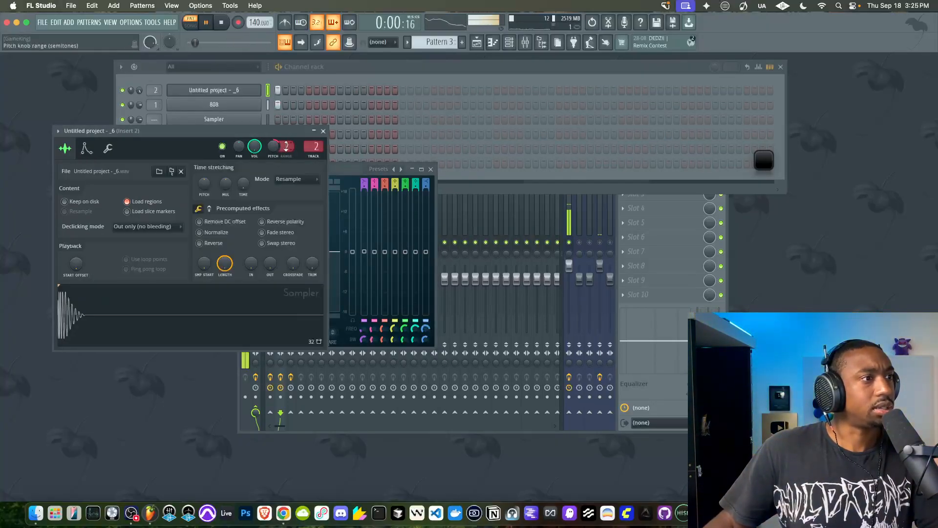
left_click_drag(236, 133, 475, 276)
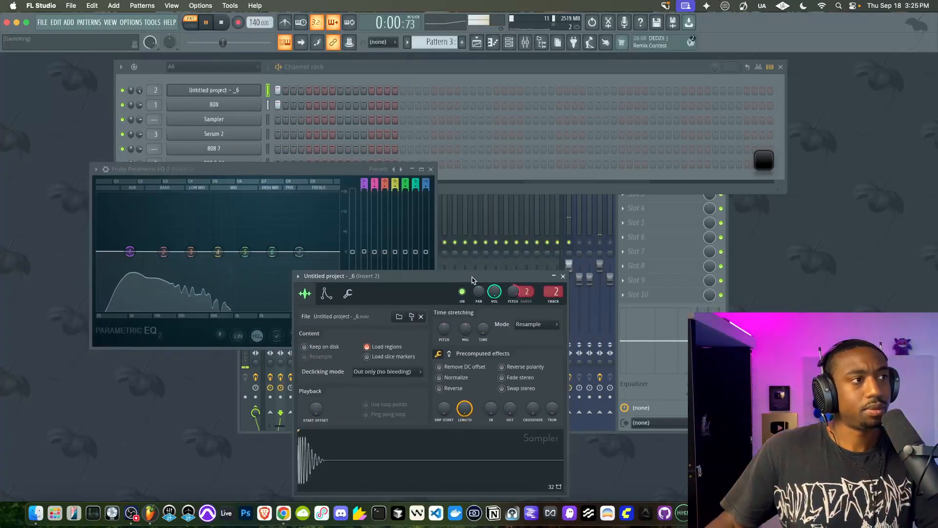
left_click(662, 383)
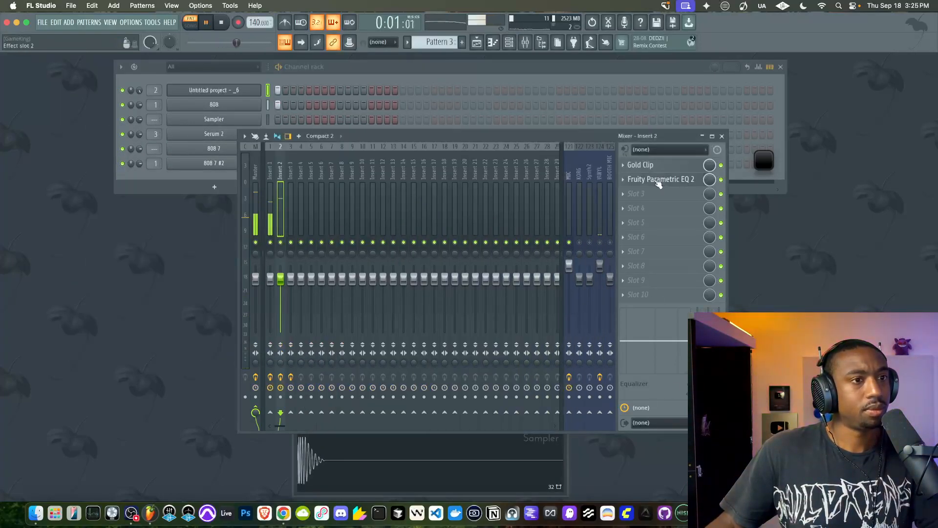
left_click(665, 179)
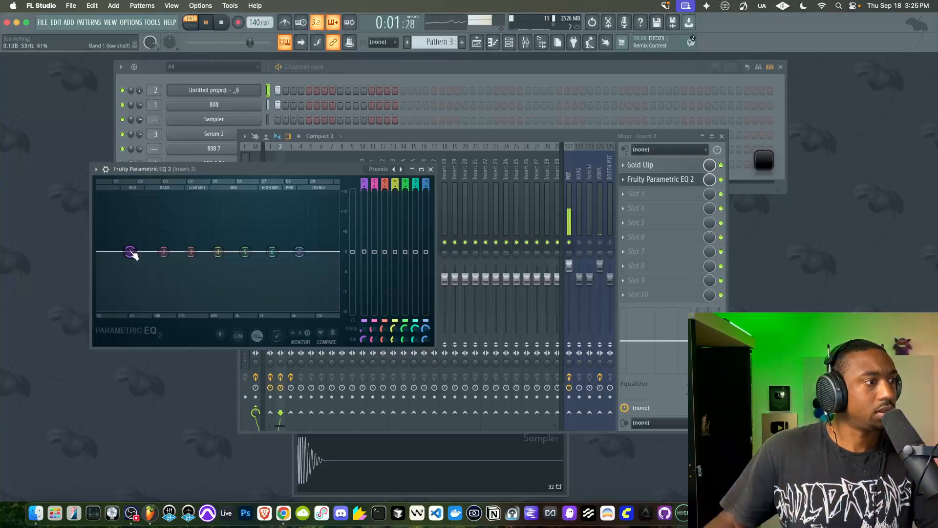
left_click(566, 464)
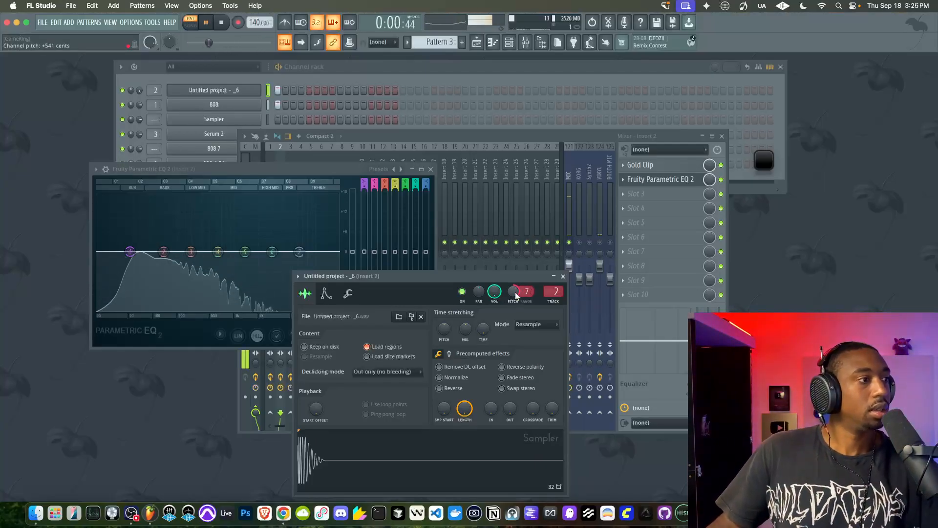
left_click(133, 252)
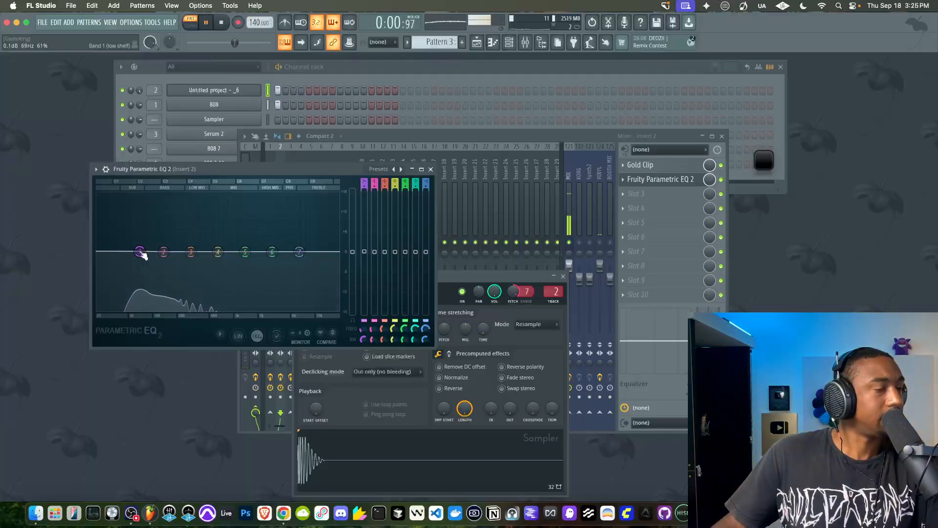
Lower the resampled hit's channel pitch to about +342 cents and mark it with EQ band 1 at about 60 Hz
left_click_drag(513, 292, 513, 293)
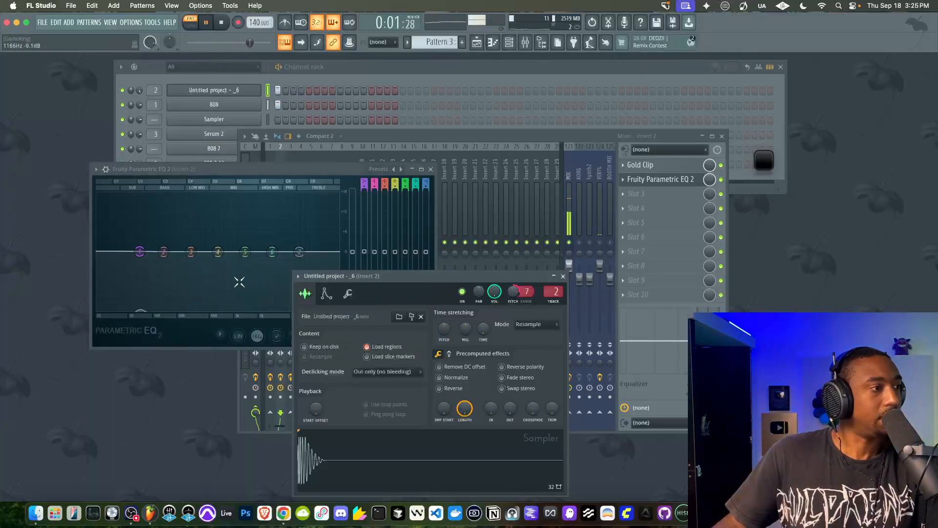
left_click_drag(145, 254, 143, 252)
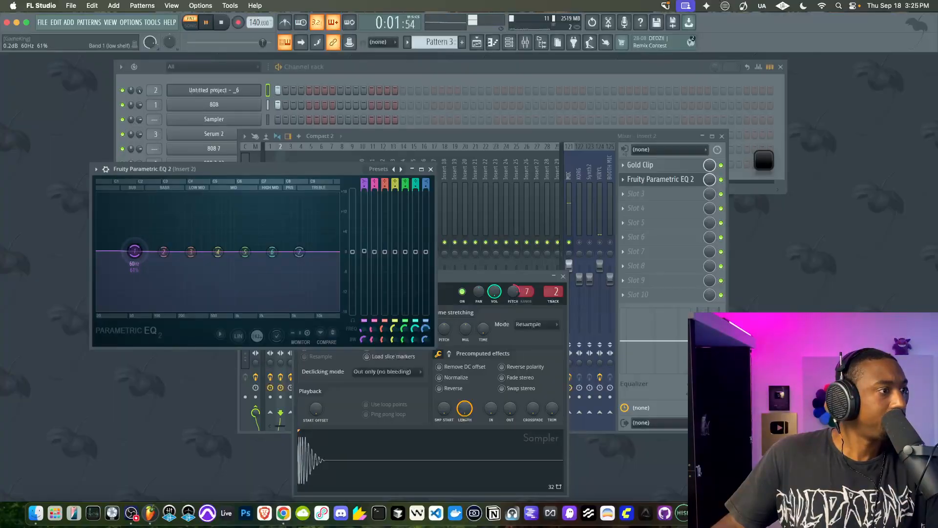
left_click_drag(513, 292, 513, 293)
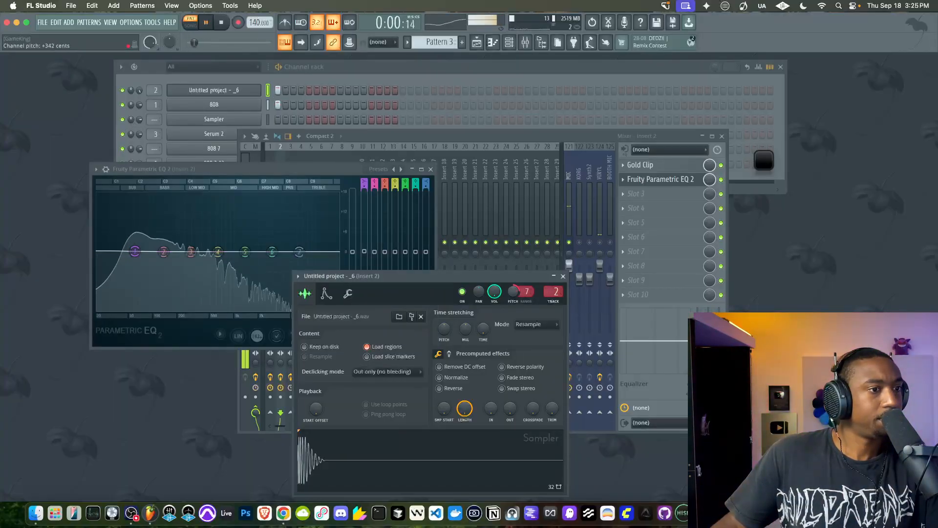
left_click_drag(147, 251, 143, 251)
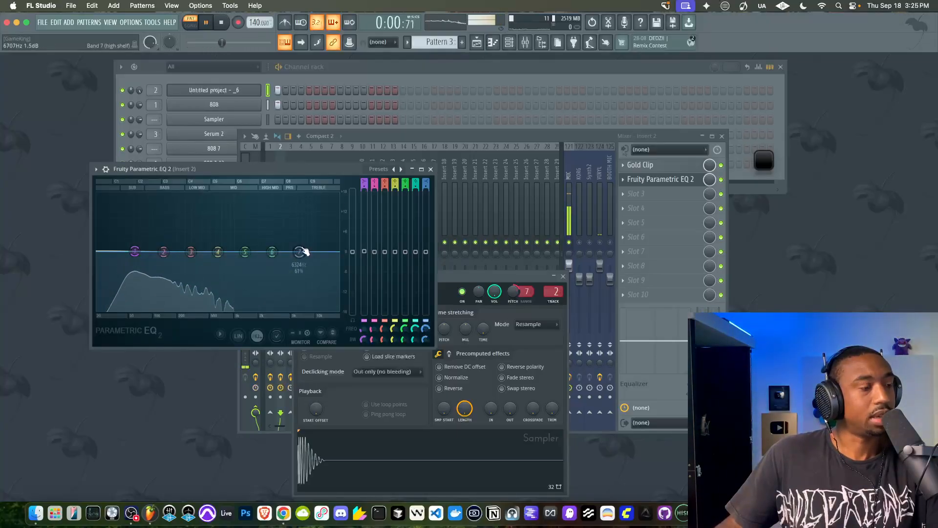
Cut the hit's highs with EQ band 7 at about 474 Hz and -11.3 dB, and audition it with the 808
left_click_drag(299, 252, 210, 291)
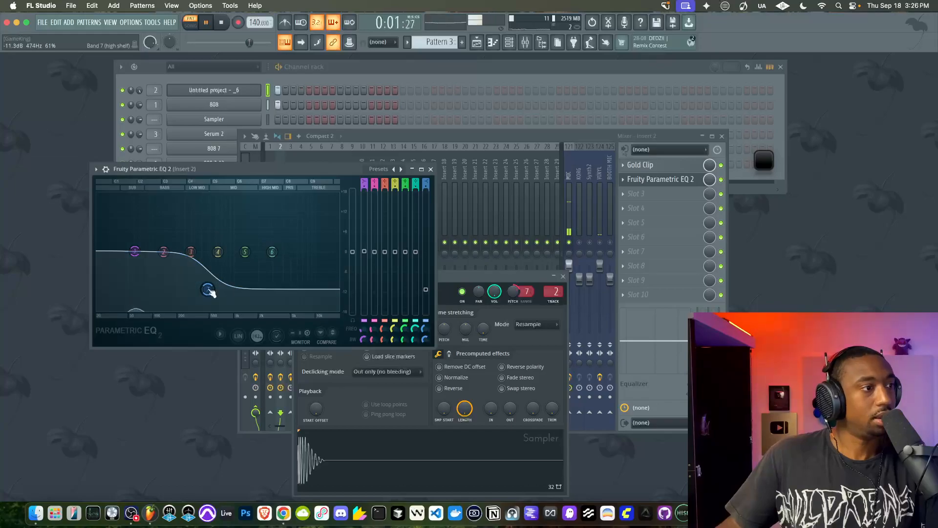
left_click(430, 169)
left_click(345, 63)
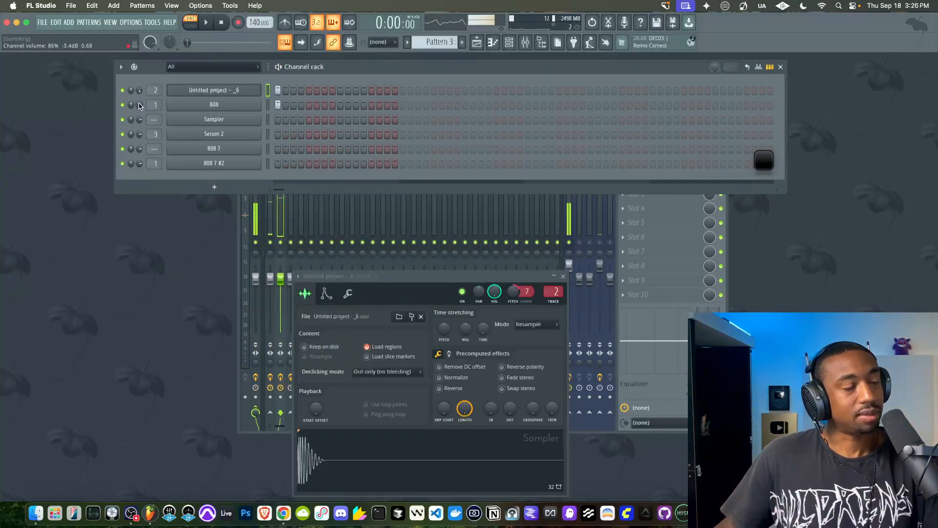
key("space")
left_click(247, 92)
left_click(247, 93)
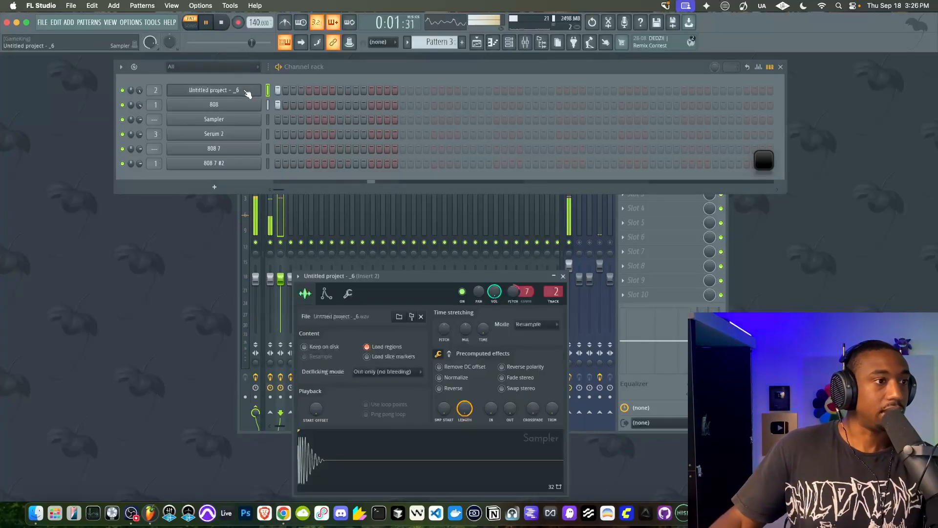
In Insert 1's Parametric EQ 2, reset the band 7 level to flat and slightly raise the main level
left_click(247, 104)
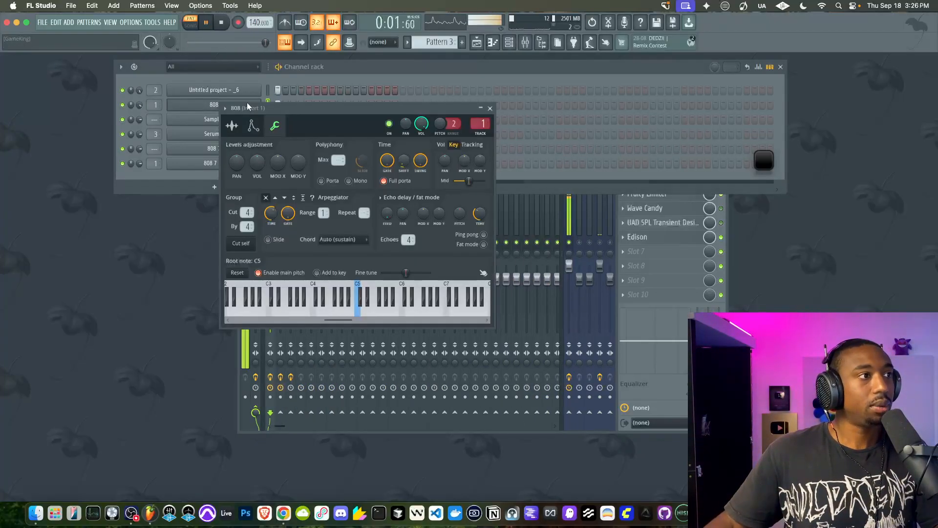
left_click(726, 248)
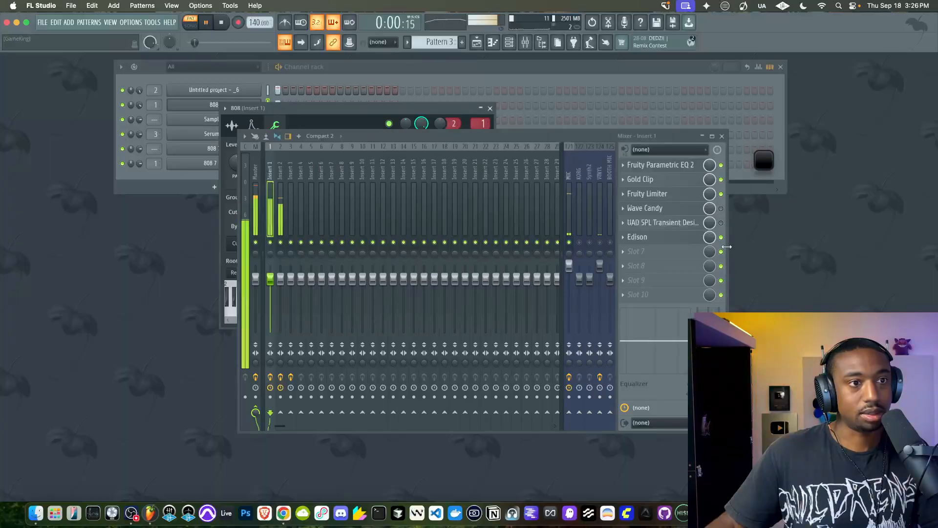
left_click(672, 165)
right_click(485, 213)
left_click(501, 215)
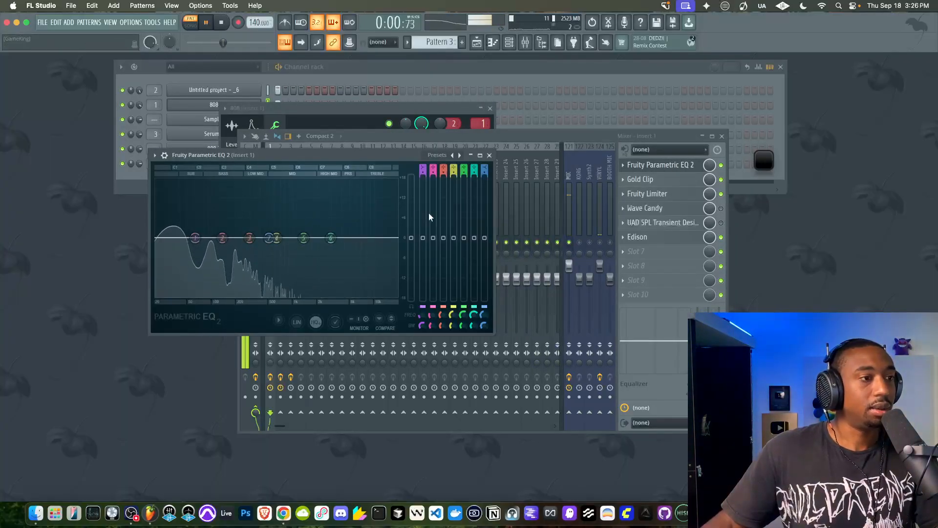
left_click_drag(416, 239, 415, 229)
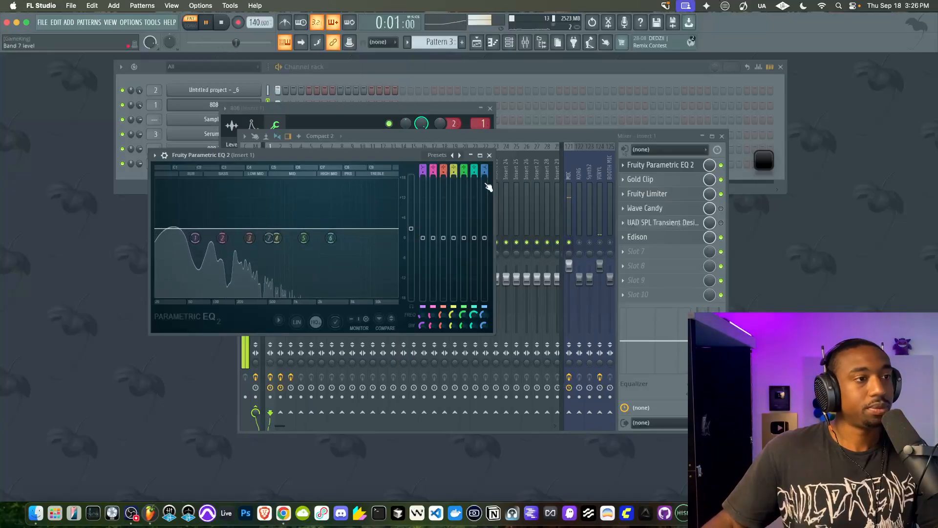
left_click(489, 155)
Rename mixer track Insert 3 to "808 kick"
left_click(292, 186)
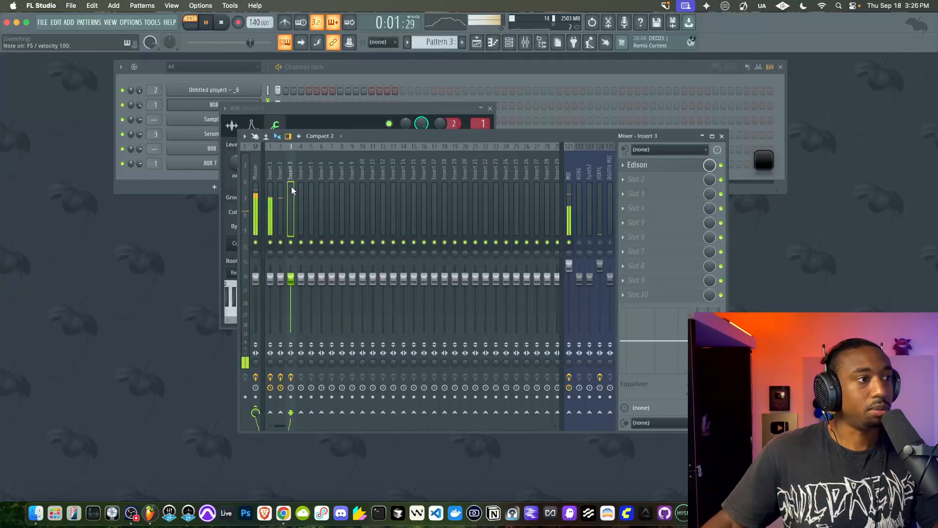
right_click(291, 186)
left_click(292, 186)
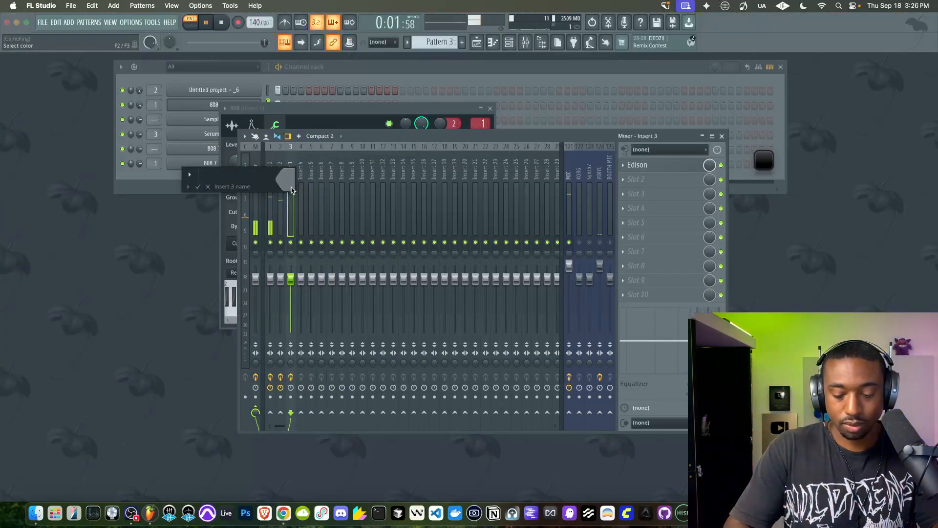
type("808 kick")
key("Return")
Route Insert 1 and Insert 2 only to the 808 kick track
left_click(276, 196)
right_click(295, 413)
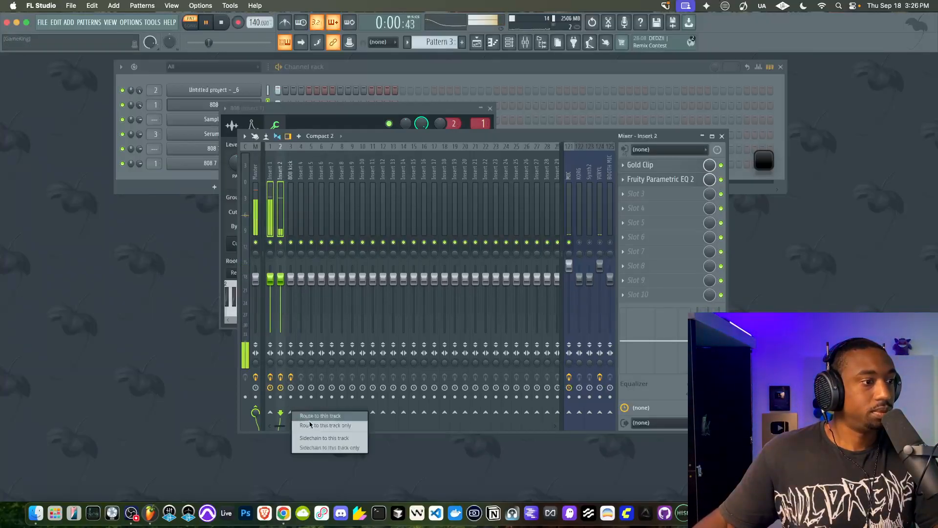
left_click(310, 424)
left_click(292, 193)
left_click(274, 199)
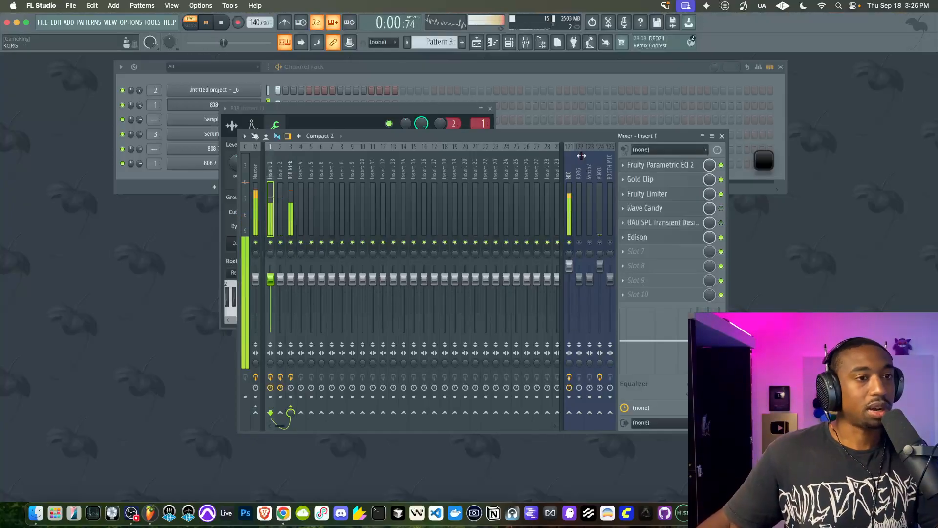
Compare Insert 1 with Gold Clip bypassed and active, and check its Fruity Limiter settings
left_click(721, 180)
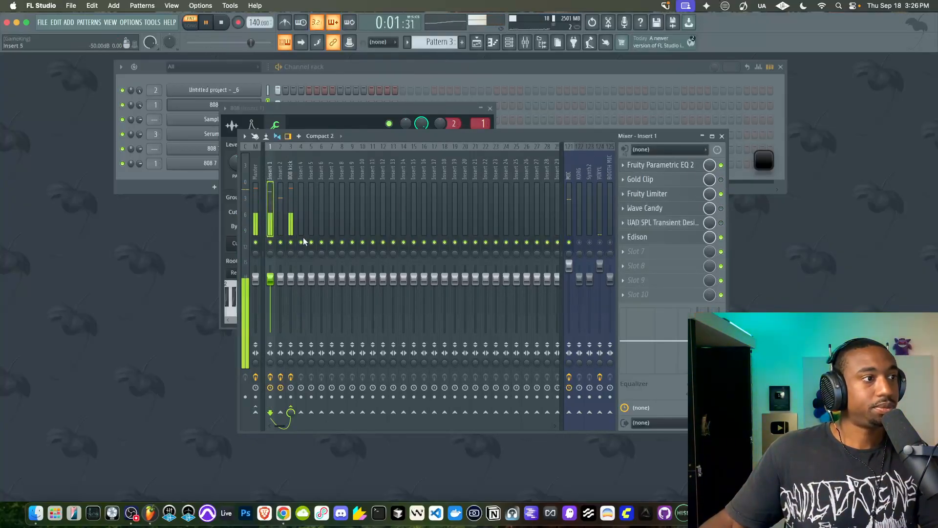
left_click(722, 180)
left_click(692, 195)
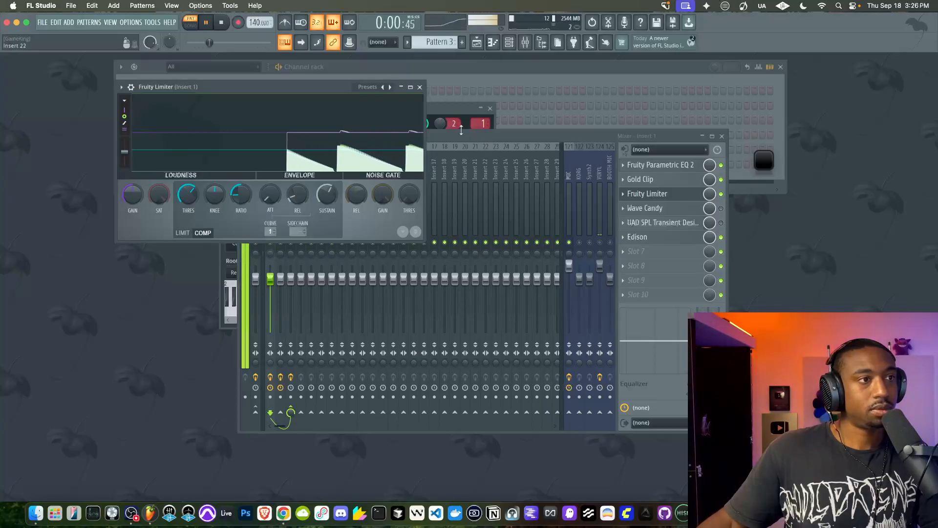
left_click(420, 87)
left_click(292, 200)
left_click(281, 210)
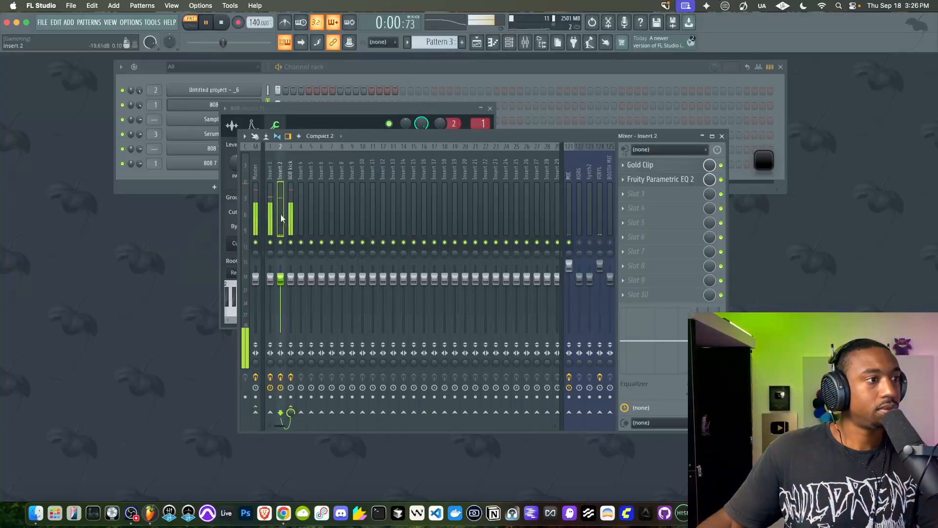
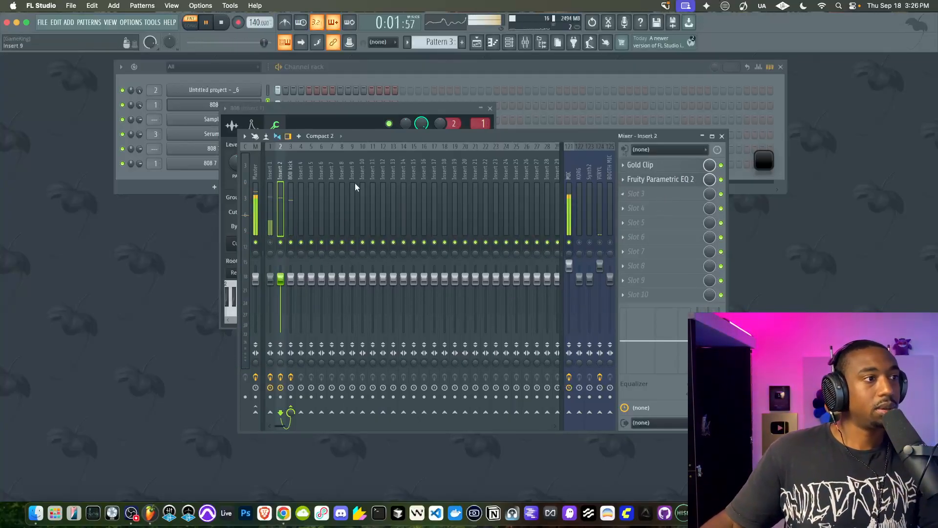
Load AIR Soft Clipper into the second effect slot of the 808 kick mixer track
left_click(290, 196)
left_click(659, 185)
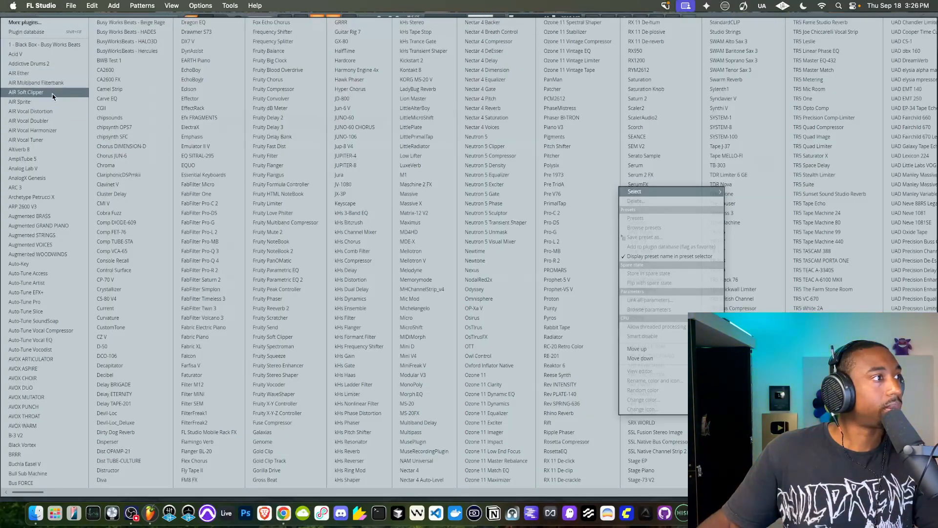
left_click(30, 92)
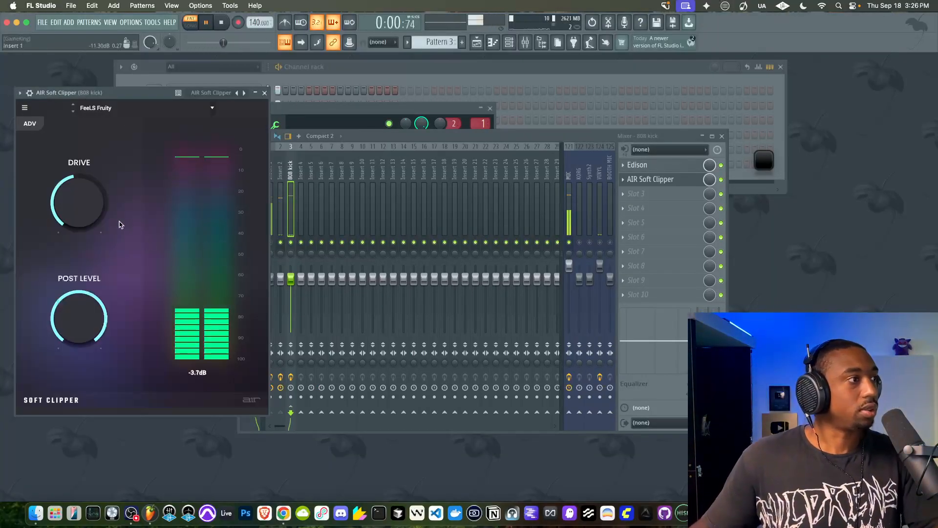
Enable Stereo Link in AIR Soft Clipper's advanced settings and compare the Parabolic curve with Tanh, keeping Tanh
left_click(31, 124)
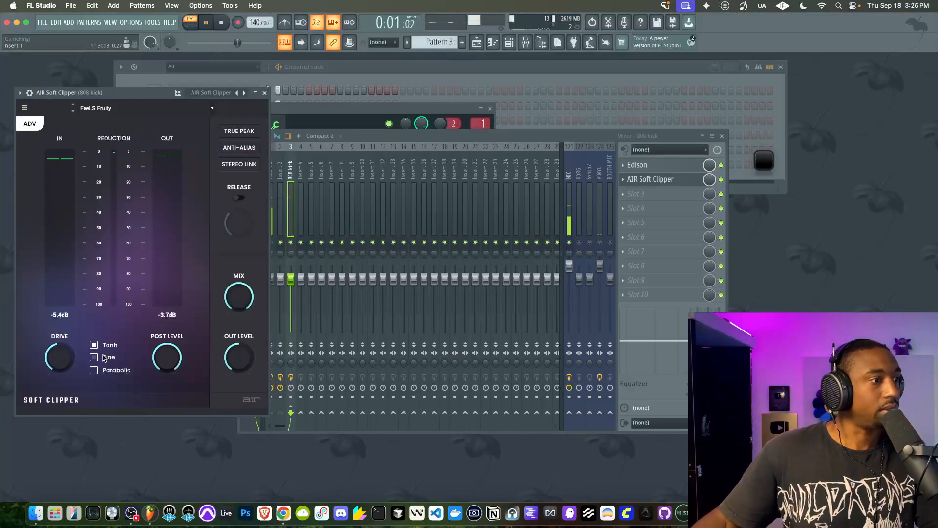
left_click(101, 369)
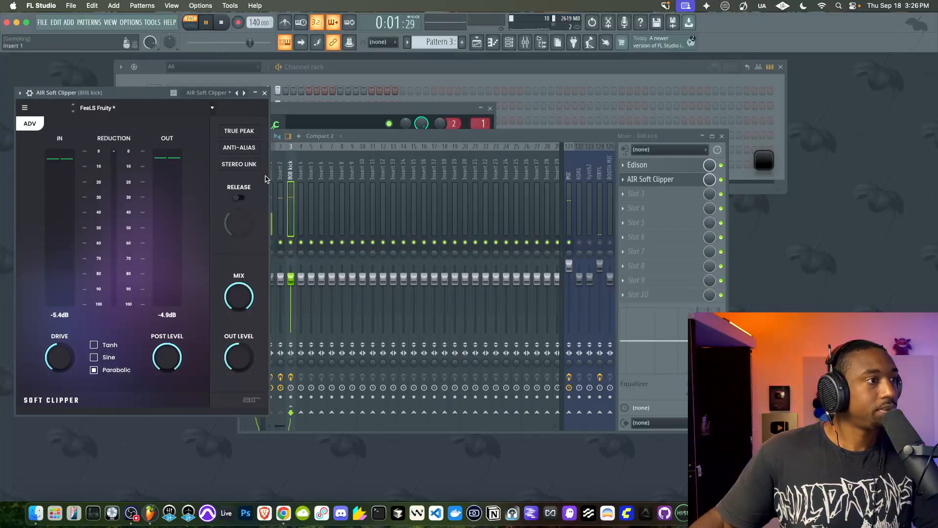
left_click(239, 164)
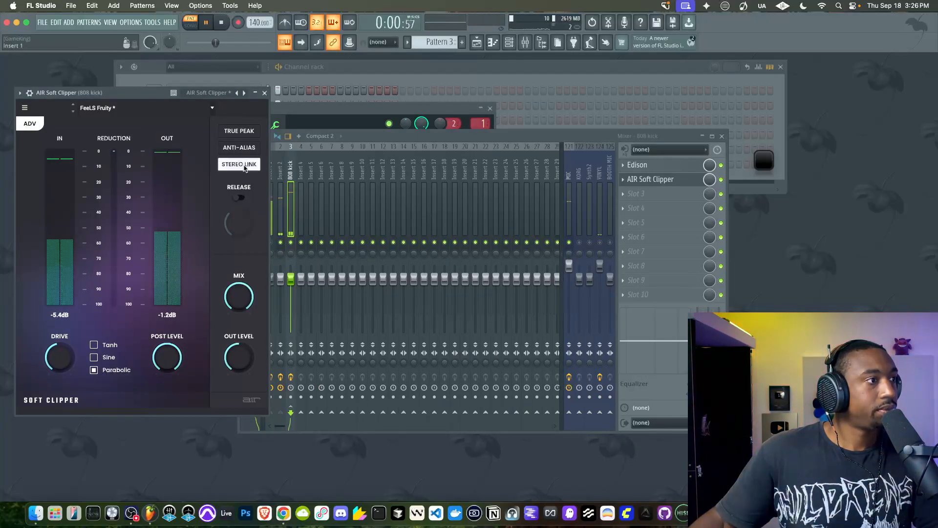
left_click(103, 346)
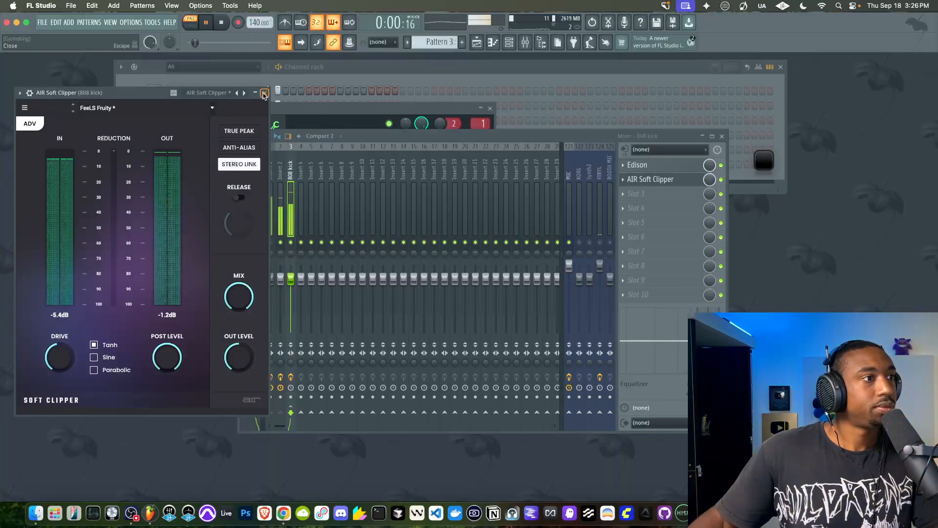
left_click(265, 92)
Open the 808 sampler channel on Insert 1 and increase its precomputed fade-out to shorten the tail
left_click(275, 259)
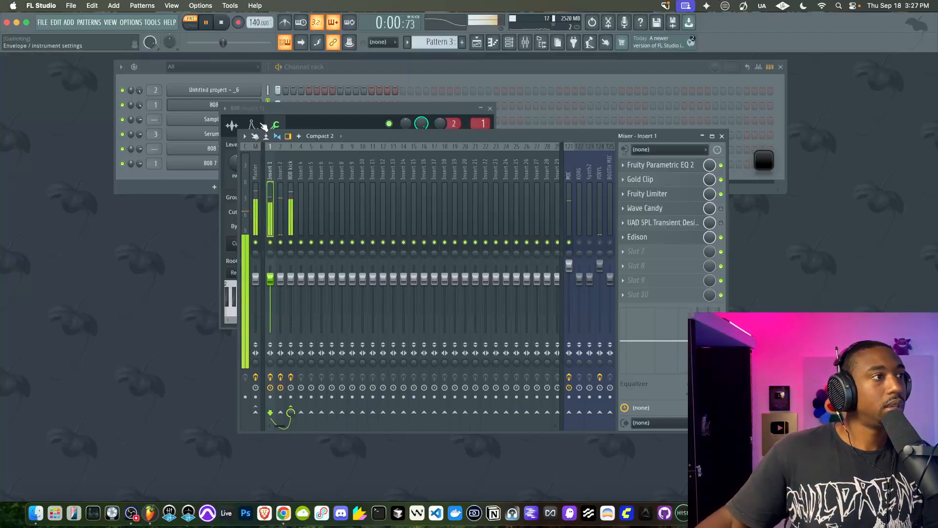
left_click(210, 105)
left_click(233, 127)
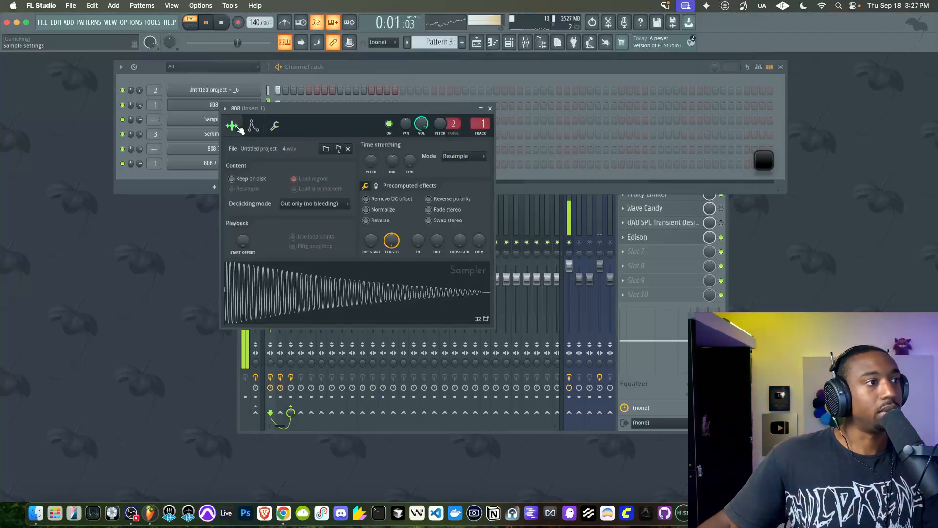
left_click_drag(437, 240, 437, 227)
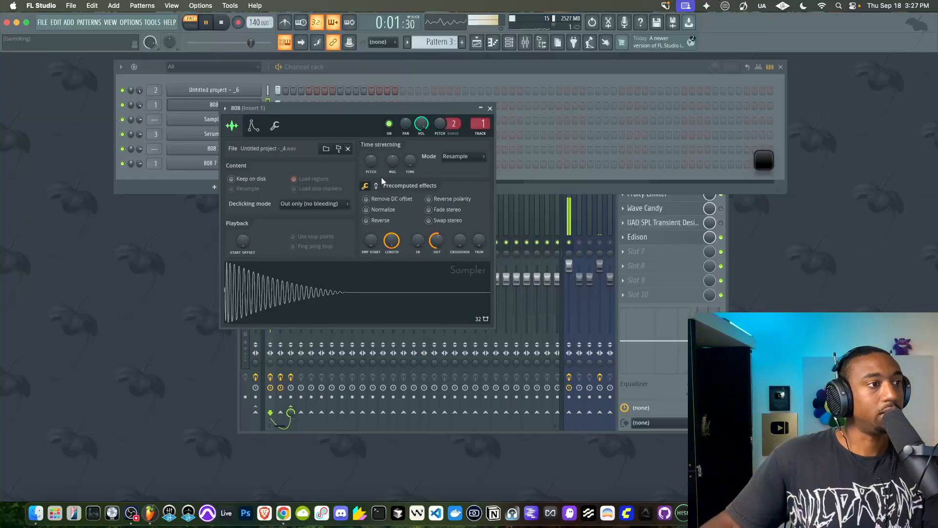
left_click(276, 127)
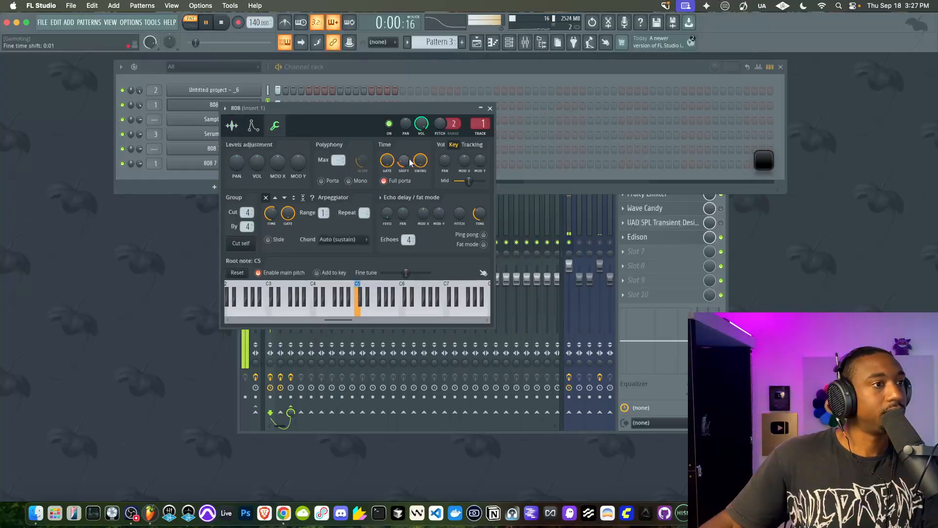
Boost the 808 sample's gain to about 7% in the precomputed effects and listen to the result
left_click(242, 126)
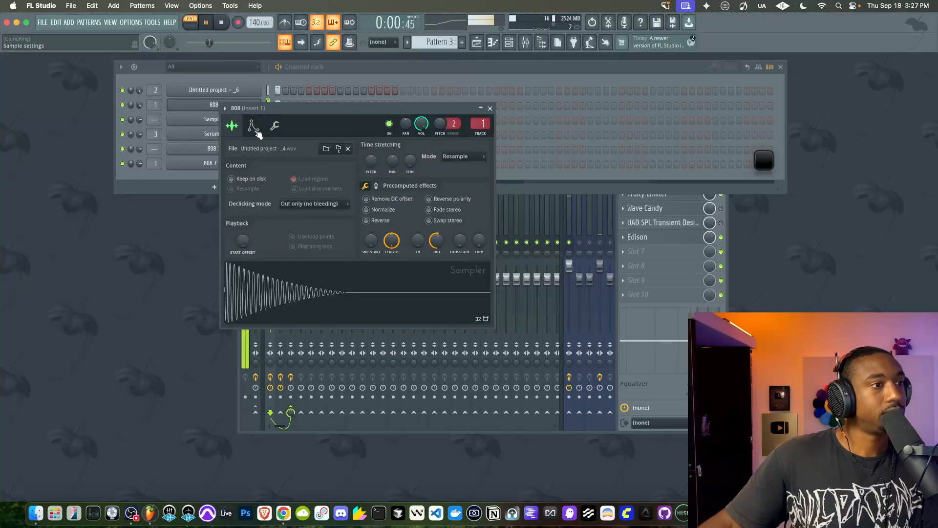
left_click(375, 185)
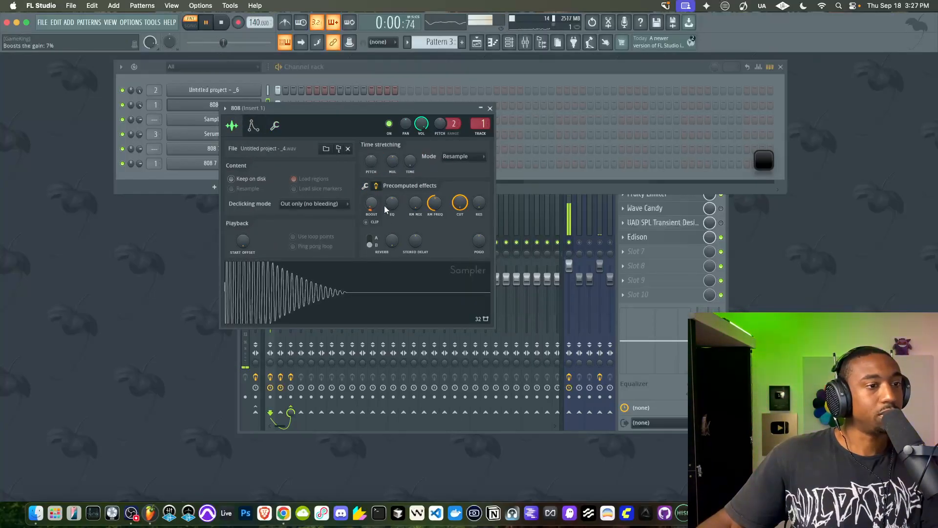
left_click(572, 243)
left_click_drag(363, 108, 295, 104)
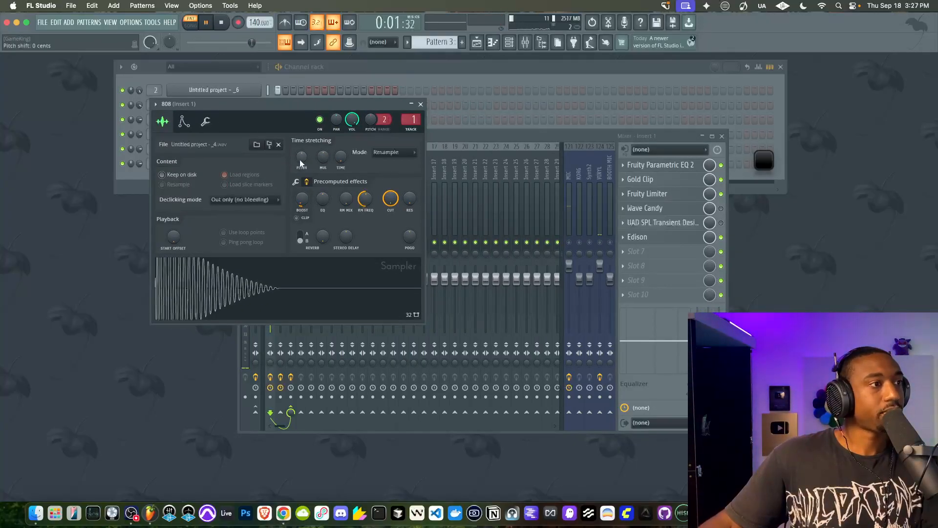
left_click(204, 122)
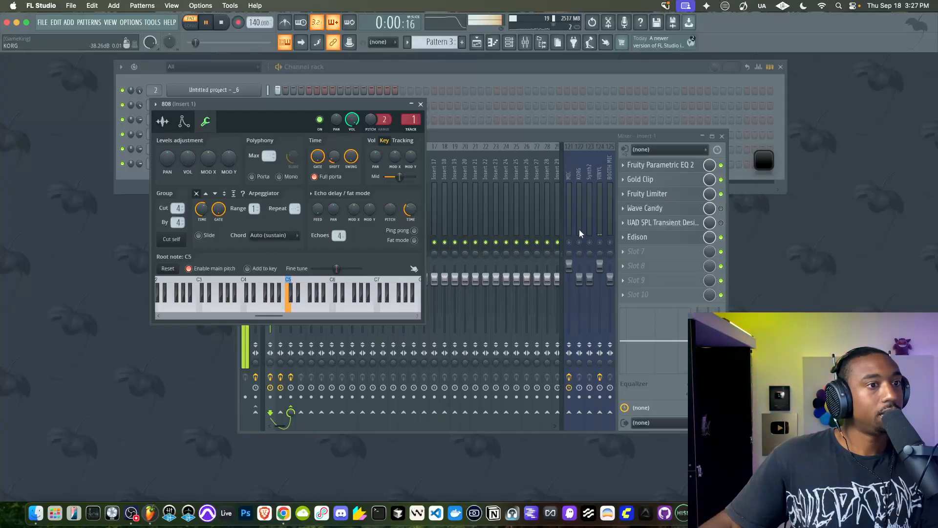
key("space")
left_click(575, 244)
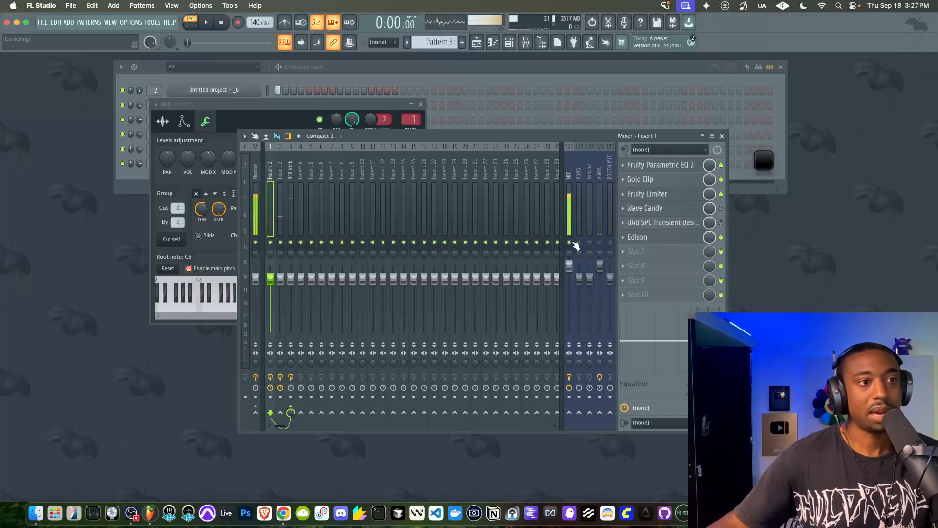
In Insert 1's Parametric EQ 2, cut the band 7 high shelf to about -17 dB and lower its frequency
left_click(670, 166)
key("space")
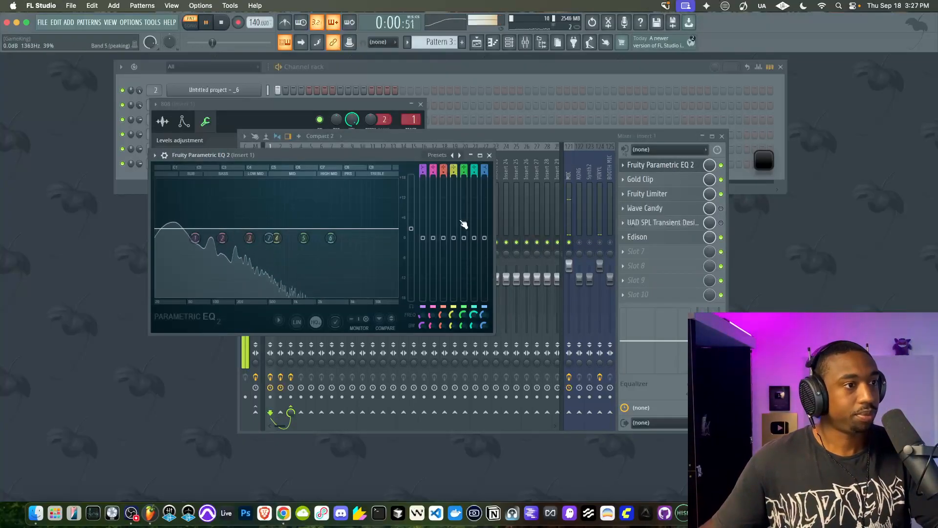
left_click_drag(490, 239, 483, 296)
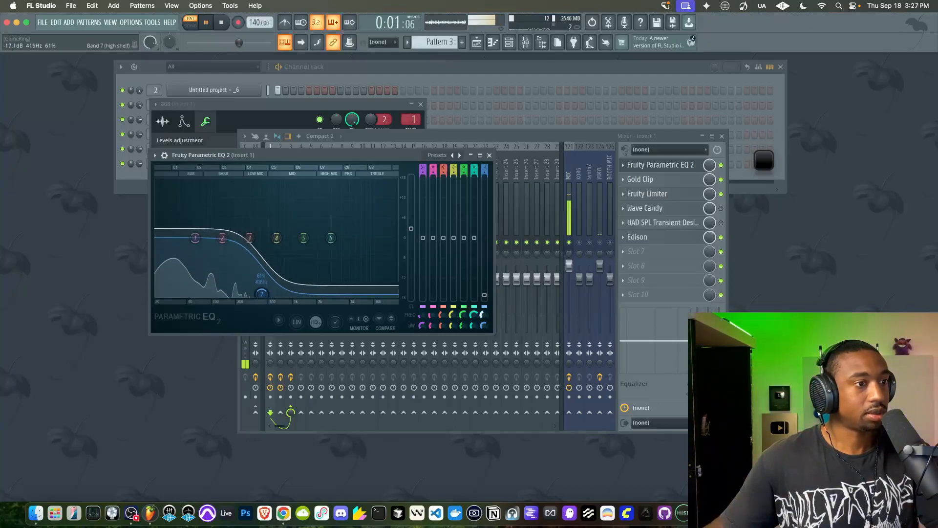
left_click_drag(484, 314, 484, 317)
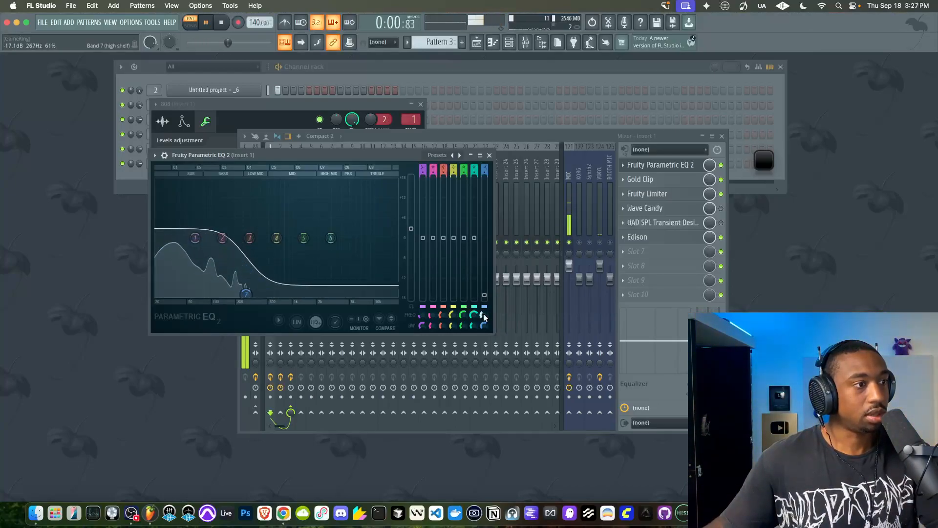
left_click(569, 242)
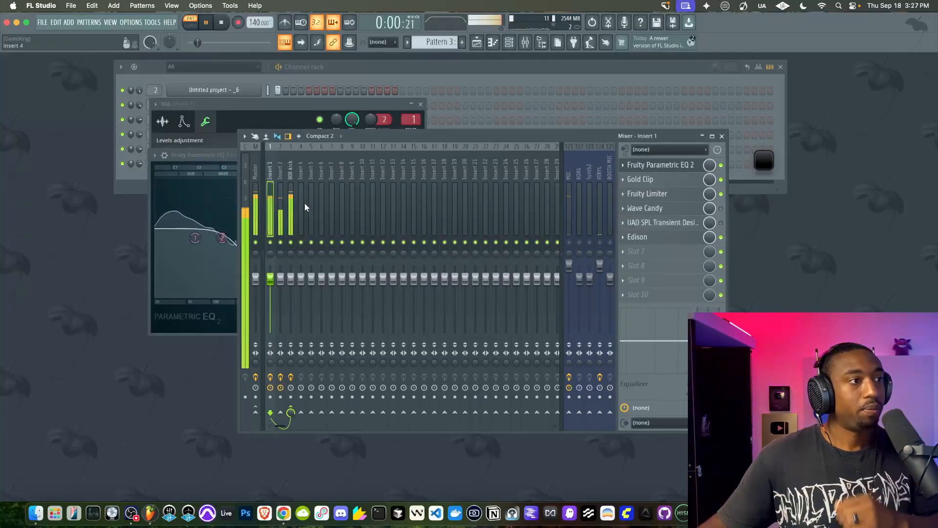
Fine-tune the drive of AIR Soft Clipper on the 808 kick track during playback
left_click(292, 204)
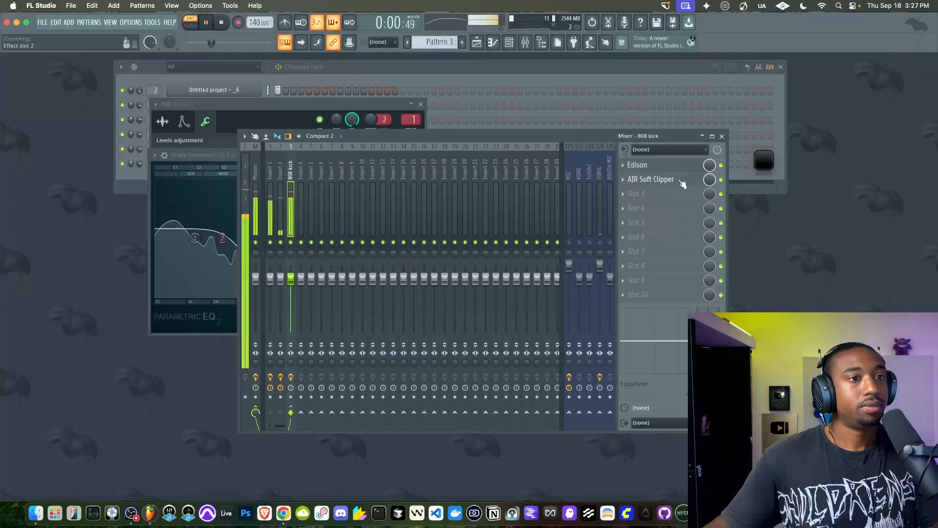
left_click(655, 179)
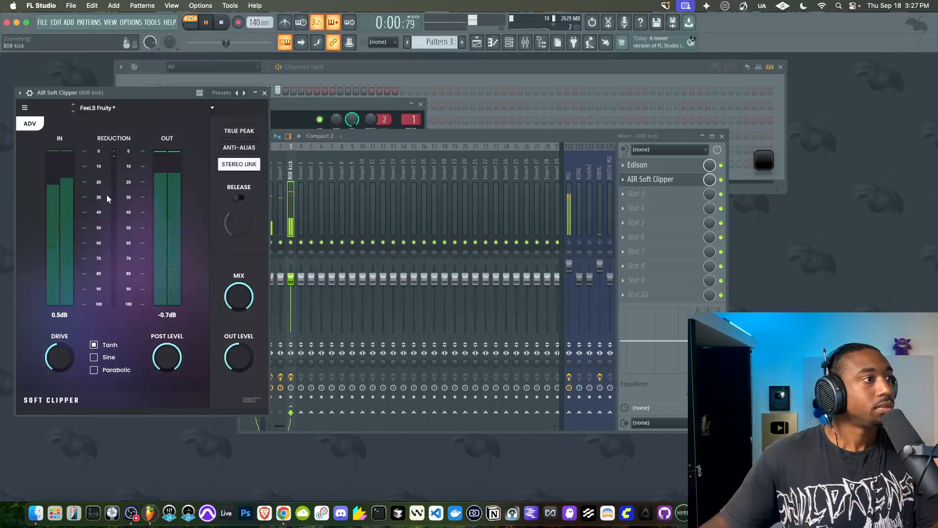
mouse_move(61, 356)
left_mouse_down()
mouse_move(60, 396)
mouse_move(63, 346)
left_mouse_up()
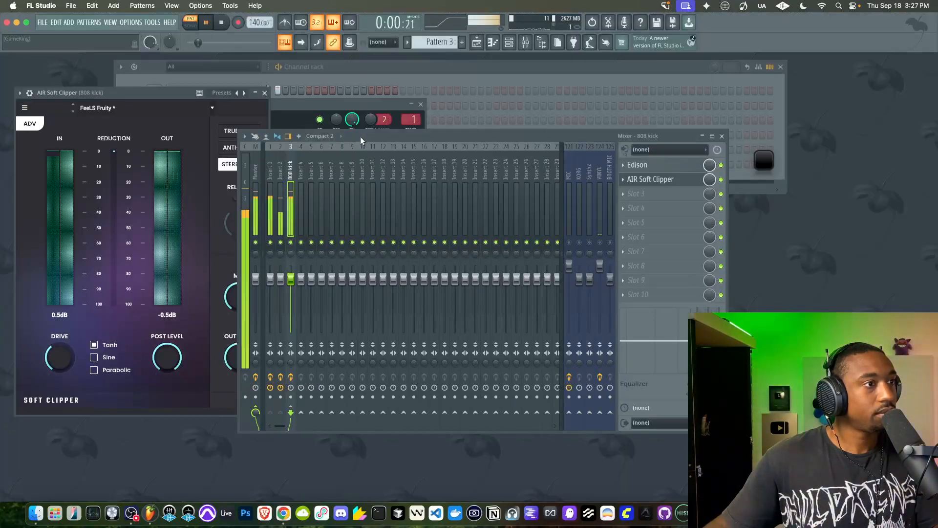
Stop playback and move Edison to slot 3 of the 808 kick track, after AIR Soft Clipper
left_click_drag(360, 136, 398, 136)
left_click(319, 208)
key("space")
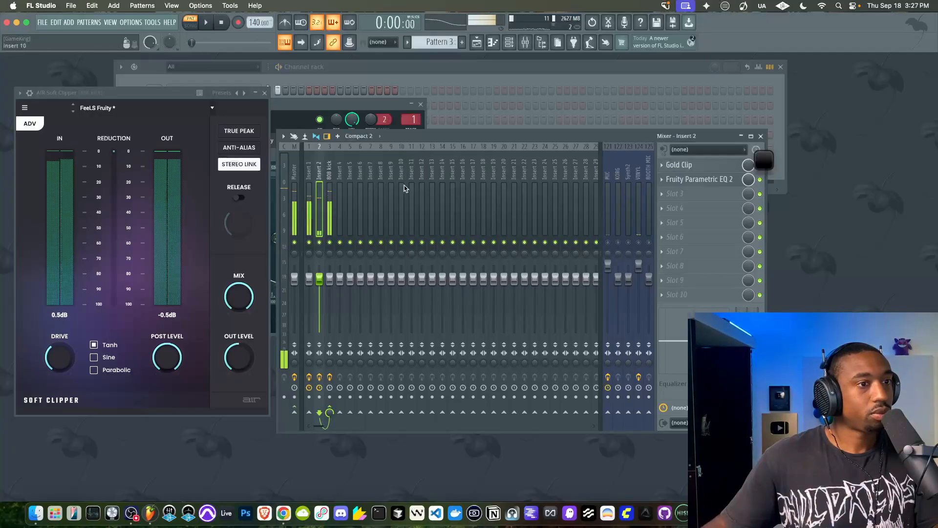
left_click(340, 203)
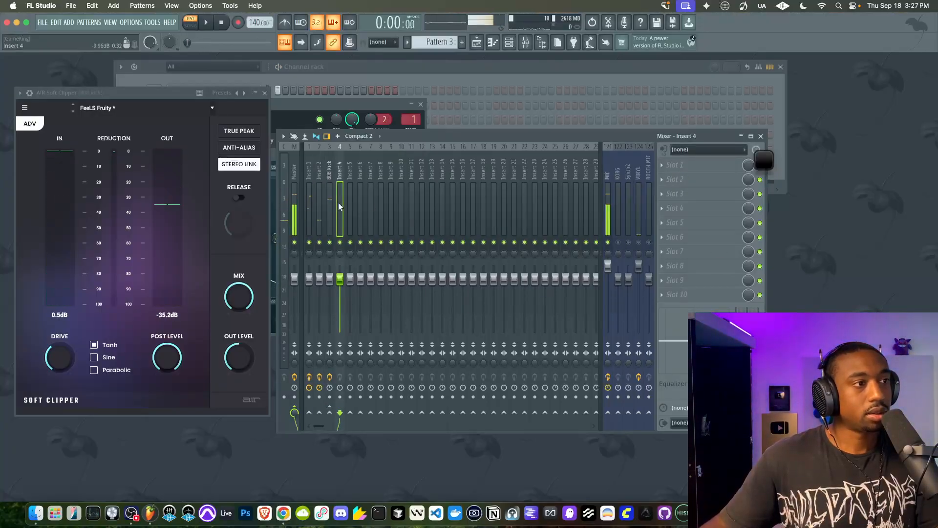
left_click(330, 203)
left_click_drag(686, 169, 686, 195)
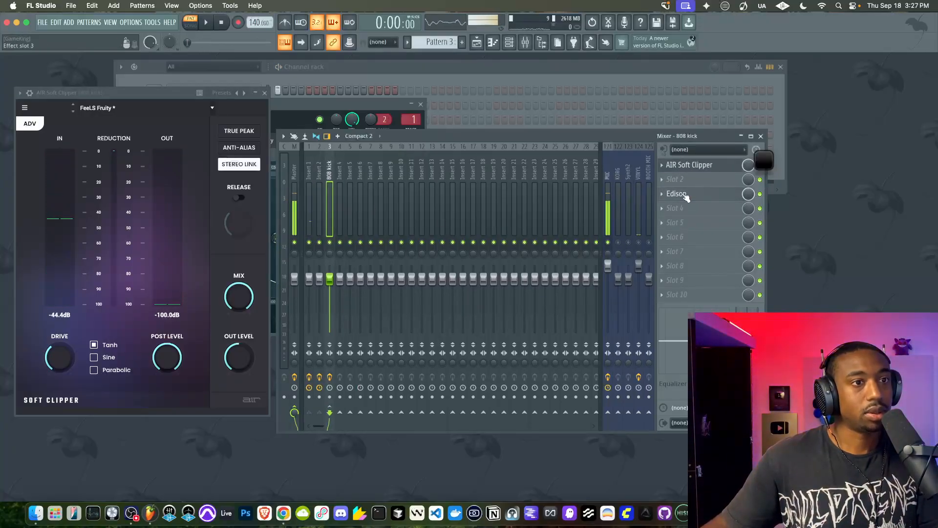
Start a new file in the 808 kick track's Edison and record the layered pattern into it
left_click(220, 175)
left_click(227, 190)
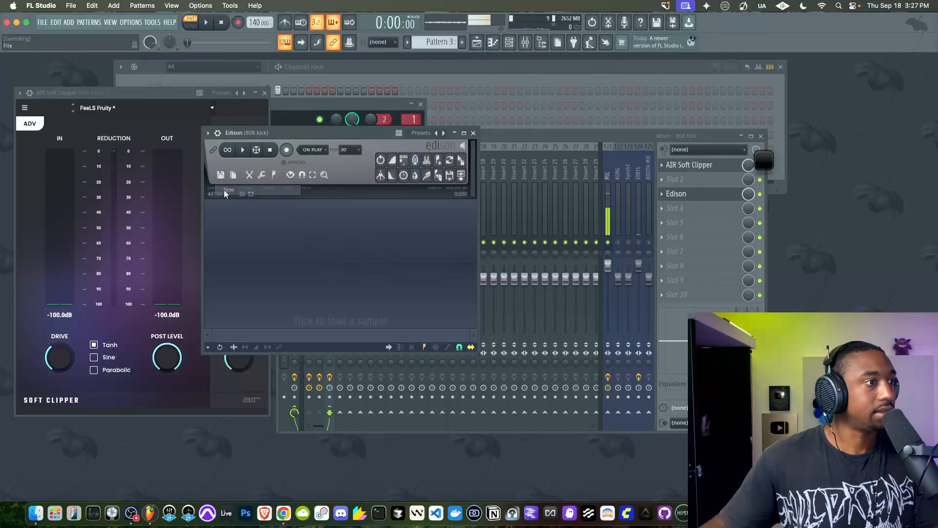
key("space")
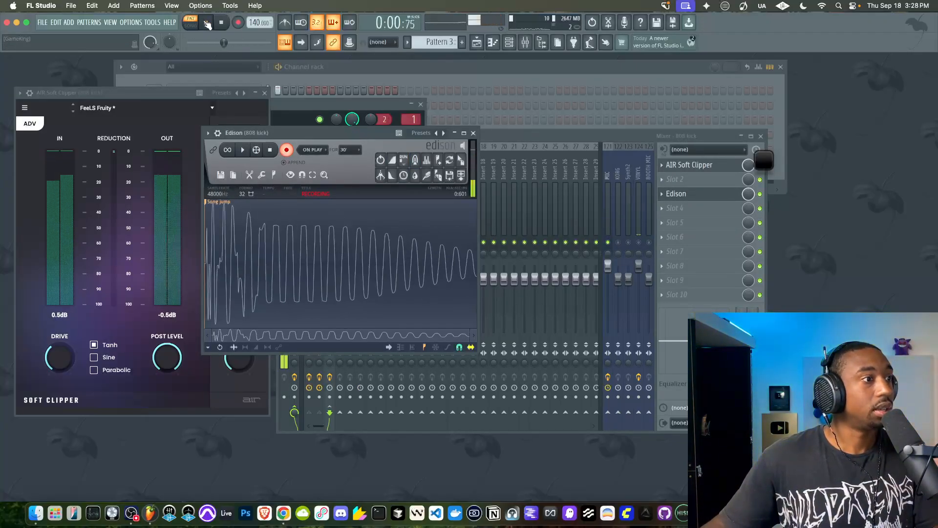
left_click(227, 22)
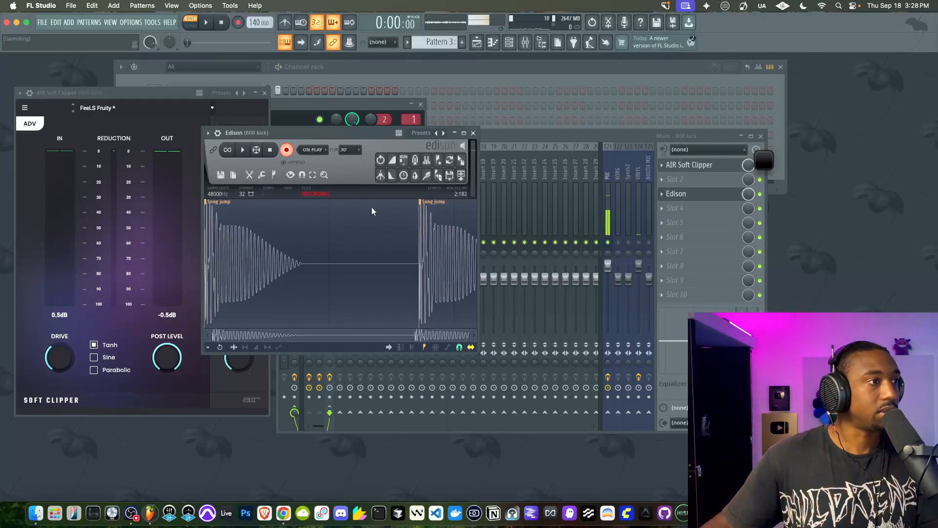
left_click(288, 150)
Examine the attack of the second recorded hit in Edison's waveform, and close Edison
scroll(446, 257, "up", 3)
scroll(410, 262, "up", 3)
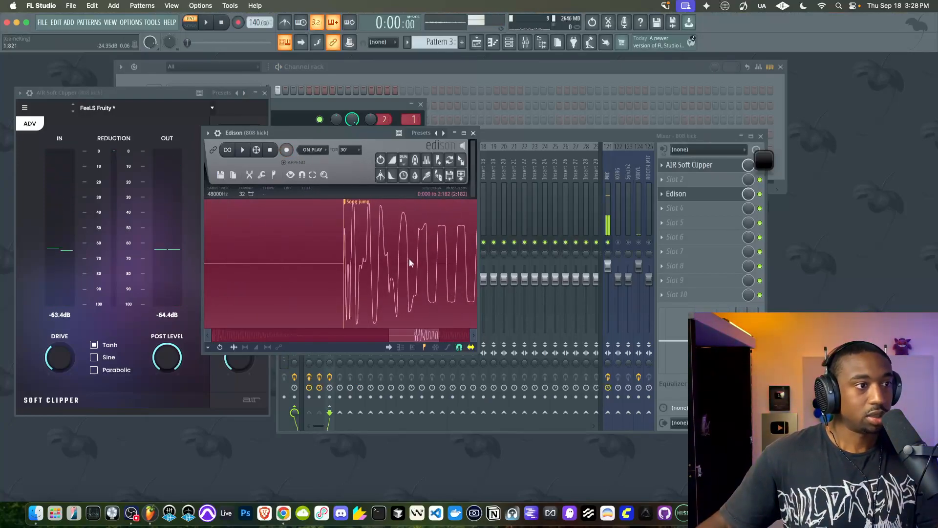
left_click_drag(418, 337, 432, 336)
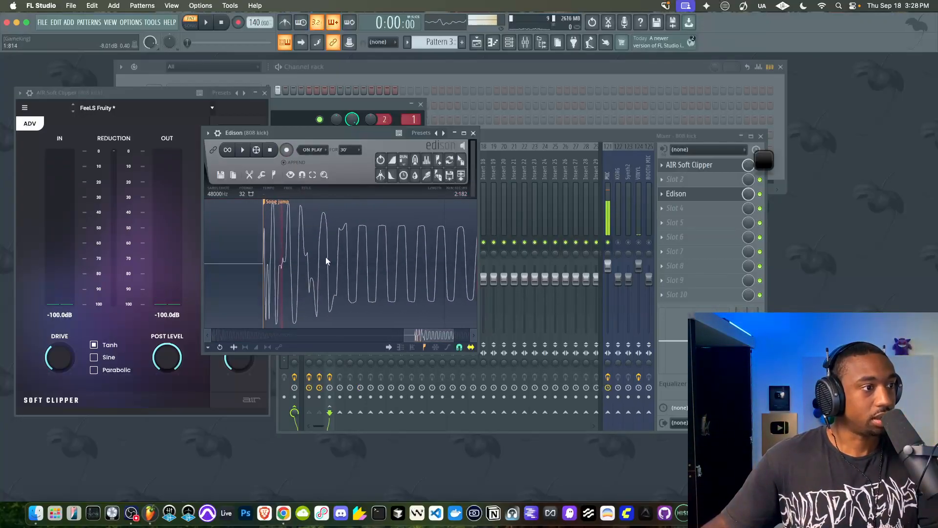
scroll(327, 267, "down", 3)
left_click_drag(392, 336, 458, 338)
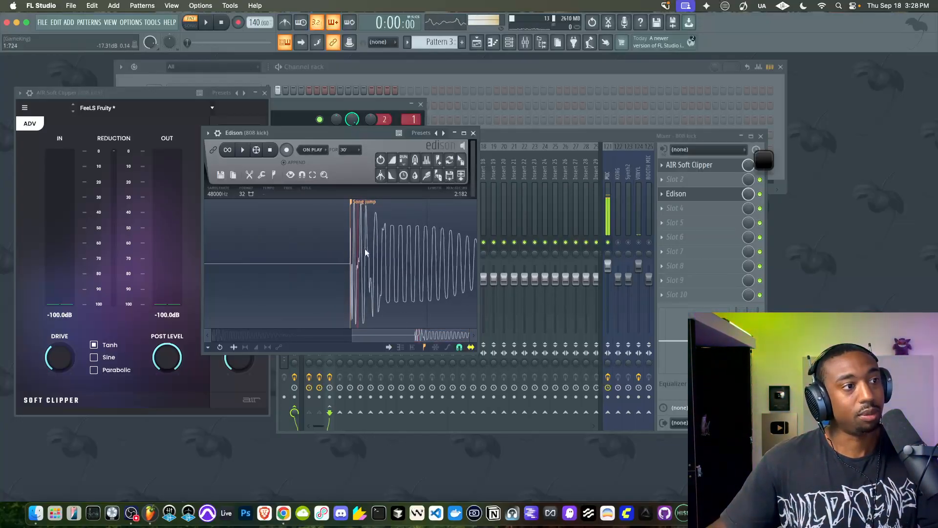
left_click(473, 133)
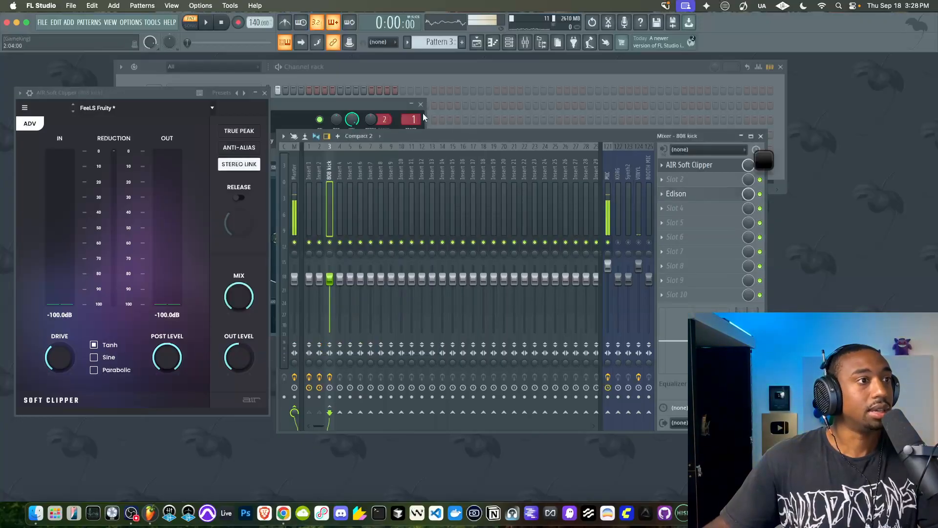
Sidechain mixer track Insert 2 to Insert 1
left_click(318, 176)
left_click(310, 185)
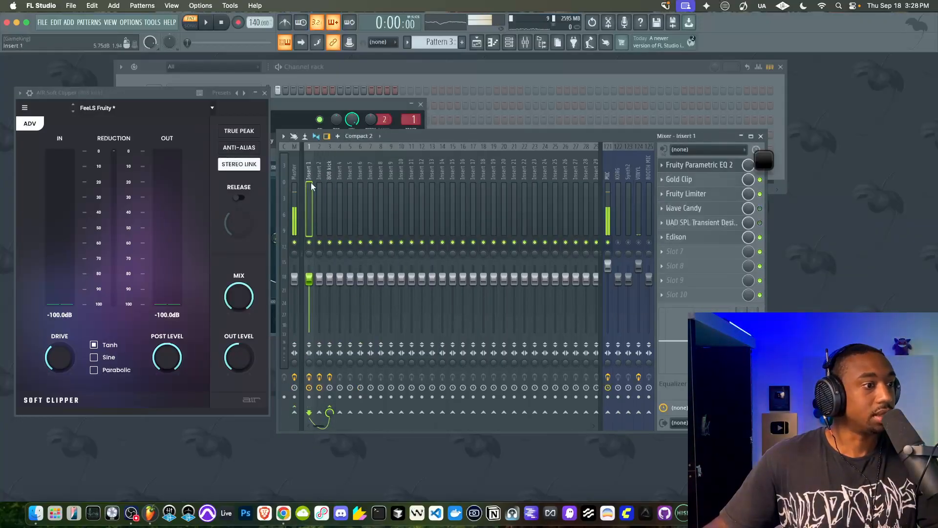
left_click(319, 233)
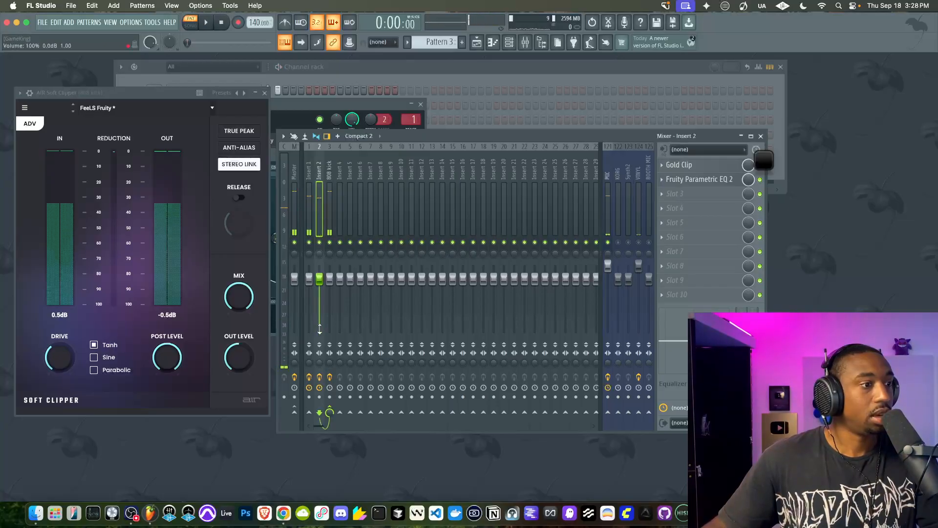
right_click(319, 412)
left_click(325, 438)
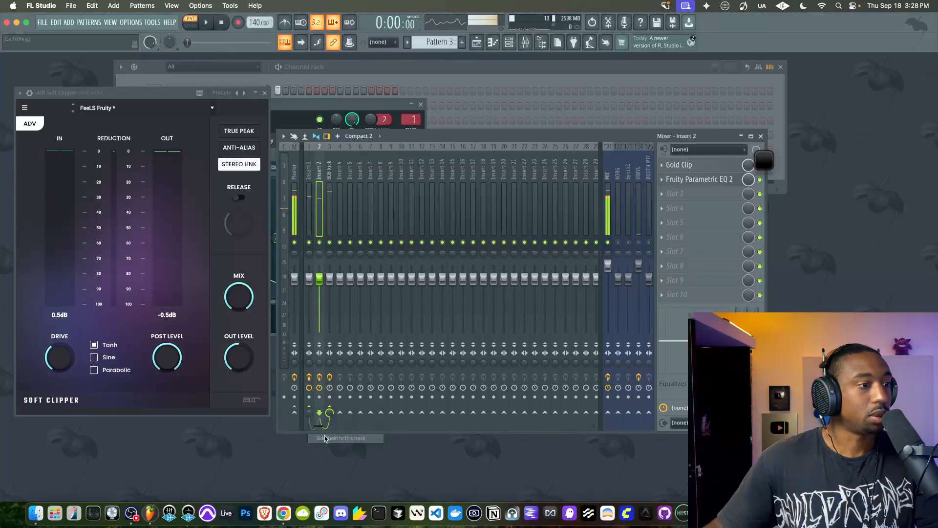
Load FabFilter Pro-MB in slot 7 of Insert 1 and create a low band with its high crossover at about 324 Hz
left_click(311, 230)
left_click(694, 254)
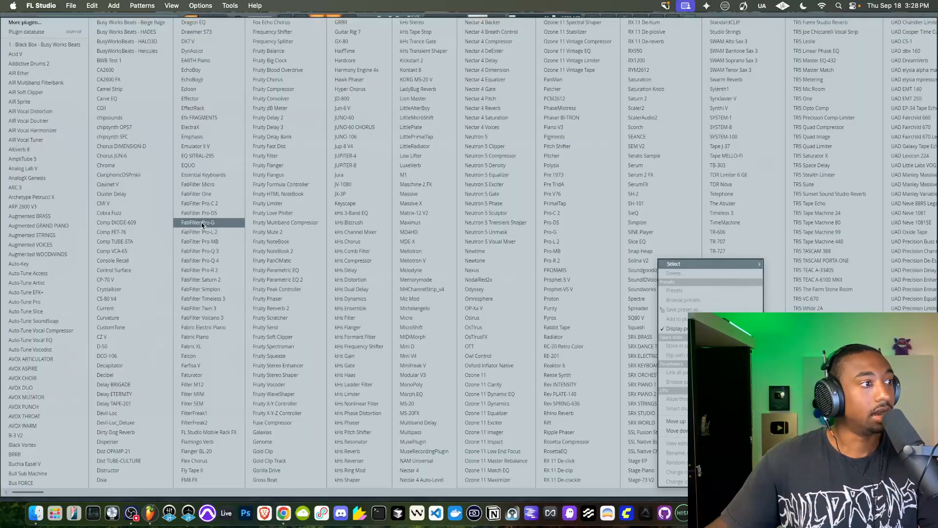
left_click(227, 243)
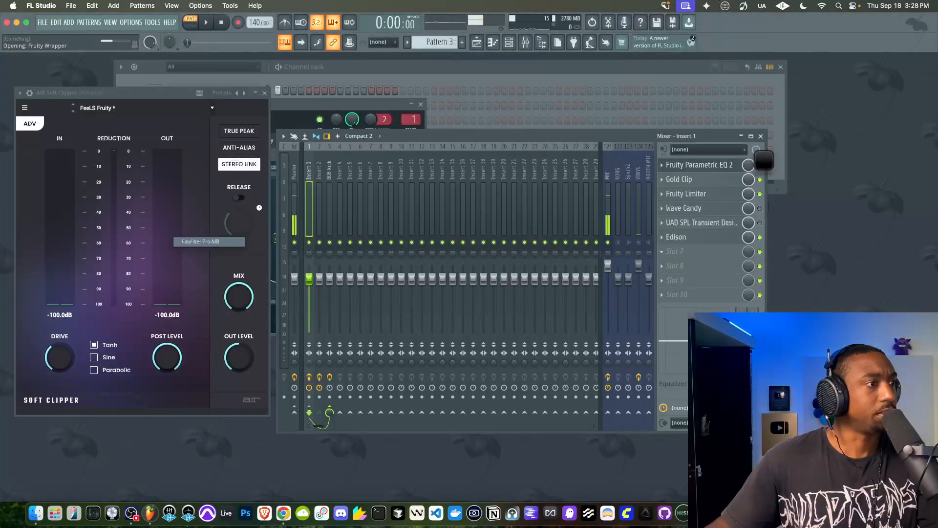
left_click(75, 208)
left_click_drag(112, 195, 177, 205)
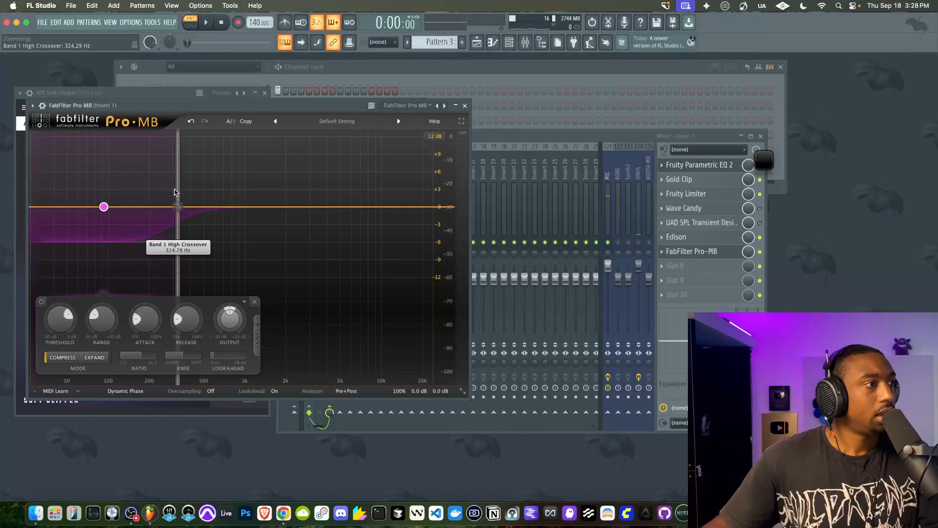
Set Pro-MB's stereo side chain connection to 1 in the wrapper's processing options, and return to the plugin editor
left_click(42, 105)
left_click(63, 143)
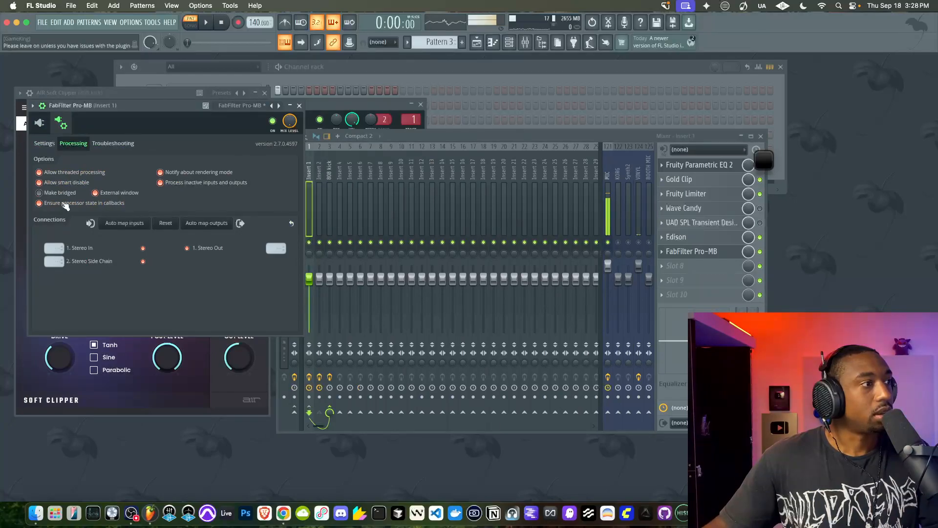
left_click(39, 123)
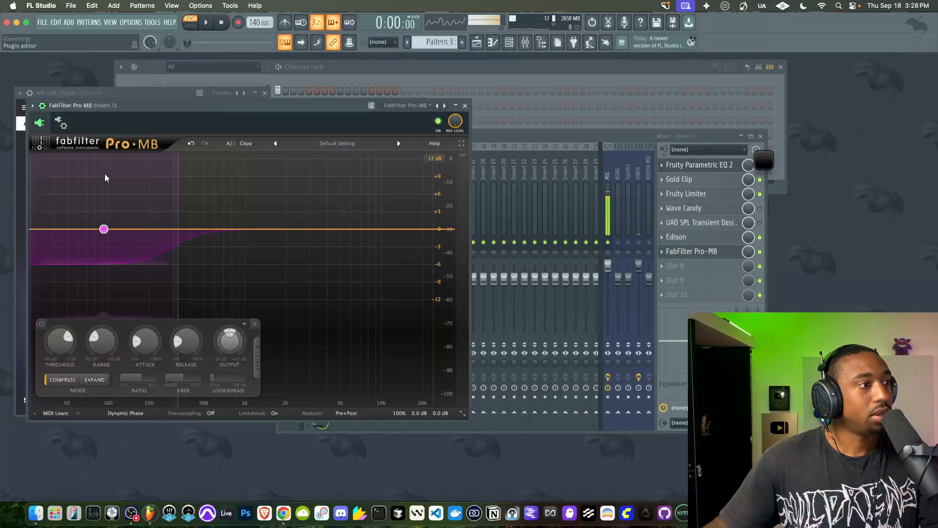
Configure Pro-MB's band 1 with an external side chain input, 20 ms lookahead and minimum attack
left_click(256, 359)
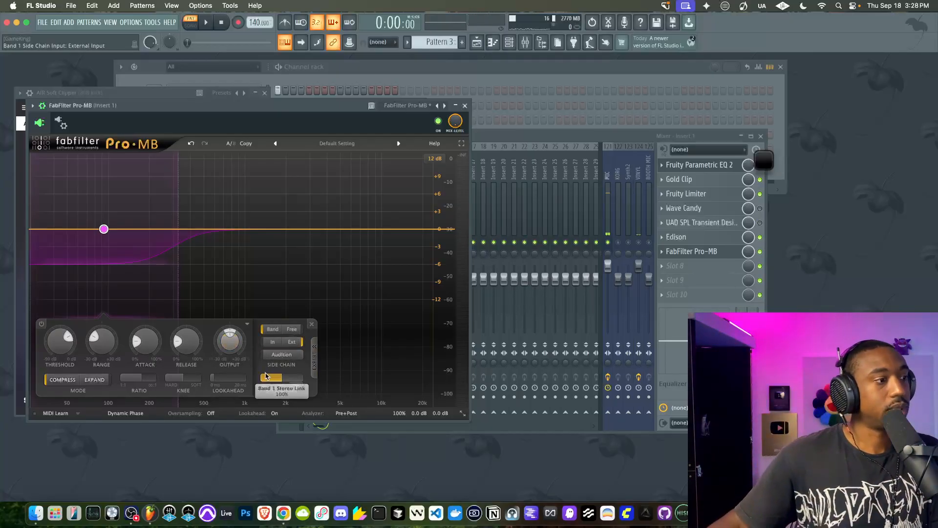
left_click_drag(282, 380, 402, 379)
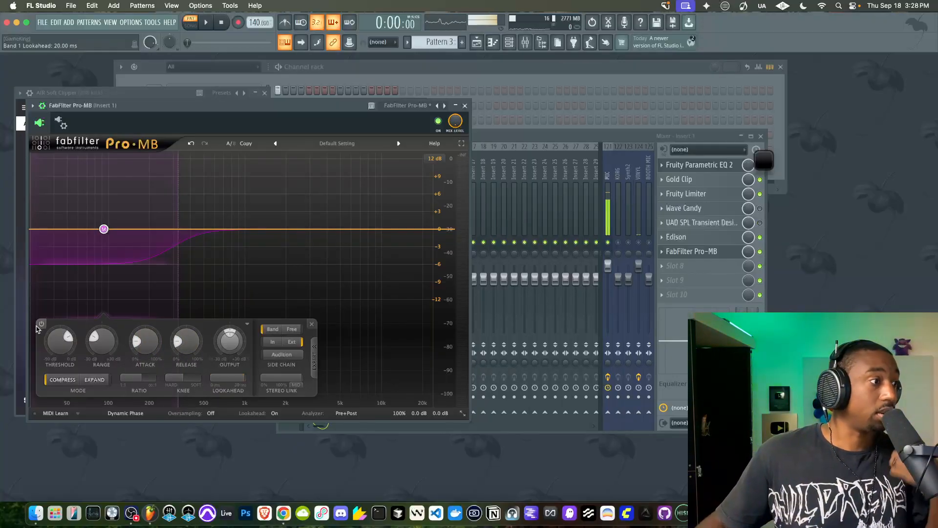
left_click_drag(148, 344, 143, 378)
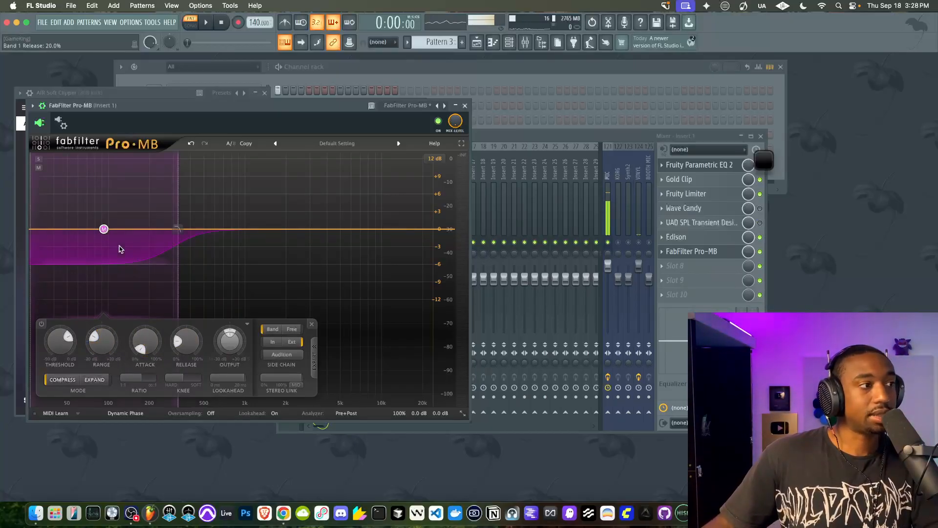
Lower band 1's high crossover to about 156 Hz and its threshold to about -35 dB while auditioning the pattern
key("space")
left_click_drag(178, 216, 136, 219)
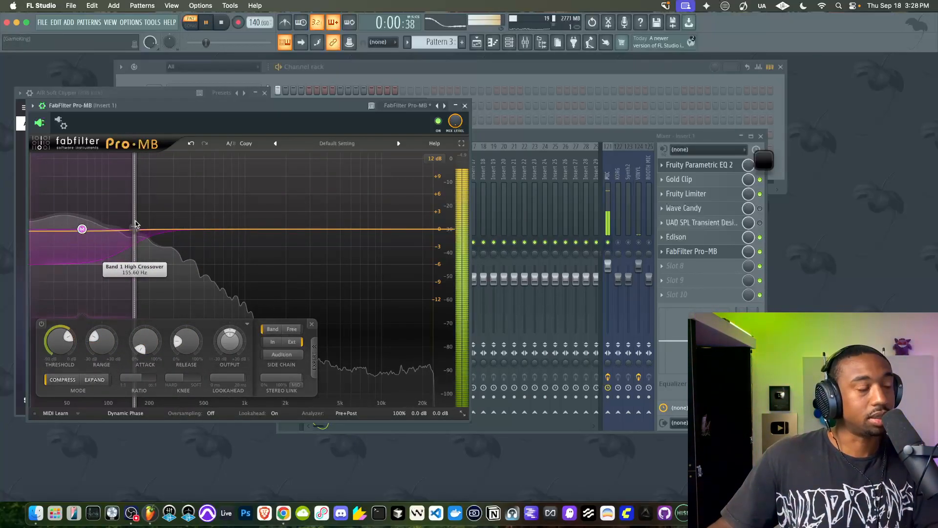
key("space")
left_click_drag(69, 347, 60, 346)
key("space")
Raise band 1's release well above 20% while auditioning the pattern
key("space")
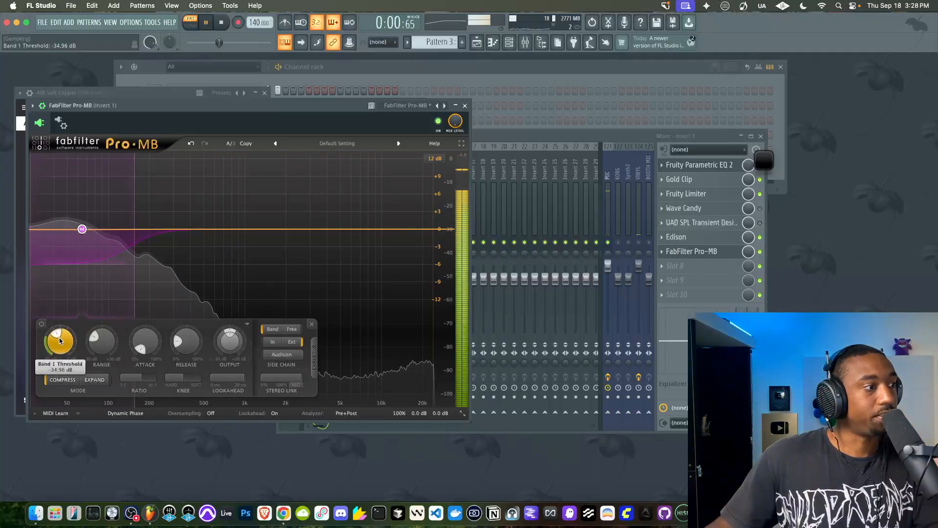
key("space")
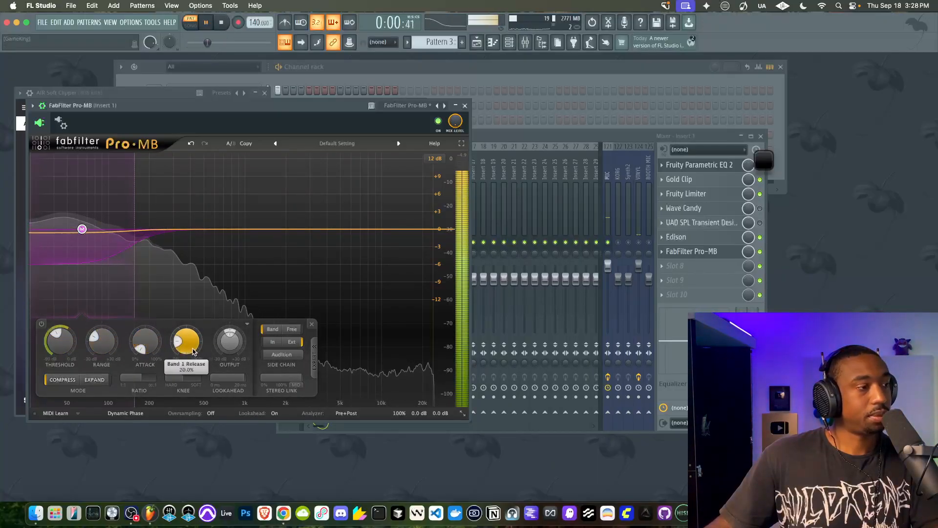
key("space")
left_click_drag(183, 341, 190, 286)
key("space")
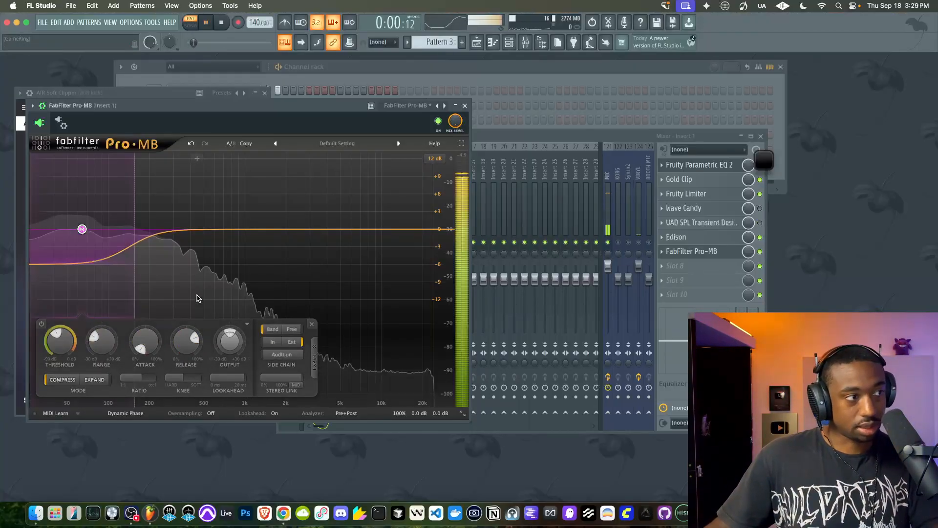
Start a new file in the 808 kick track's Edison and record the sidechained pattern into it
left_click(608, 247)
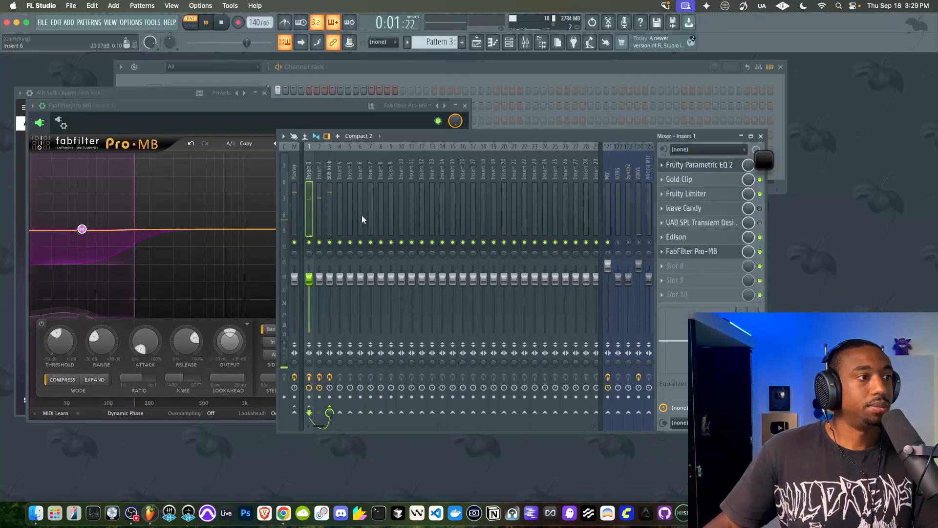
left_click(329, 210)
left_click(703, 197)
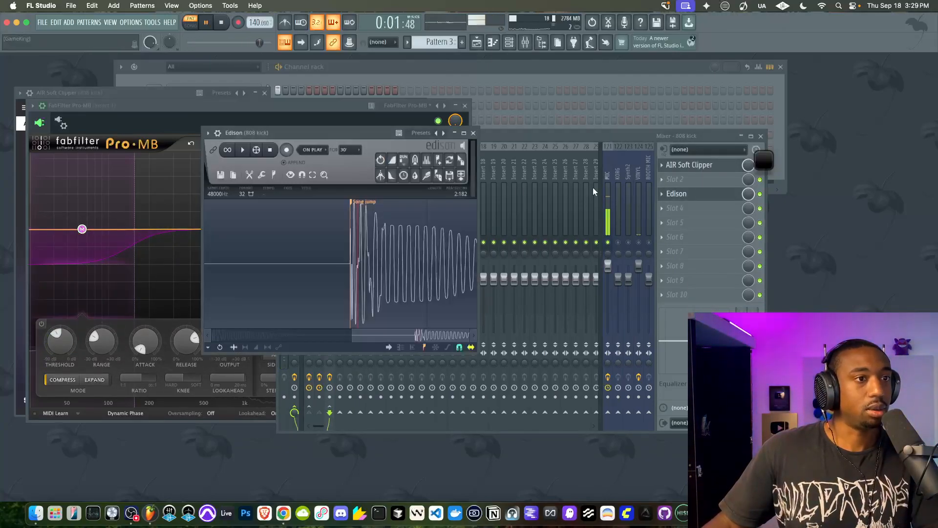
left_click(221, 175)
left_click(230, 190)
left_click(286, 150)
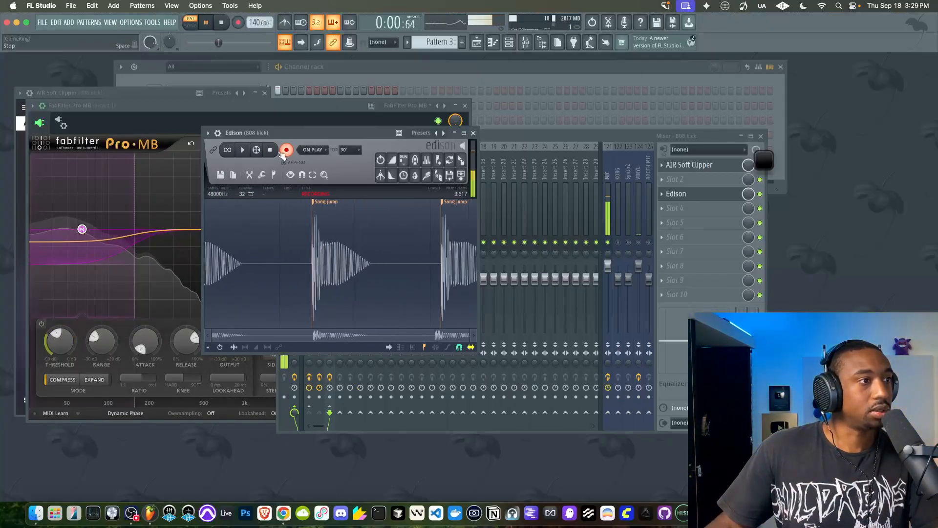
Arrange the mixer beside Edison during recording, and mute and unmute Insert 1 to compare the waveforms
left_click(494, 139)
left_click_drag(494, 139, 583, 140)
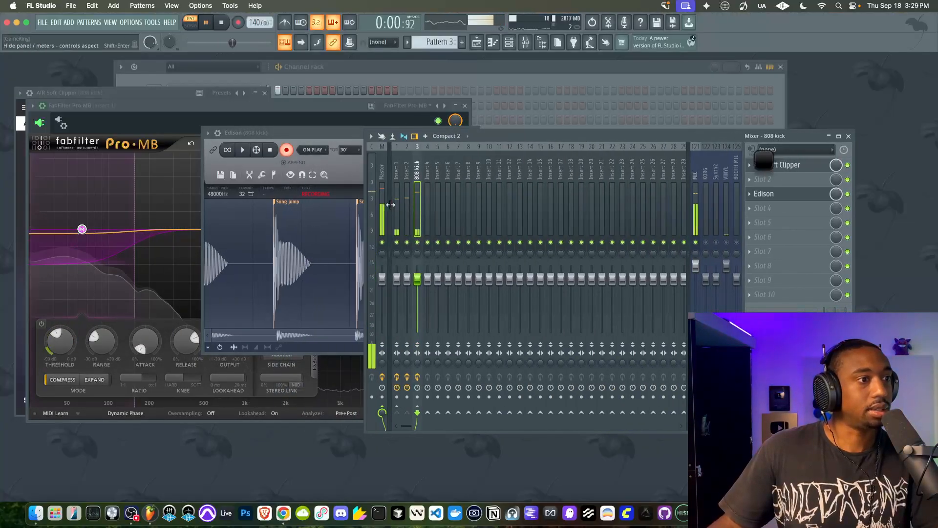
left_click(329, 135)
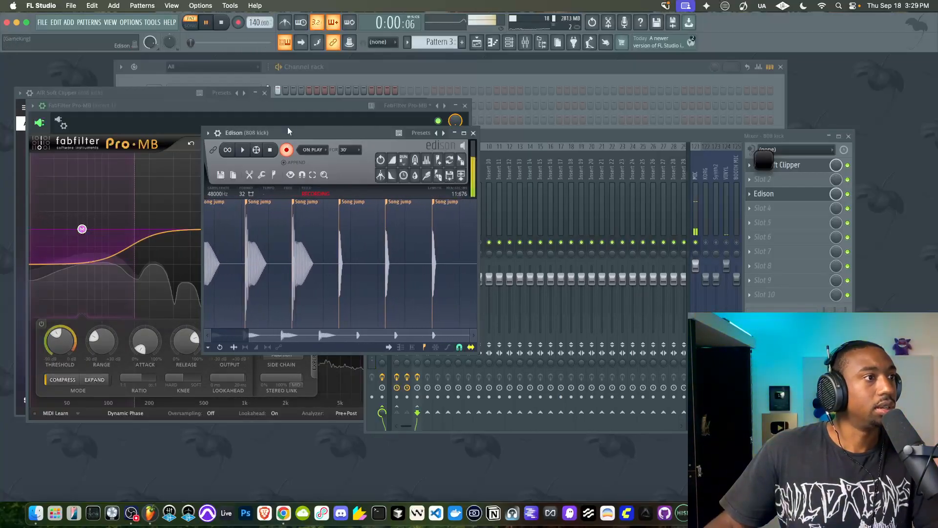
left_click(525, 146)
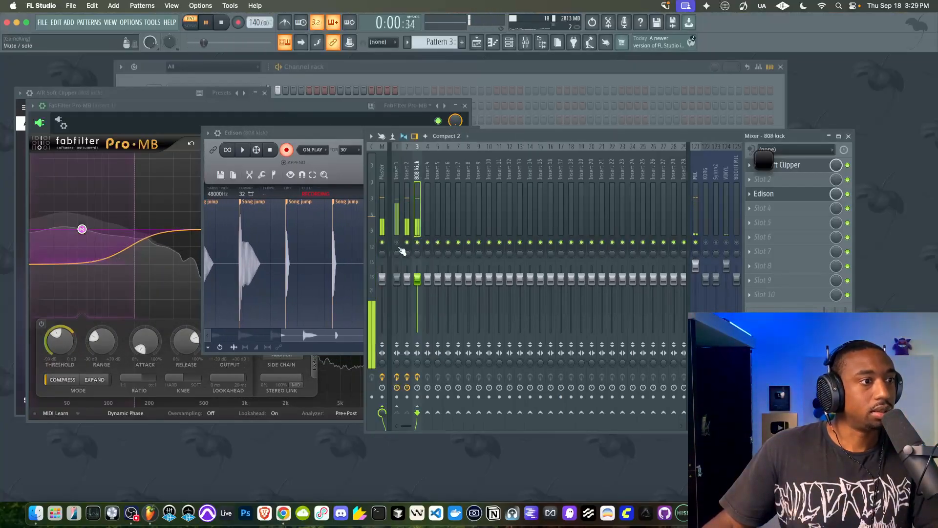
left_click_drag(318, 132, 288, 139)
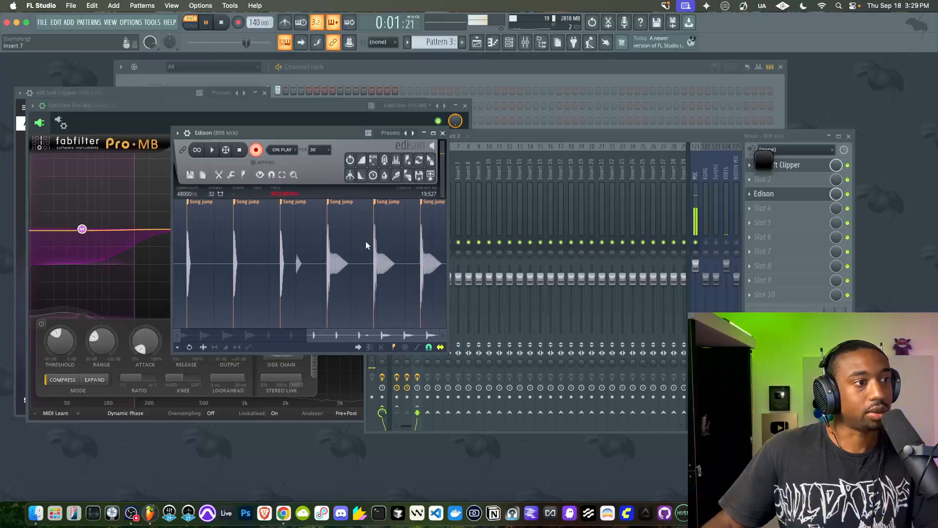
left_click_drag(492, 133, 588, 134)
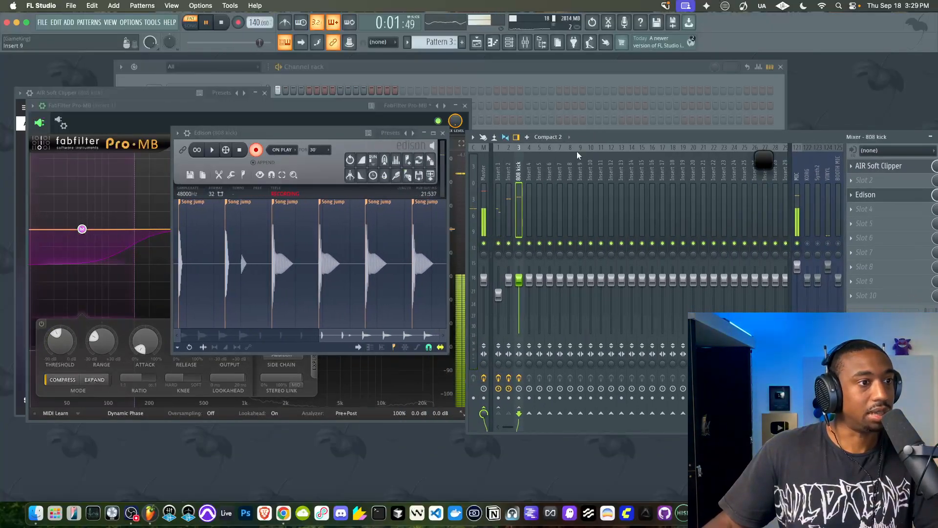
Try balancing the layers during recording by lowering Insert 2's fader and raising Insert 1's to about 101%
left_click_drag(501, 285, 498, 286)
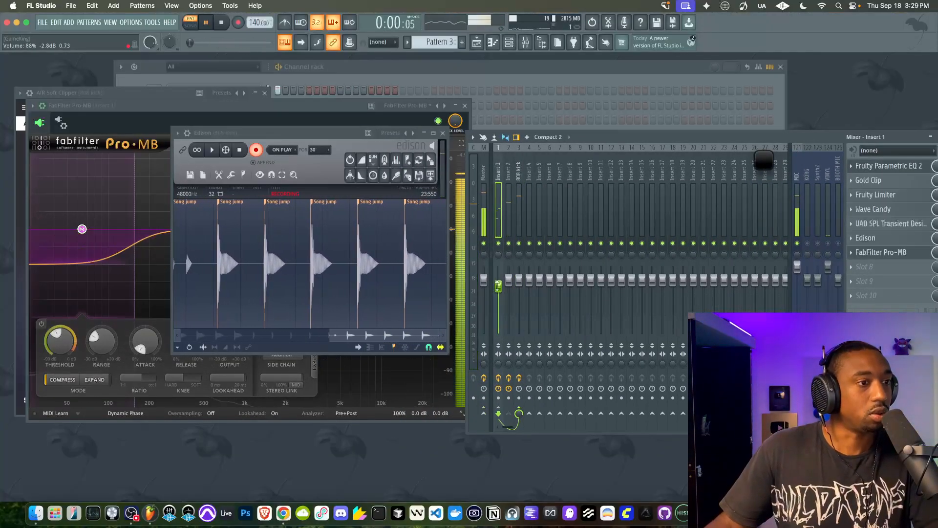
left_click_drag(498, 286, 505, 280)
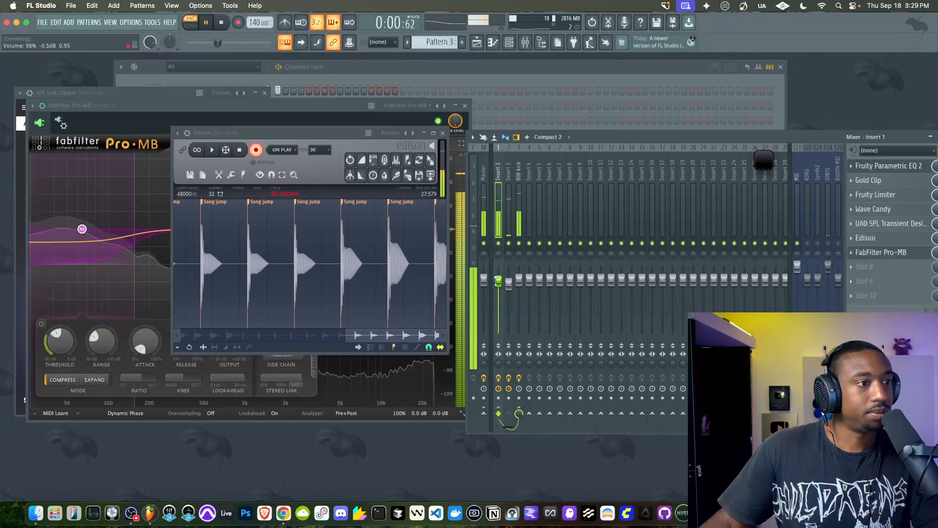
left_click(508, 281)
mouse_move(509, 283)
left_mouse_down()
mouse_move(498, 279)
mouse_move(509, 296)
left_mouse_up()
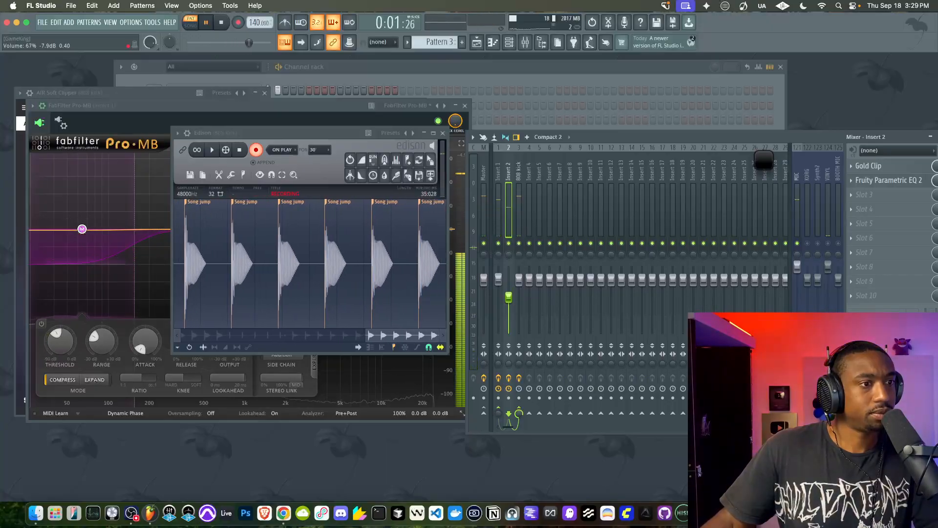
left_click(498, 280)
Move the mixer window fully into view and bypass Gold Clip on Insert 1
left_click_drag(904, 139, 838, 131)
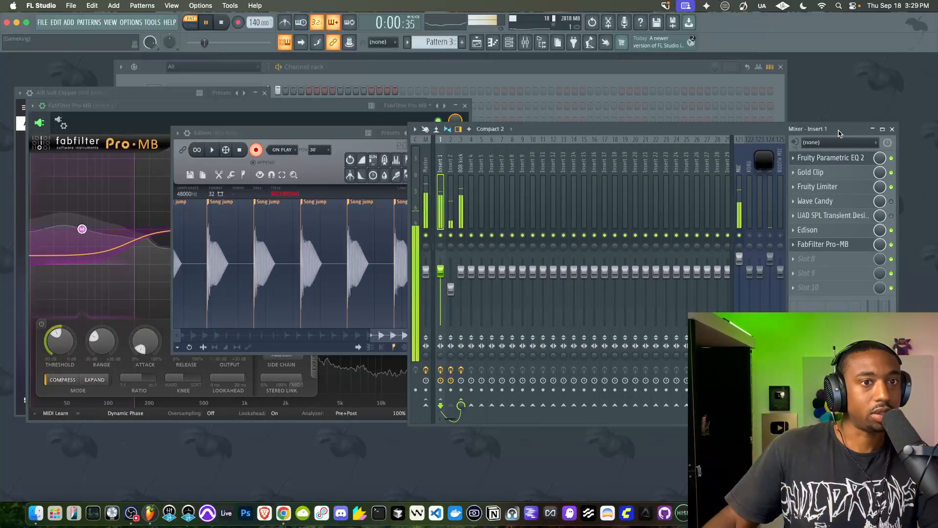
left_click(891, 172)
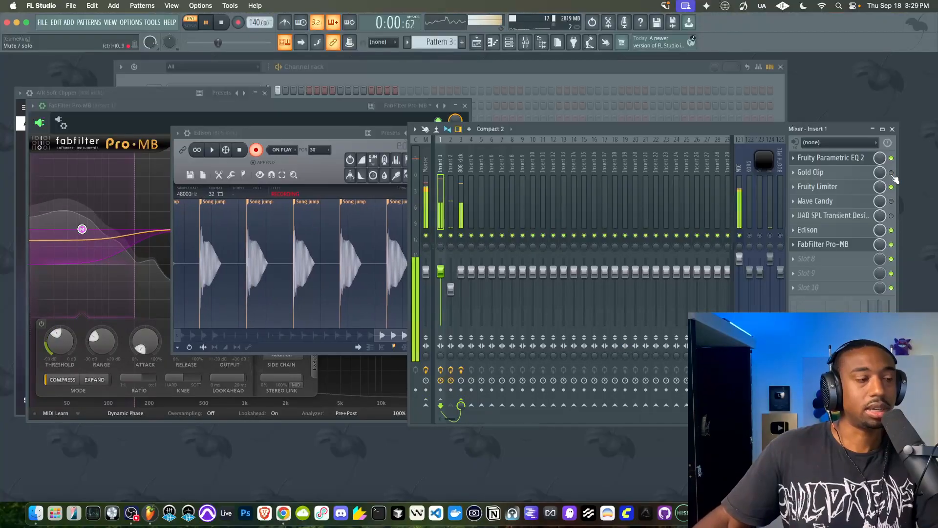
Reset Insert 2's fader to its default level and lower Insert 1's fader to about 74%
mouse_move(439, 271)
left_mouse_down()
mouse_move(439, 279)
mouse_move(448, 275)
left_mouse_up()
right_click(449, 274)
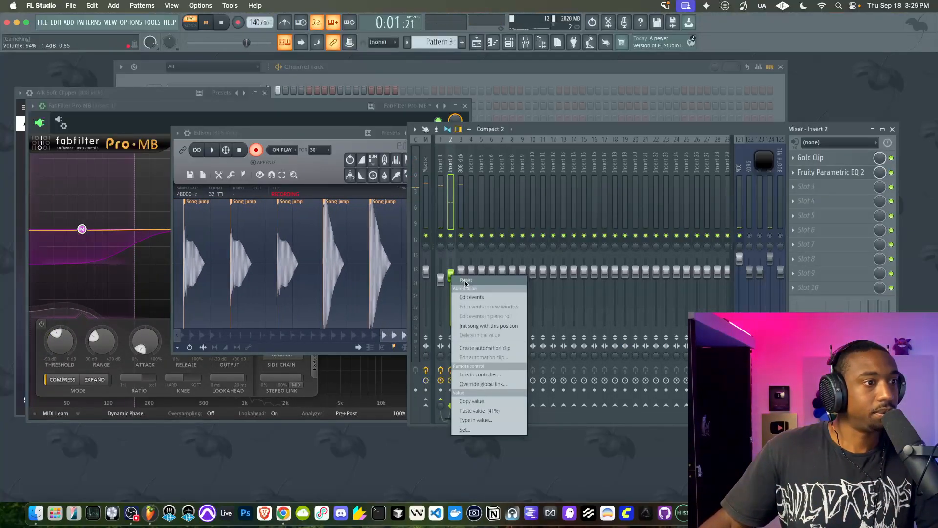
left_click(451, 280)
left_click(441, 281)
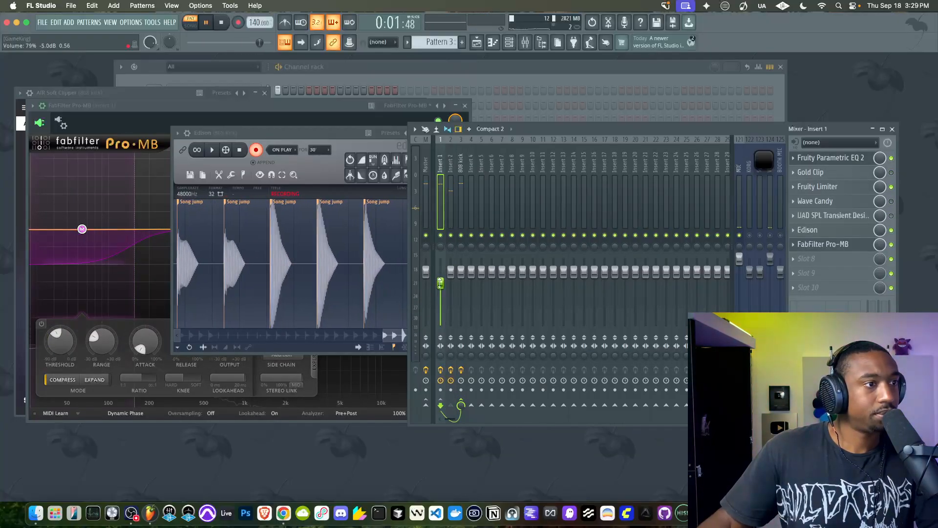
left_click_drag(440, 283, 440, 288)
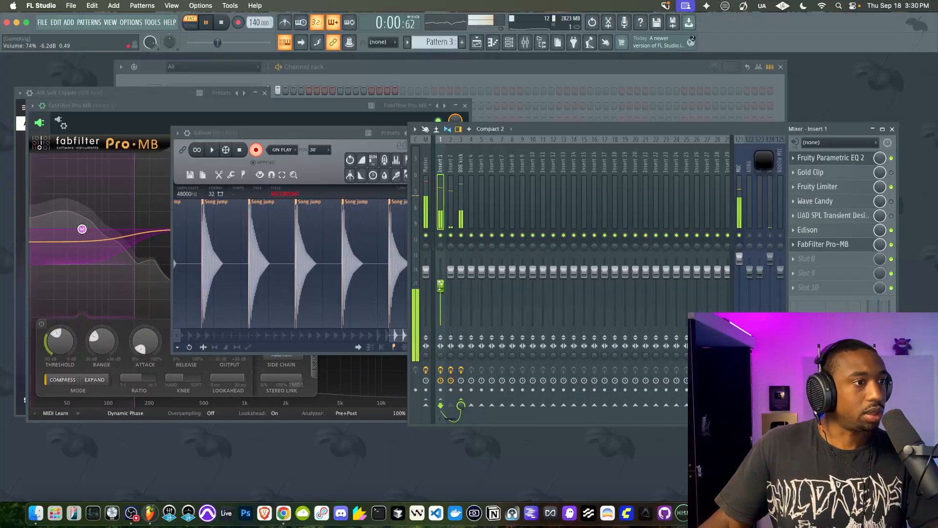
Stop the recording in the 808 kick track's Edison and stop playback
left_click(256, 150)
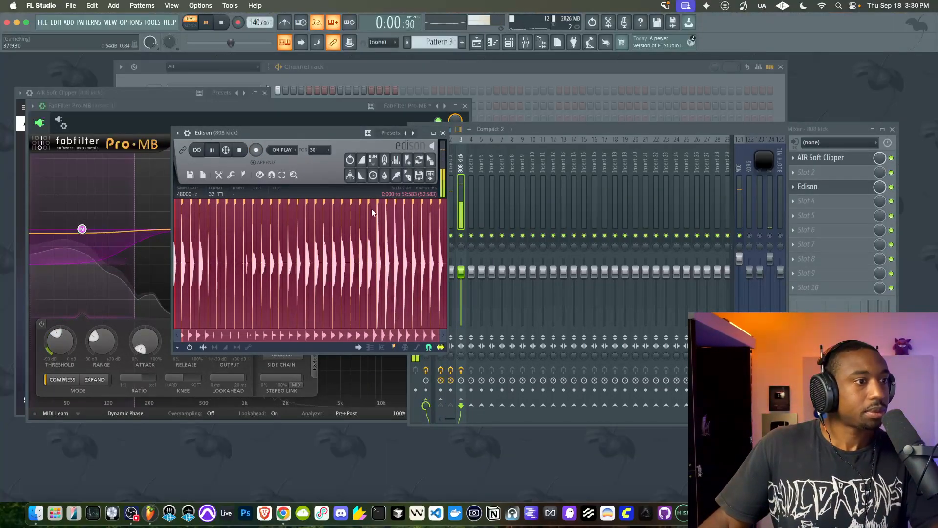
scroll(434, 249, "up", 4)
key("space")
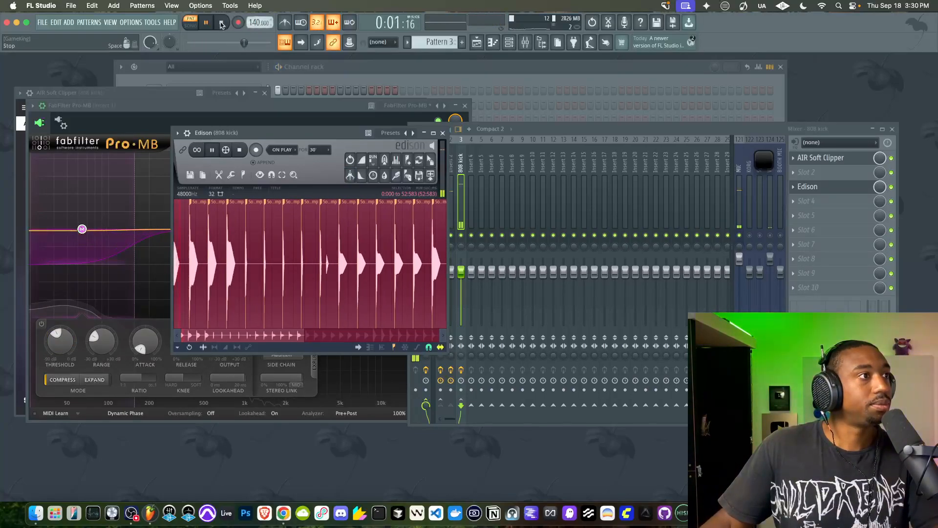
scroll(403, 266, "up", 4)
scroll(404, 266, "down", 1)
key("space")
Examine the attack of the last recorded hits in Edison's waveform, and close Edison
left_click_drag(226, 337, 430, 336)
scroll(424, 253, "up", 5)
right_click(344, 238)
left_click(344, 238)
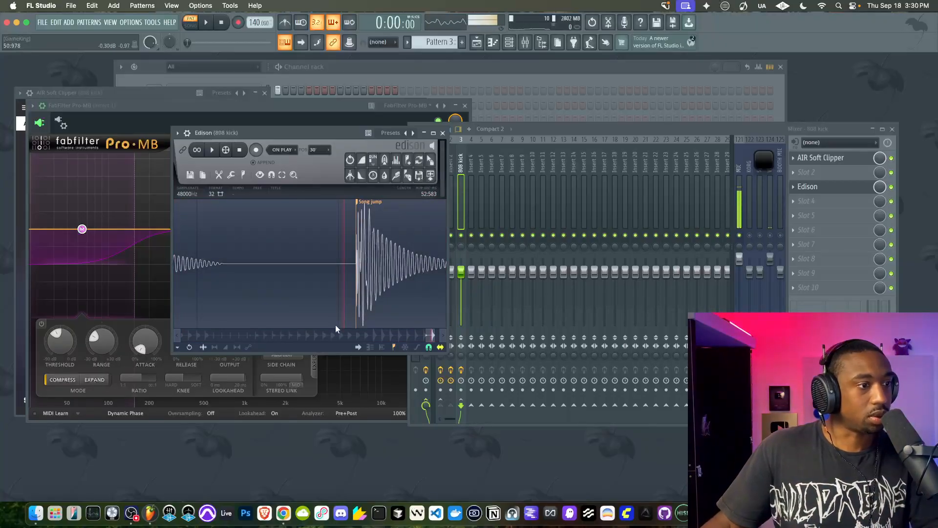
left_click_drag(428, 333, 421, 332)
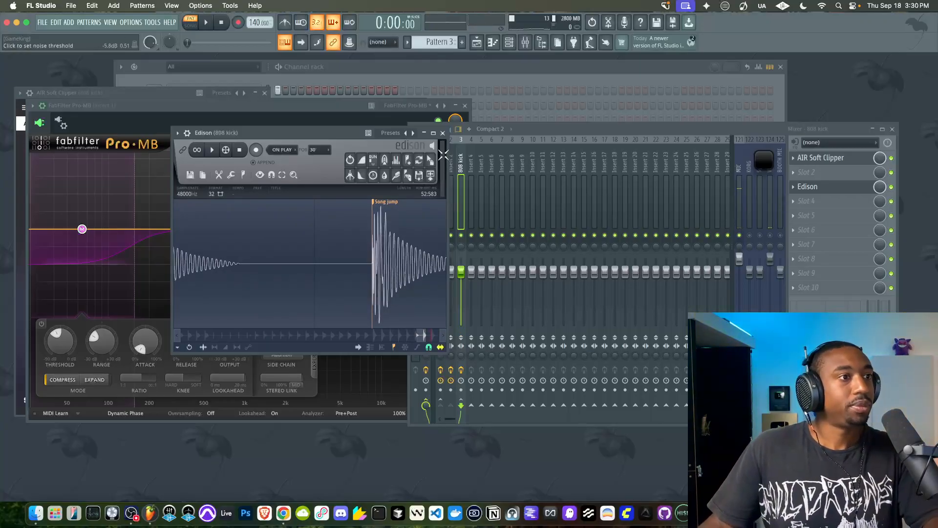
left_click(443, 133)
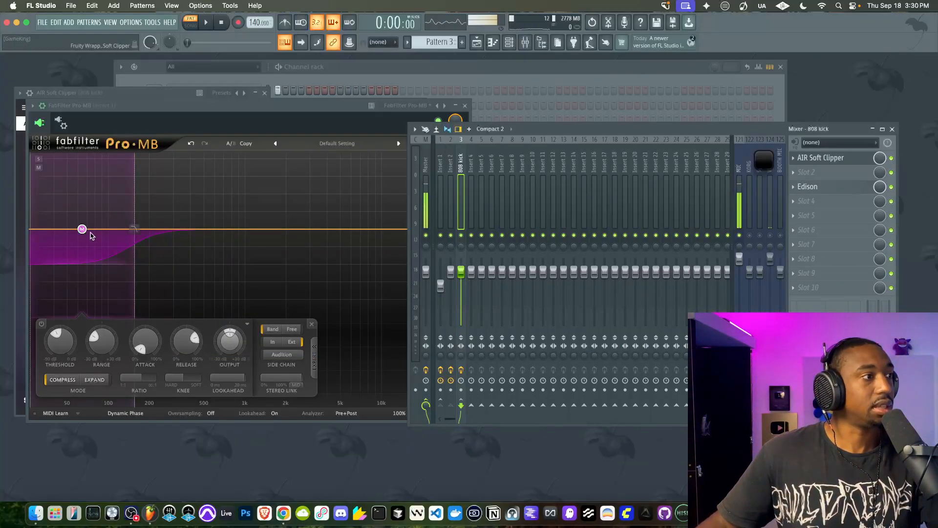
Play the pattern and lower band 1's threshold in Insert 1's Pro-MB to about -82 dB
key("space")
left_click(450, 211)
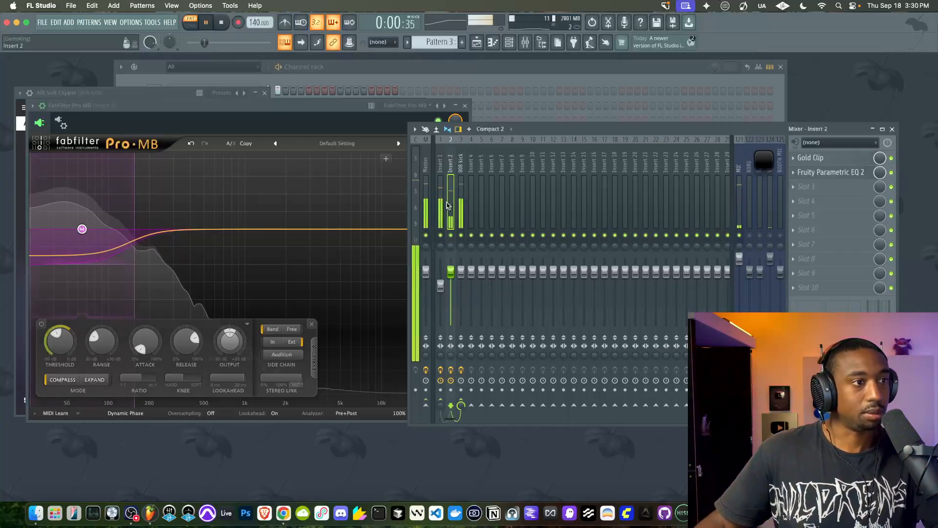
left_click_drag(58, 338, 58, 361)
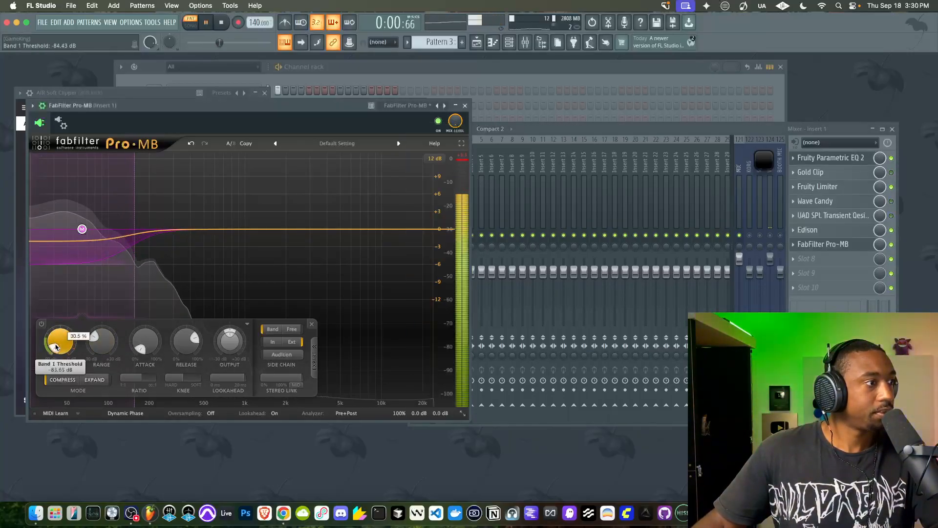
Set band 1's range to about -10.5 dB and its release to about 31.5% in Insert 1's Pro-MB, and stop playback
left_click_drag(104, 337, 104, 344)
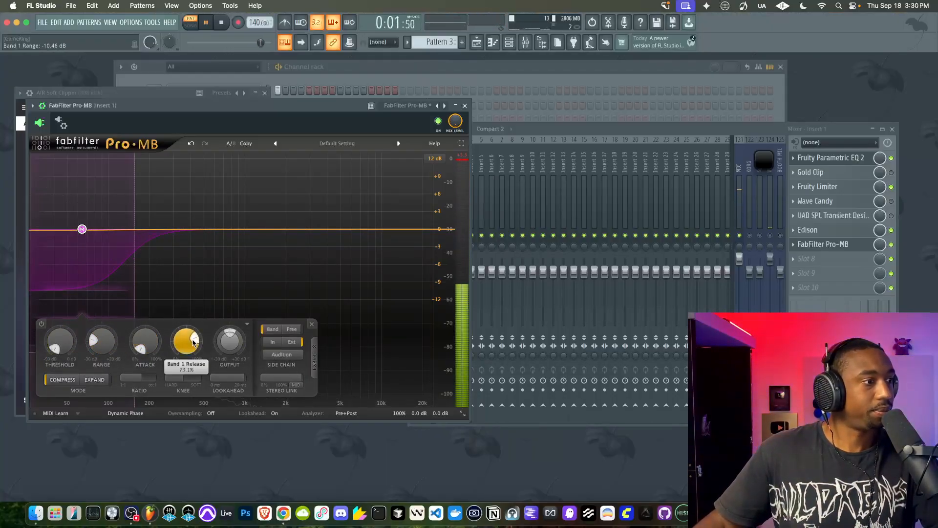
left_click_drag(190, 341, 171, 381)
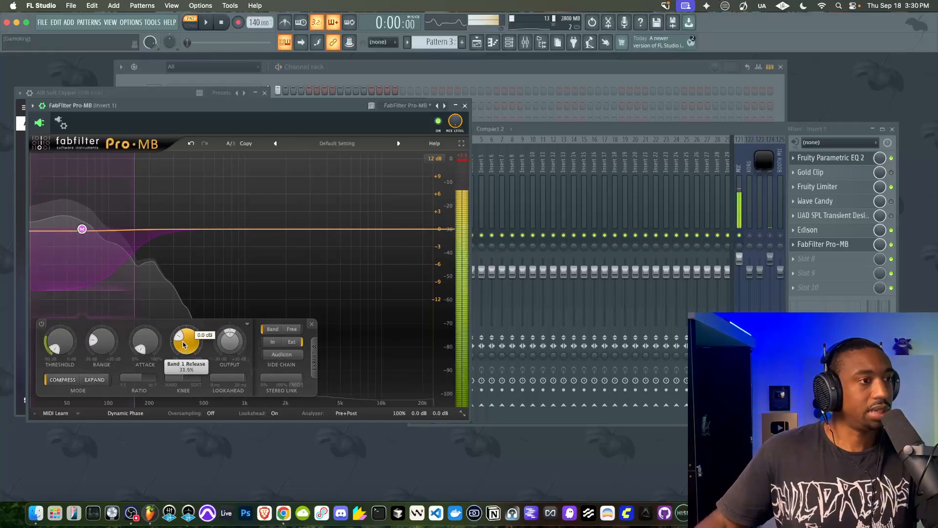
key("space")
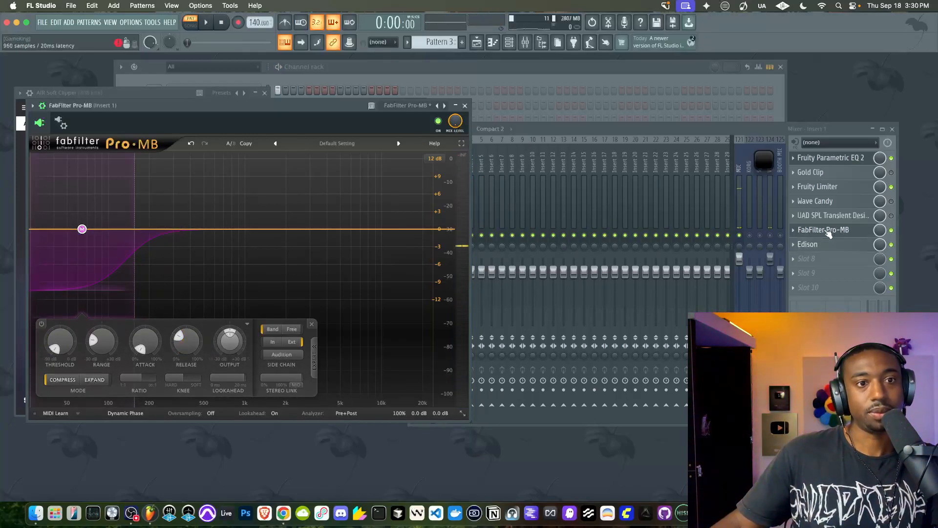
Clear the old audio in the 808 kick track's Edison and record the pattern as it plays
left_click(830, 247)
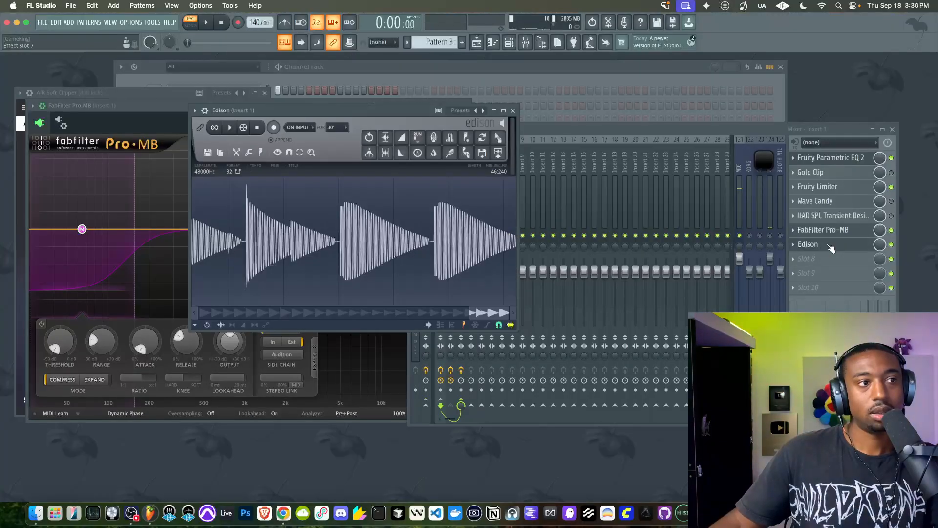
left_click(659, 124)
left_click(462, 176)
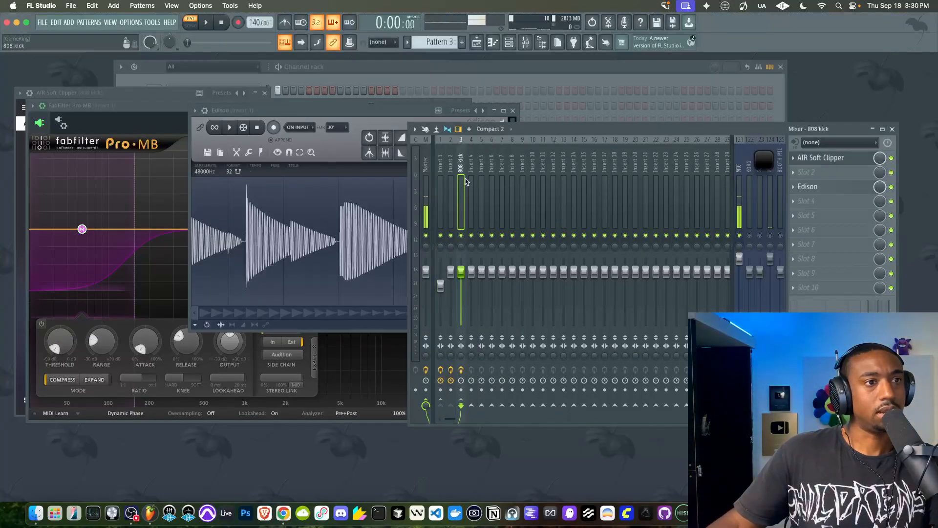
left_click(847, 189)
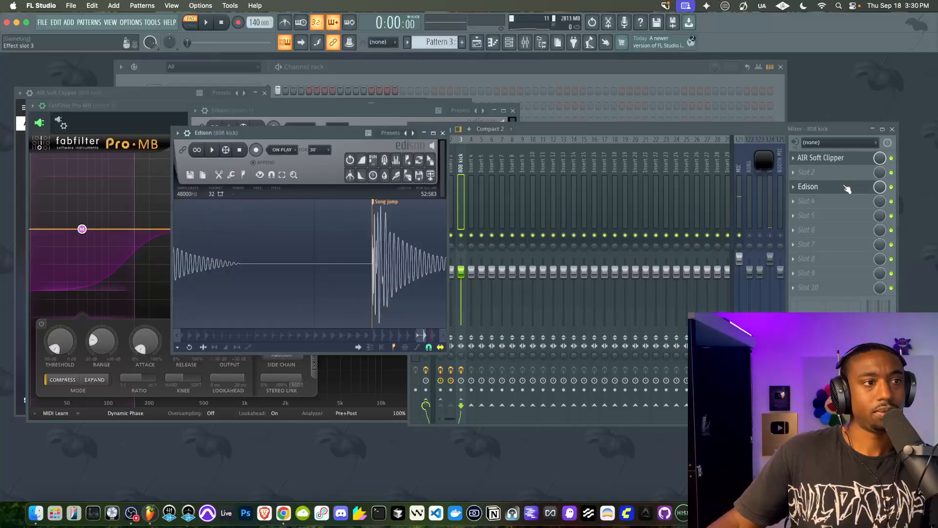
left_click(191, 174)
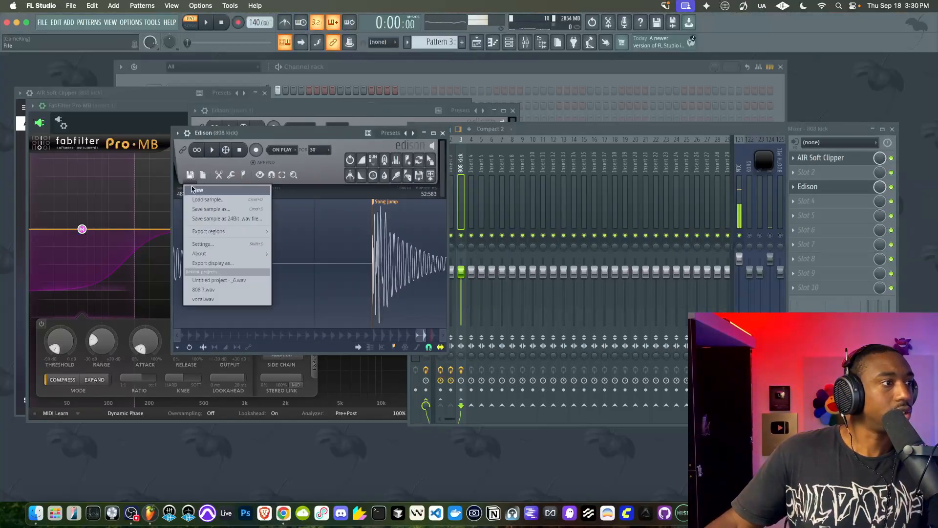
left_click(197, 190)
key("space")
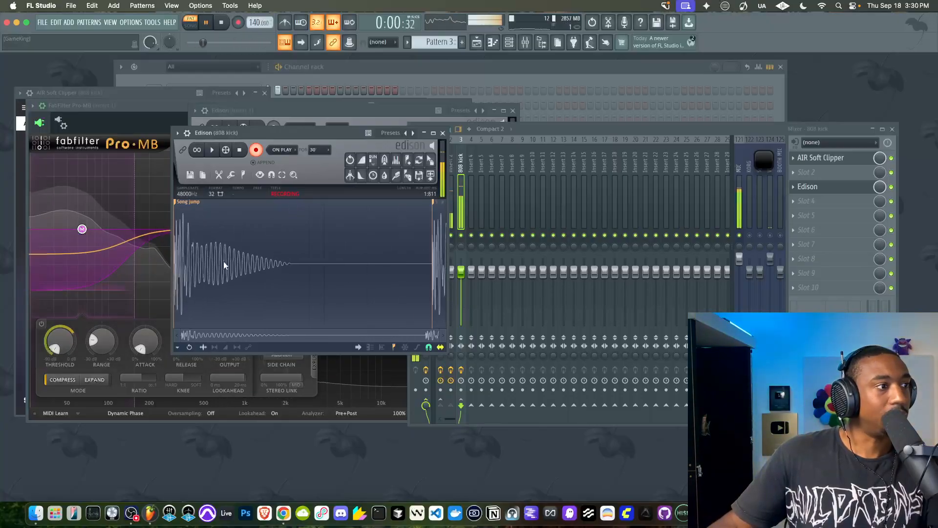
Place Pro-MB beside Edison and raise band 1's release to about 89% while the pattern records
left_click_drag(166, 104, 625, 143)
left_click_drag(645, 378, 642, 348)
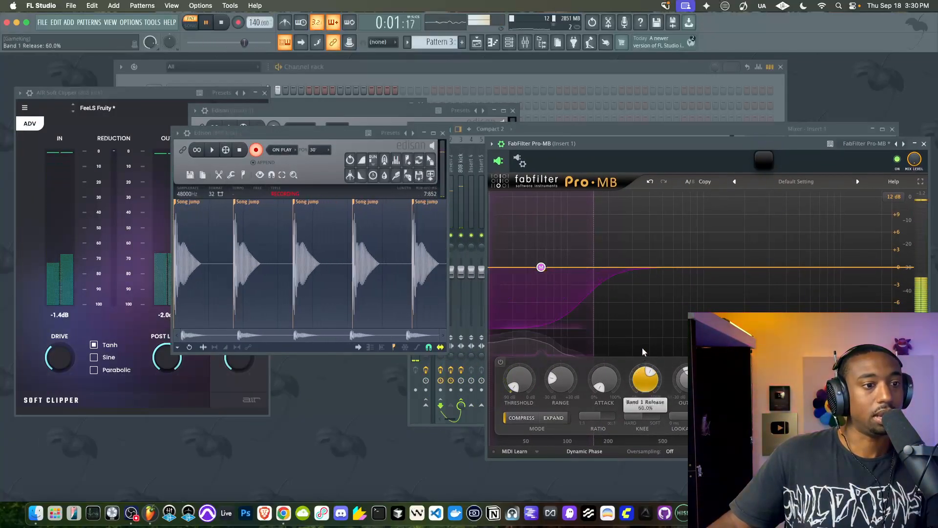
left_click_drag(652, 390, 648, 366)
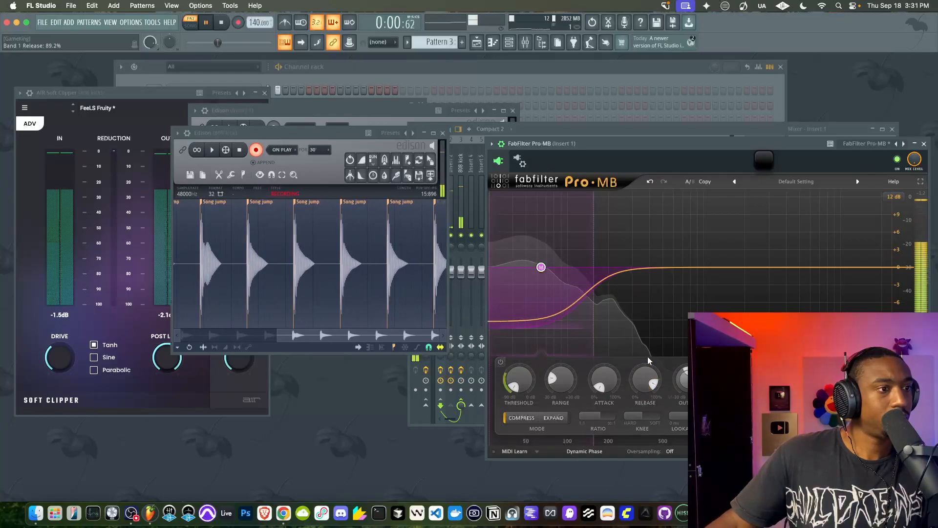
Stop playback and examine the last recorded hits in the 808 kick track's Edison waveform
key("space")
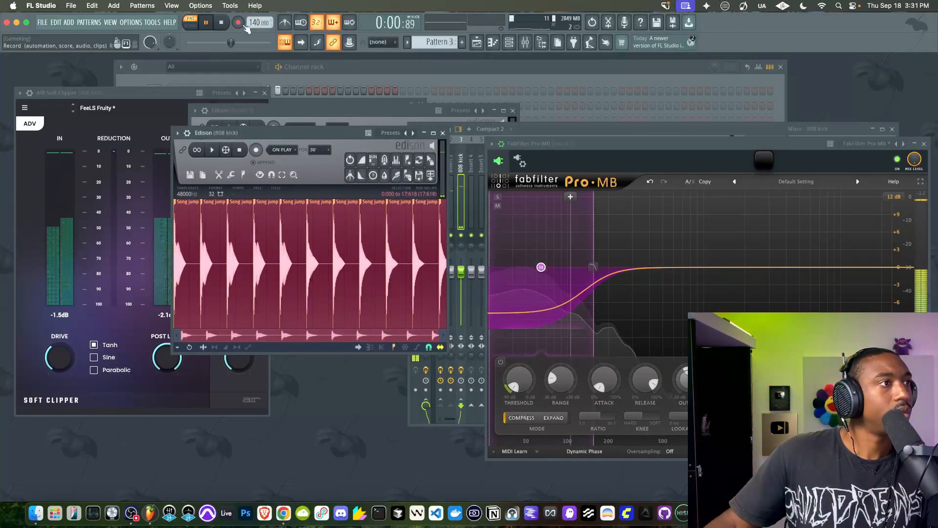
scroll(410, 249, "up", 3)
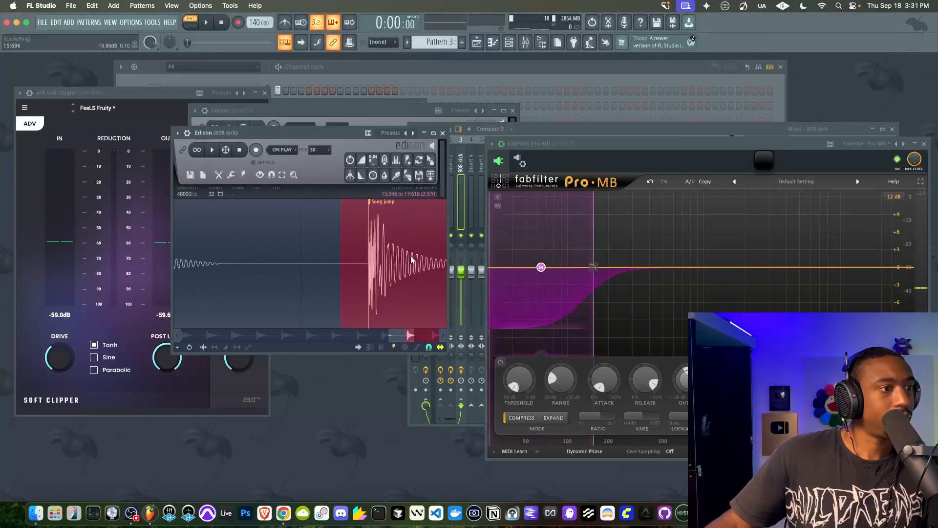
scroll(385, 262, "down", 4)
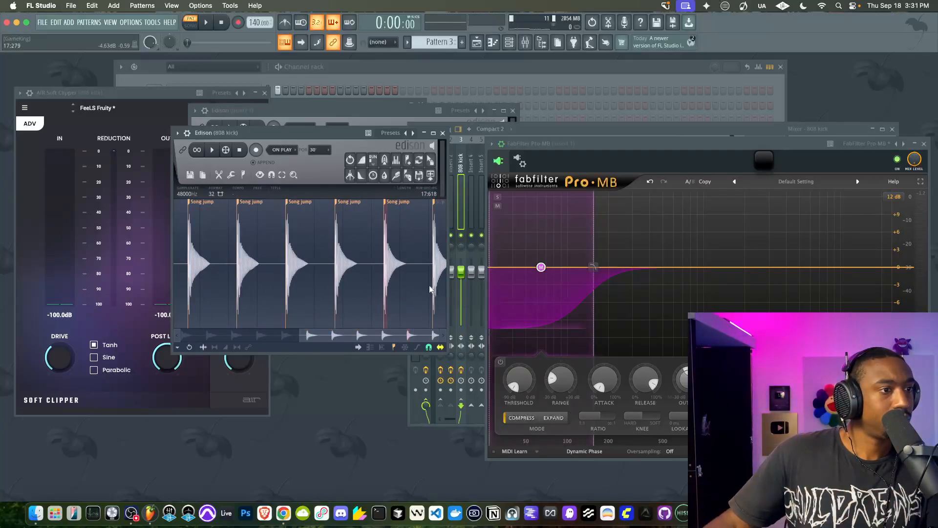
scroll(427, 287, "up", 3)
left_click_drag(432, 338, 439, 337)
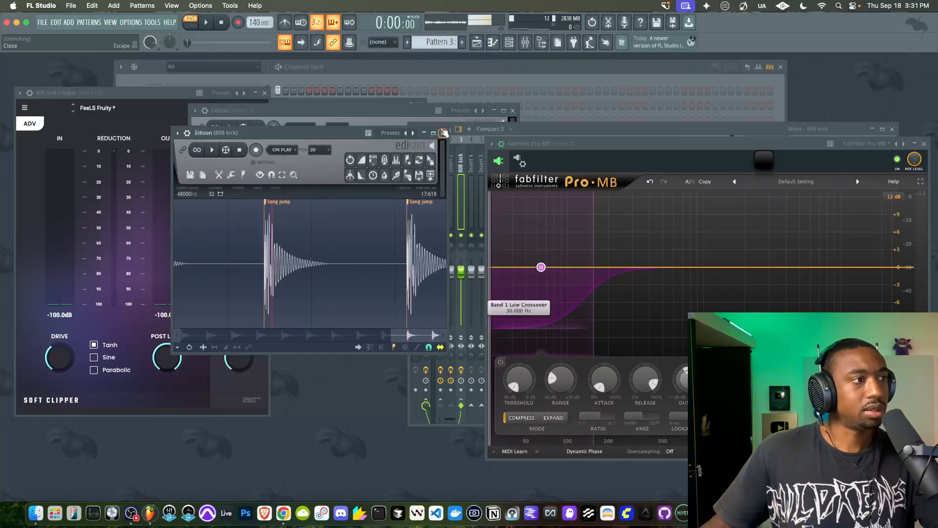
Clear the recording from the 808 kick track's Edison, audition the pattern briefly and close Pro-MB
left_click(204, 173)
left_click(193, 190)
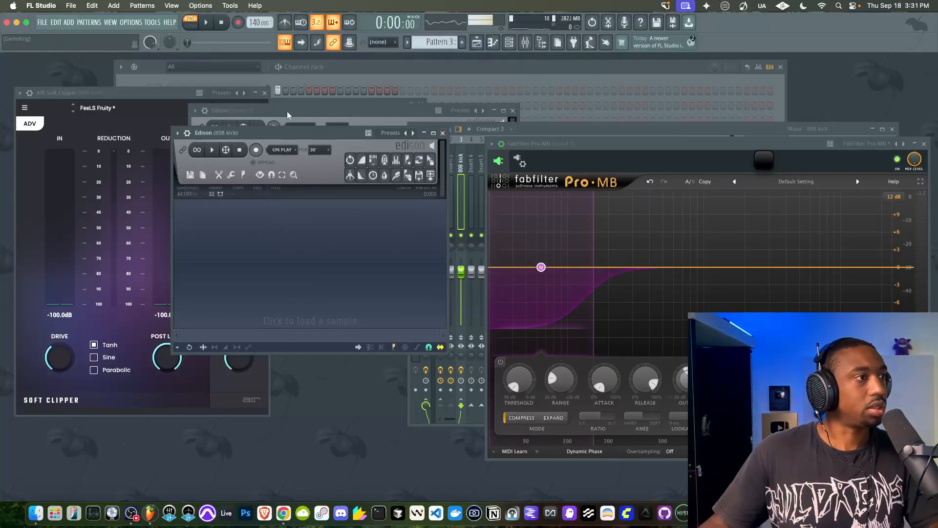
key("space")
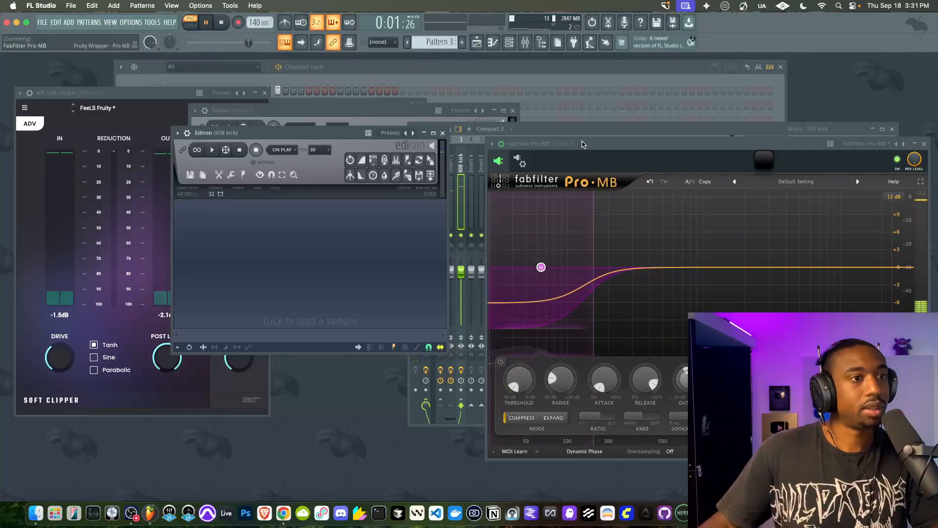
left_click_drag(580, 143, 482, 137)
key("space")
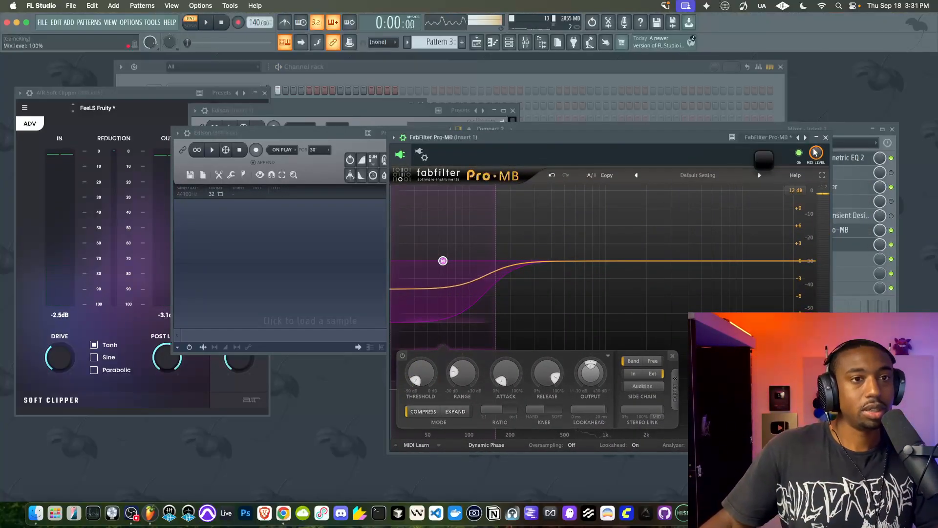
left_click(826, 138)
Play the pattern and compare the low-end spectra in Insert 2's and Insert 1's Parametric EQ 2
left_click(450, 189)
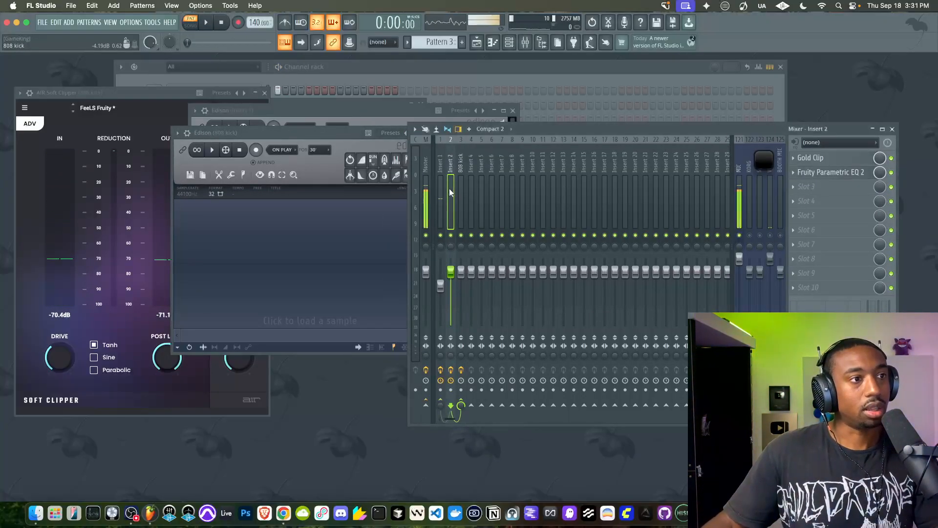
left_click(827, 173)
key("space")
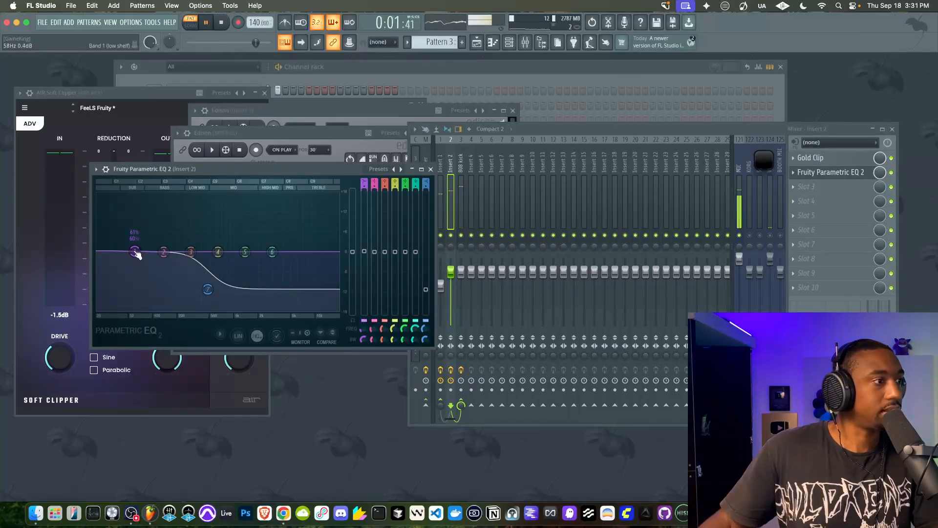
left_click(441, 205)
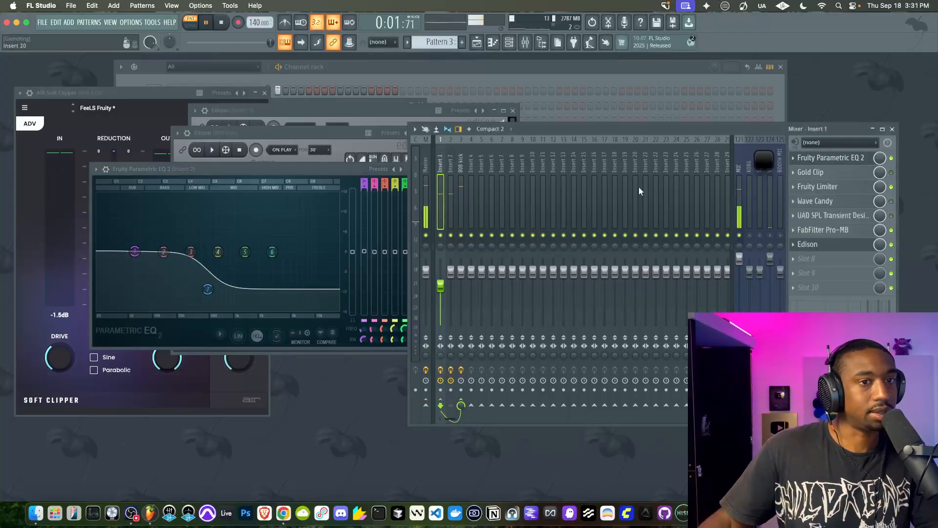
left_click(854, 159)
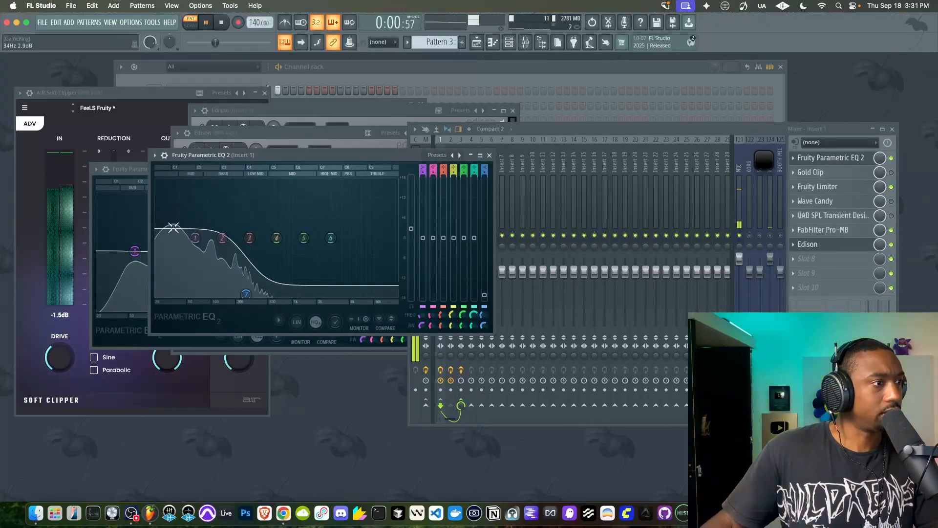
Set the 808 channel's pitch range to 15 semitones, raise its pitch to about +668 cents and check Insert 2's EQ spectrum
left_click(309, 78)
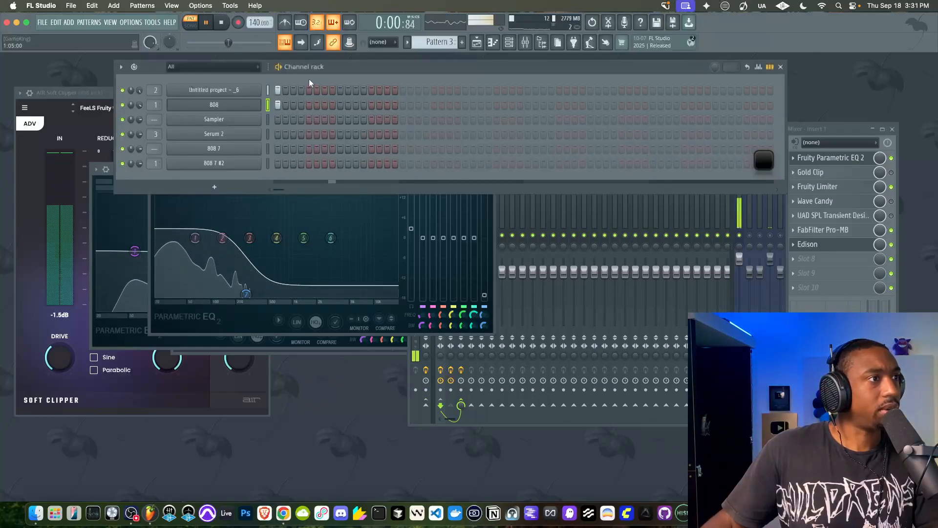
left_click(244, 104)
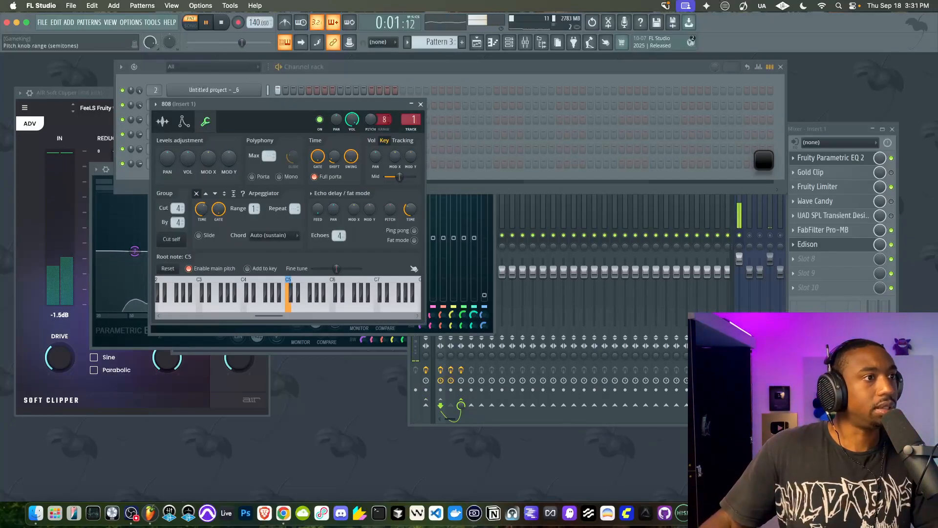
left_click_drag(384, 120, 384, 118)
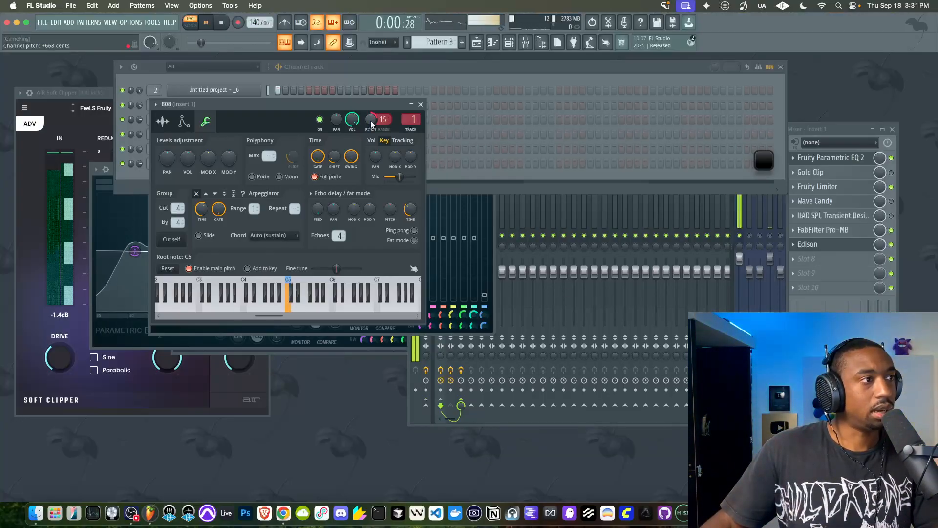
left_click(113, 318)
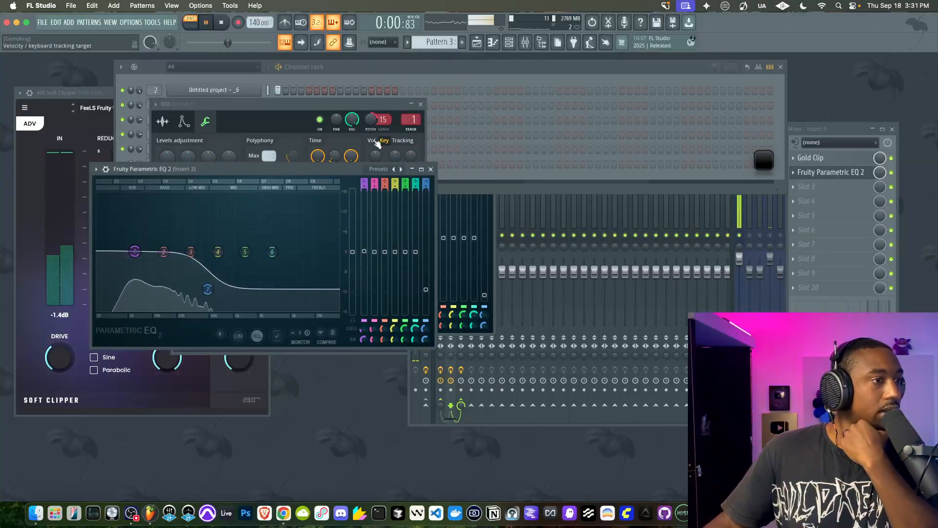
Close the Parametric EQ 2 windows of Inserts 1 and 2 and the 808 channel's settings
left_click(789, 130)
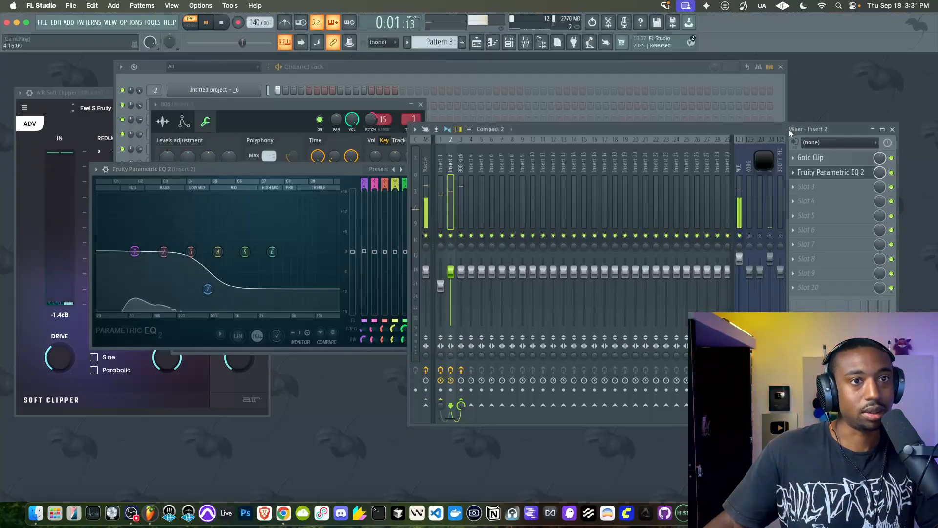
left_click(336, 168)
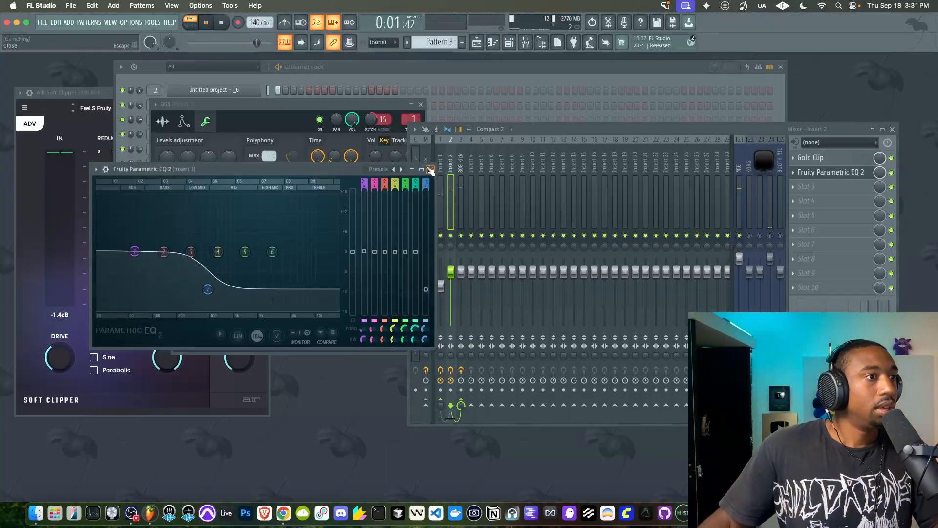
left_click(432, 169)
left_click(421, 105)
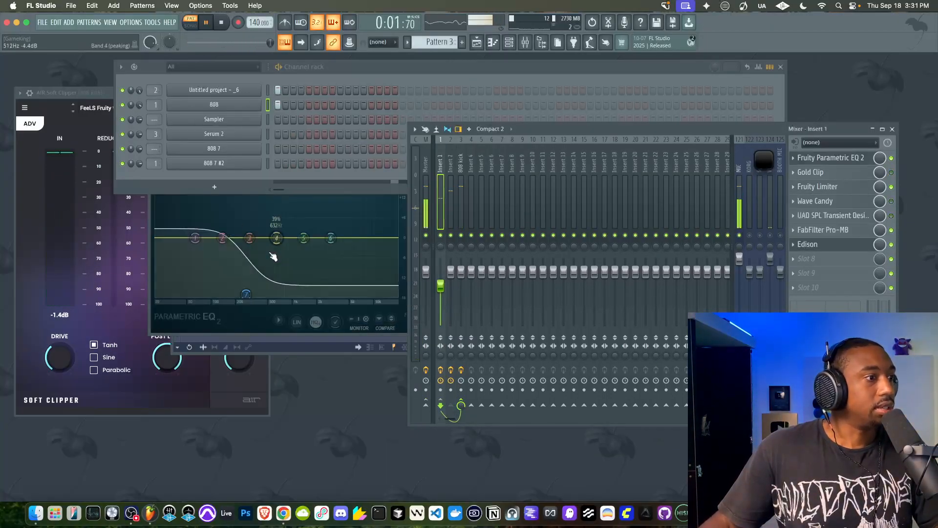
left_click(246, 325)
left_click(489, 156)
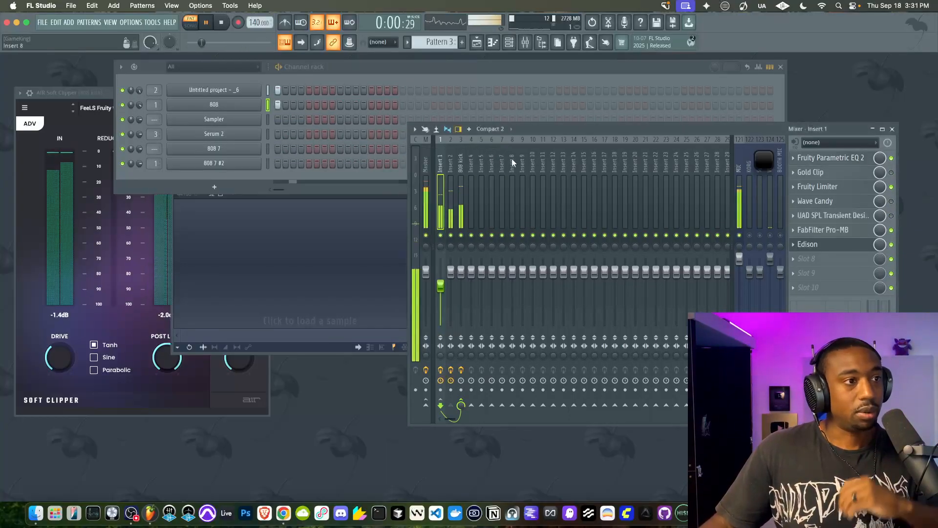
Open Edison on the 808 kick track and record the playing pattern with the new 808 pitch
left_click(462, 188)
left_click(442, 194)
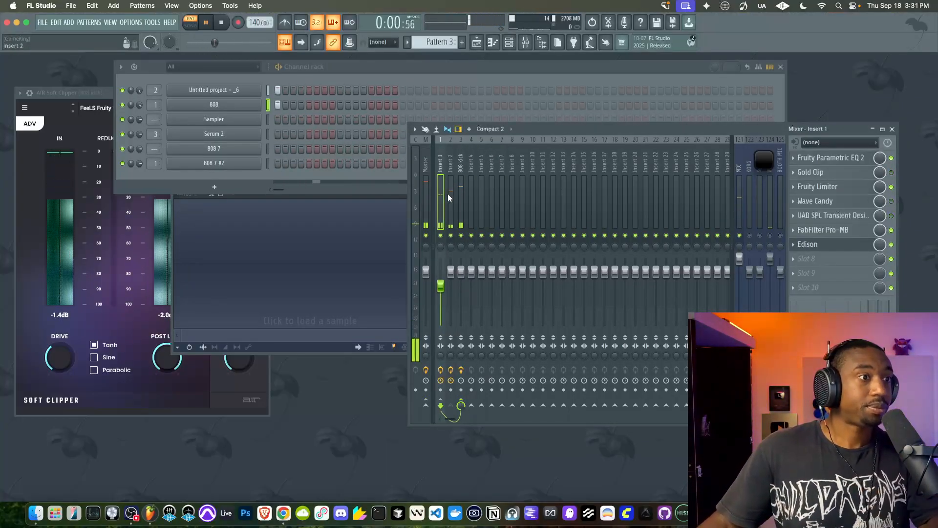
left_click(450, 195)
left_click(462, 195)
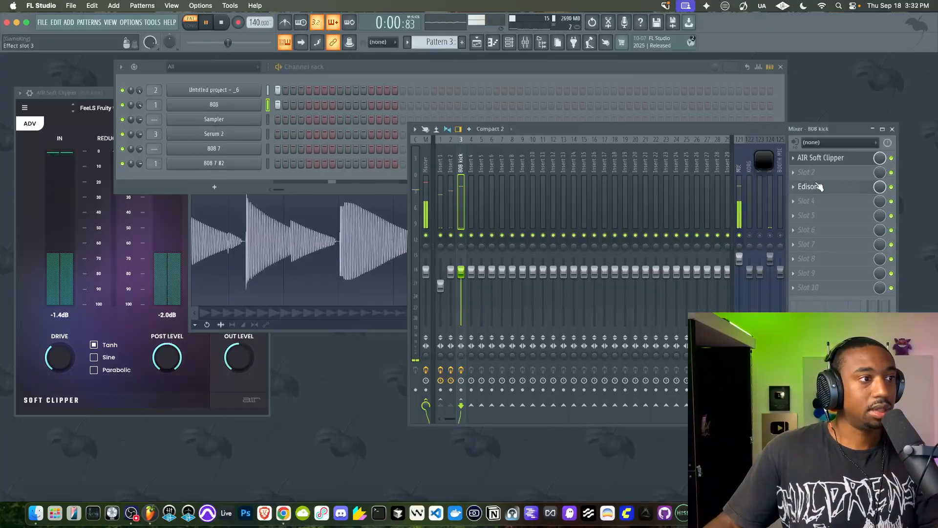
left_click(821, 185)
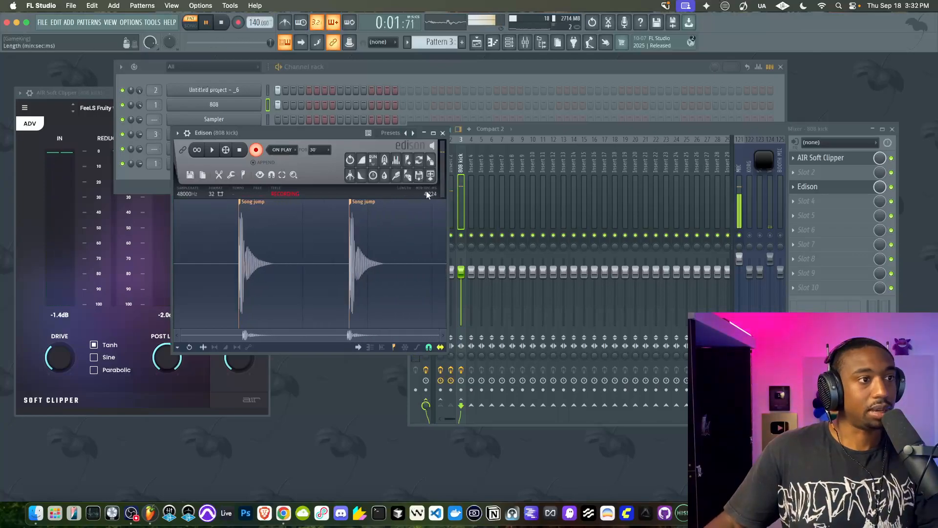
Reopen Insert 1's Pro-MB and lower band 1's release to about 50%
left_click(528, 131)
left_click(441, 182)
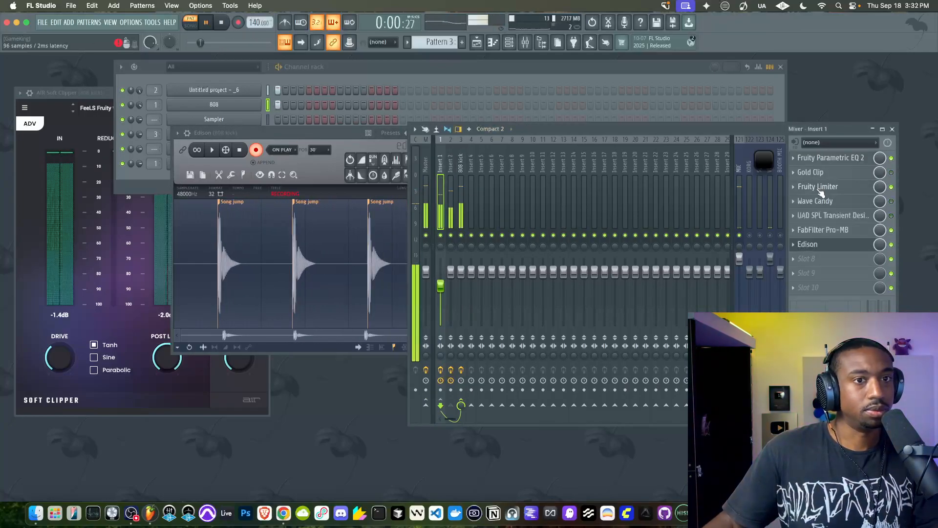
left_click(831, 230)
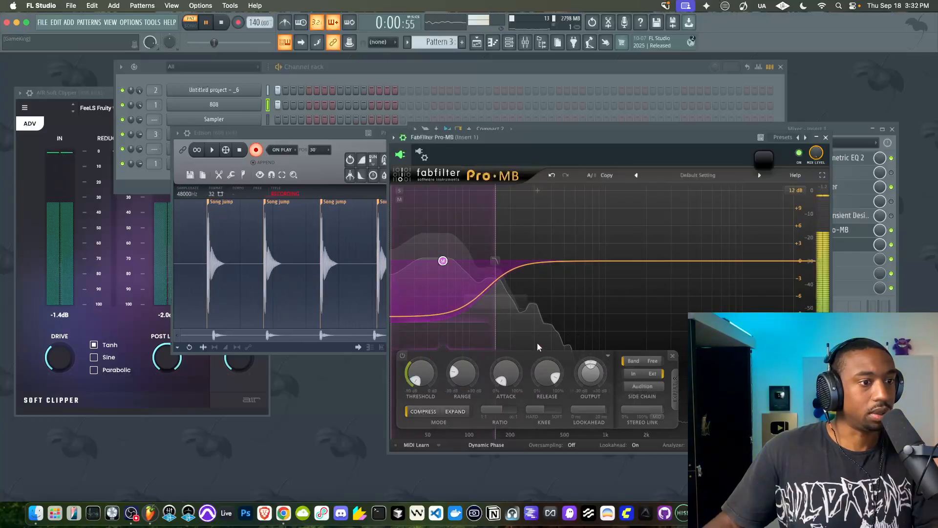
left_click_drag(547, 372, 548, 380)
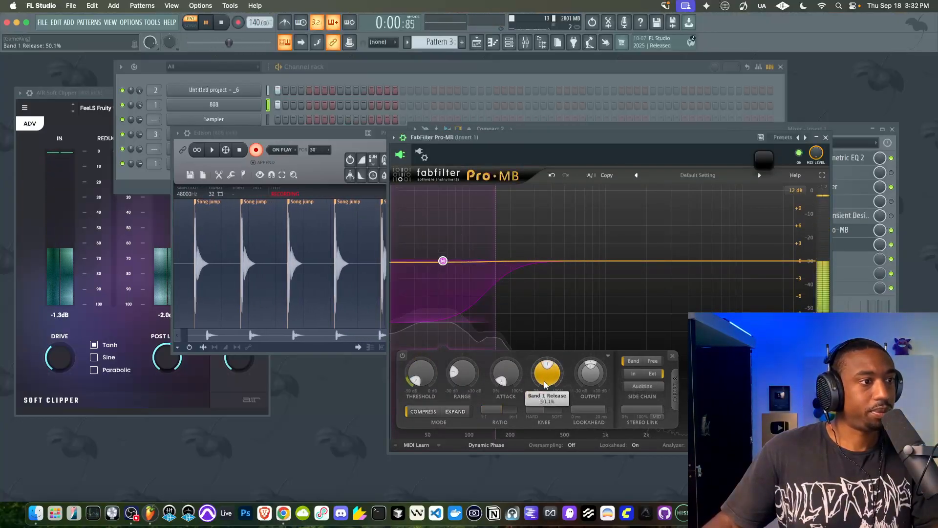
Move Insert 1's Pro-MB aside and rebalance the faders of Inserts 1 and 2, setting Insert 2 to about 93% (-1.6 dB)
left_click(517, 129)
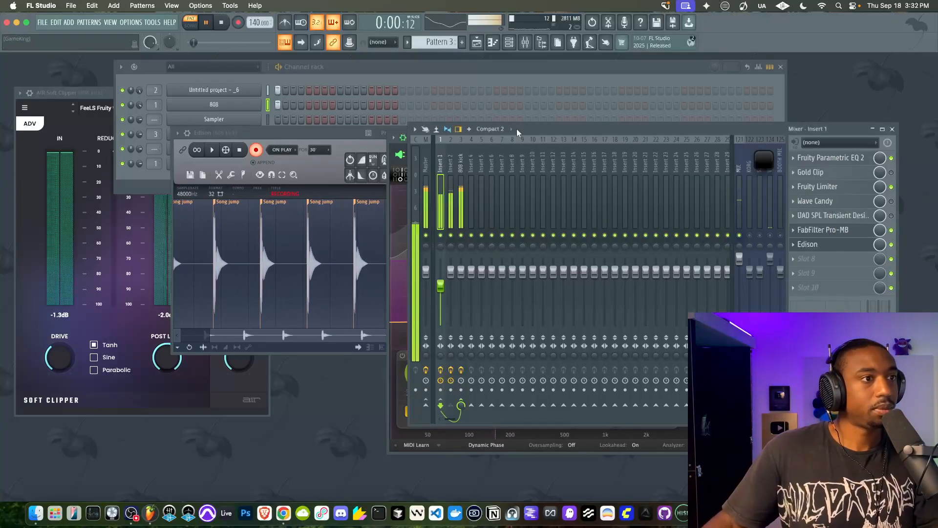
left_click(835, 230)
left_click_drag(549, 132, 646, 118)
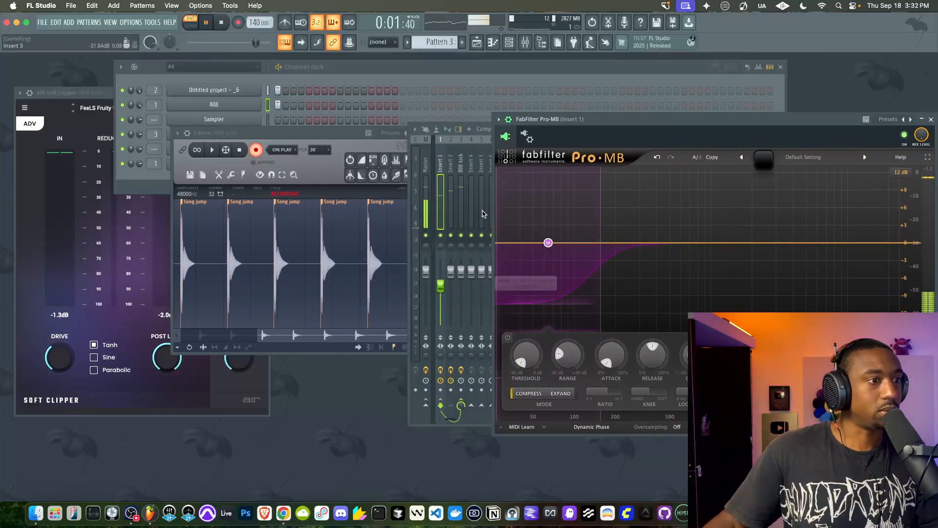
mouse_move(443, 285)
left_mouse_down()
mouse_move(452, 273)
mouse_move(442, 274)
mouse_move(451, 280)
left_mouse_up()
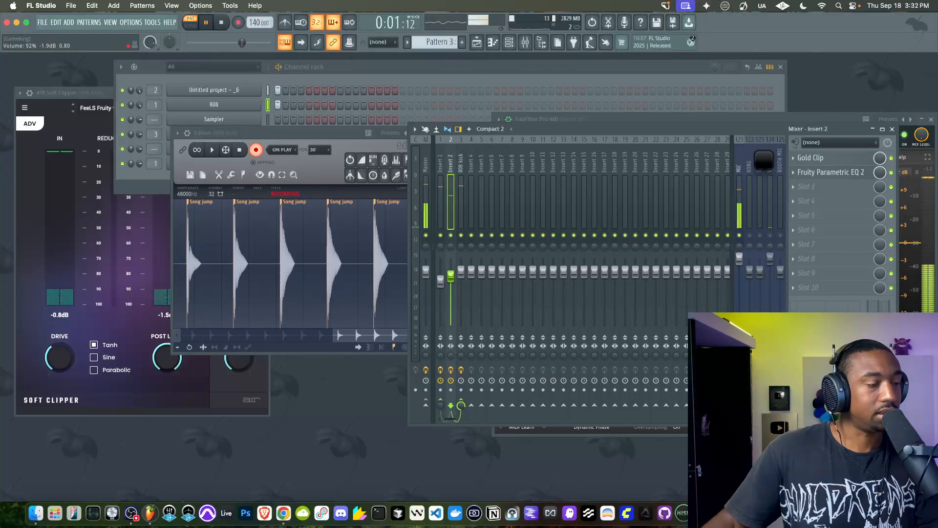
left_click(441, 280)
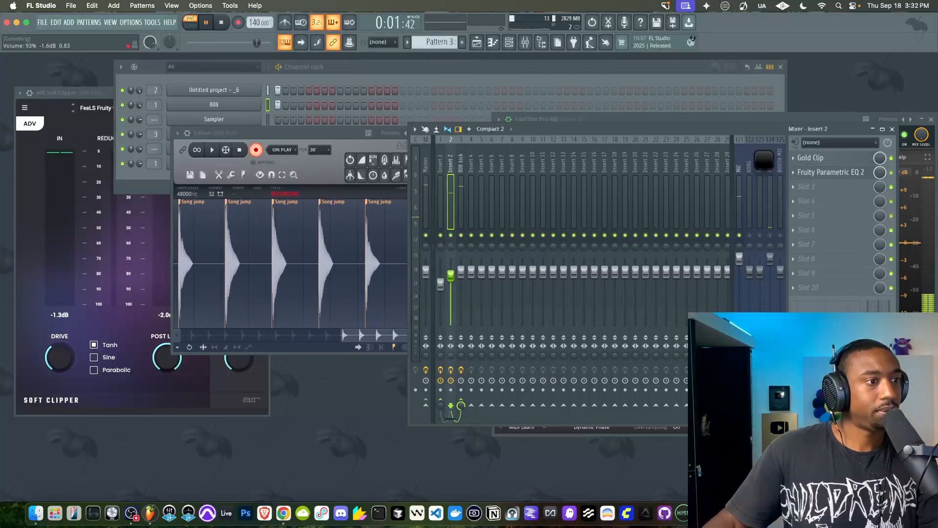
Open the AIR Soft Clipper on the 808 kick track and fine-tune its drive
left_click(463, 216)
left_click(841, 158)
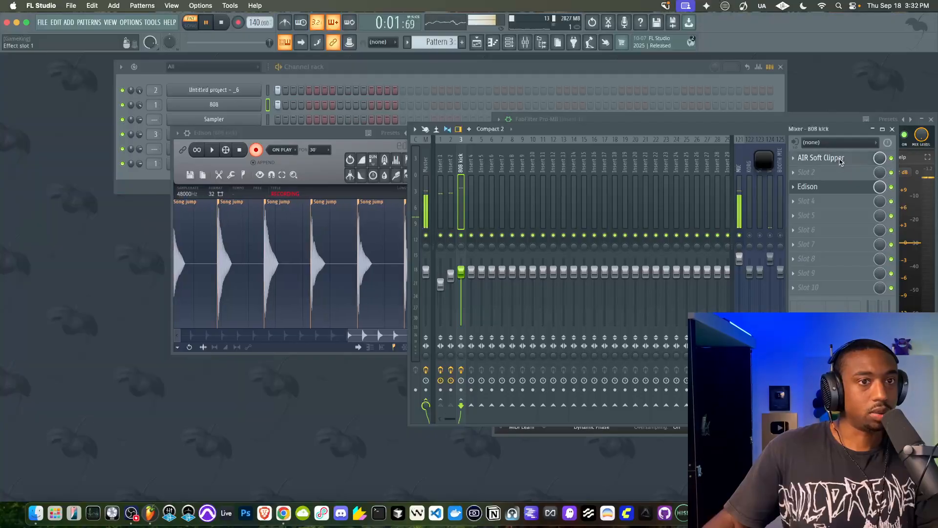
left_click(843, 158)
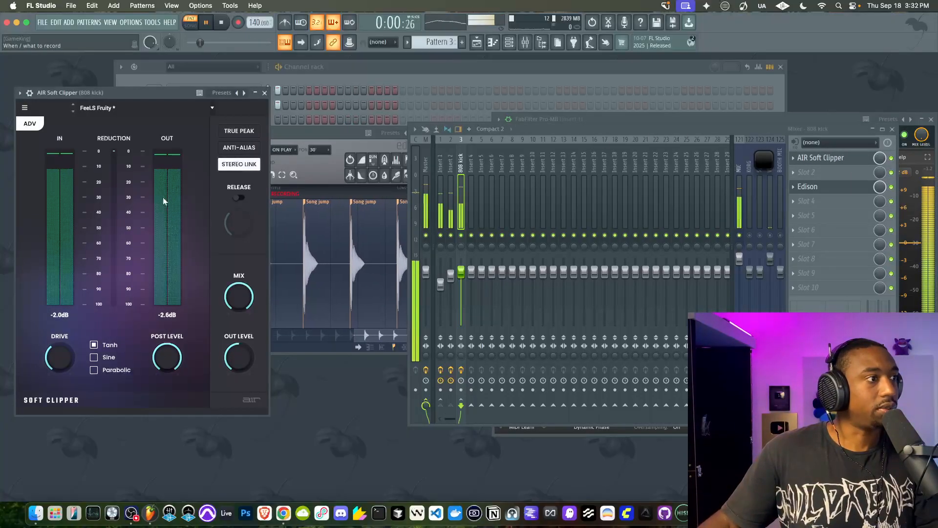
left_click_drag(60, 357, 59, 372)
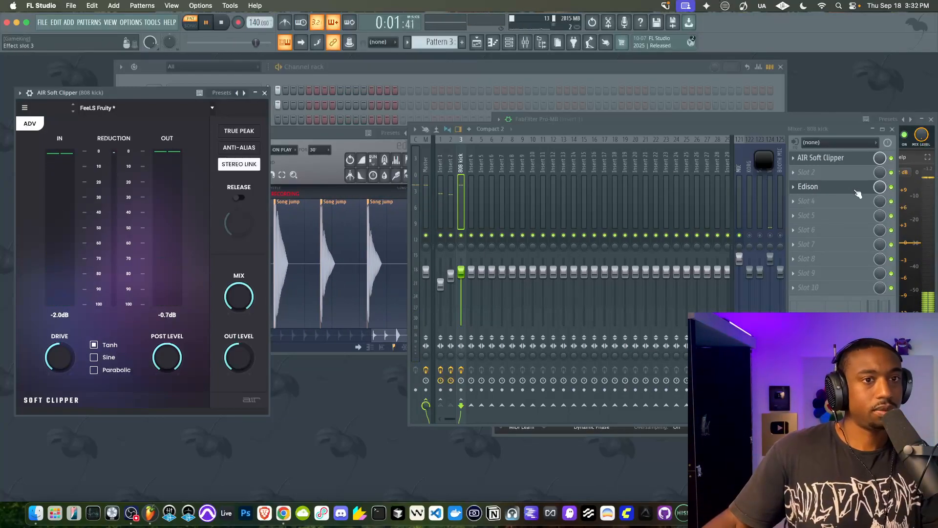
Raise Insert 1's fader to about 87% (-3.1 dB) and check the waveform in the 808 kick track's Edison
left_click_drag(443, 279, 443, 276)
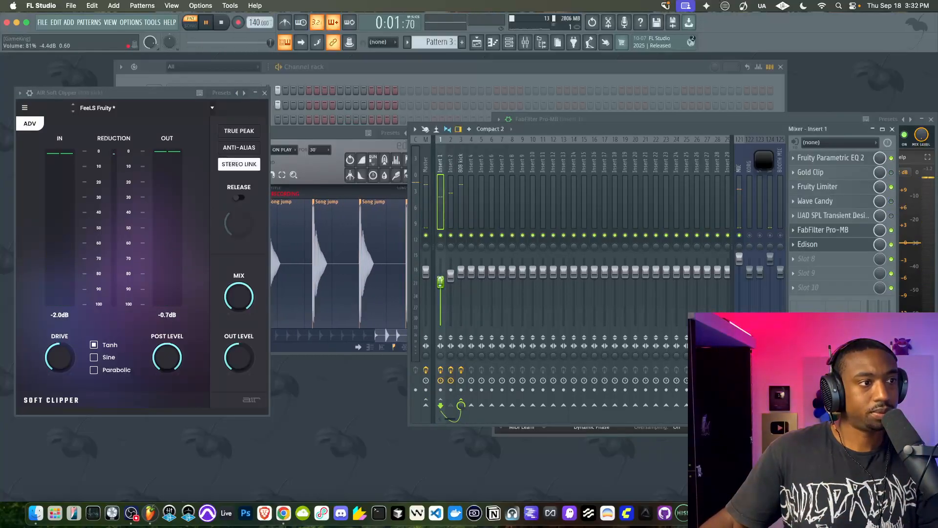
left_click_drag(440, 280, 441, 278)
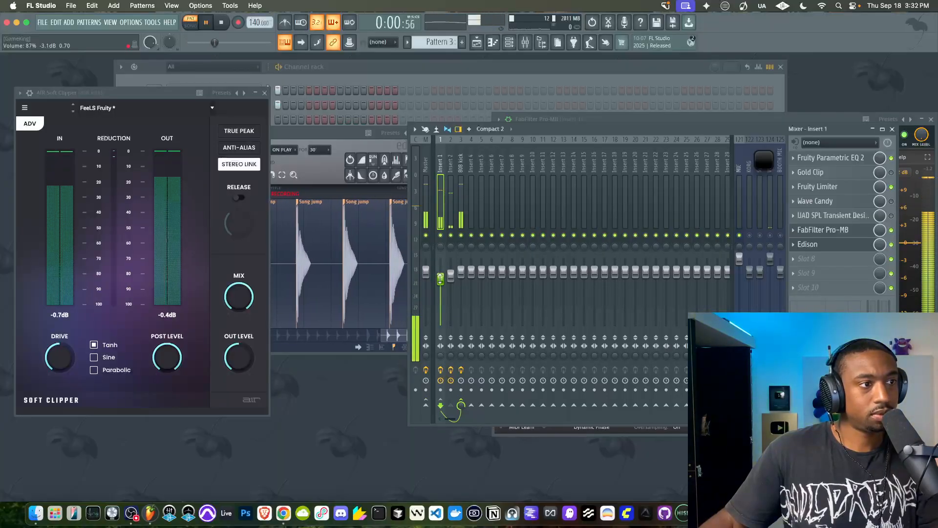
left_click(337, 129)
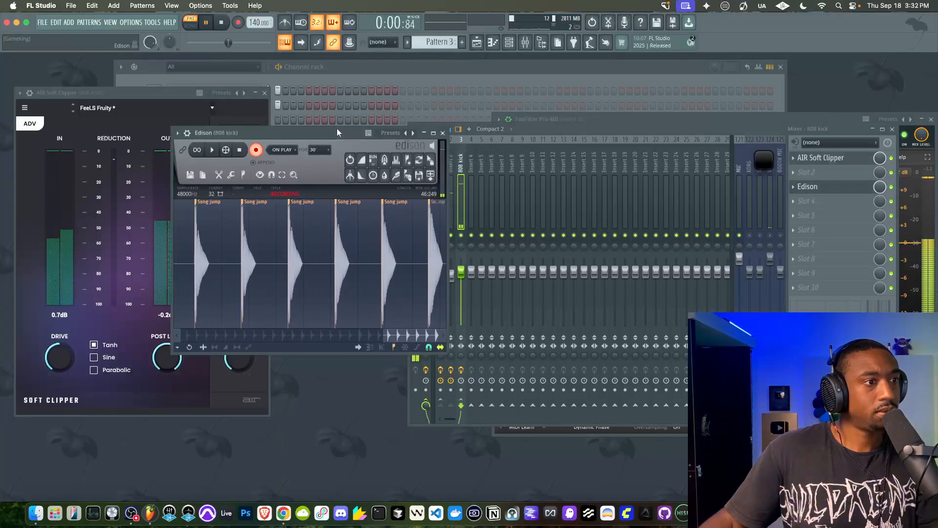
Set the 808 channel's root note to C5, close its settings and check the recorded waveform in Edison
left_click(317, 76)
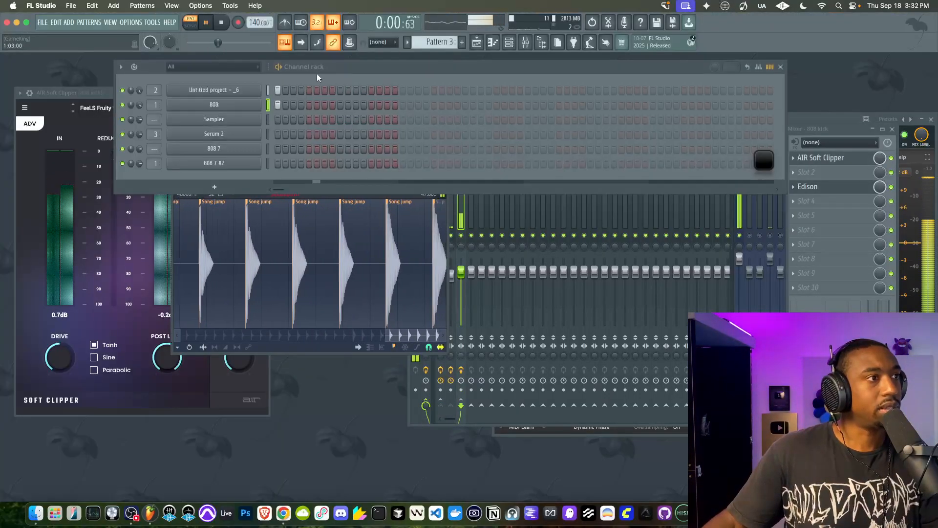
left_click(241, 103)
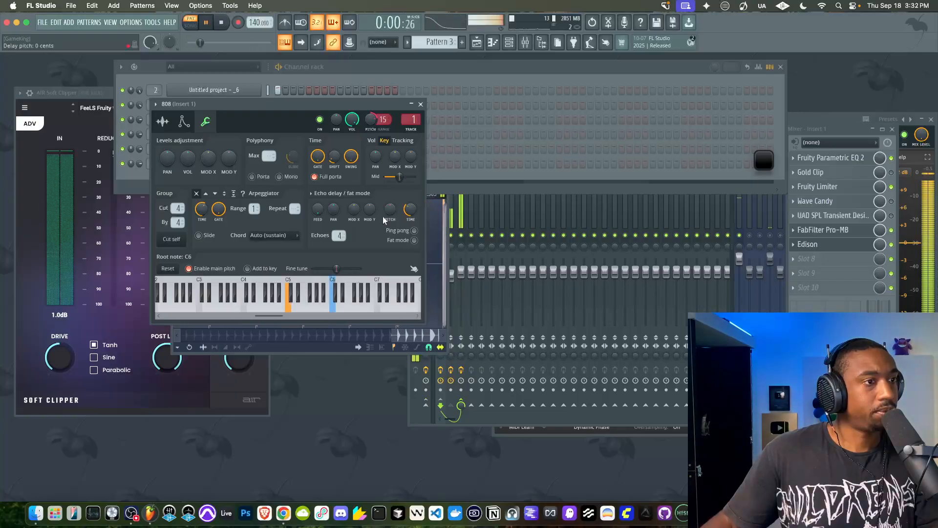
left_click(420, 104)
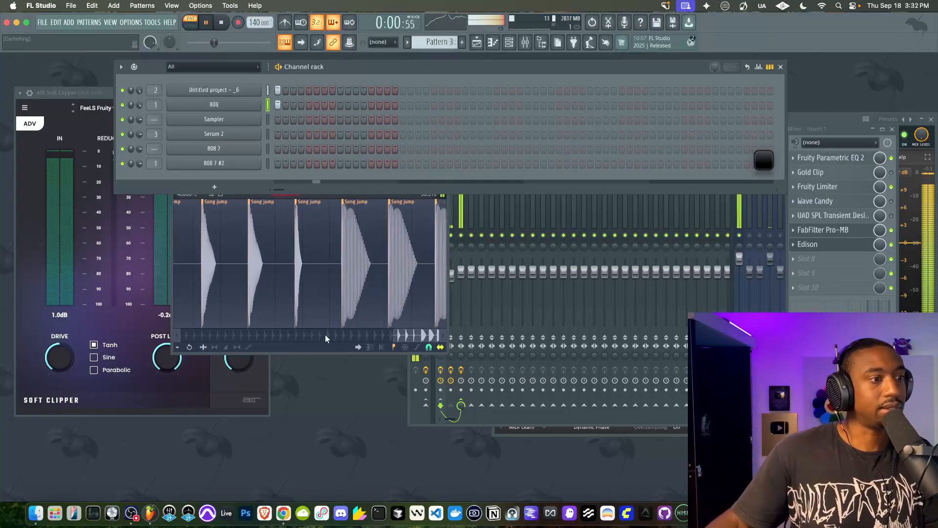
left_click(312, 347)
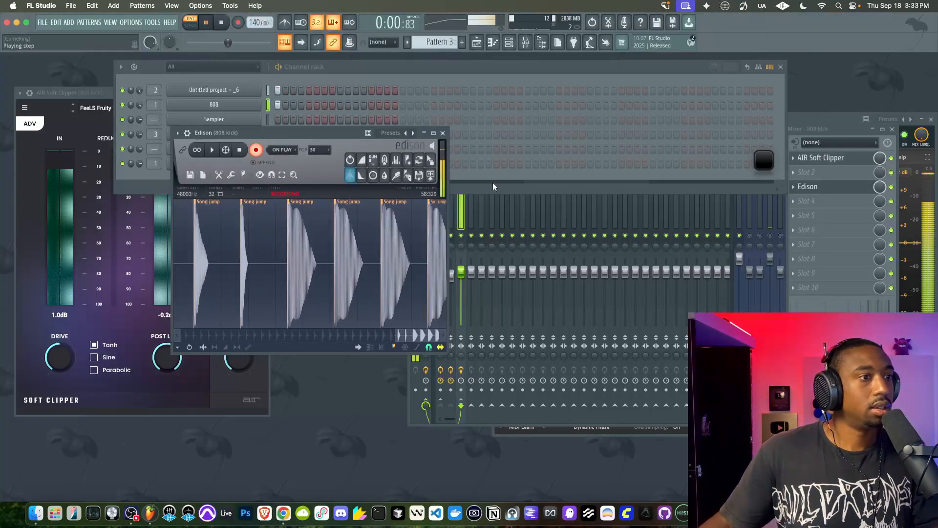
Fine-tune Insert 1's fader slightly downward and stop playback
left_click(463, 269)
left_click_drag(441, 273, 439, 278)
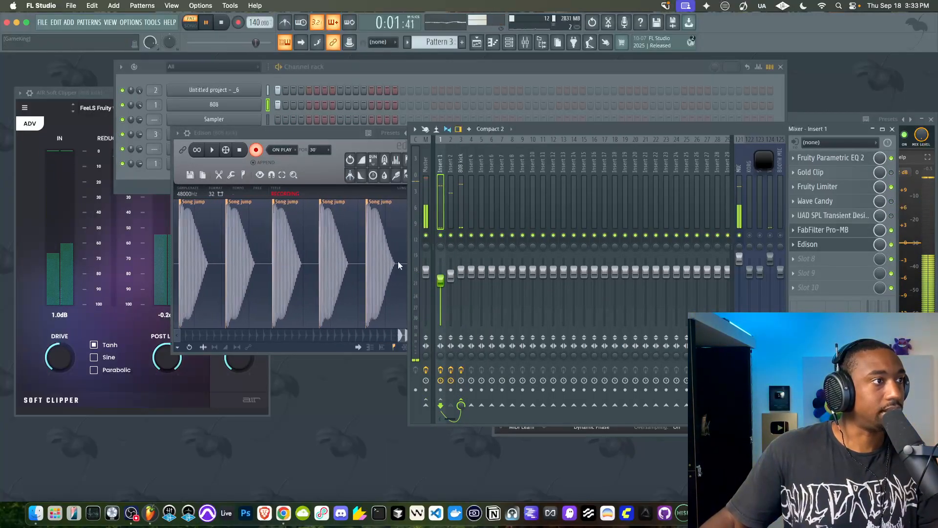
key("space")
Remove the quick fade-out from the 808 channel's sample, replay the pattern and show the channel's volume envelope
left_click(243, 112)
left_click(163, 122)
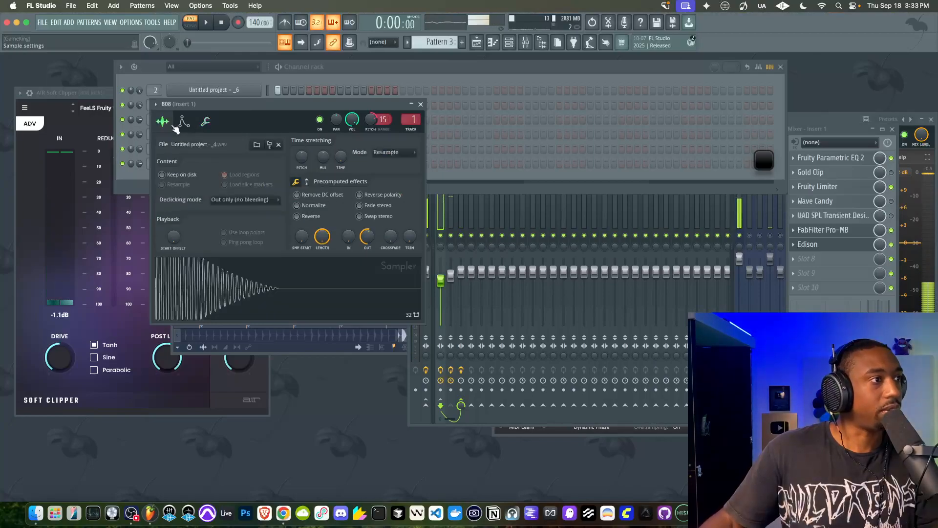
left_click(370, 238, "alt")
key("space")
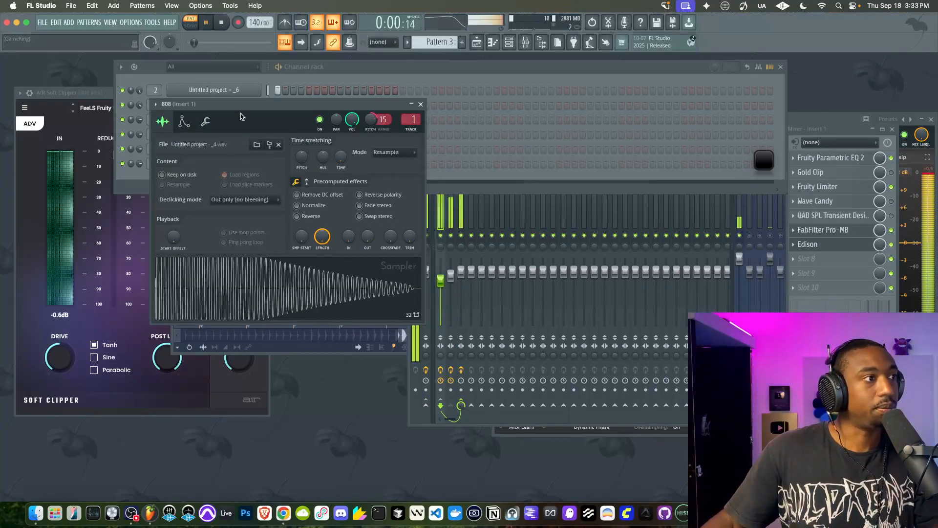
left_click(183, 122)
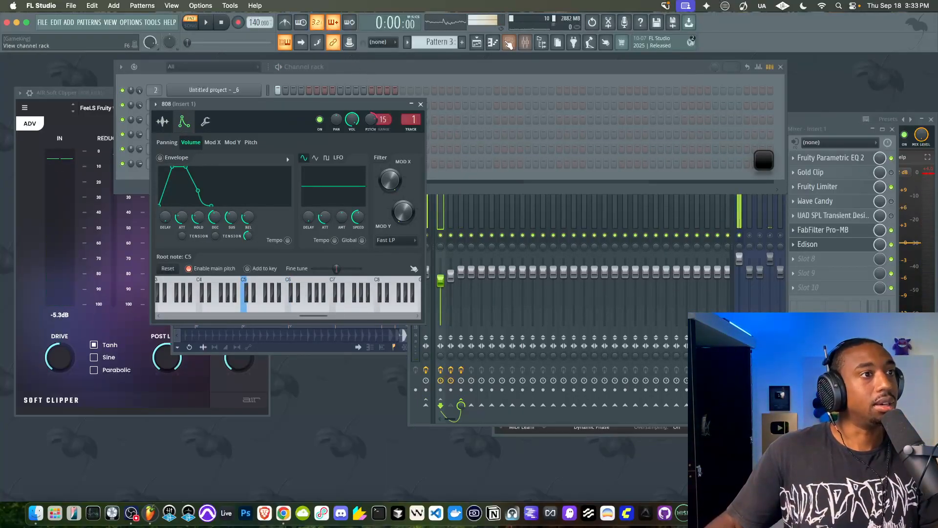
Arrange two Pattern 3 clips at bars 1 and 3 on Track 1 of the playlist and play them in song mode
left_click(472, 44)
left_click_drag(151, 92, 189, 105)
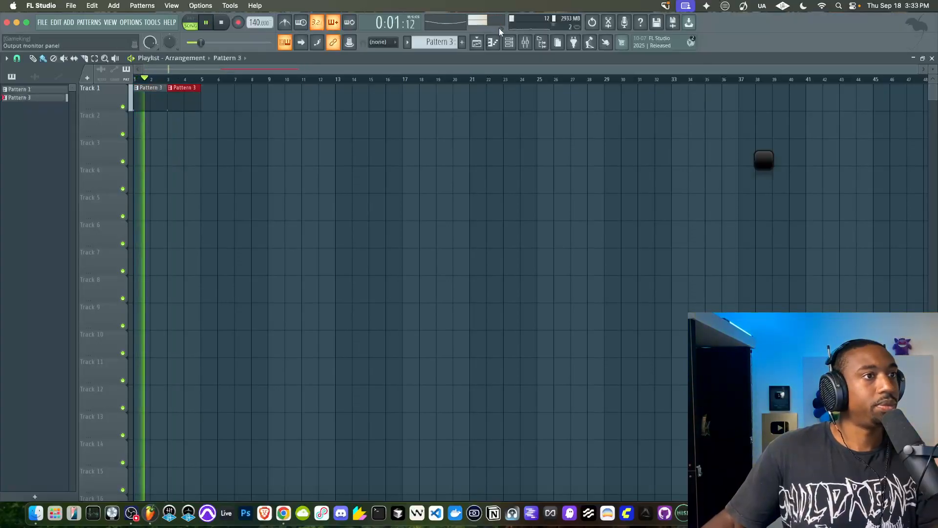
Open Edison on Insert 1, clear its old audio and start a new on-input recording of the 808
left_click(524, 44)
left_click(829, 248)
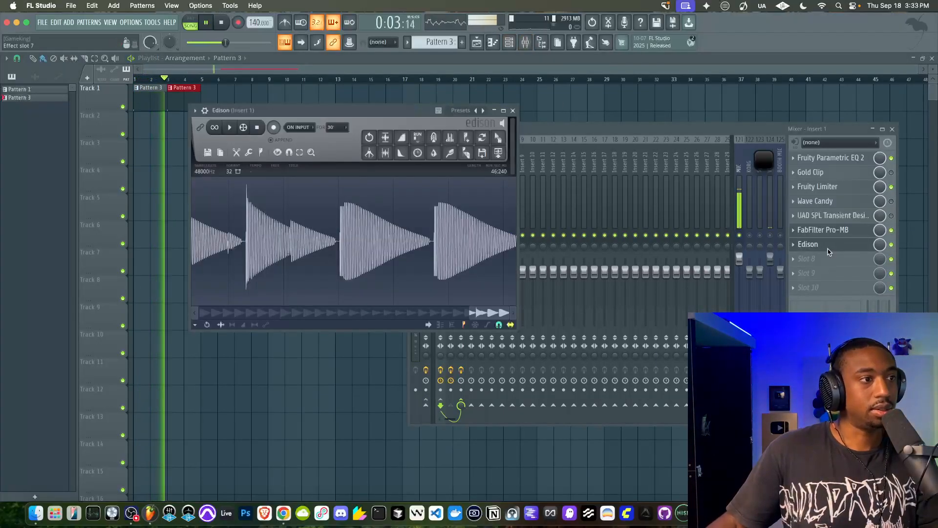
left_click(210, 152)
left_click(214, 168)
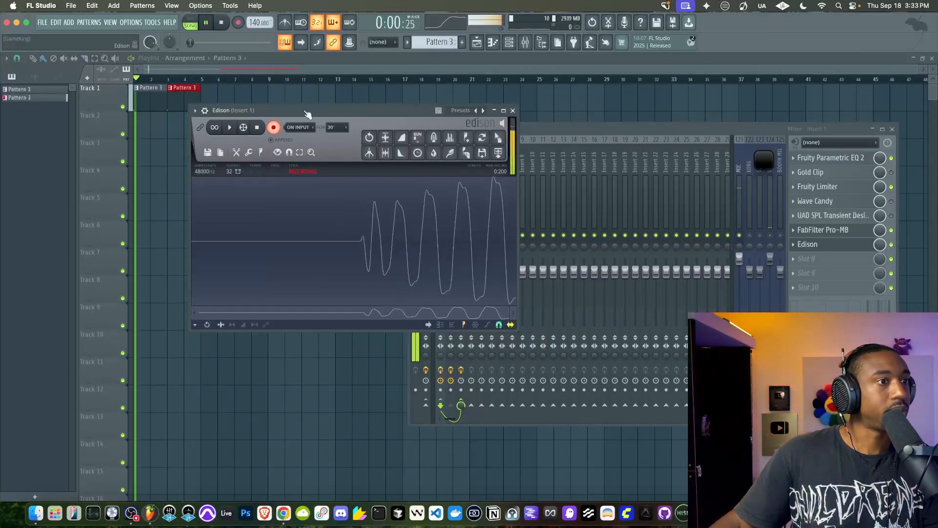
left_click_drag(310, 115, 242, 113)
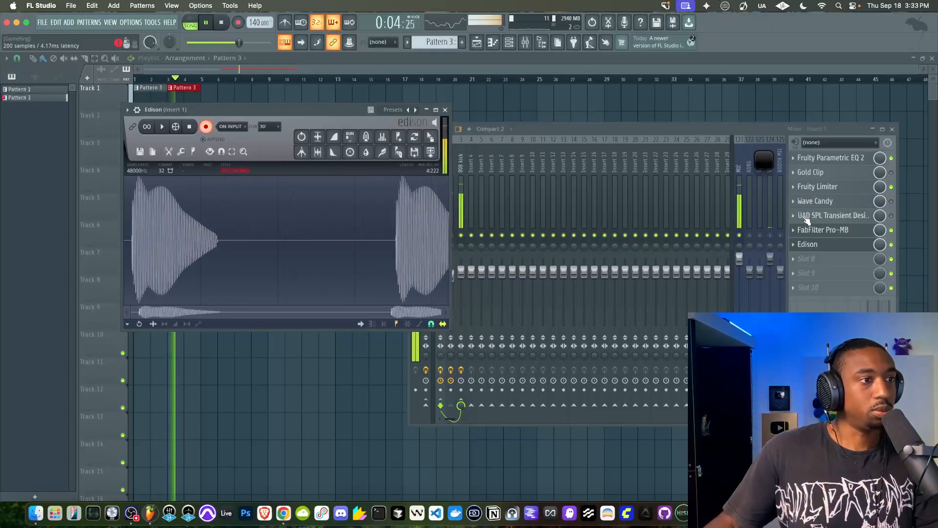
Place the 808 channel's sample settings beside Edison, set the quick fade-out to about 10% and close the settings
left_click(509, 42)
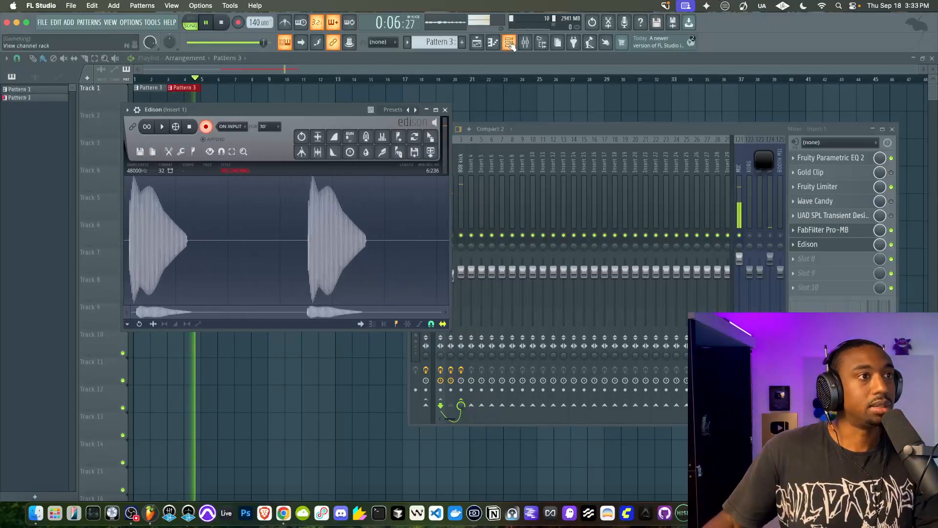
left_click(238, 107)
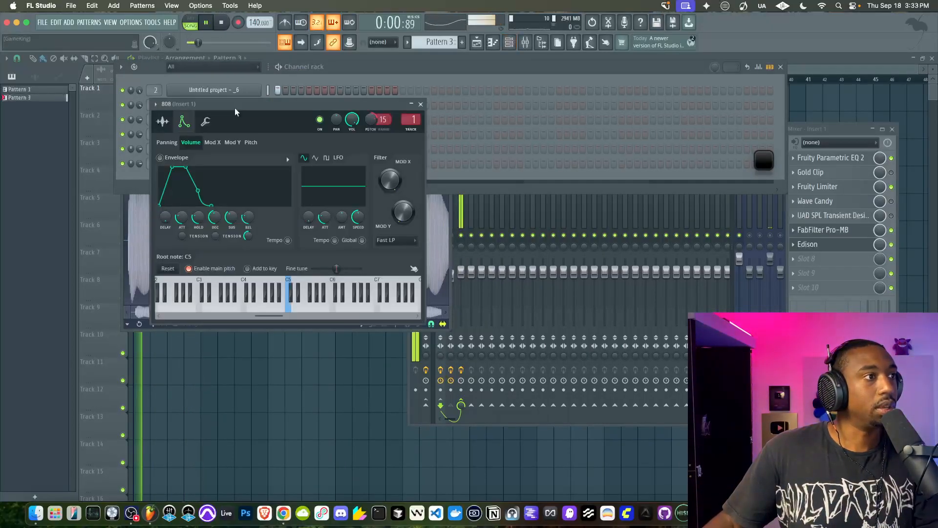
left_click(162, 122)
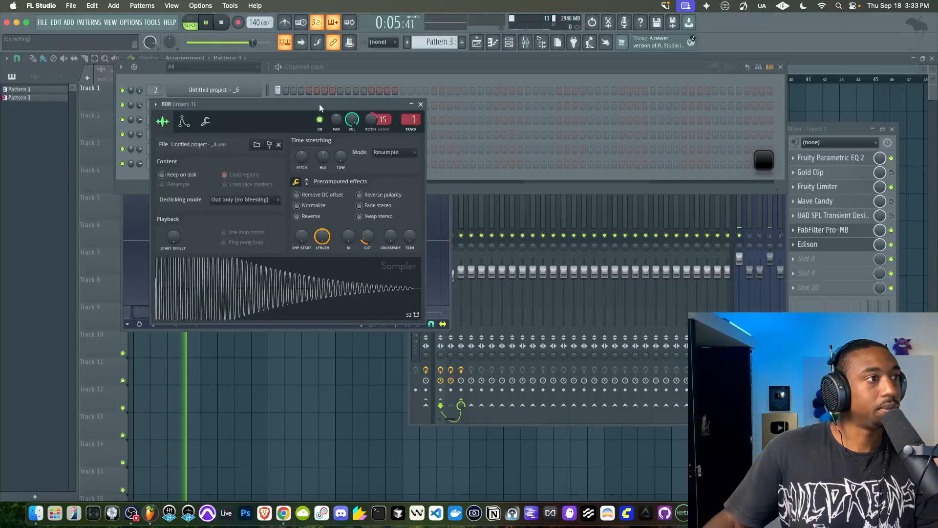
left_click_drag(321, 104, 660, 151)
left_click(330, 325)
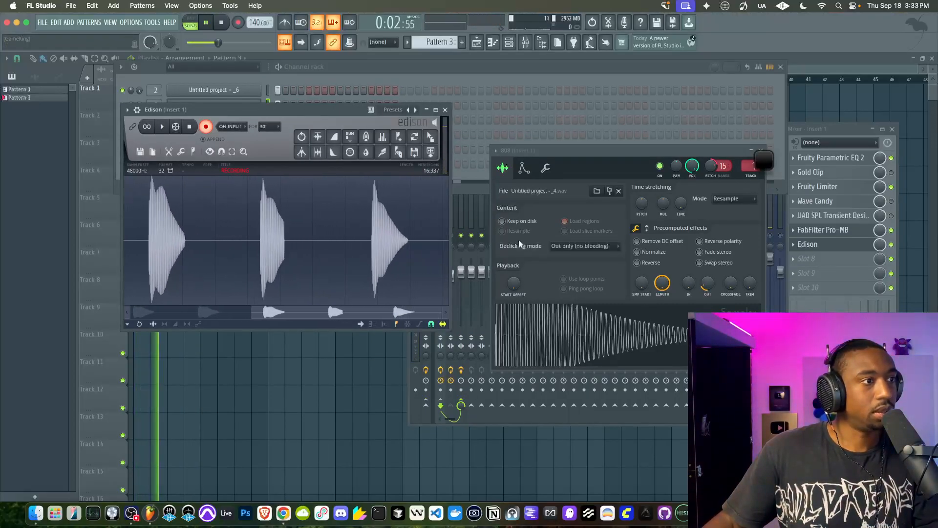
mouse_move(705, 287)
left_mouse_down()
mouse_move(705, 278)
mouse_move(705, 298)
left_mouse_up()
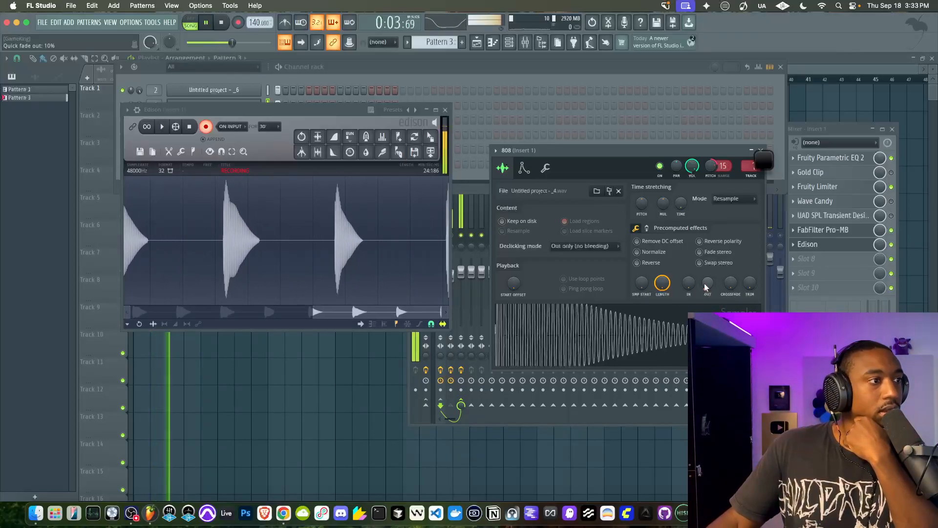
left_click(759, 151)
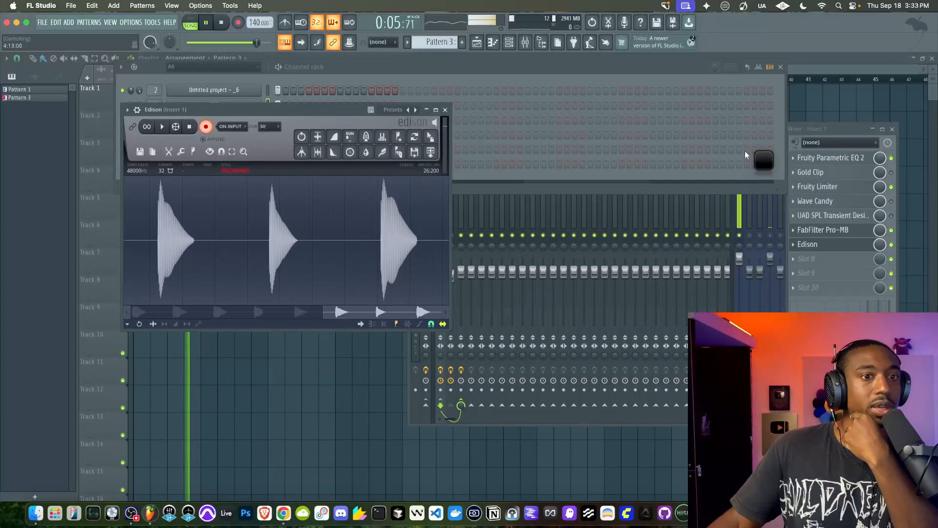
Load Versatile Compressor into effect slot 2 of the 808 kick track, between AIR Soft Clipper and Edison
left_click(454, 208)
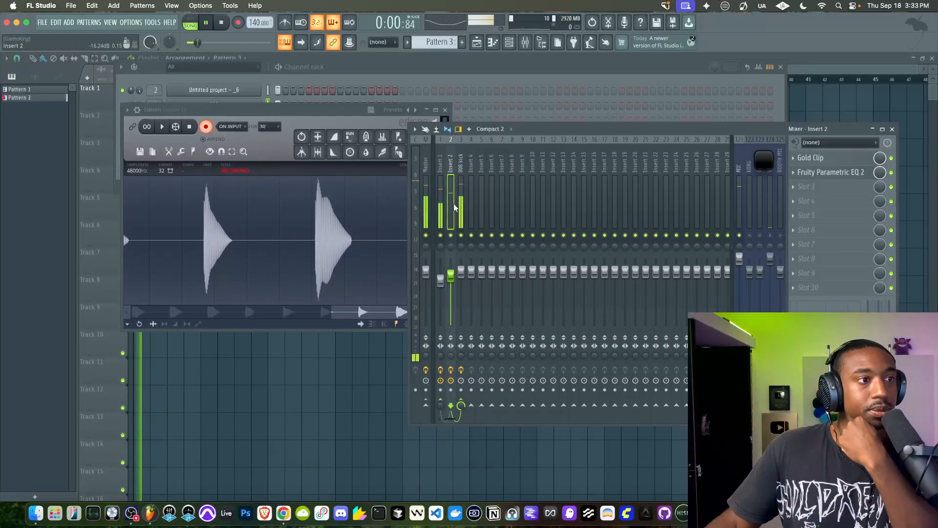
left_click(460, 206)
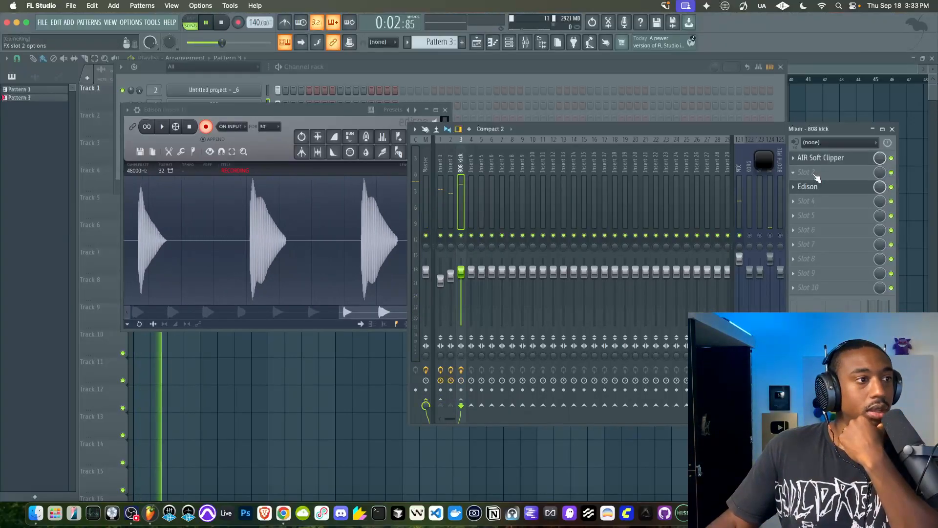
left_click(817, 177)
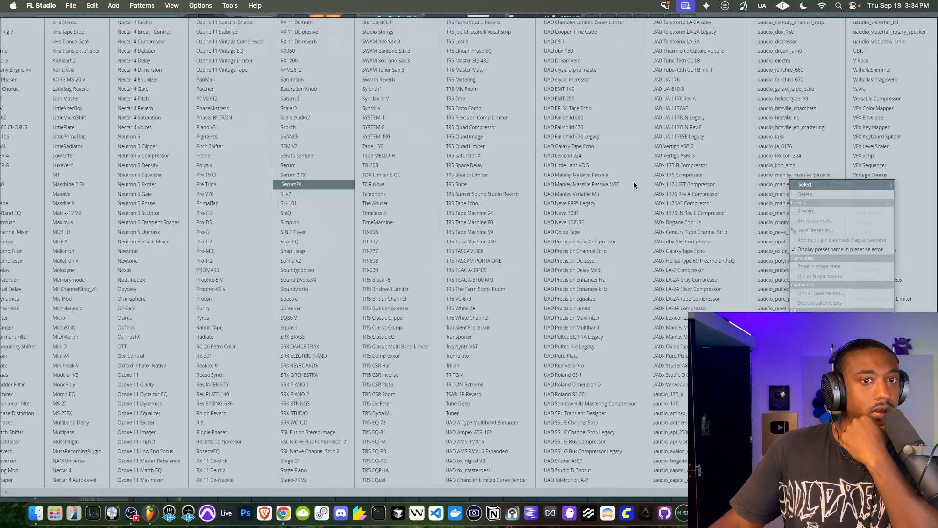
left_click(877, 99)
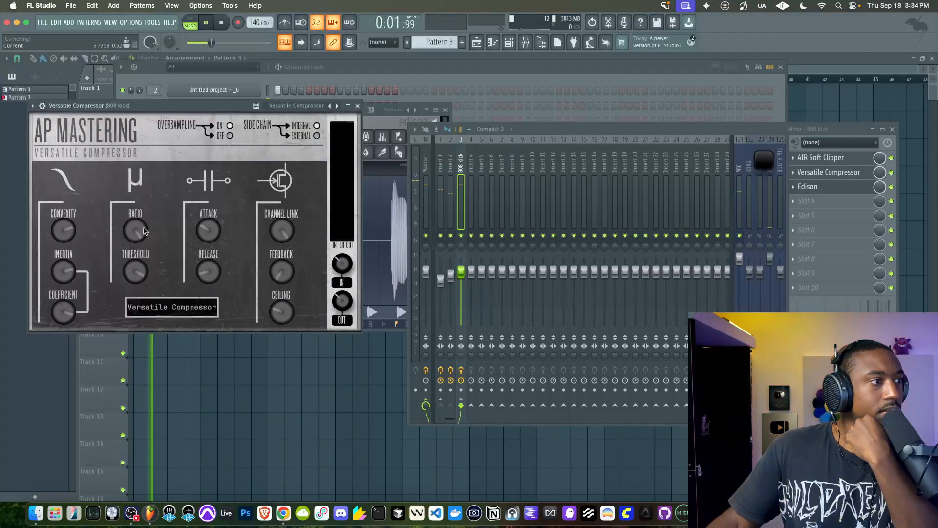
Arrange the Versatile Compressor and Edison windows for comparison and set the compressor's threshold to about -19.14 dB
left_click_drag(208, 117, 179, 225)
left_click_drag(269, 116, 374, 96)
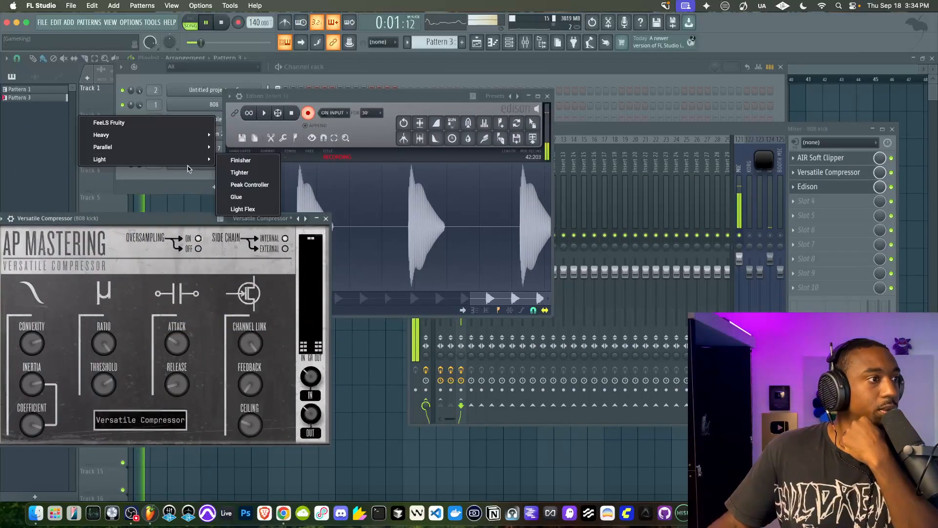
left_click_drag(156, 216, 115, 200)
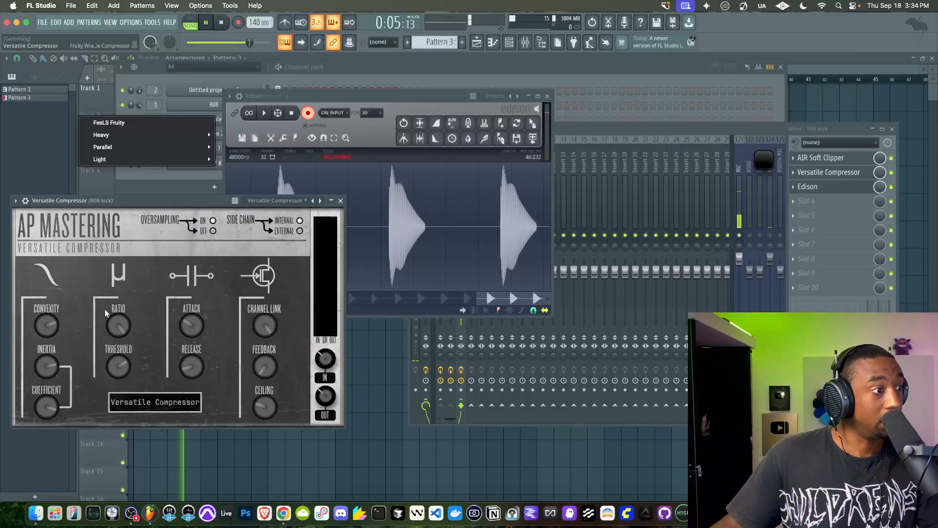
left_click_drag(117, 365, 110, 374)
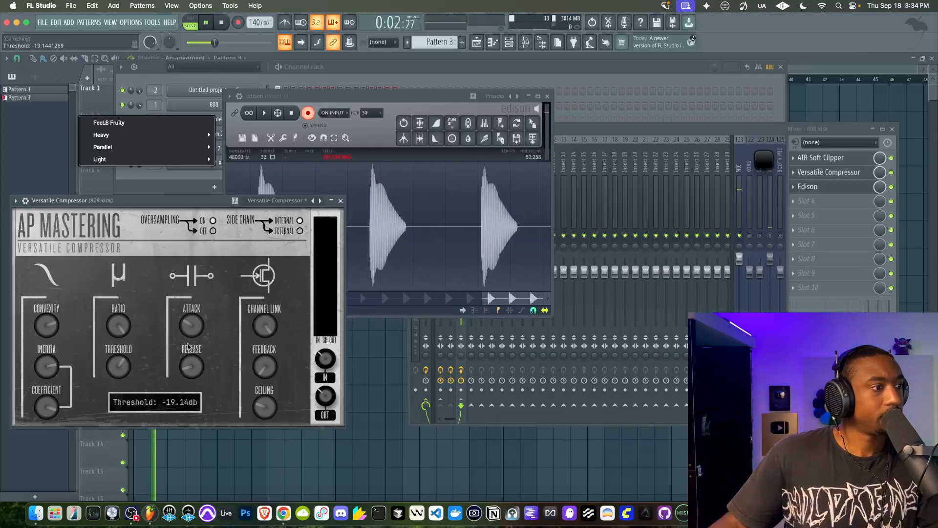
Adjust the compressor's release, stop playback and clear the recorded audio from Edison on Insert 1
left_click_drag(191, 367, 197, 347)
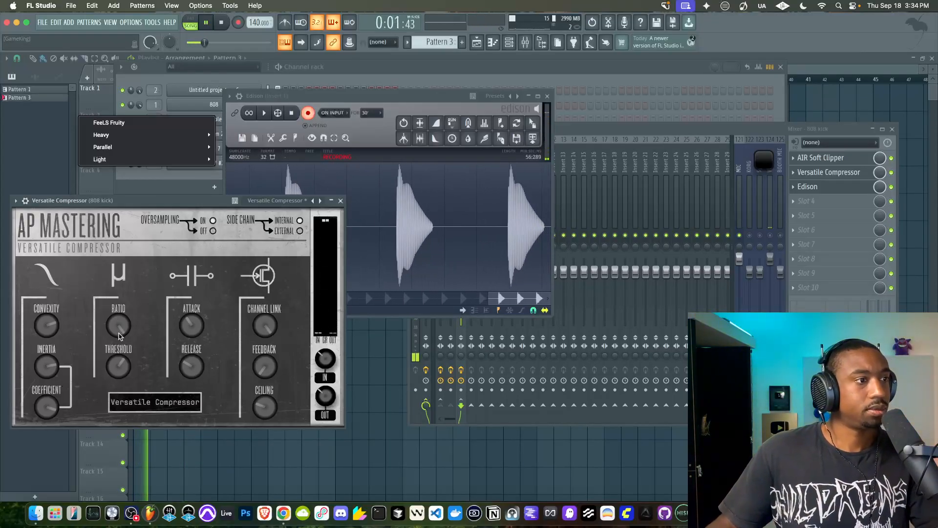
key("space")
left_click(319, 96)
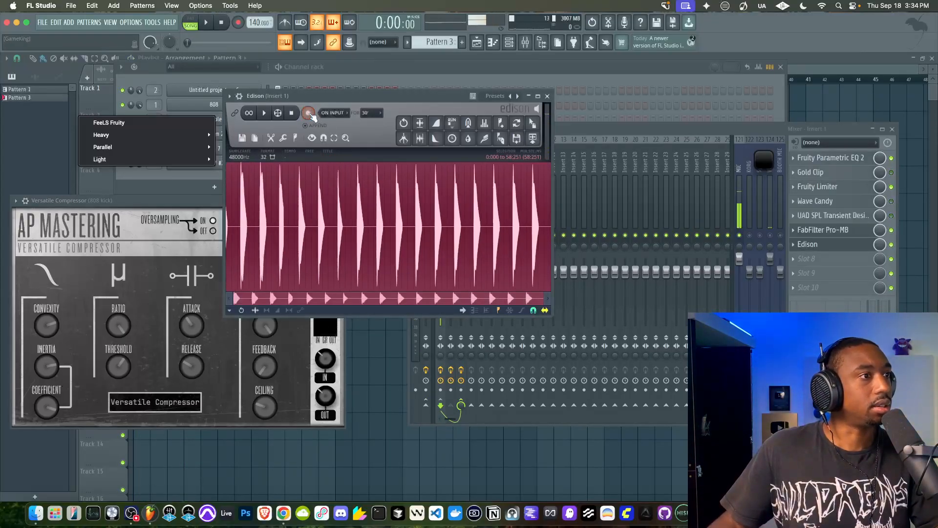
left_click(243, 139)
left_click(249, 153)
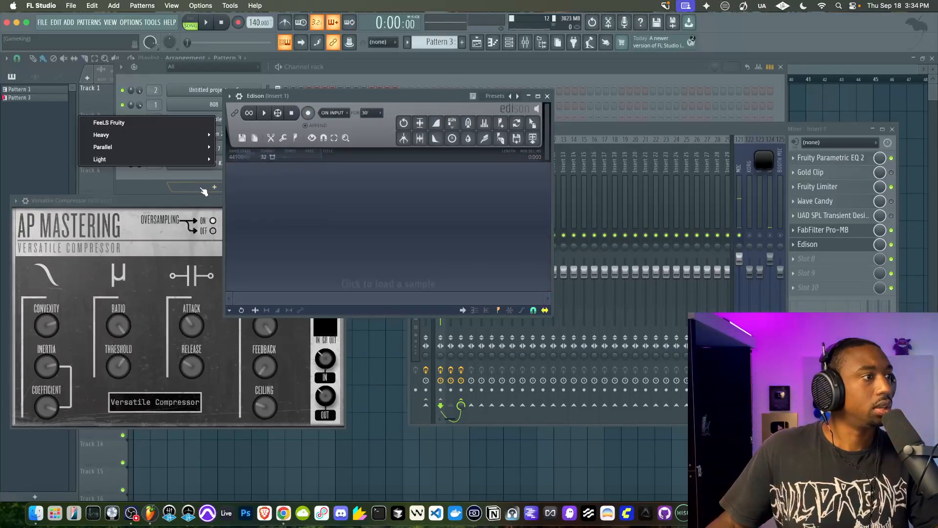
Close the Versatile Compressor window and the Insert 1 Edison window
left_click(174, 201)
left_click(341, 200)
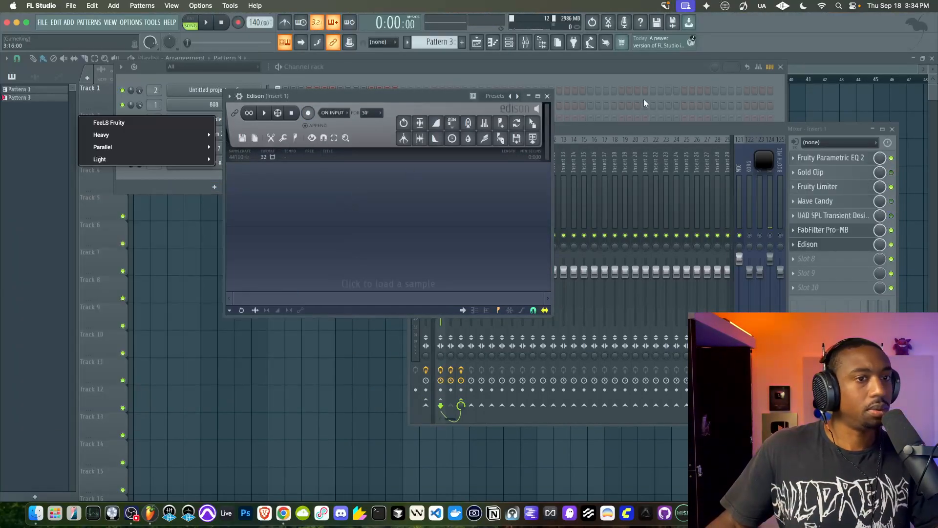
left_click(547, 96)
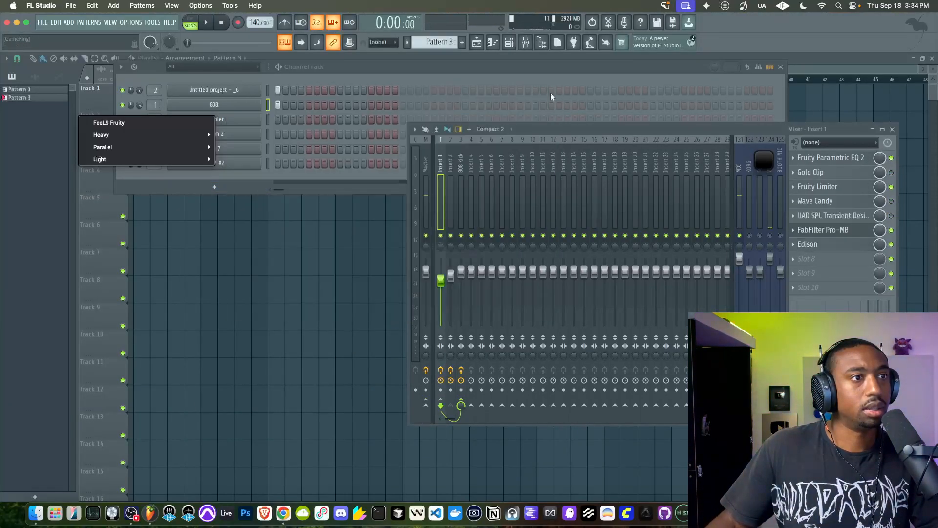
Open Edison on the 808 kick track, set its recording mode to On input and clear its old audio
left_click(461, 212)
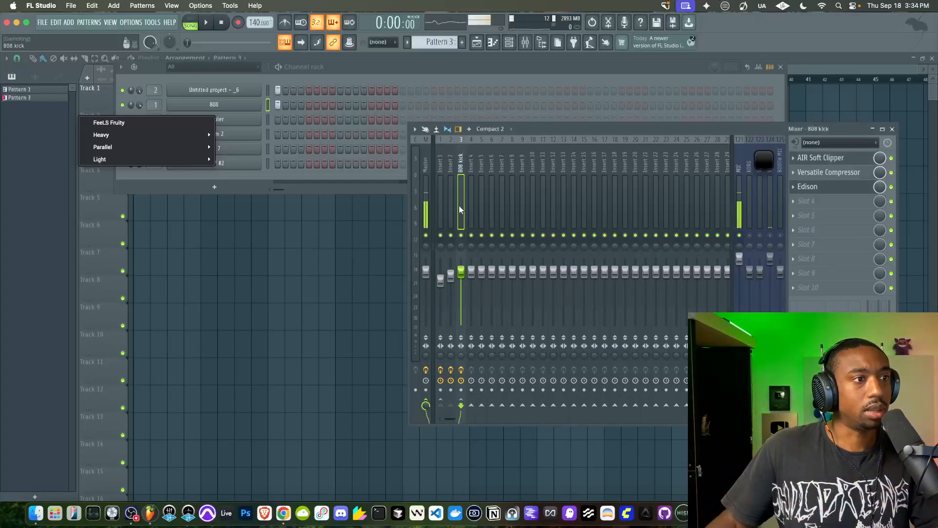
left_click(843, 186)
left_click_drag(260, 141, 354, 141)
left_click(355, 148)
left_click(286, 175)
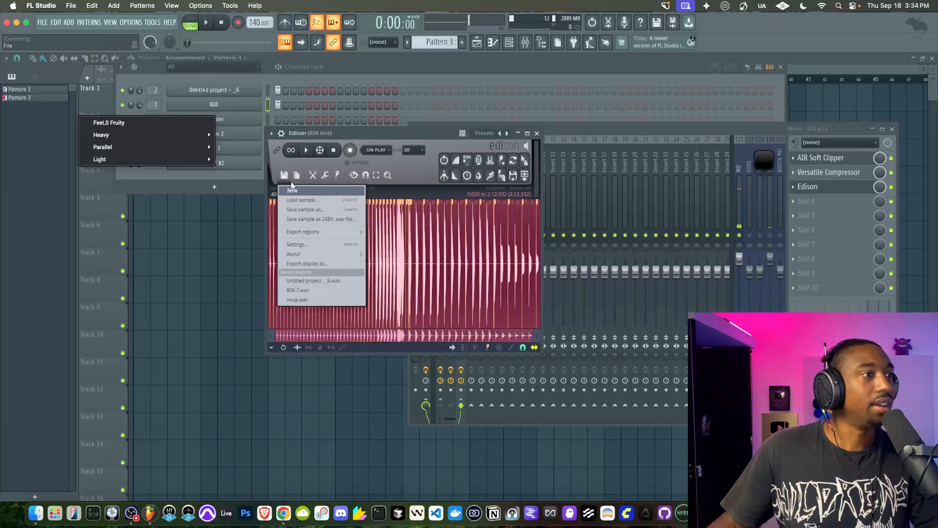
left_click(291, 190)
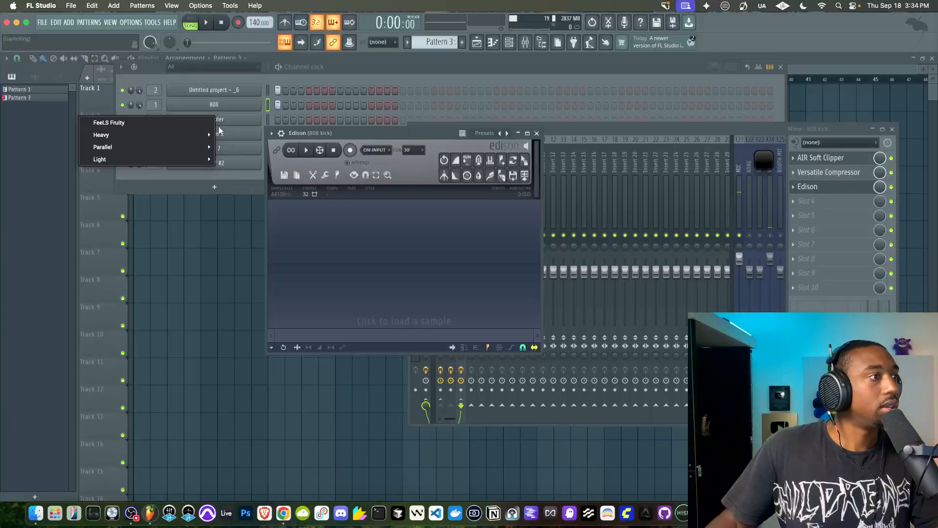
Clear the workspace by closing all open windows and reopen only the mixer
left_click(510, 43)
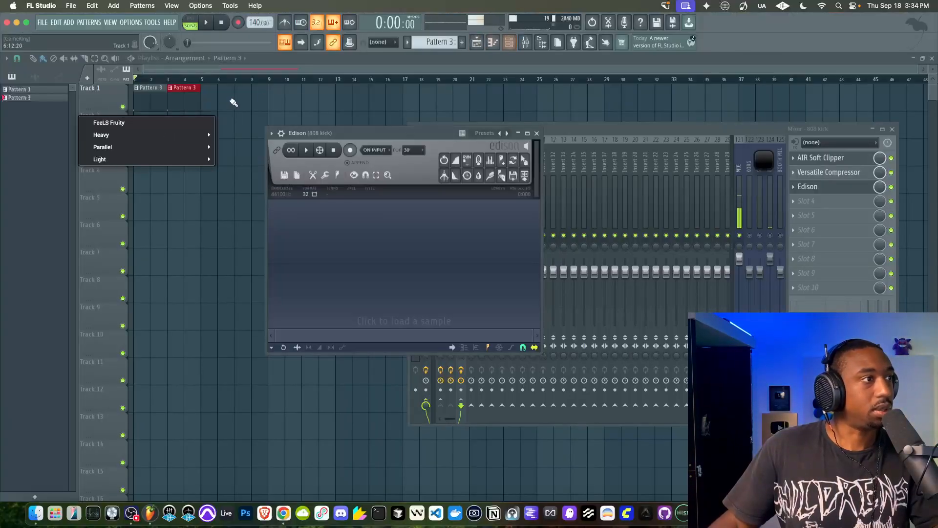
left_click_drag(592, 134, 542, 140)
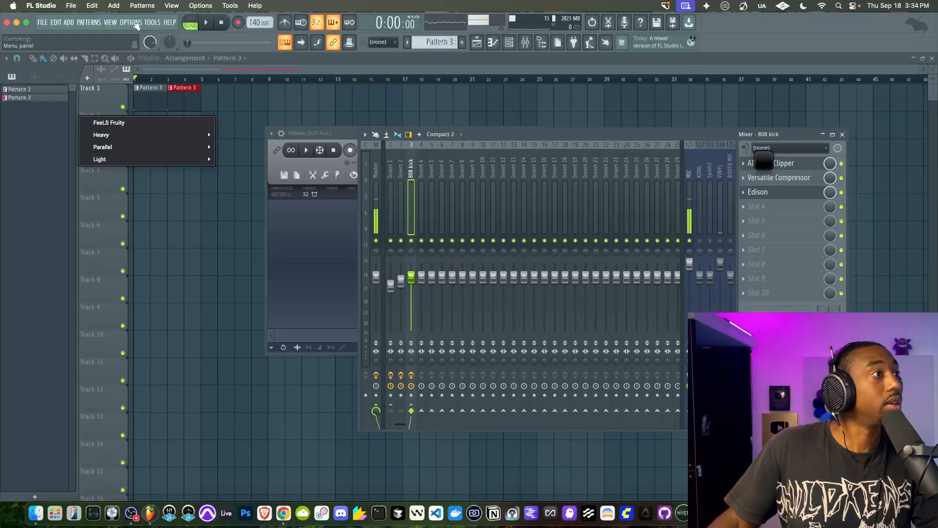
left_click(110, 22)
left_click(146, 184)
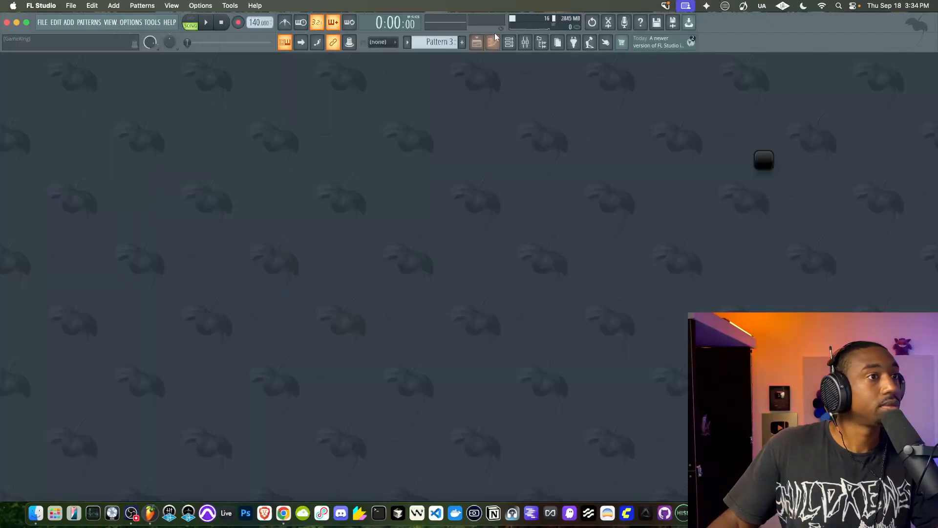
left_click(525, 43)
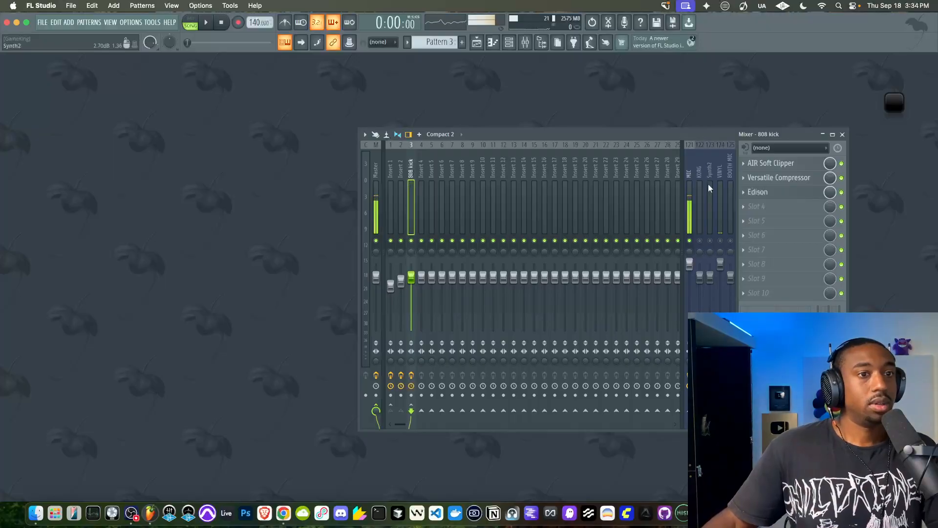
Open the 808 kick's Edison and Versatile Compressor, place them beside the mixer and start Edison's on-input recording
left_click(767, 193)
left_click_drag(391, 133, 174, 81)
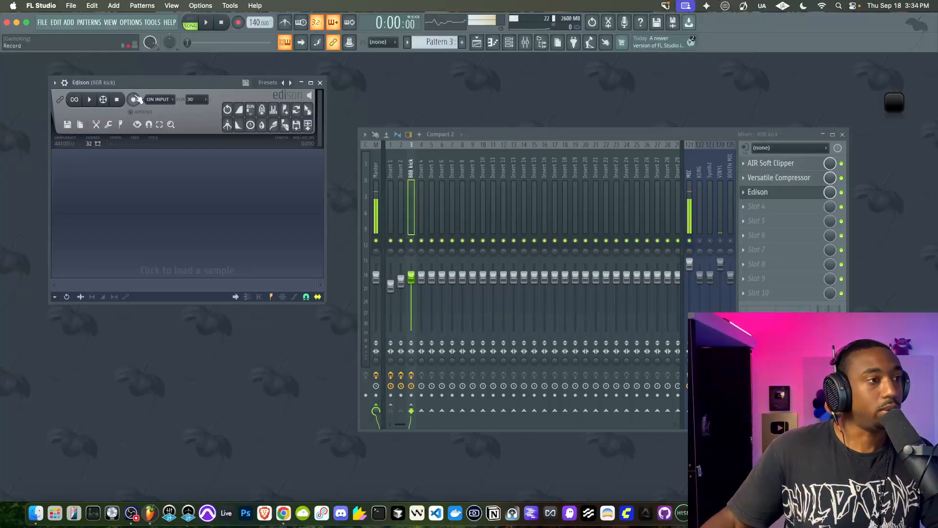
left_click(782, 178)
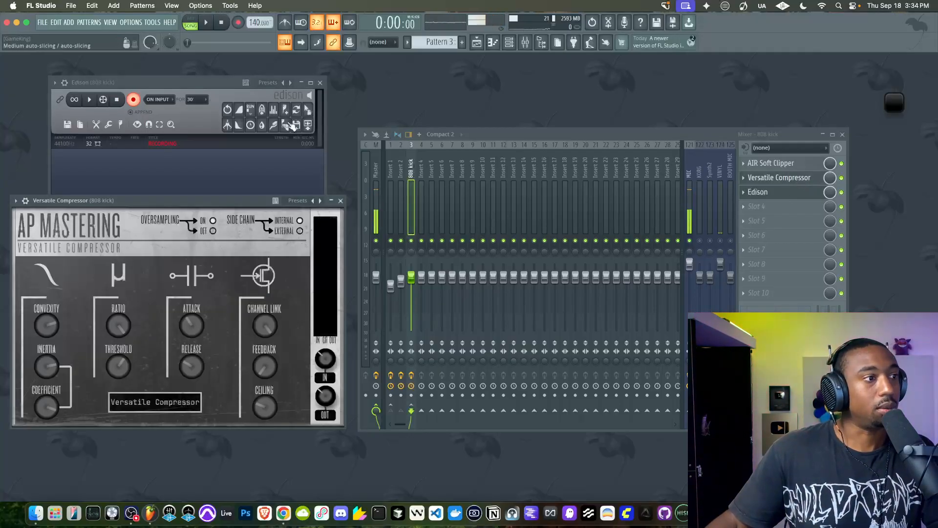
left_click_drag(223, 196, 269, 196)
Open Edison on Insert 1, record the playing 808 and separate both Edison windows to compare the waveforms
left_click(391, 181)
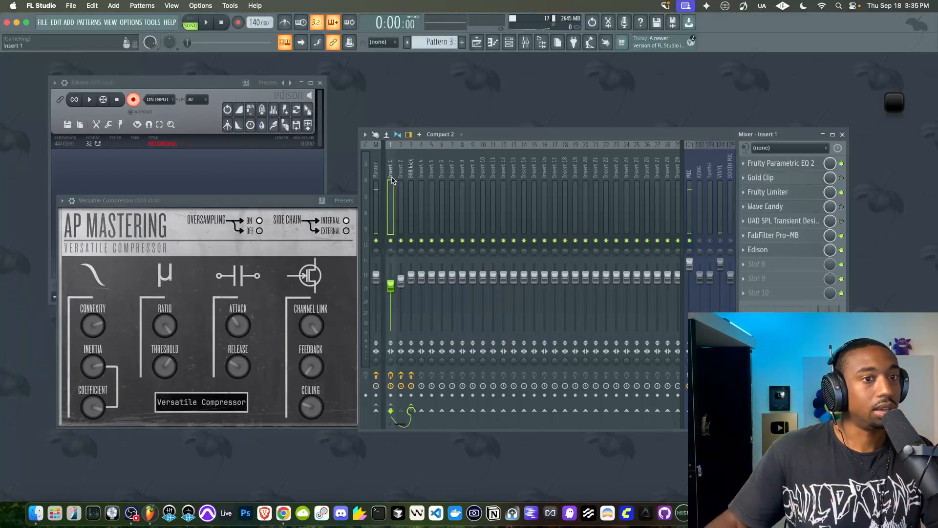
left_click(762, 250)
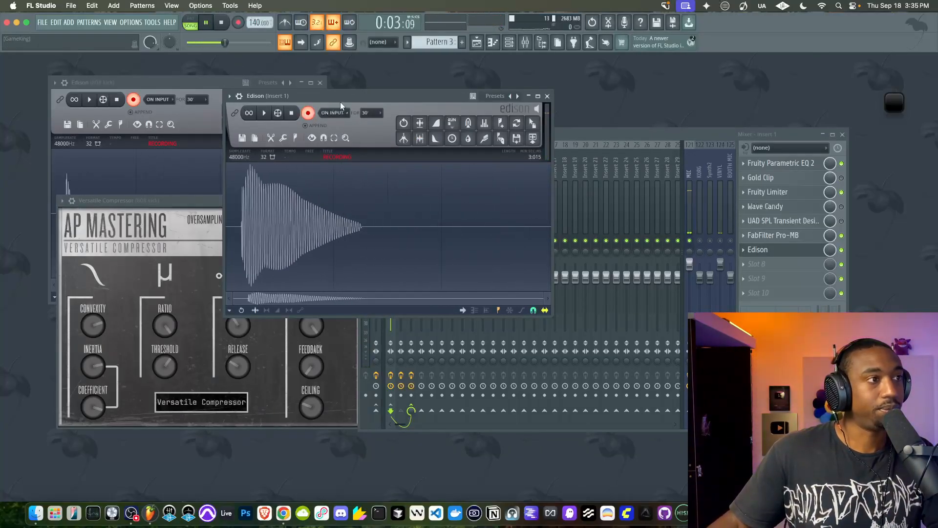
left_click_drag(339, 95, 682, 111)
left_click_drag(219, 79, 245, 70)
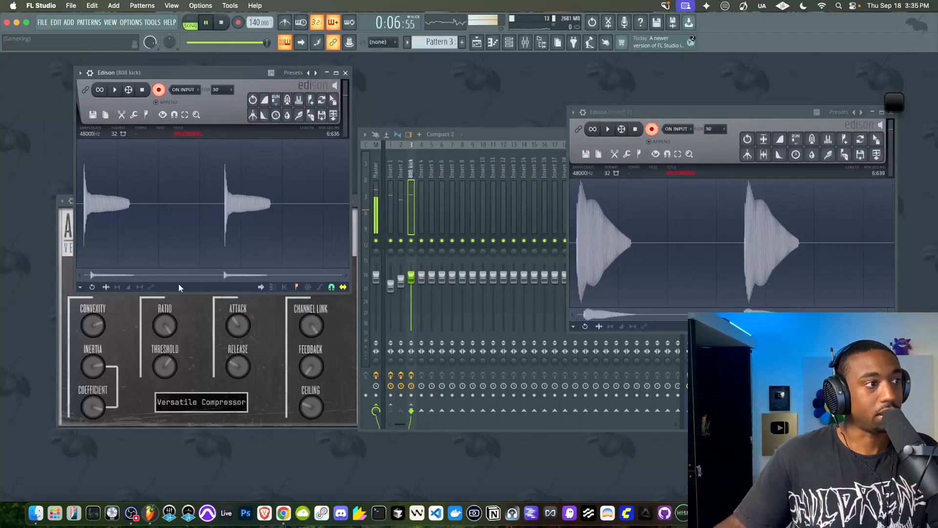
Move Versatile Compressor below the 808 kick's waveform and raise its threshold to roughly -9 dB during playback
left_click(199, 356)
left_click_drag(220, 209, 210, 282)
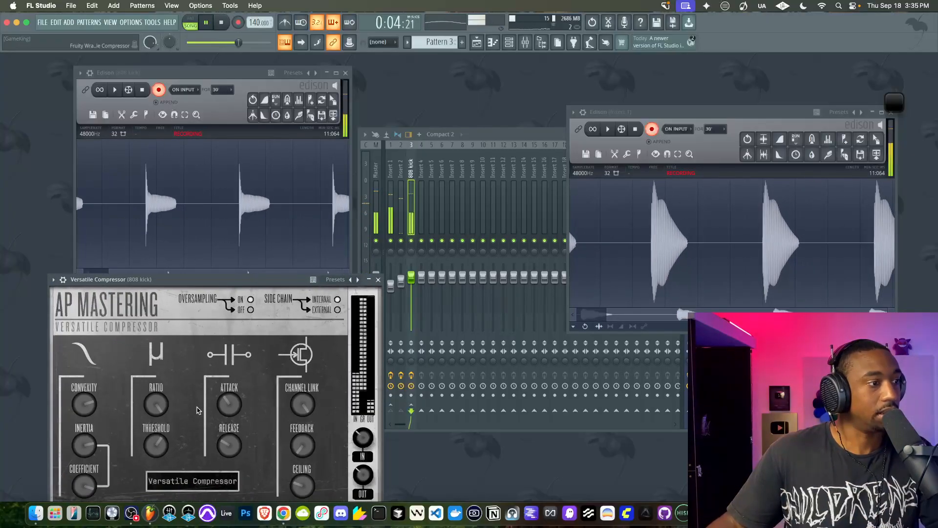
mouse_move(159, 429)
left_click_drag(161, 431, 162, 426)
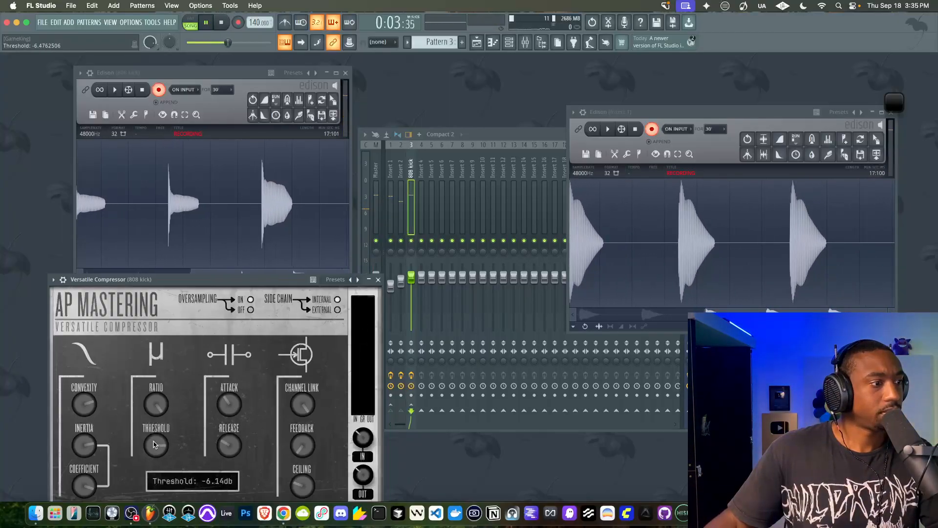
left_click_drag(154, 445, 155, 443)
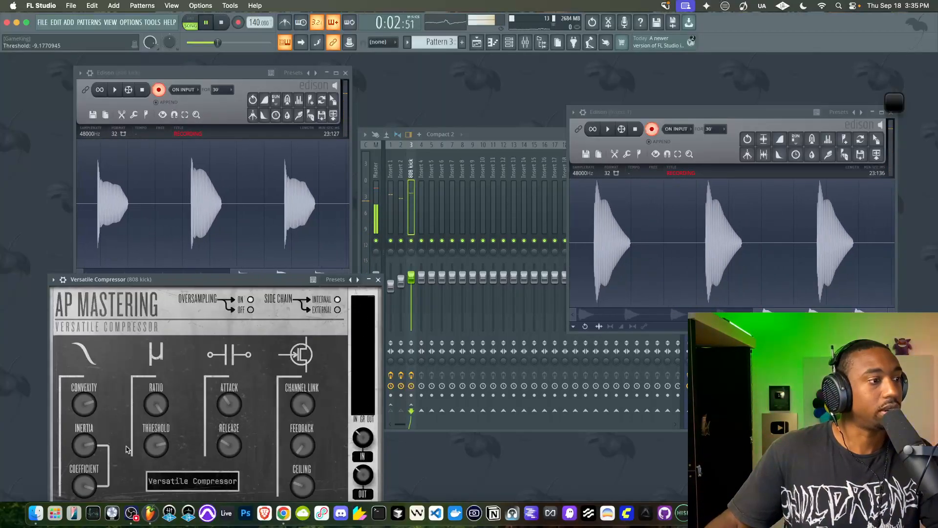
left_click_drag(154, 438, 156, 437)
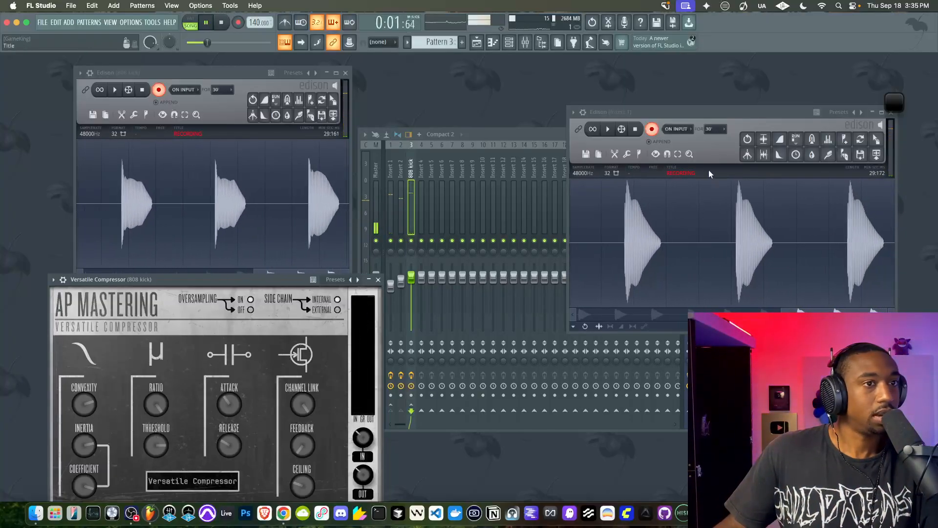
Move the Insert 1 Edison window off the mixer slots and place Versatile Compressor above AIR Soft Clipper on the 808 kick track
left_click(730, 114)
left_click_drag(730, 113, 654, 281)
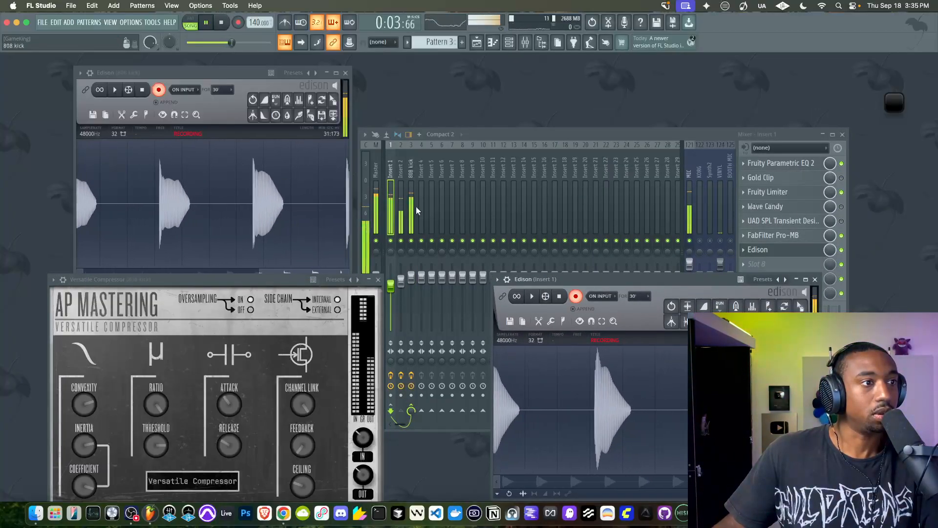
left_click_drag(782, 183, 782, 167)
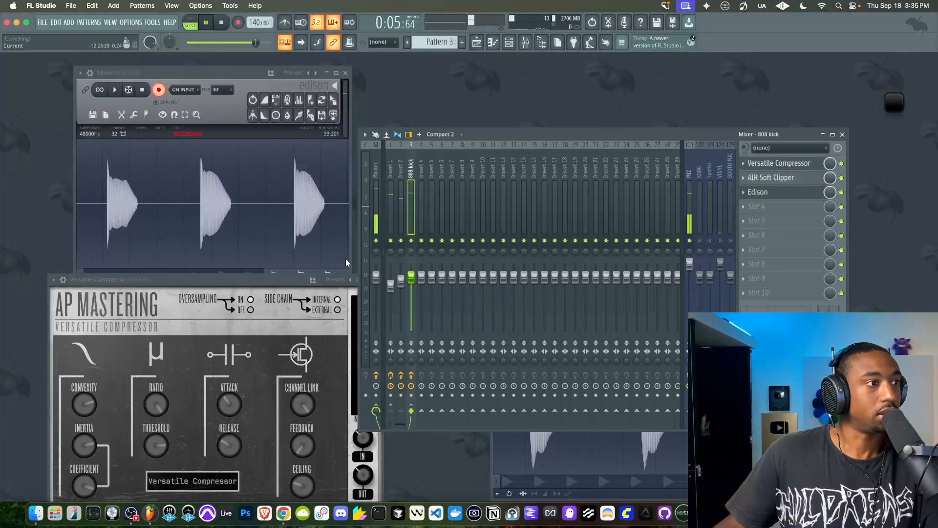
Set the compressor's output gain to 2.90 dB and AIR Soft Clipper's post level to -5.0 dB, closing the clipper
left_click_drag(257, 279, 262, 277)
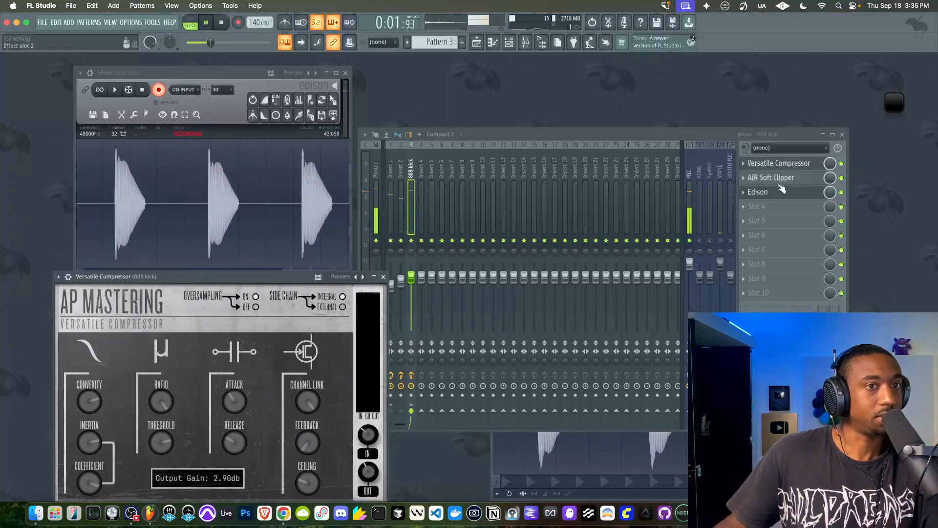
left_click(802, 178)
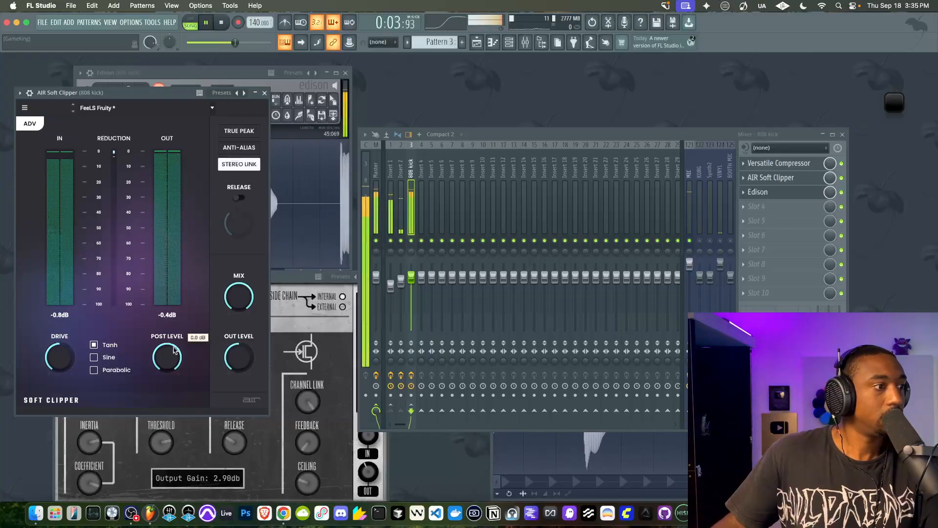
left_click(270, 396)
left_click(264, 93)
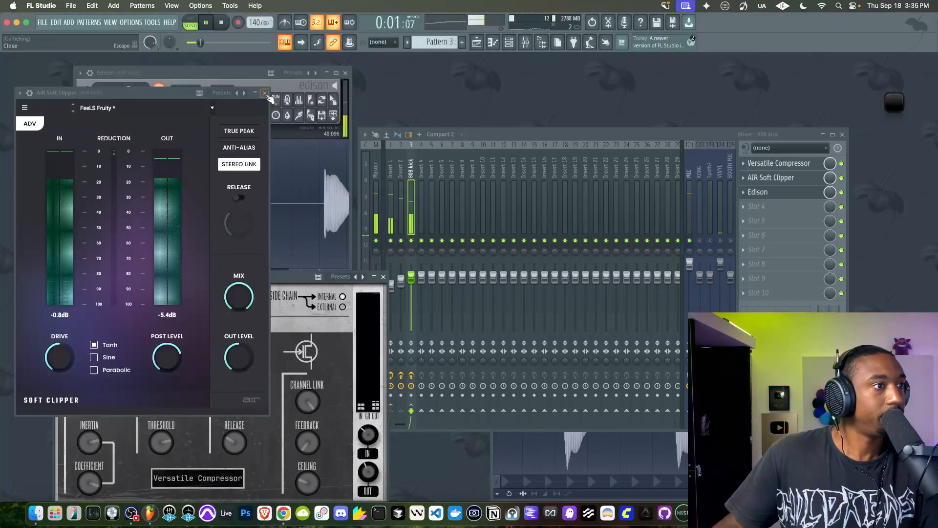
Adjust Versatile Compressor's output gain, trying up to about 8.69 dB before lowering it, and set feedback to about 39.17%
left_click_drag(264, 276, 250, 247)
mouse_move(352, 439)
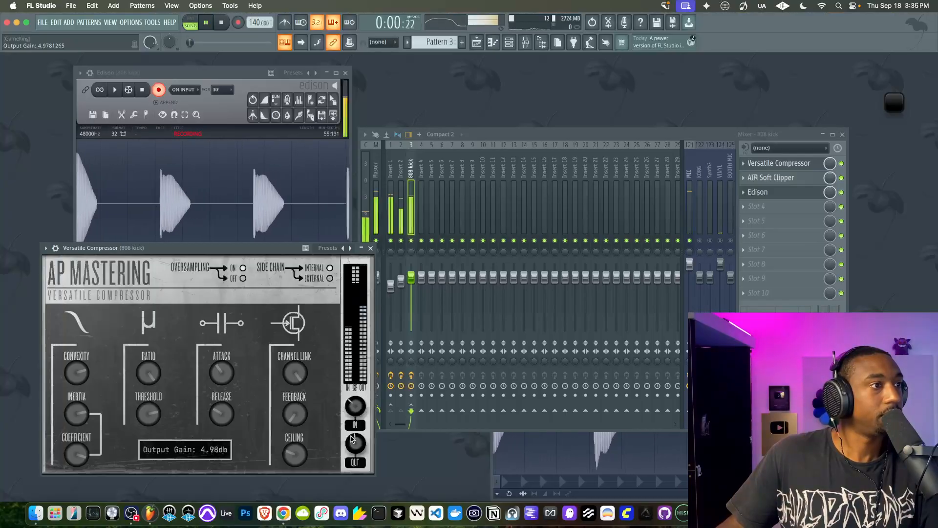
left_click_drag(355, 443, 357, 431)
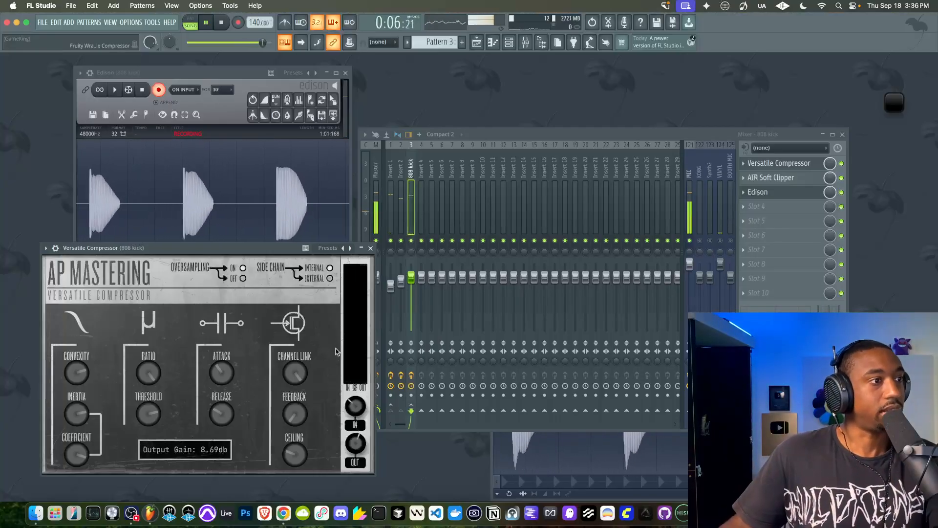
left_click_drag(355, 443, 349, 461)
mouse_move(295, 416)
left_mouse_down()
mouse_move(296, 405)
mouse_move(296, 426)
left_mouse_up()
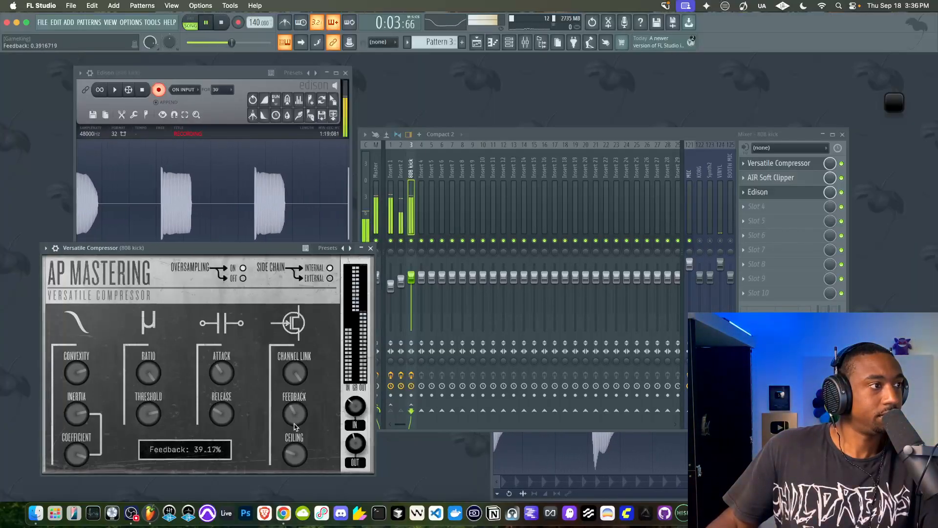
Stop playback, open the 808 channel's sample settings, reduce its quick fade-out and restart playback
key("space")
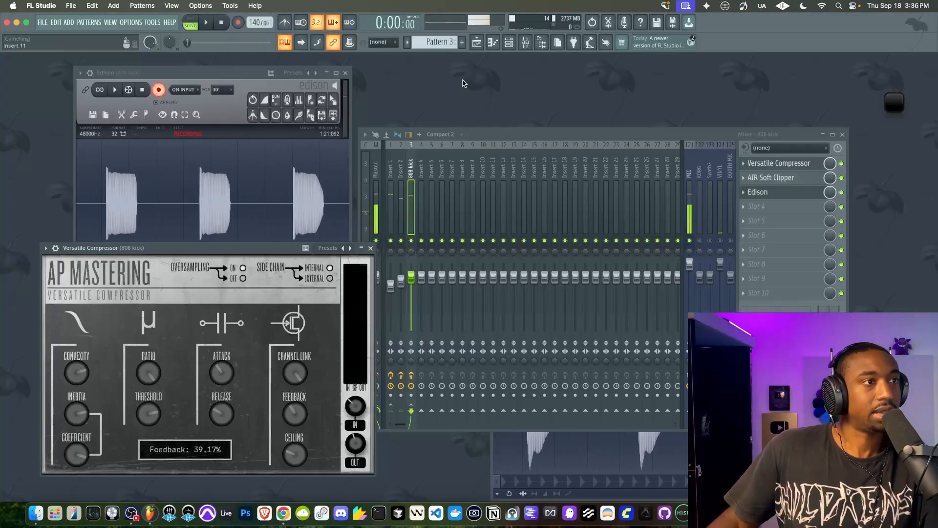
left_click(509, 43)
left_click(250, 106)
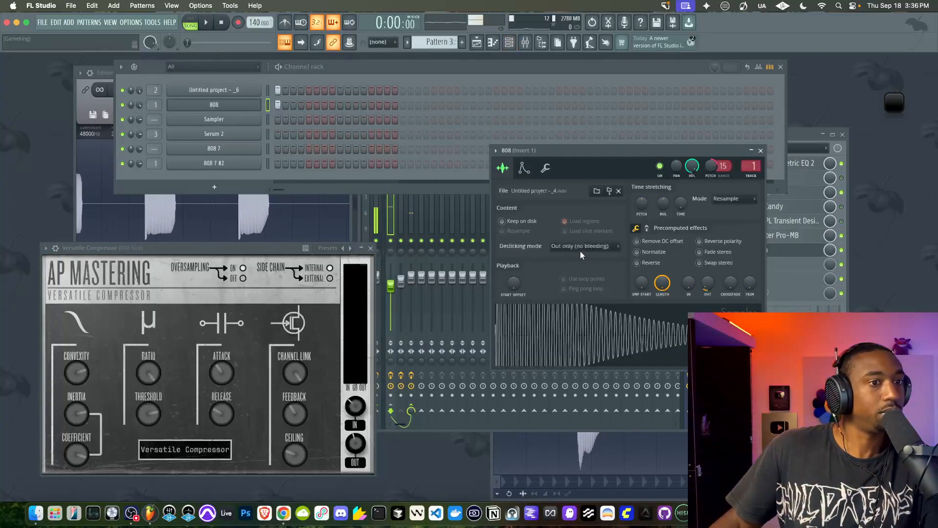
key("space")
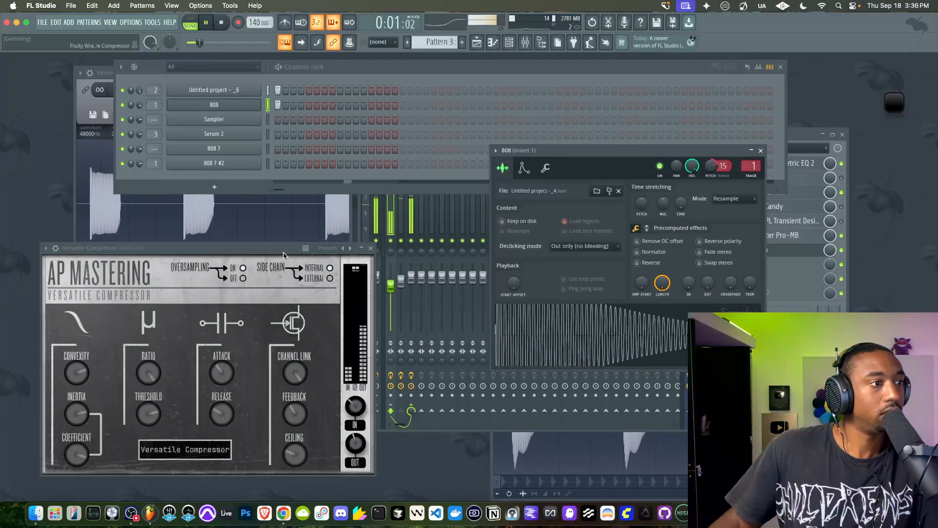
Audition the compressed 808 with a live keyboard note and another playback of the song
left_click(284, 255)
key("space")
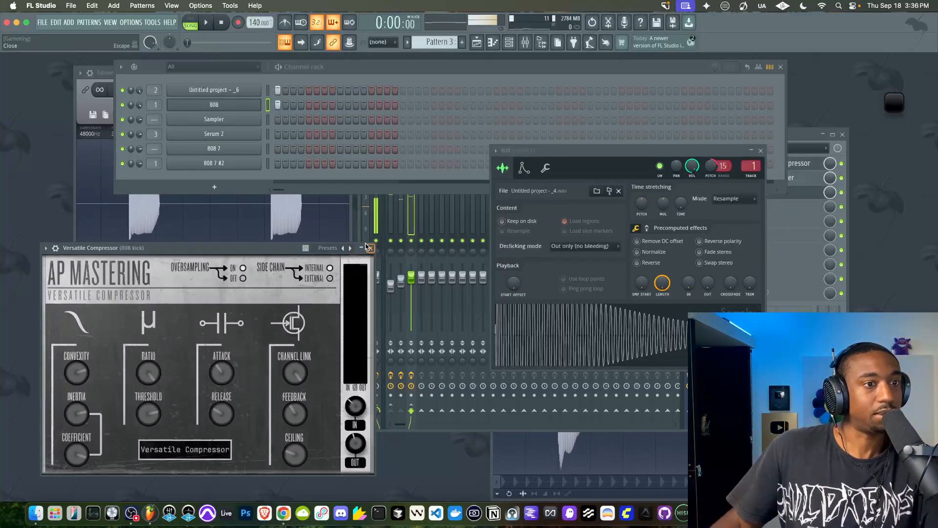
key("q")
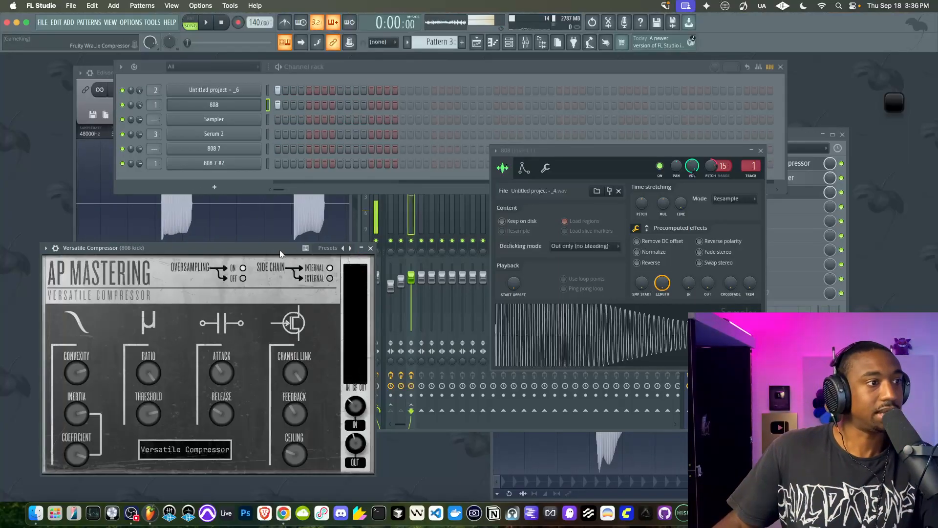
key("space")
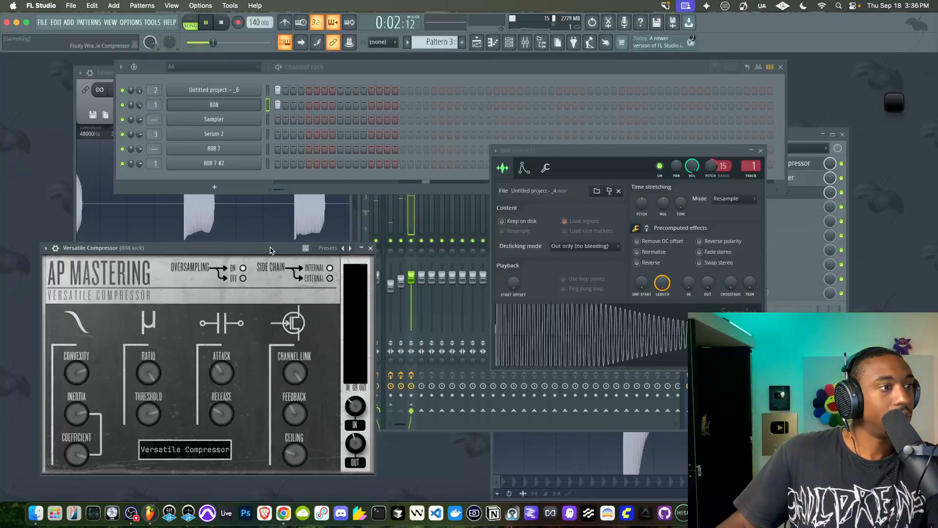
Stop playback and look over the Serum 2 channel's settings before closing the synth
left_click(227, 21)
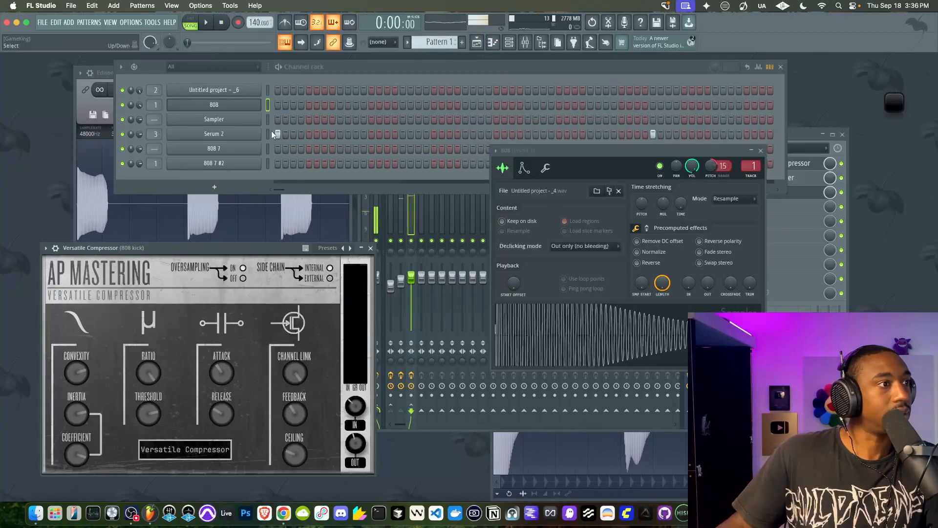
left_click(244, 135)
left_click(243, 135)
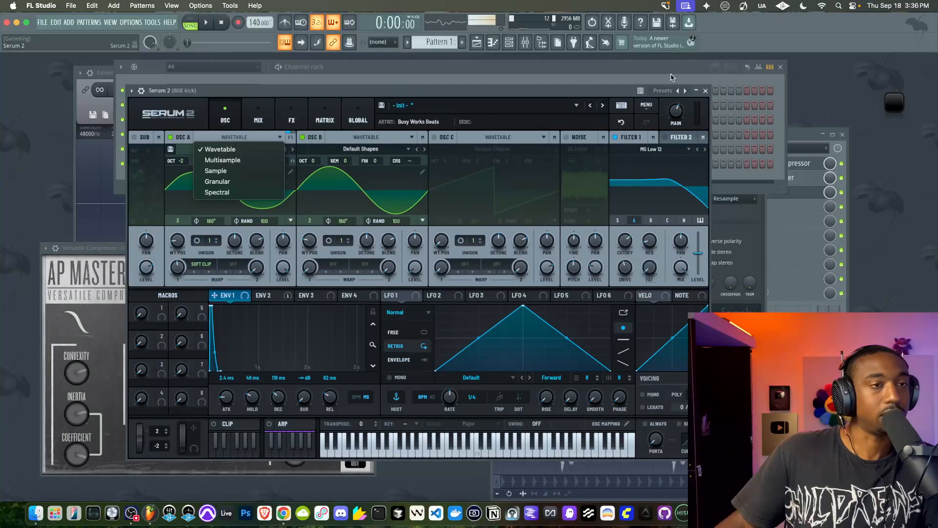
left_click(707, 90)
left_click(706, 90)
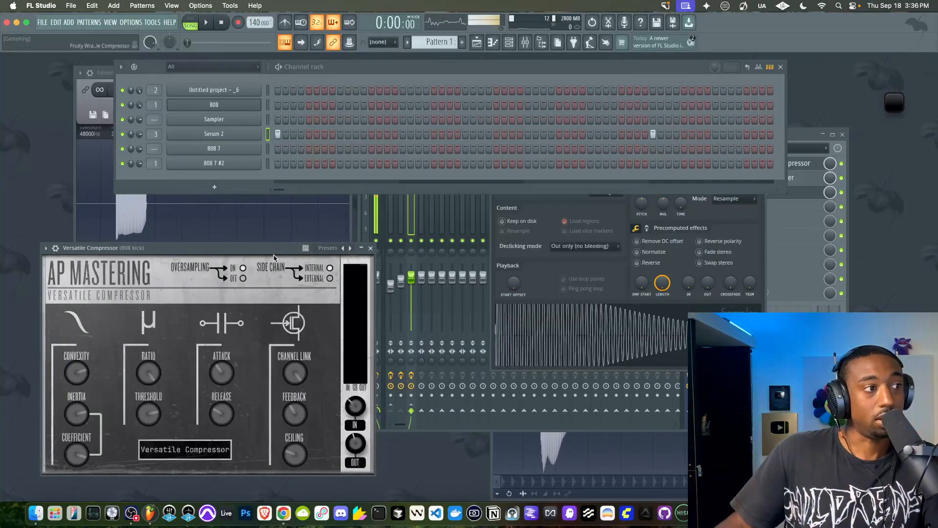
Play the song once more, bring up the playlist and stop playback
left_click_drag(270, 256, 276, 254)
key("space")
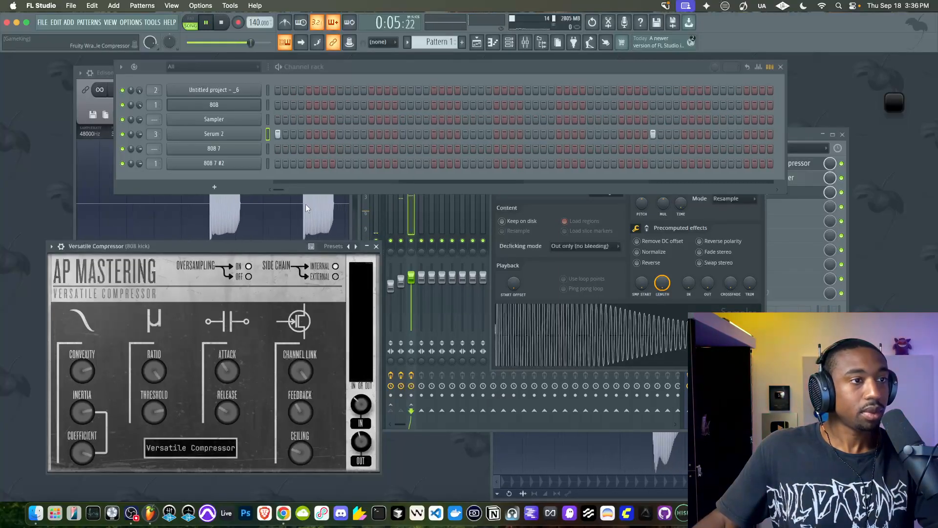
left_click(476, 42)
key("space")
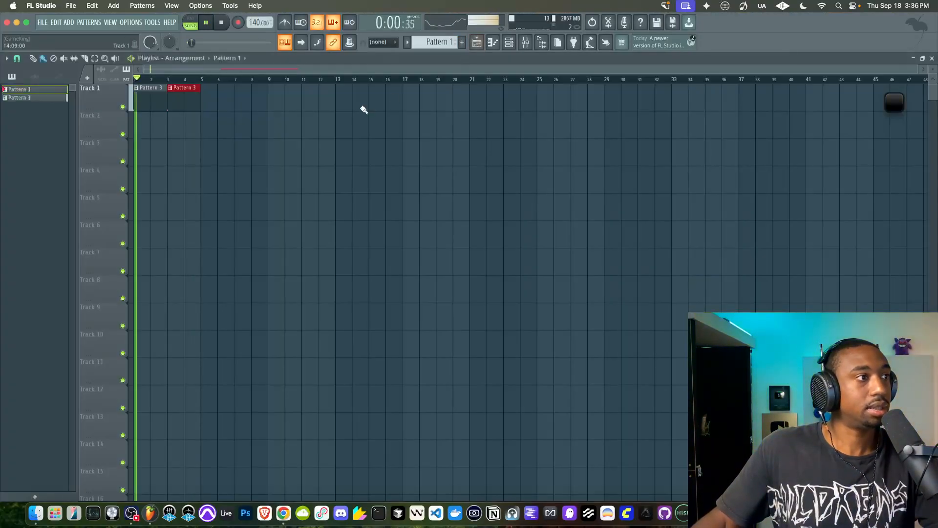
Open Edison on the 808 kick mixer track and stop its recording to show the most recent hits
left_click(525, 43)
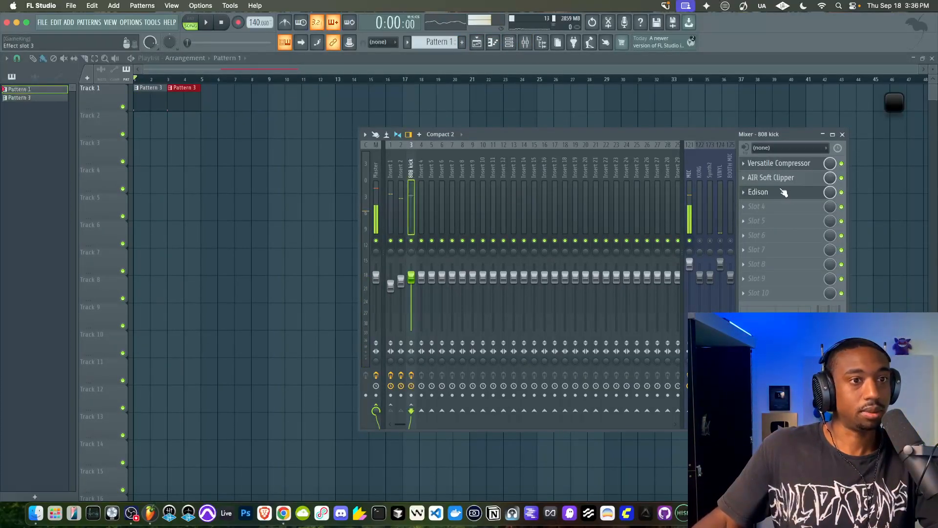
left_click(762, 192)
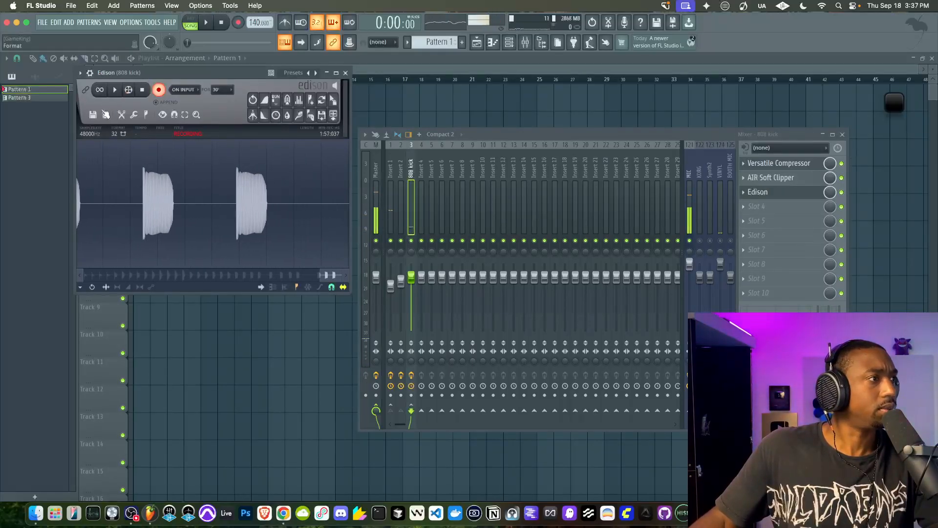
left_click(142, 90)
scroll(325, 198, "up", 2)
scroll(325, 198, "up", 6)
left_click_drag(298, 275, 322, 274)
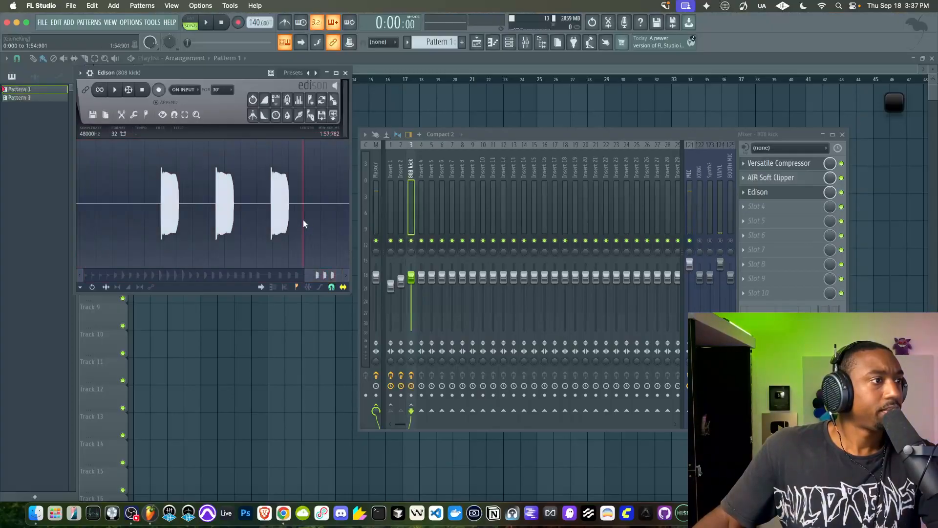
Select one recent 808 hit, about 2.1 seconds long, and load it into Edison as its own sample
scroll(303, 223, "up", 2)
left_click_drag(201, 184, 299, 185)
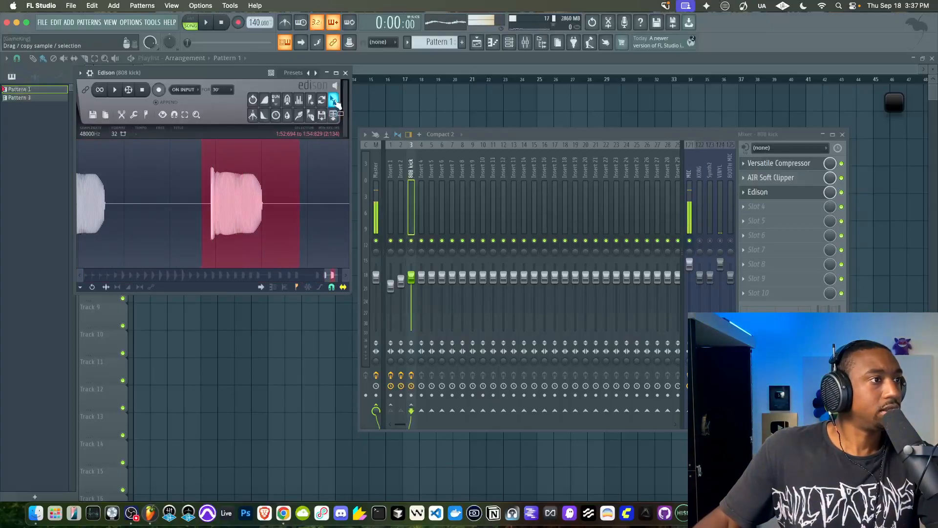
left_click_drag(335, 101, 173, 76)
left_click_drag(110, 73, 110, 73)
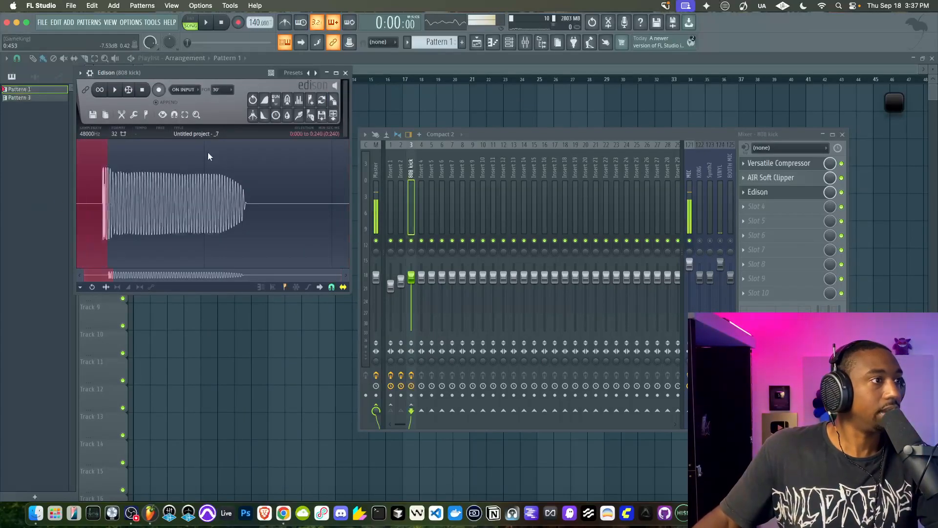
Widen Edison, trim the silence before and after the 808 hit, and audition the trimmed sample
left_click_drag(349, 149, 429, 157)
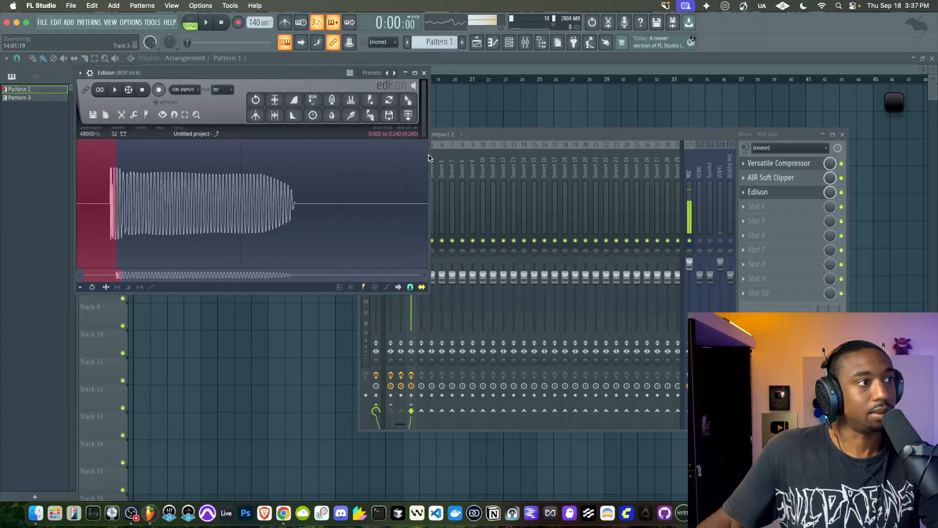
left_click(276, 115)
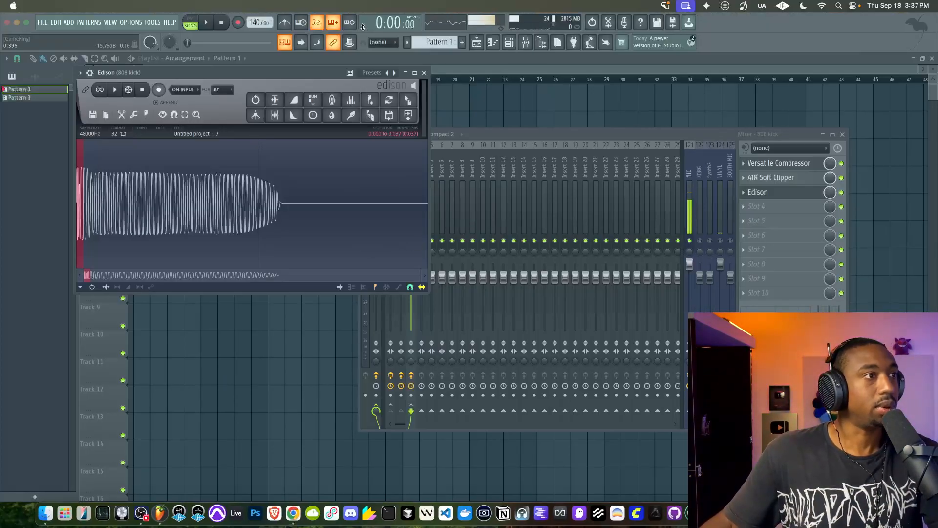
left_click(260, 81)
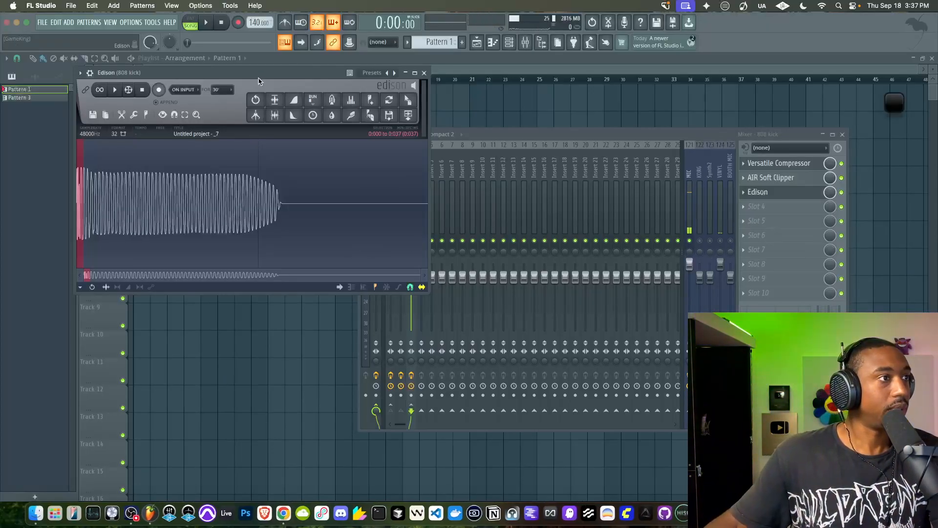
left_click(121, 91)
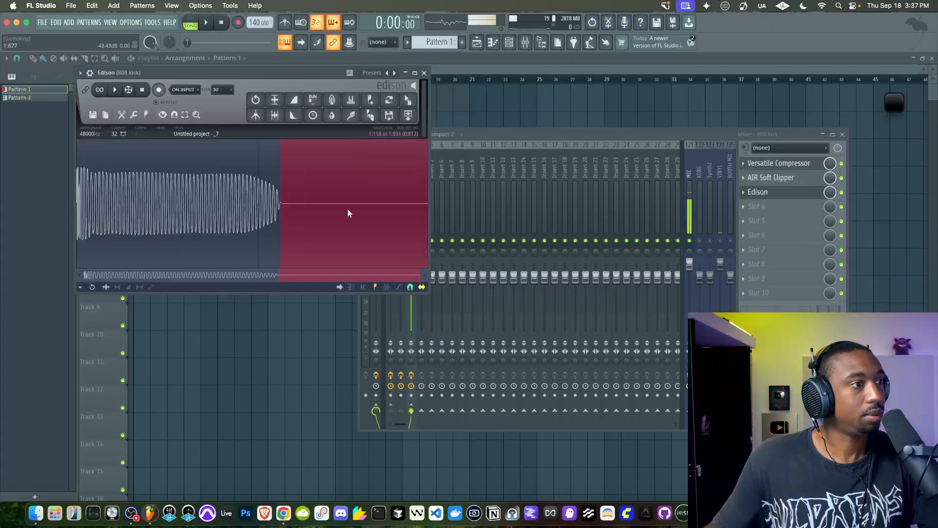
left_click(275, 115)
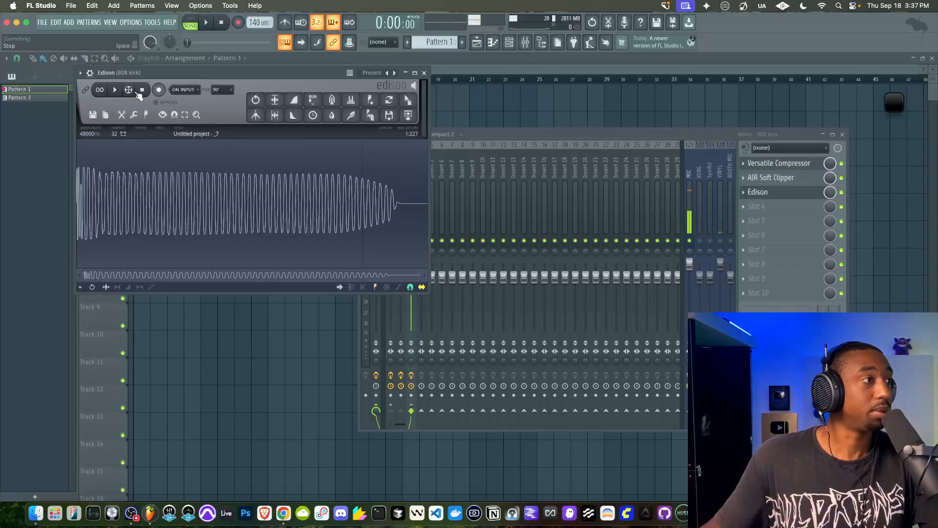
left_click(116, 90)
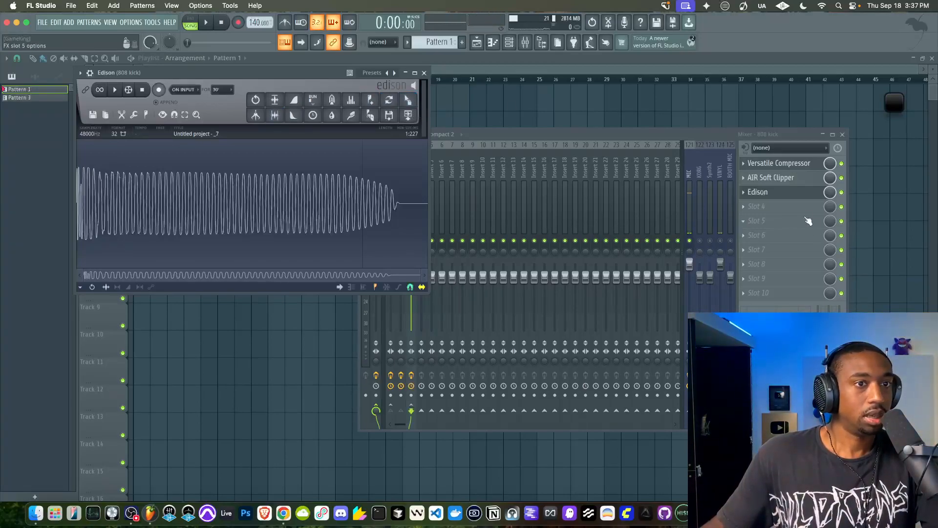
Move Edison above Versatile Compressor, add a second Edison after AIR Soft Clipper, and play the trimmed sample through the chain
mouse_move(787, 195)
left_mouse_down()
mouse_move(788, 181)
mouse_move(788, 206)
mouse_move(788, 182)
left_mouse_up()
left_click(774, 210)
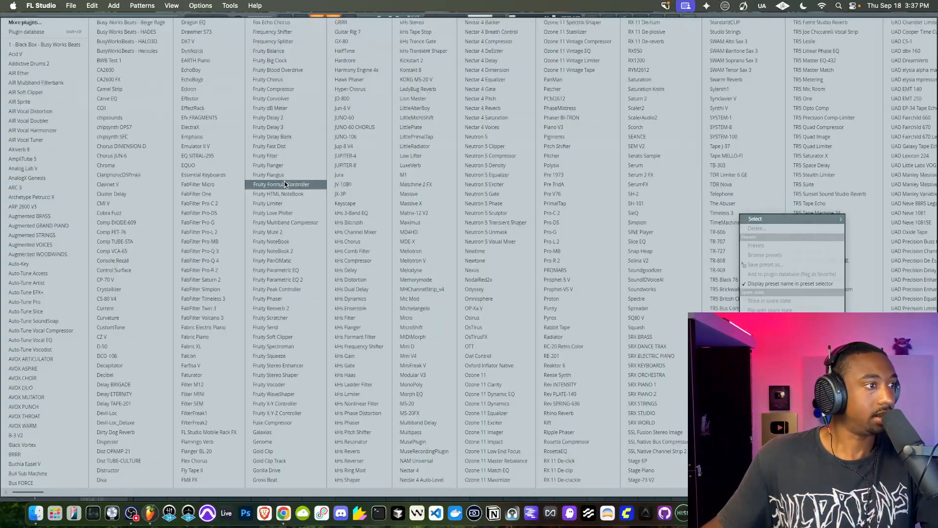
left_click(198, 91)
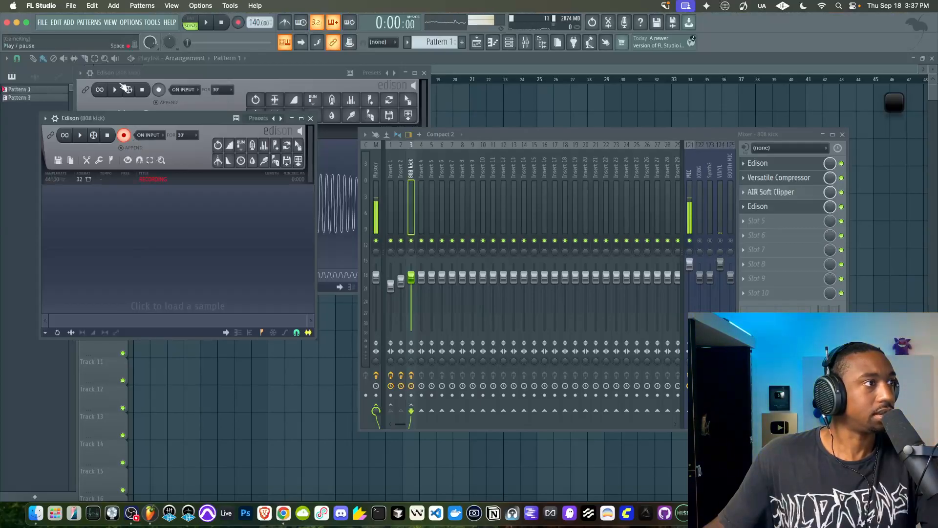
left_click(122, 85)
left_click_drag(155, 75, 496, 147)
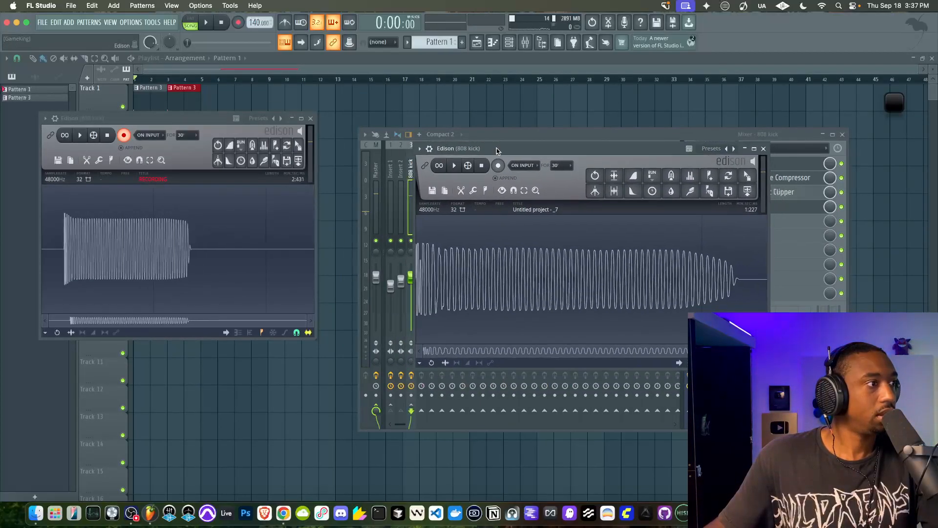
Bypass AIR Soft Clipper and replay the trimmed sample from the first Edison
left_click(845, 193)
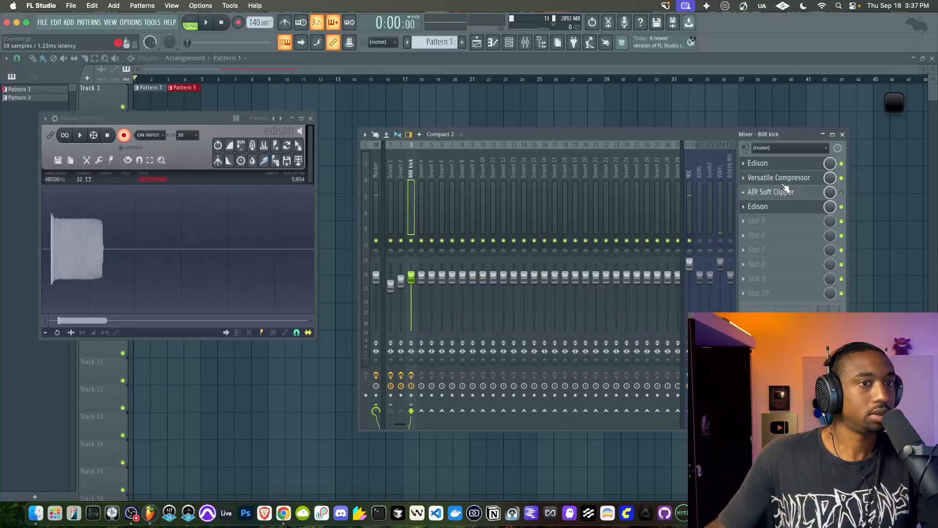
left_click(794, 168)
left_click(456, 167)
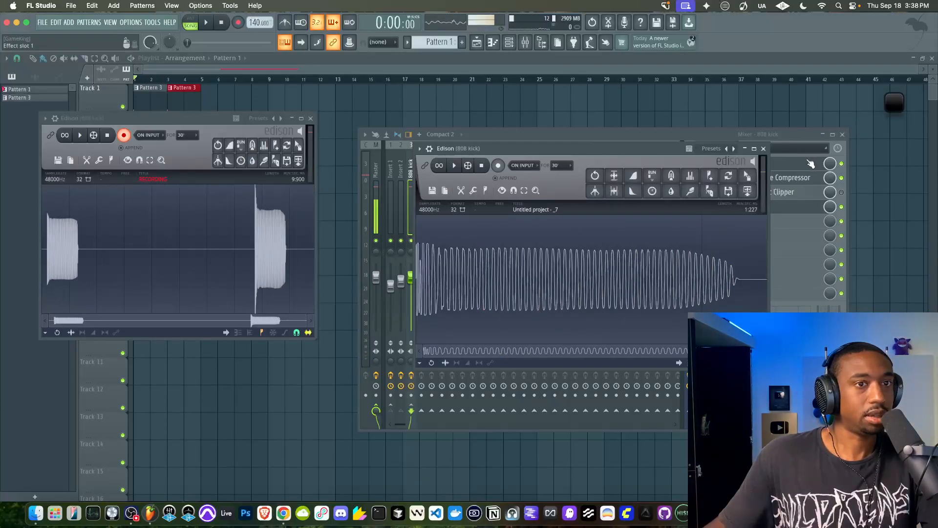
Set Versatile Compressor's output gain to -0.52 dB and replay the sample to capture the result in the second Edison
left_click(803, 184)
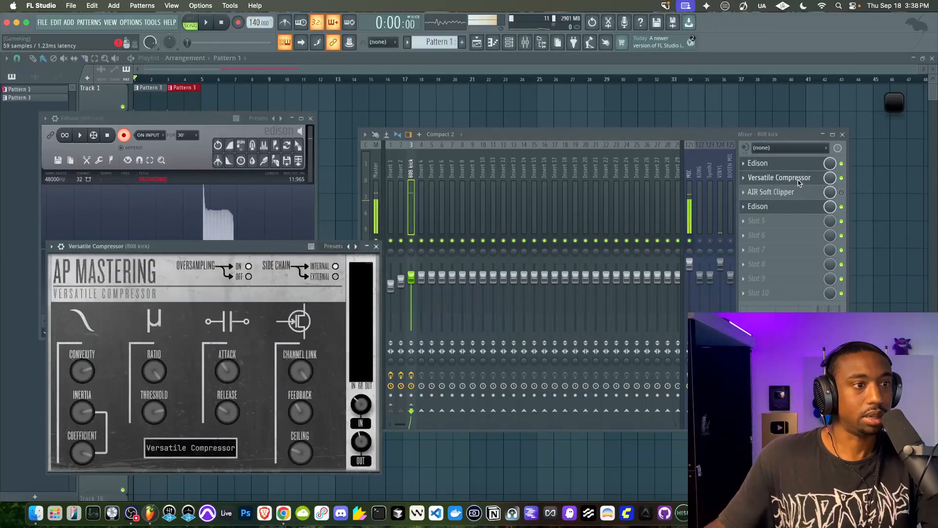
left_click_drag(357, 441, 354, 454)
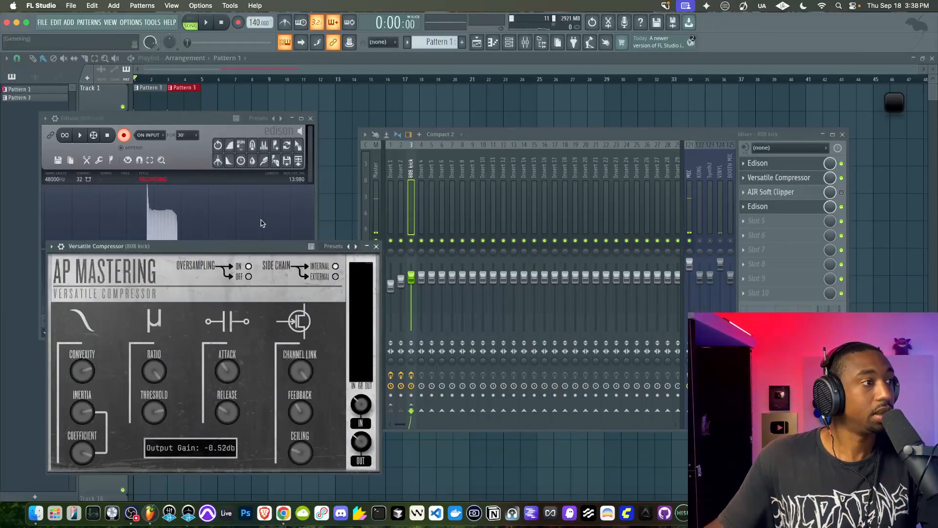
left_click(758, 163)
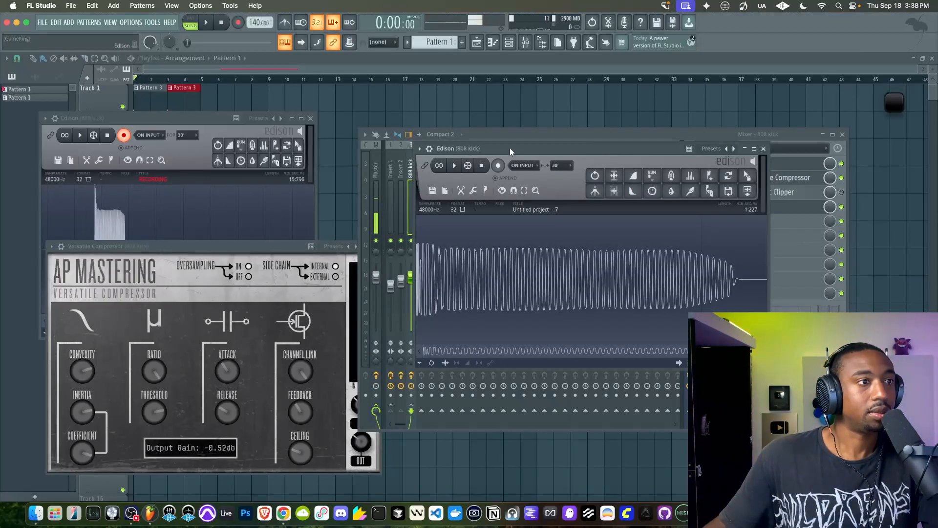
left_click(455, 165)
left_click_drag(197, 246, 266, 296)
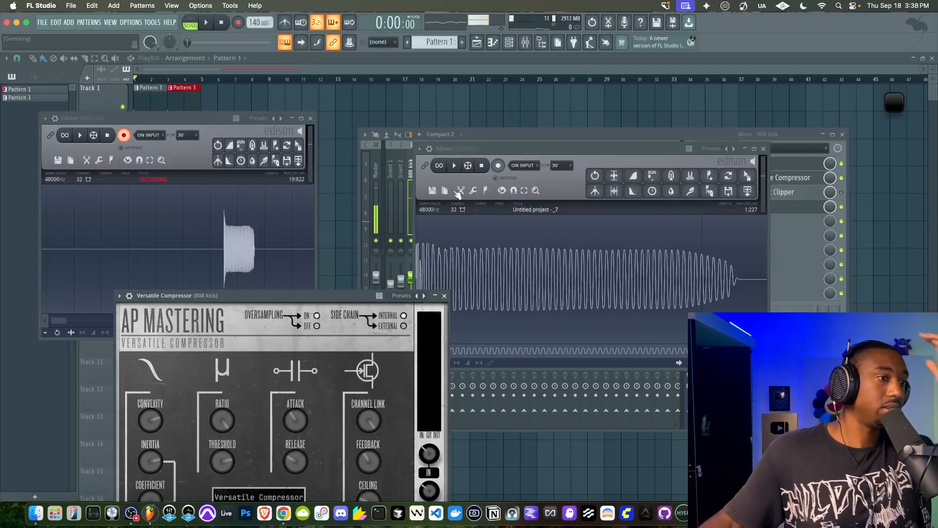
left_click(454, 166)
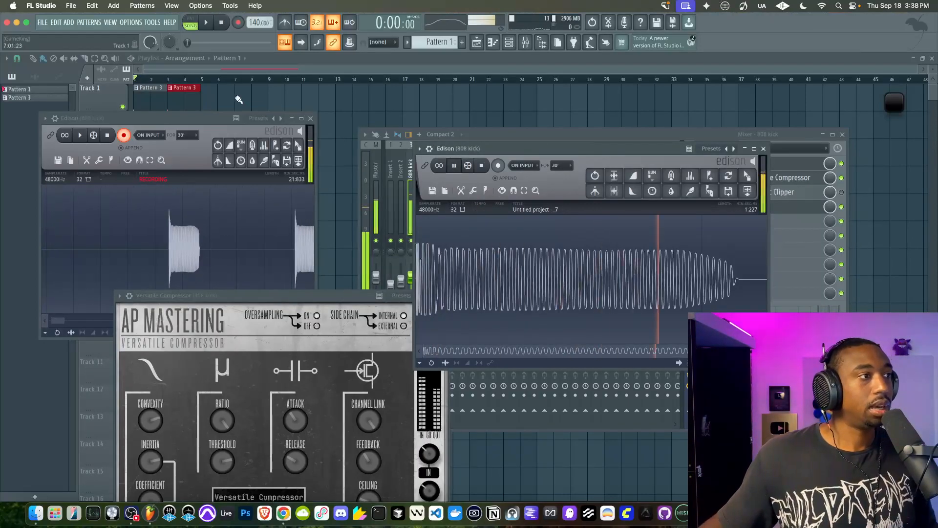
Stop recording in the second Edison and compare the waveforms of the captured hits
left_click(107, 135)
left_click(276, 262)
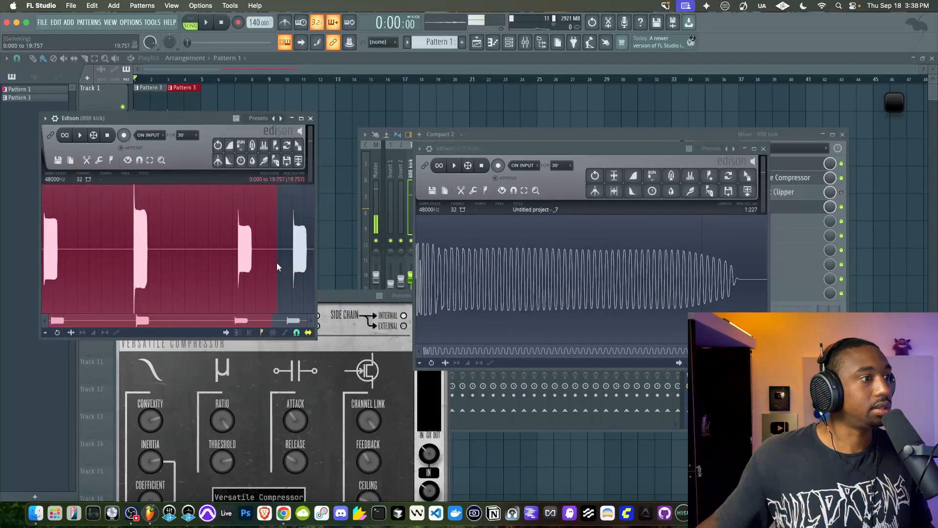
scroll(307, 257, "up", 2)
scroll(307, 257, "up", 3)
scroll(281, 233, "up", 3)
left_click_drag(213, 239, 135, 217)
key("Delete")
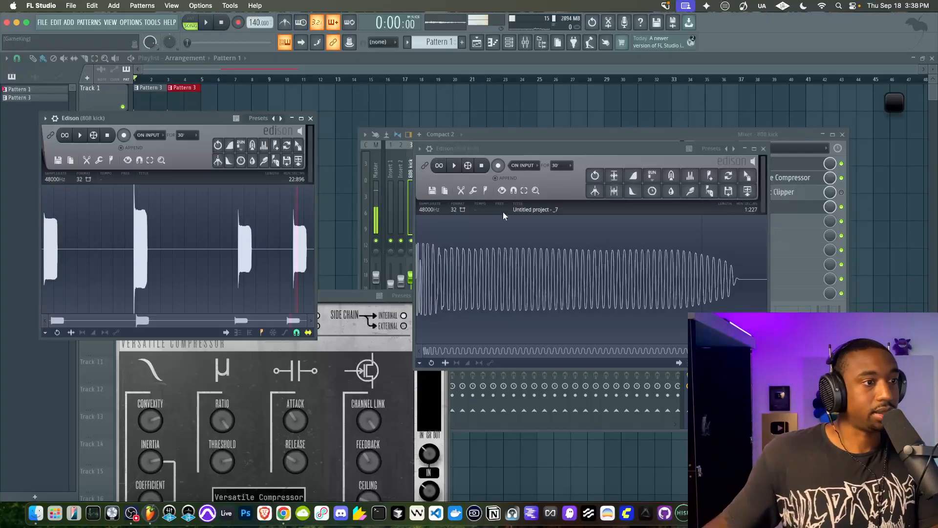
Move the first Edison next to the second one and close the second Edison's window
left_click_drag(495, 160, 413, 109)
left_click_drag(480, 106, 495, 107)
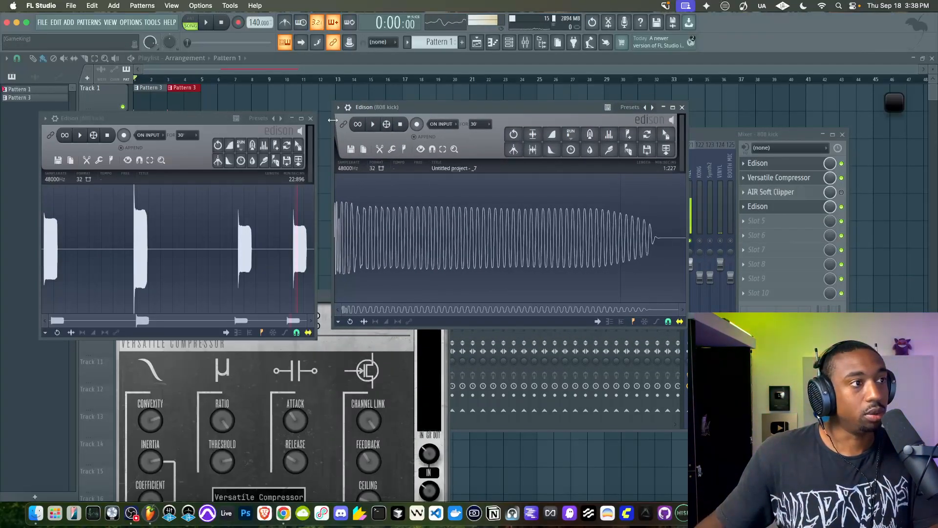
left_click(311, 119)
Enable looped playback in Edison and set a loop across the whole 808 sample
left_click(372, 124)
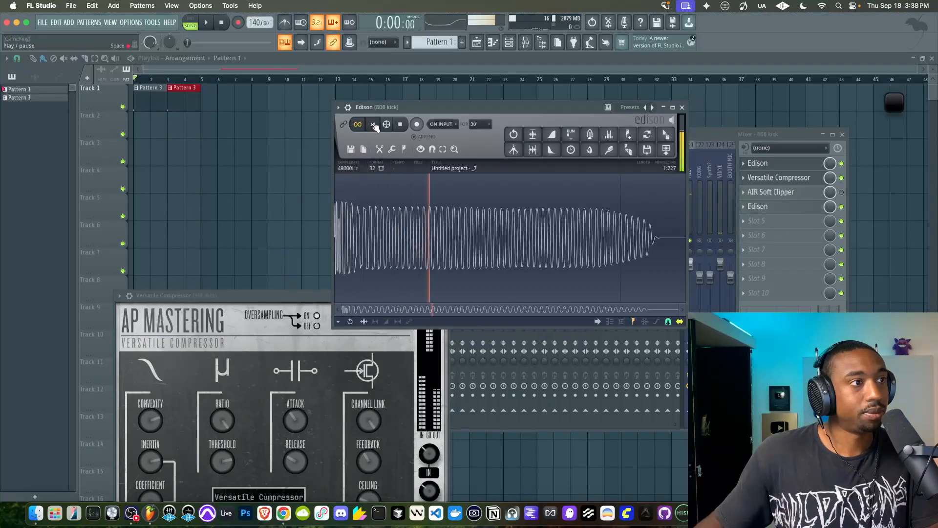
left_click(406, 149)
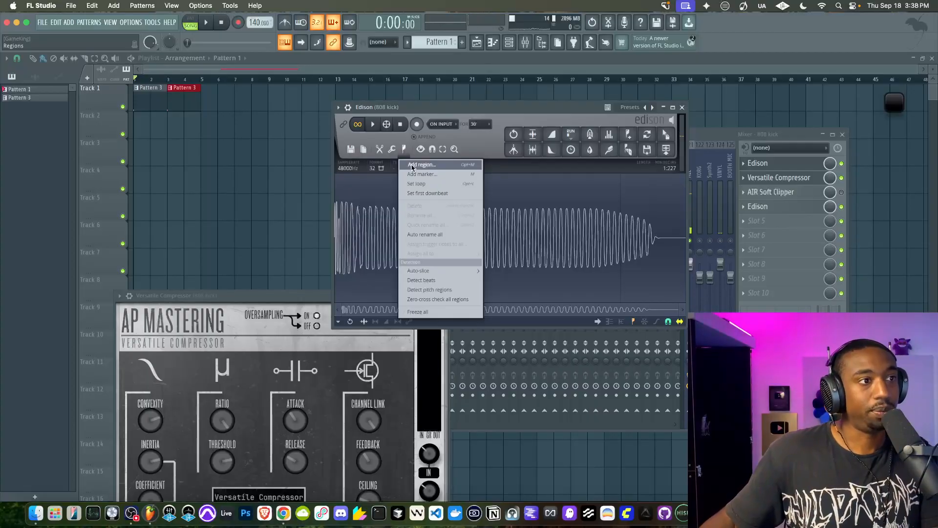
left_click(416, 165)
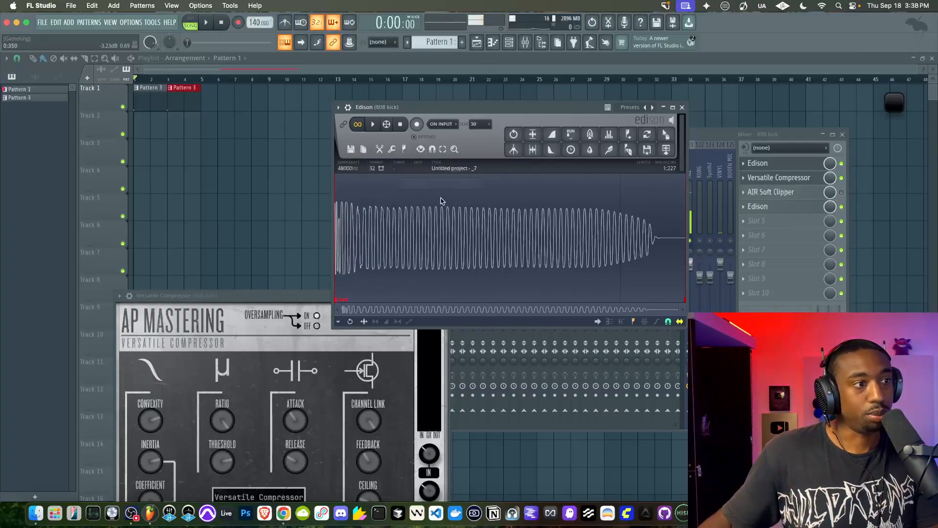
Set Edison's snapping to zero-crossing and move the loop's start into the 808 body at about 0:422
left_click(422, 149)
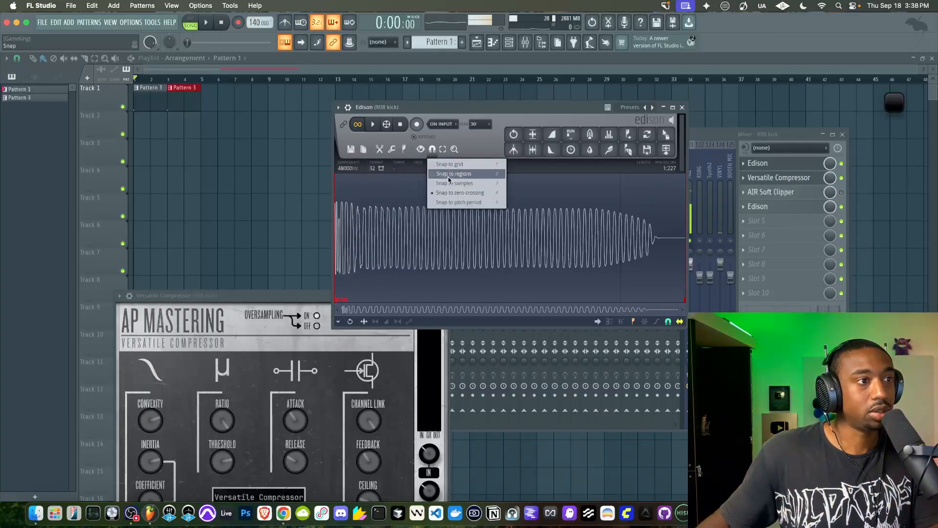
left_click(447, 193)
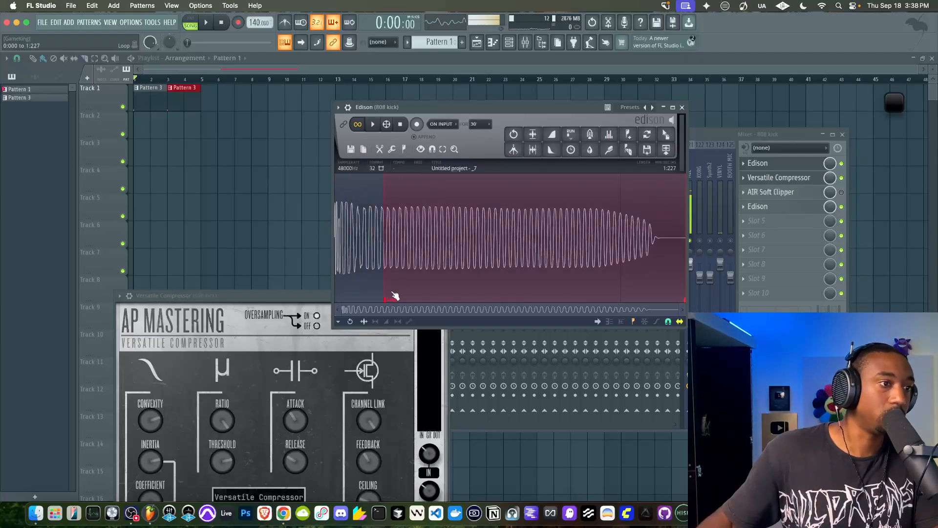
scroll(464, 281, "up", 5)
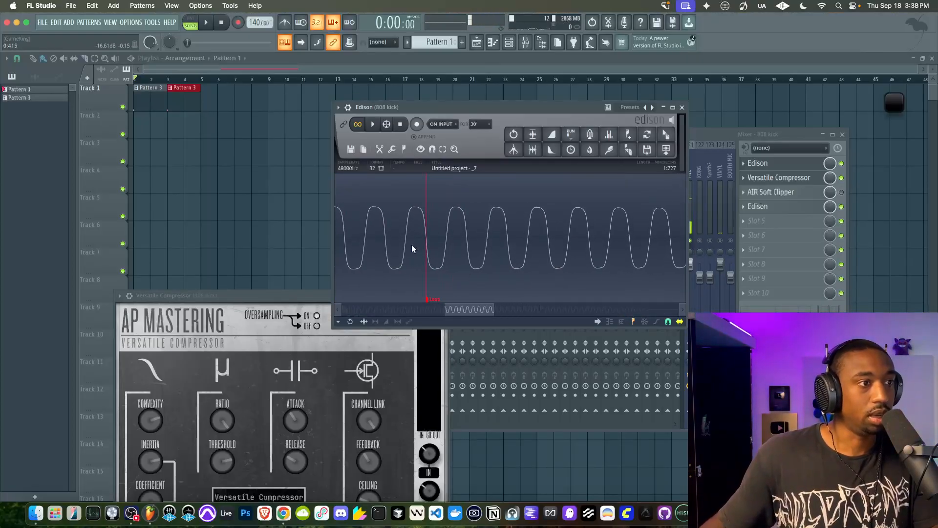
scroll(427, 248, "down", 5)
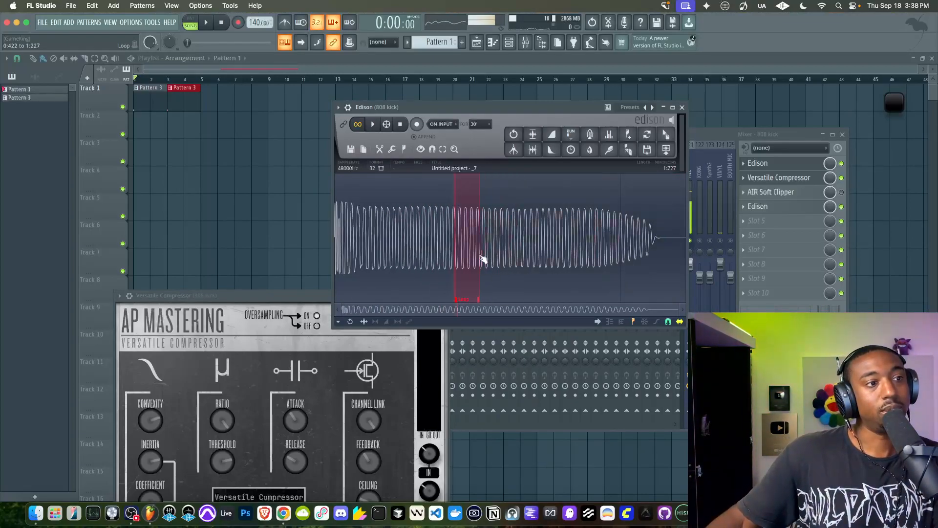
Pull the loop's end back to cover only a few wave cycles after its start, and audition the loop
scroll(473, 251, "up", 4)
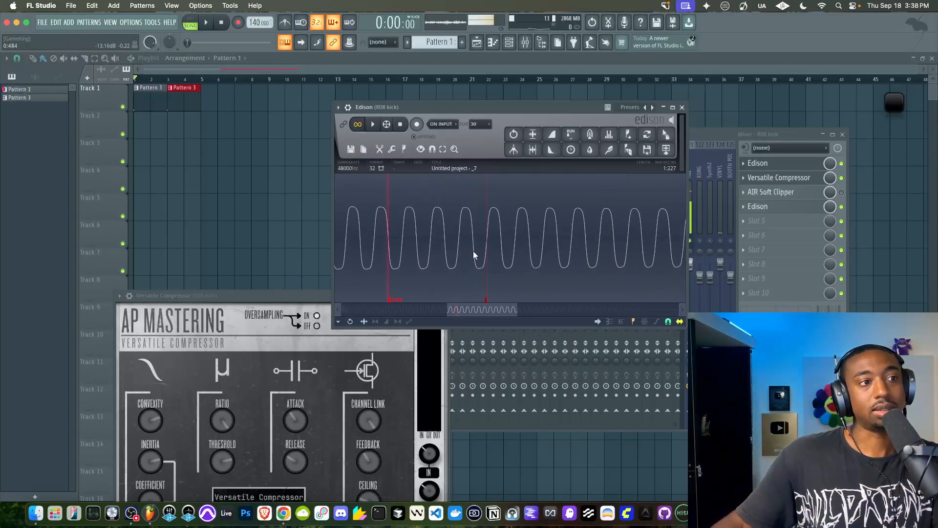
scroll(495, 243, "up", 3)
scroll(494, 244, "down", 4)
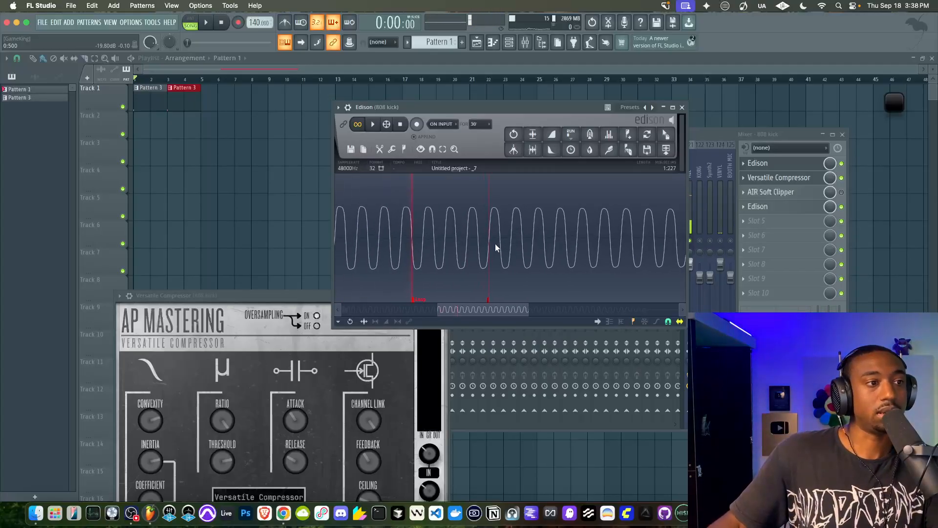
scroll(495, 243, "up", 2)
scroll(471, 263, "down", 1)
scroll(471, 262, "down", 3)
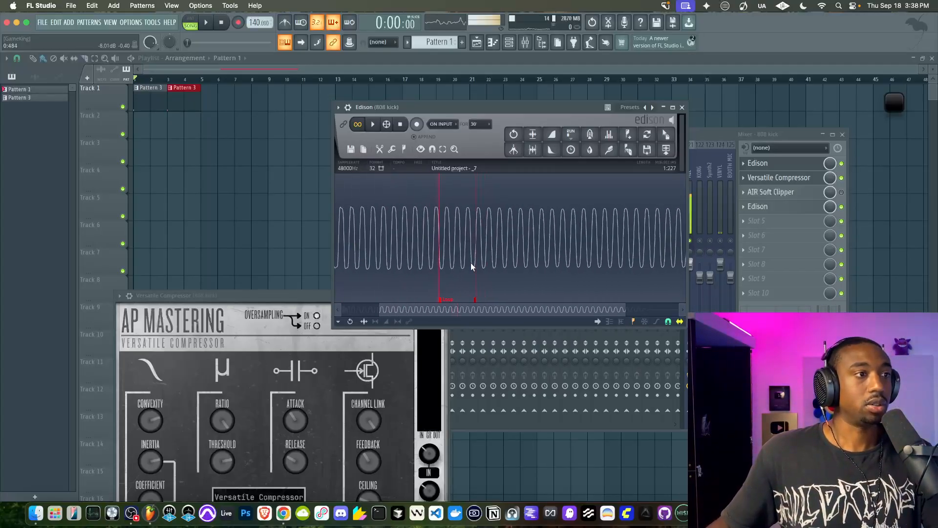
left_click(374, 125)
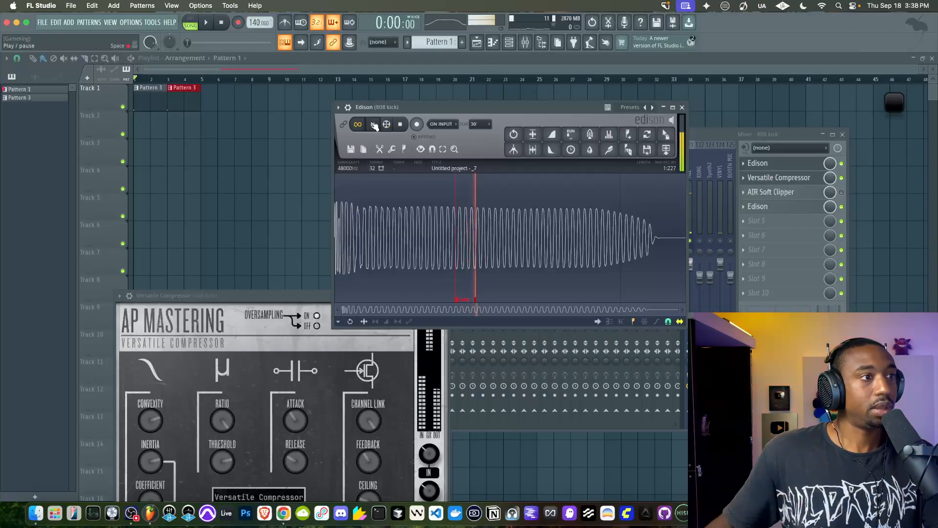
left_click(374, 125)
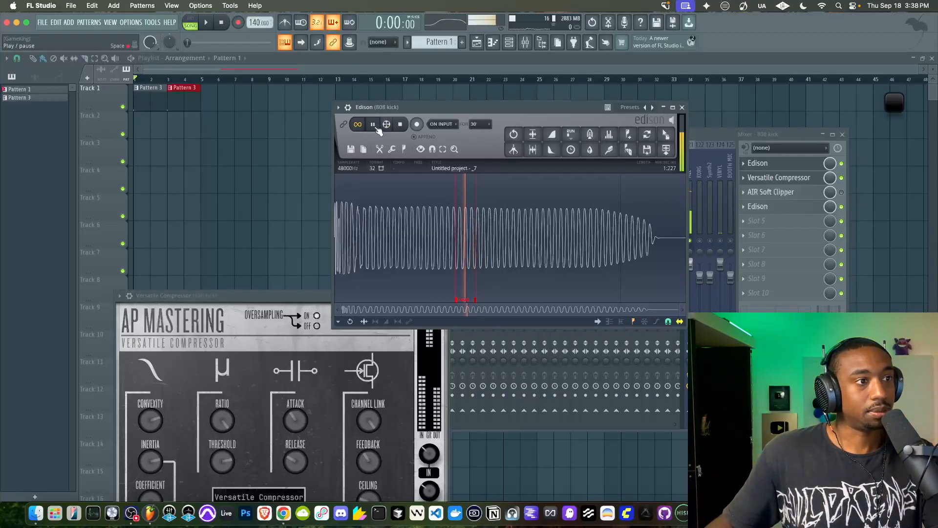
Move the loop's start back to about 0:369 and readjust its end while listening for a smooth sustain
left_click_drag(462, 303, 493, 303)
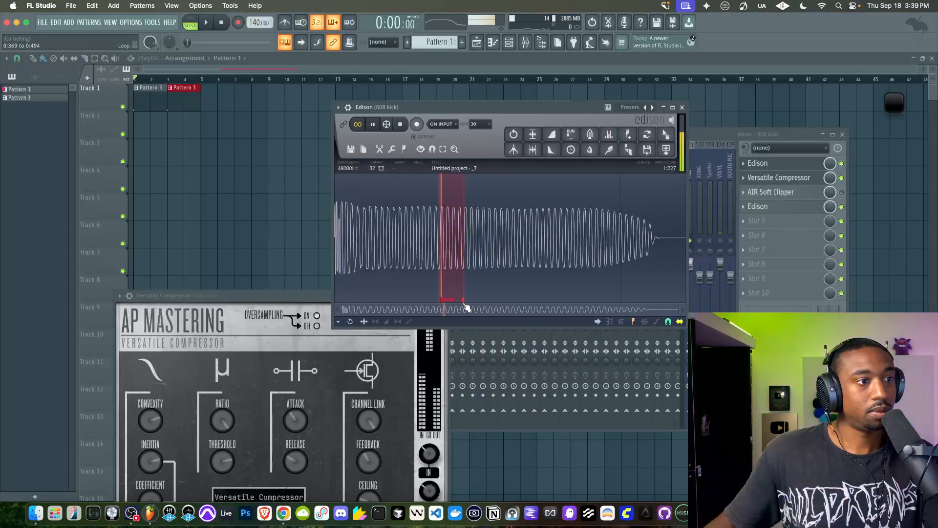
left_click_drag(463, 304, 517, 298)
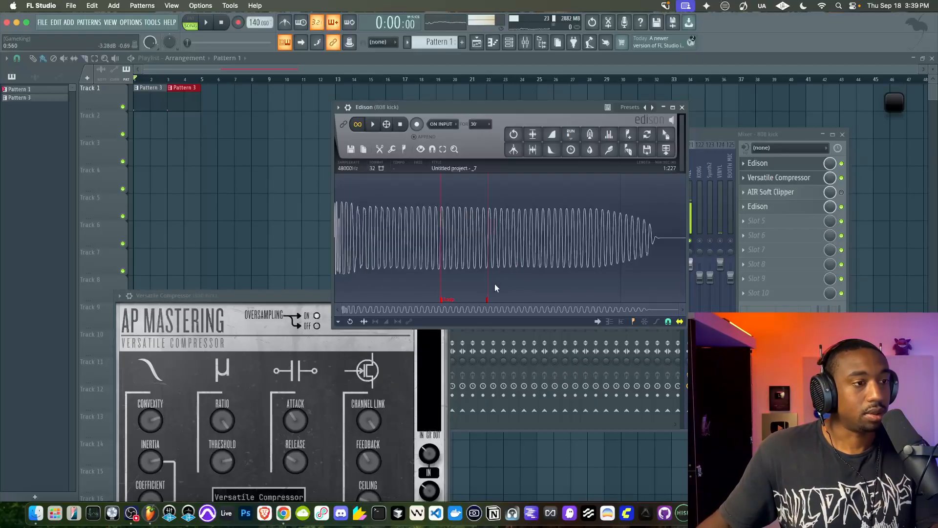
key("space")
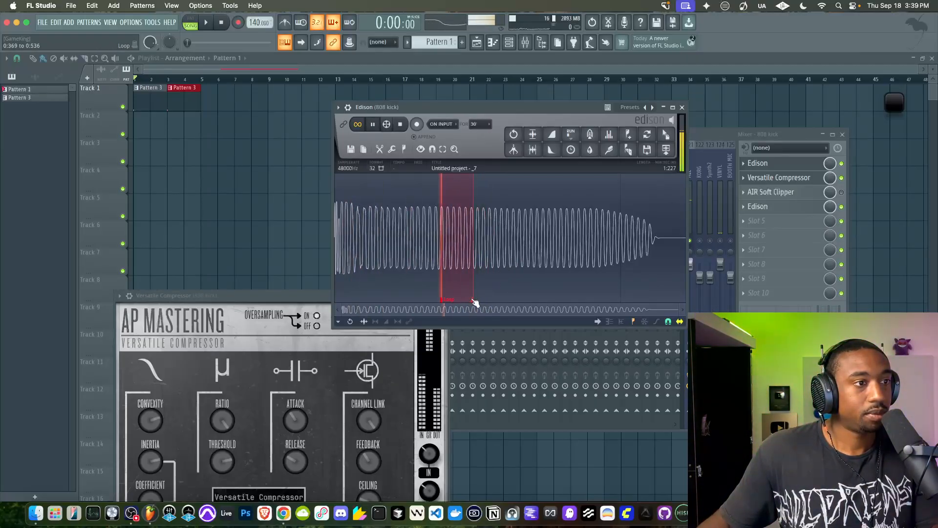
left_click(374, 125)
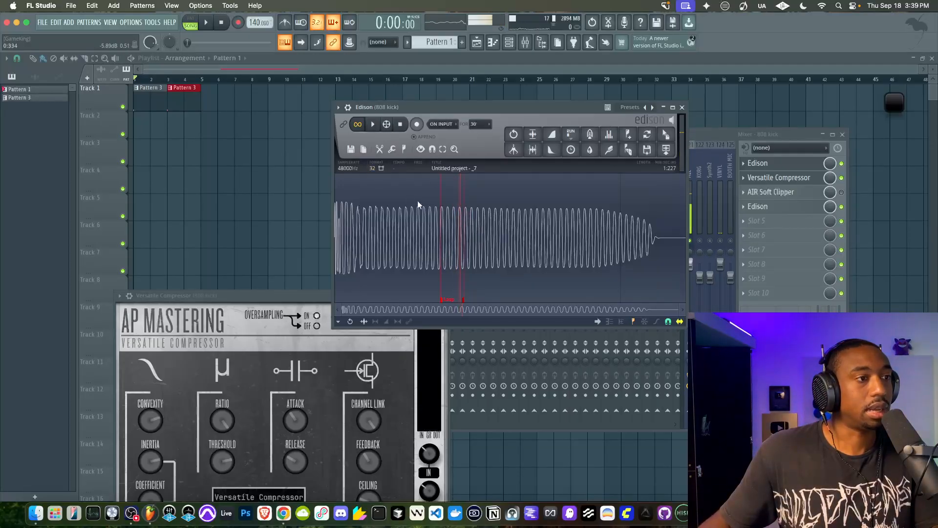
Send the looped 808 from Edison to the channel rack as a new sampler channel, with channel volume at 93%
left_click(357, 150)
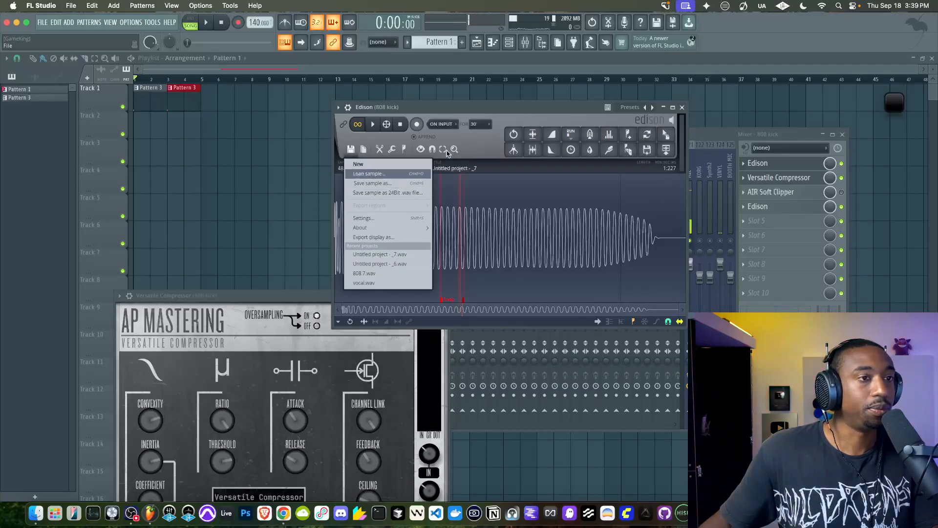
key("F6")
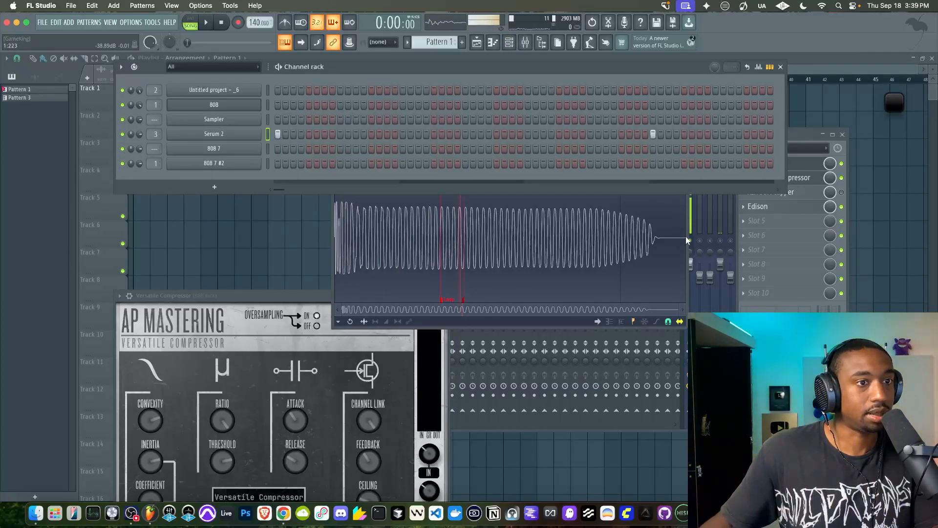
left_click_drag(665, 139, 229, 172)
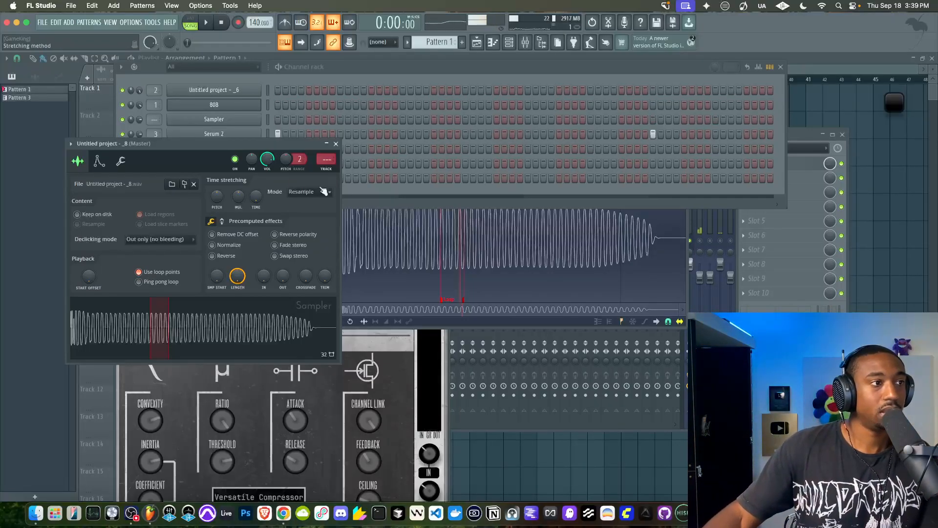
left_click_drag(269, 160, 272, 162)
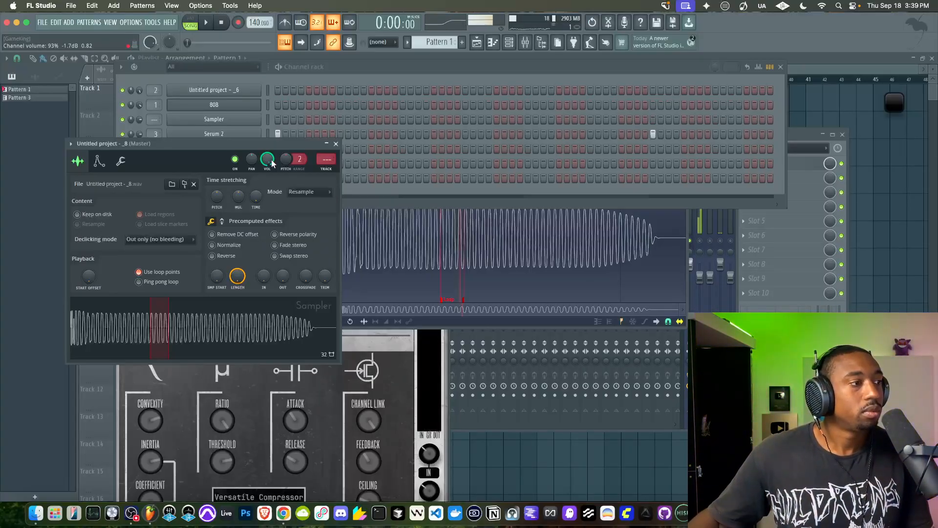
Disable the first Edison on the 808 kick mixer track and return to the channel rack
left_click(492, 323)
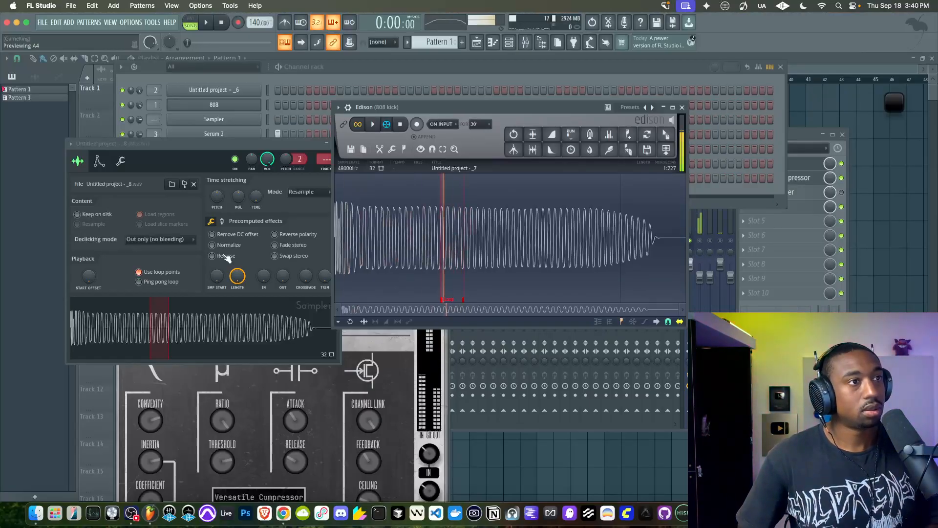
left_click(841, 163)
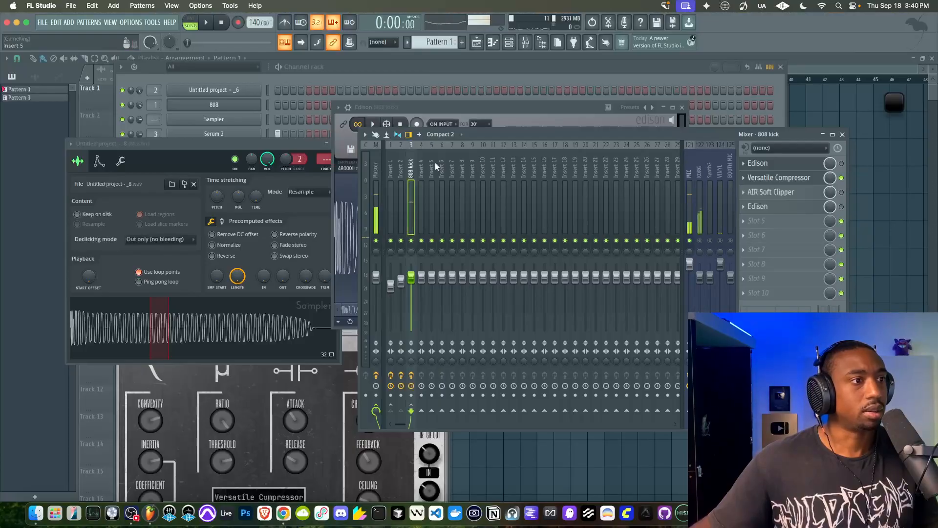
left_click(303, 81)
left_click(268, 179)
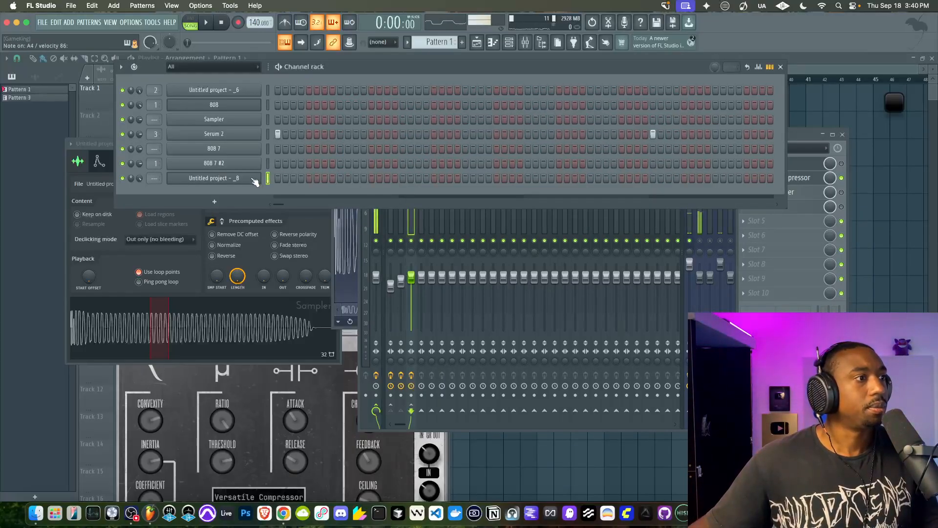
Set the precomputed gain boost of the new 808 channel to 7% and close its settings
left_click(178, 178)
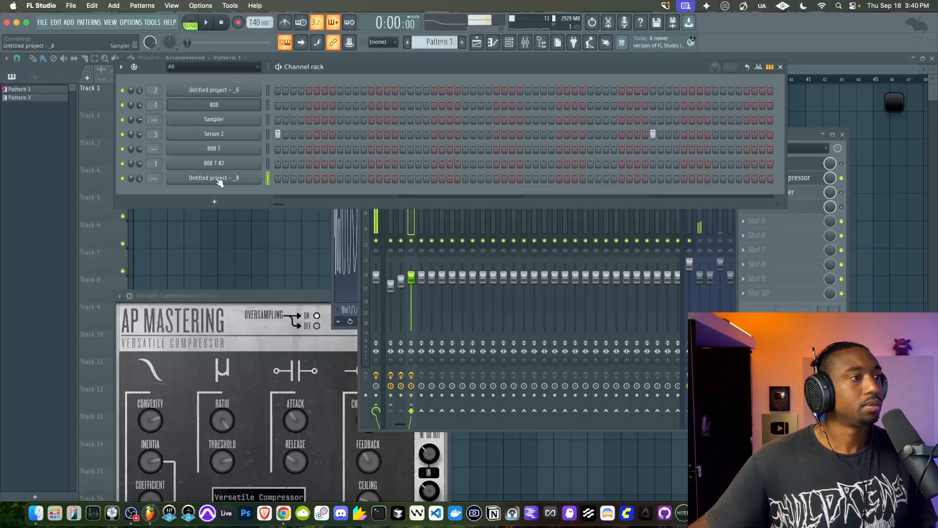
left_click(196, 178)
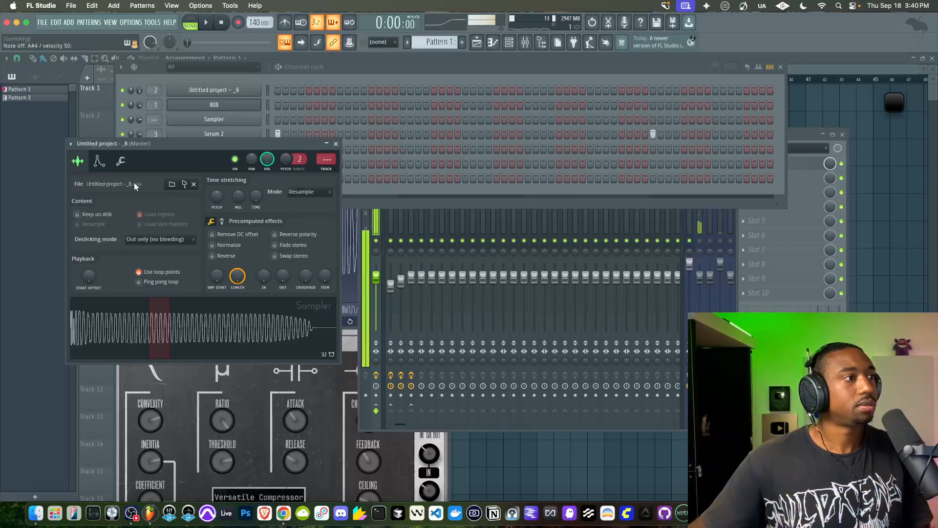
left_click(222, 222)
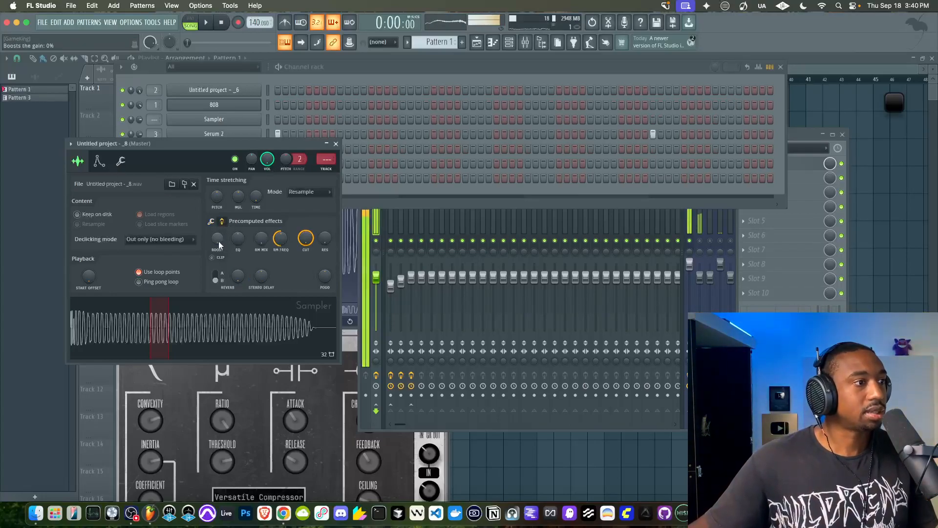
left_click_drag(217, 240, 219, 242)
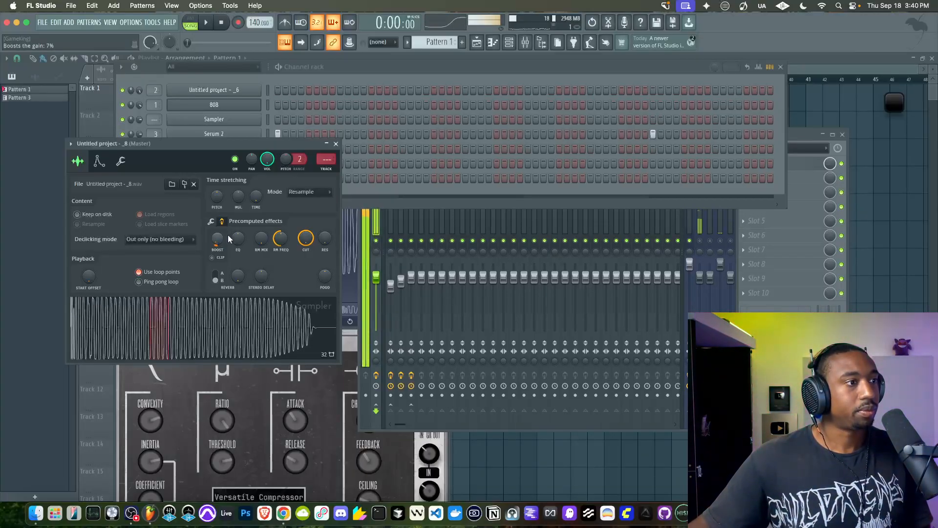
left_click(336, 144)
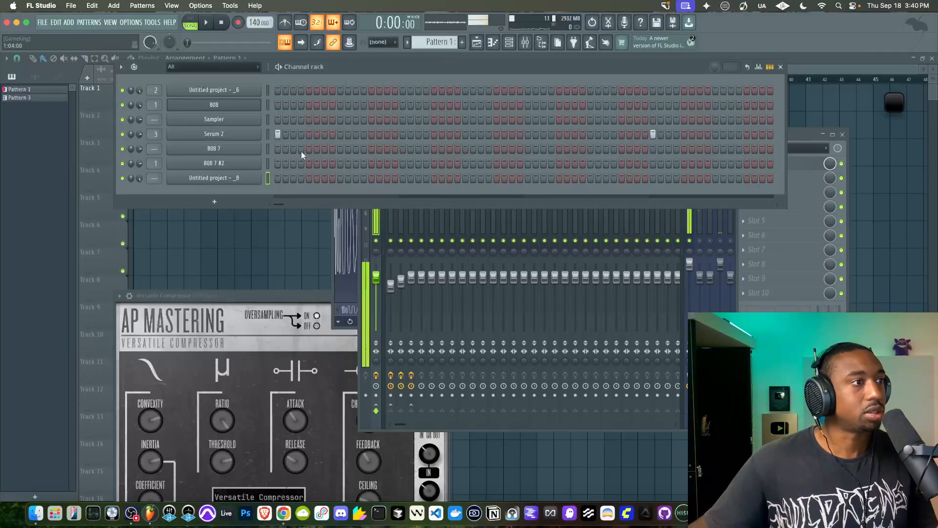
Apply a quick fade-out to the new 808 channel so it decays to silence about 60% through, and close its settings
right_click(259, 177)
left_click(226, 178)
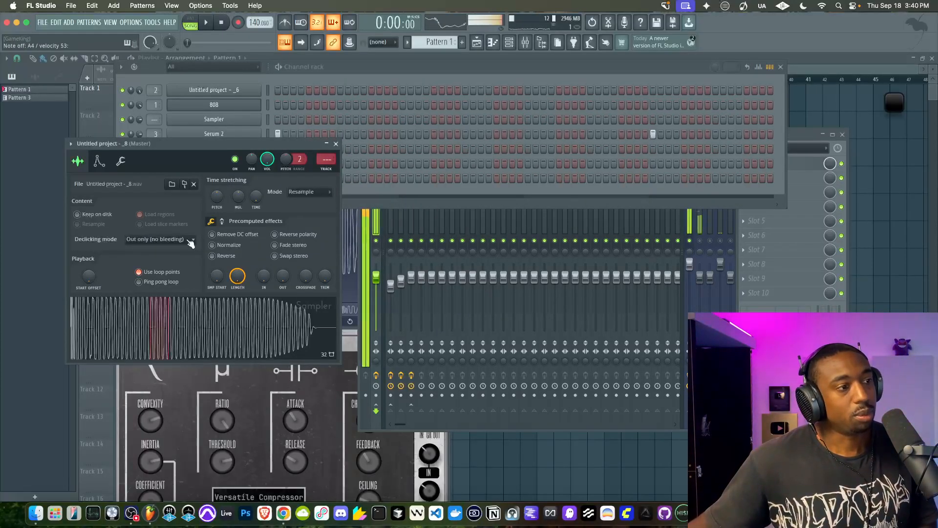
left_click_drag(283, 278, 285, 281)
scroll(284, 281, "up", 10)
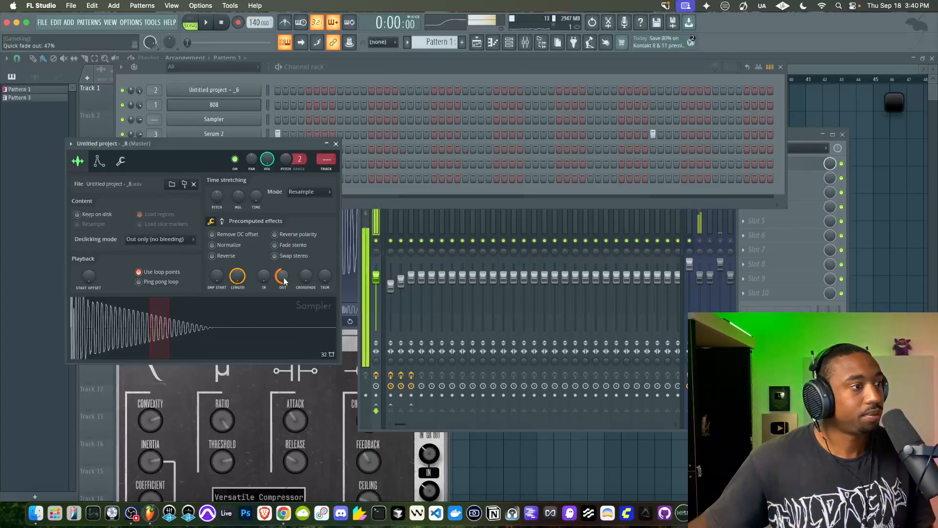
scroll(284, 281, "up", 10)
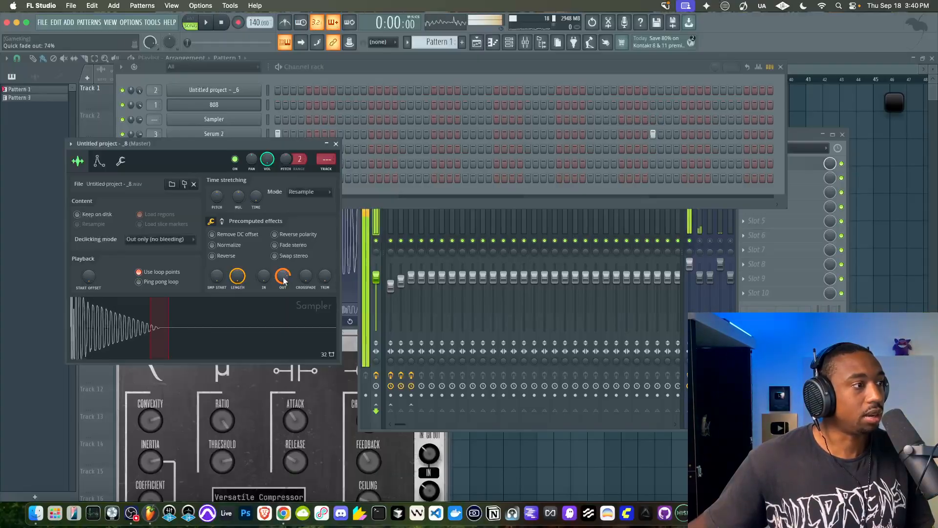
scroll(284, 281, "down", 9)
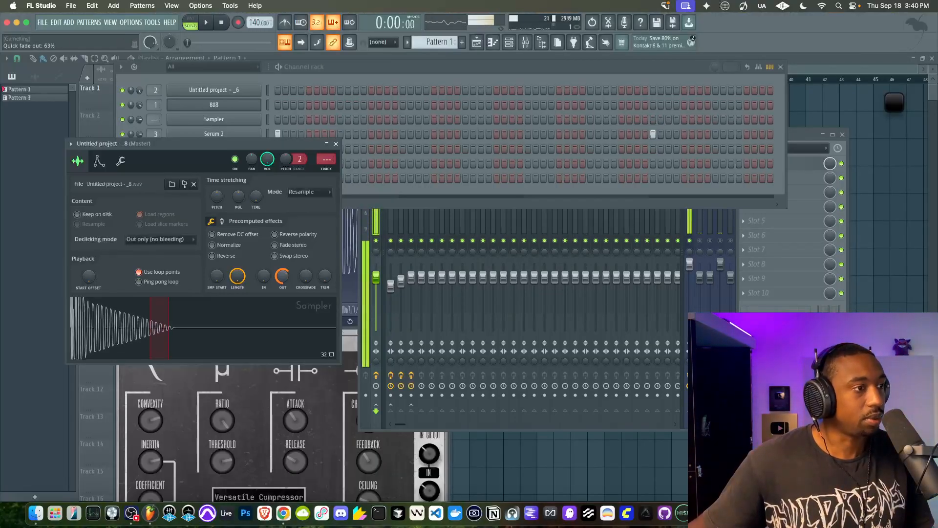
scroll(284, 280, "down", 5)
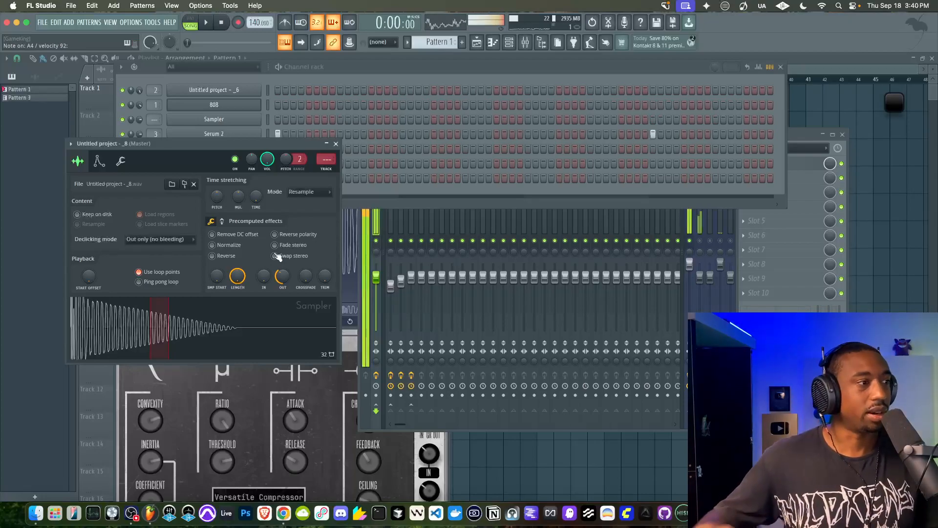
left_click(336, 143)
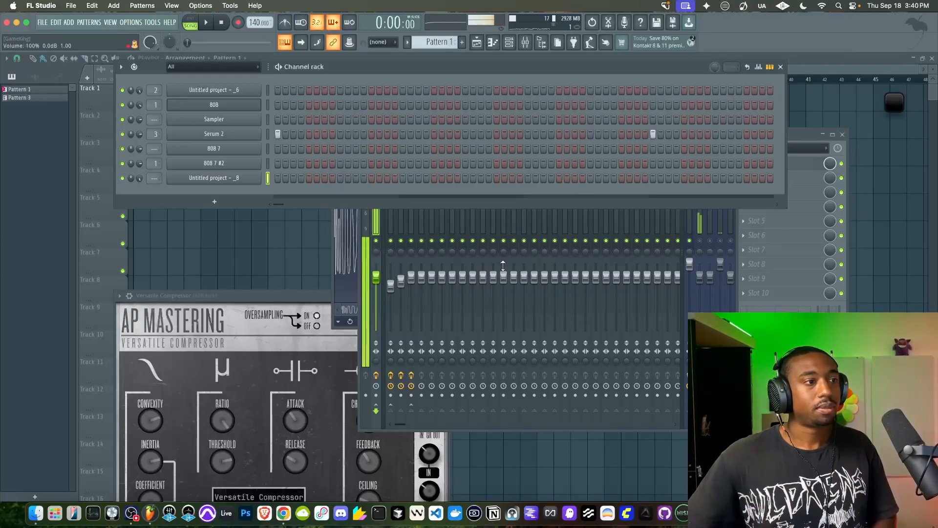
Reopen the new 808 channel's settings and route it to mixer track 4
key("F9")
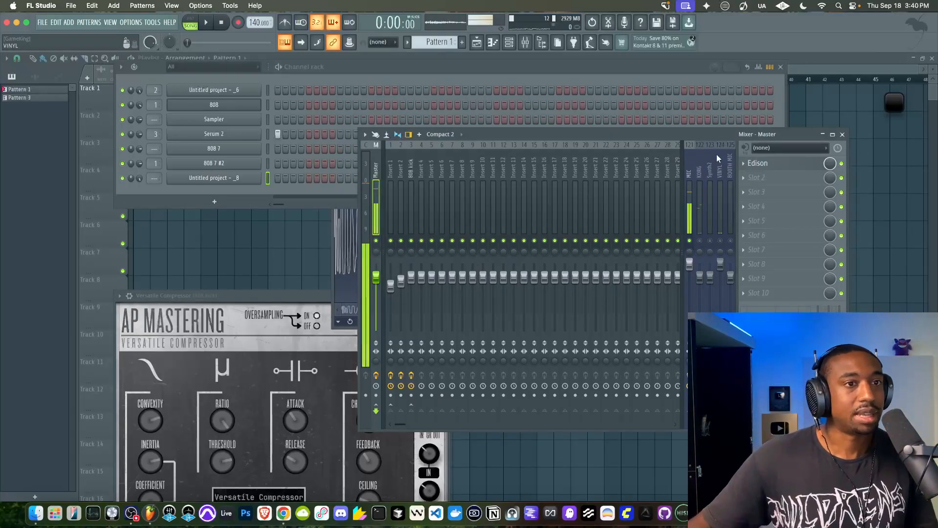
left_click(213, 180)
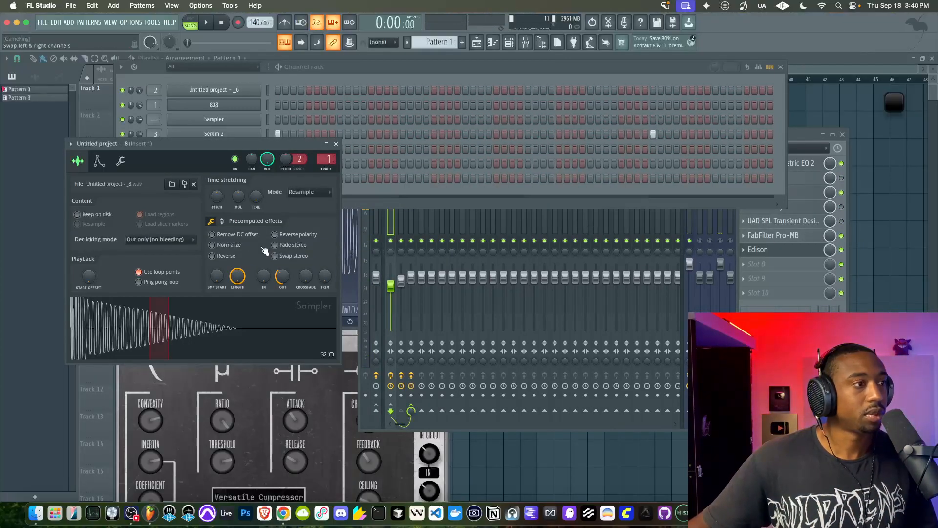
left_click(365, 212)
left_click_drag(328, 159, 327, 155)
Load Fruity Parametric EQ 2 in the first slot of Insert 4 and roll off the 808's highs with band 7
left_click(779, 166)
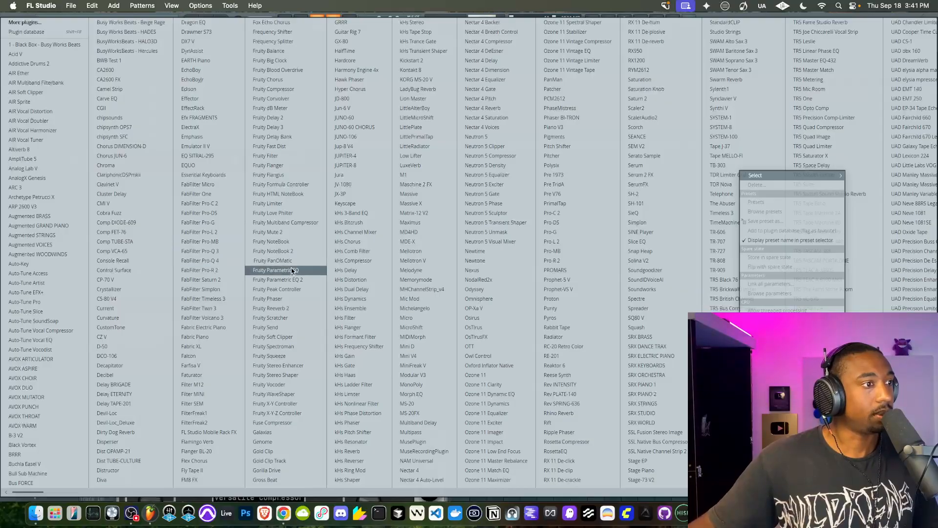
left_click(274, 280)
left_click_drag(235, 188, 142, 248)
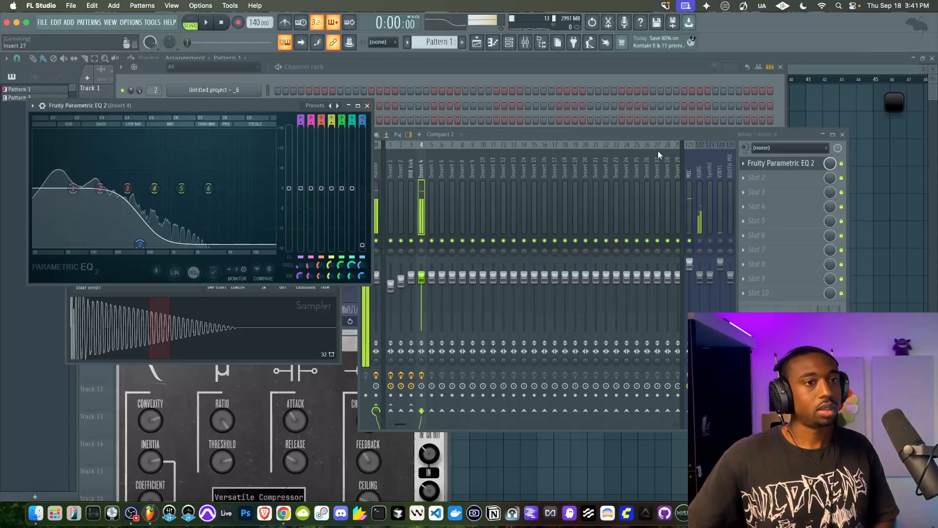
Load Decapitator in the second slot of Insert 4 and adjust its drive
left_click(751, 183)
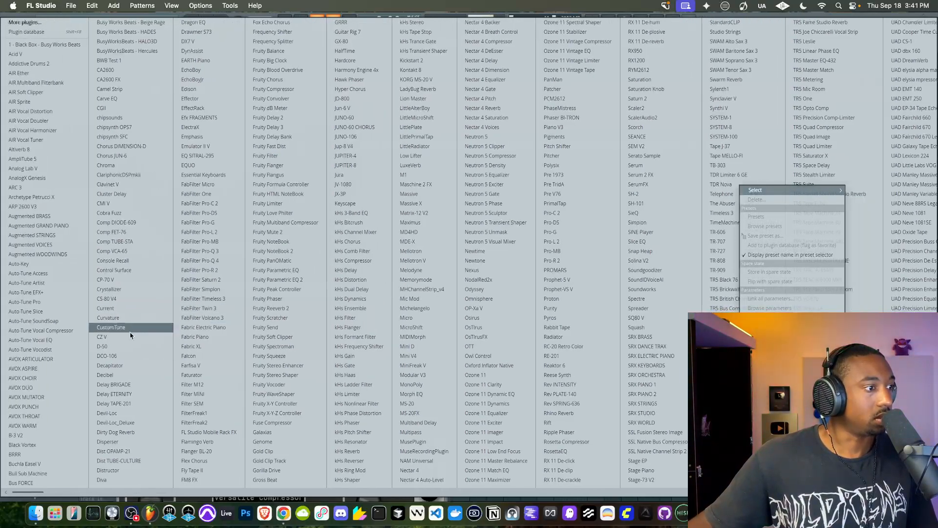
left_click(128, 365)
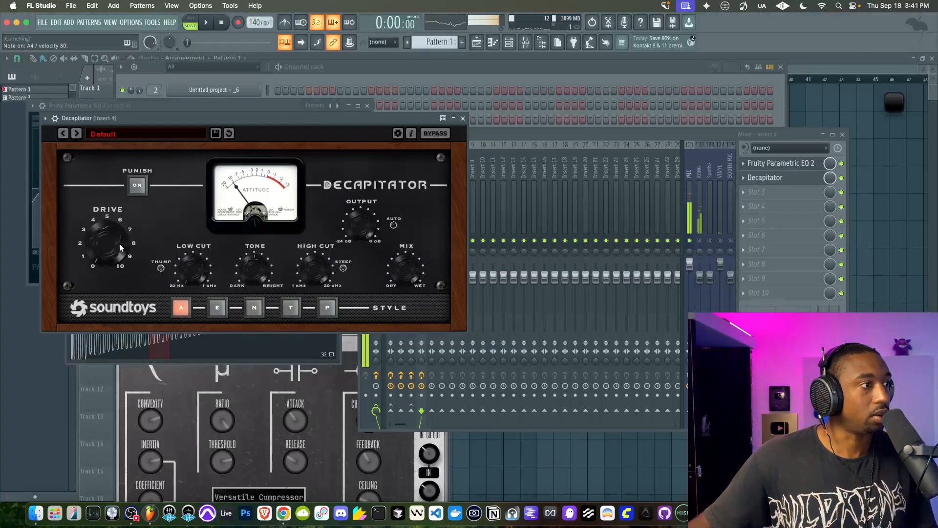
mouse_move(113, 248)
left_mouse_down()
mouse_move(108, 224)
mouse_move(105, 238)
left_mouse_up()
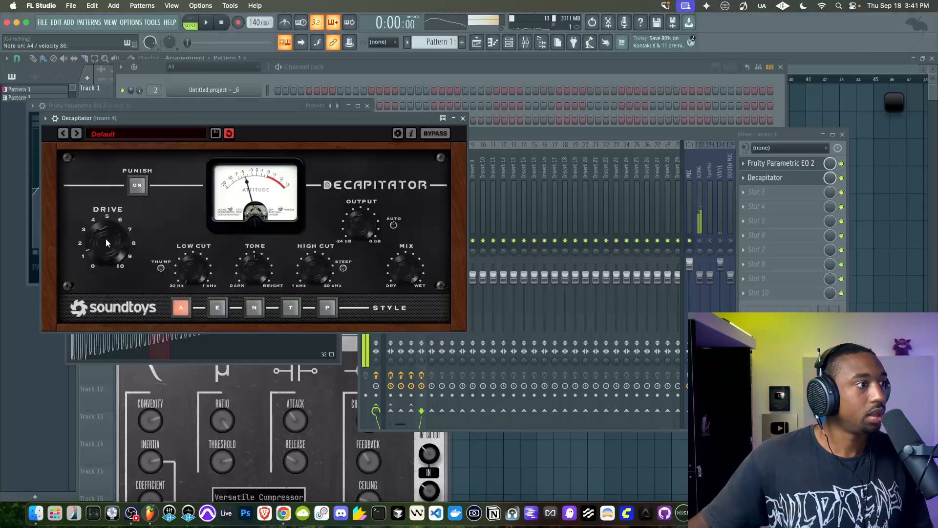
Load MicroShift in the third slot of Insert 4, set its delay fully tight, and lower detune and mix to about a third
left_click(761, 199)
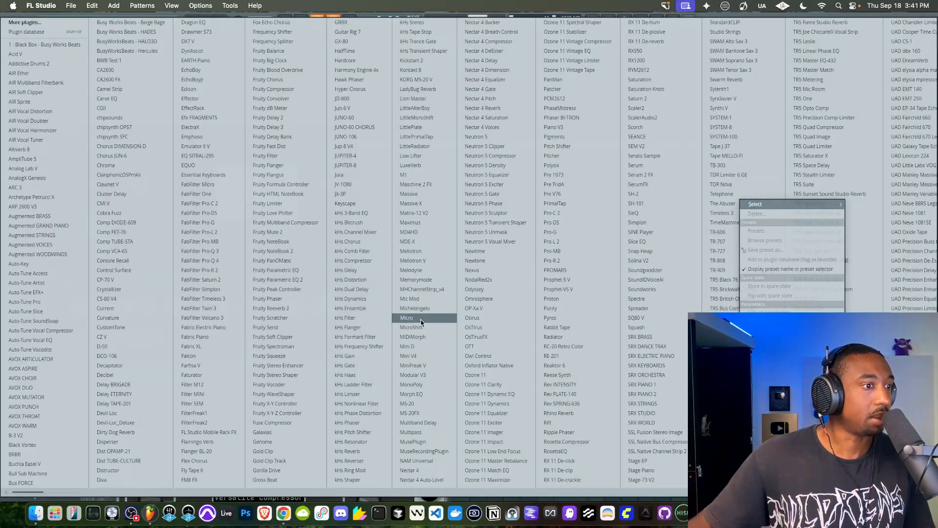
left_click(412, 327)
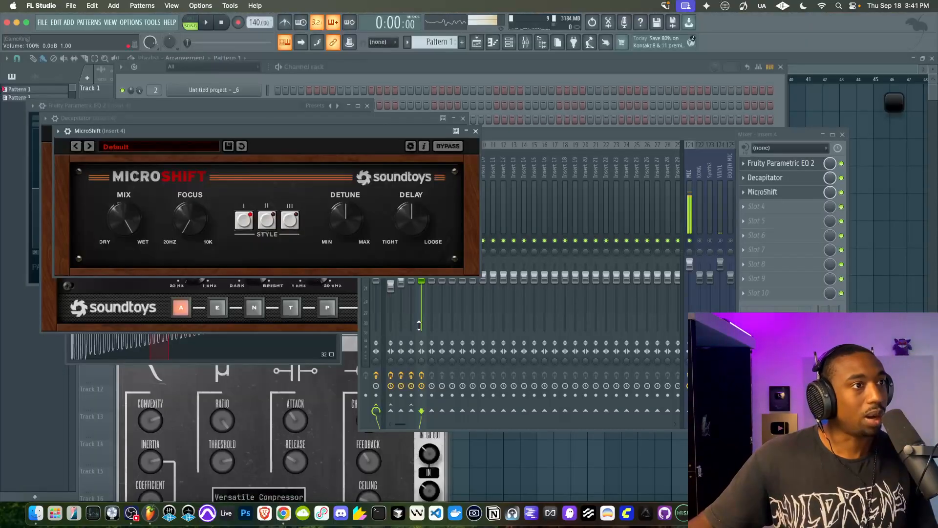
left_click_drag(124, 221, 125, 225)
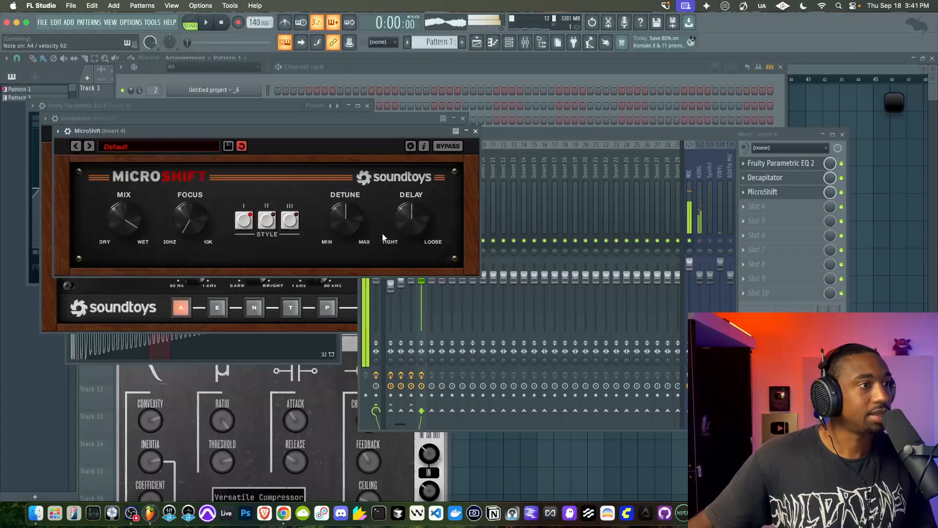
left_click_drag(391, 218, 396, 252)
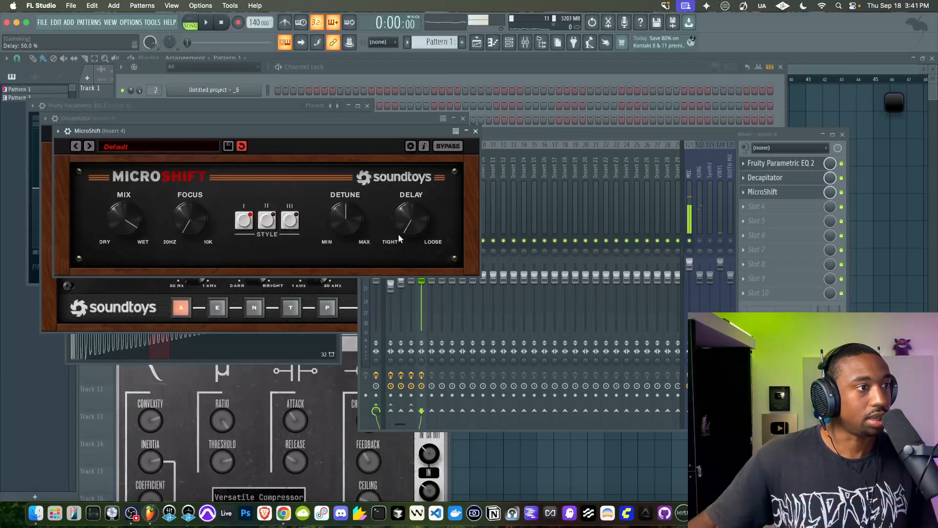
left_click_drag(349, 215, 348, 239)
left_click_drag(134, 211, 125, 247)
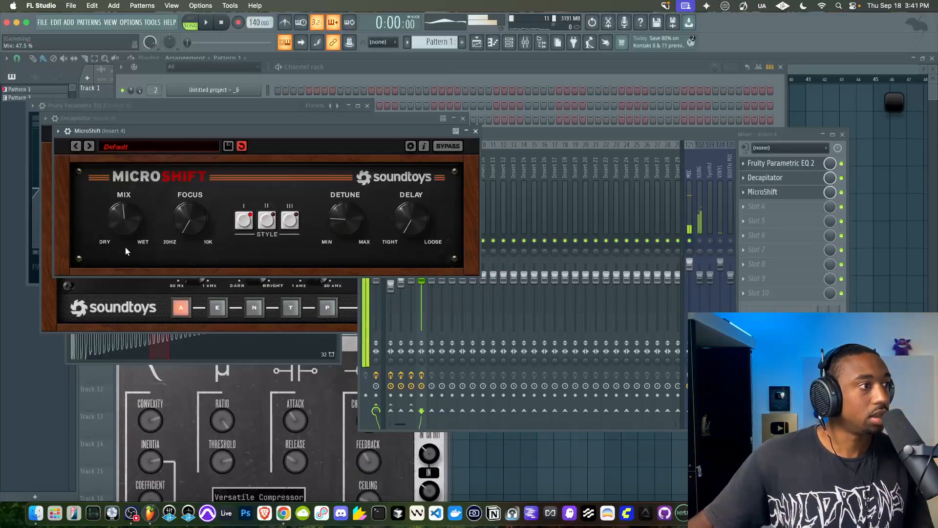
left_click_drag(125, 192, 115, 239)
left_click_drag(112, 279, 112, 248)
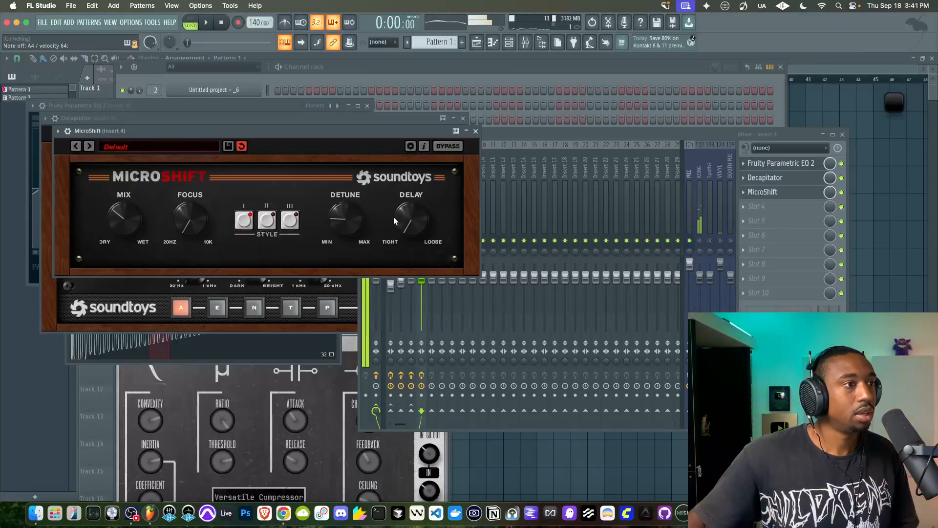
Raise MicroShift's focus, audition style III, and set the style back to I
left_click_drag(204, 215, 187, 191)
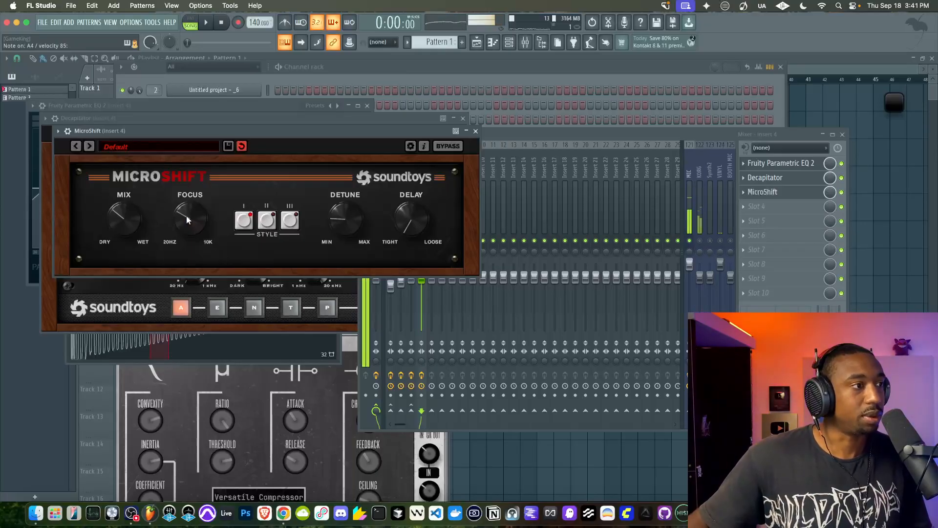
left_click(291, 222)
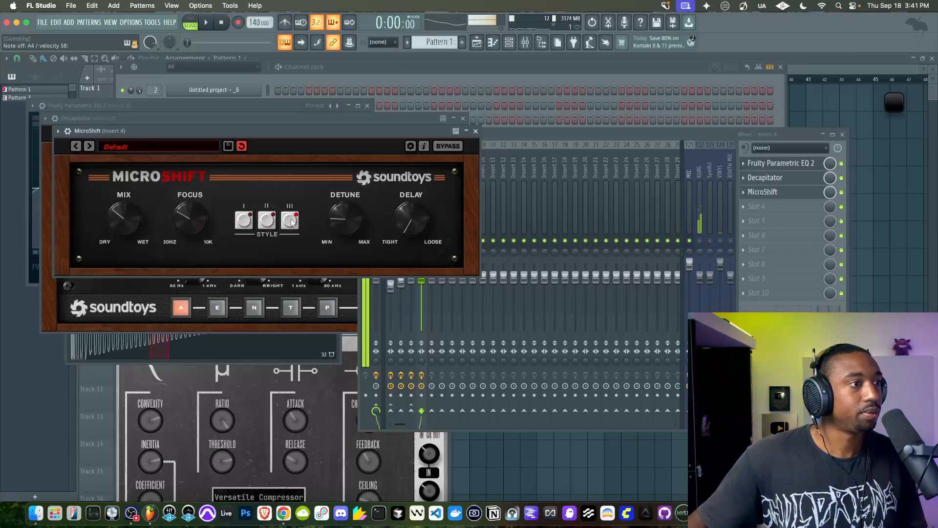
left_click(249, 223)
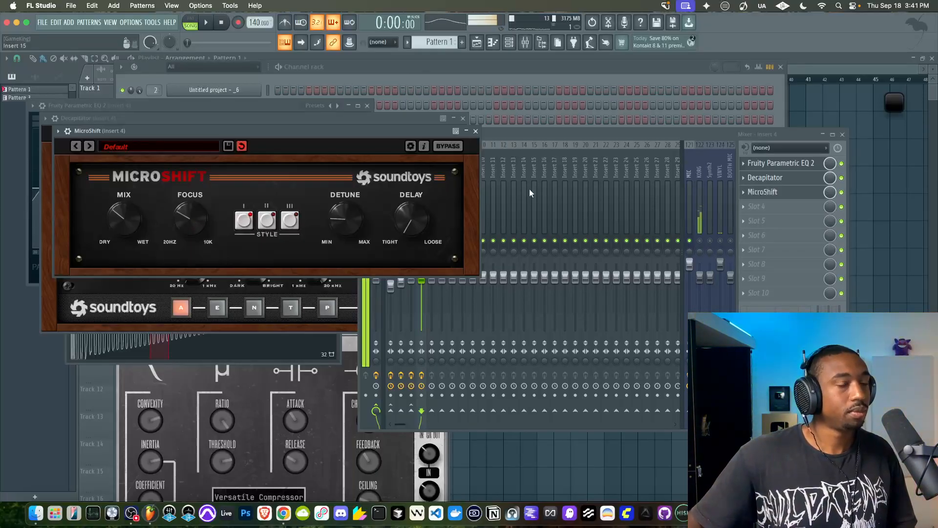
Reopen Decapitator on Insert 4, fine-tune its drive, high cut and mix, and close its window
left_click(765, 178)
left_click_drag(110, 240, 110, 236)
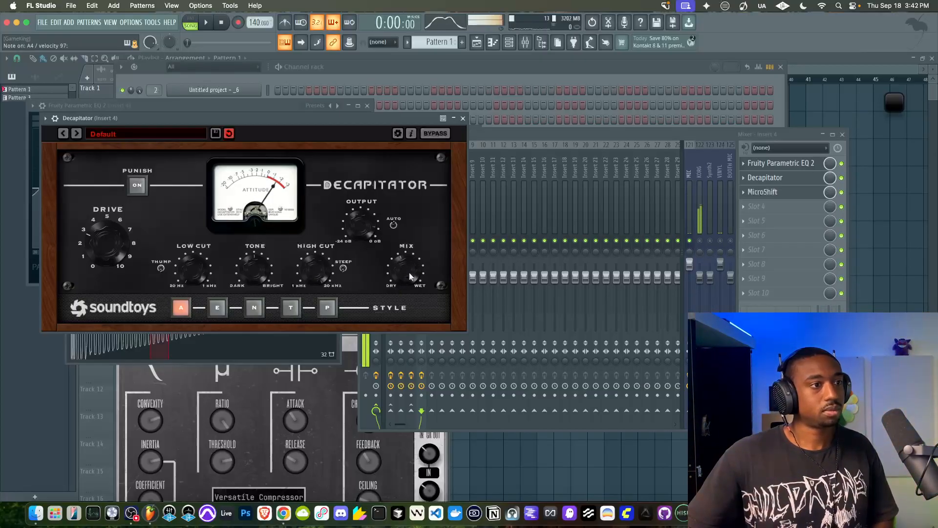
left_click_drag(316, 265, 319, 286)
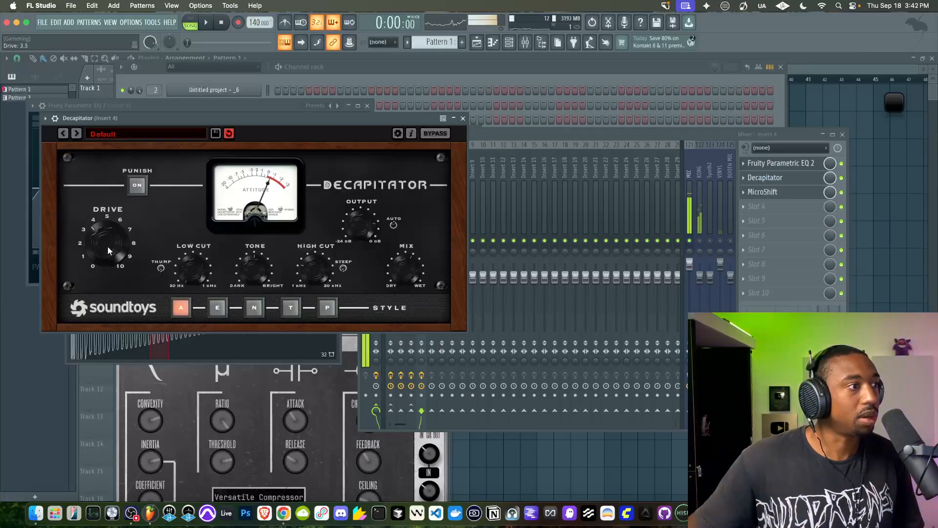
left_click_drag(107, 250, 108, 232)
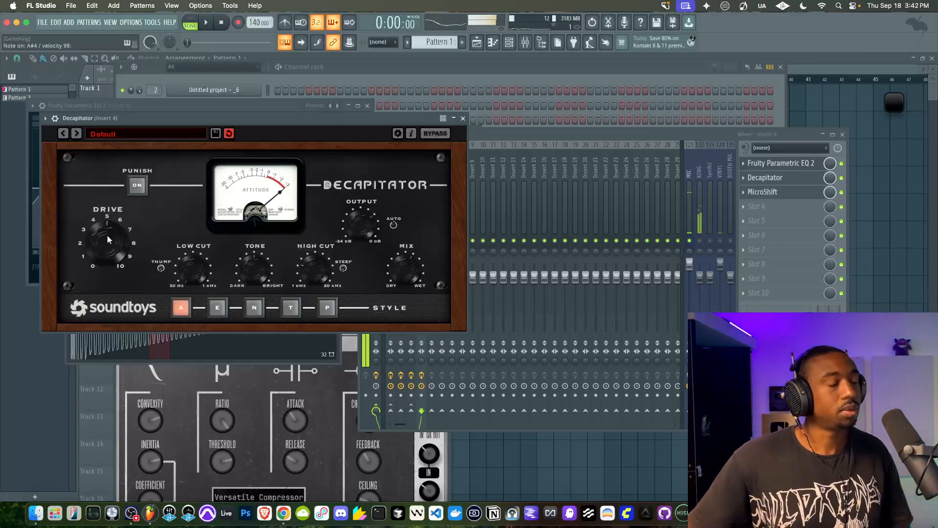
left_click_drag(397, 253, 409, 270)
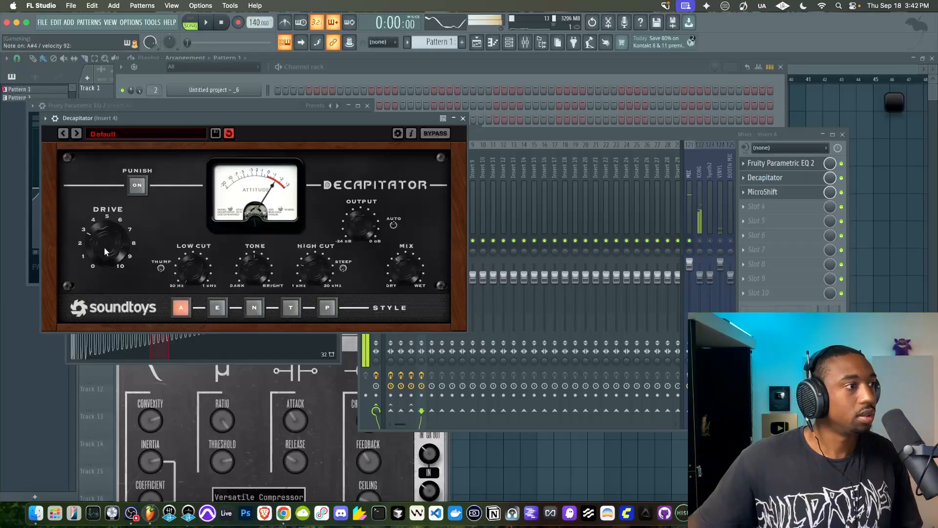
mouse_move(404, 263)
left_mouse_down()
mouse_move(407, 213)
mouse_move(405, 247)
left_mouse_up()
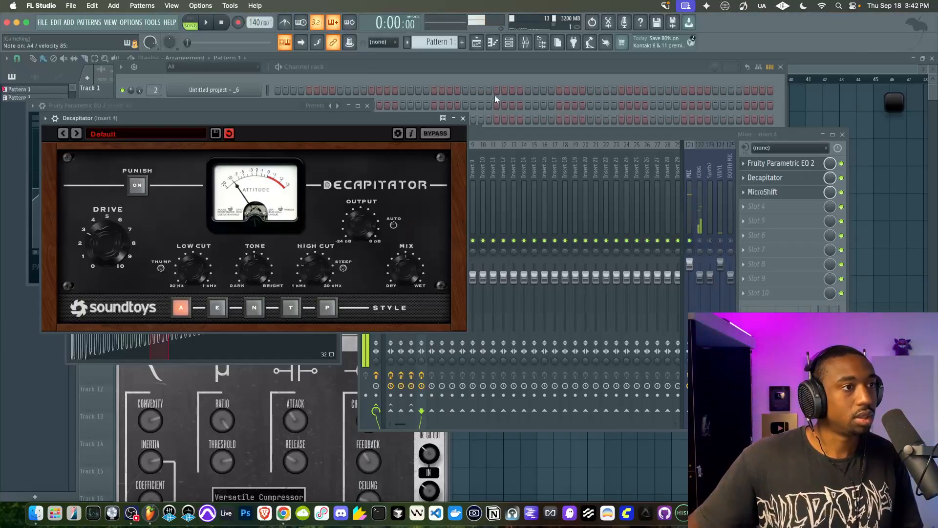
left_click(463, 119)
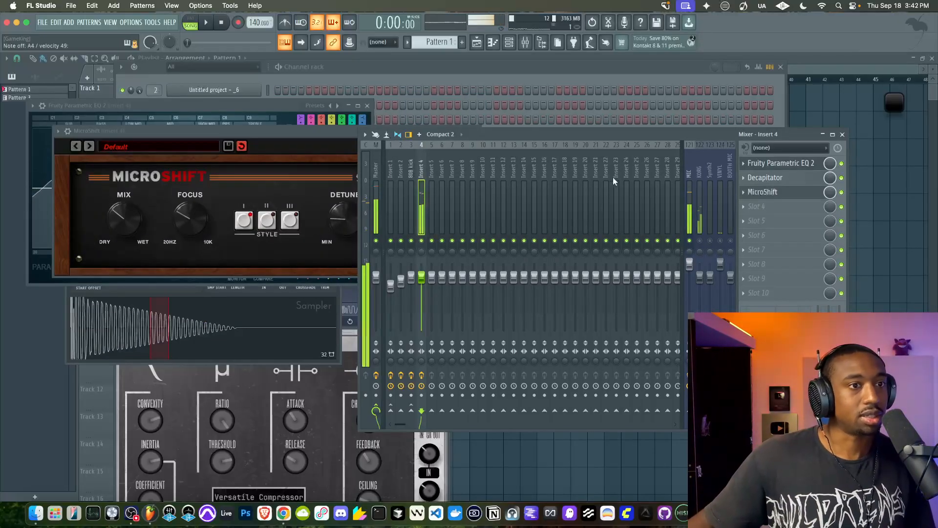
Load AIR Soft Clipper in the fourth slot of Insert 4 and set its drive to about half
left_click(757, 207)
mouse_move(763, 219)
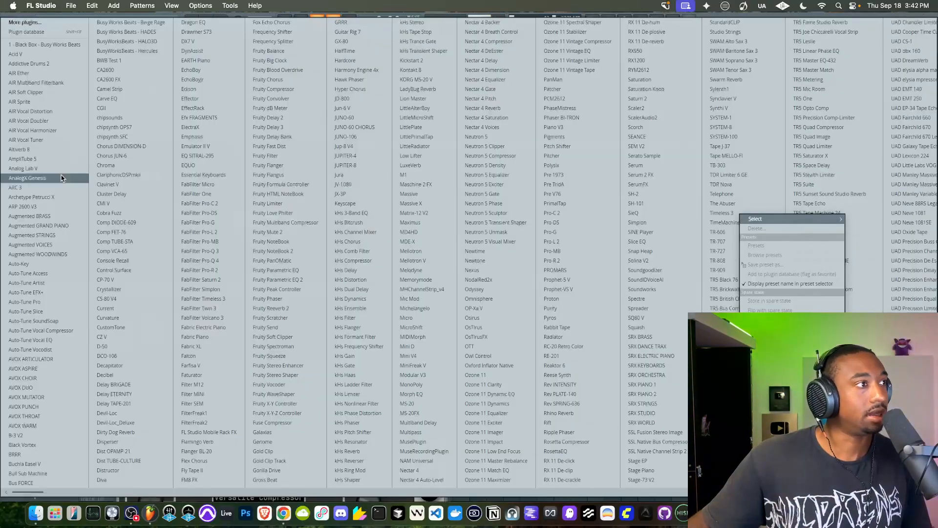
left_click(54, 93)
left_click_drag(136, 253, 136, 243)
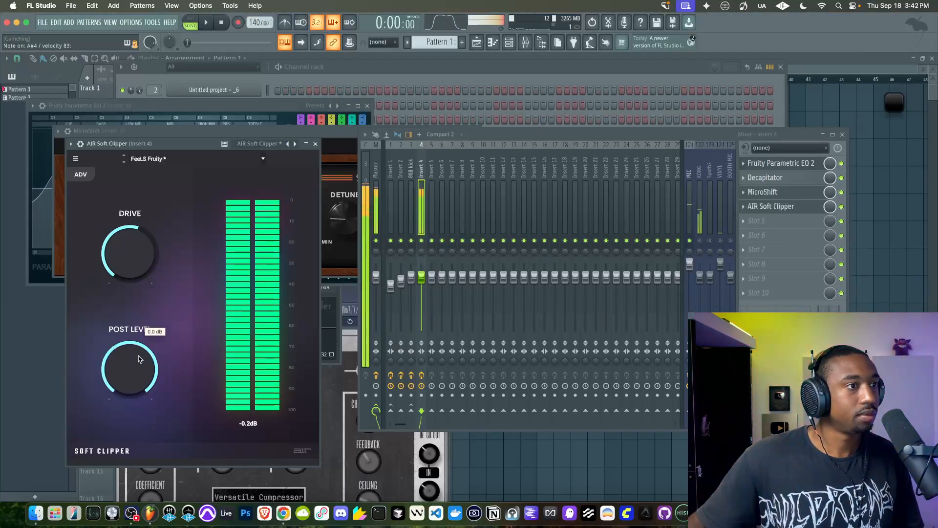
left_click_drag(129, 275, 129, 279)
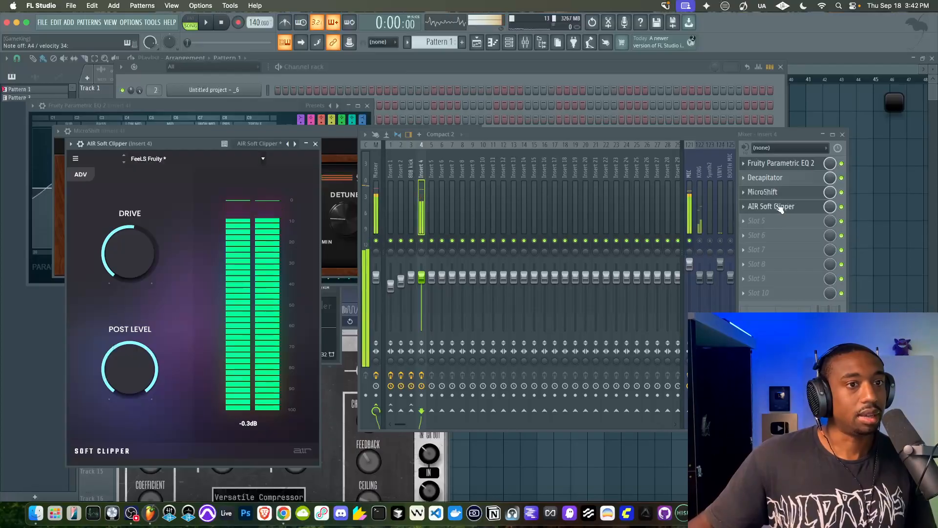
Move AIR Soft Clipper down one slot on Insert 4 and load Spectre in the freed fourth slot
left_click(777, 223)
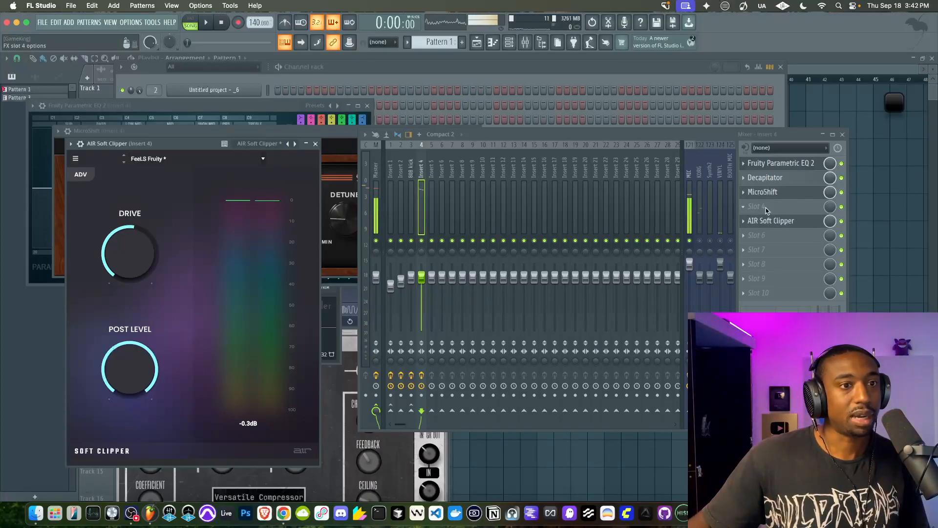
mouse_move(772, 219)
left_click(467, 300)
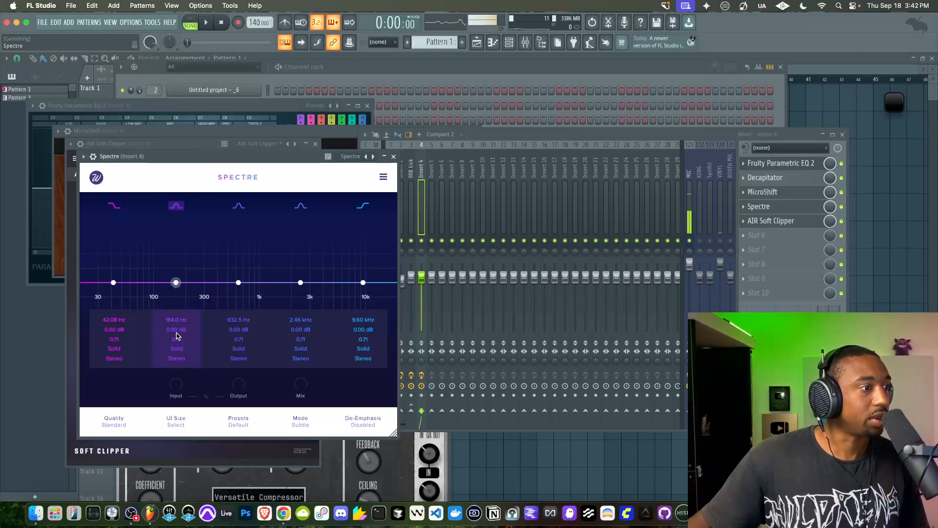
Boost Spectre's second band by 3.07 dB at 61.70 Hz, set the quality to Best, and lower the output
left_click_drag(176, 282, 132, 268)
left_click(114, 421)
left_click(114, 458)
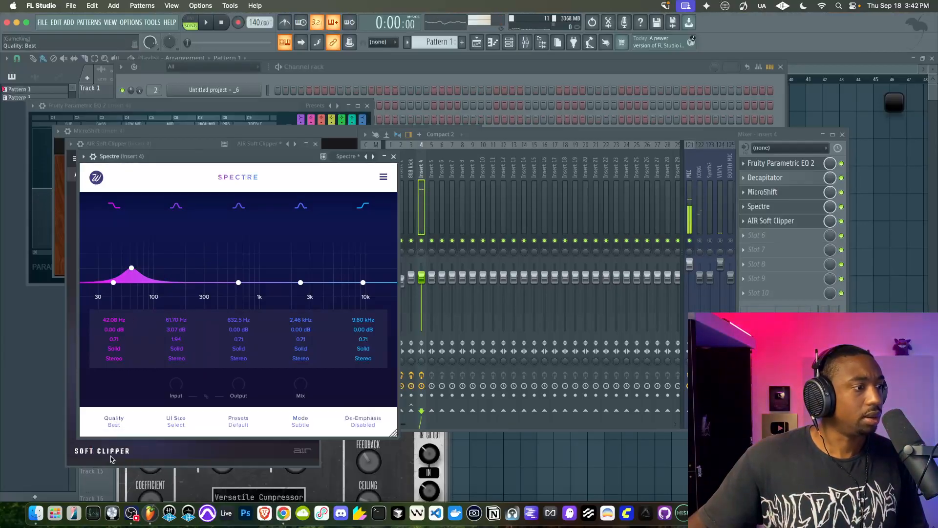
left_click_drag(242, 381, 240, 414)
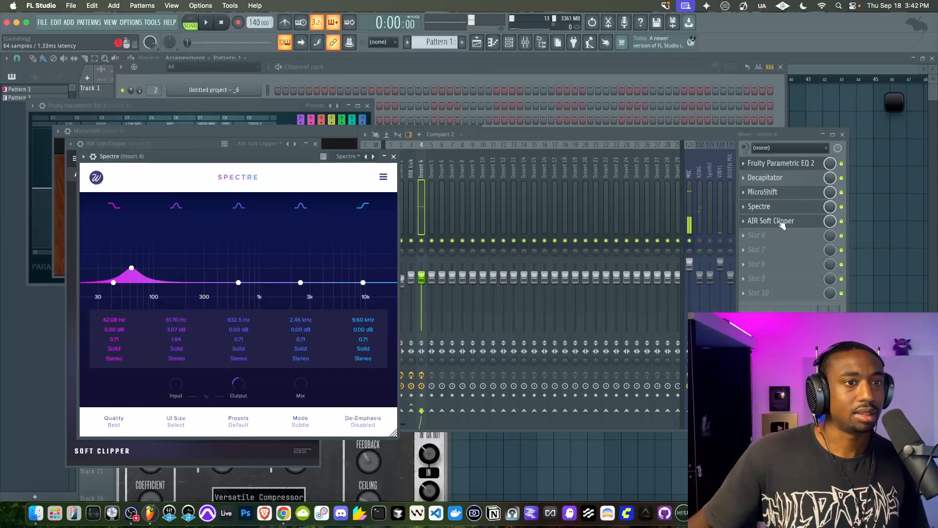
Move Spectre below AIR Soft Clipper and switch its 61.70 Hz band to Tube saturation
scroll(782, 225, "up", 1)
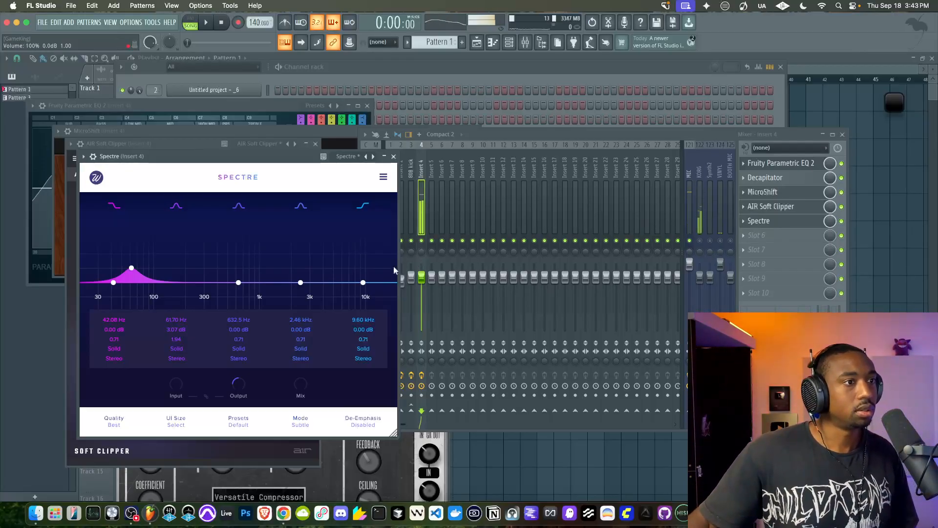
left_click(841, 222)
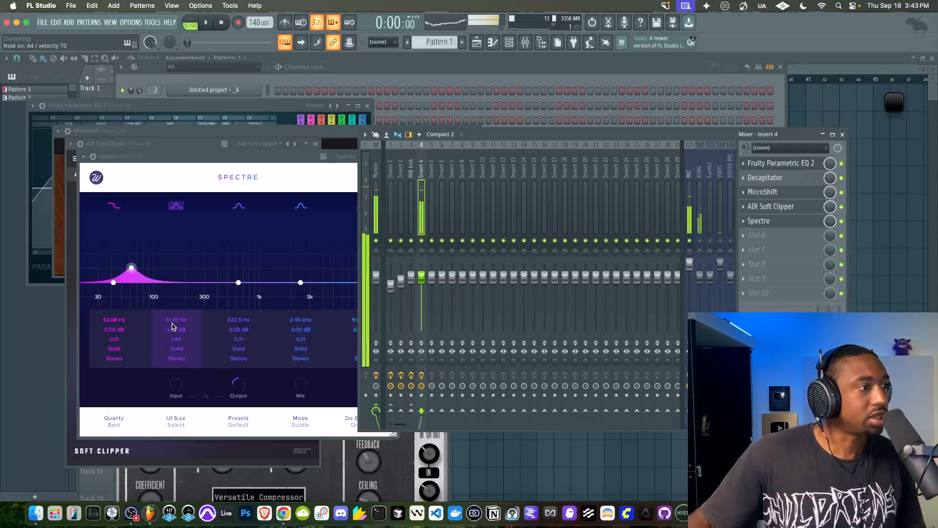
left_click(176, 349)
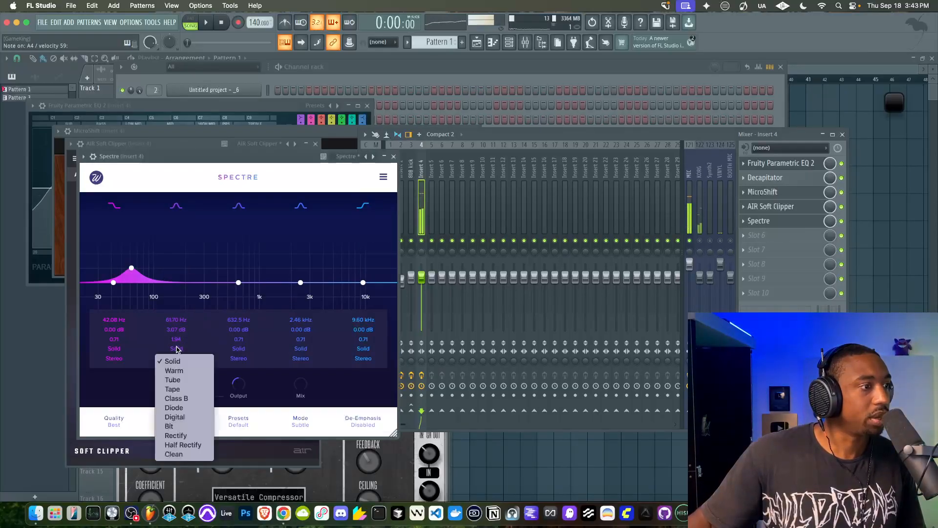
left_click(172, 379)
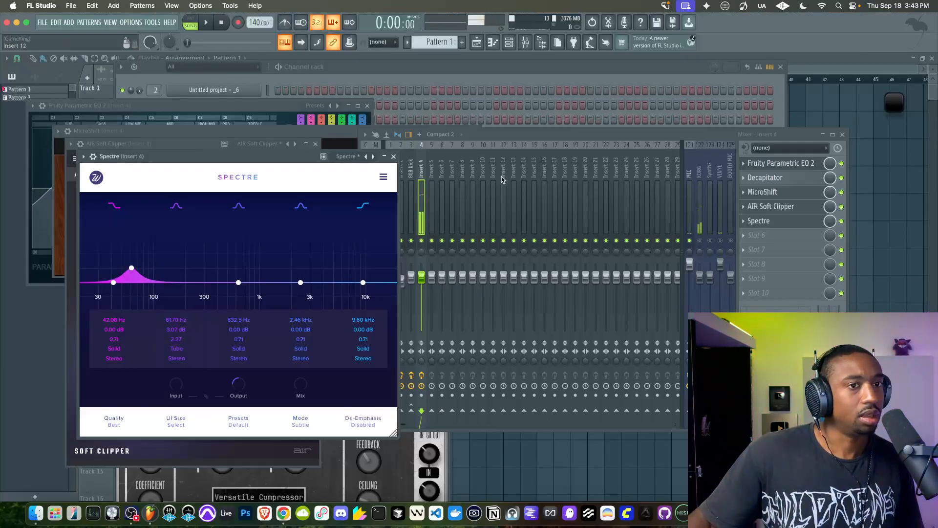
Reopen Fruity Parametric EQ 2 on Insert 4
left_click(799, 164)
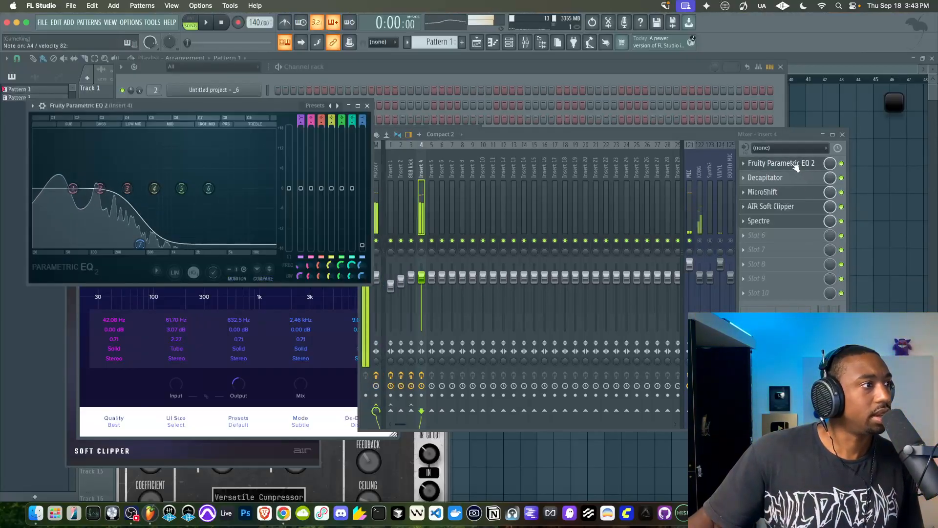
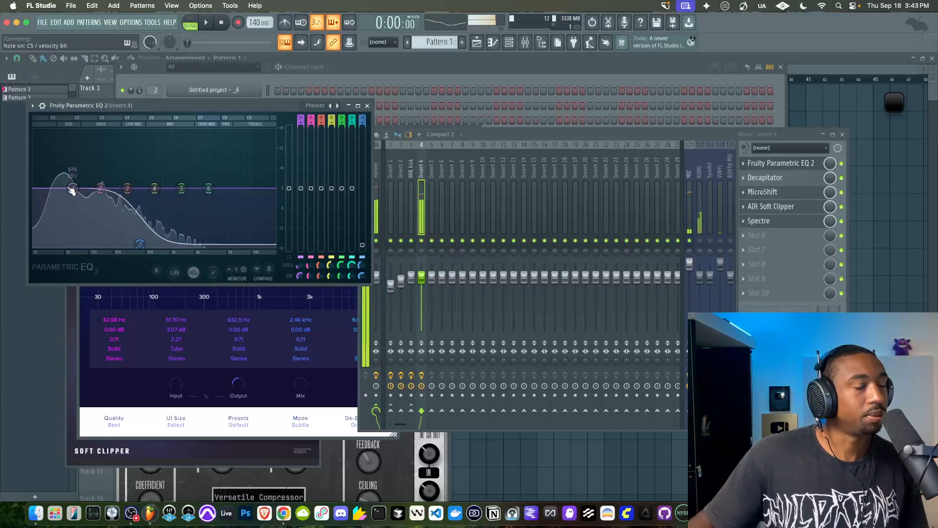
left_click(768, 225)
left_click(767, 224)
left_click(776, 167)
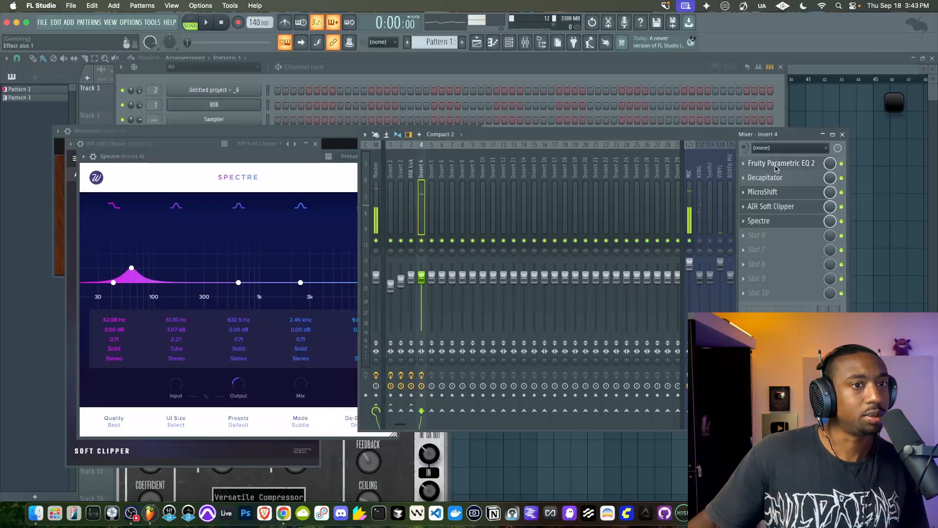
left_click(776, 167)
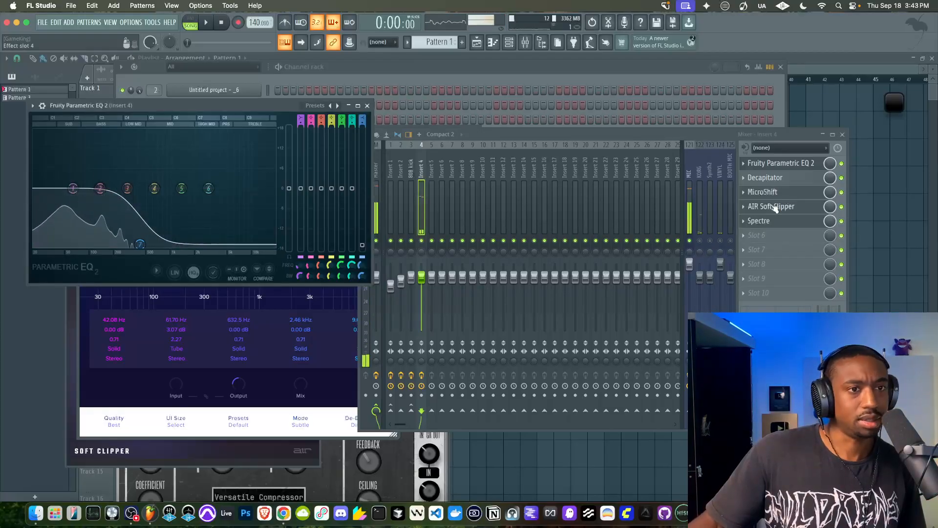
left_click(796, 209)
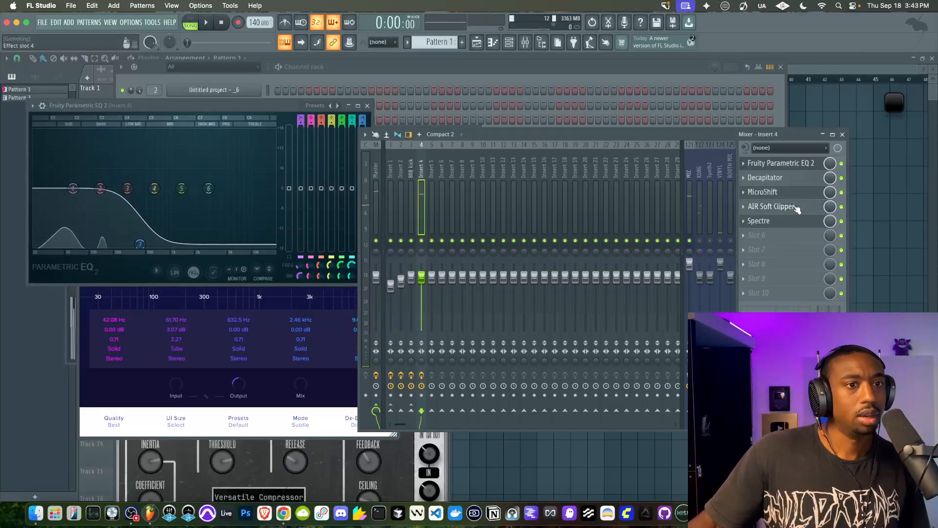
Set Spectre's output on Insert 4 to -3.2 dB and toggle its slot for comparison
left_click(783, 223)
left_click(780, 223)
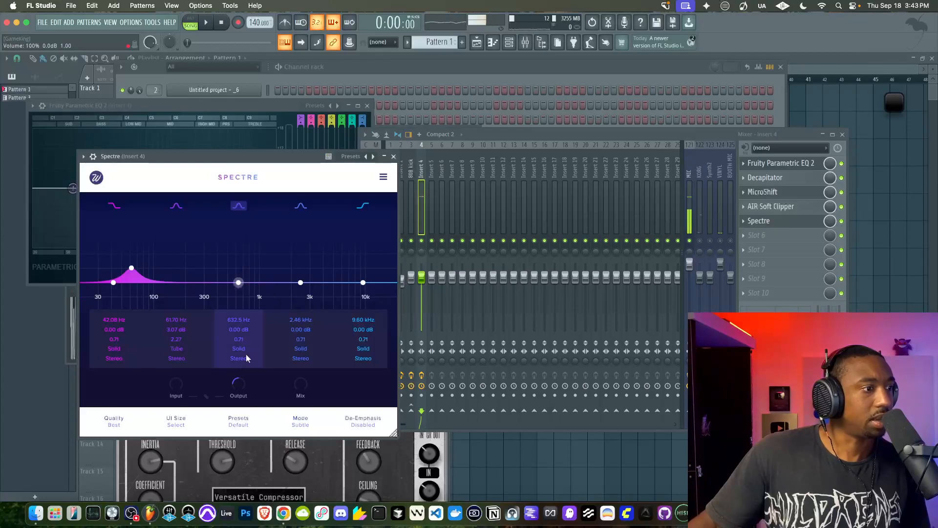
mouse_move(236, 381)
left_click_drag(236, 381, 236, 375)
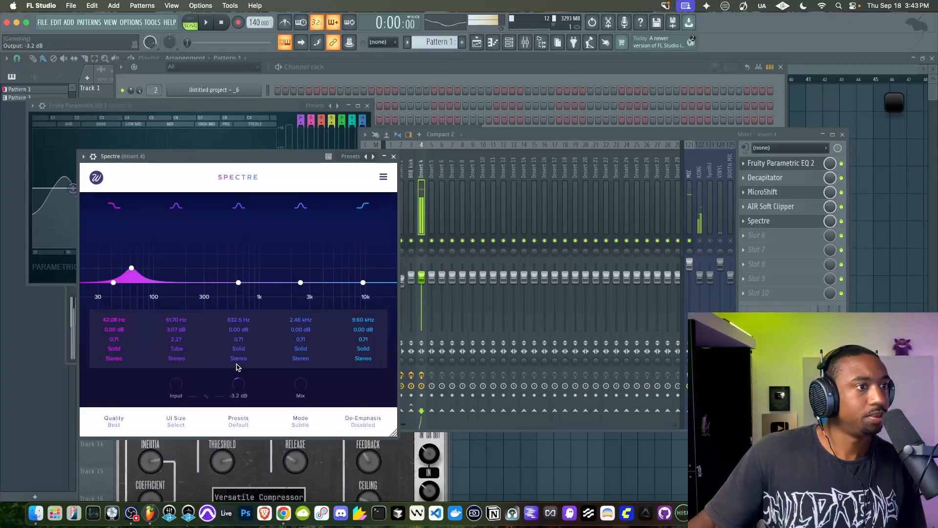
left_click(842, 222)
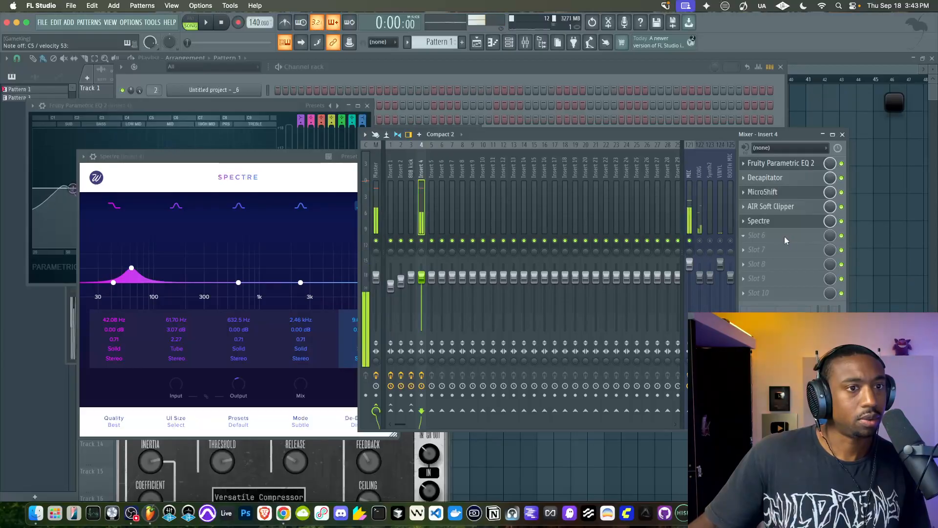
Load FabFilter Pro-L 2 in slot 6 of Insert 4 and choose the Aggressive limiting style
left_click(762, 236)
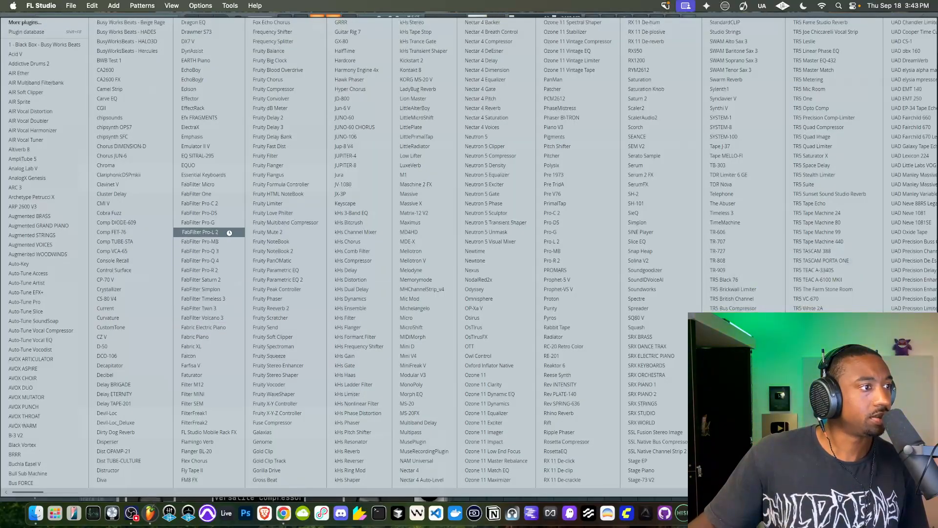
left_click(221, 233)
left_click(124, 408)
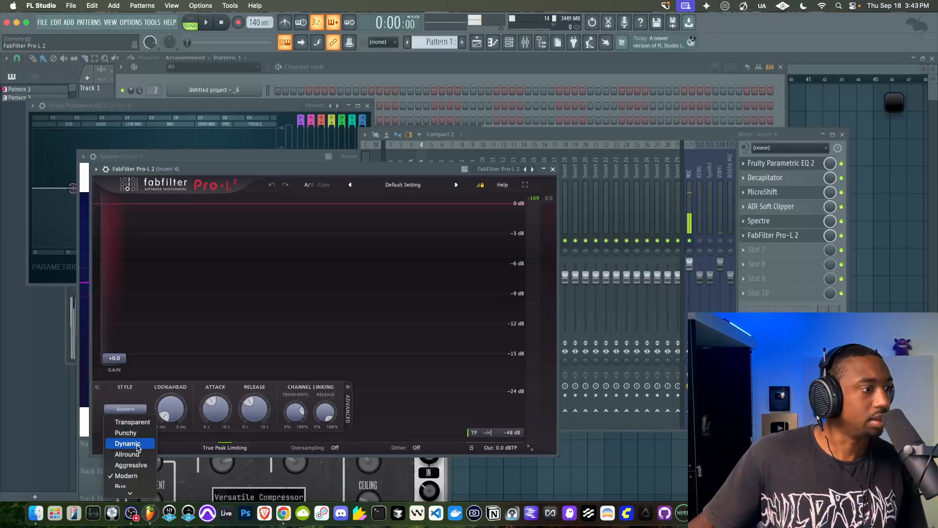
left_click(130, 464)
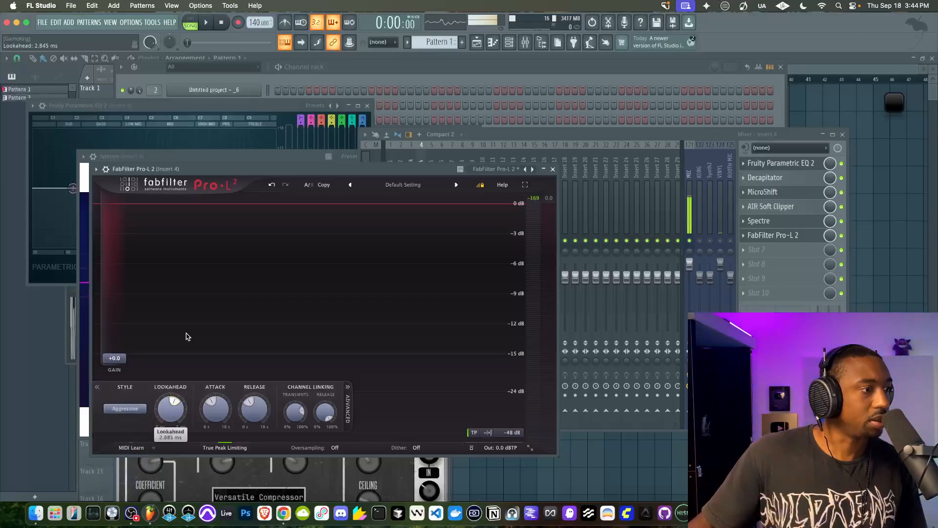
Set Pro-L 2's lookahead to maximum, its gain to +3.7, and its attack and release to minimum
left_click_drag(171, 408, 185, 289)
left_click_drag(151, 369, 150, 350)
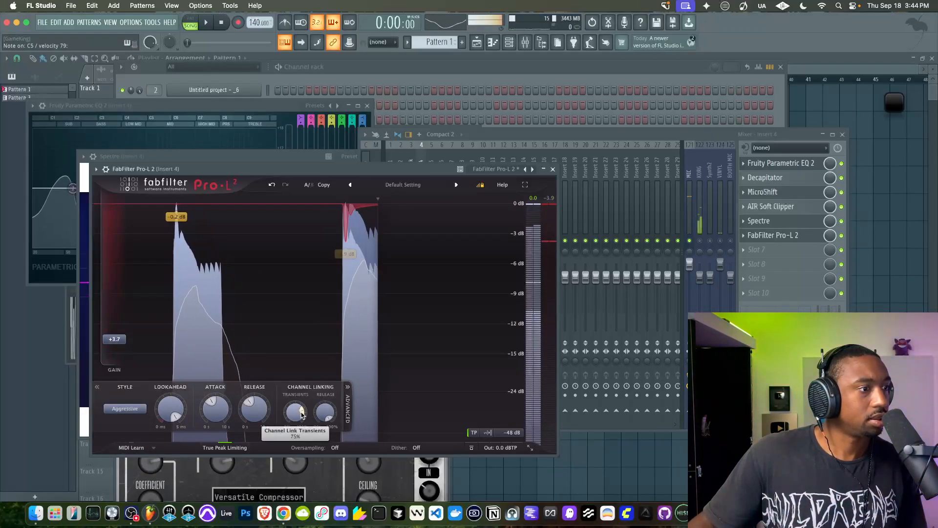
left_click_drag(256, 406, 254, 445)
left_click_drag(215, 408, 180, 475)
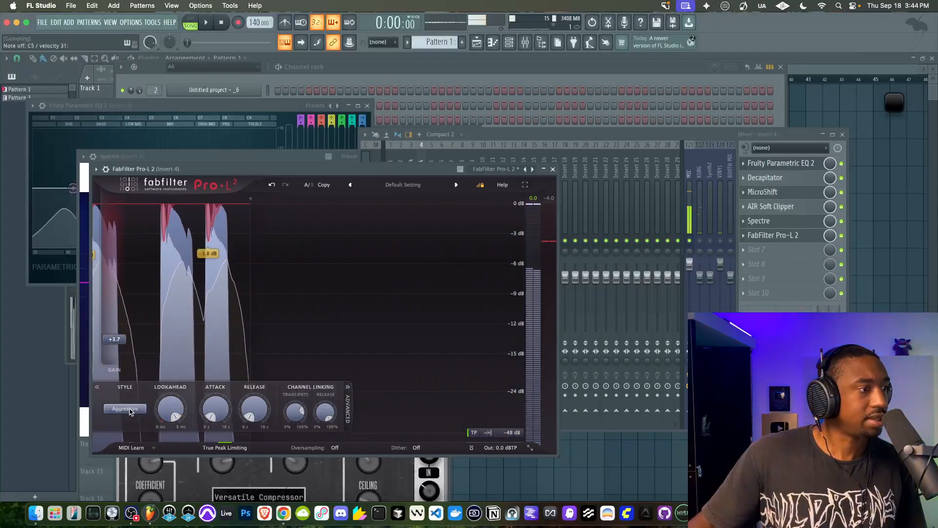
Switch Pro-L 2 to the Punchy style and move its window higher on the screen
left_click(126, 409)
left_click(125, 432)
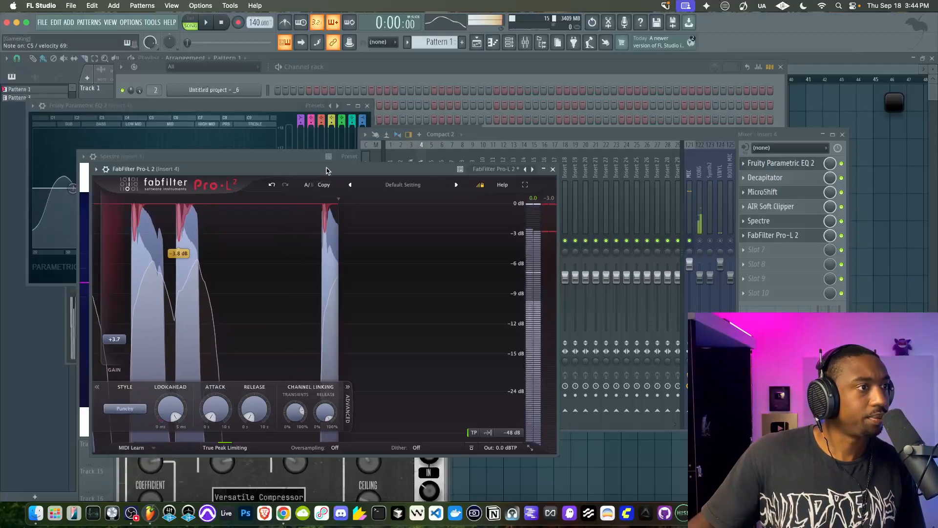
left_click_drag(306, 169, 307, 113)
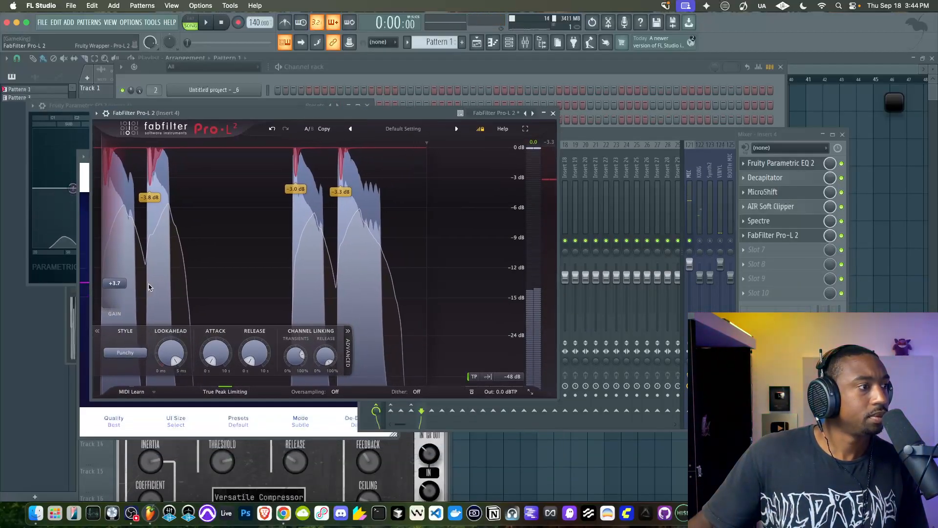
Load Fruity Parametric EQ 2 in slot 7 of Insert 4 and lower its main level
left_click(791, 251)
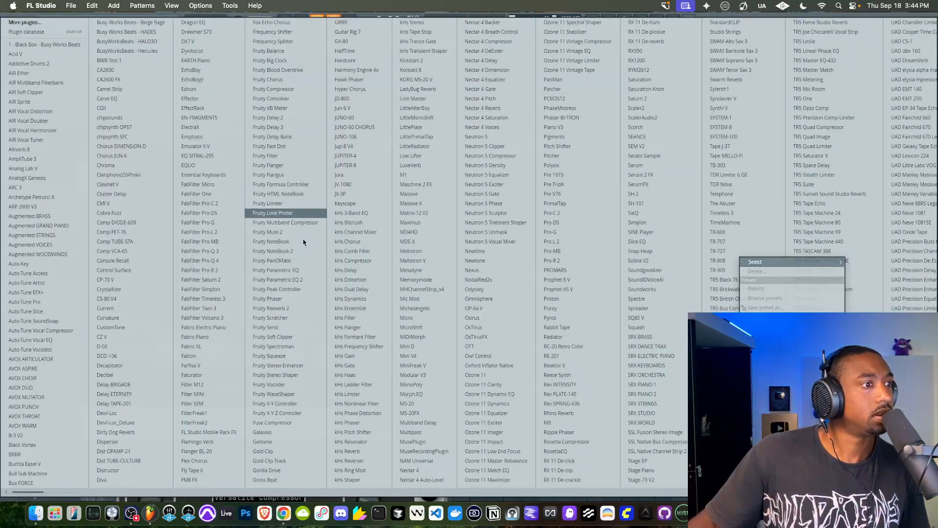
left_click(296, 280)
left_click_drag(268, 156, 264, 191)
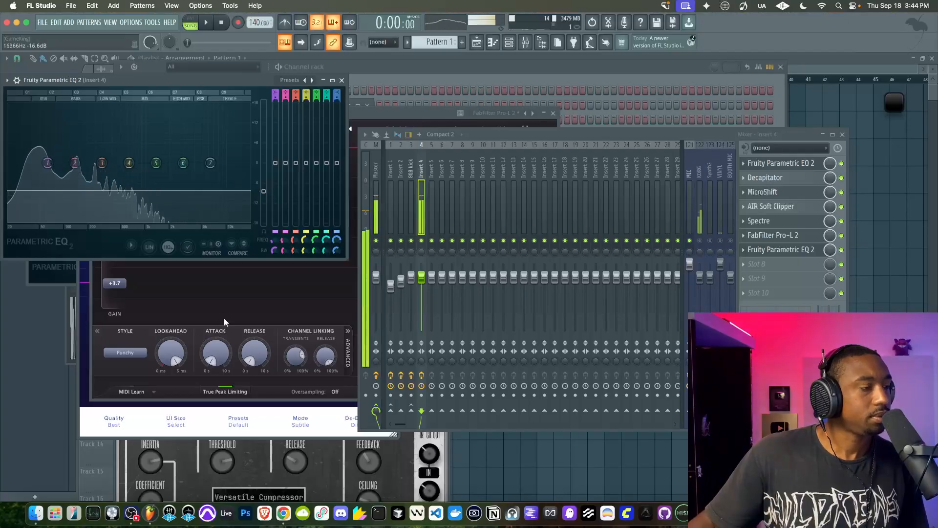
Set Pro-L 2's gain to +4.8 and toggle its slot off and on to compare the limiting
left_click(133, 371)
left_click_drag(120, 286, 115, 306)
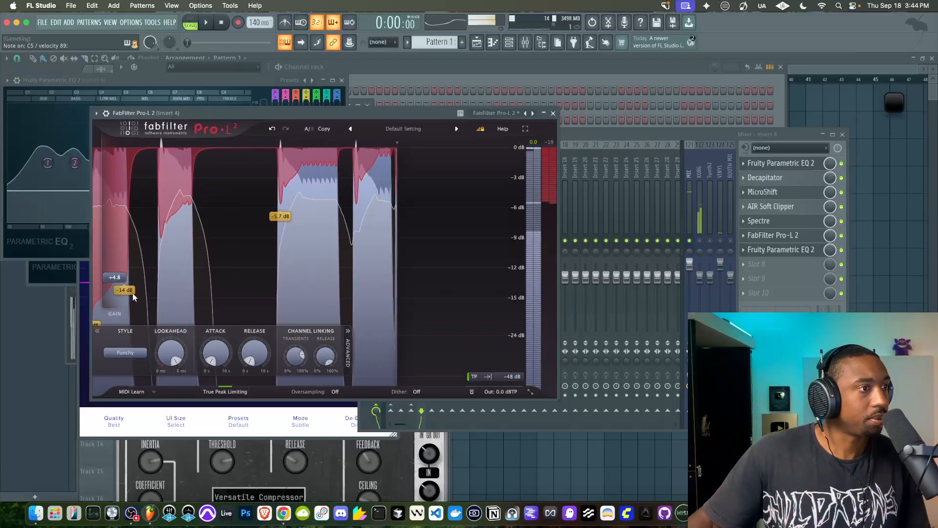
left_click(842, 237)
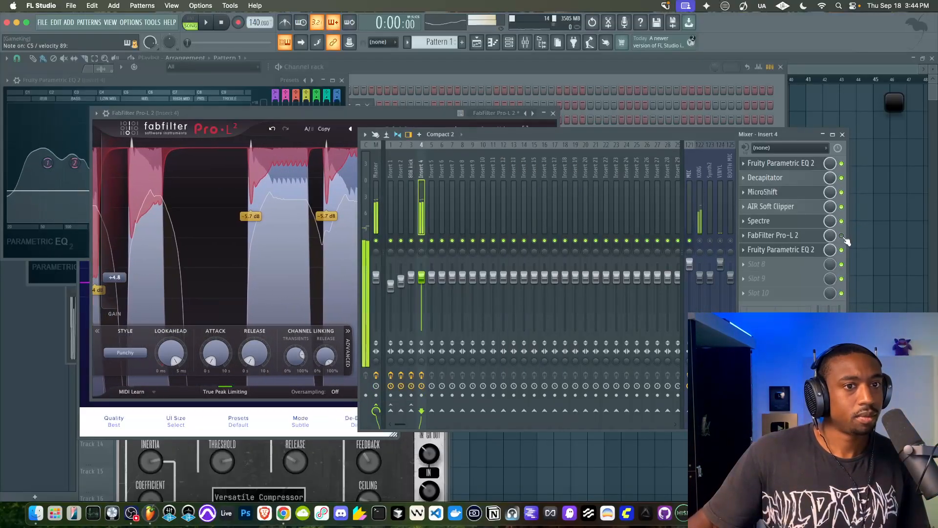
left_click(843, 236)
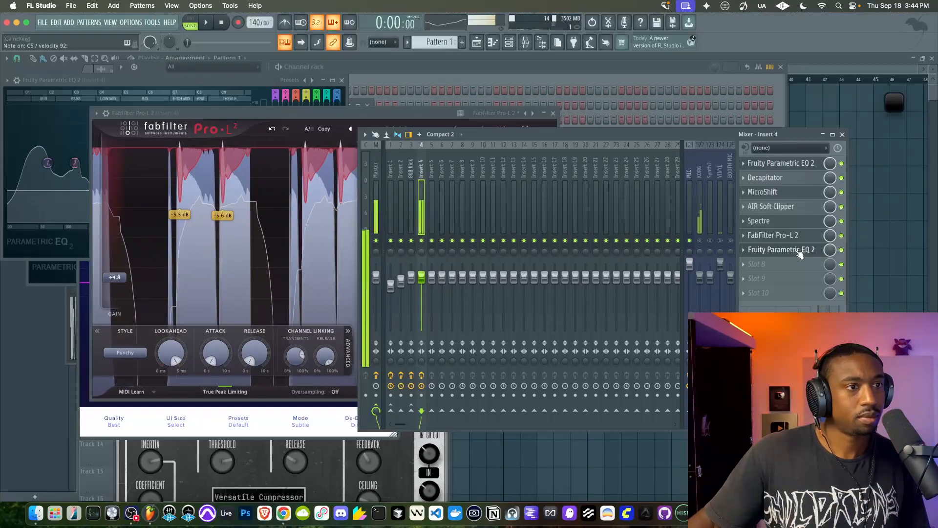
Raise the main level slightly in the Fruity Parametric EQ 2 on slot 7
left_click(782, 250)
left_click_drag(263, 191, 270, 182)
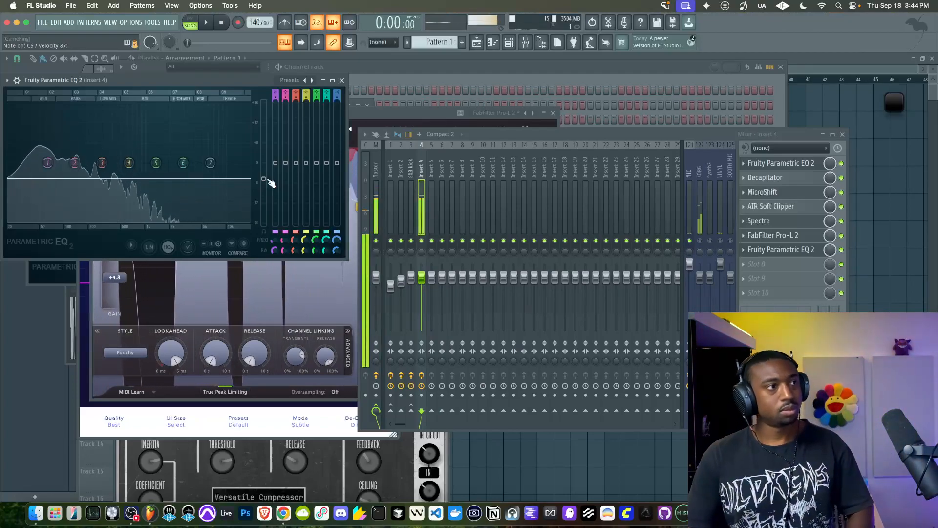
Load Edison in slot 8 of Insert 4 and record the processed 808 on input
left_click(762, 265)
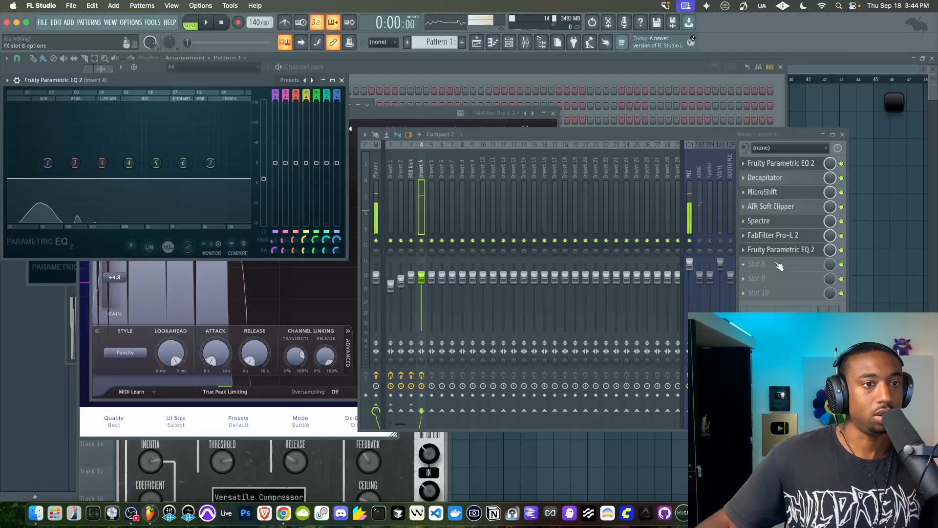
mouse_move(772, 273)
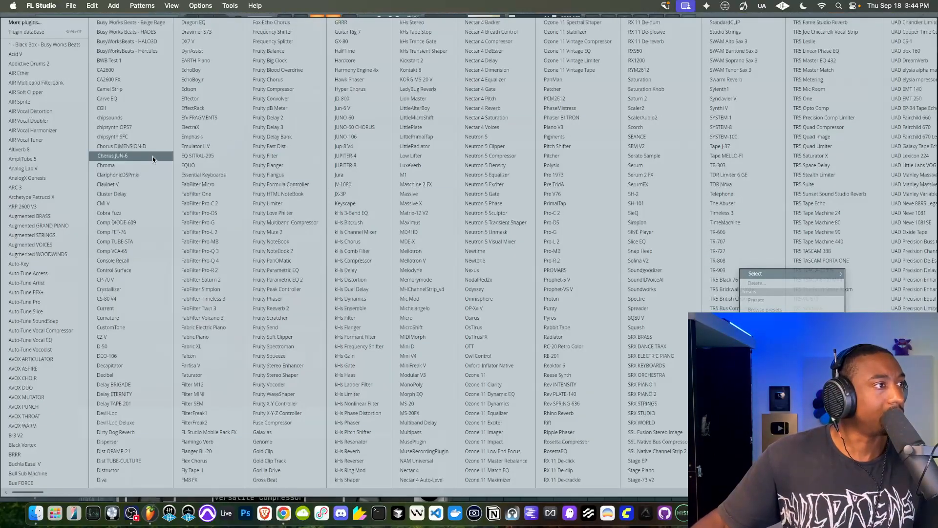
left_click(217, 89)
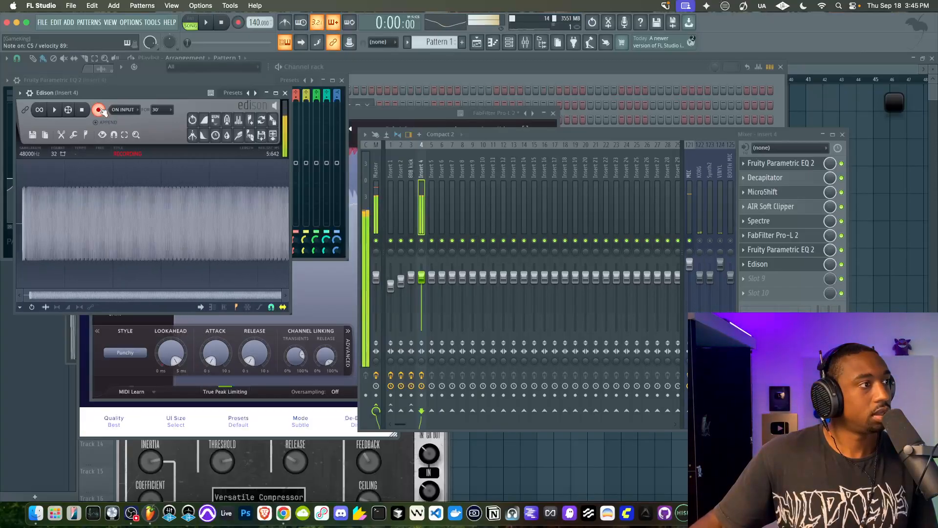
left_click(99, 110)
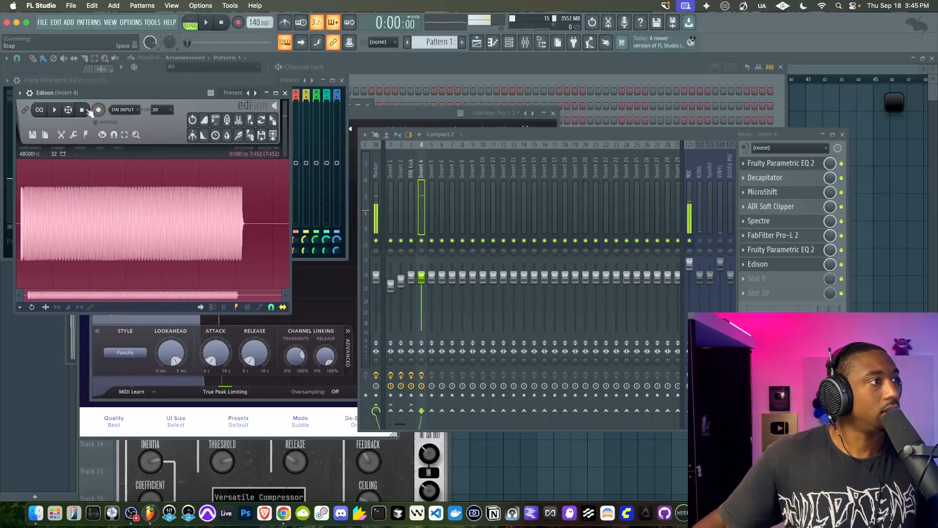
Widen the Edison window and trim the trailing silence off the recorded 808
left_click(33, 206)
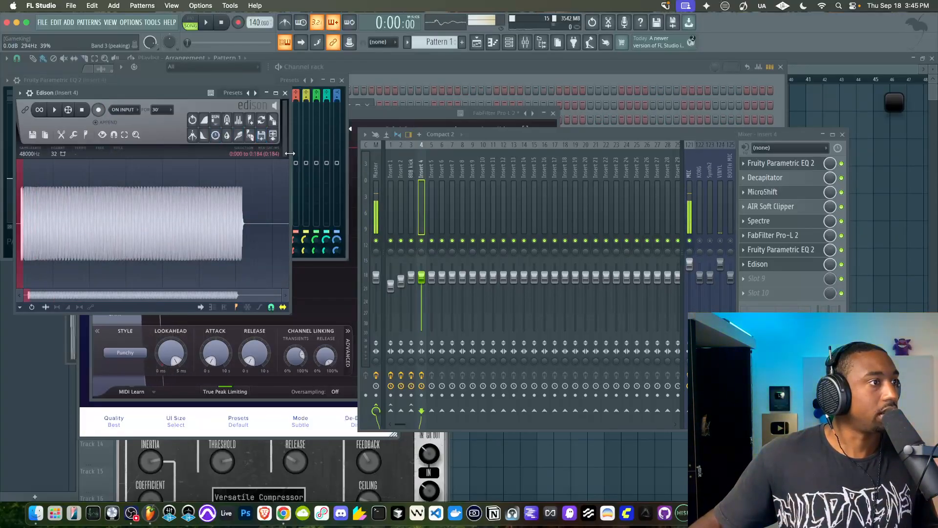
left_click_drag(290, 153, 400, 153)
left_click_drag(20, 205, 161, 205)
left_click(341, 211)
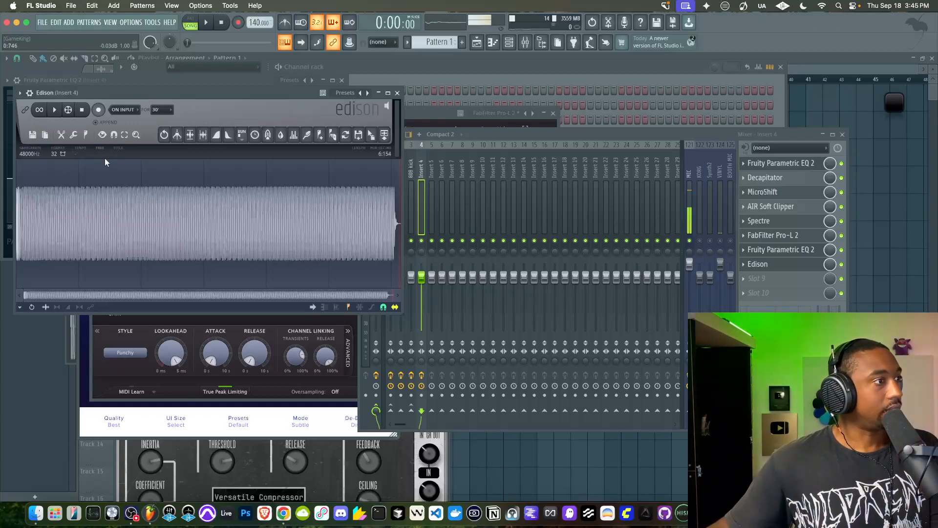
Place the trimmed Edison recording in the Channel rack as a new sampler channel
left_click(43, 137)
left_click(321, 92)
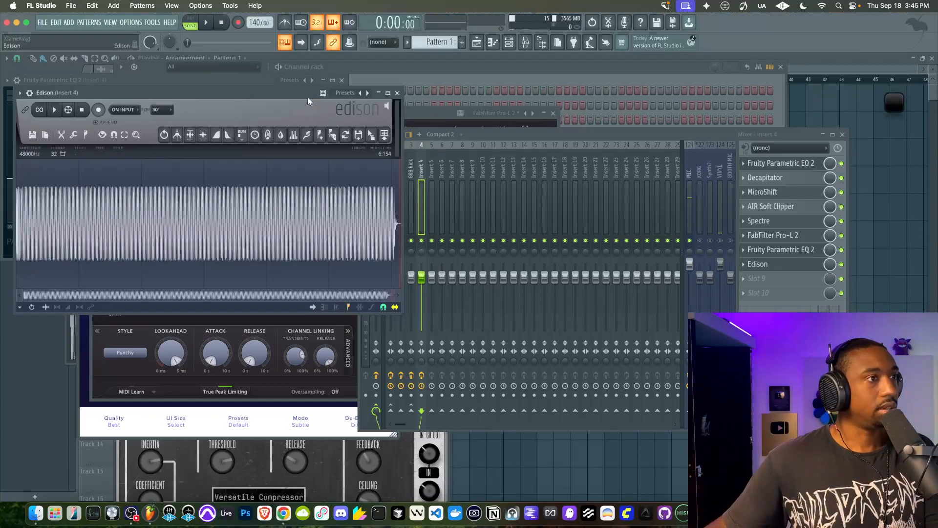
left_click_drag(384, 134, 237, 90)
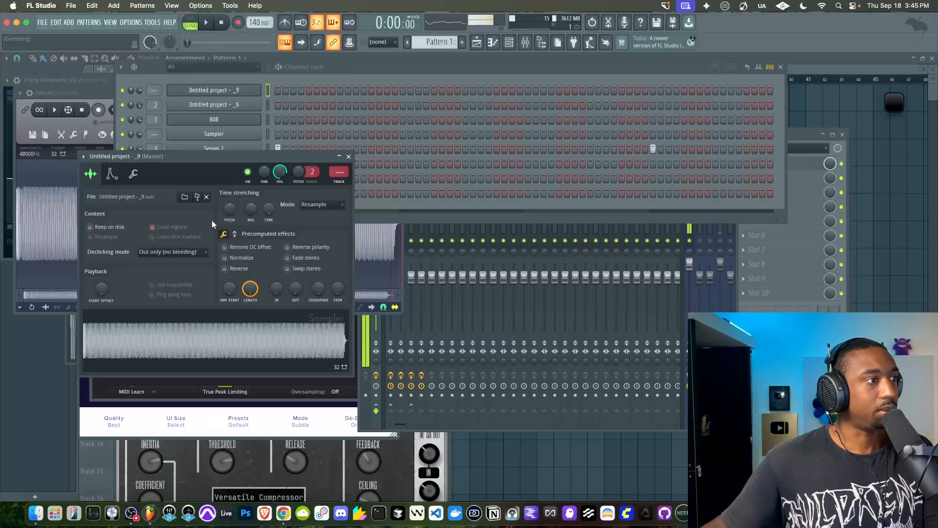
Enable the new channel's volume envelope with minimum attack and full hold, and set its silence trimming threshold to 100%
left_click(112, 173)
left_click_drag(110, 267, 110, 290)
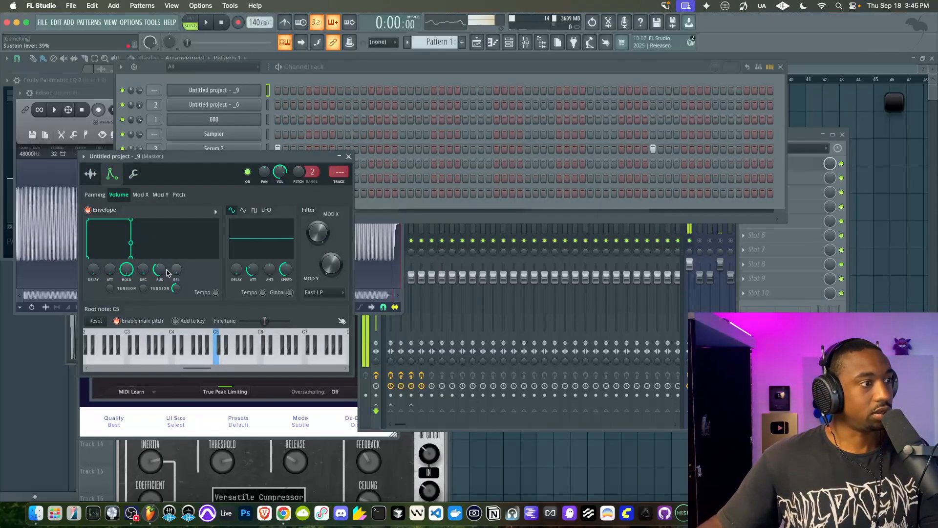
left_click(91, 173)
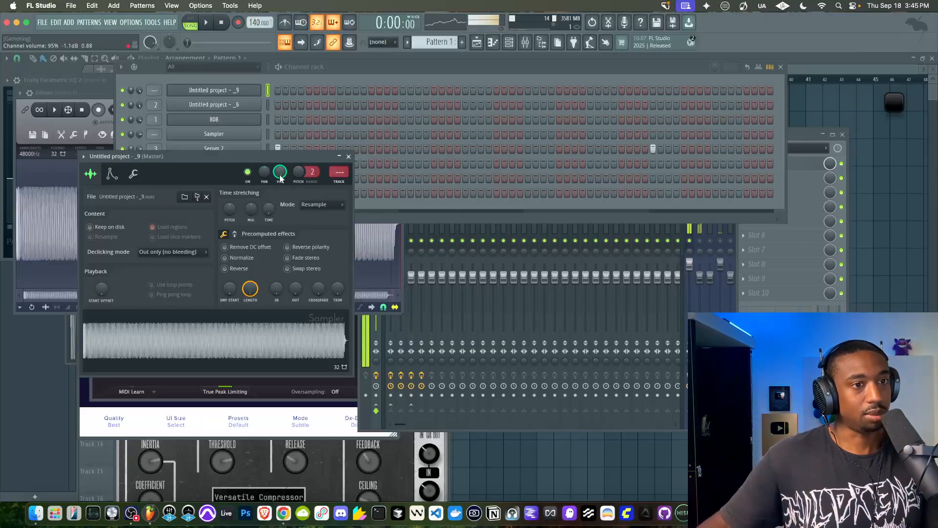
left_click_drag(337, 288, 335, 284)
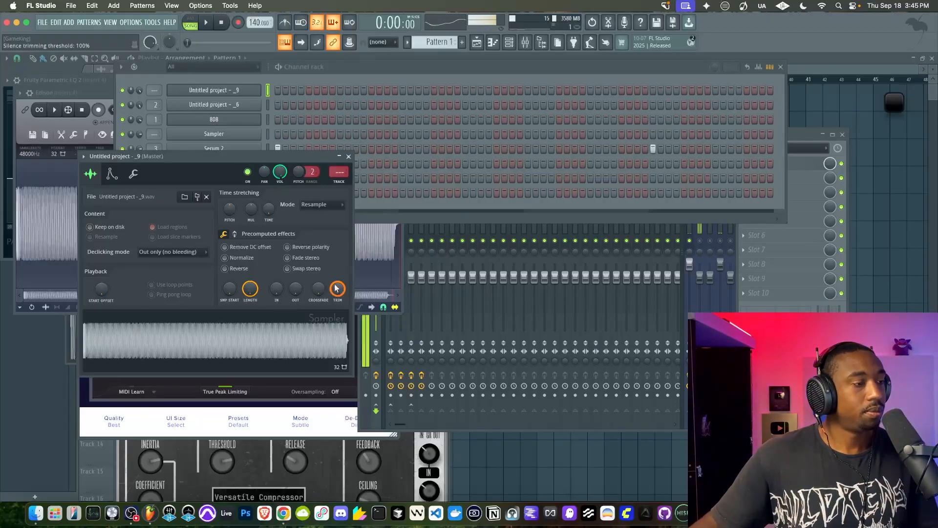
Inspect the Untitled project - _6 channel's precomputed effects and its effects chain on Insert 2
left_click(376, 385)
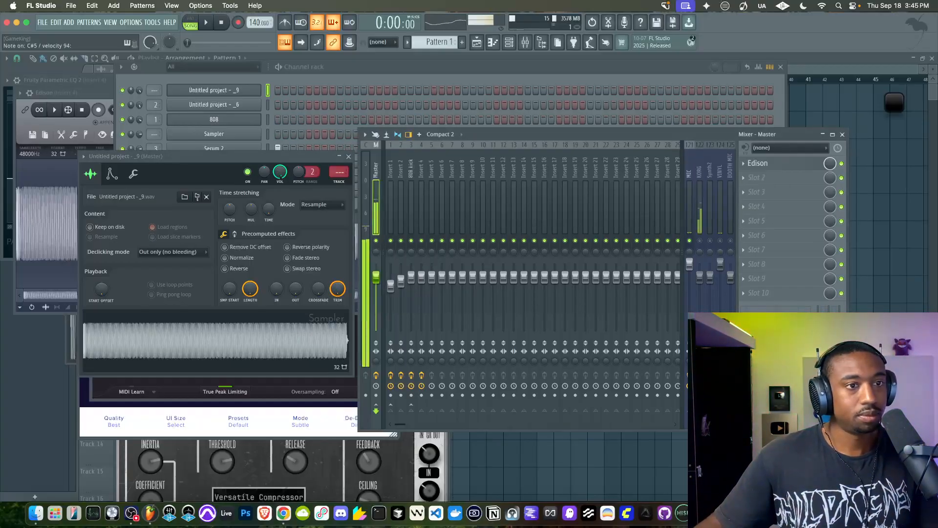
left_click(268, 107)
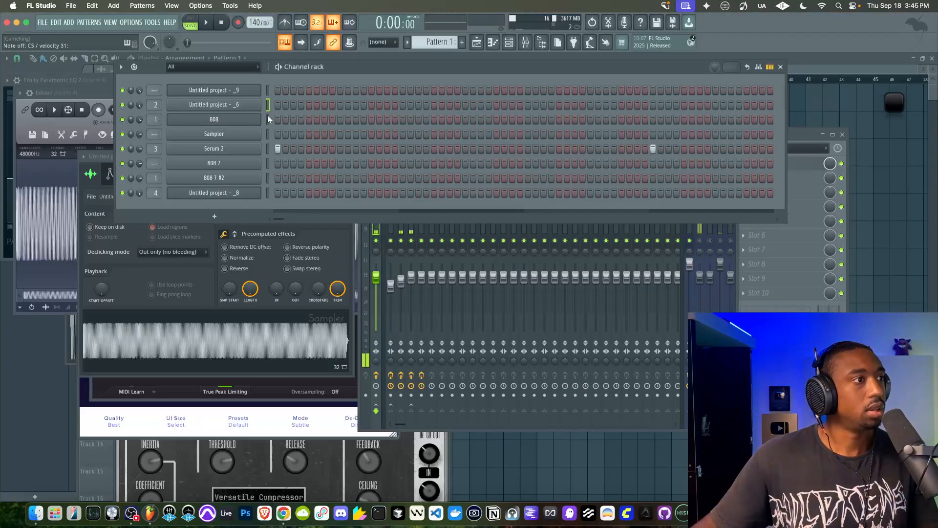
left_click(247, 105)
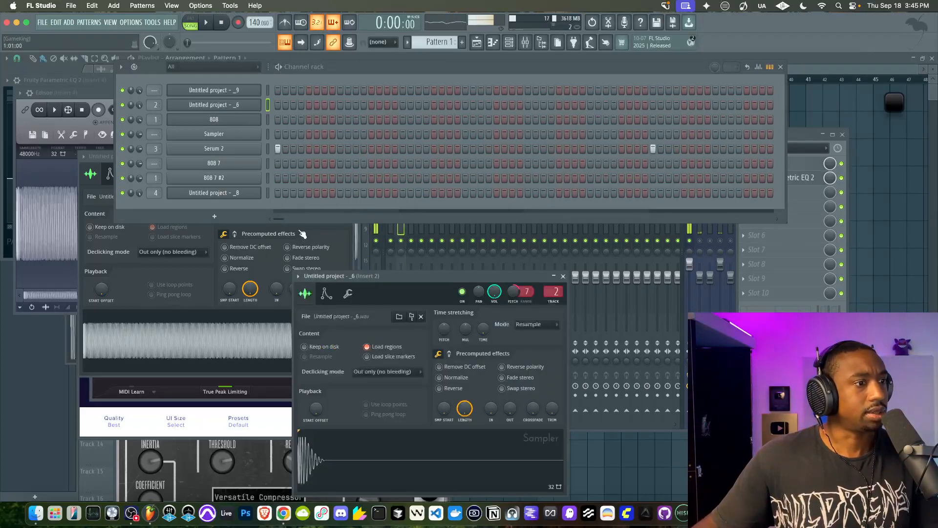
left_click(449, 354)
scroll(446, 379, "down", 4)
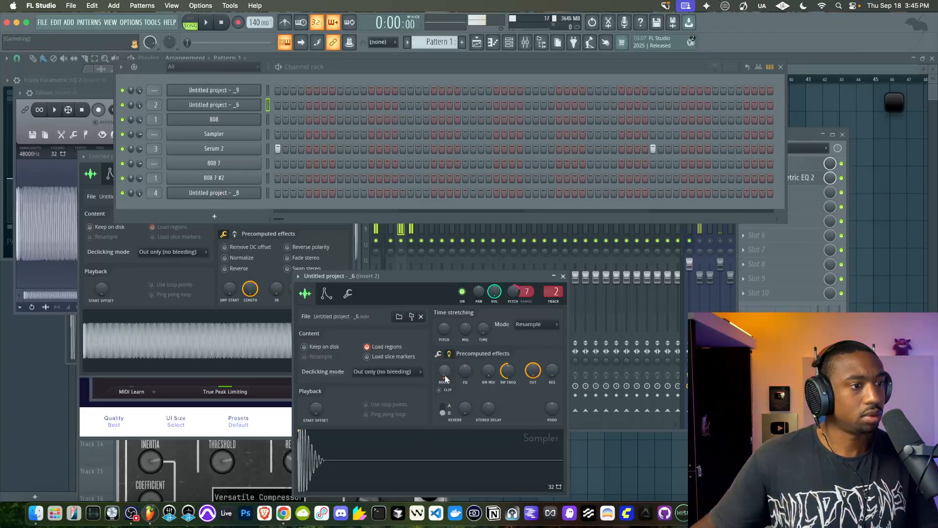
left_click(707, 309)
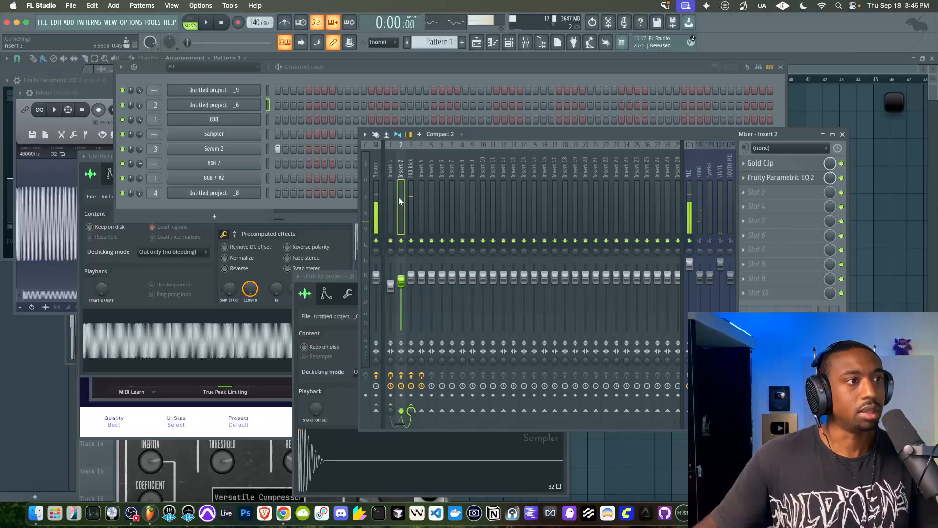
Record several kick hits in the Edison on the 808 kick mixer track, replacing its earlier recording
left_click(411, 201)
left_click(796, 210)
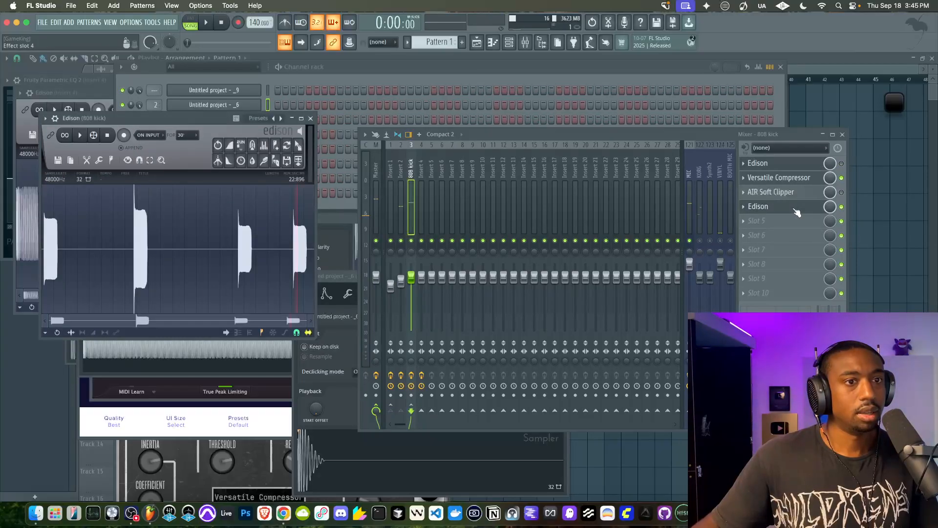
left_click(57, 159)
left_click(69, 174)
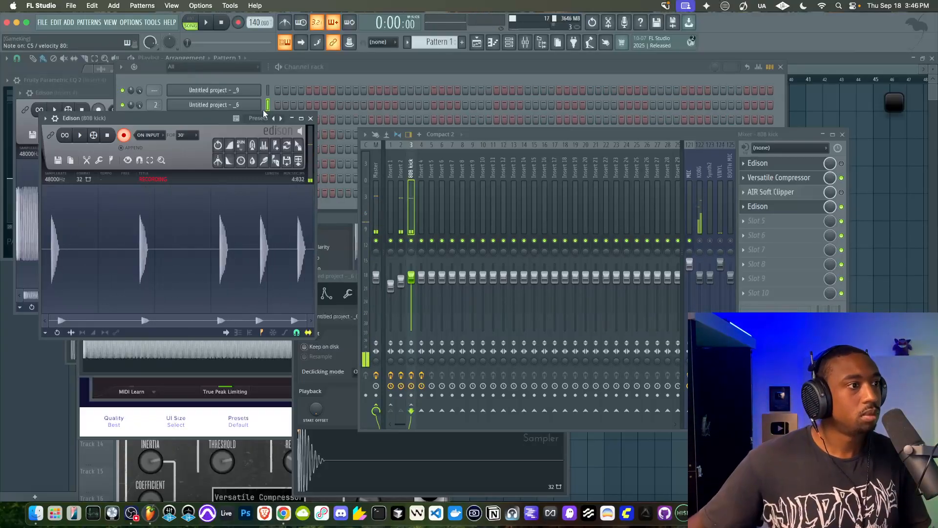
left_click(107, 135)
left_click(184, 252)
left_click(184, 253)
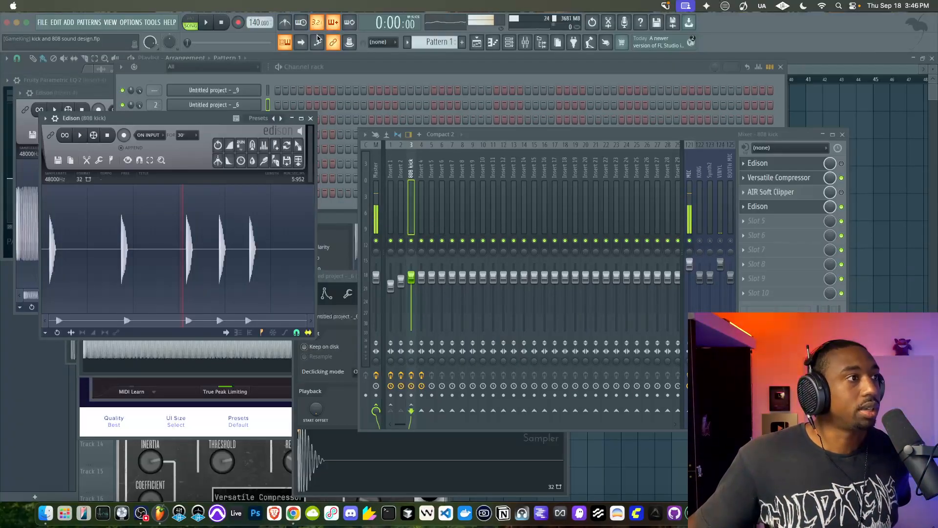
Audition the Untitled project - _9, Untitled project - _6, 808 and 808 7 #2 channels and check the Master track's effects
left_click(316, 77)
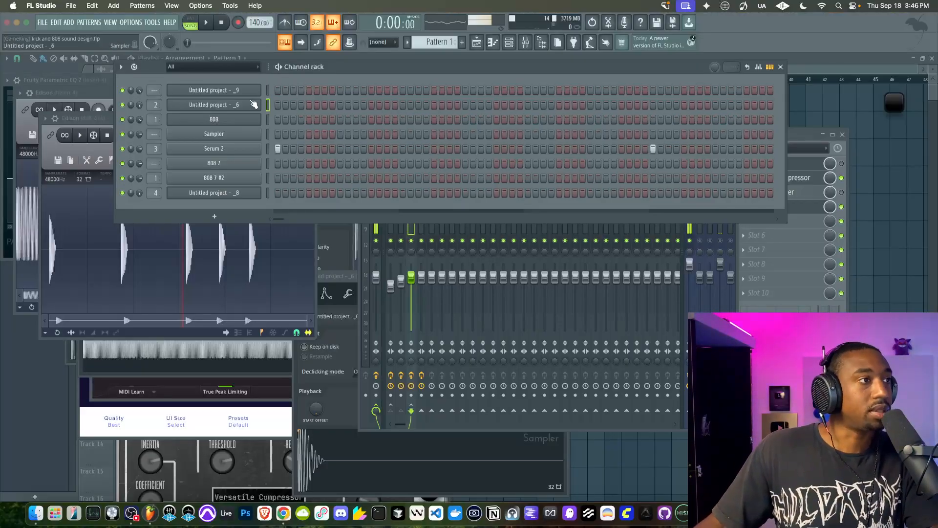
left_click(268, 90)
left_click(261, 96)
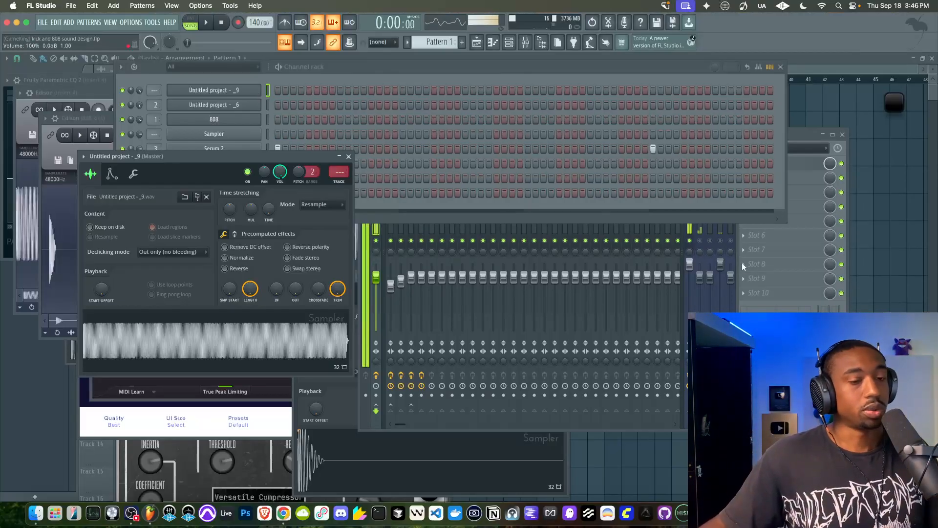
left_click(605, 308)
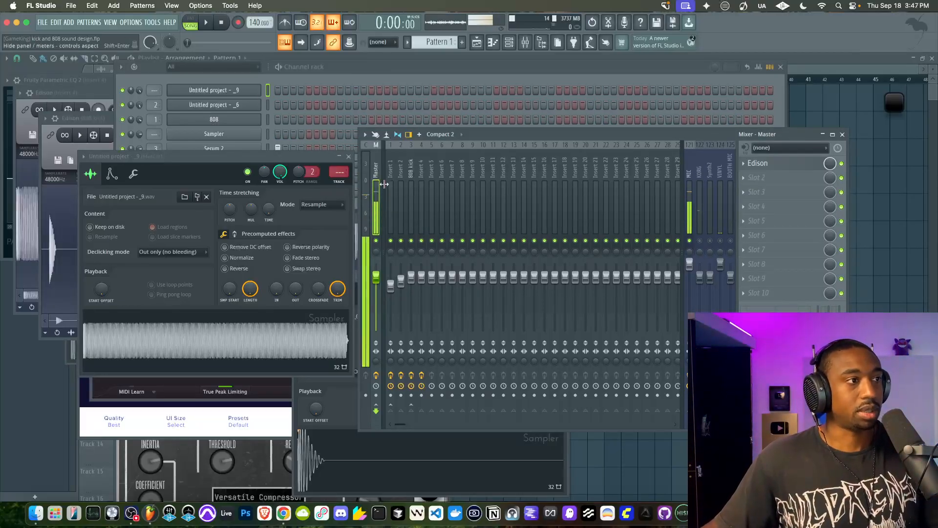
left_click(264, 106)
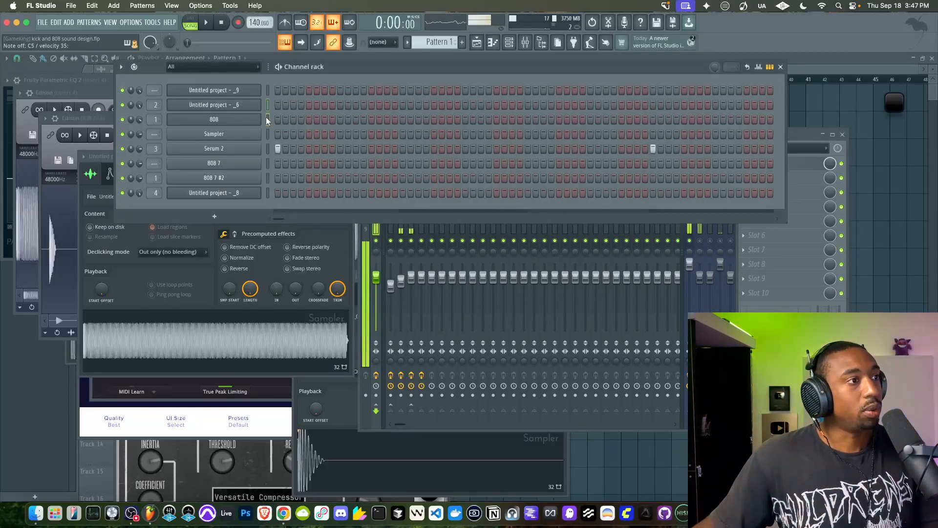
left_click(267, 120)
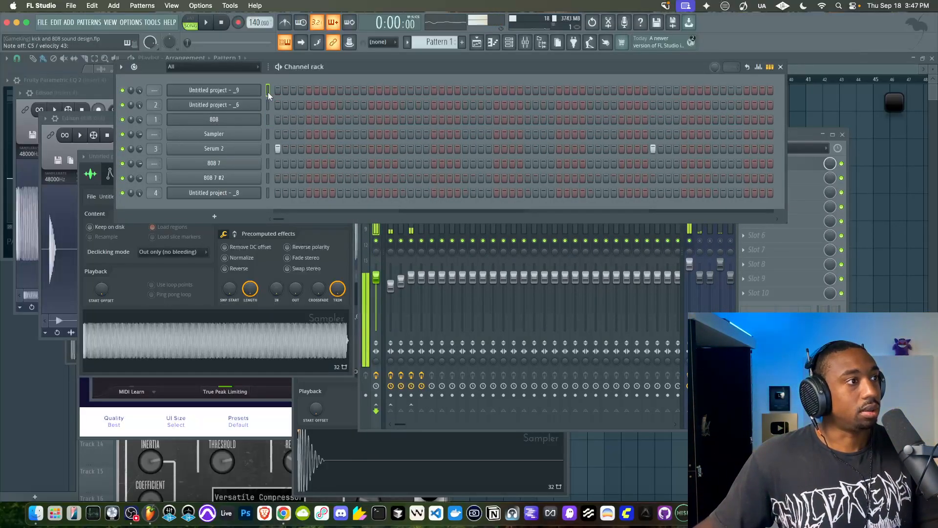
left_click(268, 178)
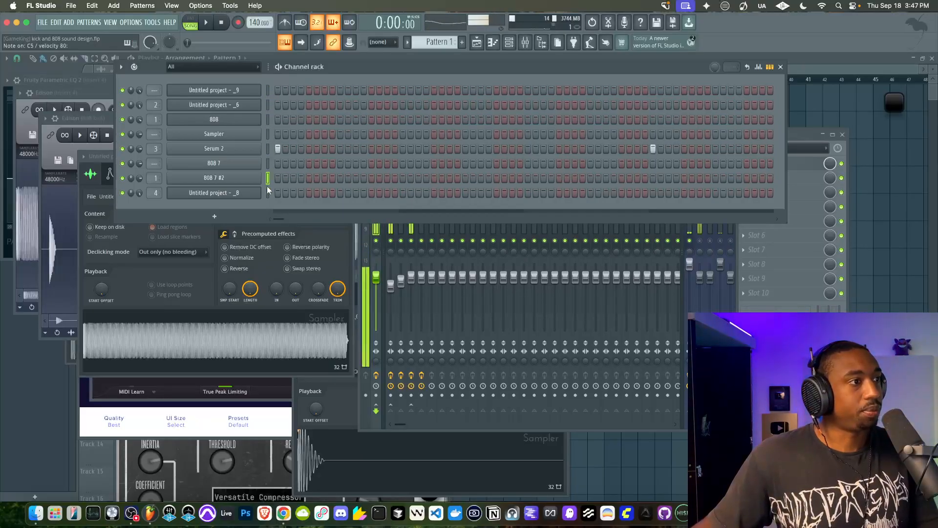
Switch to Pattern 2 and delete the 808 7 and 808 7 #2 channels from the Channel rack
scroll(454, 42, "up", 1)
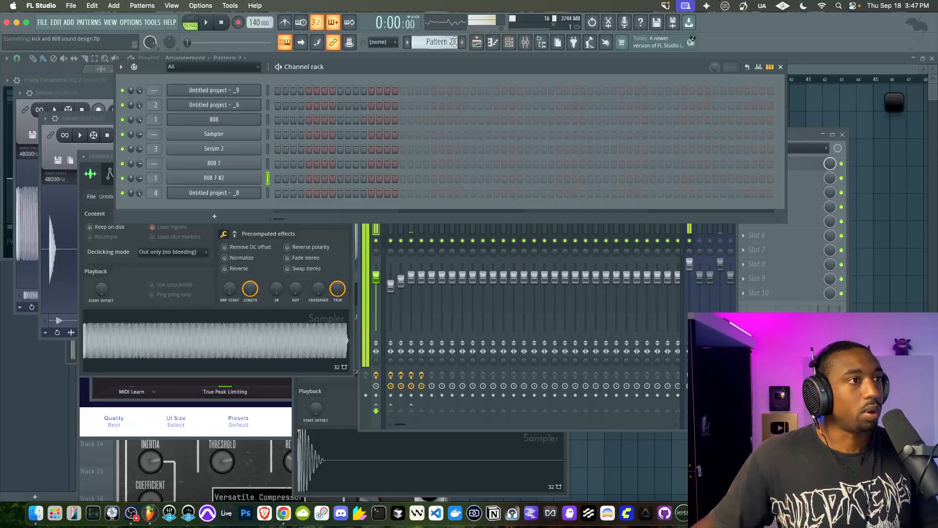
left_click(236, 164)
left_click(296, 110)
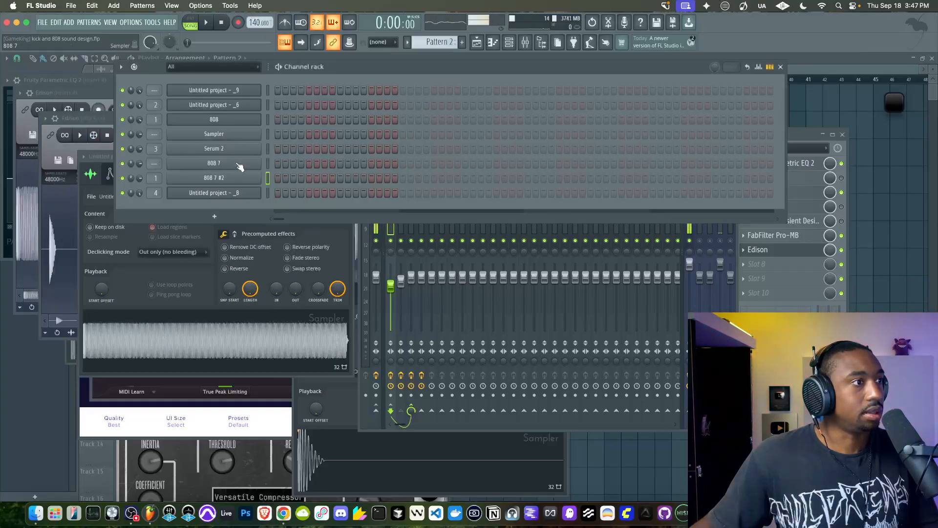
left_click(236, 164)
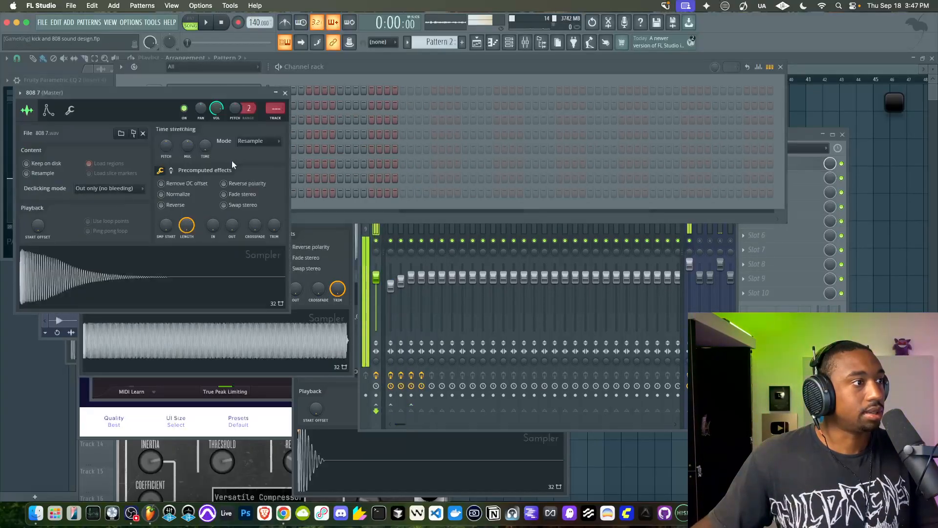
left_click(285, 93)
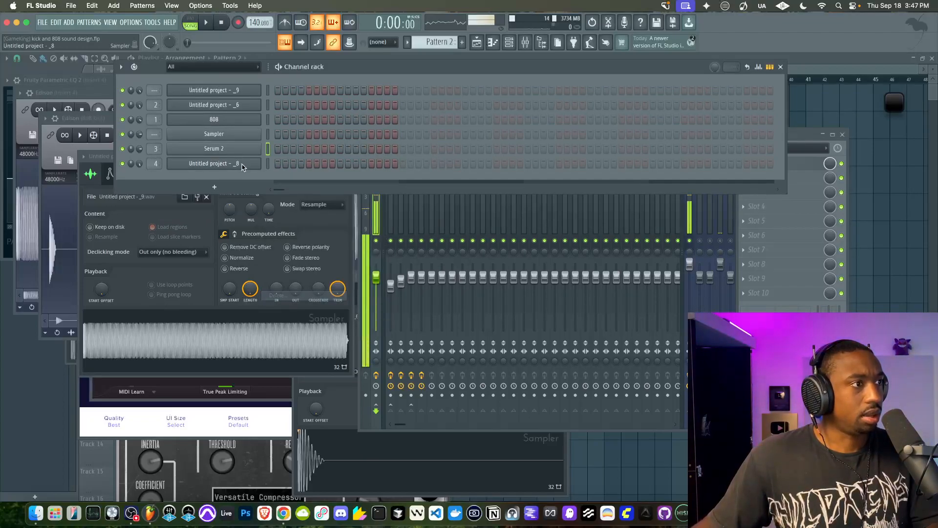
Bypass the effects on Insert 4 and reduce the precomputed fade-out of the Untitled project - _8 sample to its minimum
left_click(230, 177)
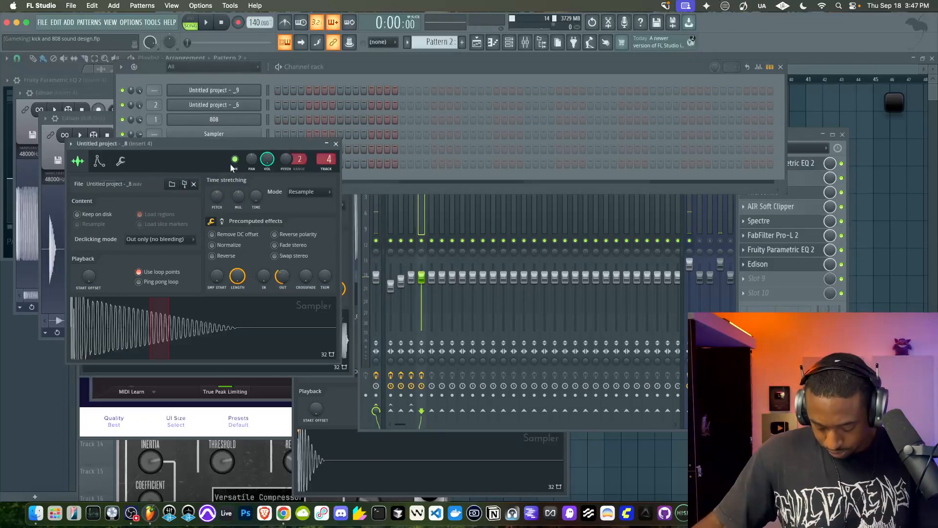
key("z")
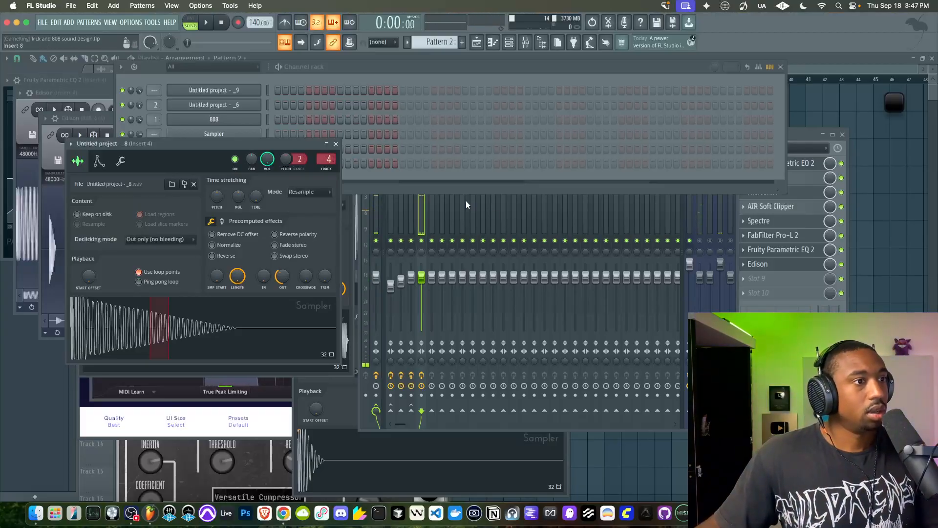
left_click(425, 374)
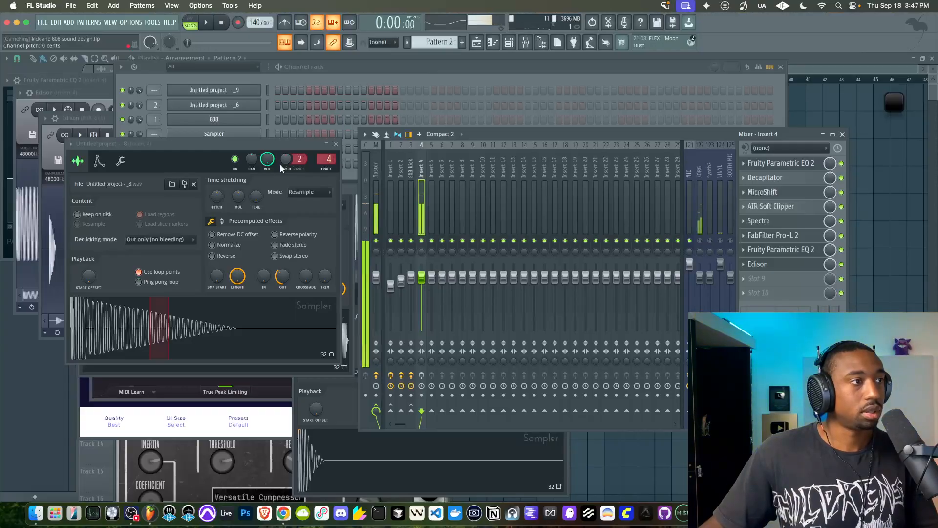
mouse_move(282, 276)
left_mouse_down()
mouse_move(283, 293)
mouse_move(278, 272)
left_mouse_up()
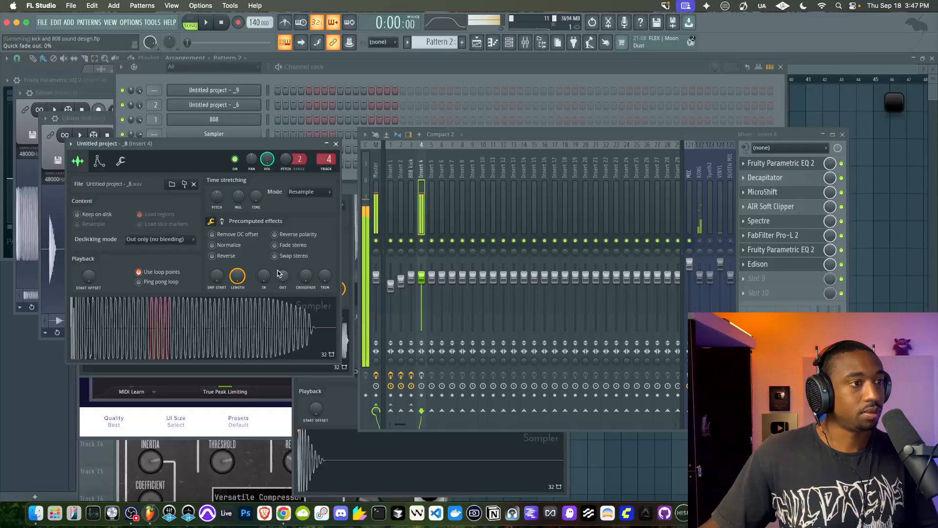
Raise the volume multiplier of the Untitled project - _9 channel to 112% and return to its sample settings
left_click(269, 91)
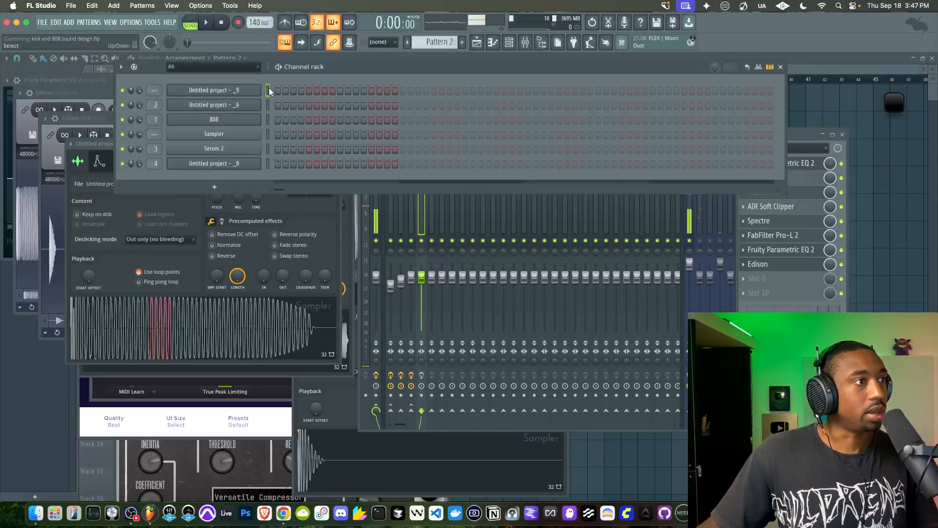
left_click(186, 93)
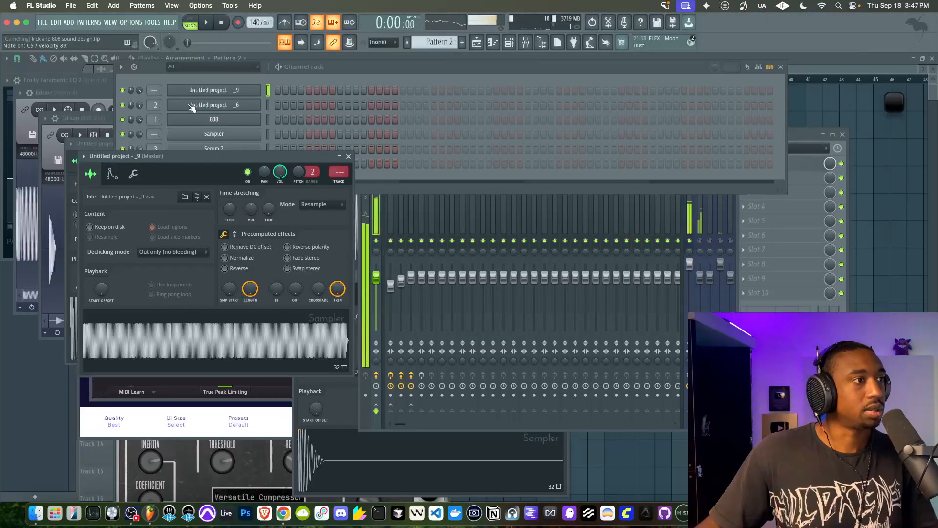
left_click(133, 174)
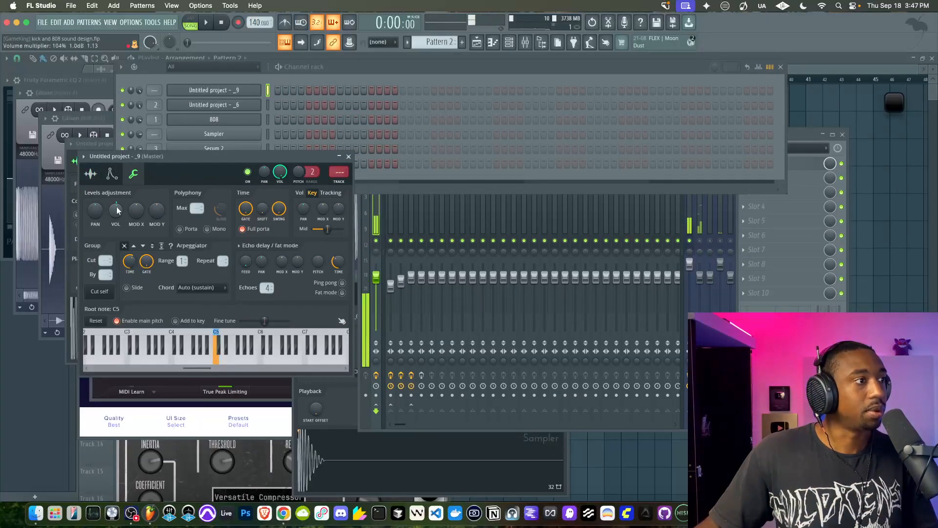
left_click_drag(116, 213, 117, 209)
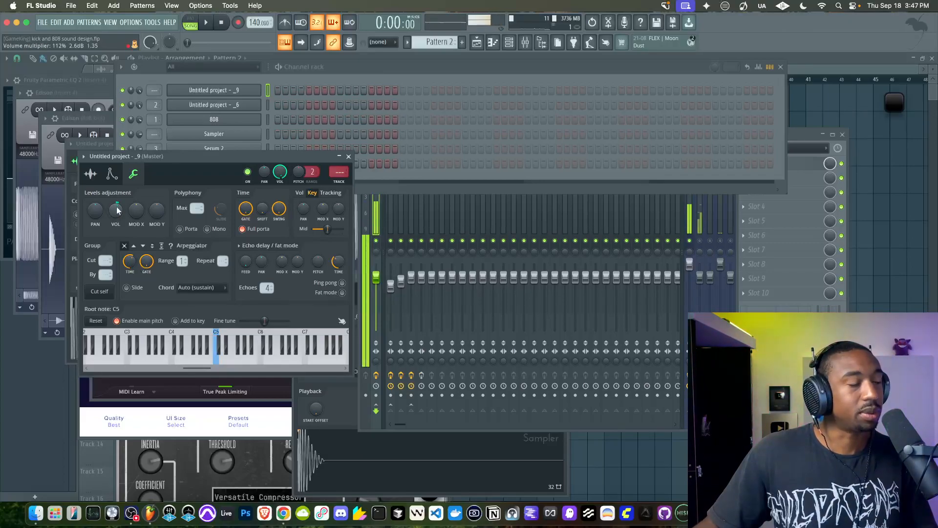
left_click(90, 177)
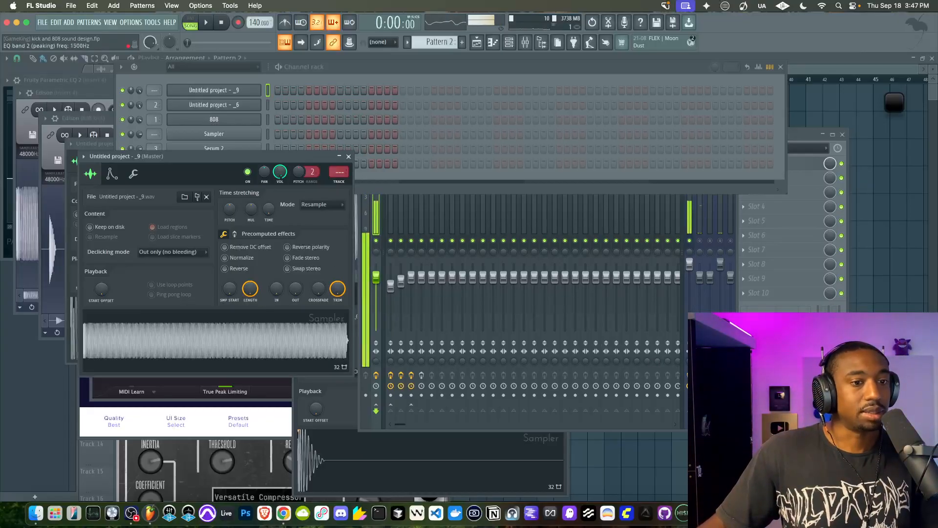
left_click(829, 362)
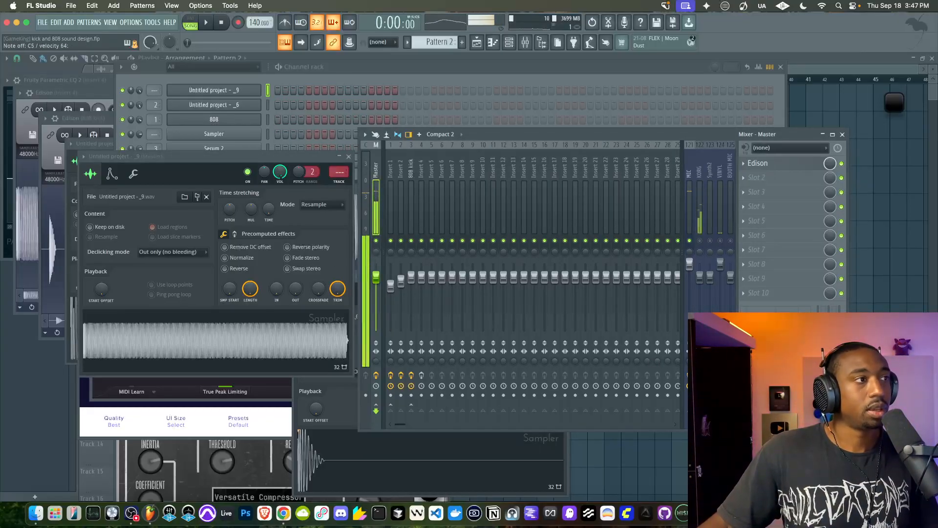
Close the open windows and save the project without removing the Edison instances
left_click(843, 134)
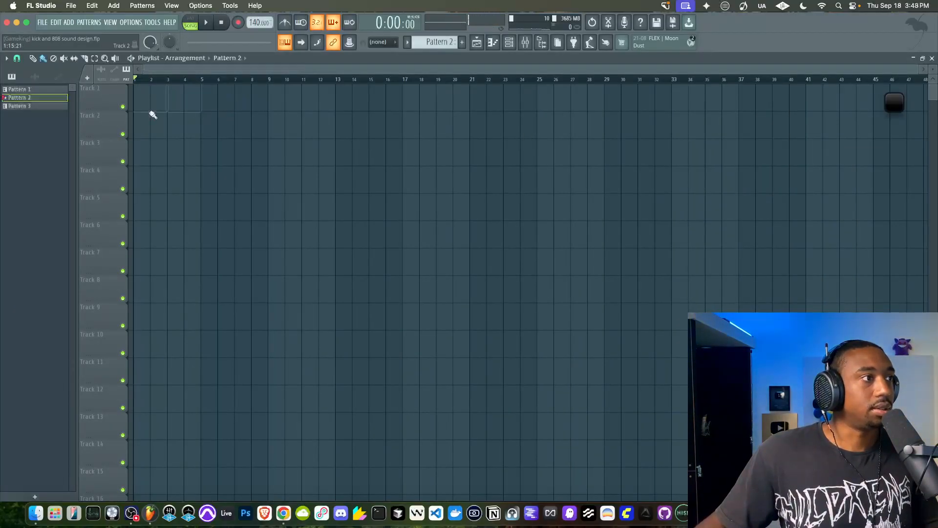
key("super+s")
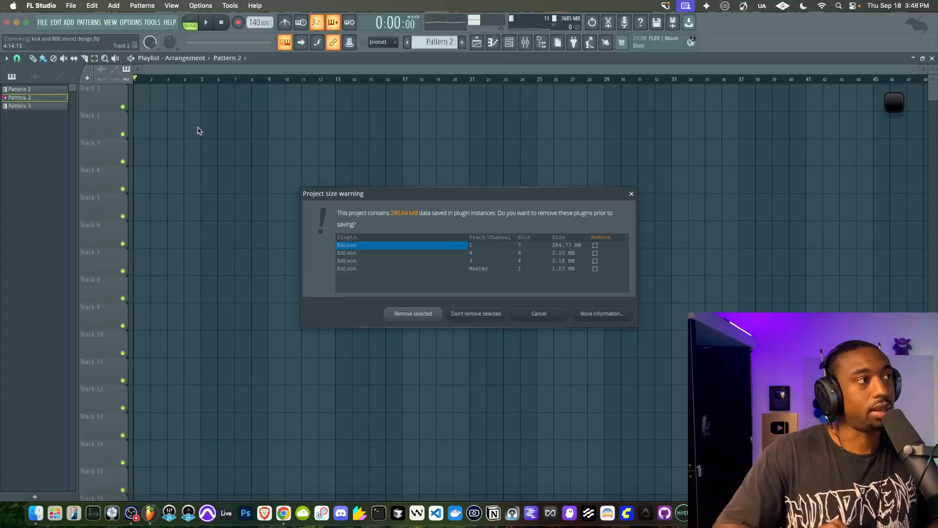
left_click(464, 313)
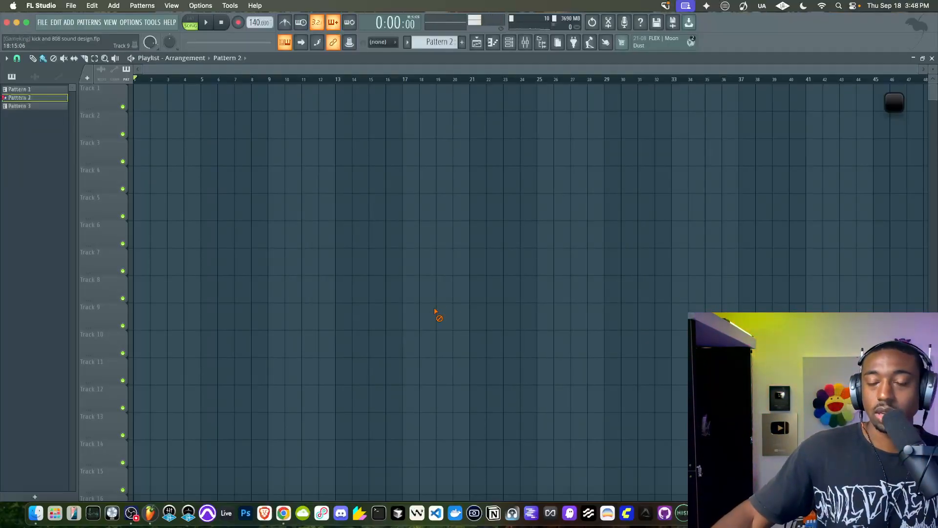